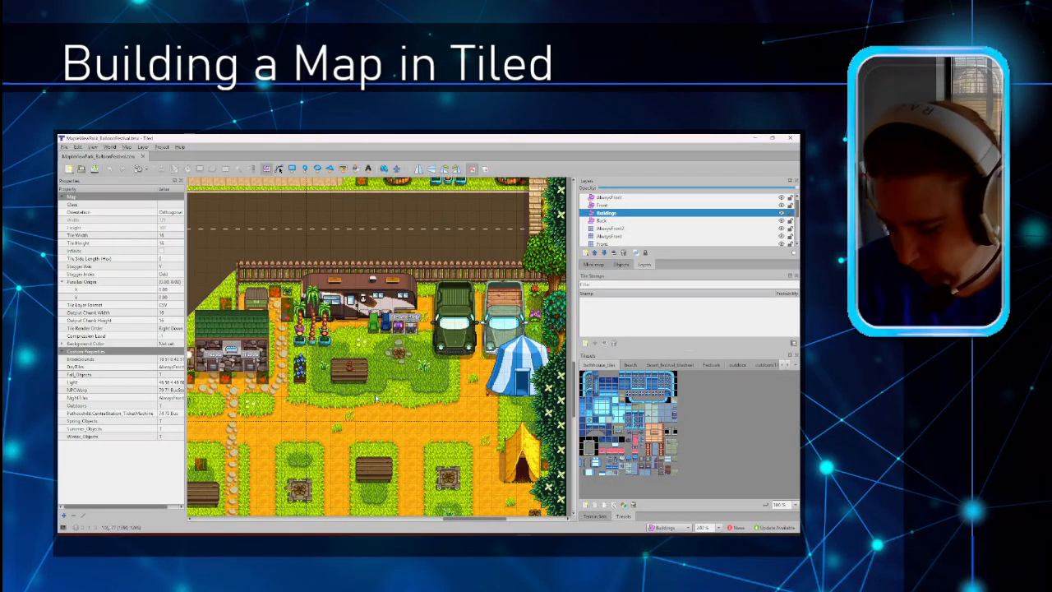
Create a new orthogonal map with CSV layer format, fixed size 30 by 20 tiles and 16 px tiles.
{"action": "scroll", "coordinate": [376, 399], "scroll_direction": "up", "scroll_amount": 1, "text": "ctrl"}
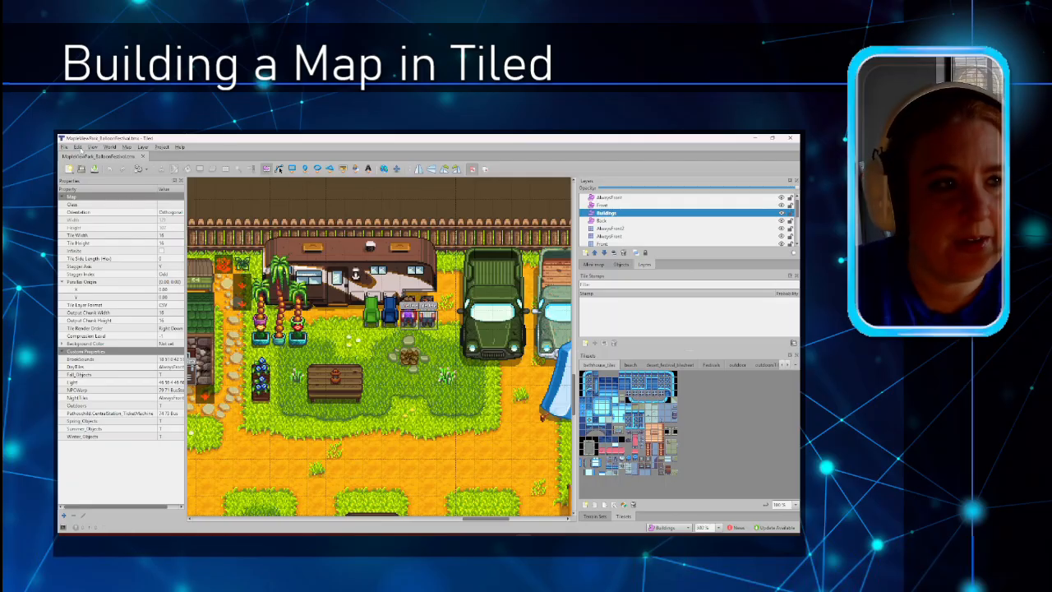
{"action": "left_click", "coordinate": [65, 148]}
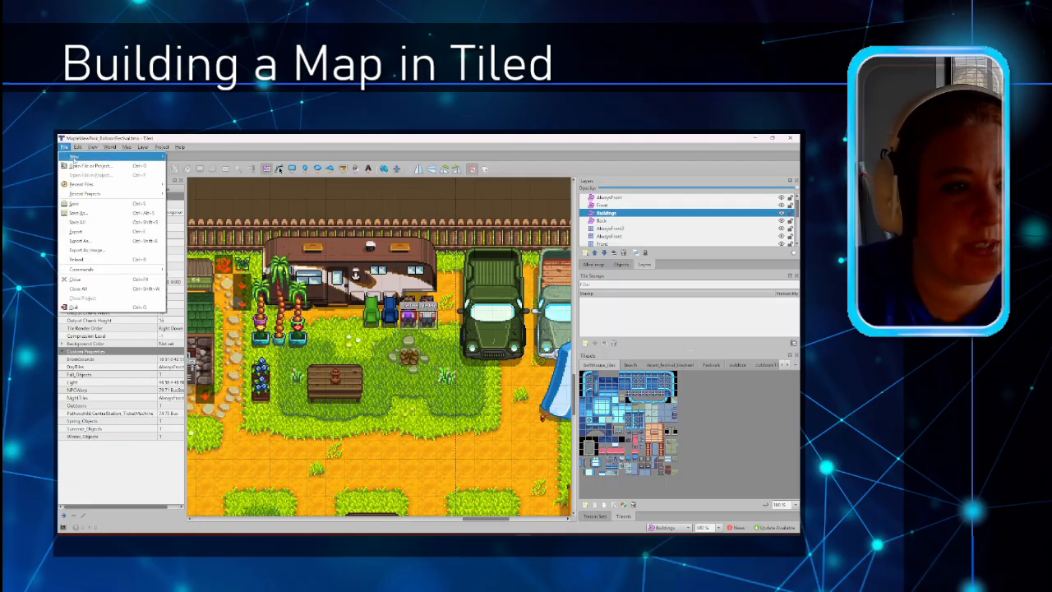
{"action": "mouse_move", "coordinate": [73, 159]}
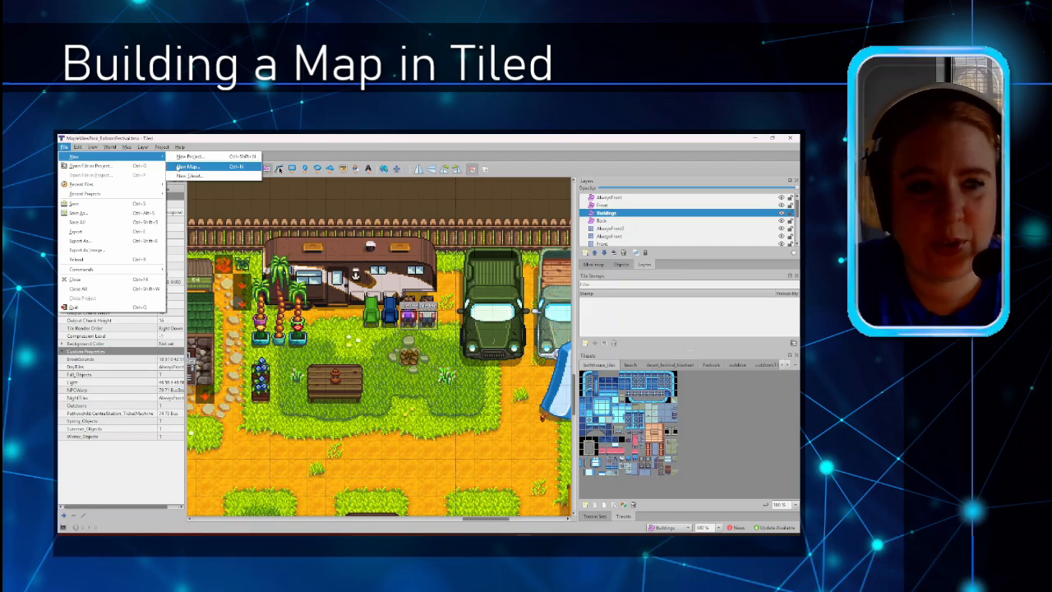
{"action": "left_click", "coordinate": [185, 167]}
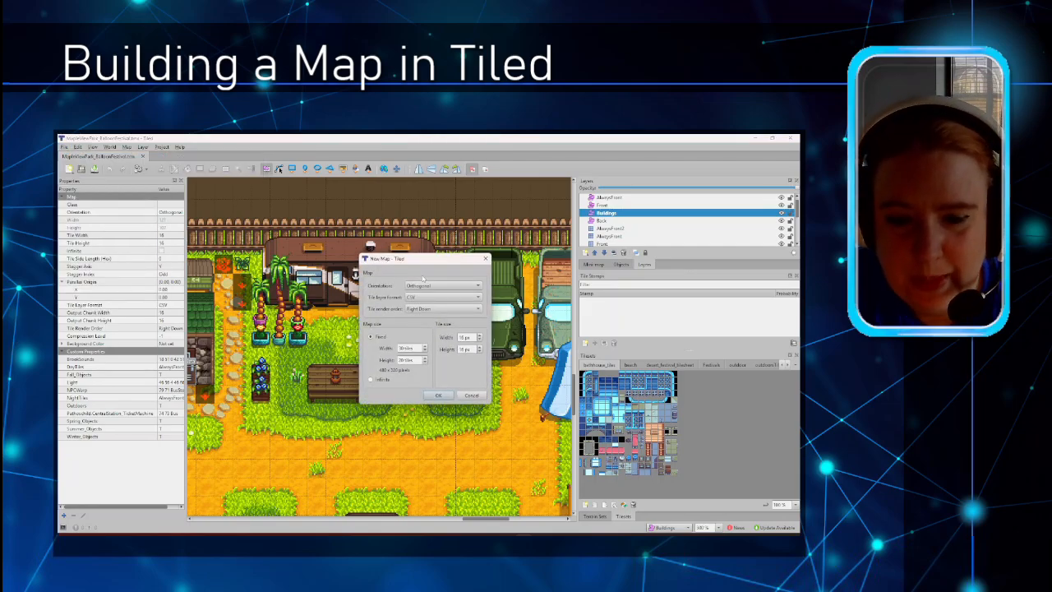
{"action": "left_click", "coordinate": [427, 287]}
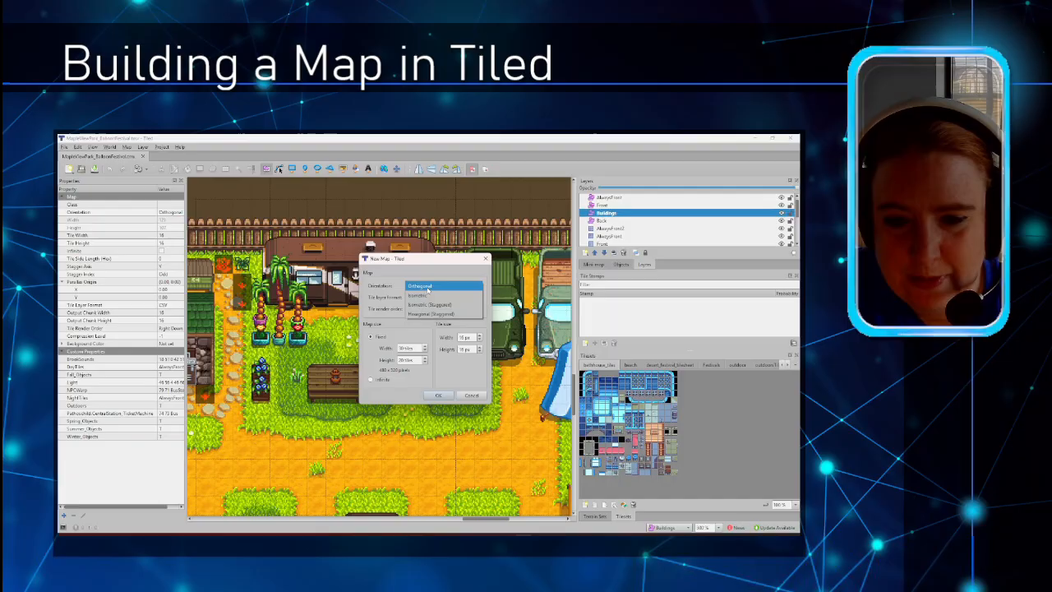
{"action": "left_click", "coordinate": [427, 286]}
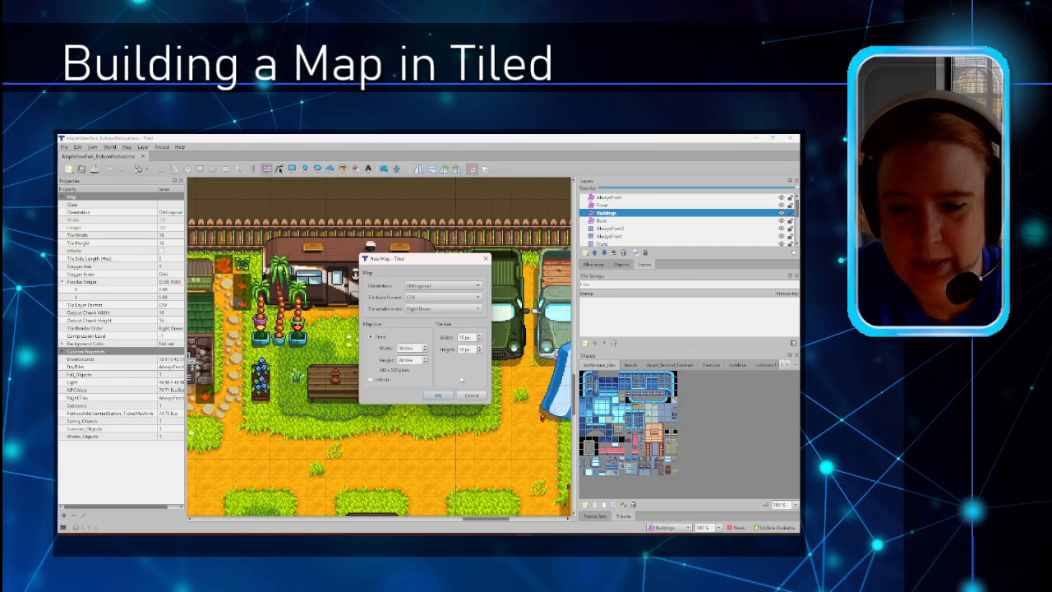
{"action": "left_click", "coordinate": [441, 395]}
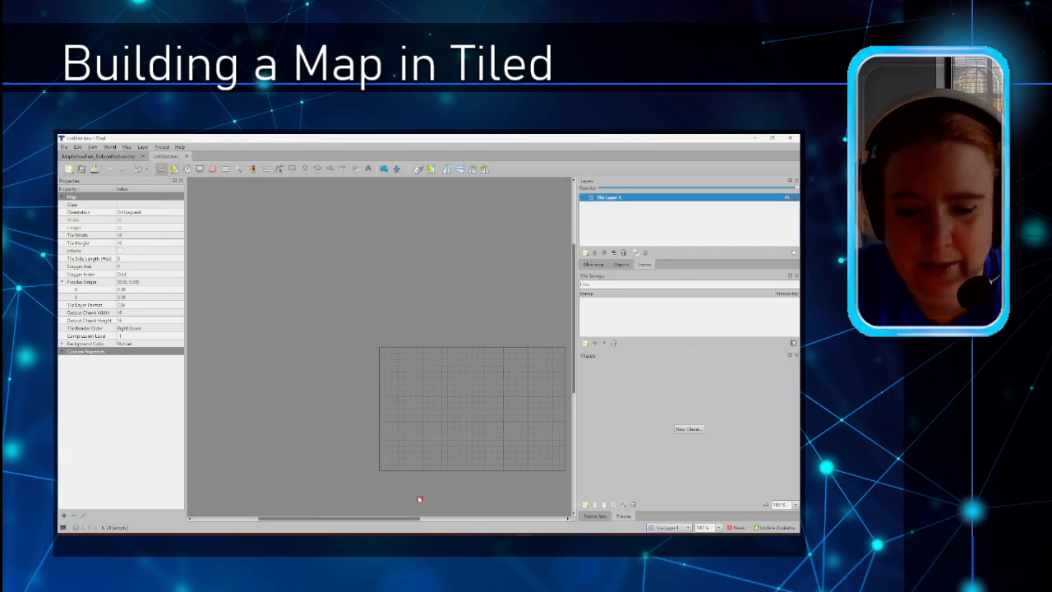
{"action": "left_click_drag", "start_coordinate": [405, 520], "coordinate": [443, 520]}
{"action": "scroll", "coordinate": [449, 402], "scroll_direction": "down", "scroll_amount": 2}
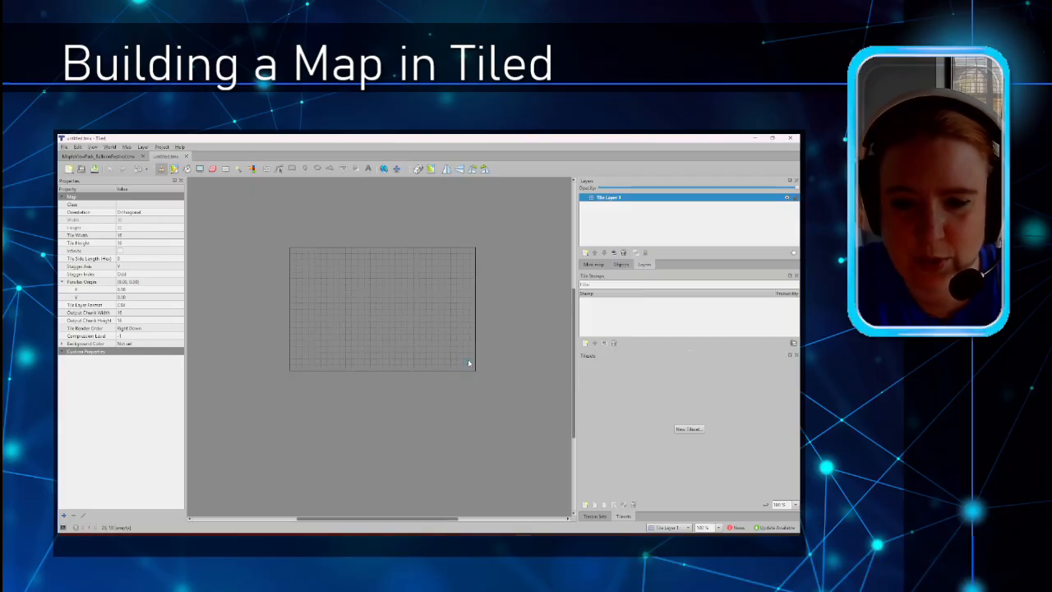
{"action": "scroll", "coordinate": [476, 355], "scroll_direction": "up", "scroll_amount": 1, "text": "ctrl"}
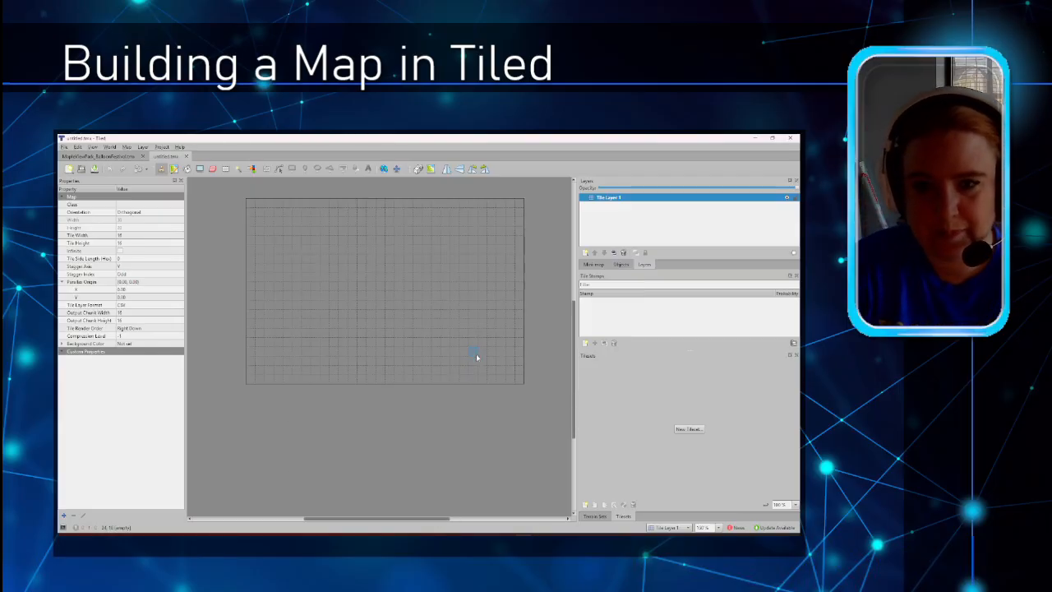
{"action": "scroll", "coordinate": [476, 355], "scroll_direction": "up", "scroll_amount": 1, "text": "ctrl"}
{"action": "scroll", "coordinate": [476, 355], "scroll_direction": "down", "scroll_amount": 1, "text": "ctrl"}
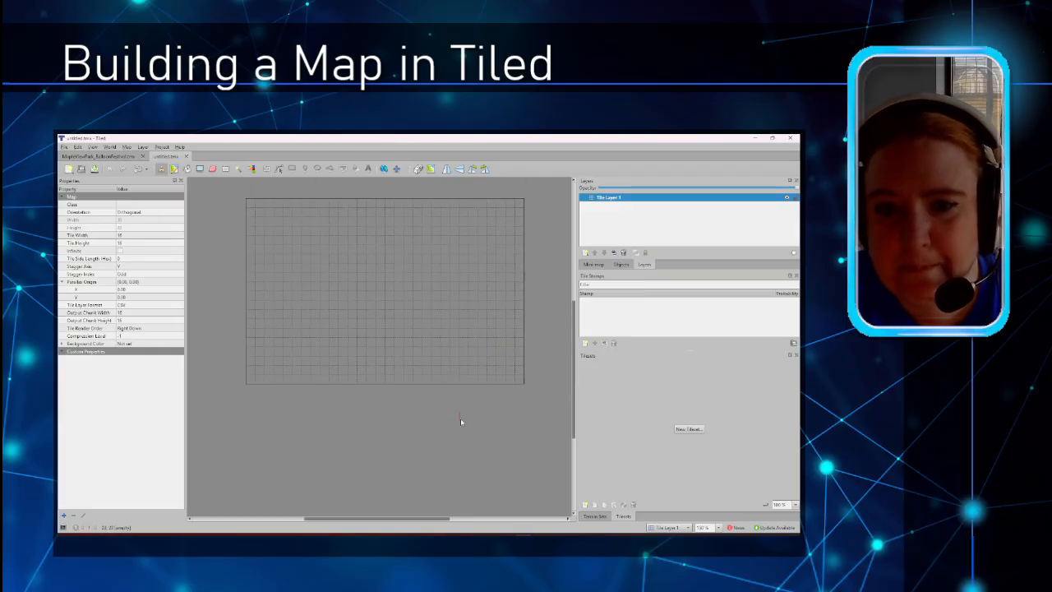
{"action": "scroll", "coordinate": [484, 427], "scroll_direction": "up", "scroll_amount": 2}
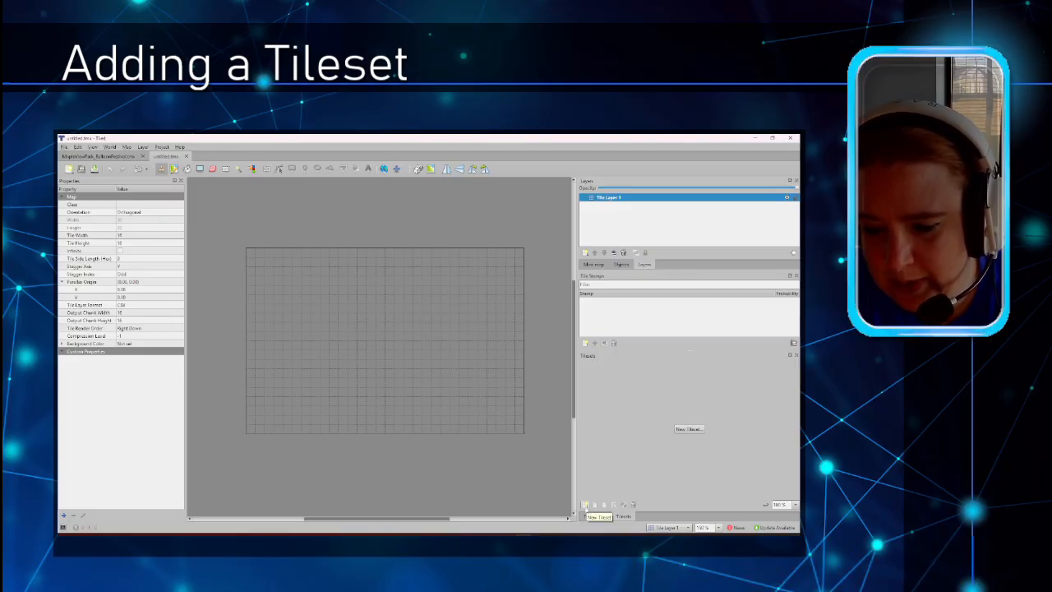
Add a tileset embedded in the map from the image towninterior.png, with 16 px tiles.
{"action": "left_click", "coordinate": [585, 506]}
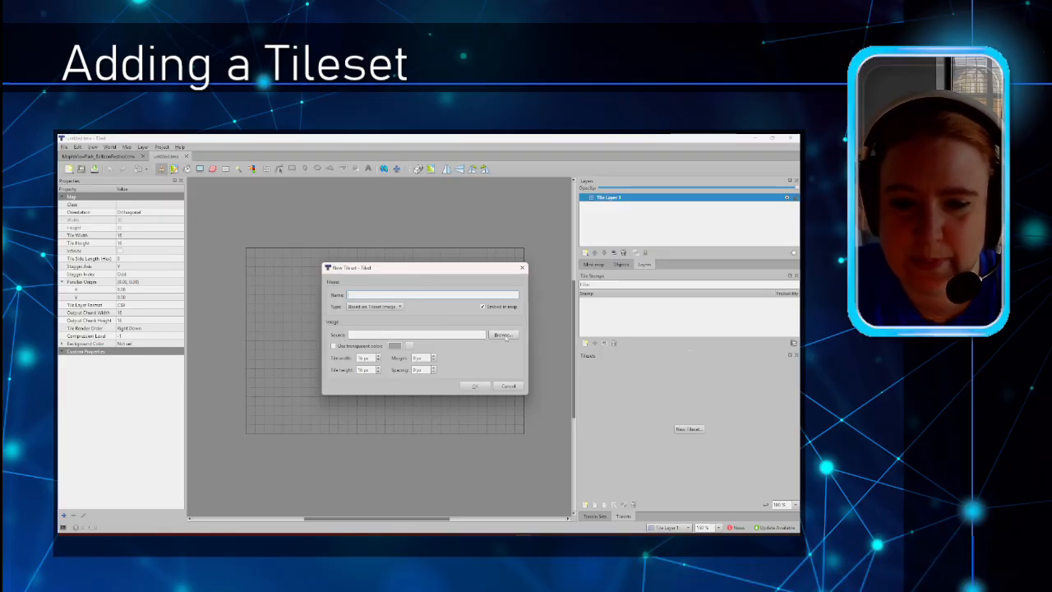
{"action": "left_click", "coordinate": [503, 335]}
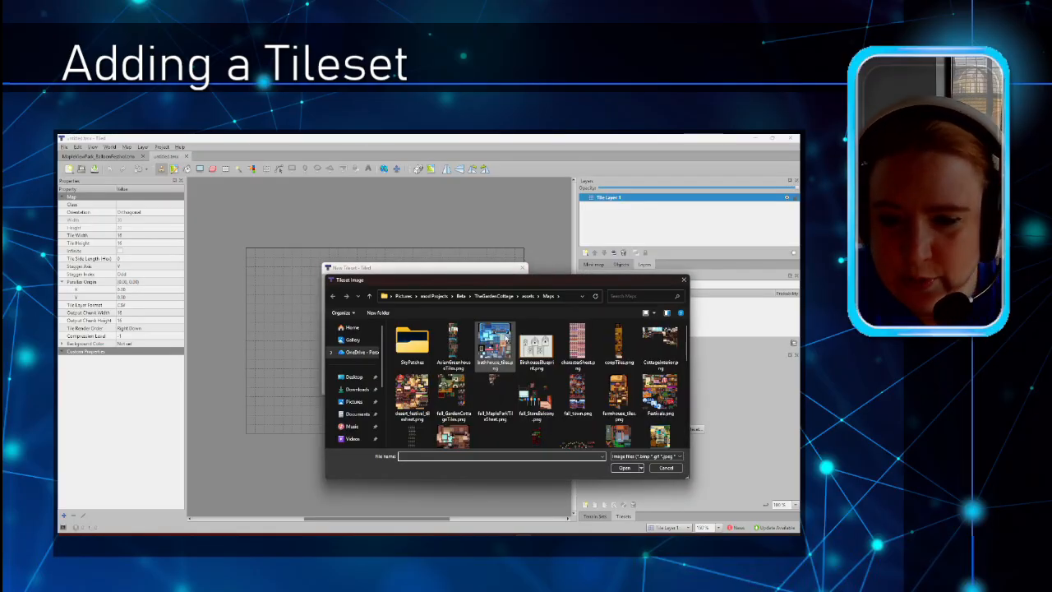
{"action": "scroll", "coordinate": [543, 370], "scroll_direction": "down", "scroll_amount": 5}
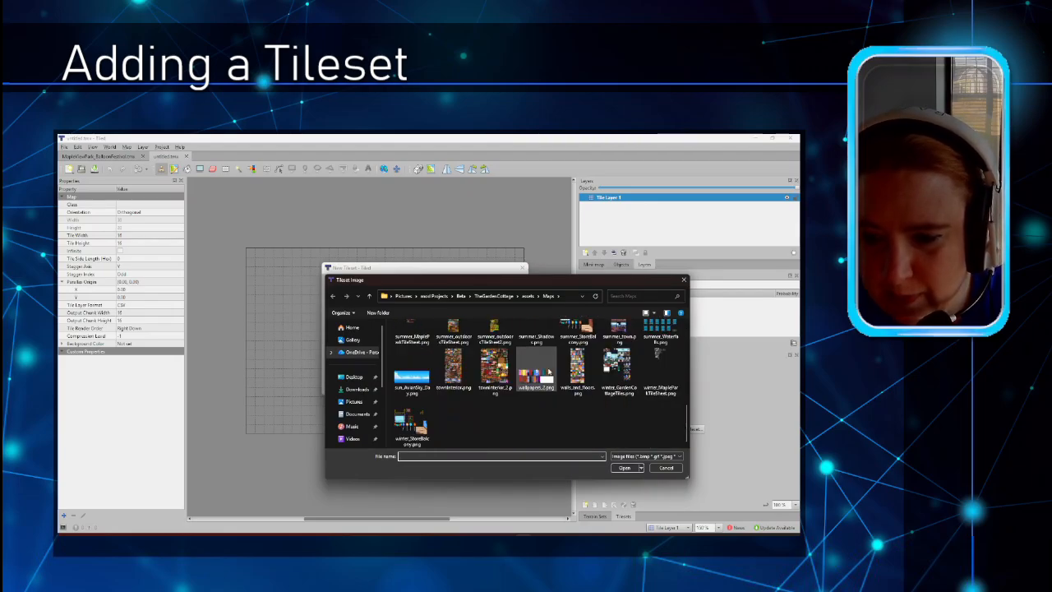
{"action": "left_click", "coordinate": [454, 359]}
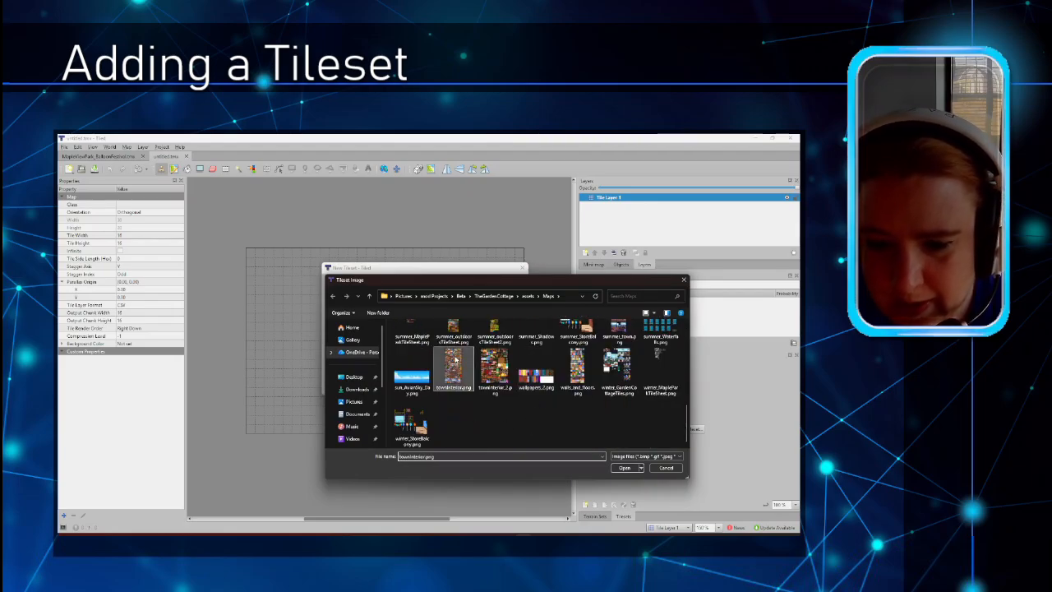
{"action": "left_click", "coordinate": [624, 468]}
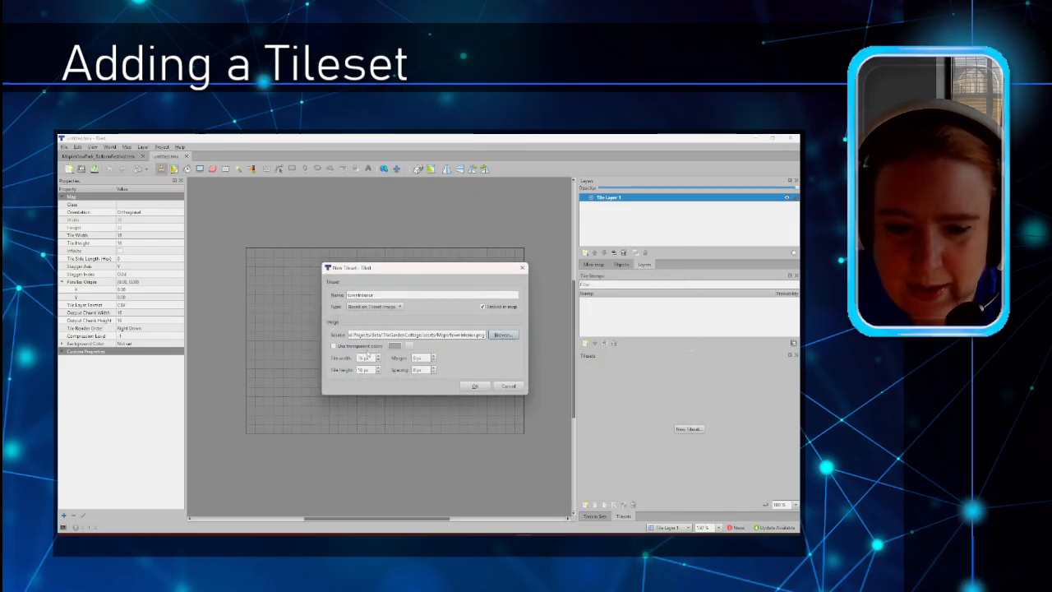
{"action": "left_click", "coordinate": [481, 388]}
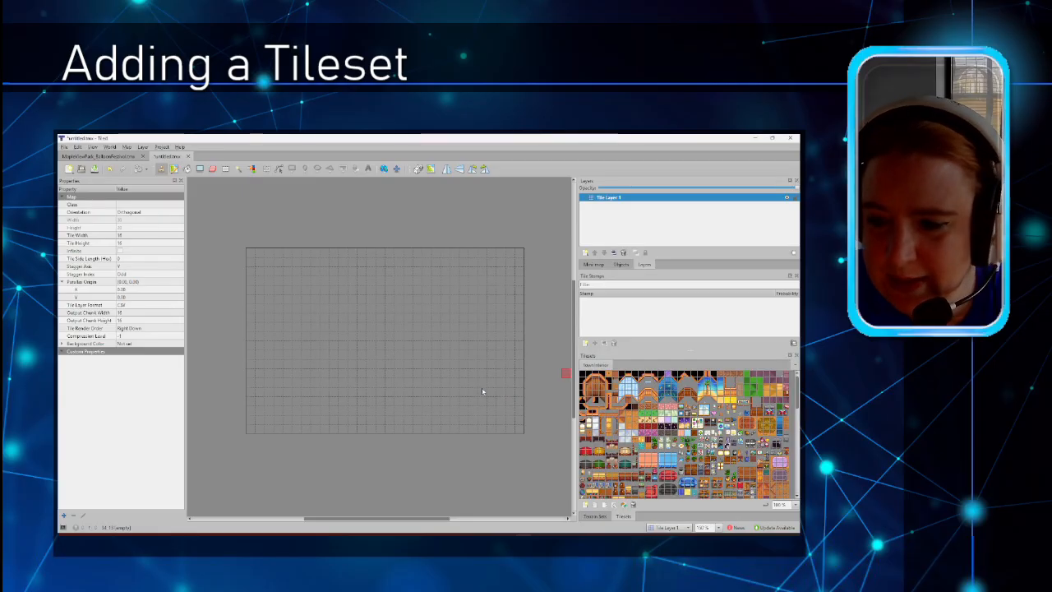
Add a second embedded tileset from the custom image CottageInterior.png in the Maps folder, with 16 px tiles.
{"action": "left_click", "coordinate": [584, 504]}
{"action": "left_click", "coordinate": [510, 336]}
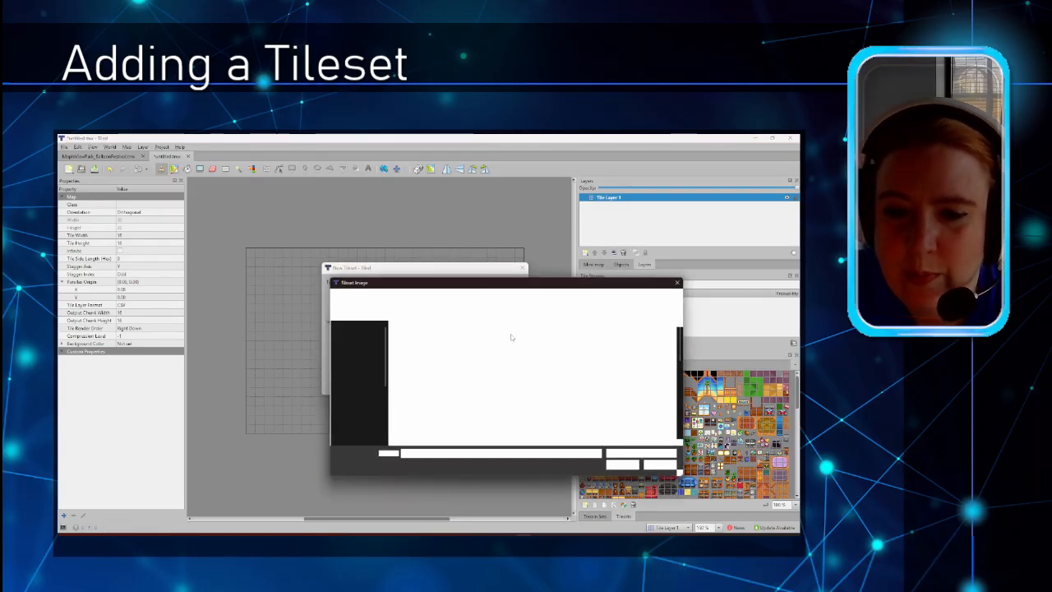
{"action": "scroll", "coordinate": [535, 366], "scroll_direction": "down", "scroll_amount": 10}
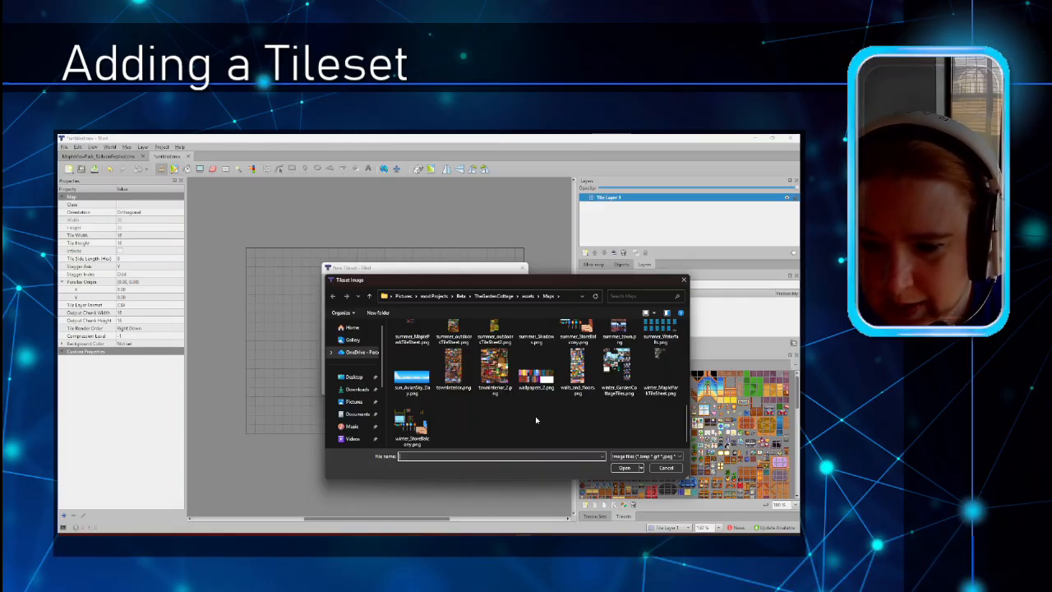
{"action": "scroll", "coordinate": [535, 416], "scroll_direction": "up", "scroll_amount": 1}
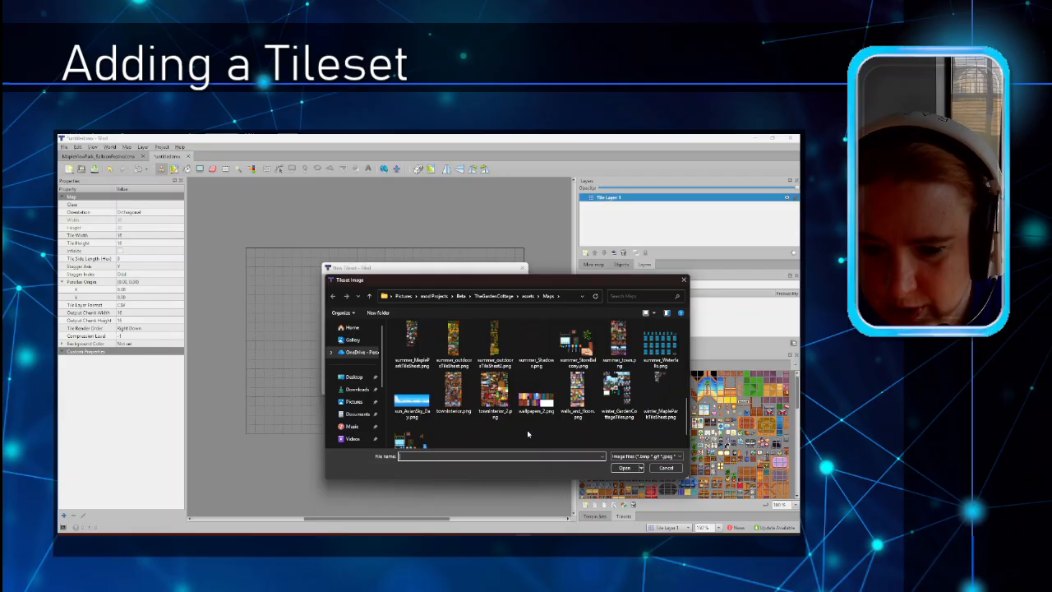
{"action": "scroll", "coordinate": [528, 434], "scroll_direction": "up", "scroll_amount": 2}
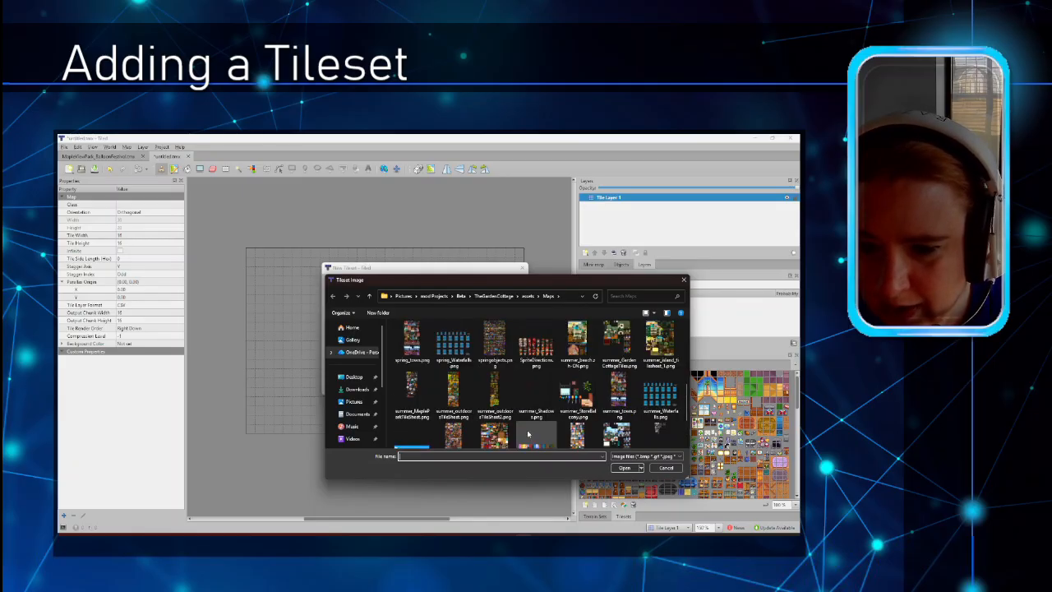
{"action": "scroll", "coordinate": [528, 434], "scroll_direction": "up", "scroll_amount": 2}
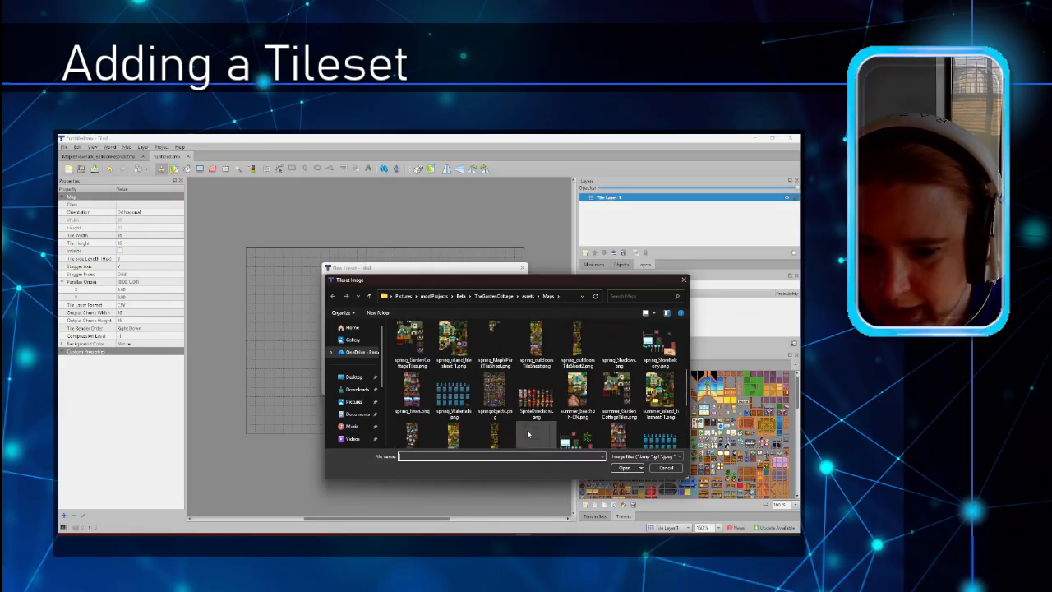
{"action": "scroll", "coordinate": [527, 434], "scroll_direction": "up", "scroll_amount": 2}
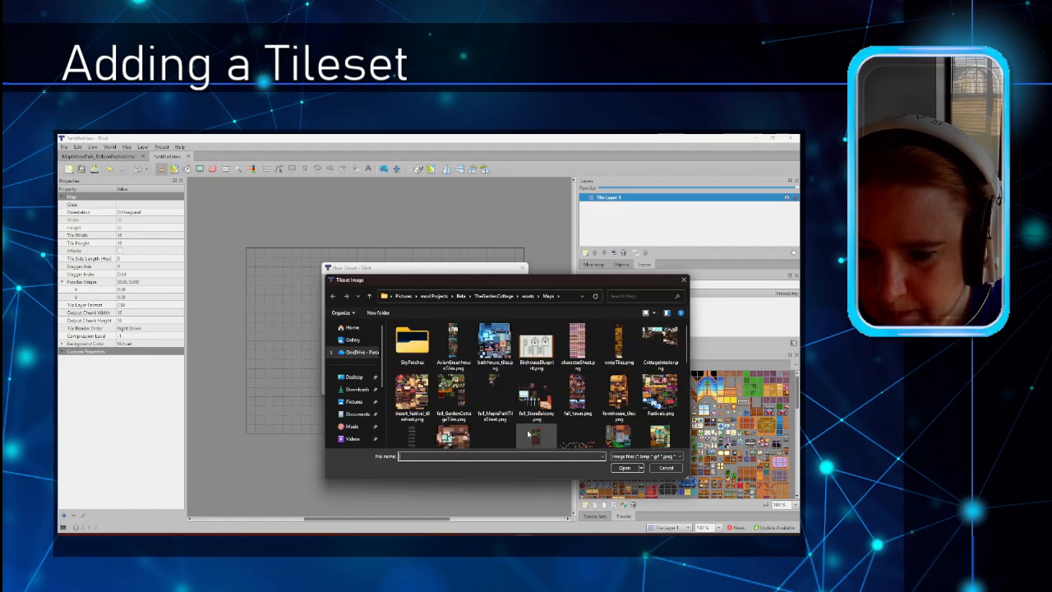
{"action": "left_click", "coordinate": [660, 340]}
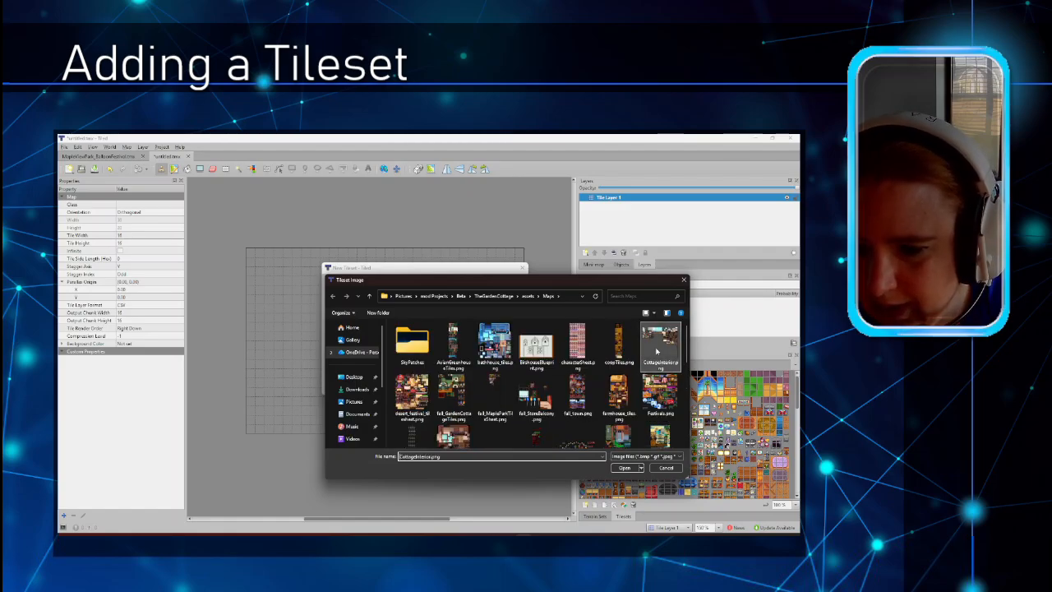
{"action": "left_click", "coordinate": [625, 468]}
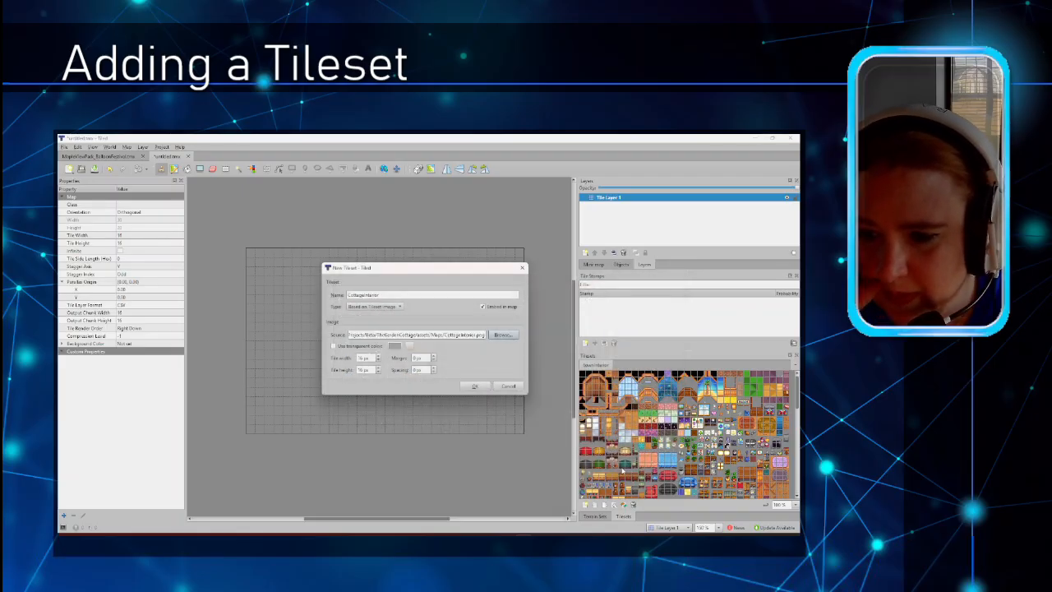
{"action": "left_click", "coordinate": [474, 386]}
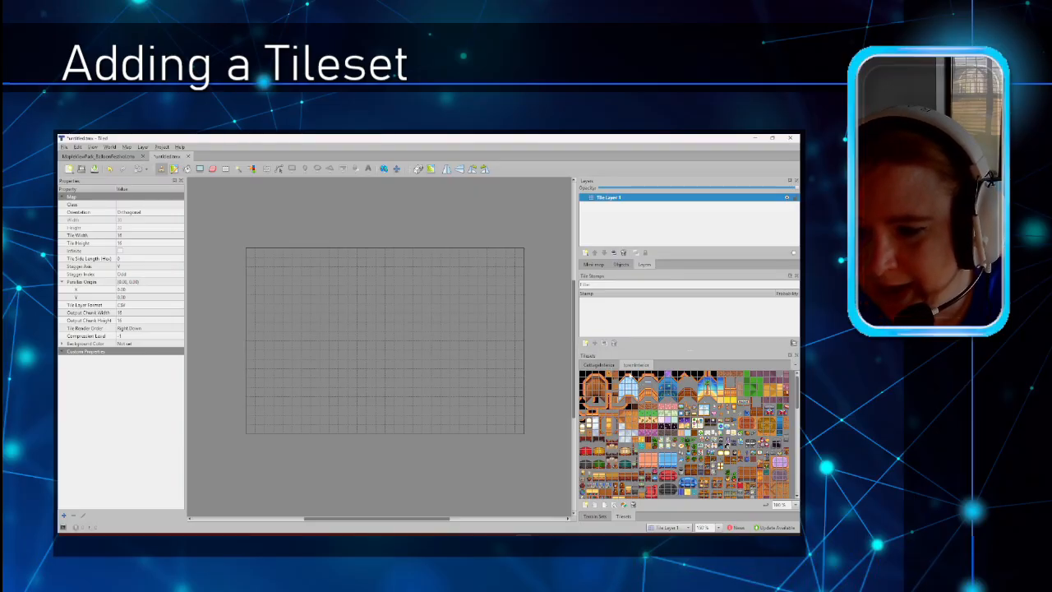
Edit the CottageInterior tileset and rename it z_CottageInterior in its tileset properties.
{"action": "left_click", "coordinate": [605, 366]}
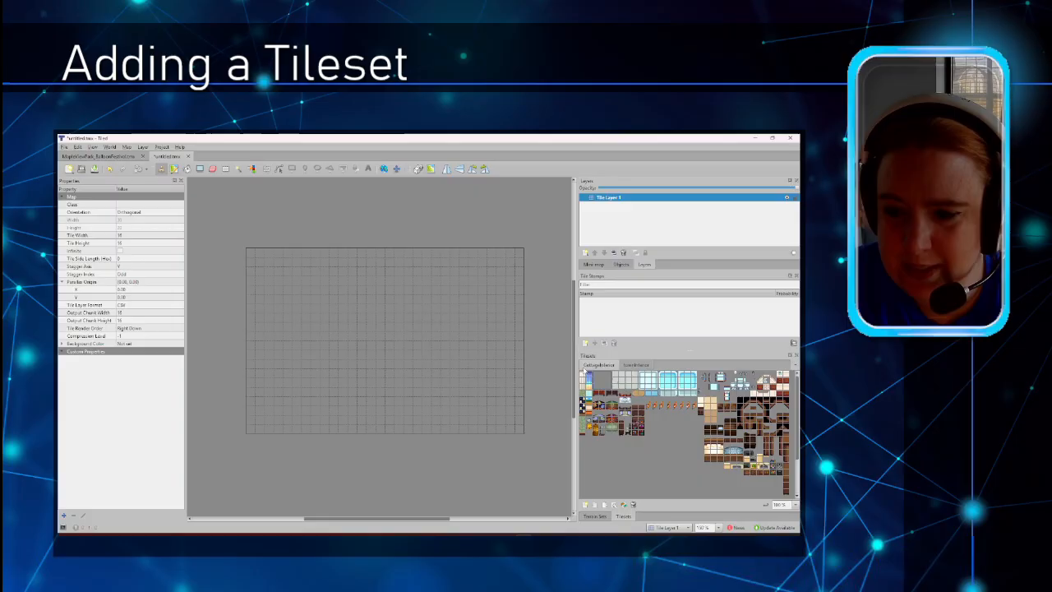
{"action": "left_click", "coordinate": [613, 506]}
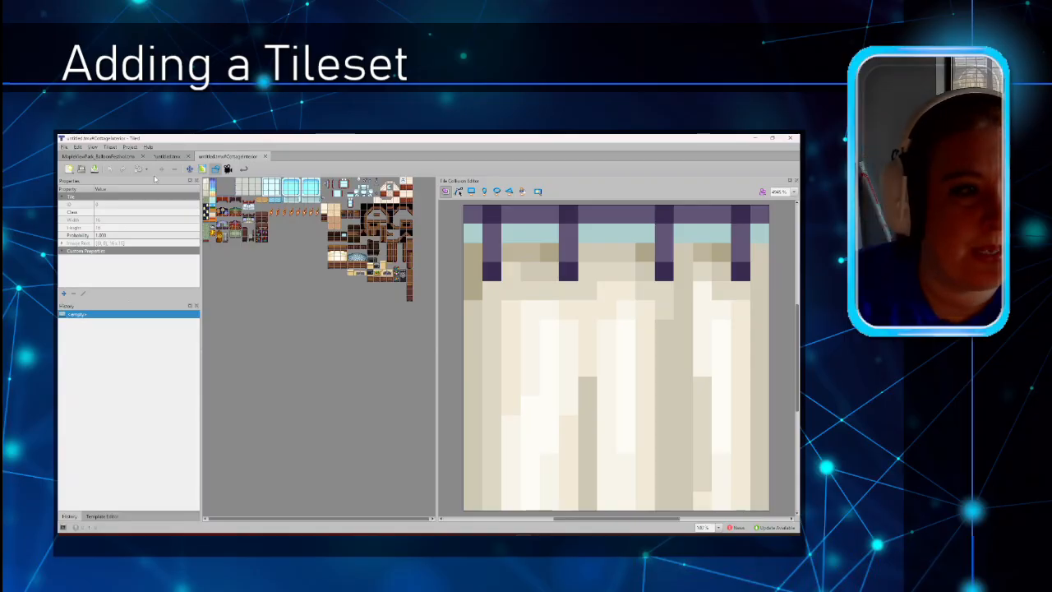
{"action": "left_click", "coordinate": [110, 147]}
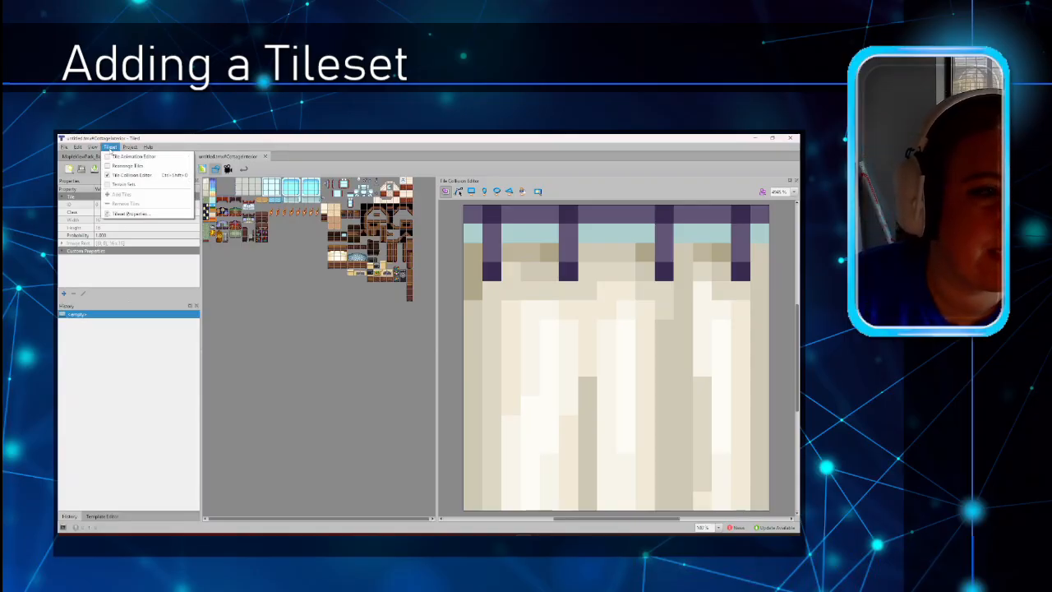
{"action": "left_click", "coordinate": [130, 213]}
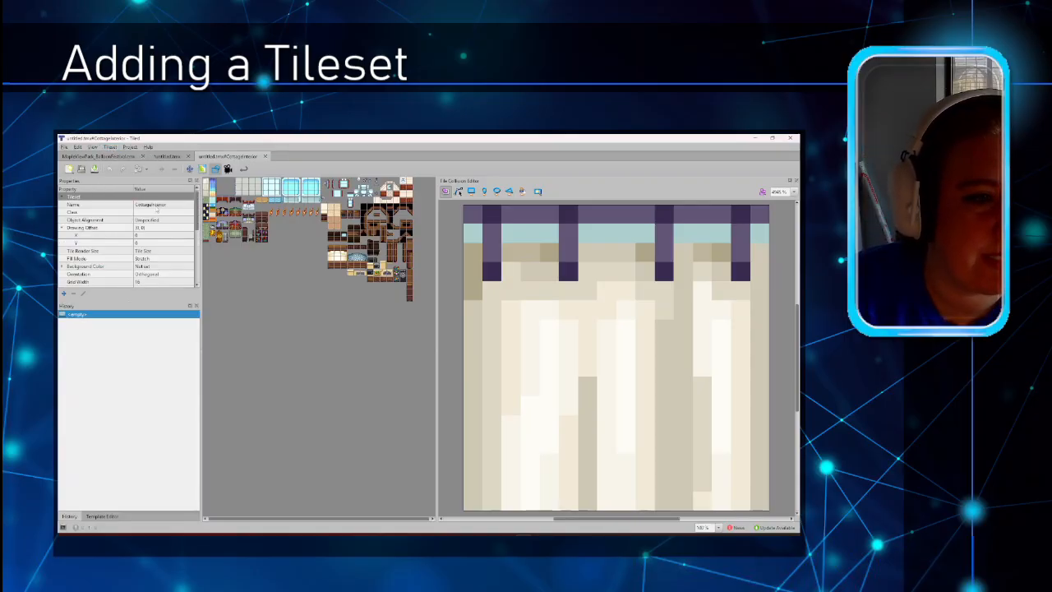
{"action": "left_click", "coordinate": [156, 205]}
{"action": "left_click", "coordinate": [157, 204]}
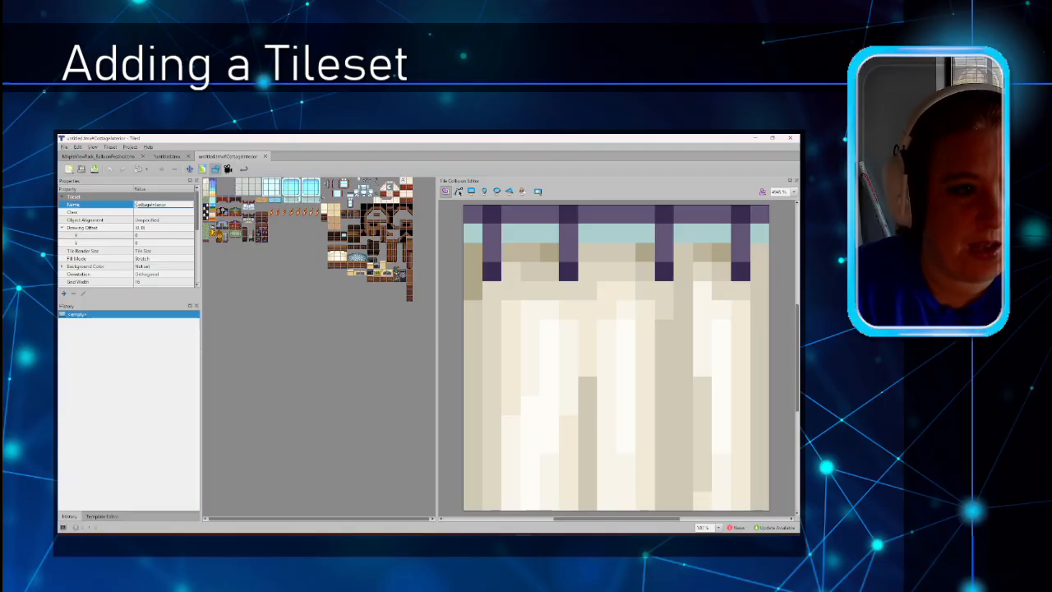
{"action": "type", "text": "z"}
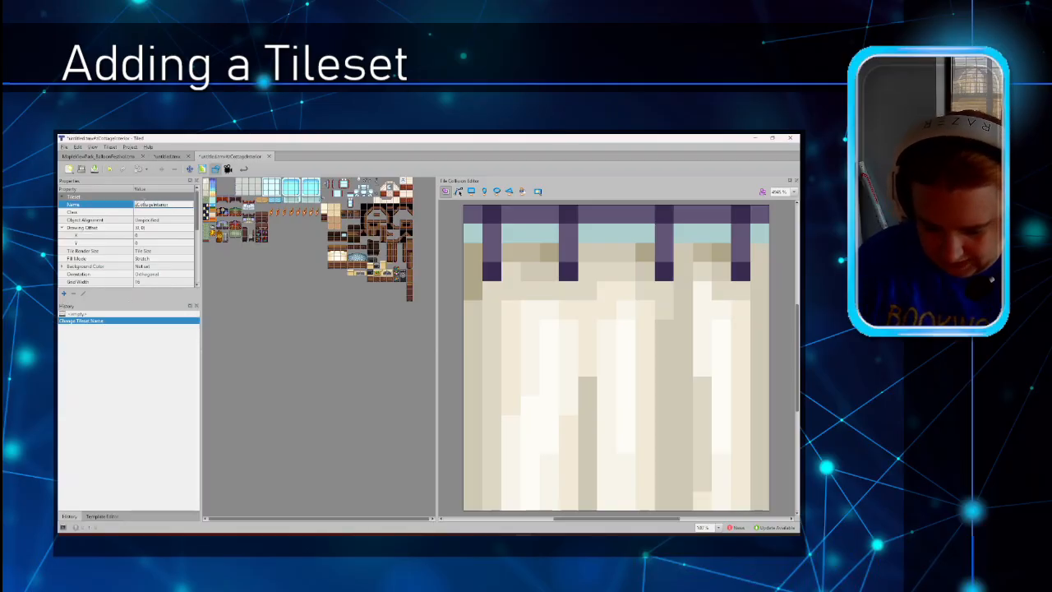
{"action": "type", "text": "_"}
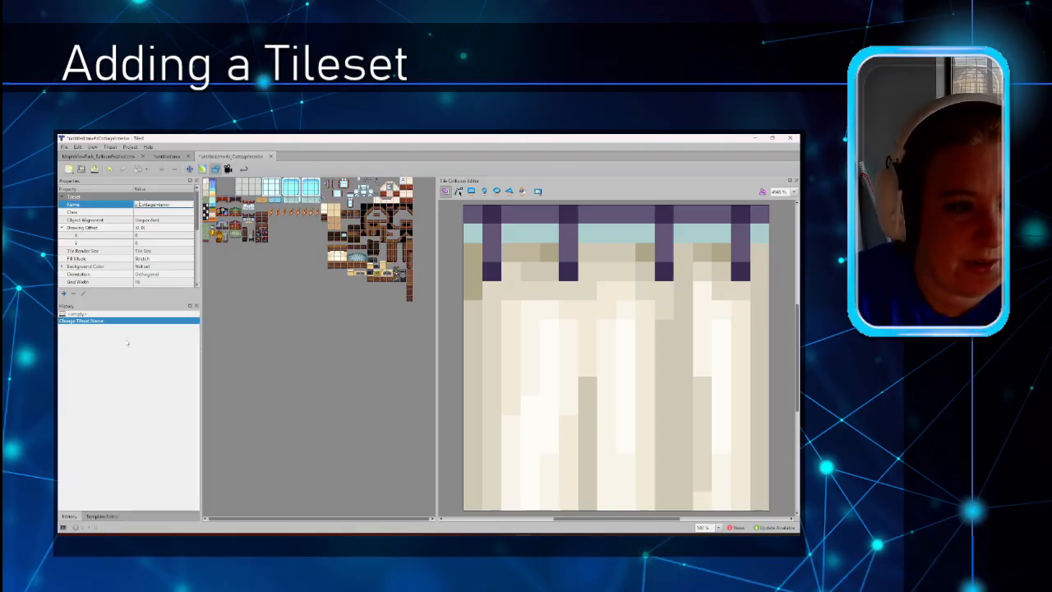
{"action": "left_click", "coordinate": [64, 147]}
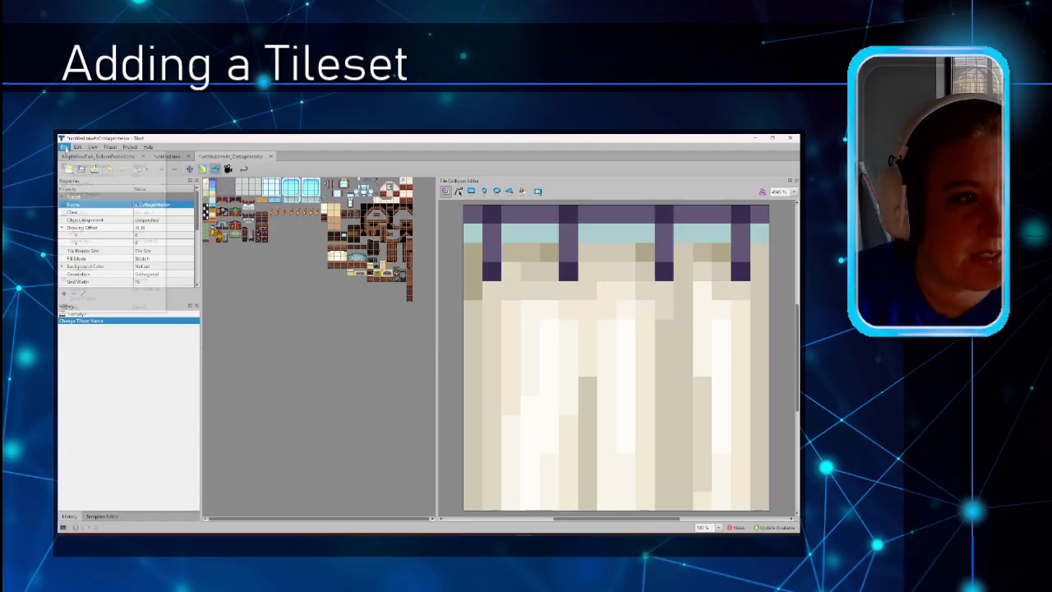
{"action": "left_click", "coordinate": [75, 203]}
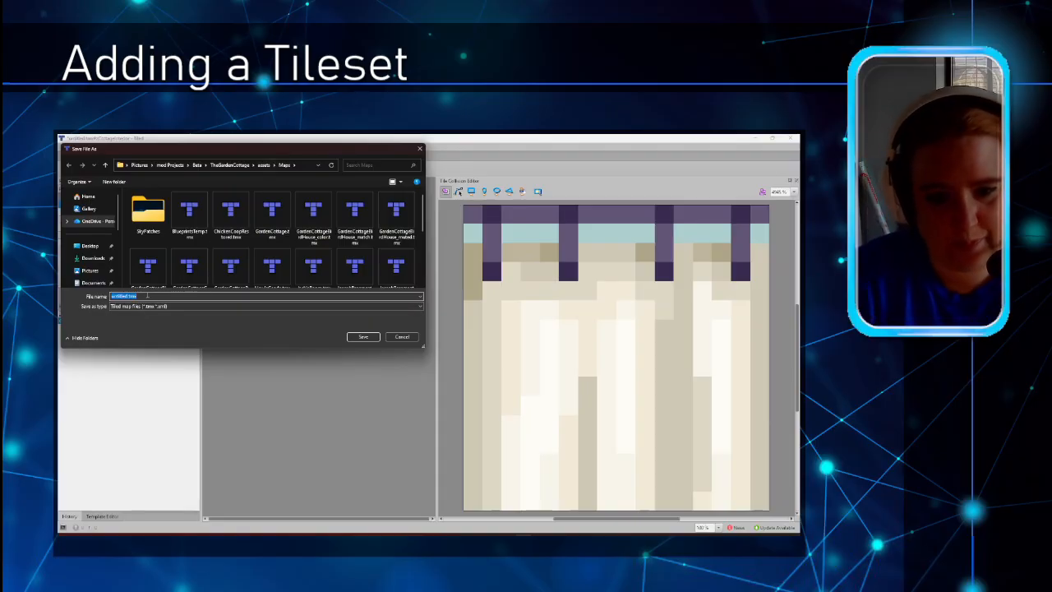
{"action": "left_click", "coordinate": [402, 337]}
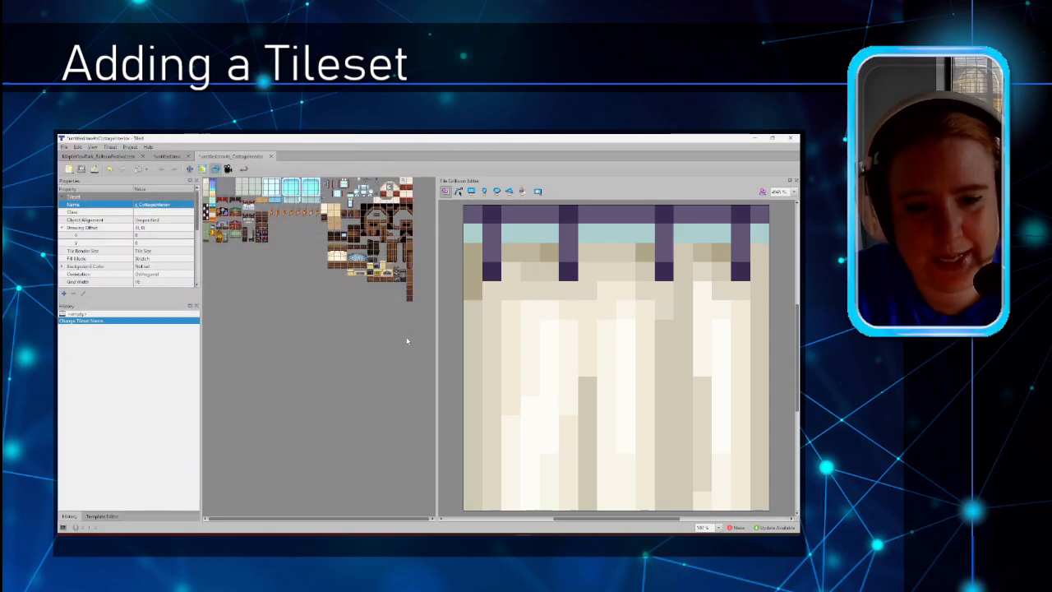
Switch to the untitled map and save it in the Maps folder as MPtrailer.
{"action": "left_click", "coordinate": [165, 156]}
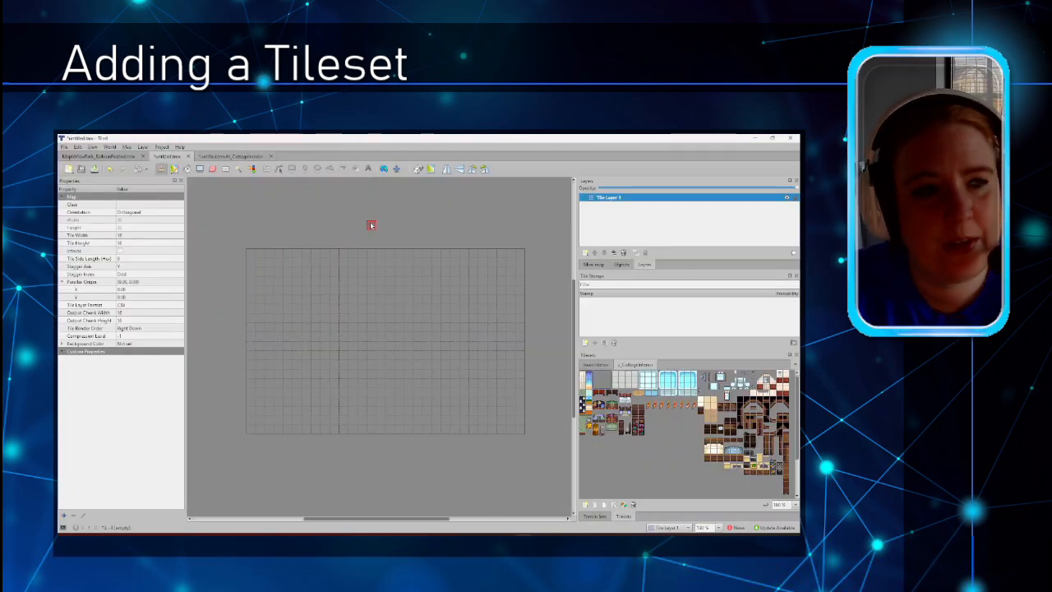
{"action": "left_click", "coordinate": [64, 147]}
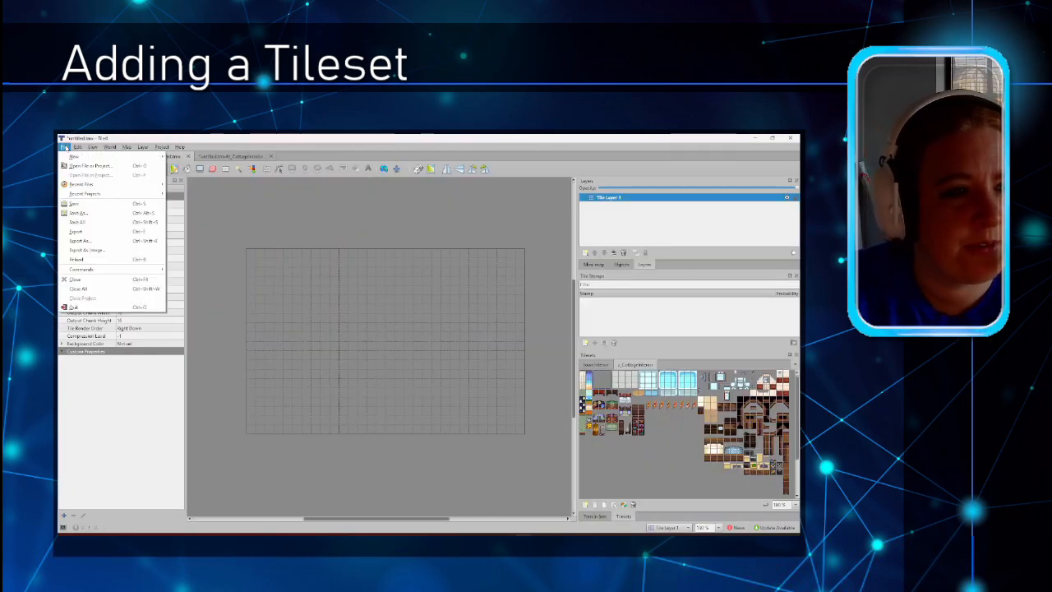
{"action": "left_click", "coordinate": [74, 204]}
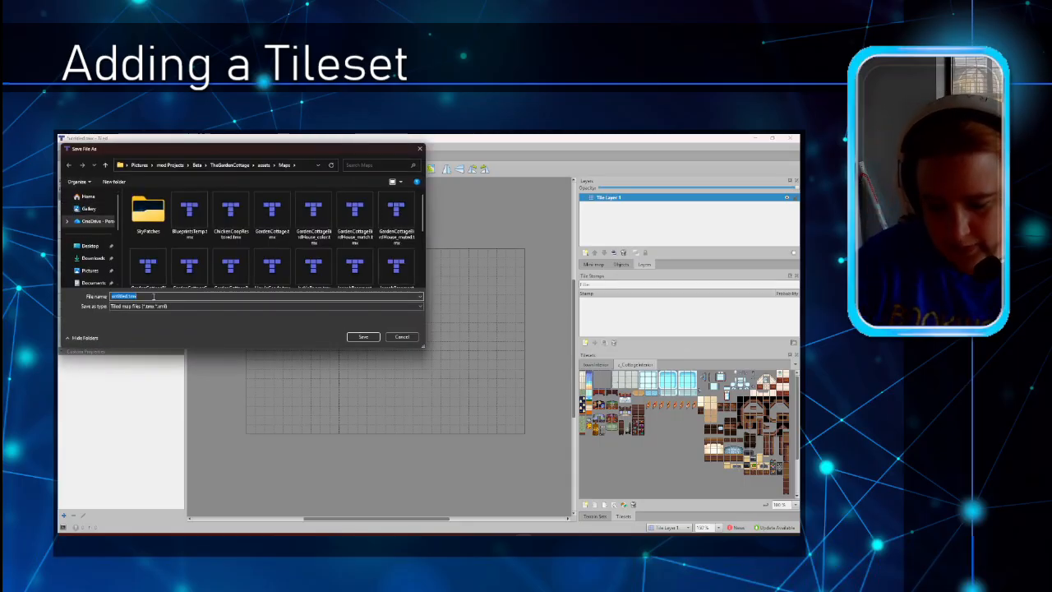
{"action": "type", "text": "MP"}
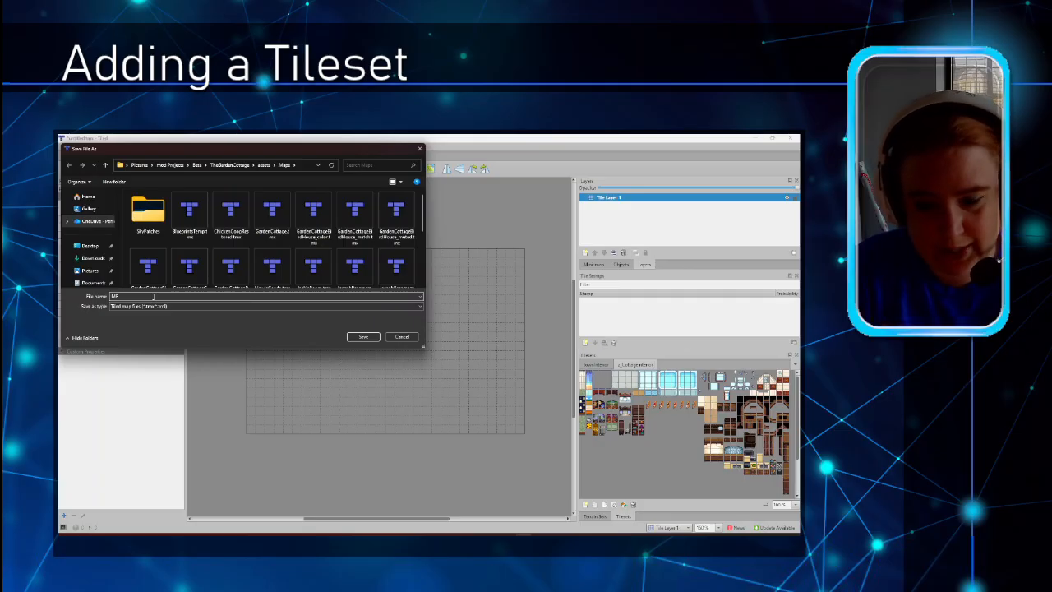
{"action": "type", "text": "ET"}
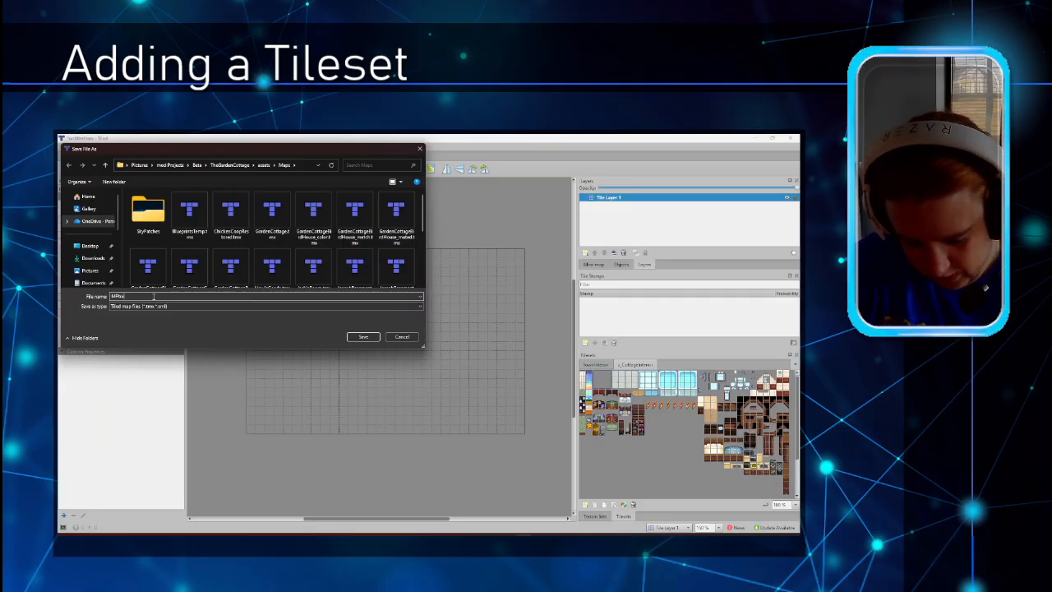
{"action": "type", "text": "railer"}
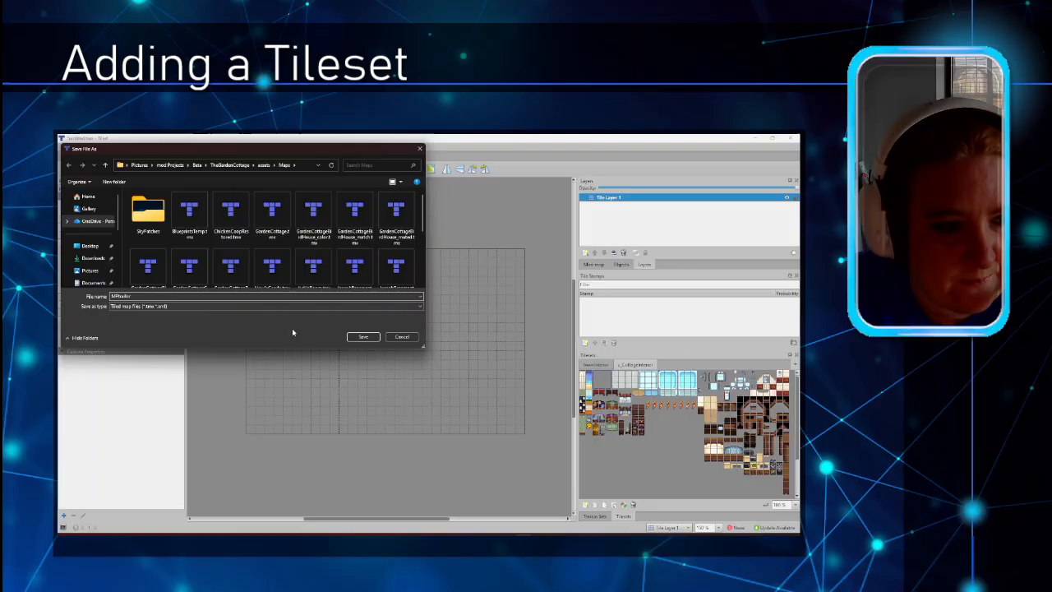
{"action": "left_click", "coordinate": [354, 338]}
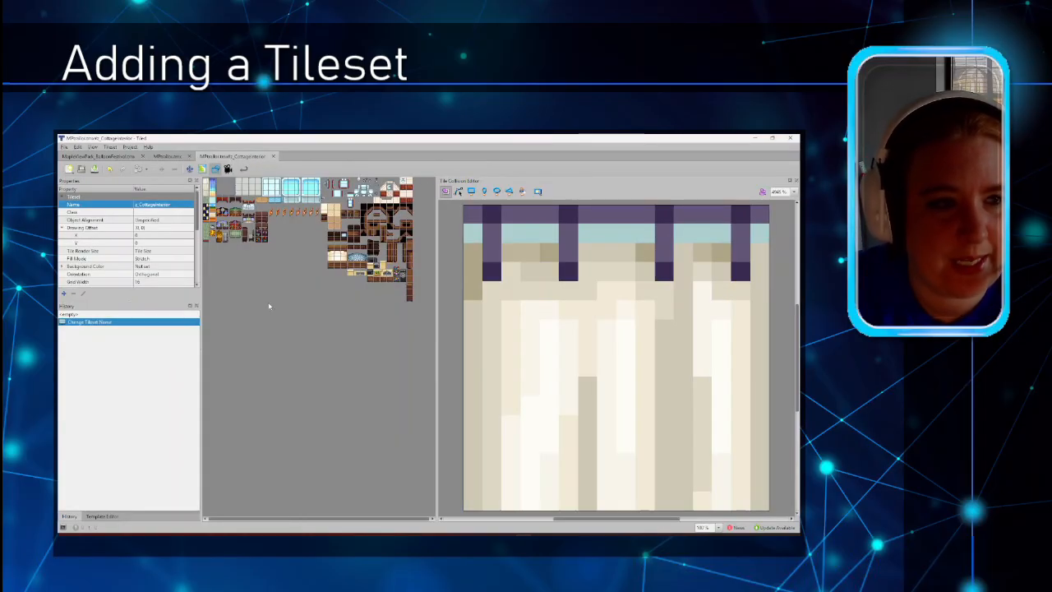
Re-enter the custom cottage tileset's name as z_CottageInterior in its tileset properties.
{"action": "left_click", "coordinate": [151, 205]}
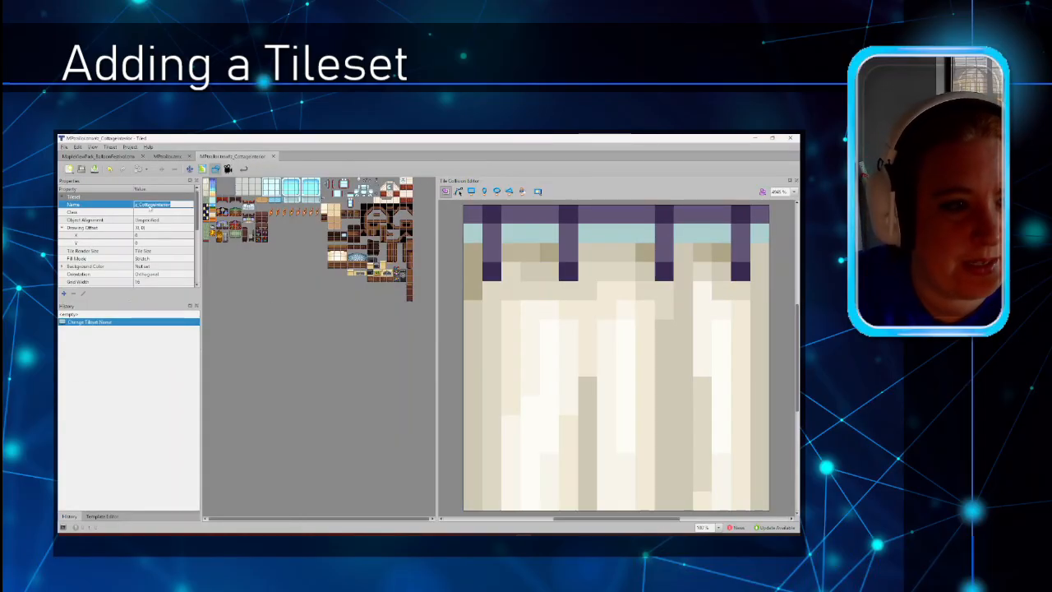
{"action": "left_click", "coordinate": [177, 204]}
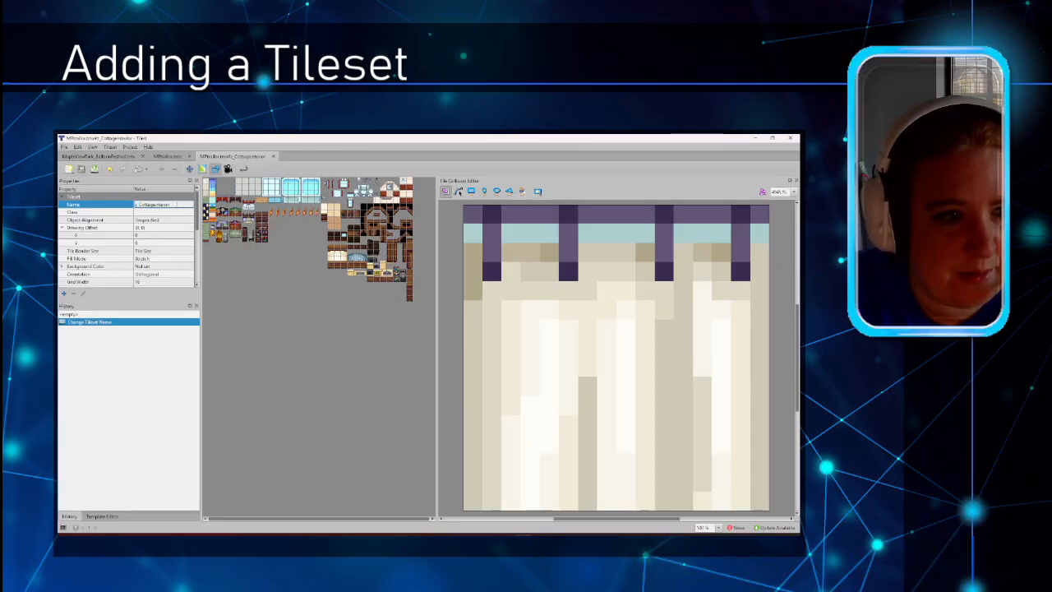
{"action": "key", "text": "Return"}
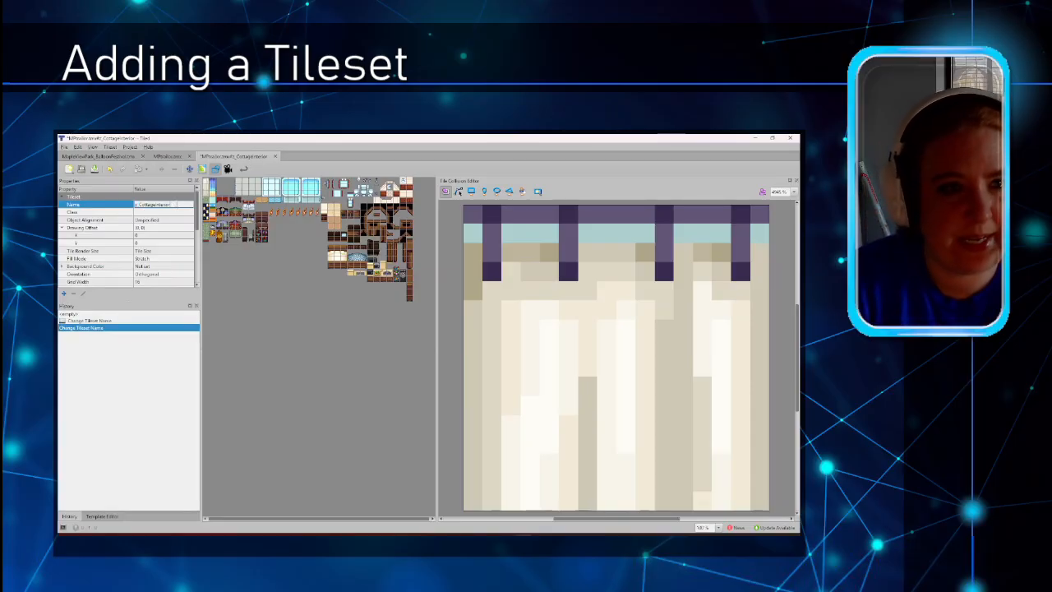
{"action": "left_click", "coordinate": [270, 287]}
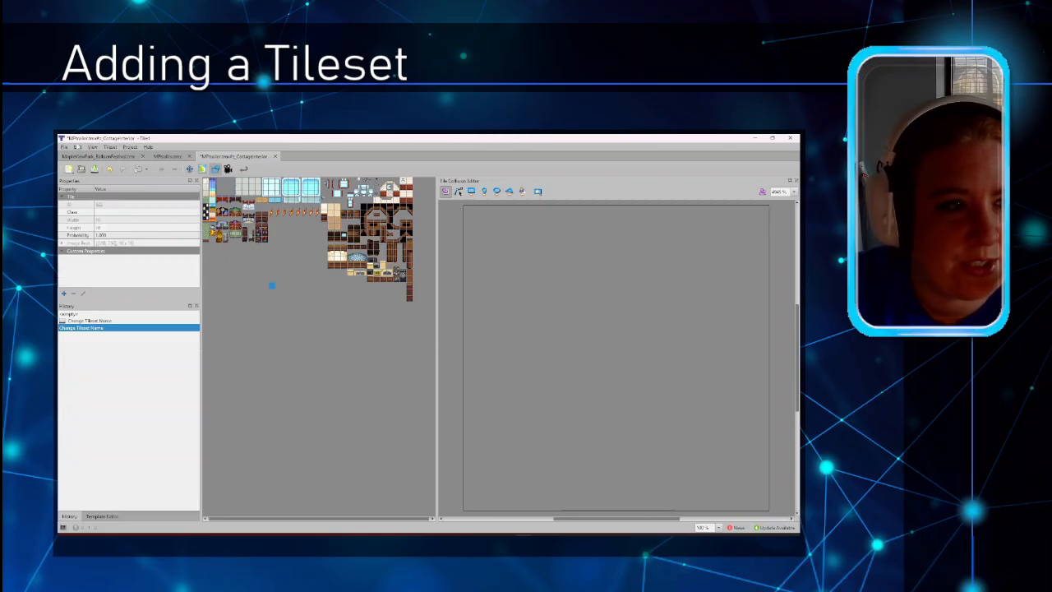
Save the tileset name change and close the tileset editor, returning to the map's z_CottageInterior tileset.
{"action": "left_click", "coordinate": [64, 146]}
{"action": "left_click", "coordinate": [74, 204]}
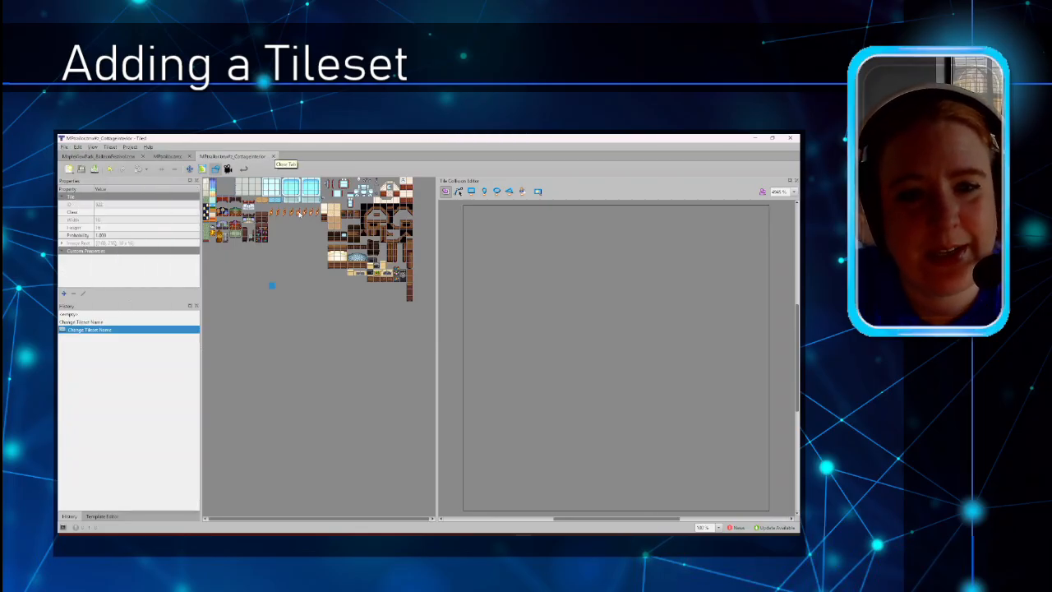
{"action": "left_click", "coordinate": [273, 156]}
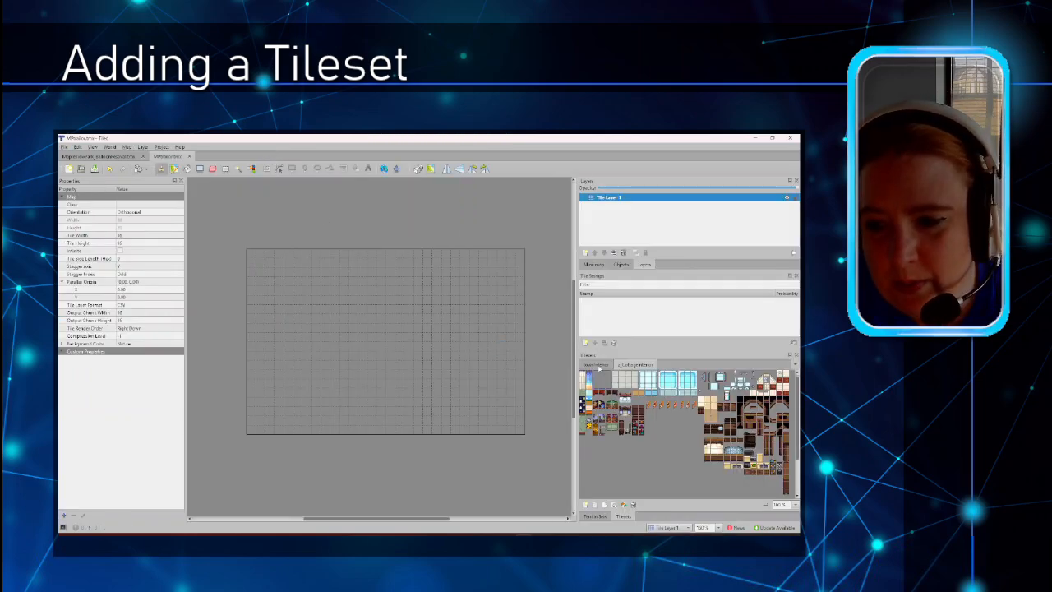
{"action": "left_click", "coordinate": [598, 364]}
{"action": "left_click", "coordinate": [626, 366]}
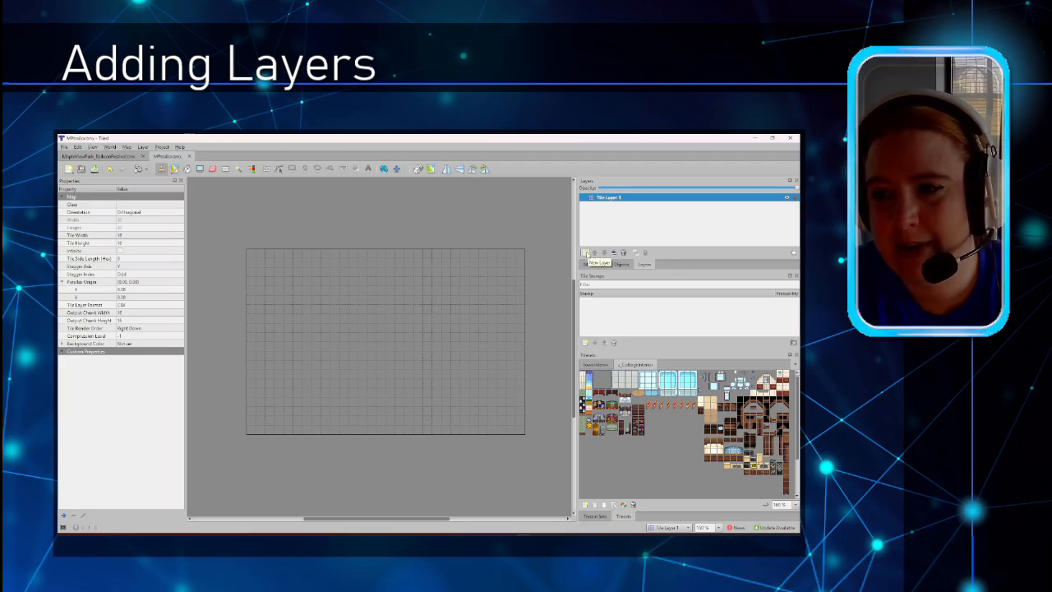
Add four new tile layers above Tile Layer 1.
{"action": "left_click", "coordinate": [584, 252]}
{"action": "left_click", "coordinate": [596, 263]}
{"action": "left_click", "coordinate": [584, 252]}
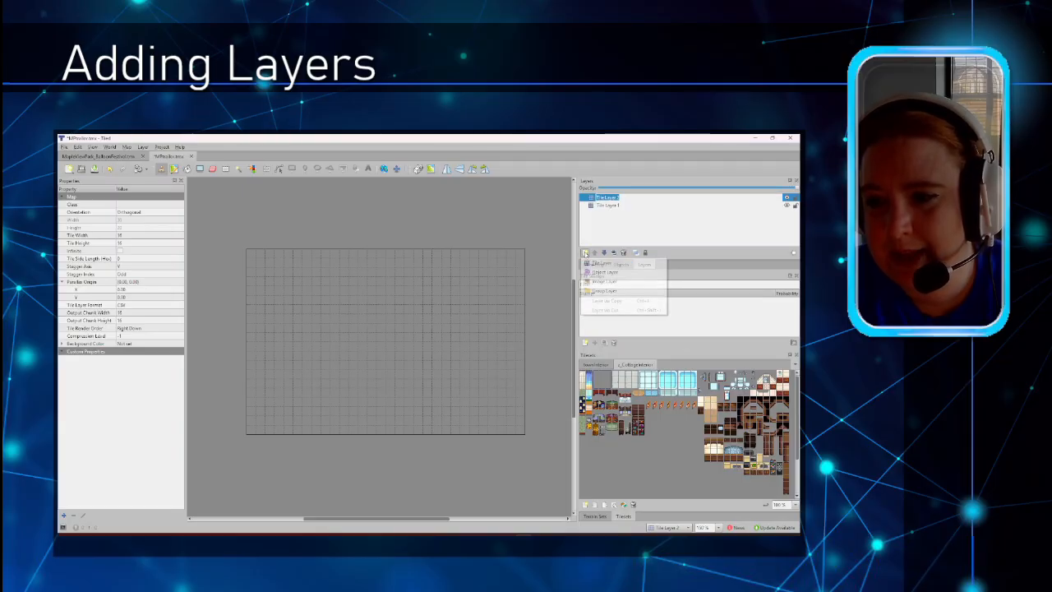
{"action": "left_click", "coordinate": [595, 263]}
{"action": "left_click", "coordinate": [585, 253]}
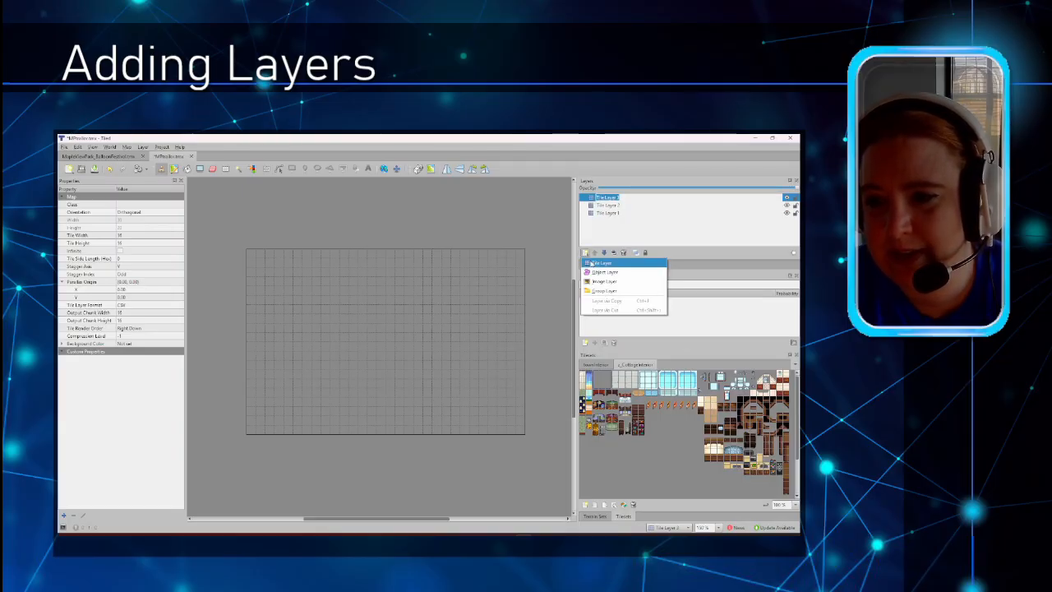
{"action": "left_click", "coordinate": [593, 263]}
{"action": "left_click", "coordinate": [584, 252]}
{"action": "left_click", "coordinate": [593, 263]}
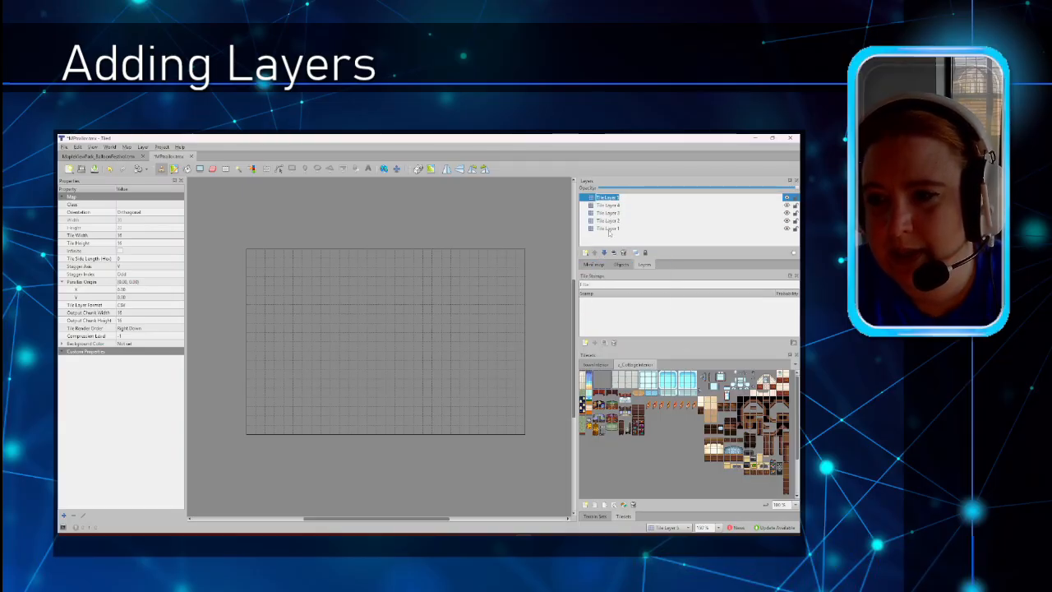
Rename Tile Layer 1 as Back and Tile Layer 2 as Buildings.
{"action": "left_click", "coordinate": [608, 228]}
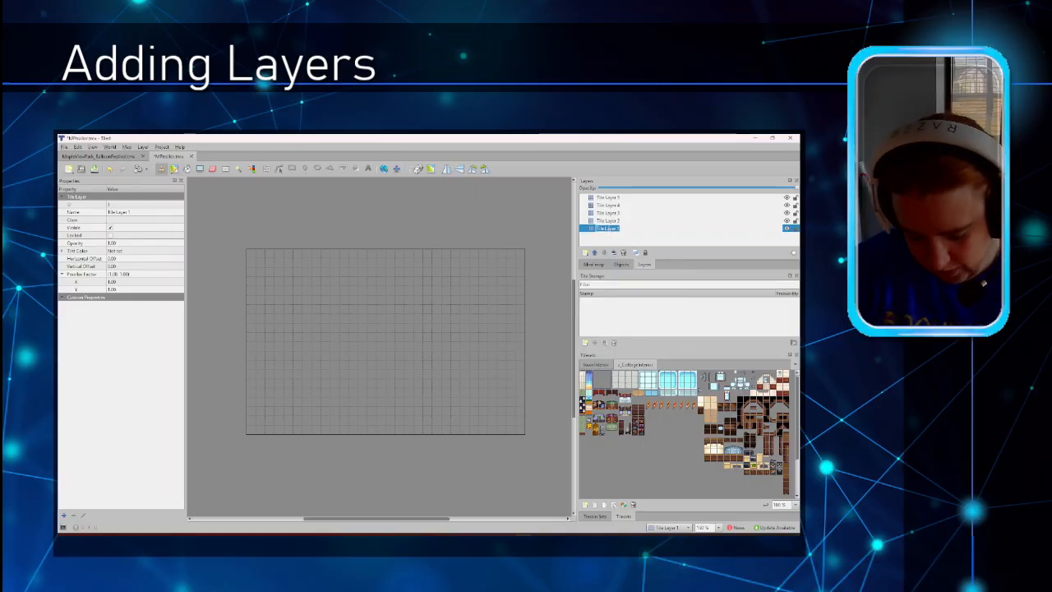
{"action": "type", "text": "Back"}
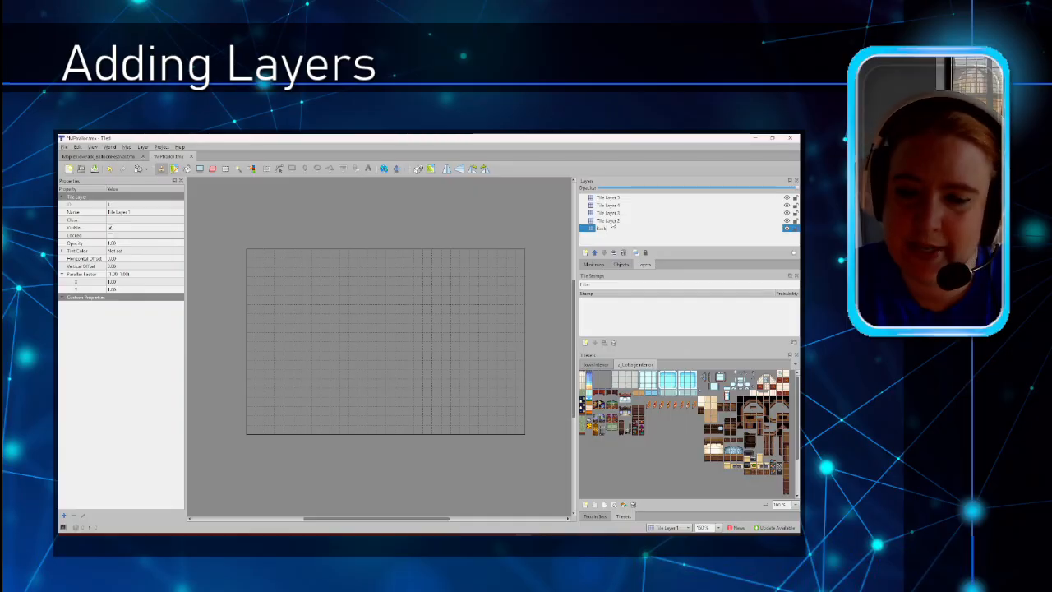
{"action": "left_click", "coordinate": [612, 220]}
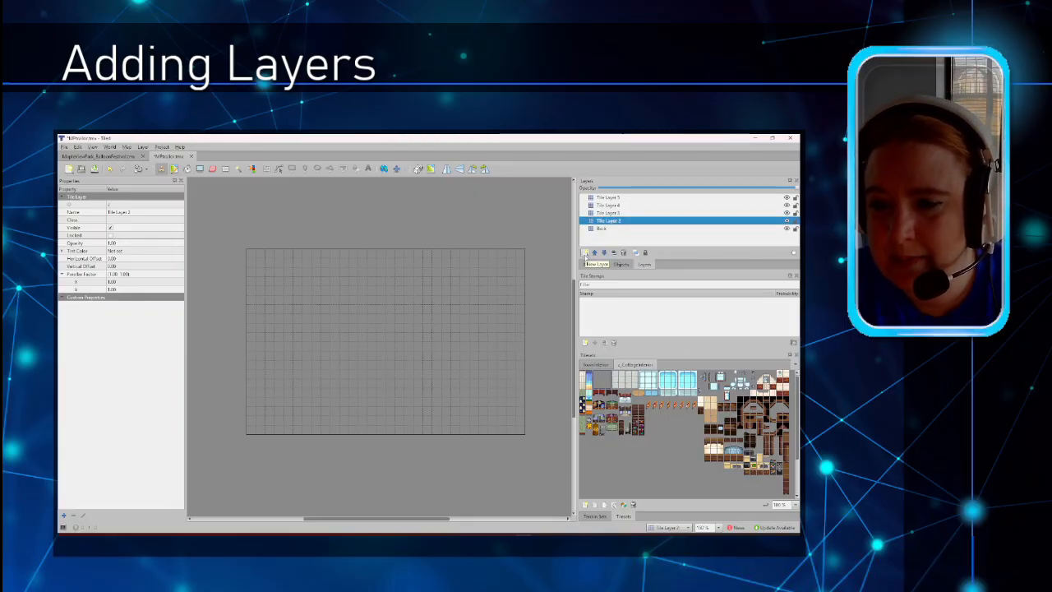
{"action": "left_click", "coordinate": [586, 254]}
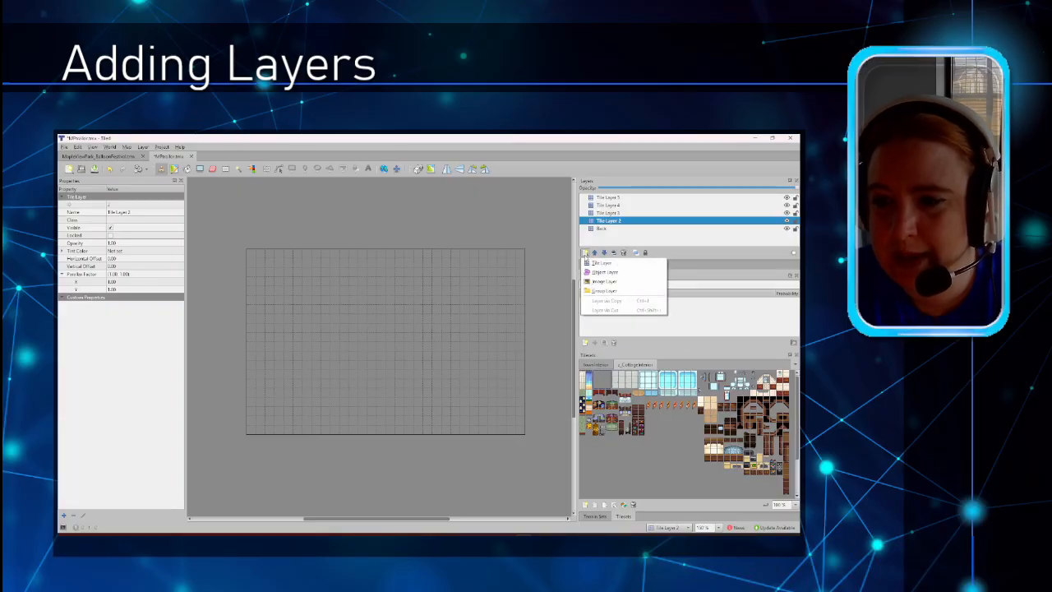
{"action": "left_click", "coordinate": [613, 223]}
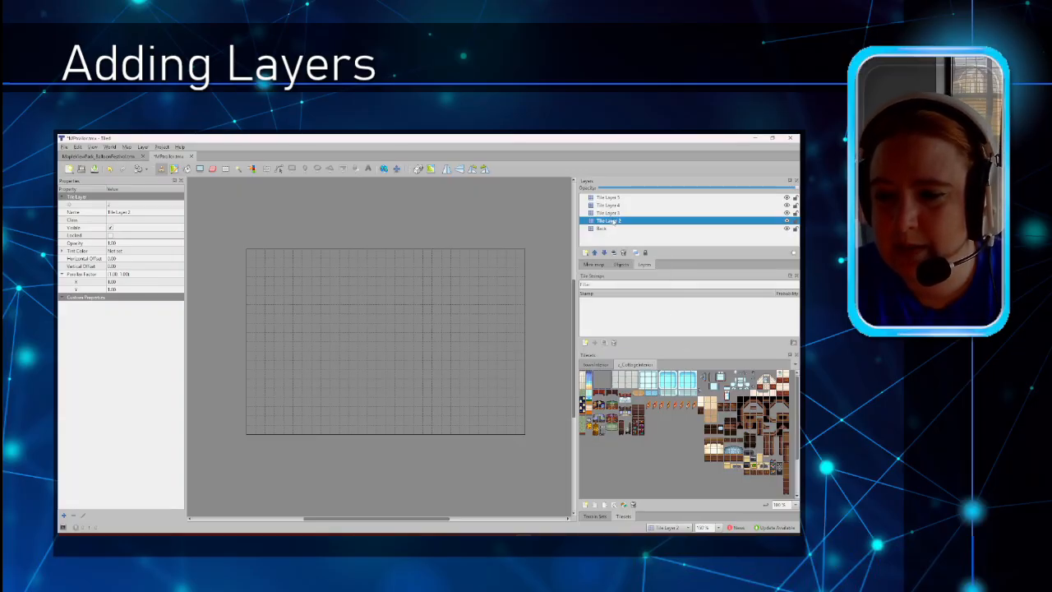
{"action": "double_click", "coordinate": [612, 222]}
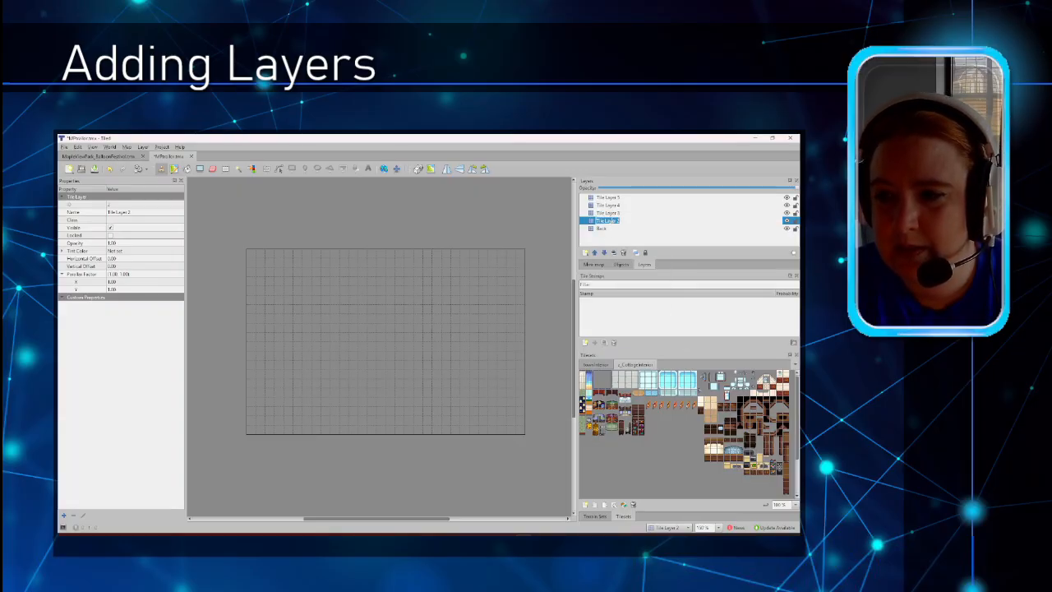
{"action": "type", "text": "Bu"}
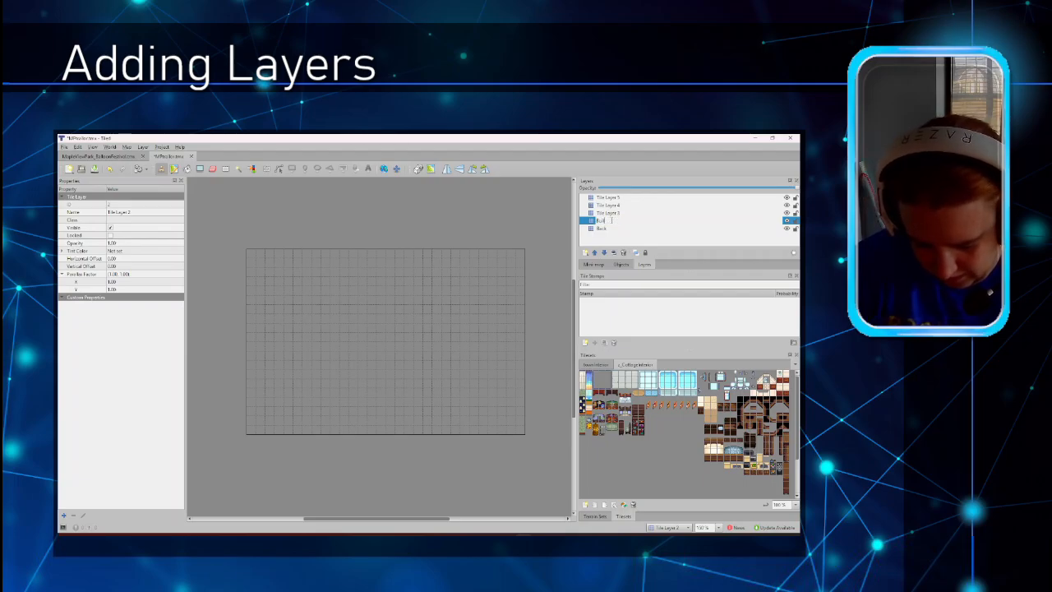
{"action": "type", "text": "ildings"}
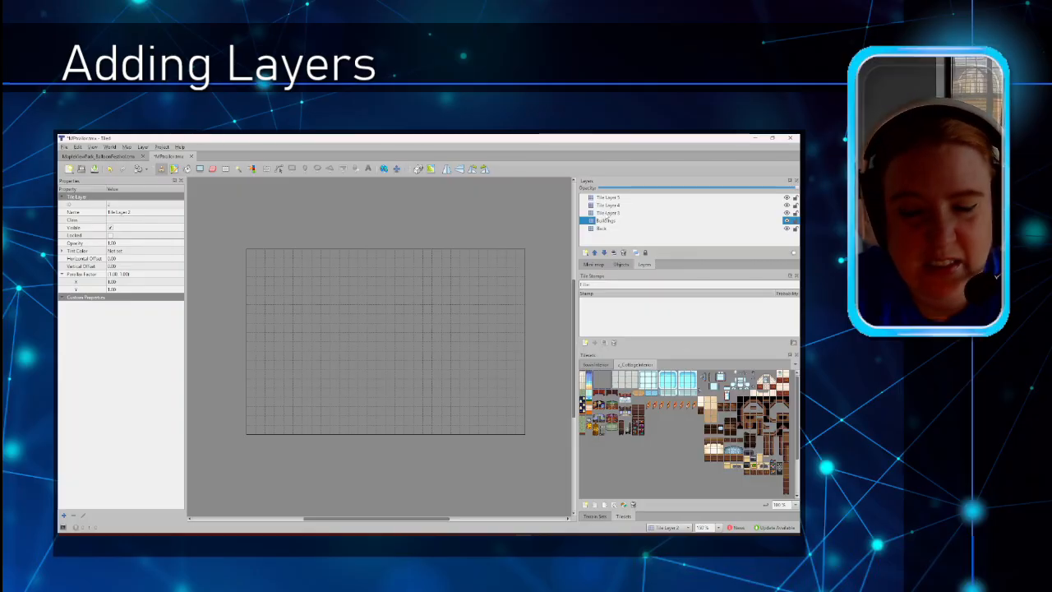
Rename Tile Layer 3 as Paths.
{"action": "left_click", "coordinate": [606, 213]}
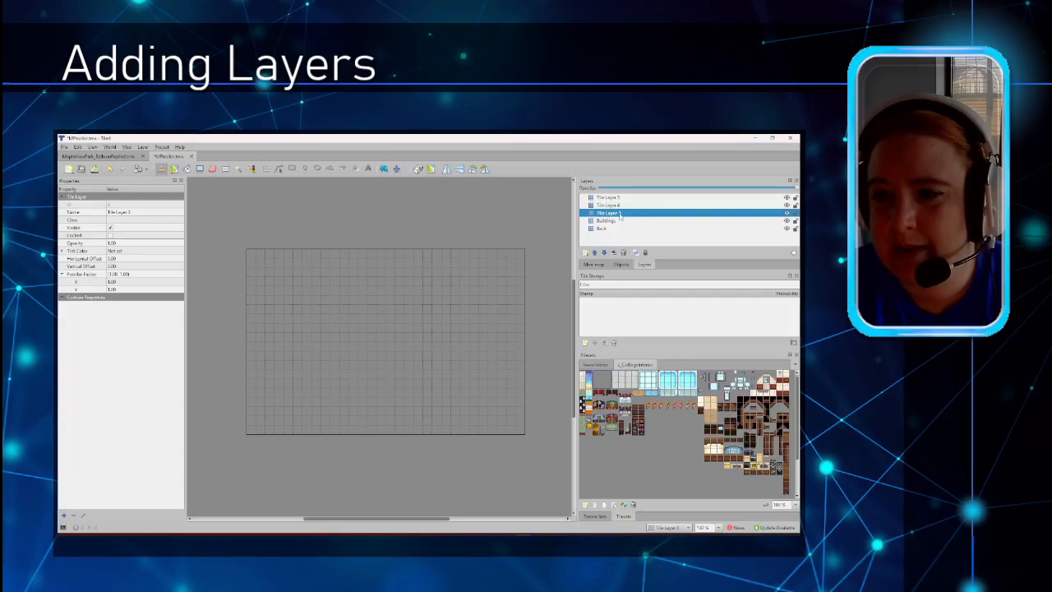
{"action": "double_click", "coordinate": [620, 215]}
{"action": "type", "text": "P"}
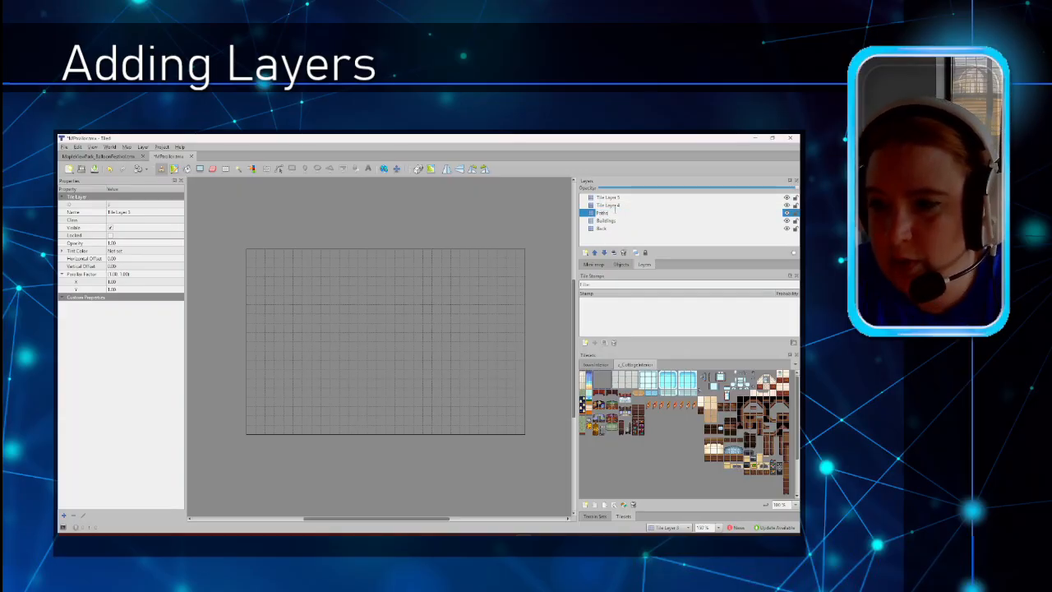
{"action": "type", "text": "aths"}
Add the paths image from the Maps folder as an embedded tileset with 16 px tiles and display it.
{"action": "left_click", "coordinate": [585, 504]}
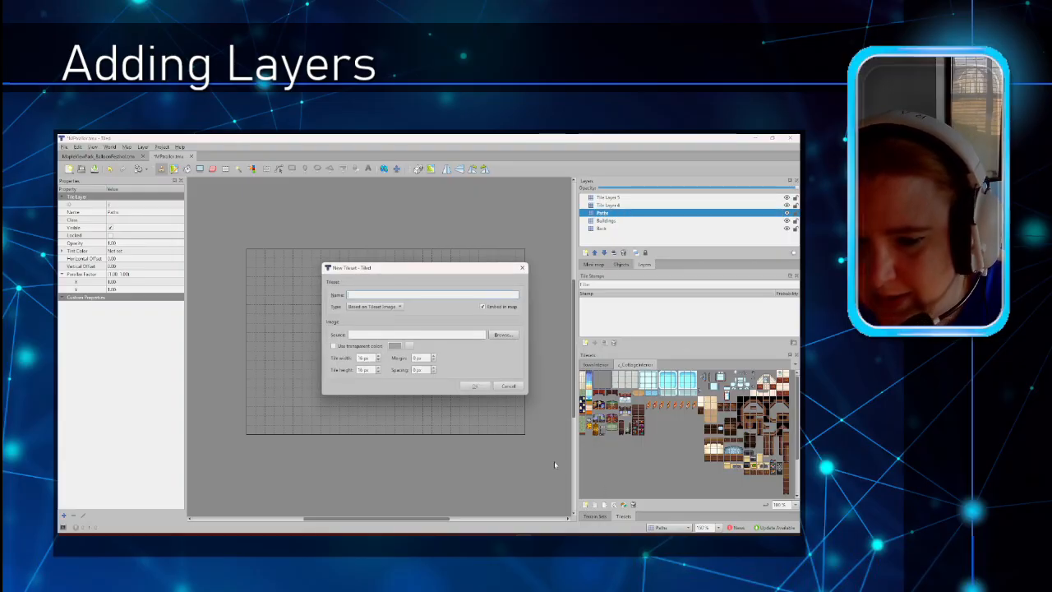
{"action": "left_click", "coordinate": [502, 334]}
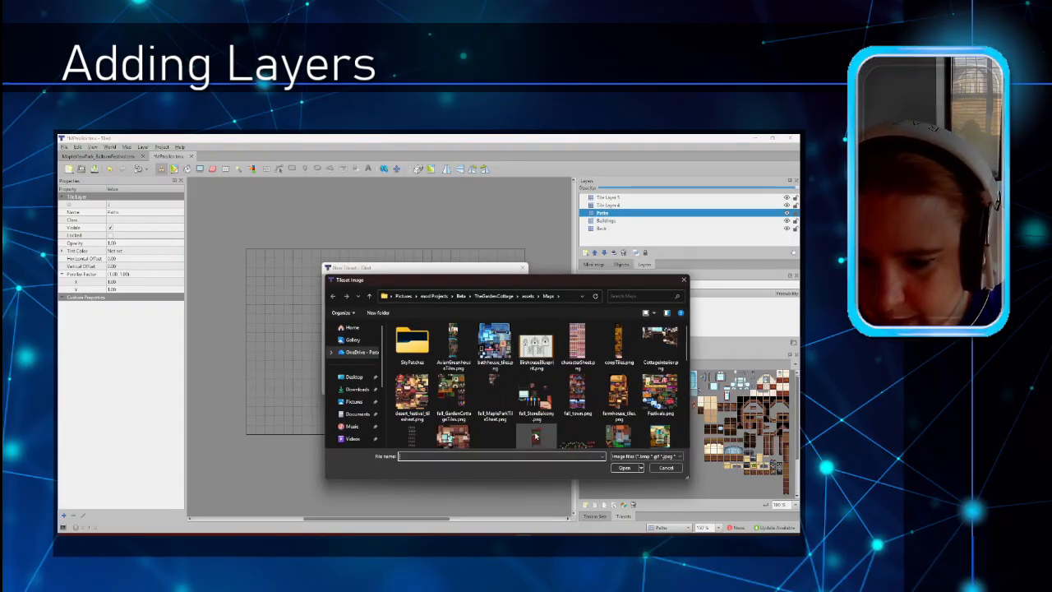
{"action": "scroll", "coordinate": [534, 431], "scroll_direction": "down", "scroll_amount": 1}
{"action": "left_click", "coordinate": [535, 402]}
{"action": "left_click", "coordinate": [624, 467]}
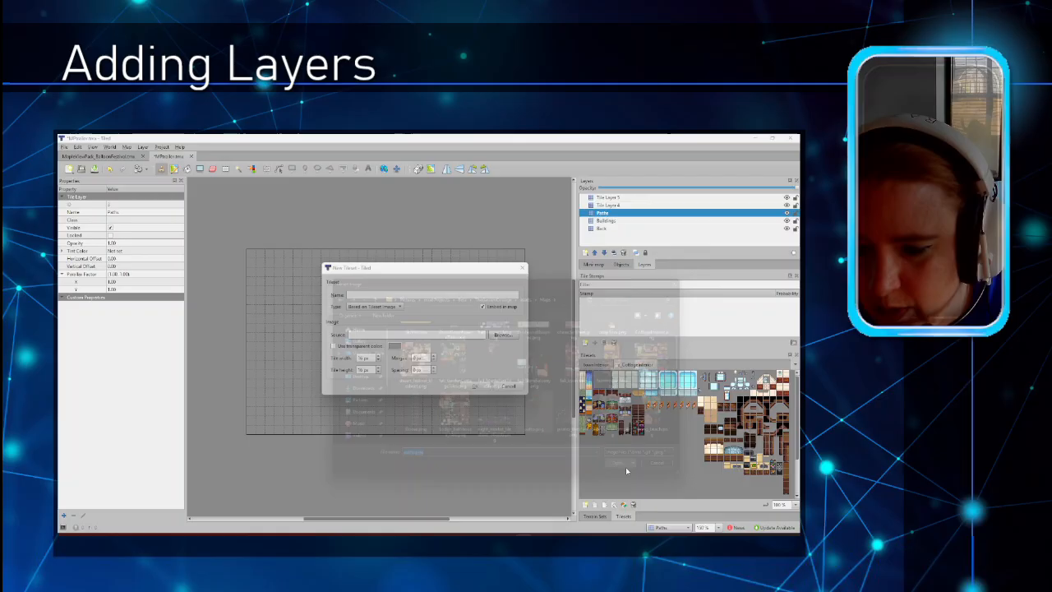
{"action": "left_click", "coordinate": [475, 386]}
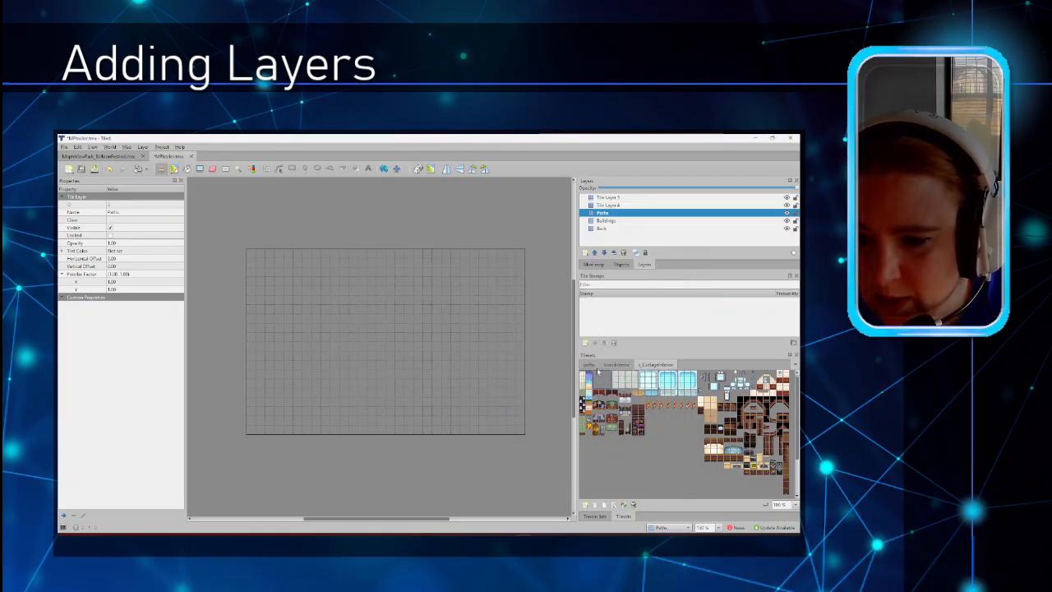
{"action": "left_click", "coordinate": [591, 366]}
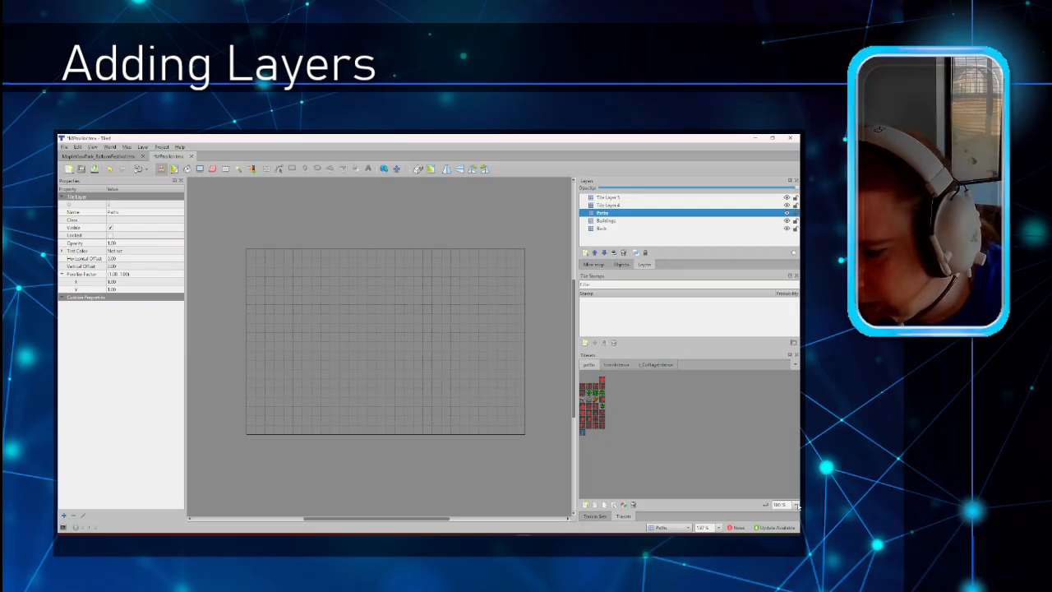
Enlarge the paths tileset view to 400 % and examine its tiles from top to bottom.
{"action": "left_click", "coordinate": [796, 505]}
{"action": "scroll", "coordinate": [791, 476], "scroll_direction": "down", "scroll_amount": 3}
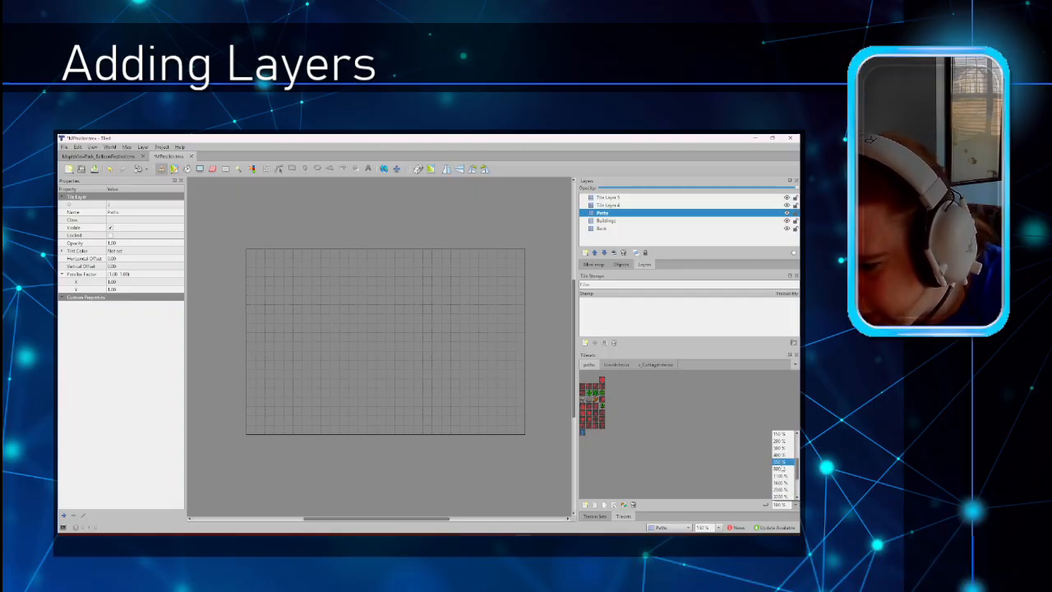
{"action": "left_click", "coordinate": [785, 456]}
{"action": "scroll", "coordinate": [748, 461], "scroll_direction": "down", "scroll_amount": 2}
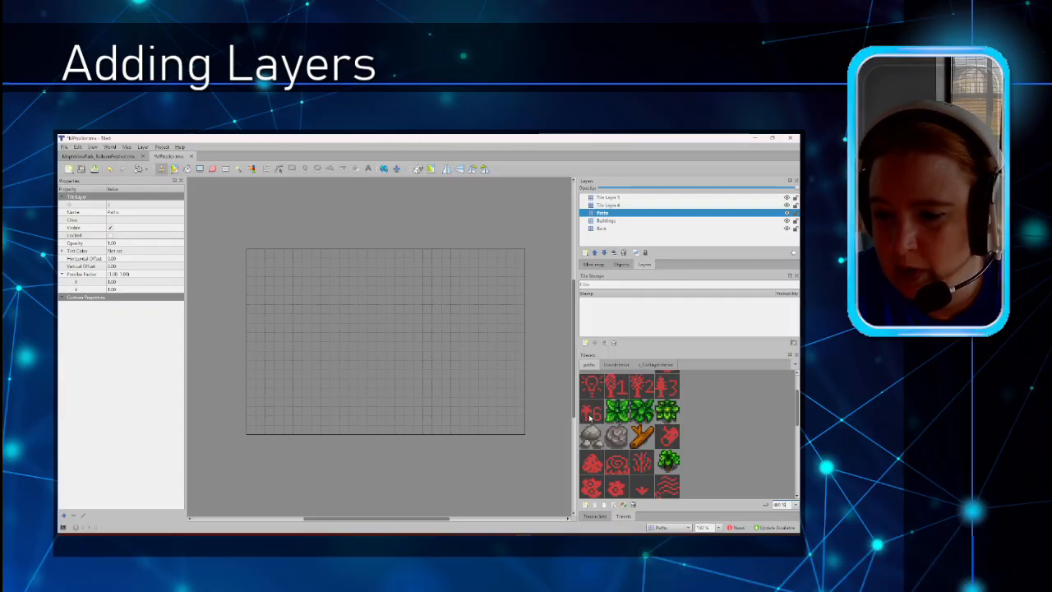
{"action": "scroll", "coordinate": [615, 429], "scroll_direction": "down", "scroll_amount": 2}
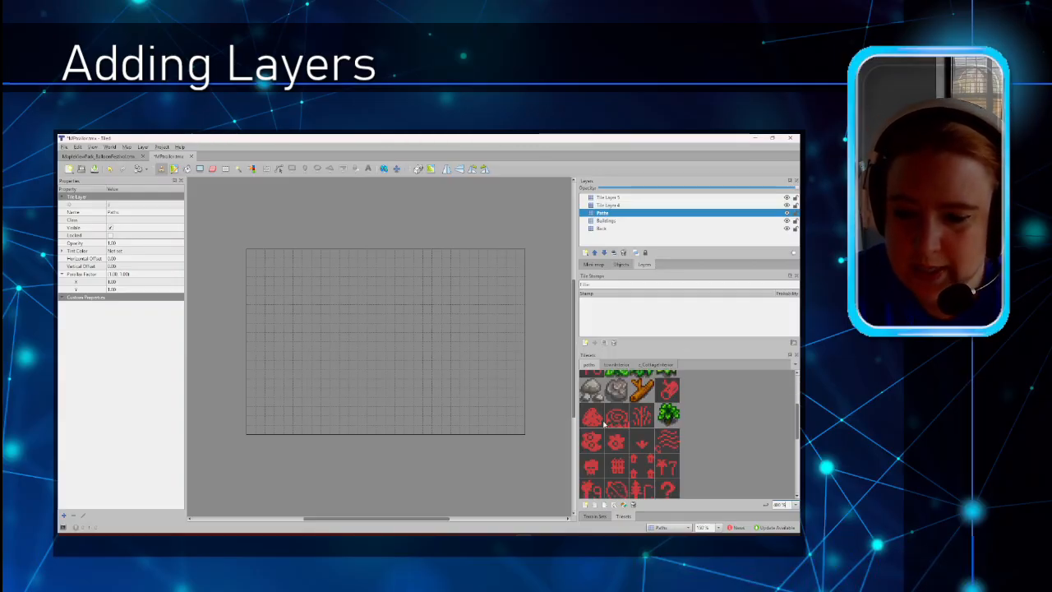
{"action": "scroll", "coordinate": [604, 424], "scroll_direction": "down", "scroll_amount": 2}
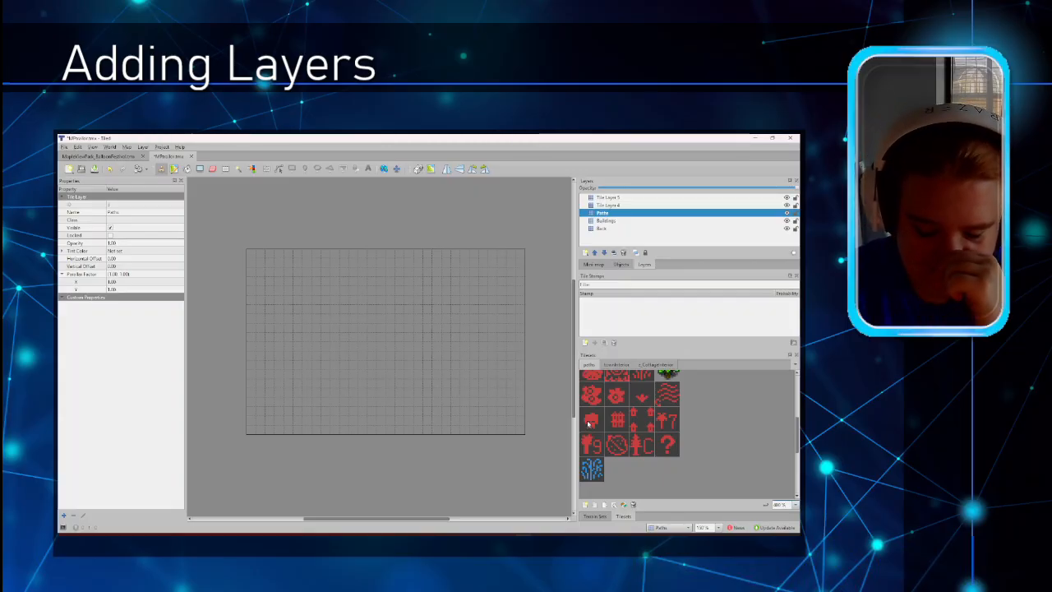
{"action": "scroll", "coordinate": [592, 421], "scroll_direction": "up", "scroll_amount": 5}
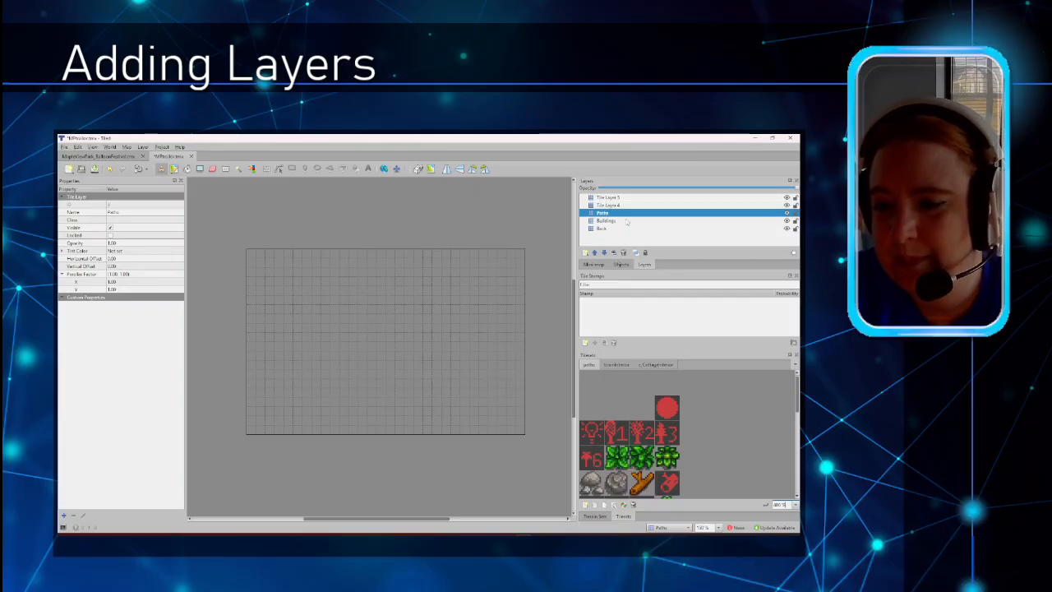
Rename Tile Layer 4 as Front and Tile Layer 5 as AlwaysFront.
{"action": "left_click", "coordinate": [610, 206]}
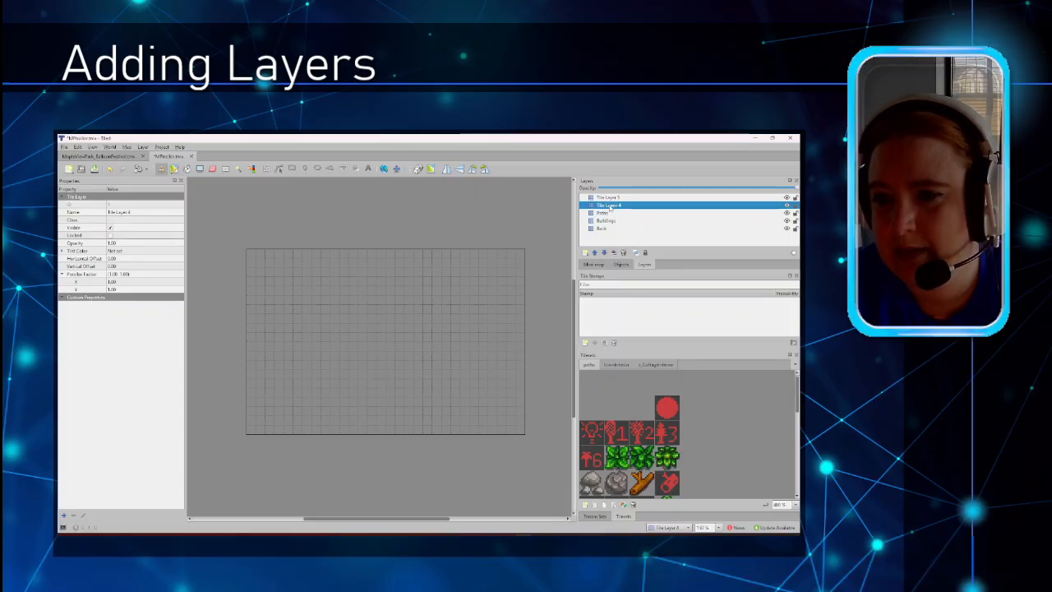
{"action": "double_click", "coordinate": [610, 206]}
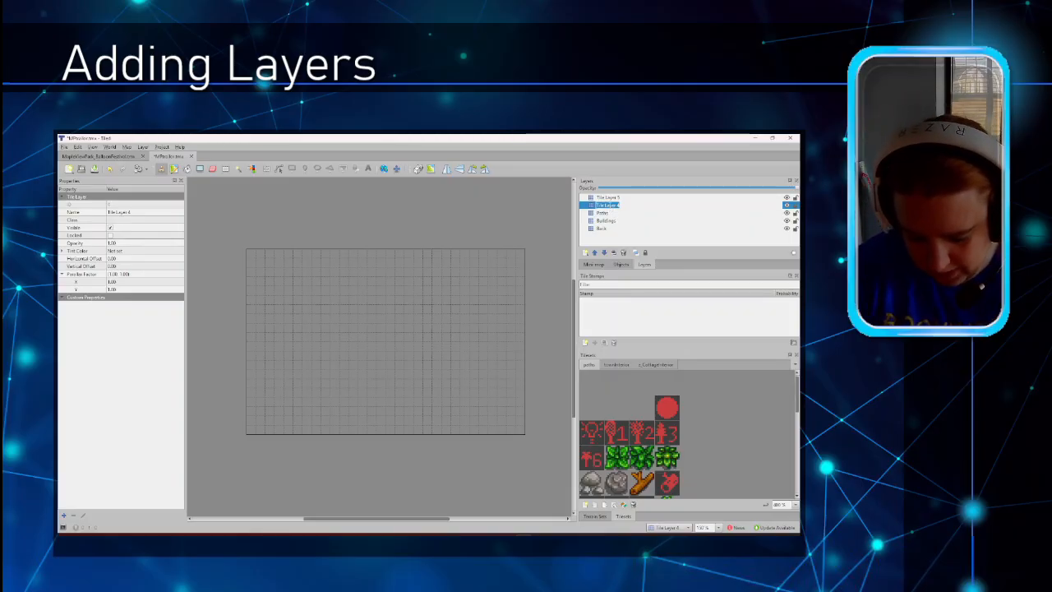
{"action": "type", "text": "Front"}
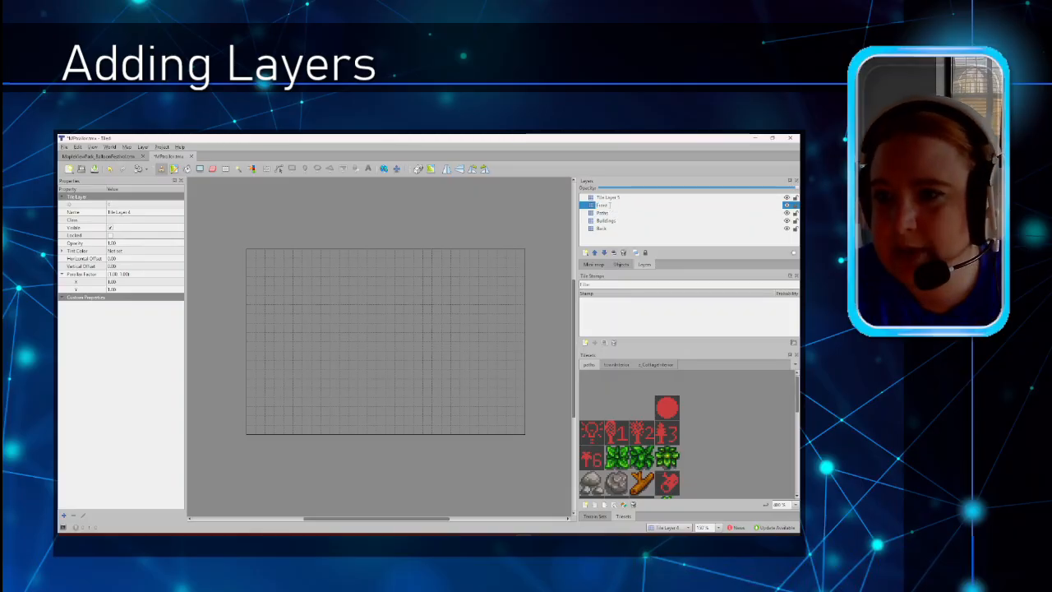
{"action": "left_click", "coordinate": [607, 199]}
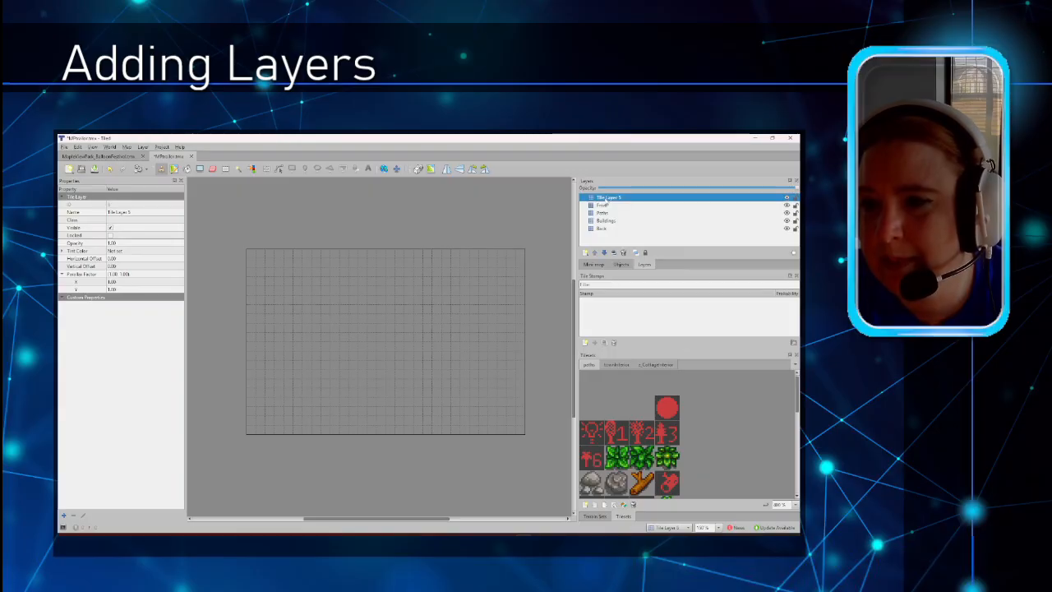
{"action": "double_click", "coordinate": [619, 198]}
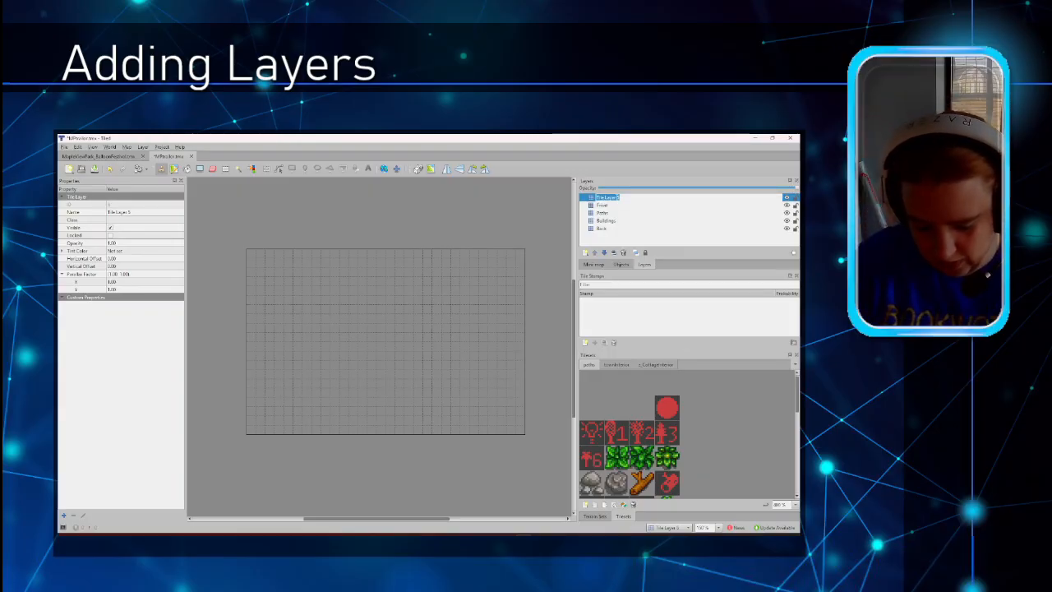
{"action": "type", "text": "Alleys"}
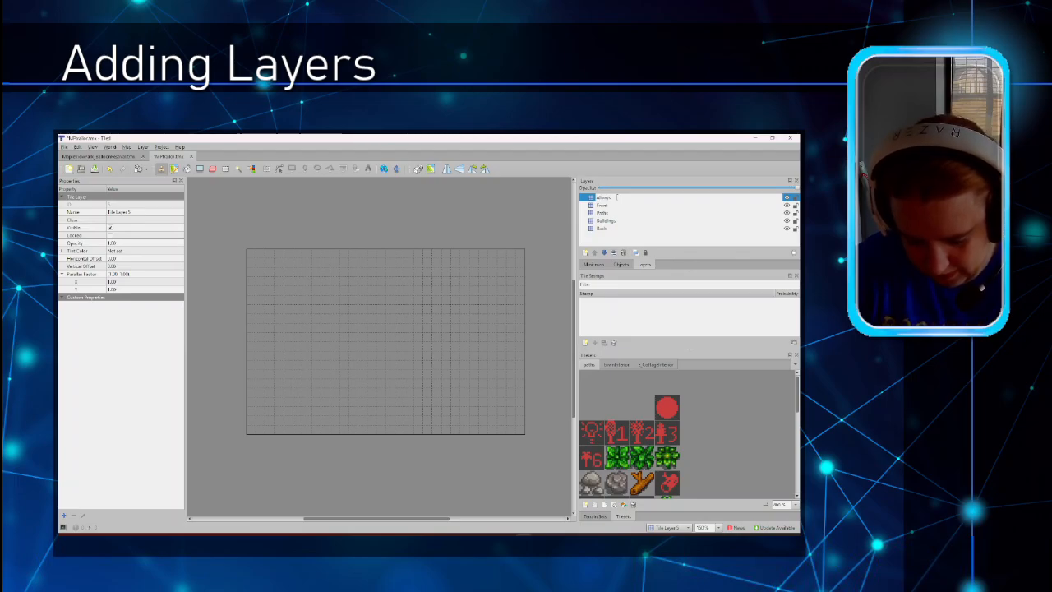
{"action": "type", "text": "Front"}
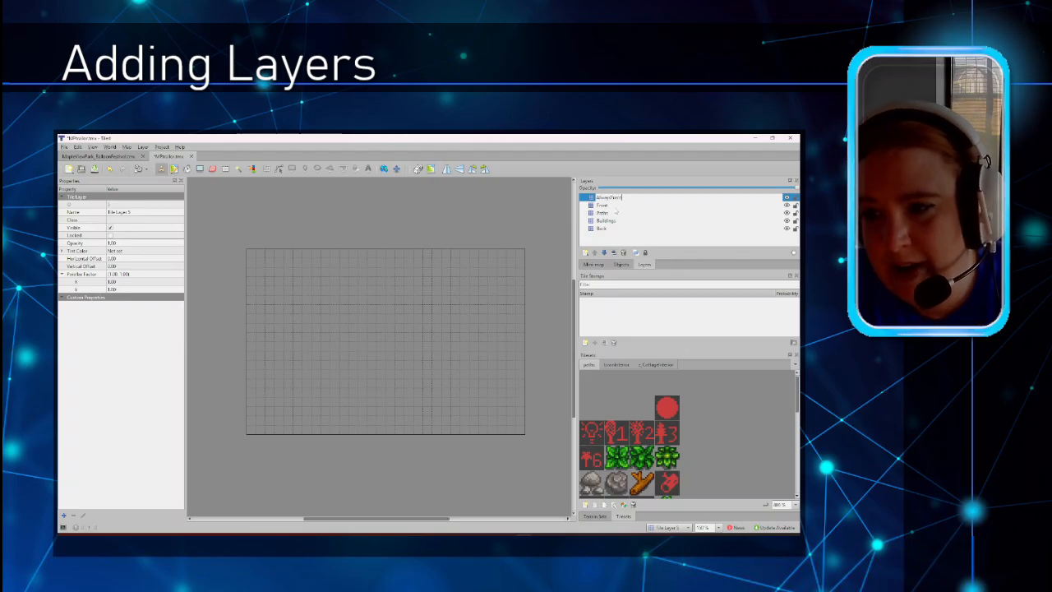
{"action": "left_click", "coordinate": [613, 207]}
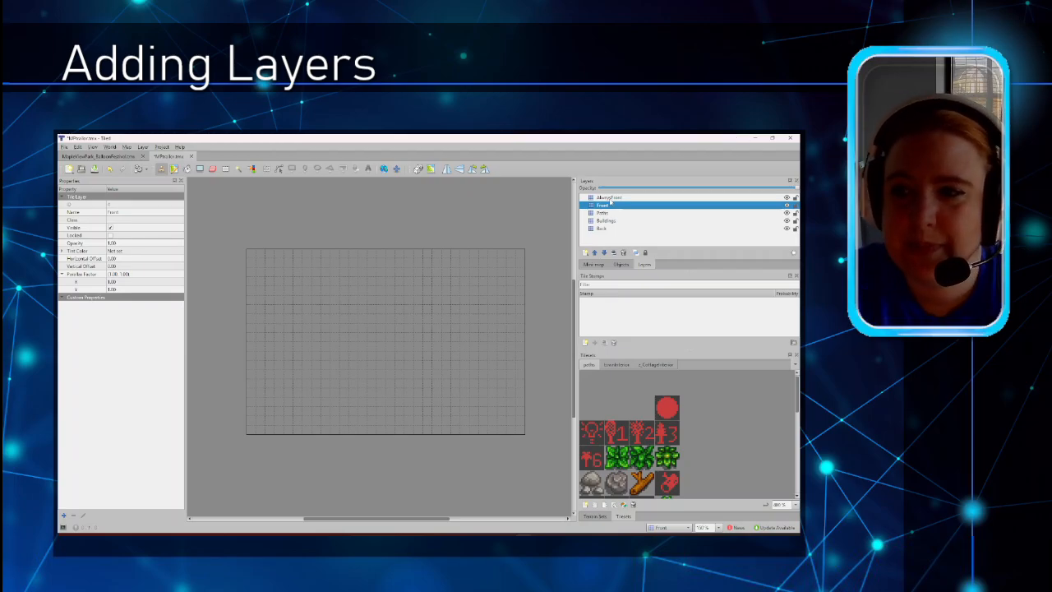
Add an object layer directly above the Buildings tile layer and name it Buildings as well.
{"action": "left_click", "coordinate": [609, 221]}
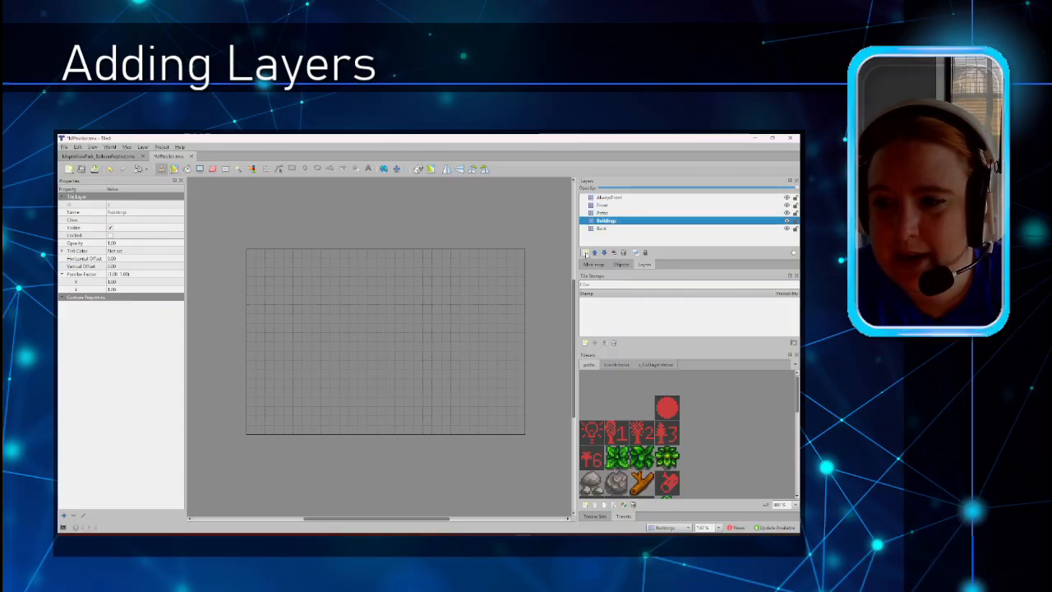
{"action": "left_click", "coordinate": [585, 253]}
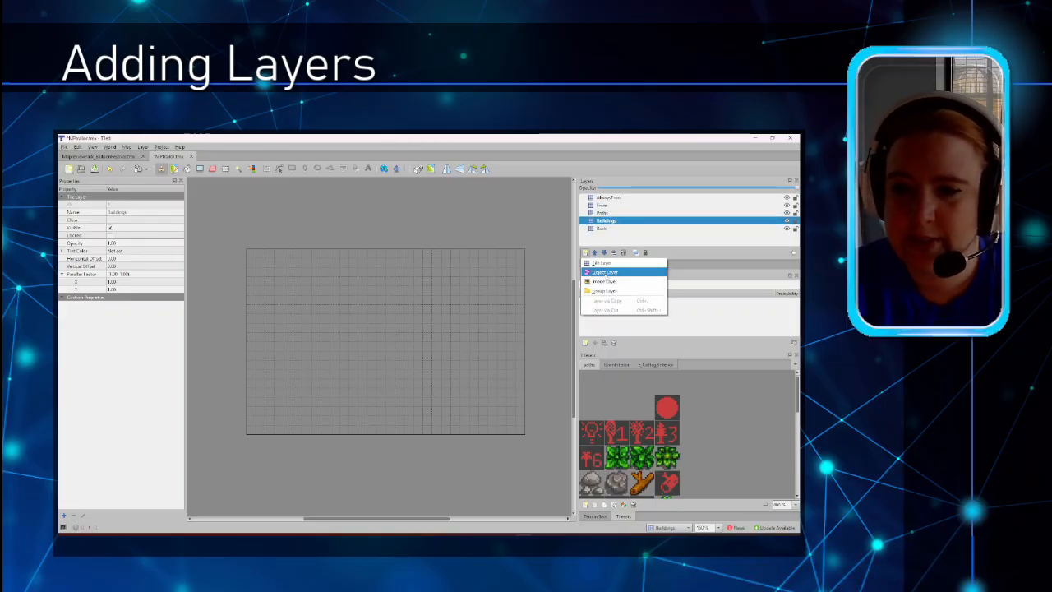
{"action": "left_click", "coordinate": [605, 272]}
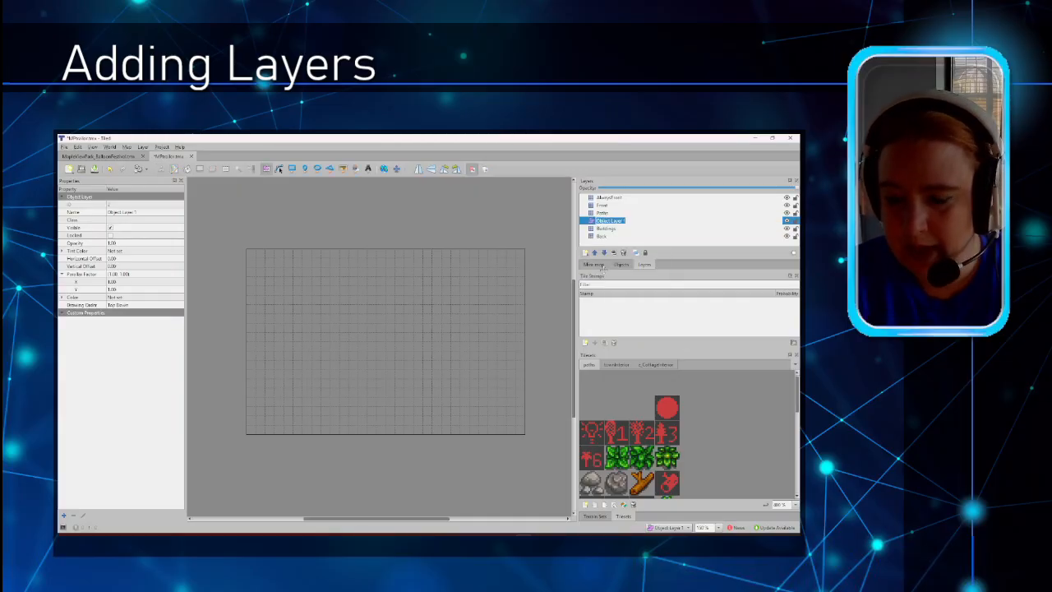
{"action": "type", "text": "Buil"}
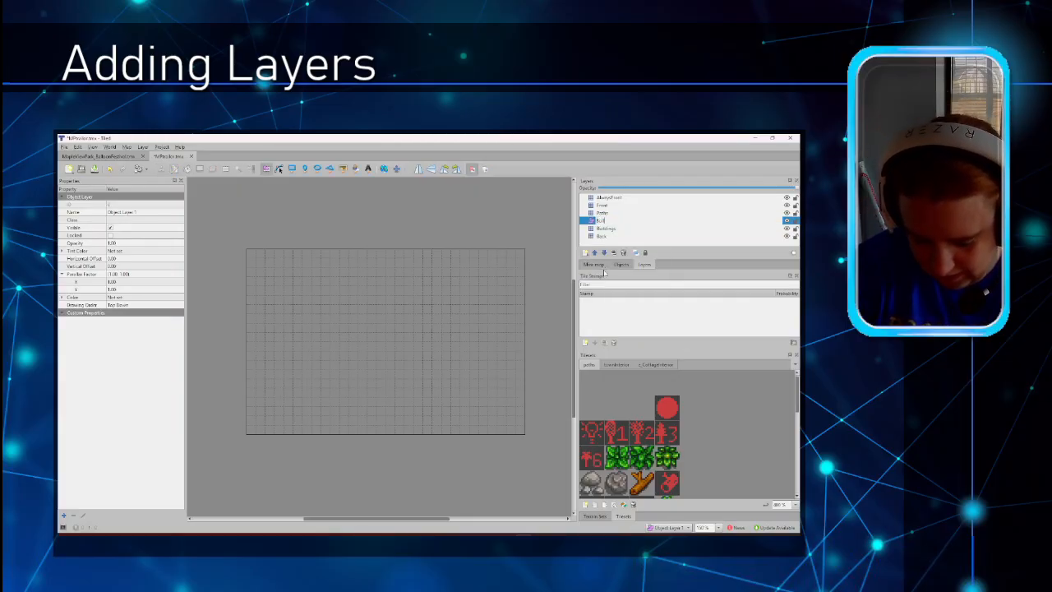
{"action": "type", "text": "dings"}
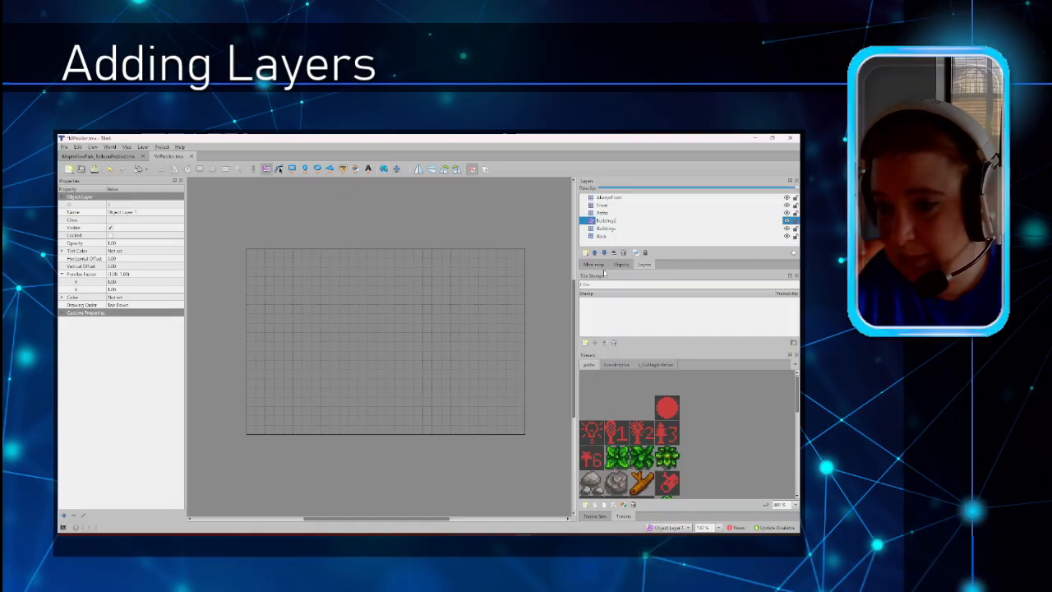
{"action": "left_click", "coordinate": [613, 230]}
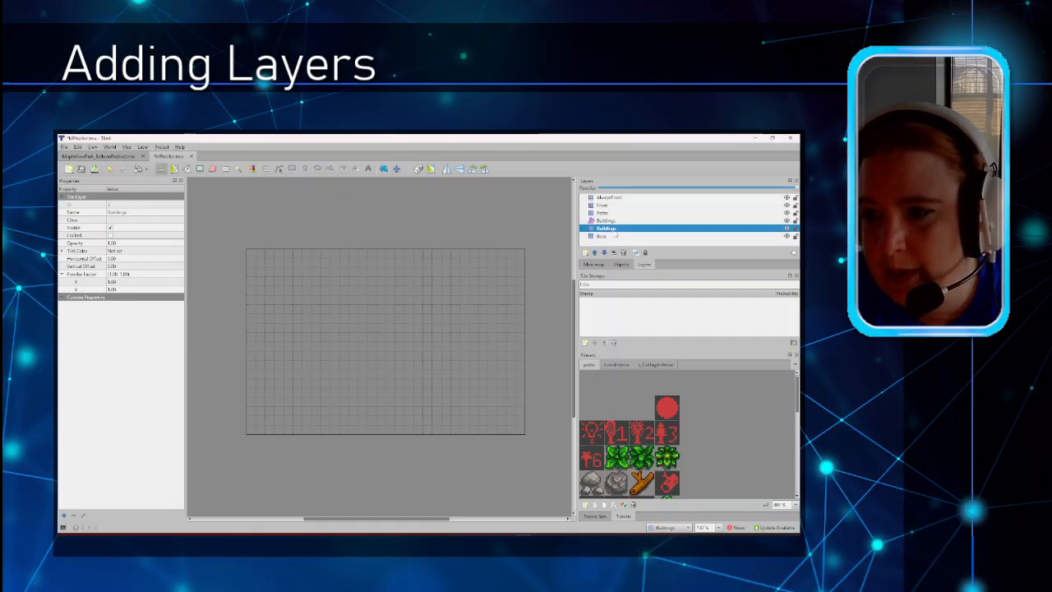
{"action": "left_click", "coordinate": [616, 221]}
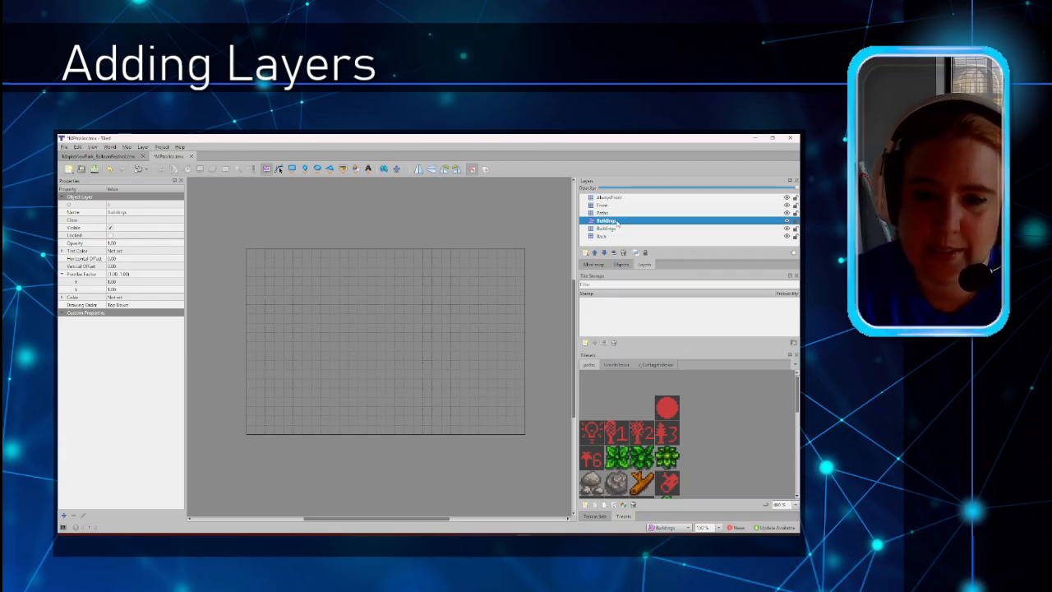
{"action": "double_click", "coordinate": [606, 220]}
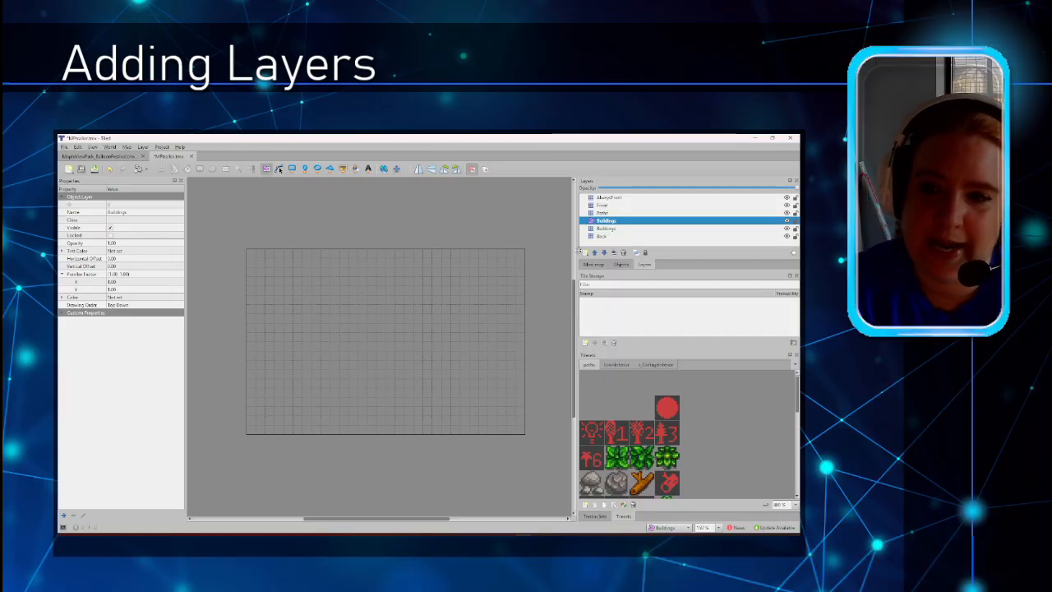
{"action": "left_click", "coordinate": [622, 230]}
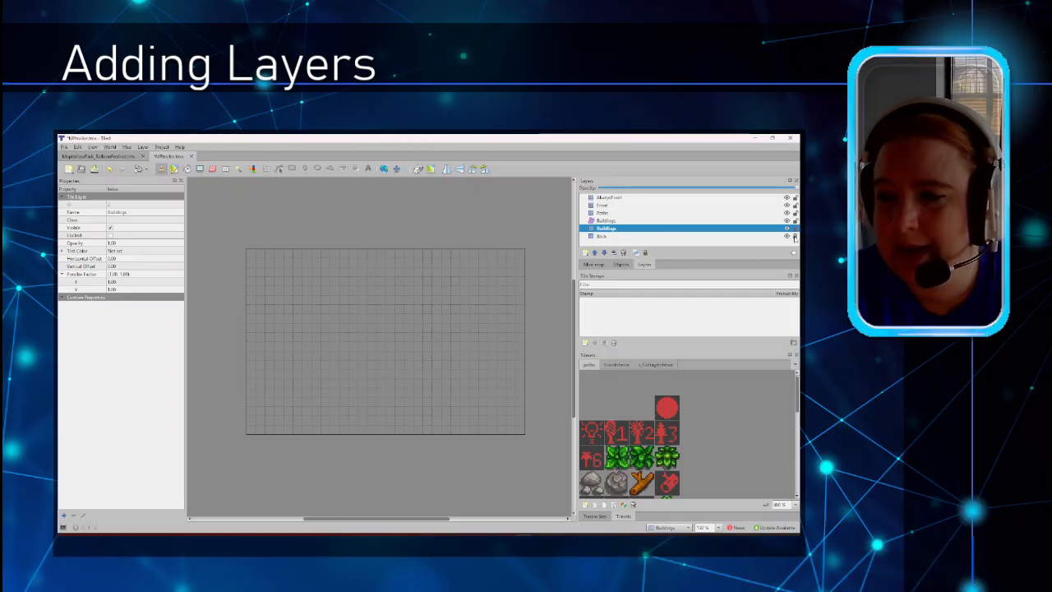
Make Back the active layer and save the map.
{"action": "left_click", "coordinate": [604, 236]}
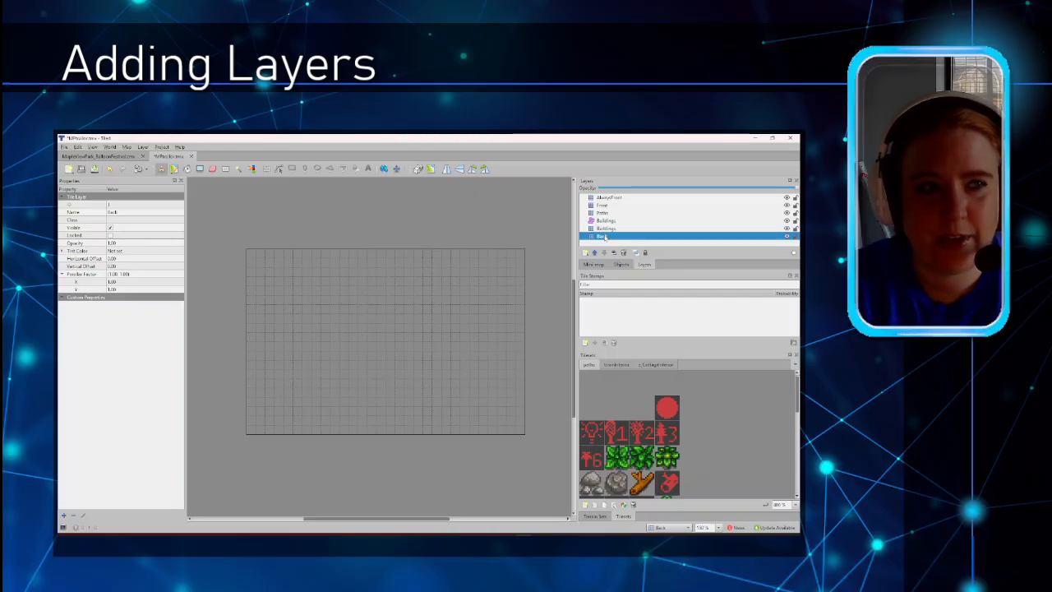
{"action": "left_click", "coordinate": [64, 147]}
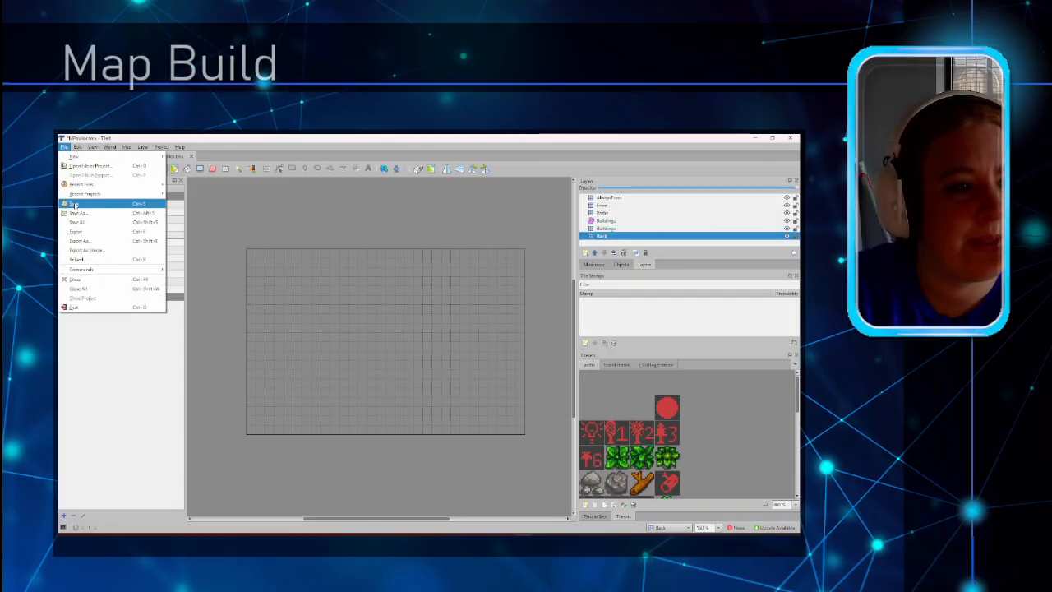
{"action": "left_click", "coordinate": [73, 203]}
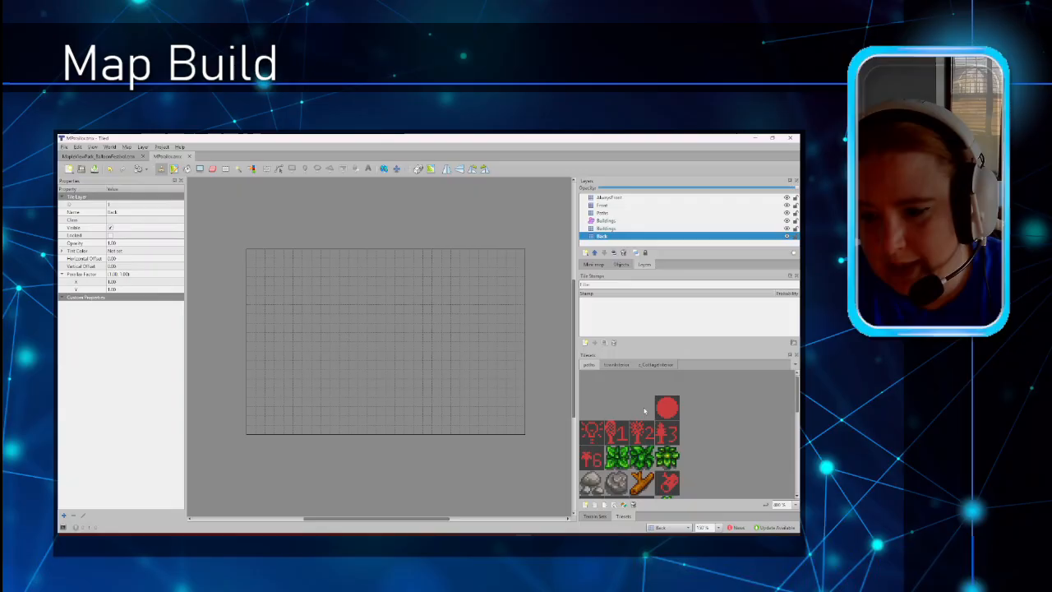
Show the town interior tileset at 100 % and look through its tiles.
{"action": "left_click", "coordinate": [628, 365]}
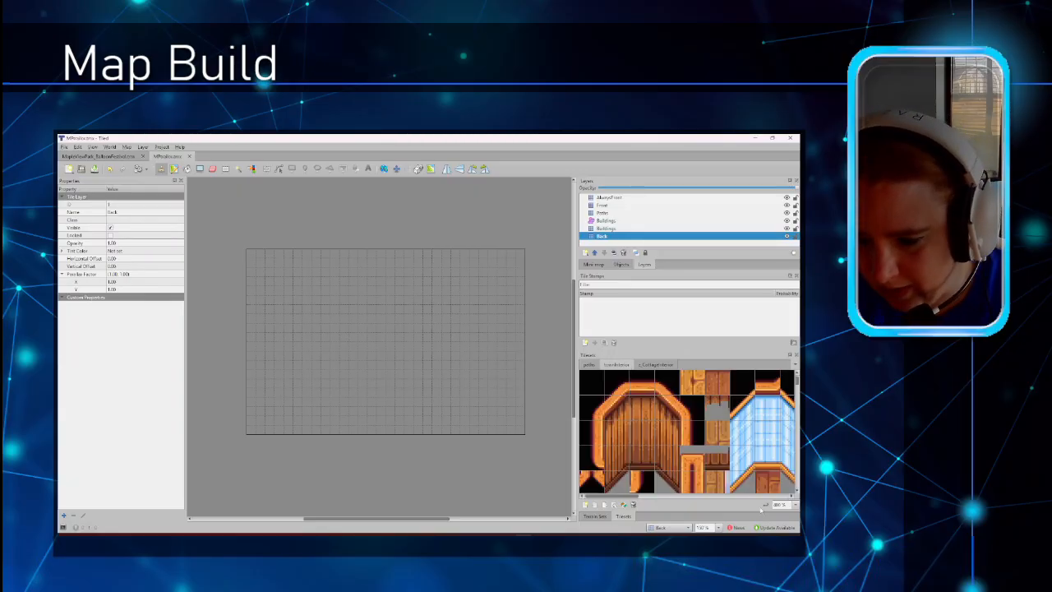
{"action": "left_click", "coordinate": [793, 505]}
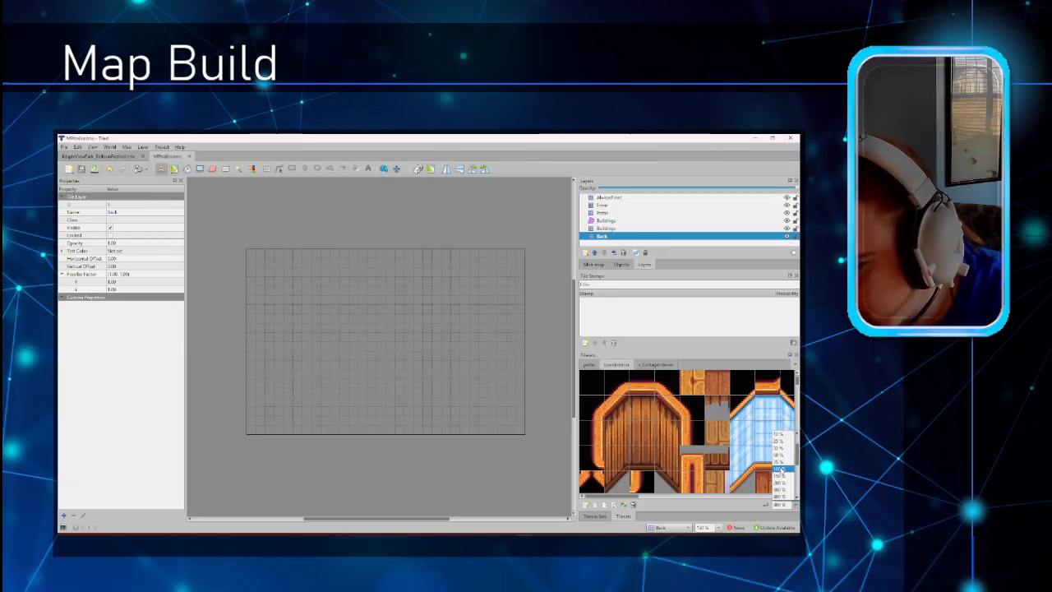
{"action": "left_click", "coordinate": [779, 468]}
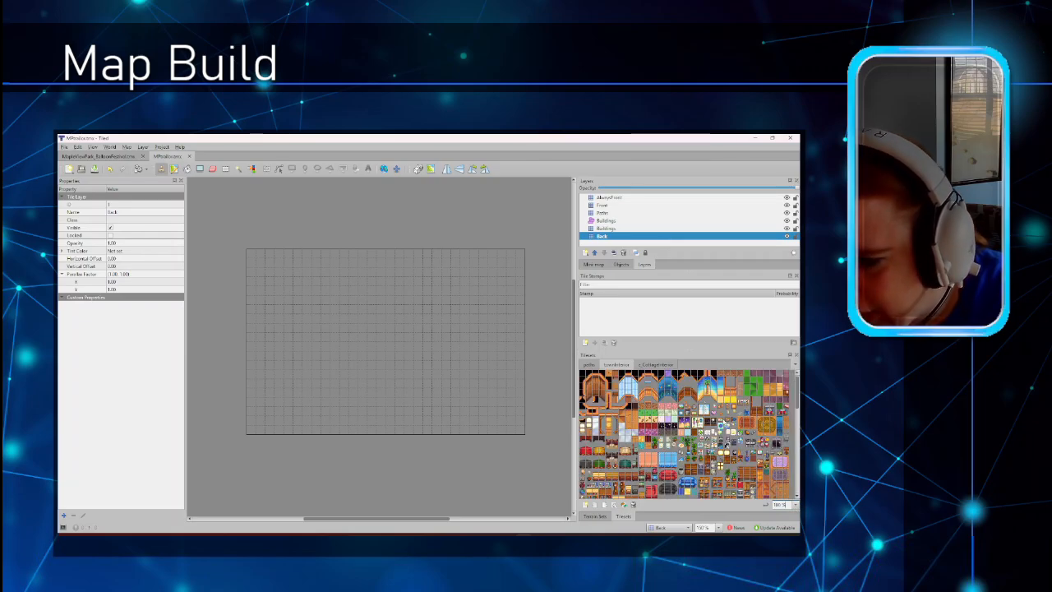
{"action": "scroll", "coordinate": [702, 399], "scroll_direction": "down", "scroll_amount": 2}
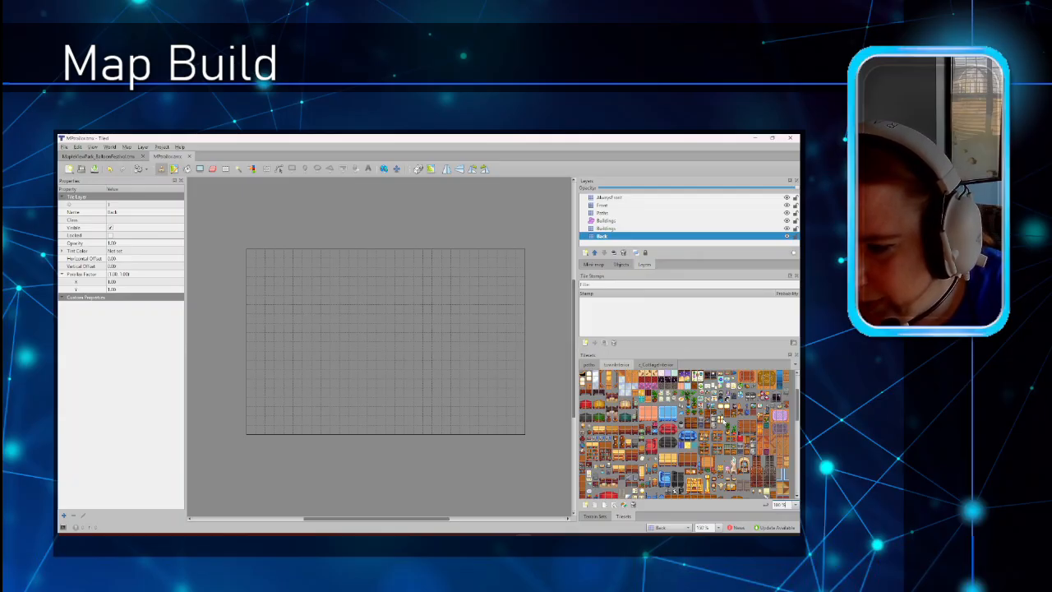
{"action": "scroll", "coordinate": [702, 400], "scroll_direction": "down", "scroll_amount": 5}
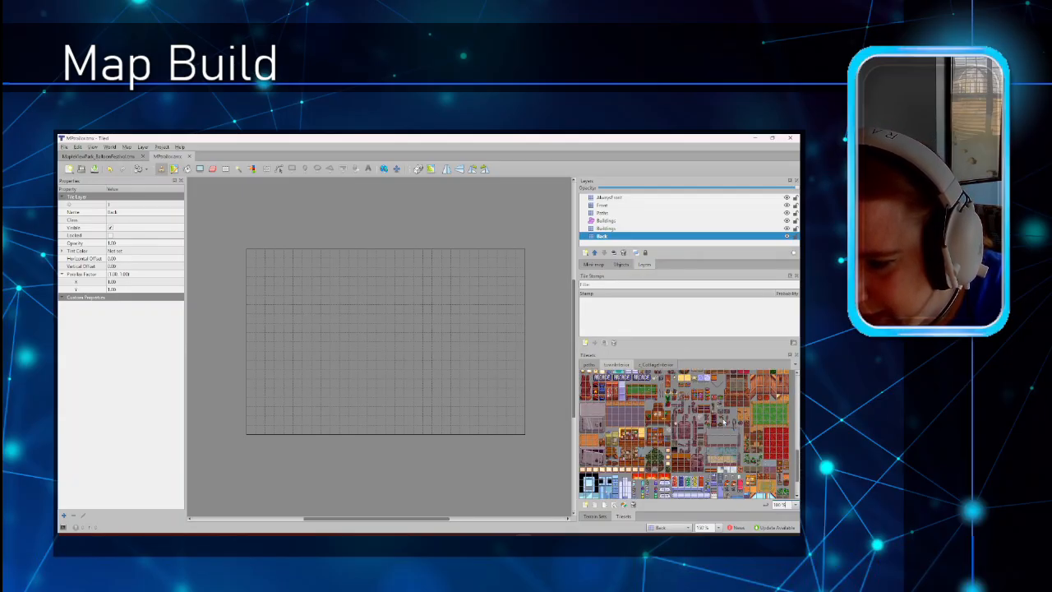
{"action": "scroll", "coordinate": [723, 418], "scroll_direction": "up", "scroll_amount": 3}
{"action": "scroll", "coordinate": [724, 422], "scroll_direction": "up", "scroll_amount": 2}
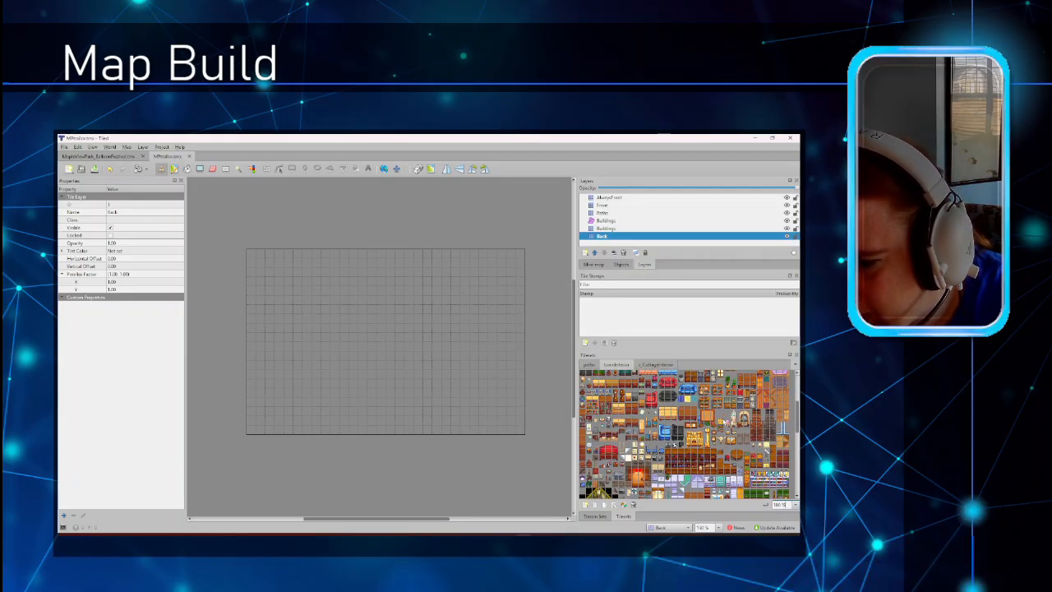
{"action": "scroll", "coordinate": [724, 422], "scroll_direction": "down", "scroll_amount": 3}
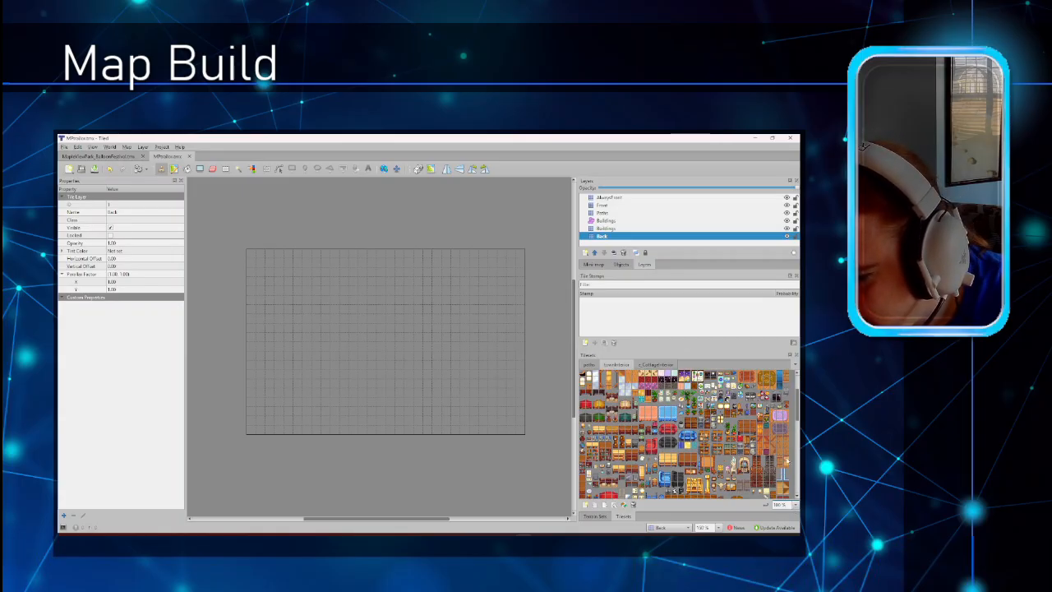
Enlarge the town interior tileset to 200 % and bring its wooden floor tiles into view.
{"action": "left_click", "coordinate": [785, 460]}
{"action": "left_click", "coordinate": [795, 504]}
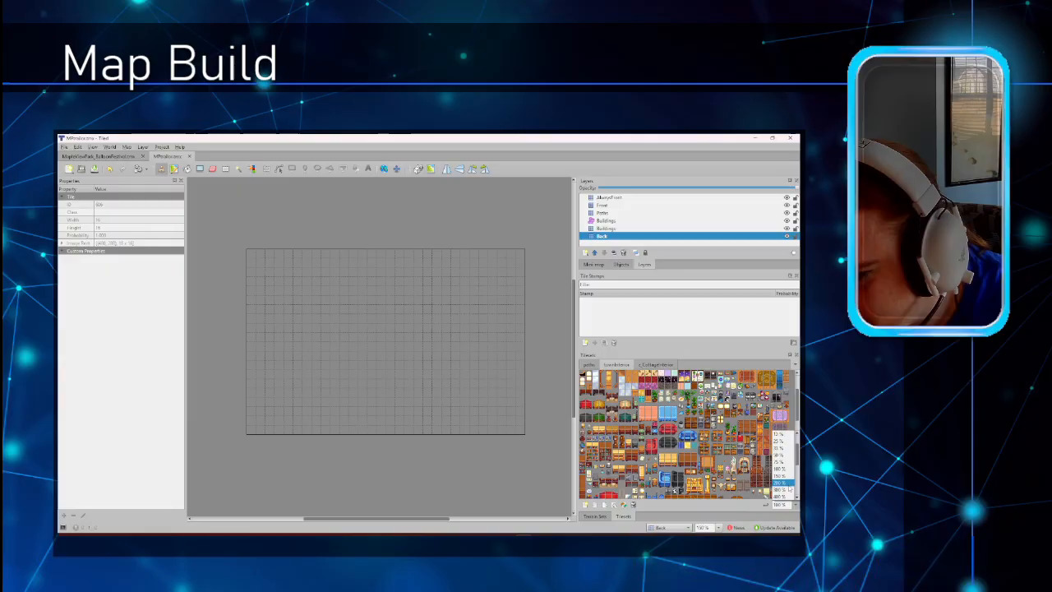
{"action": "left_click", "coordinate": [780, 483]}
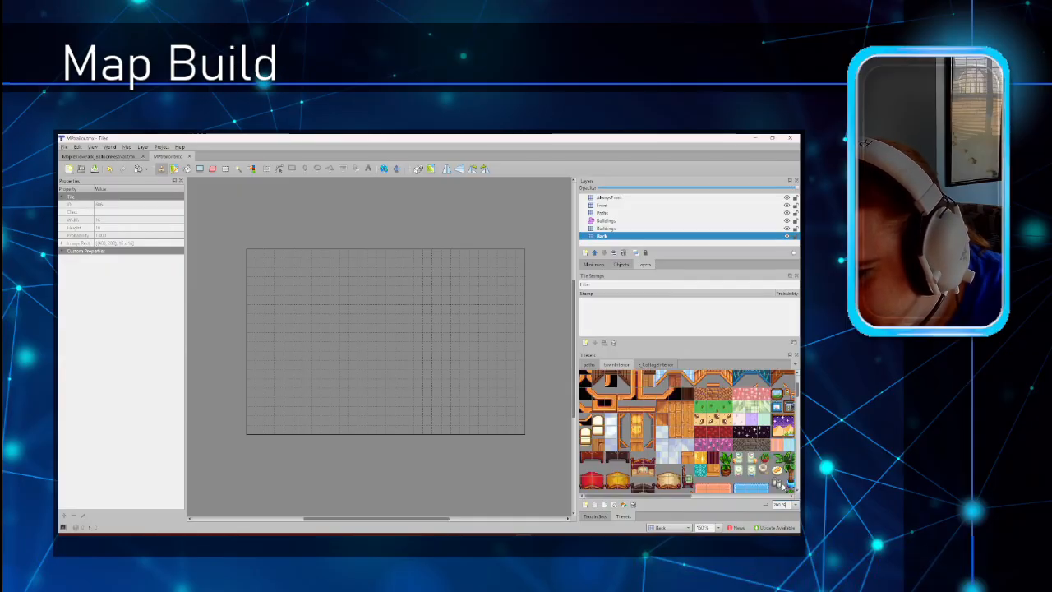
{"action": "left_click_drag", "start_coordinate": [618, 495], "coordinate": [750, 504]}
{"action": "scroll", "coordinate": [768, 452], "scroll_direction": "down", "scroll_amount": 3}
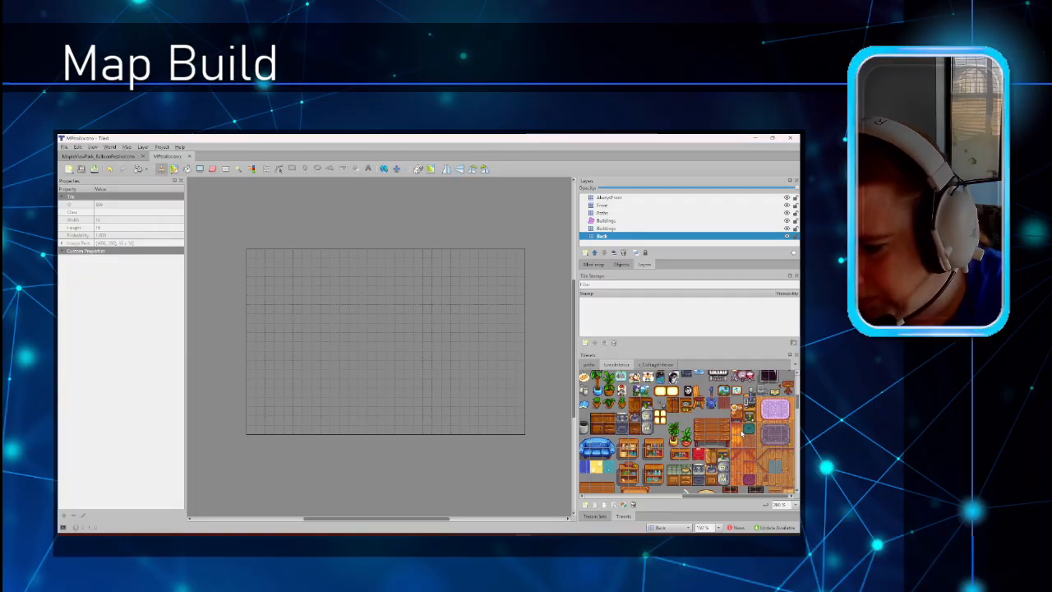
{"action": "scroll", "coordinate": [772, 449], "scroll_direction": "down", "scroll_amount": 2}
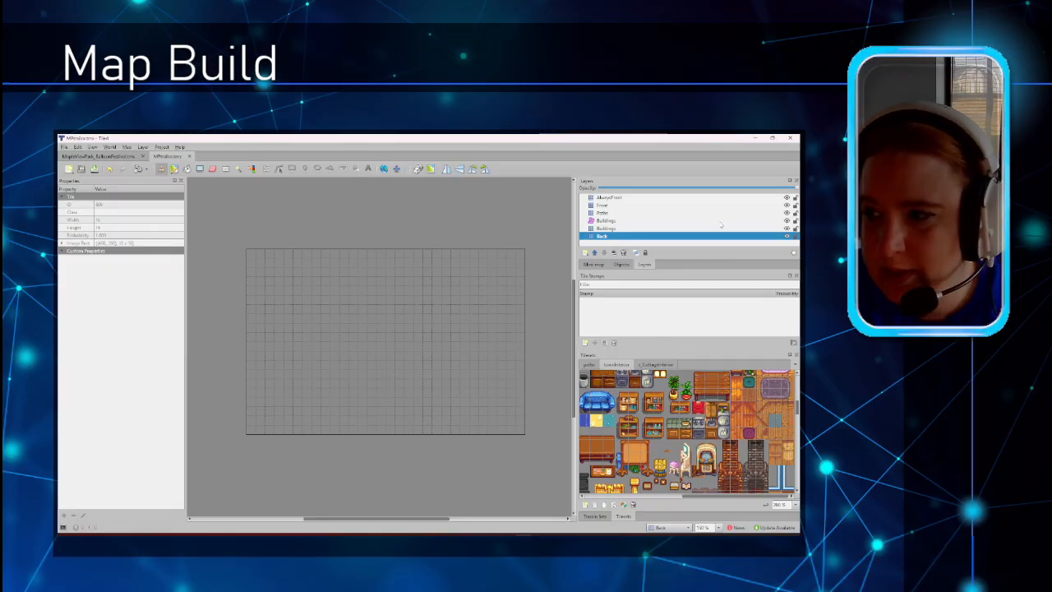
Lock every layer above Back: both Buildings layers, Paths, Front and AlwaysFront.
{"action": "left_click", "coordinate": [796, 229]}
{"action": "left_click", "coordinate": [796, 221]}
{"action": "left_click", "coordinate": [796, 214]}
{"action": "left_click", "coordinate": [796, 205]}
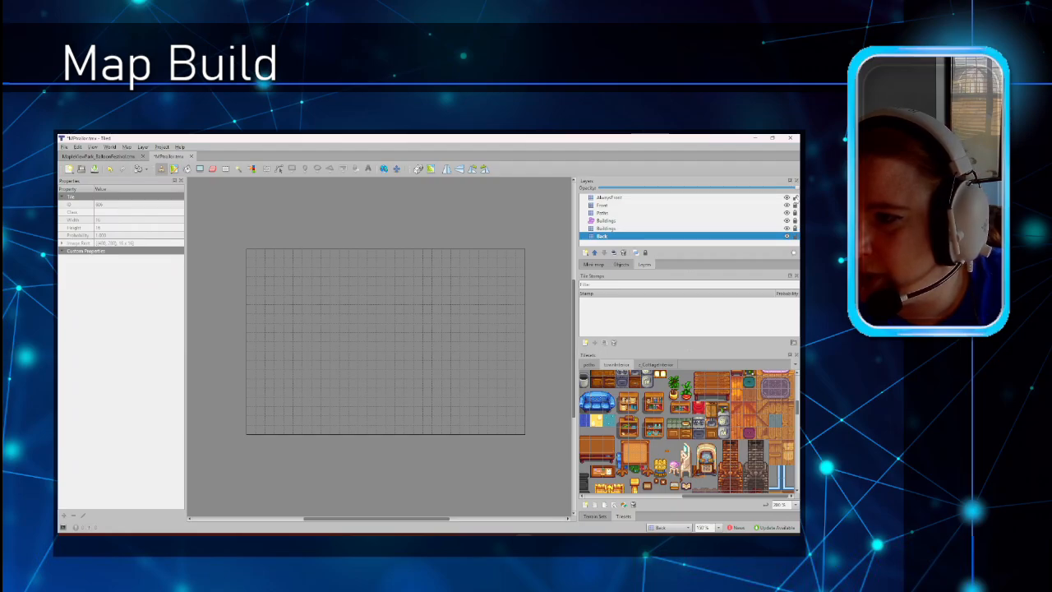
{"action": "left_click", "coordinate": [795, 197]}
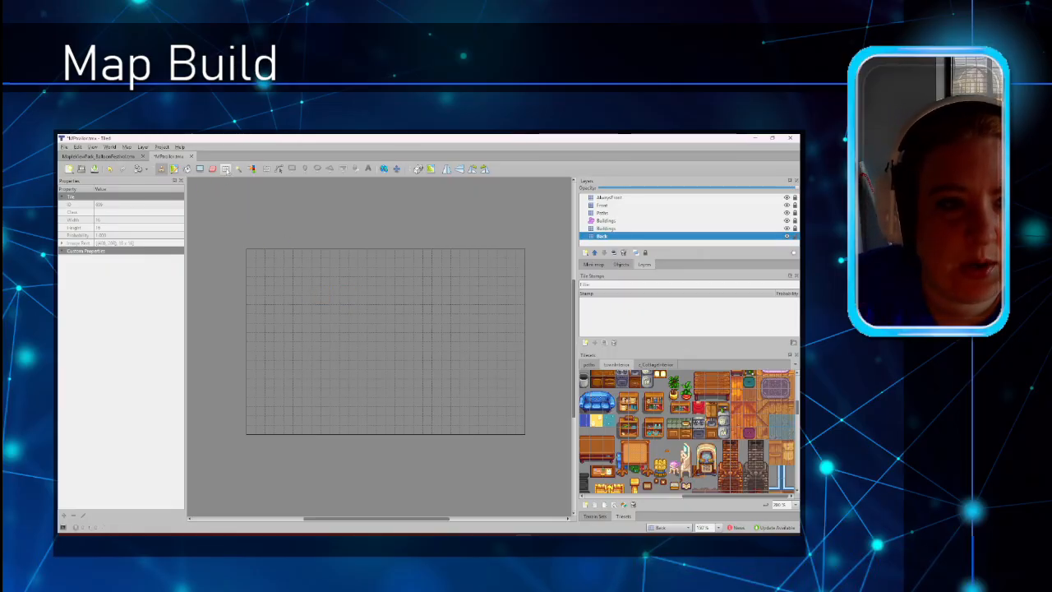
Fill a rectangle of wooden floor about 19 × 4 tiles across the middle of the map on the Back layer.
{"action": "left_click", "coordinate": [199, 168]}
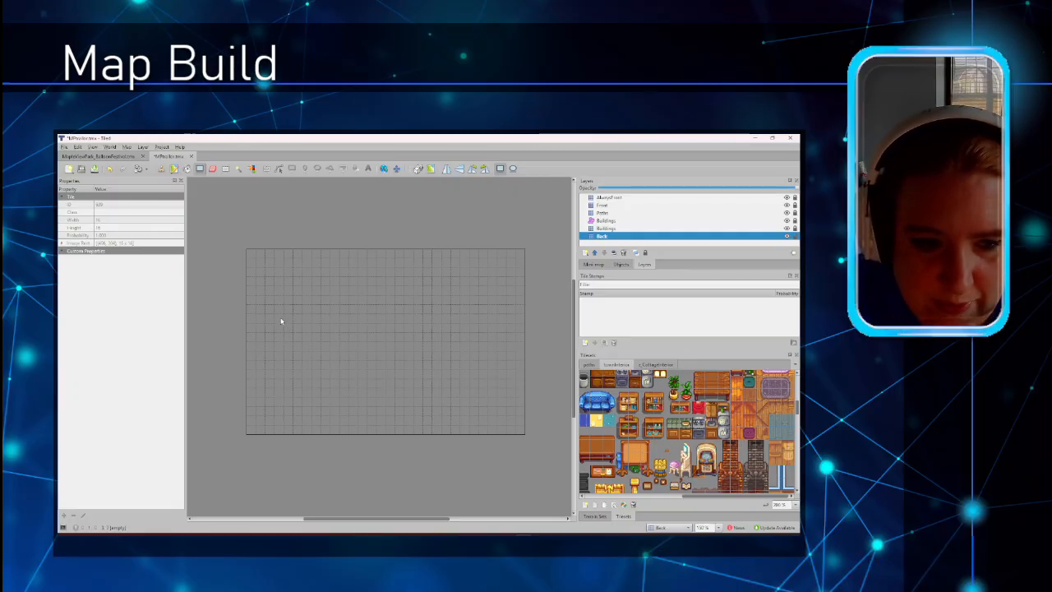
{"action": "left_click_drag", "start_coordinate": [281, 320], "coordinate": [295, 340]}
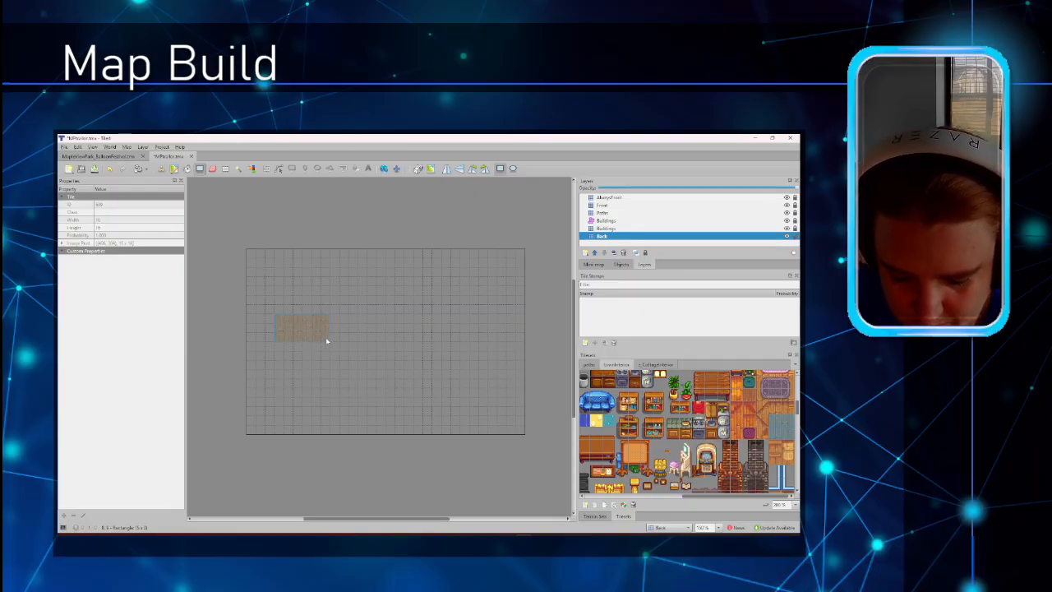
{"action": "left_click_drag", "start_coordinate": [325, 337], "coordinate": [357, 334]}
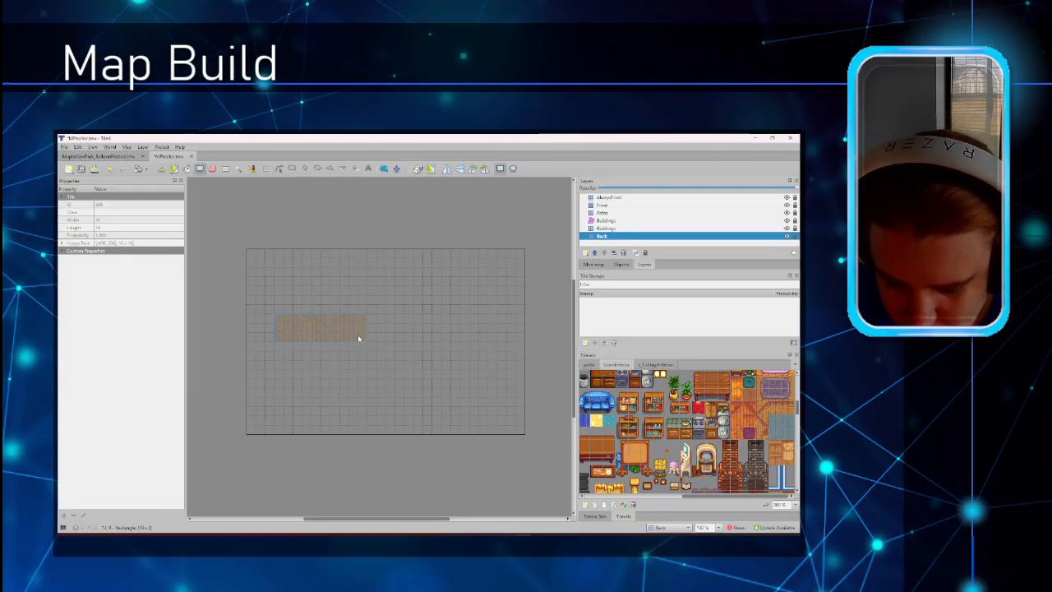
{"action": "left_click_drag", "start_coordinate": [357, 335], "coordinate": [448, 349]}
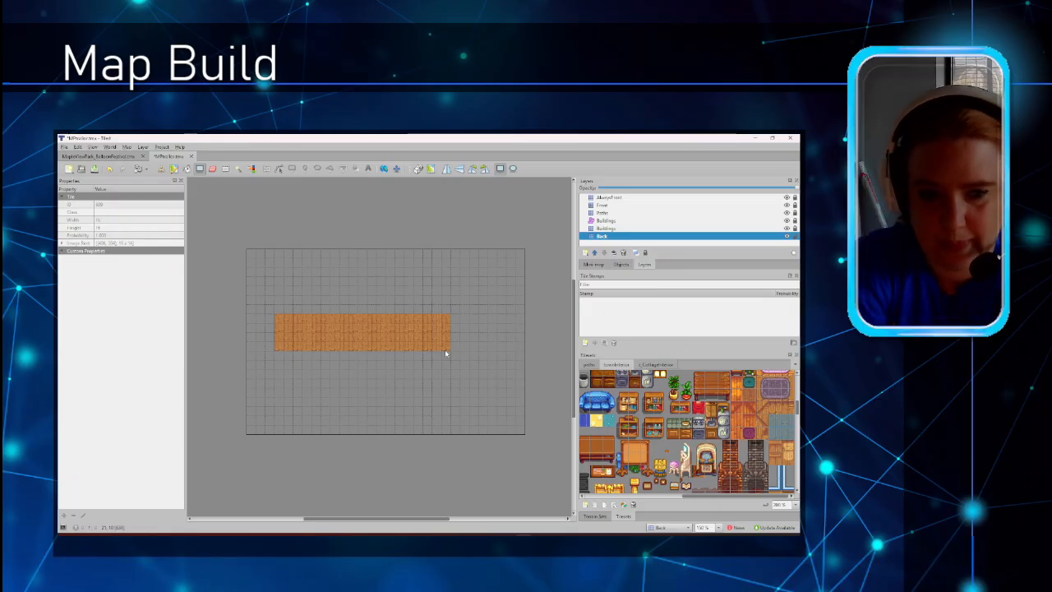
Extend the wooden floor with three 4 × 2 tile blocks above, an 8 × 2 tile block below and a single tile beside that block.
{"action": "left_click_drag", "start_coordinate": [326, 307], "coordinate": [326, 347]}
{"action": "left_click", "coordinate": [302, 305]}
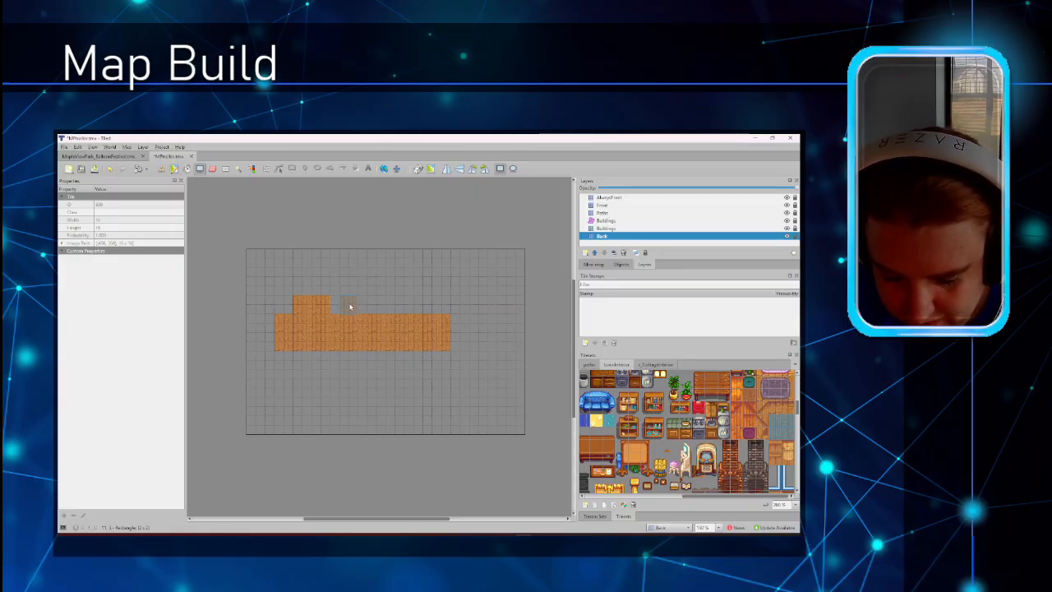
{"action": "left_click_drag", "start_coordinate": [350, 307], "coordinate": [372, 305]}
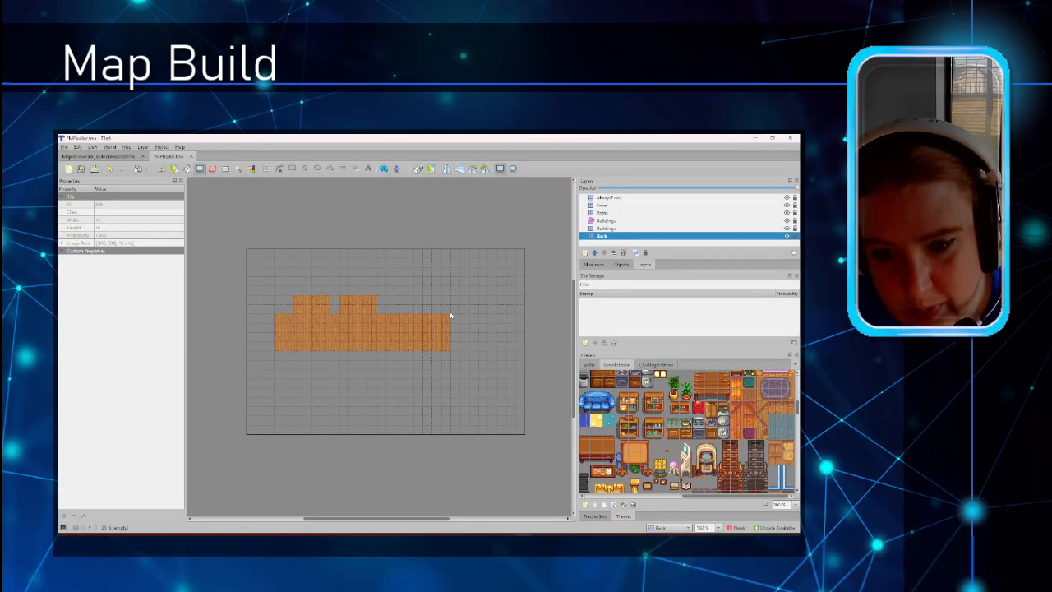
{"action": "left_click_drag", "start_coordinate": [421, 304], "coordinate": [446, 347]}
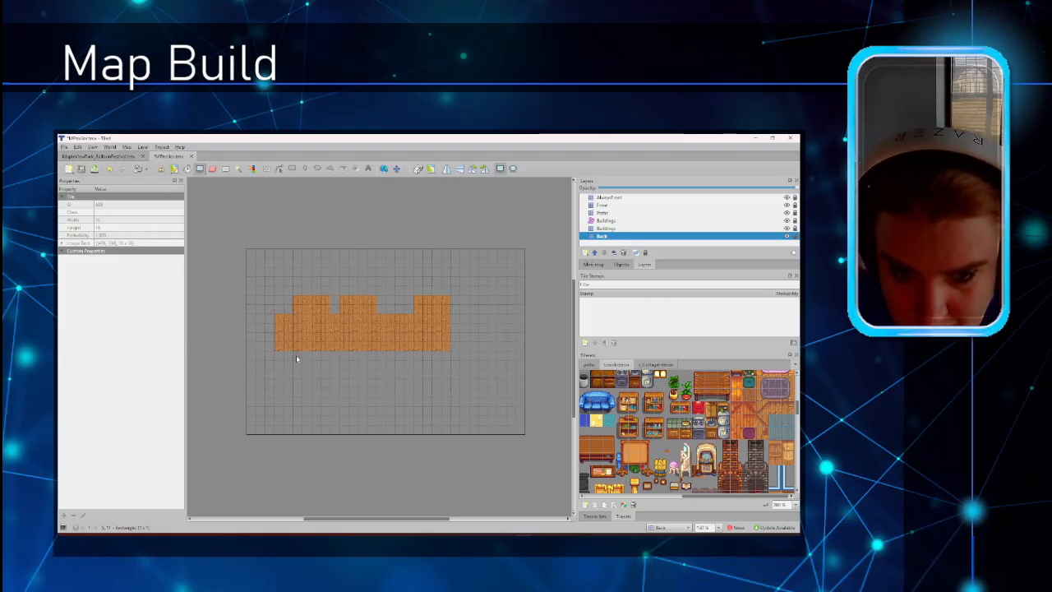
{"action": "left_click_drag", "start_coordinate": [295, 355], "coordinate": [365, 365]}
{"action": "left_click", "coordinate": [380, 357]}
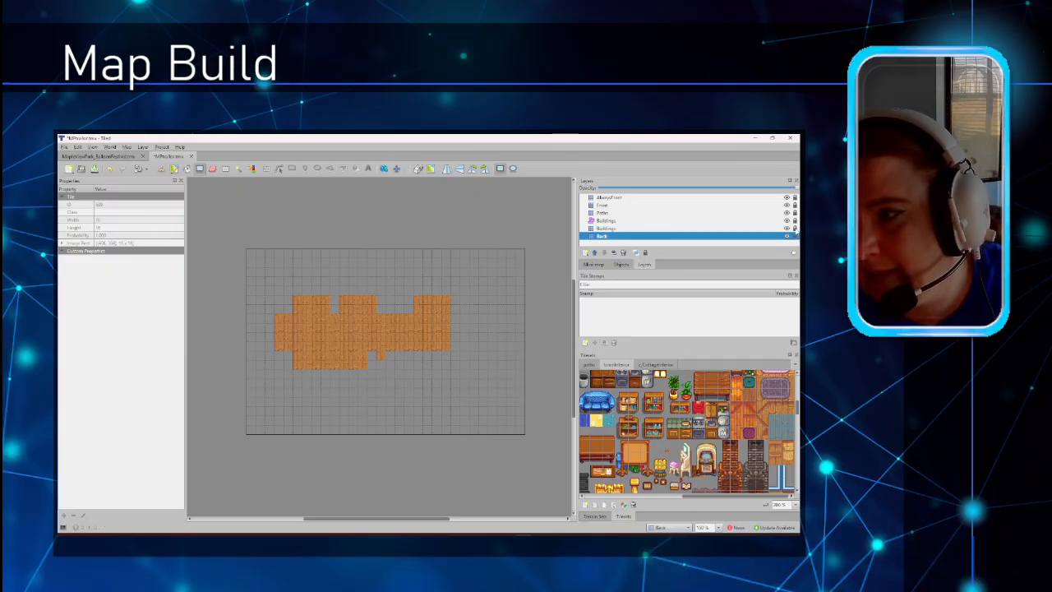
Lock Back, make the unlocked Buildings tile layer active, and bring the bed tiles of the cottage interior tileset into view.
{"action": "left_click", "coordinate": [781, 229]}
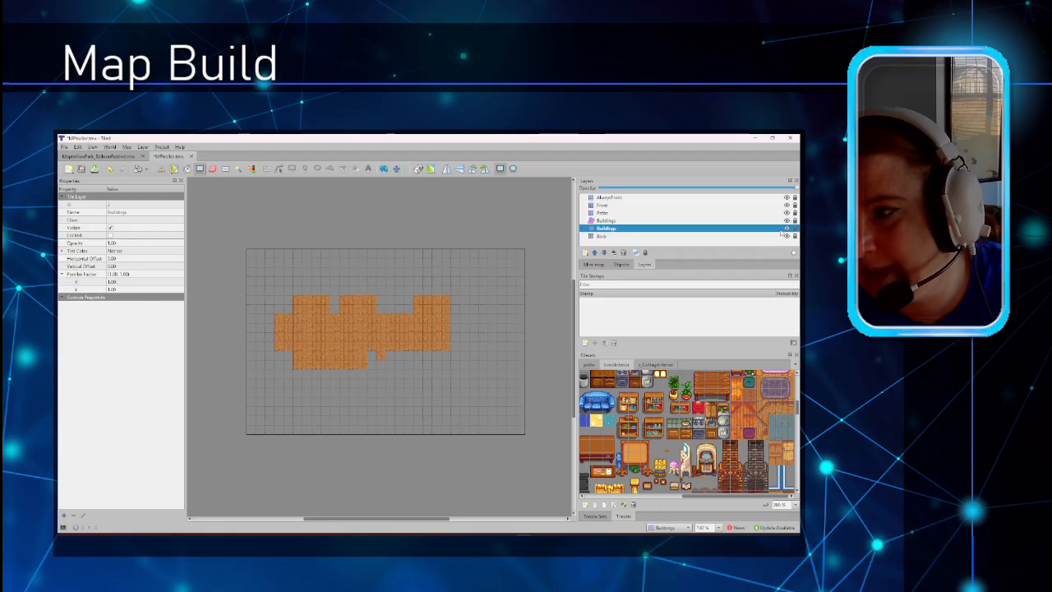
{"action": "left_click", "coordinate": [615, 365]}
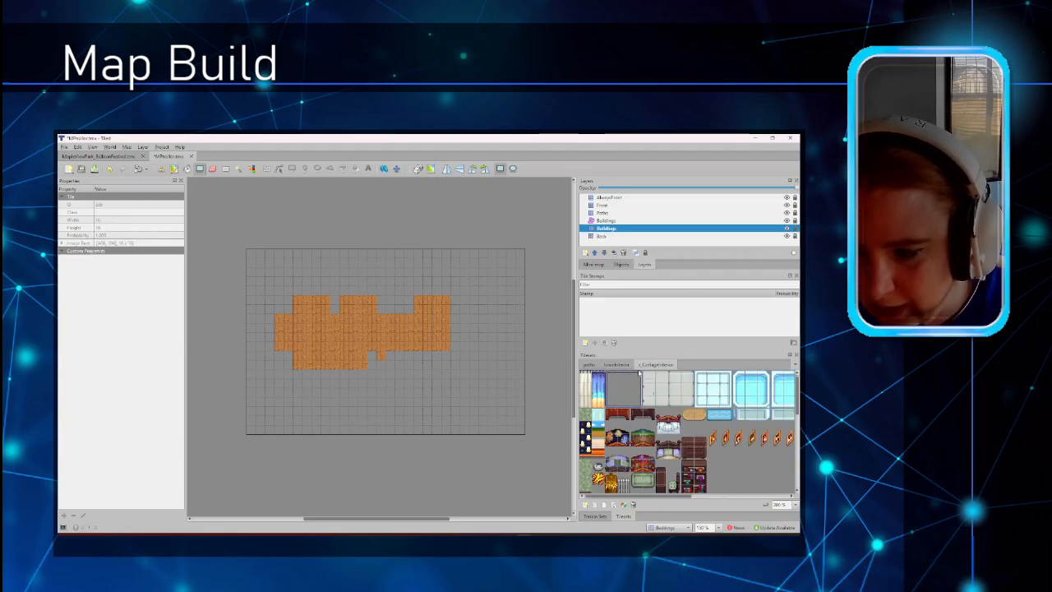
{"action": "left_click_drag", "start_coordinate": [645, 494], "coordinate": [772, 496]}
{"action": "scroll", "coordinate": [753, 423], "scroll_direction": "down", "scroll_amount": 4}
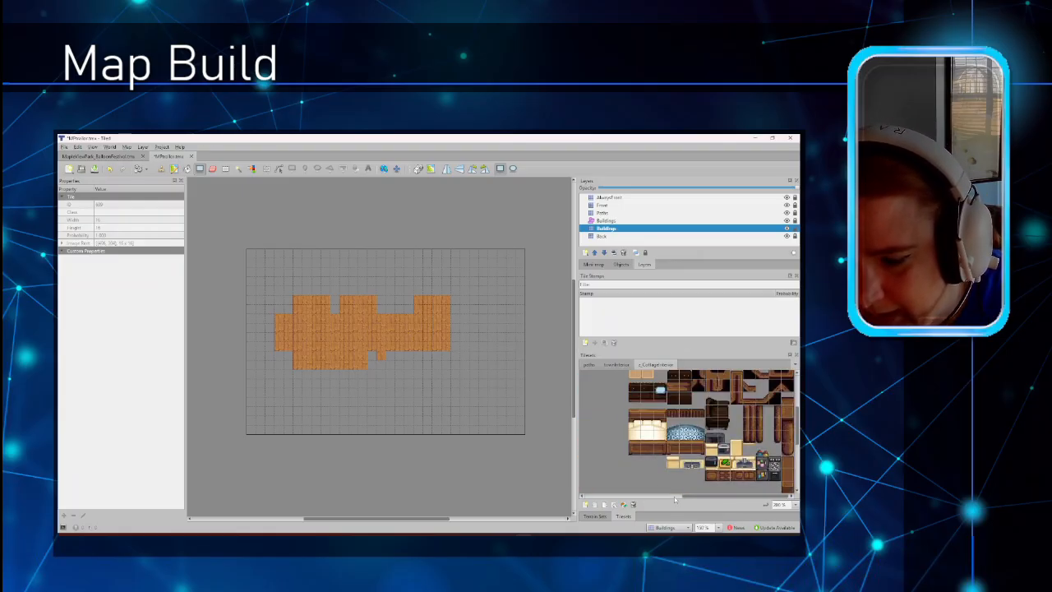
{"action": "mouse_move", "coordinate": [696, 498]}
{"action": "left_mouse_down"}
{"action": "mouse_move", "coordinate": [661, 496]}
{"action": "mouse_move", "coordinate": [689, 491]}
{"action": "left_mouse_up"}
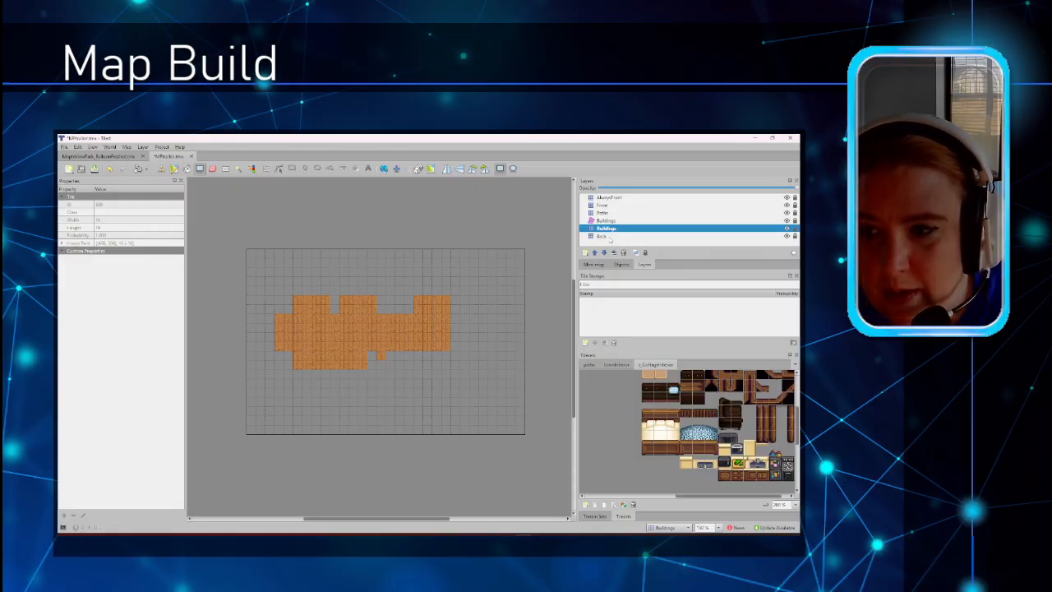
Unlock Back and widen the floor's right end by one column, using a copy of a six-tile-high floor column.
{"action": "left_click", "coordinate": [758, 236]}
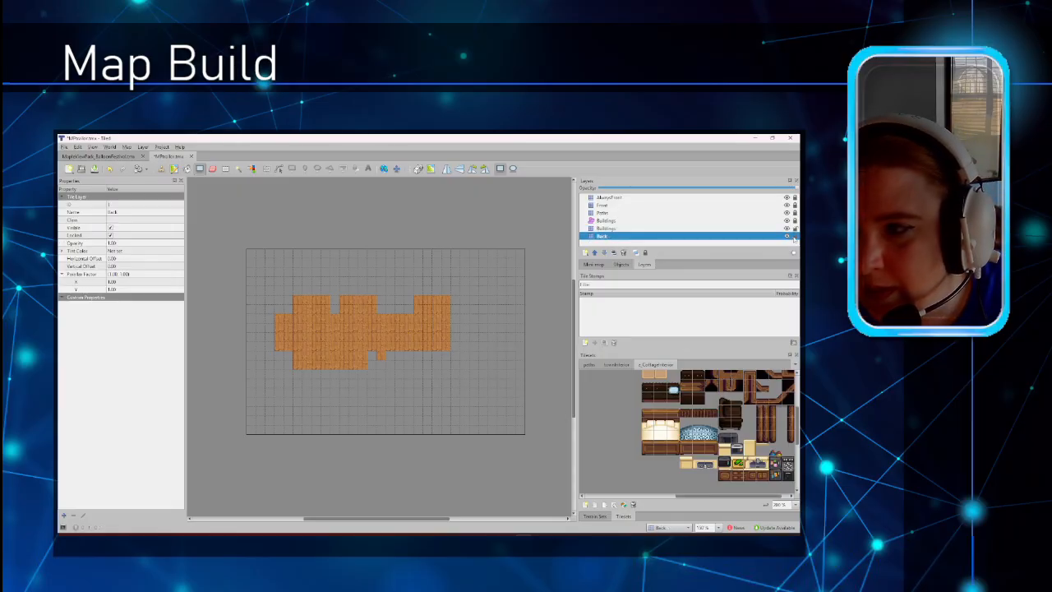
{"action": "left_click", "coordinate": [794, 237]}
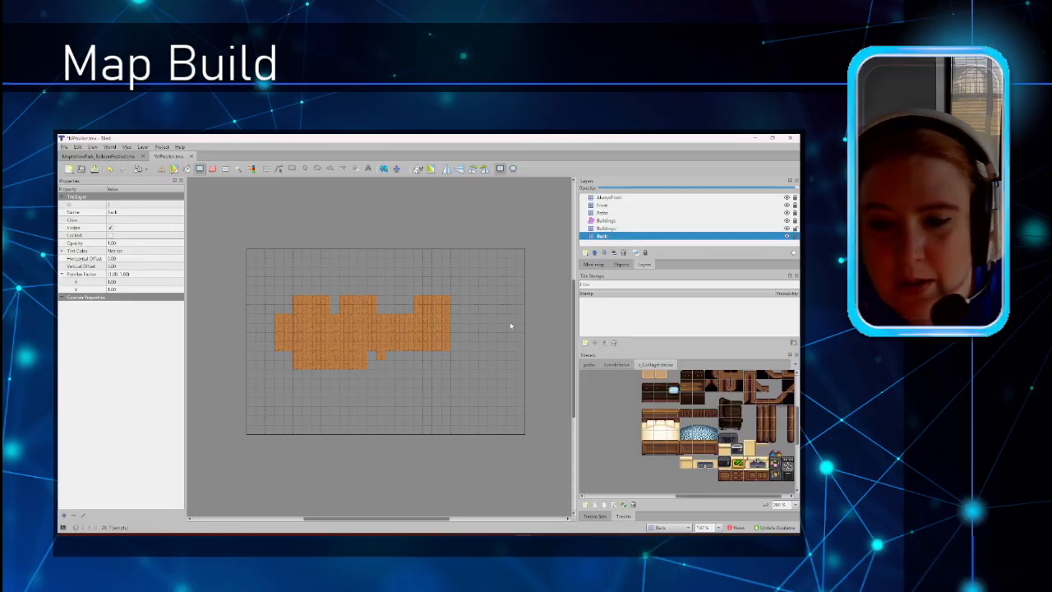
{"action": "left_click", "coordinate": [225, 169]}
{"action": "left_click_drag", "start_coordinate": [441, 304], "coordinate": [437, 348]}
{"action": "key", "text": "ctrl+c"}
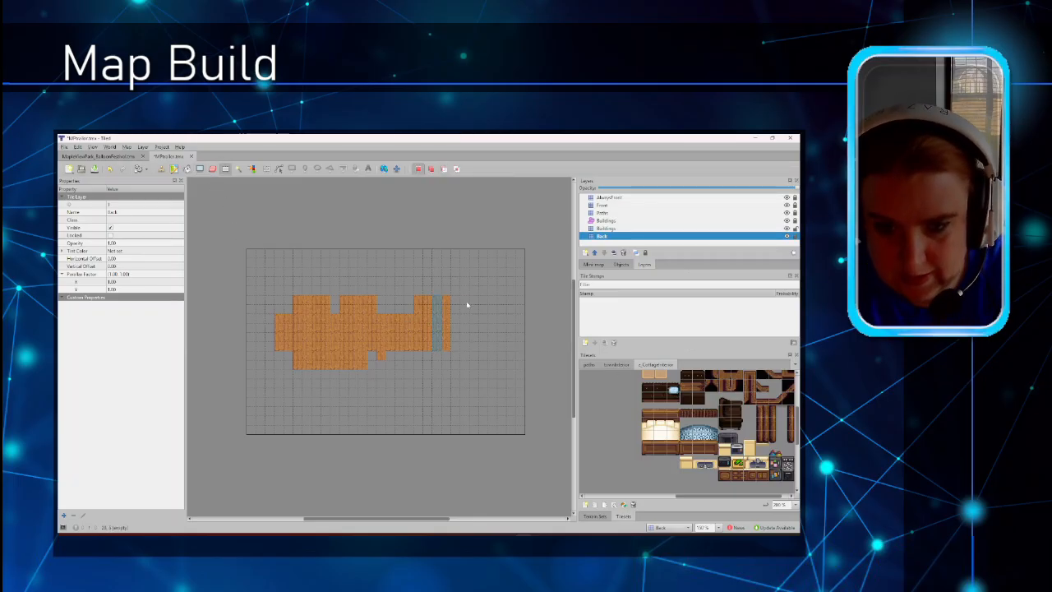
{"action": "key", "text": "ctrl+v"}
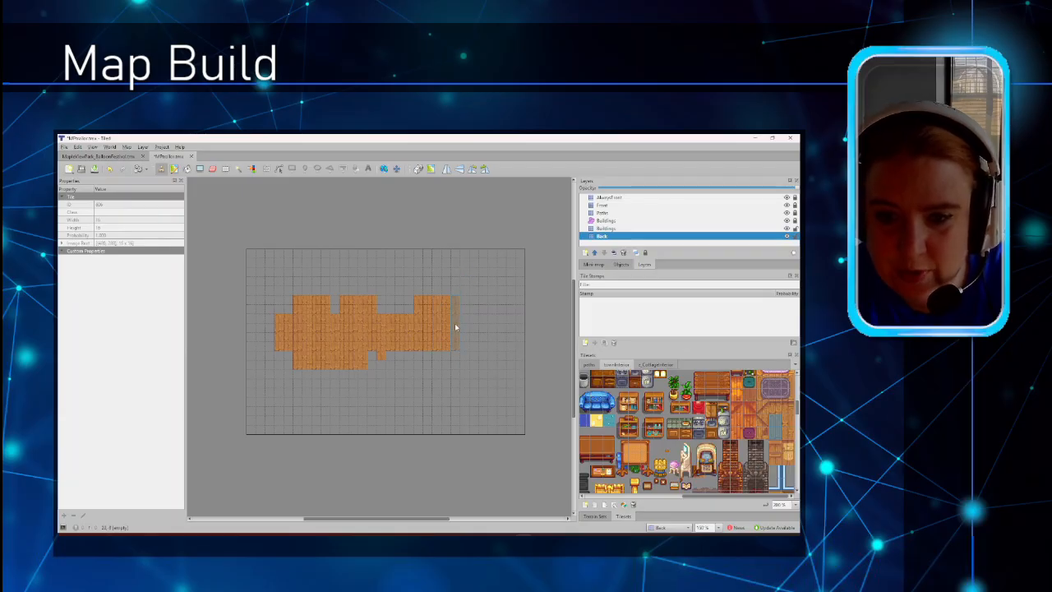
{"action": "left_click", "coordinate": [455, 326]}
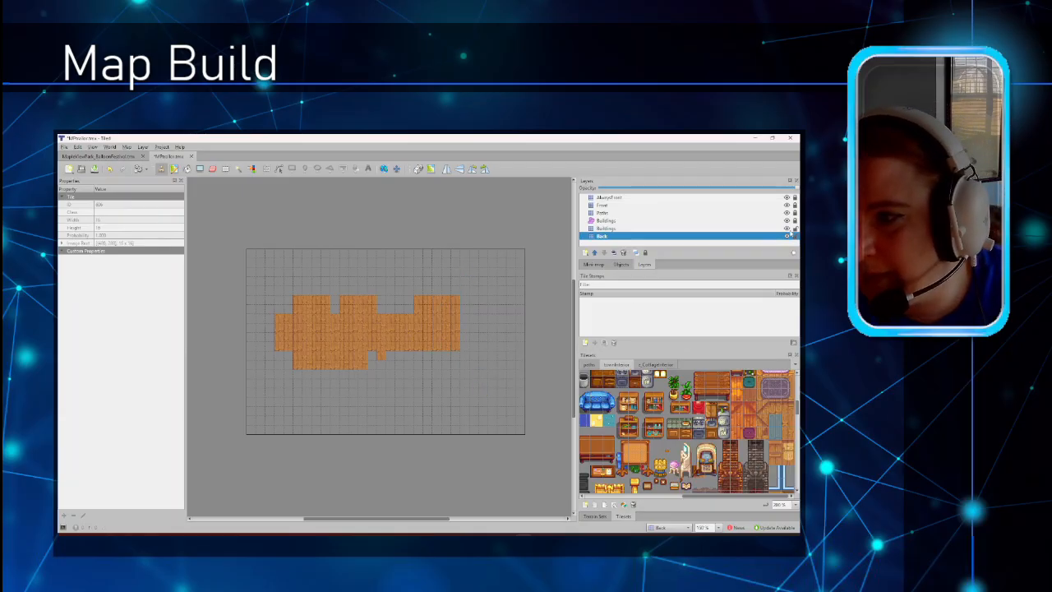
Lock Back and place the white bed's three-tile footboard and pillow rows on the Buildings layer in the right-hand room, leaving one row between them.
{"action": "left_click", "coordinate": [782, 228]}
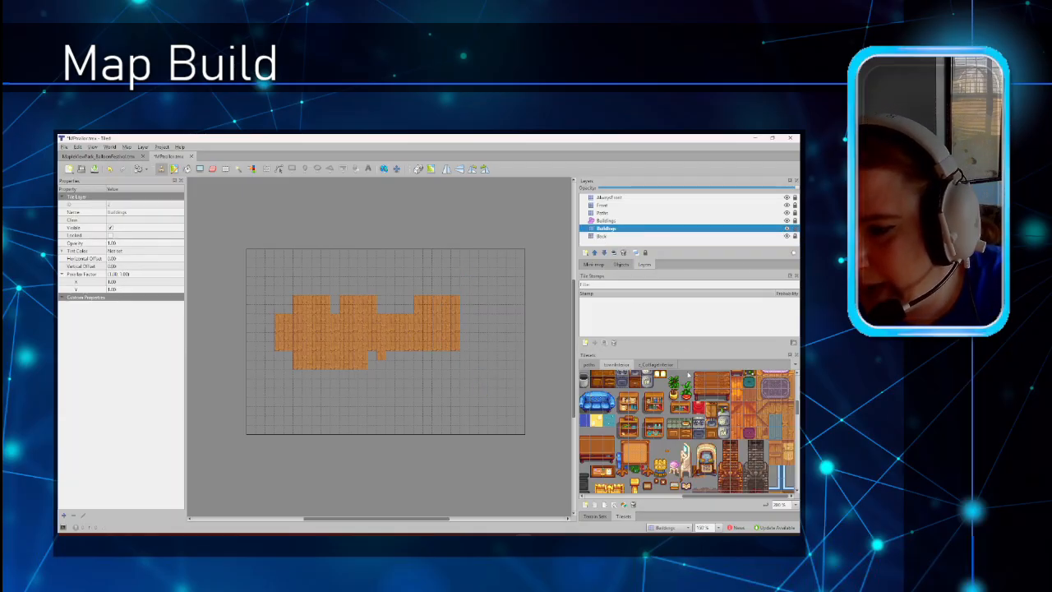
{"action": "left_click", "coordinate": [657, 364]}
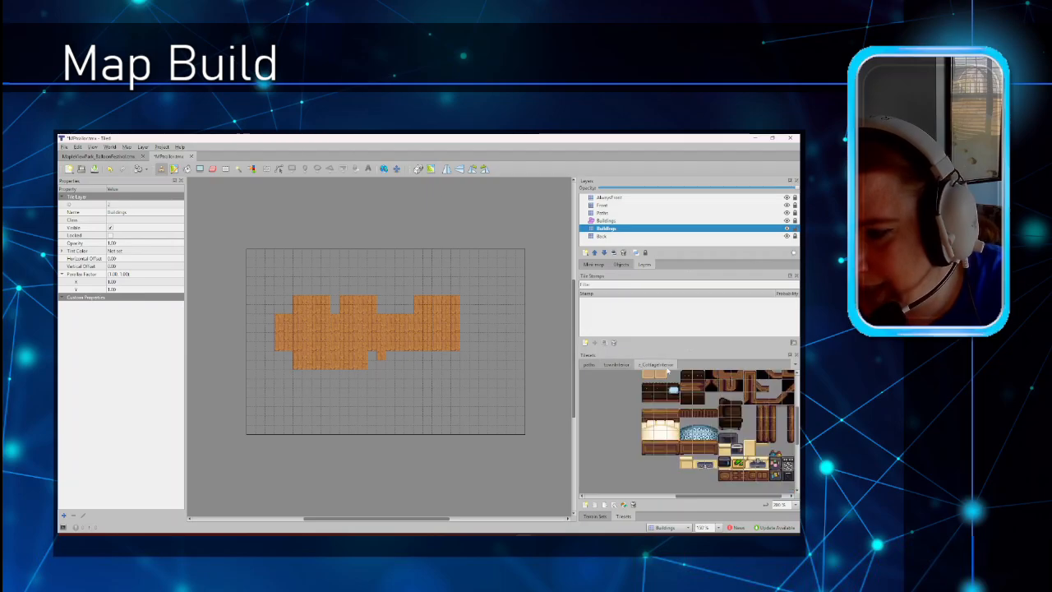
{"action": "left_click", "coordinate": [673, 451]}
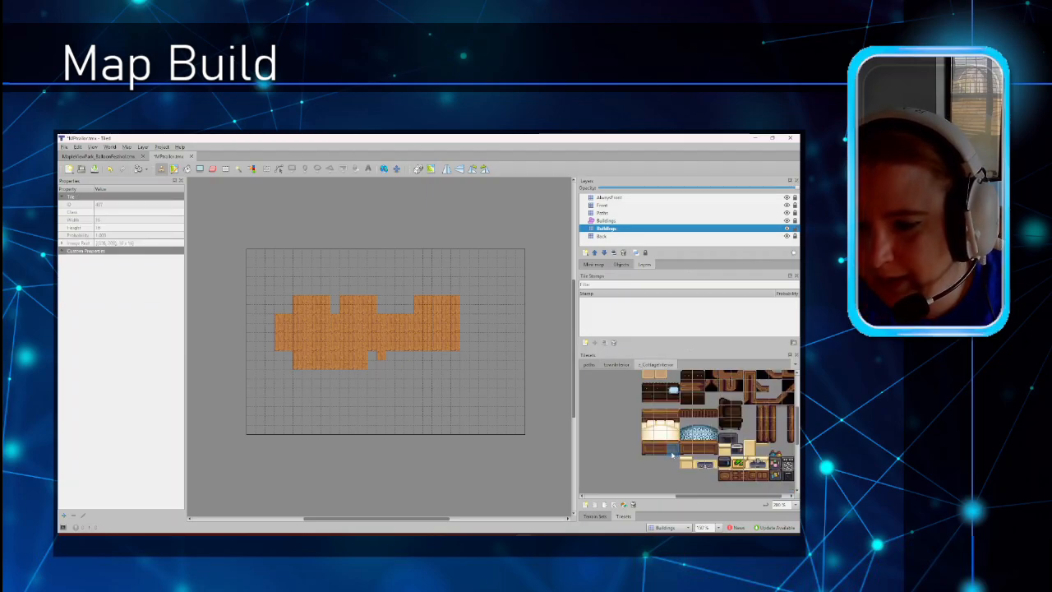
{"action": "left_click_drag", "start_coordinate": [673, 452], "coordinate": [649, 451]}
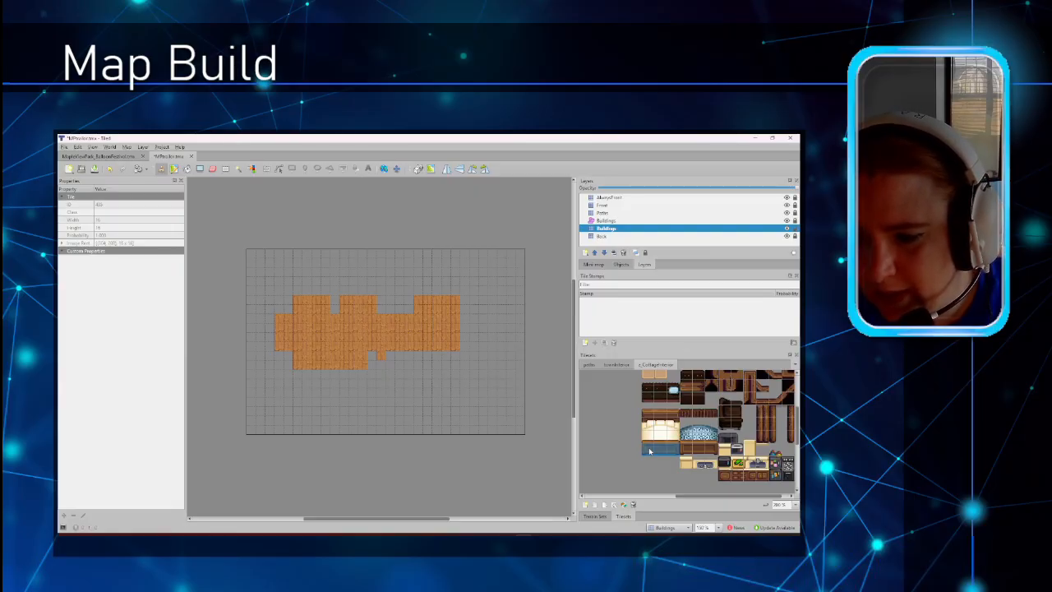
{"action": "left_click", "coordinate": [437, 321]}
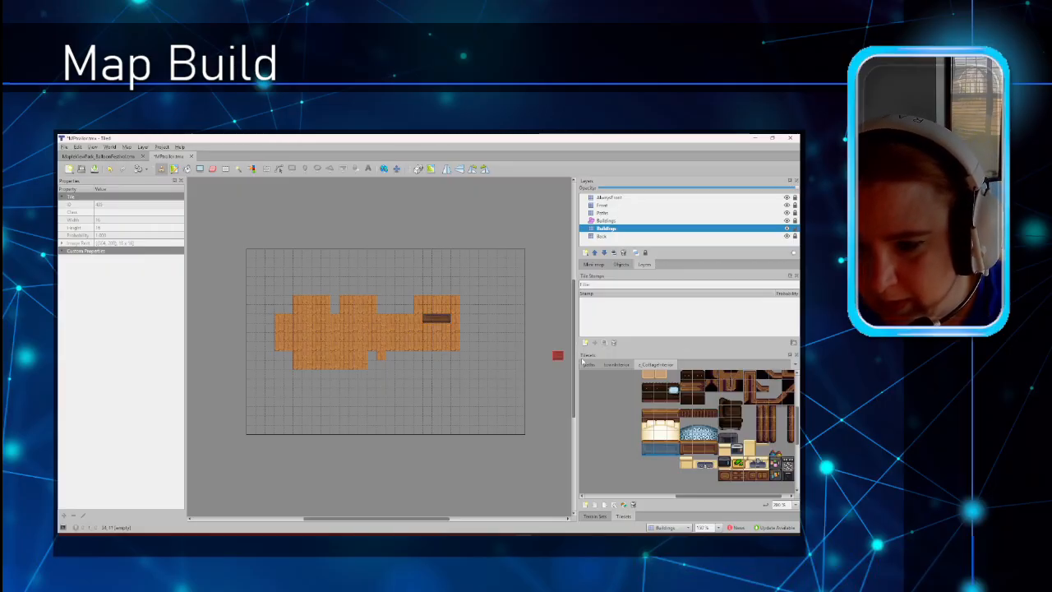
{"action": "left_click_drag", "start_coordinate": [674, 425], "coordinate": [648, 425]}
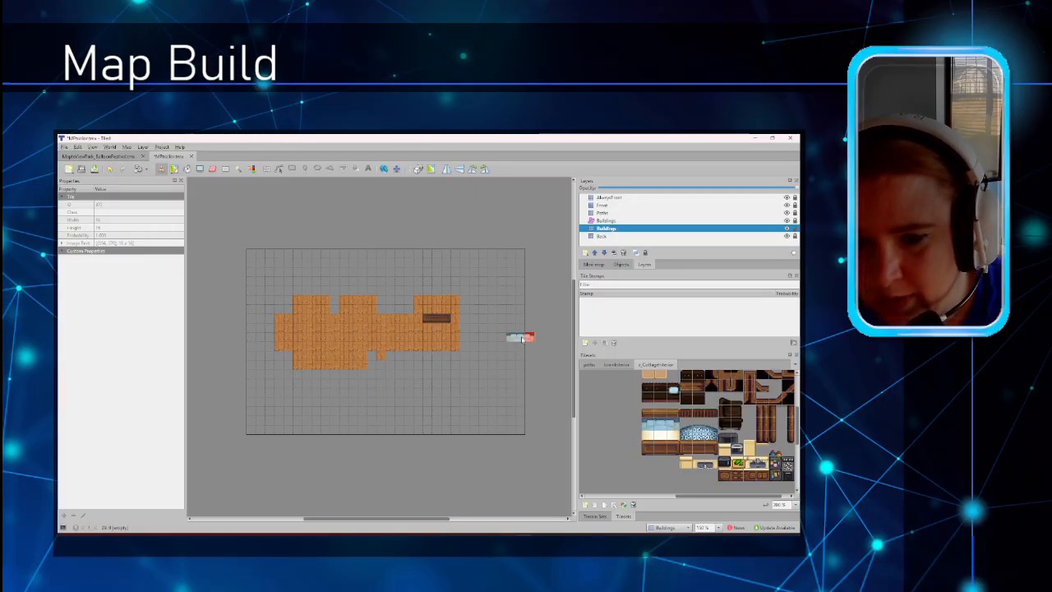
{"action": "left_click", "coordinate": [436, 301]}
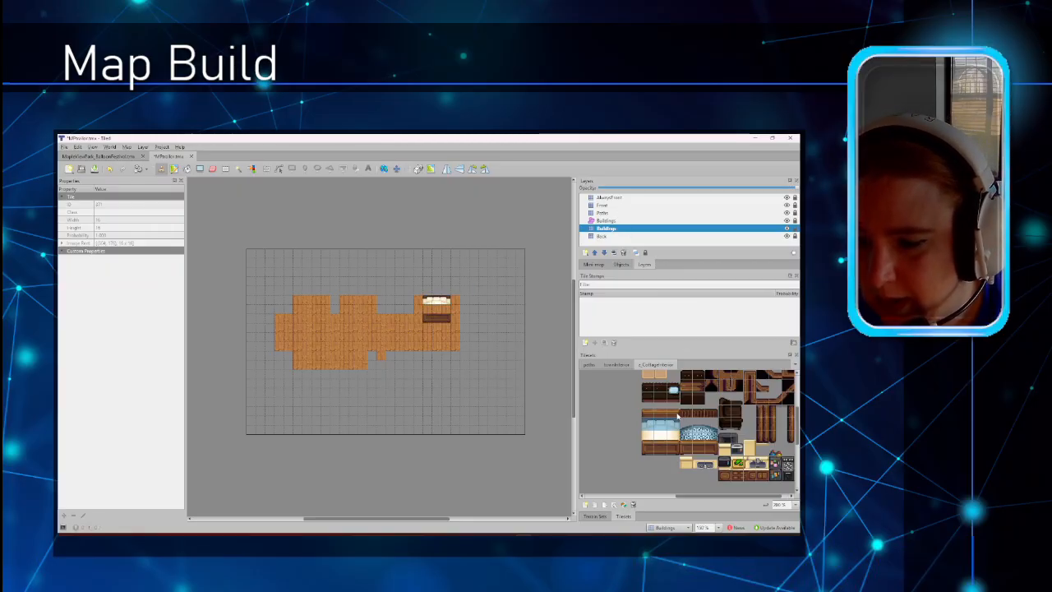
Unlock the Front layer and place the white bed's three-tile headboard on it, directly above the pillows.
{"action": "left_click_drag", "start_coordinate": [677, 413], "coordinate": [652, 414]}
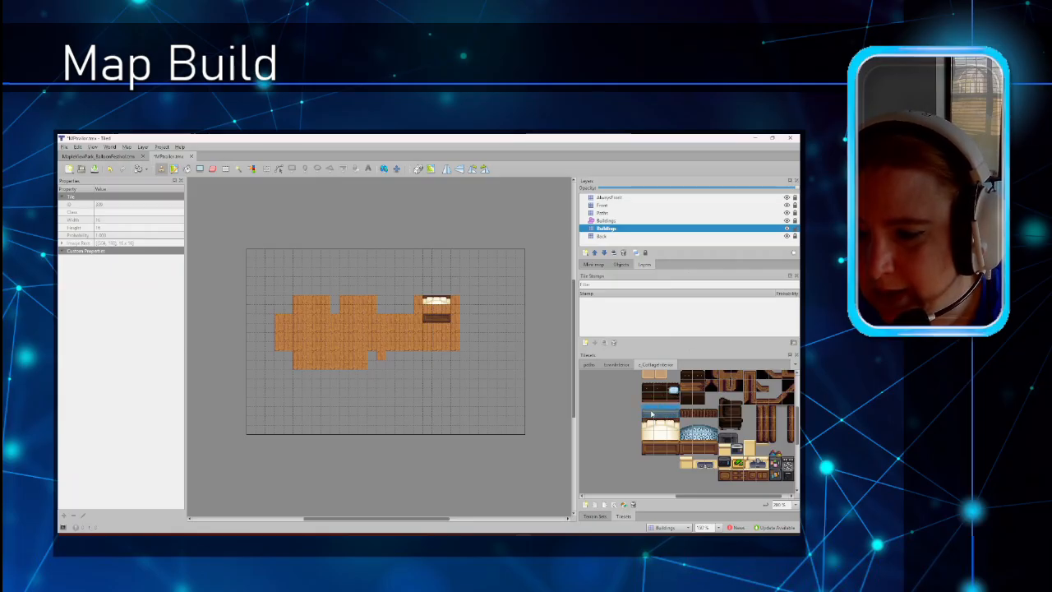
{"action": "left_click", "coordinate": [627, 213]}
{"action": "left_click", "coordinate": [625, 205]}
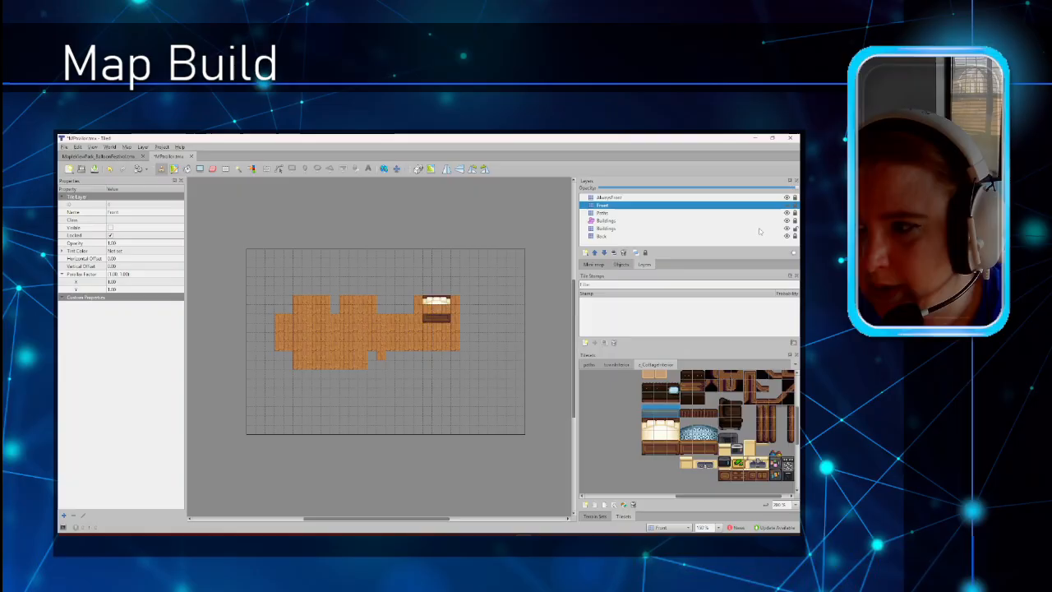
{"action": "left_click", "coordinate": [794, 205]}
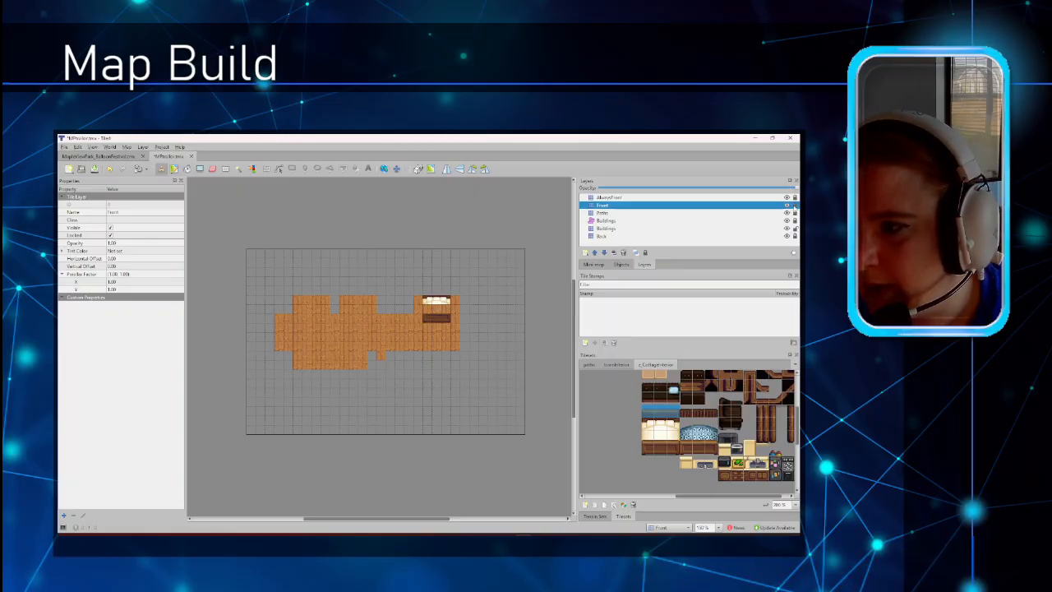
{"action": "left_click", "coordinate": [435, 293]}
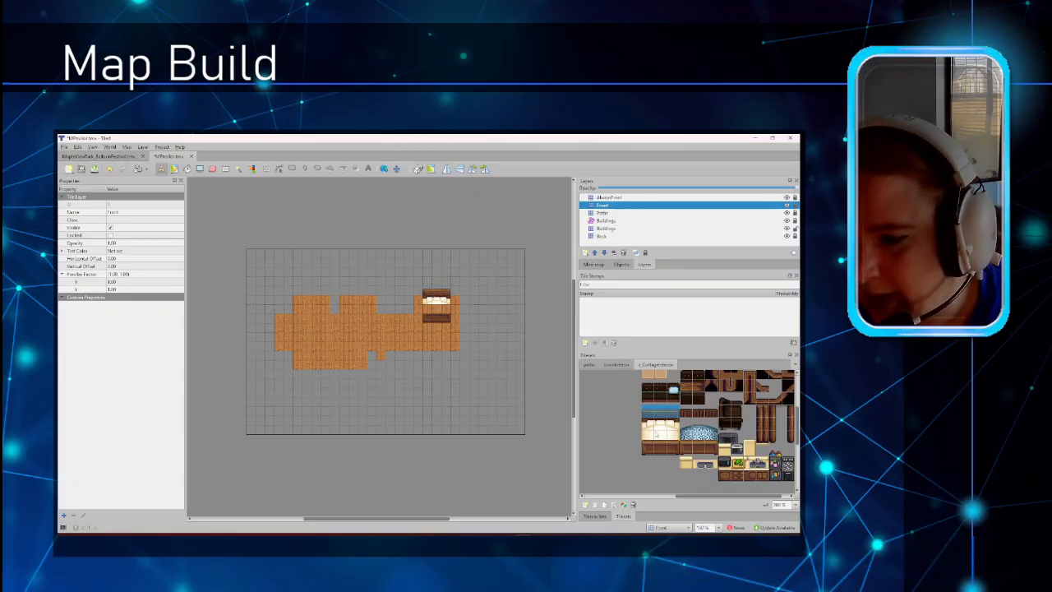
Place the white bed's three-tile mattress row on the Back layer, between the pillows and the footboard.
{"action": "left_click_drag", "start_coordinate": [649, 434], "coordinate": [677, 434]}
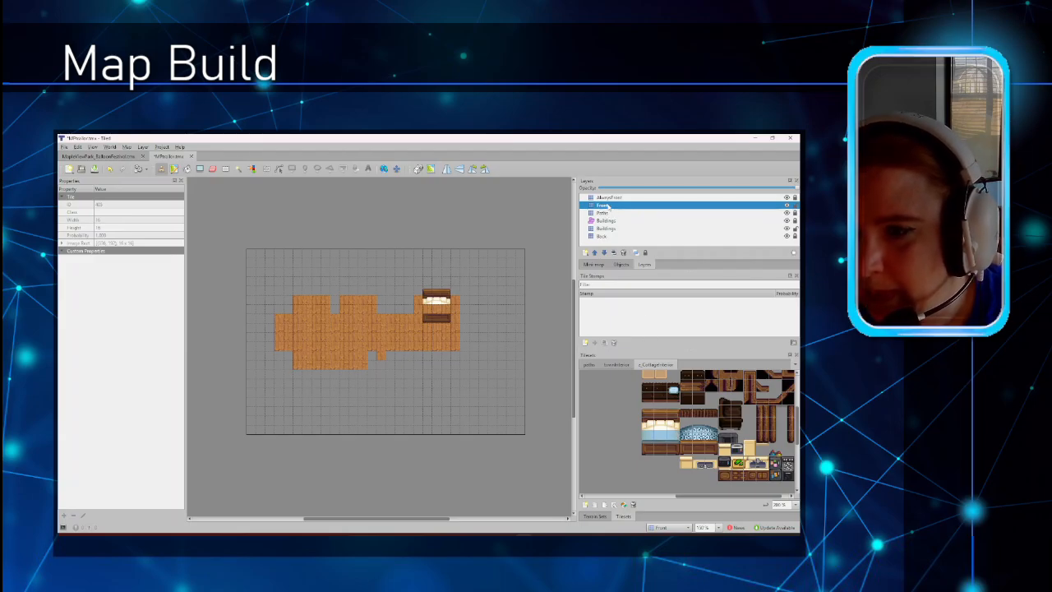
{"action": "left_click", "coordinate": [604, 236]}
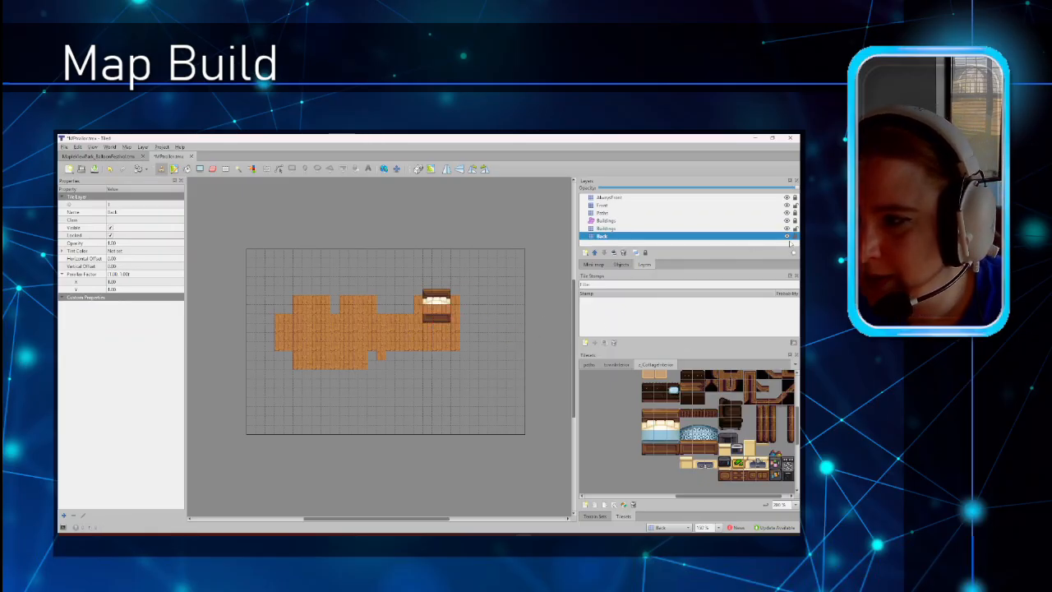
{"action": "left_click", "coordinate": [437, 311]}
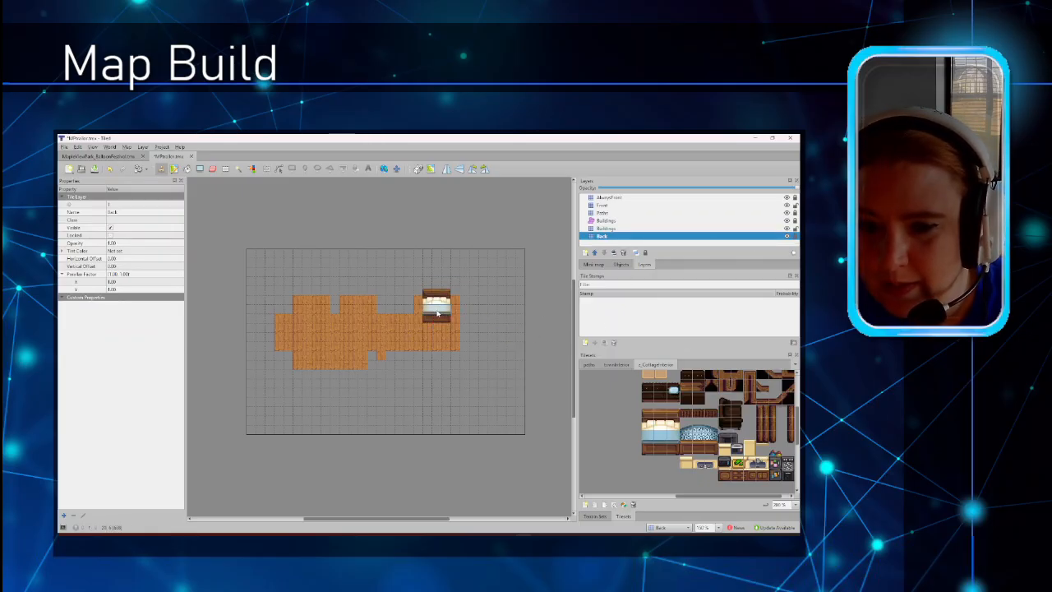
Place the three-by-two-tile blue patterned bedspread on the Front layer, covering the white bed's mattress below the pillows.
{"action": "left_click", "coordinate": [617, 205]}
{"action": "left_click", "coordinate": [687, 435]}
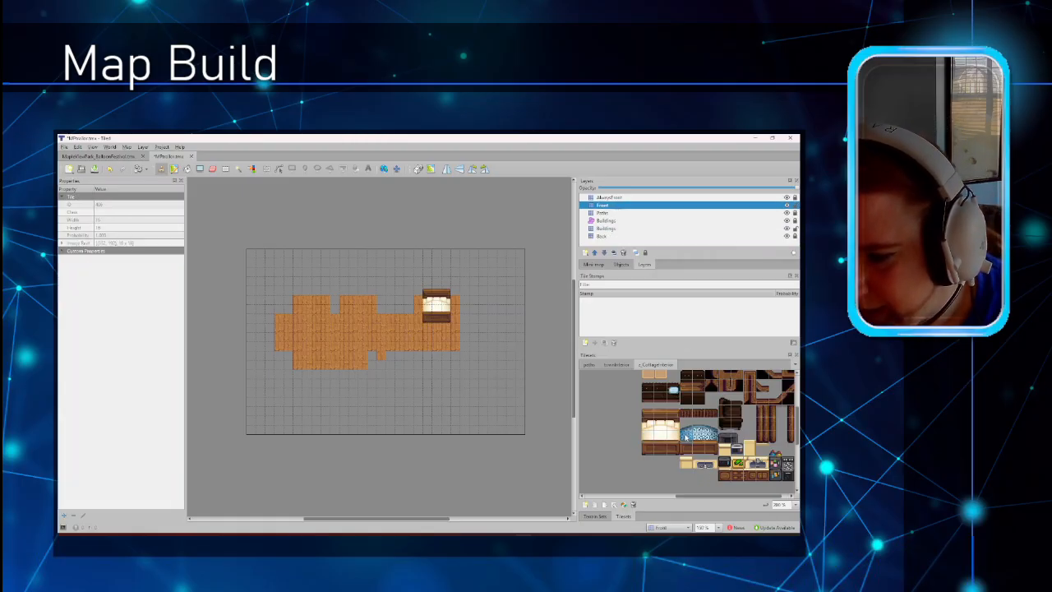
{"action": "left_click_drag", "start_coordinate": [711, 433], "coordinate": [712, 428]}
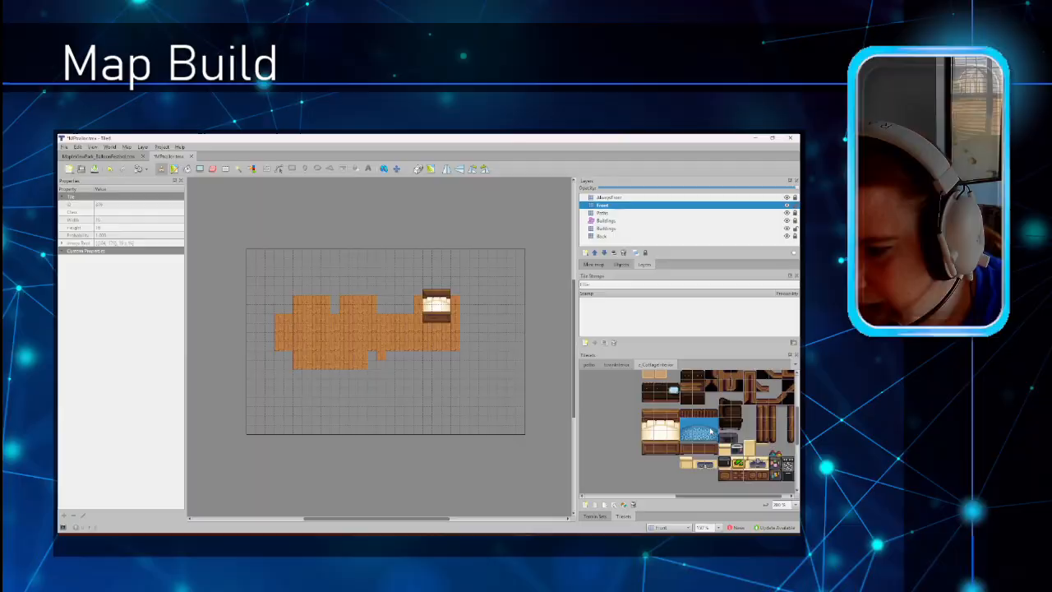
{"action": "left_click", "coordinate": [438, 310]}
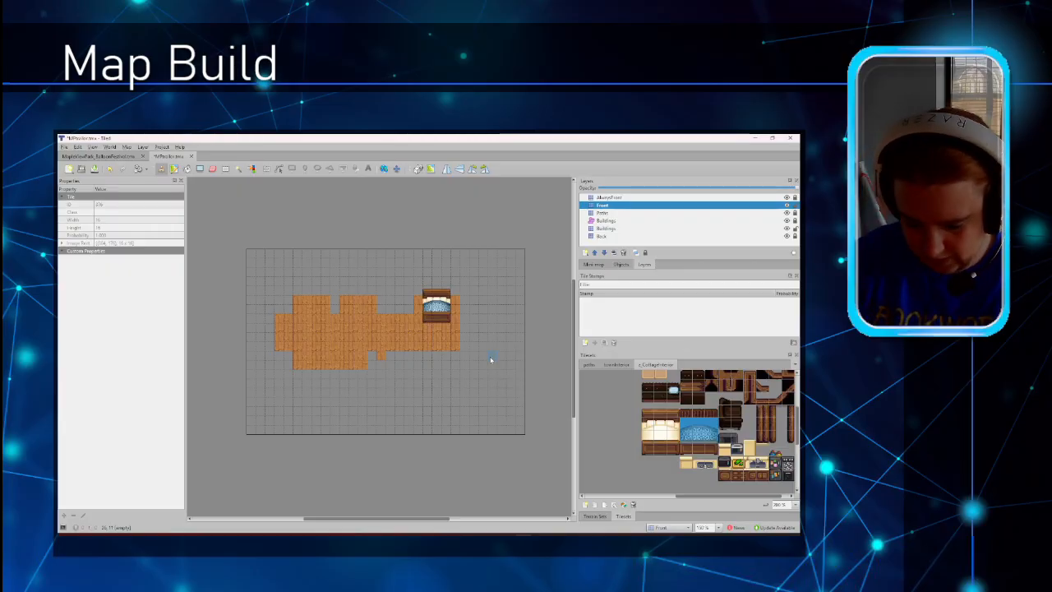
Hide and show the Front layer twice to compare the bed with and without its headboard and blue bedspread.
{"action": "scroll", "coordinate": [490, 359], "scroll_direction": "up", "scroll_amount": 4, "text": "ctrl"}
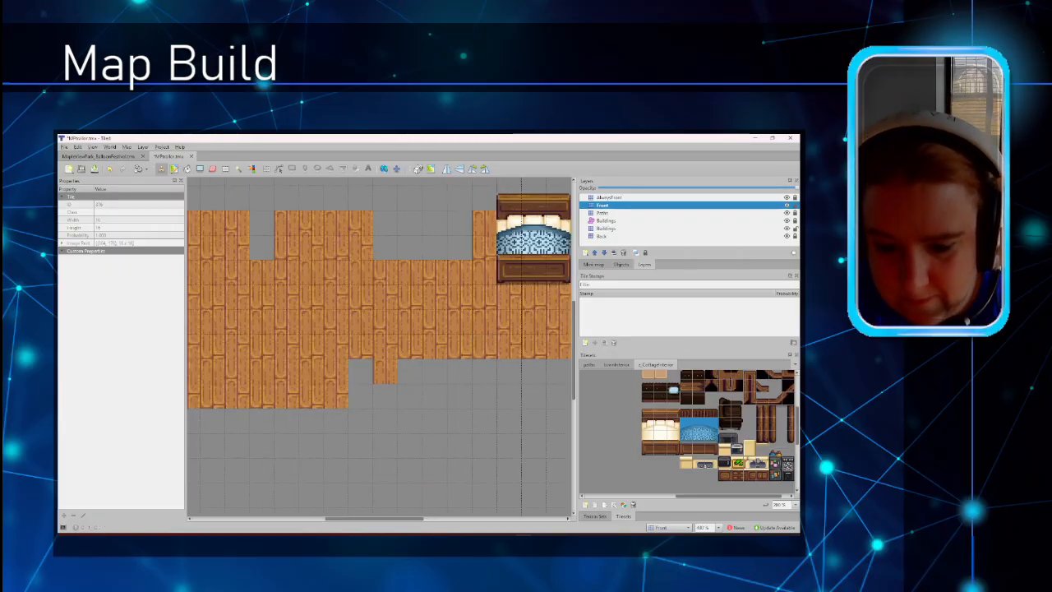
{"action": "scroll", "coordinate": [406, 409], "scroll_direction": "right", "scroll_amount": 4, "text": "shift"}
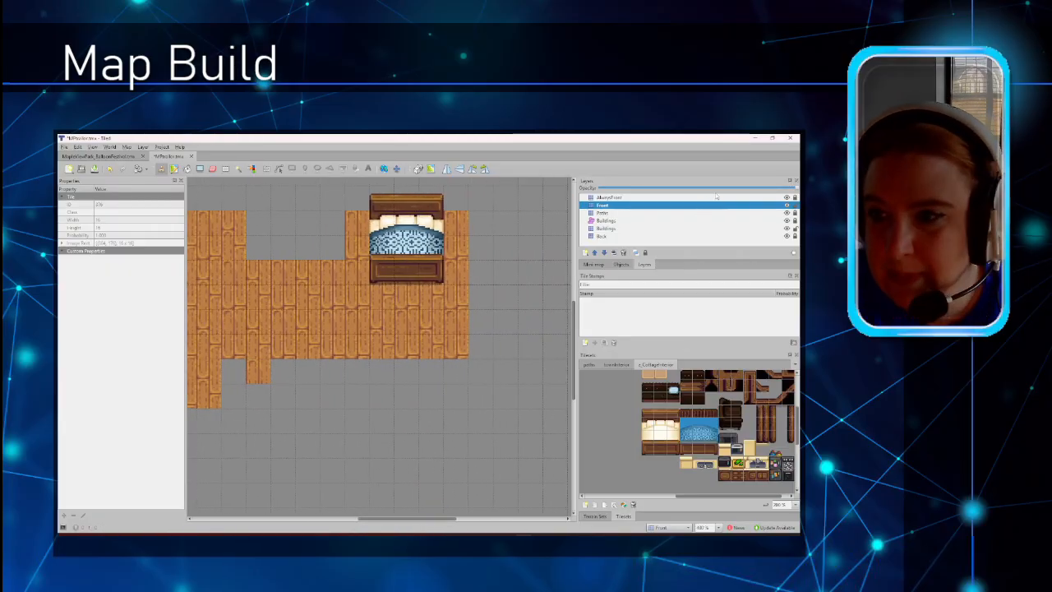
{"action": "scroll", "coordinate": [510, 268], "scroll_direction": "up", "scroll_amount": 2}
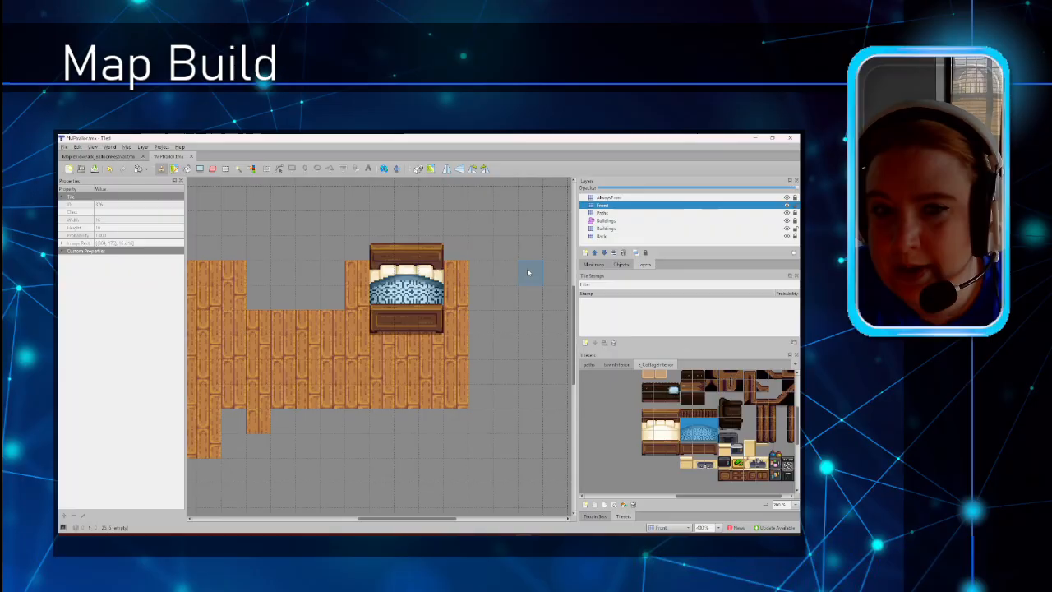
{"action": "left_click", "coordinate": [788, 206]}
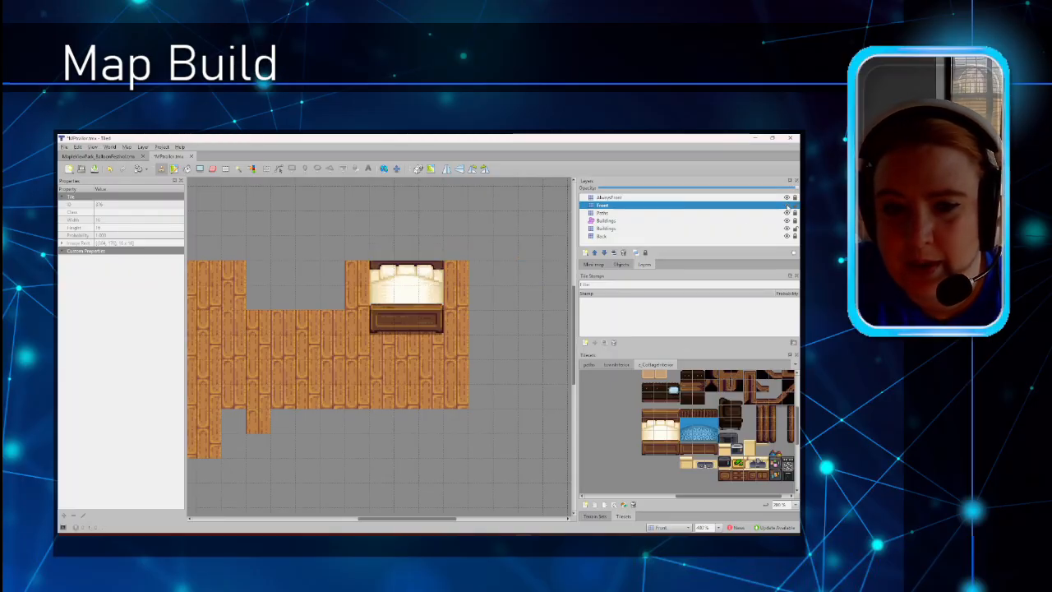
{"action": "left_click", "coordinate": [787, 205]}
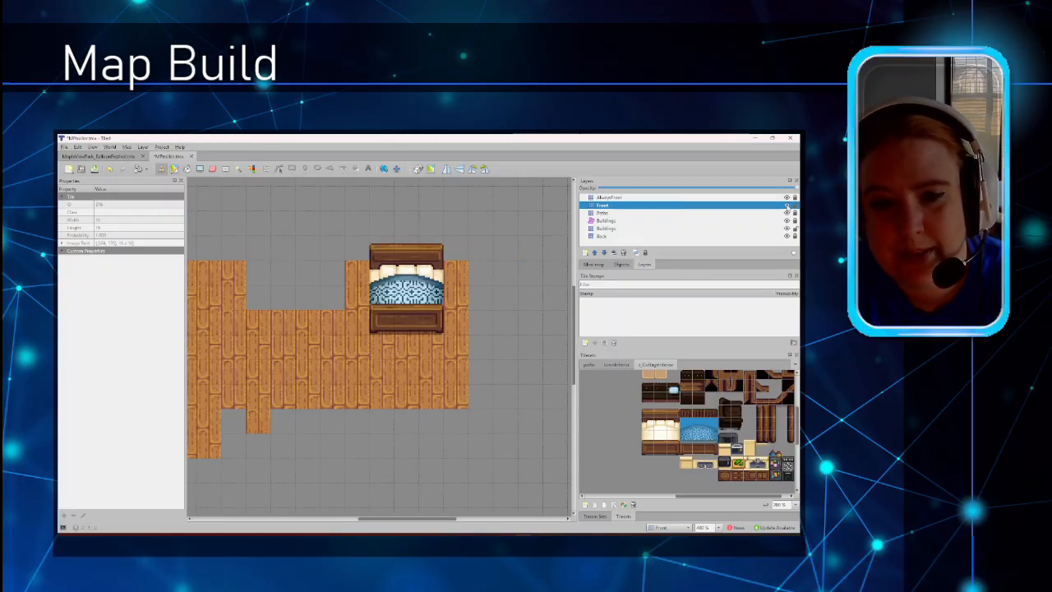
{"action": "left_click", "coordinate": [787, 205]}
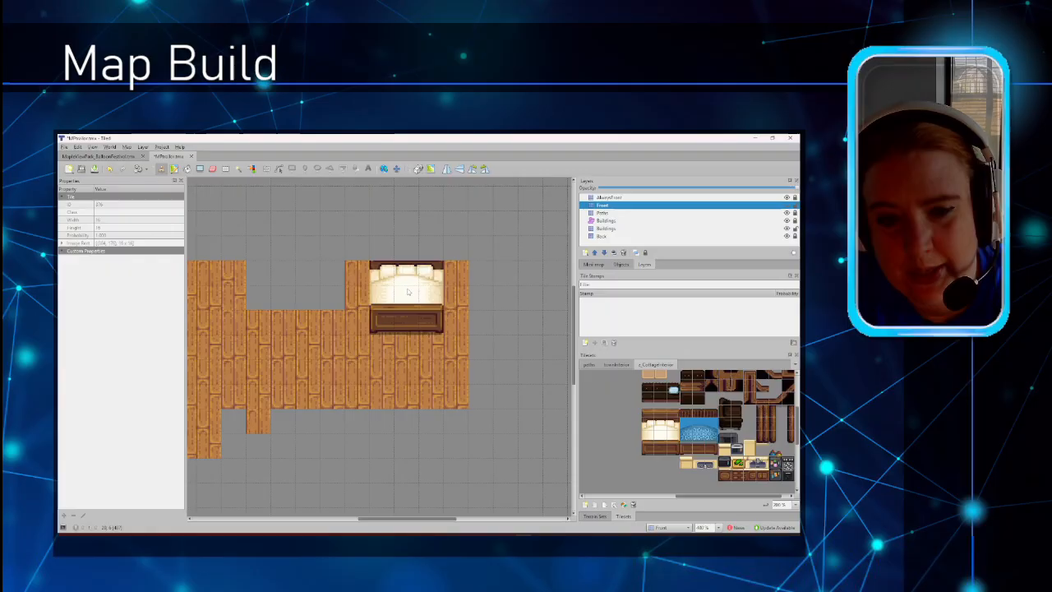
{"action": "left_click", "coordinate": [786, 204]}
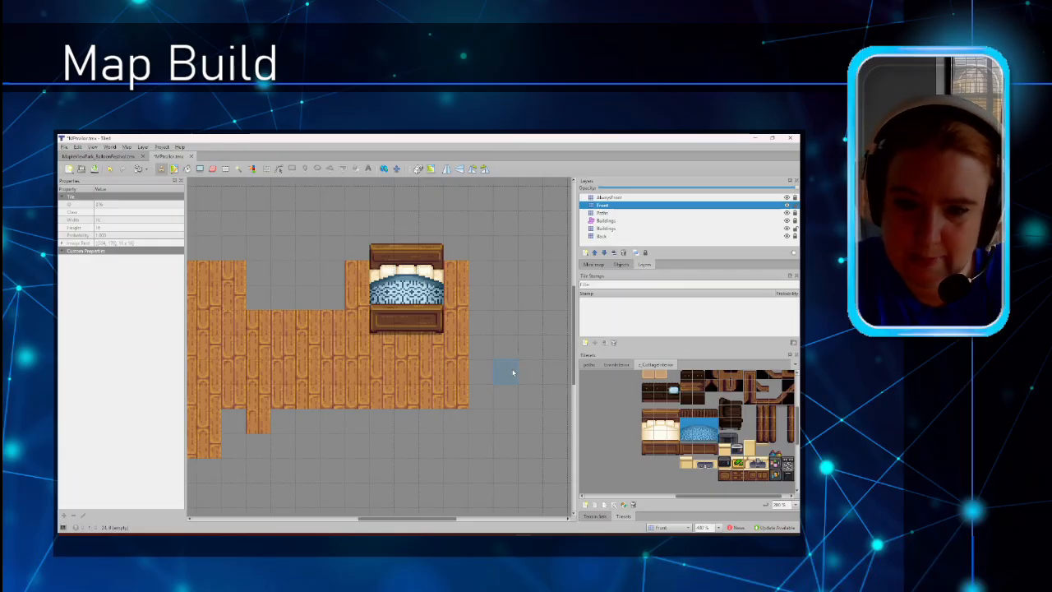
Place the three-tile-high fridge on the Buildings layer at the right end of the middle alcove's upper edge, with the two-tile-high stove left of it.
{"action": "left_click_drag", "start_coordinate": [451, 520], "coordinate": [415, 520]}
{"action": "key", "text": "ctrl+minus"}
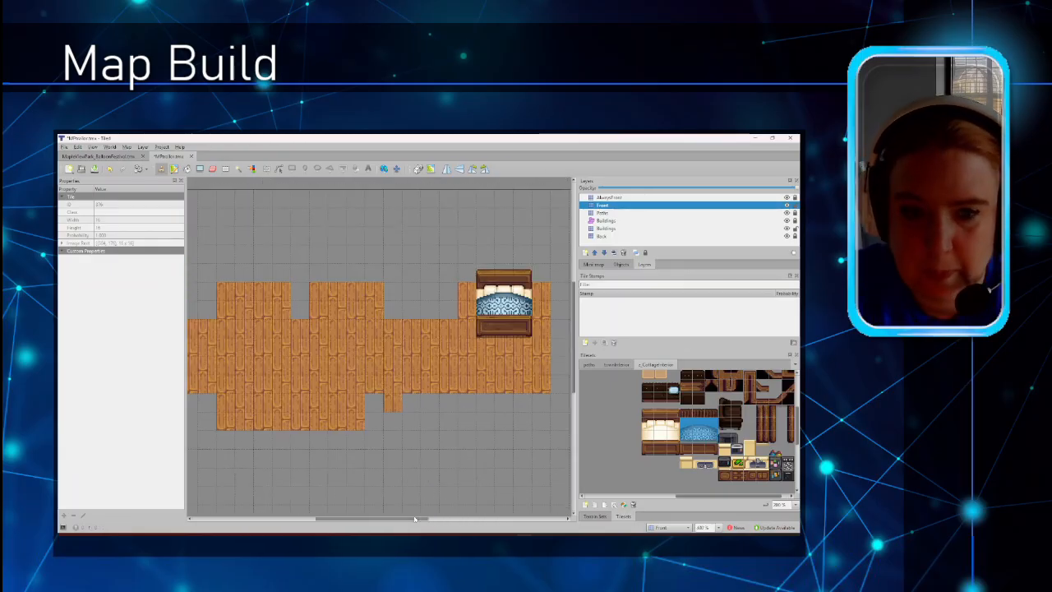
{"action": "left_click_drag", "start_coordinate": [415, 519], "coordinate": [407, 520]}
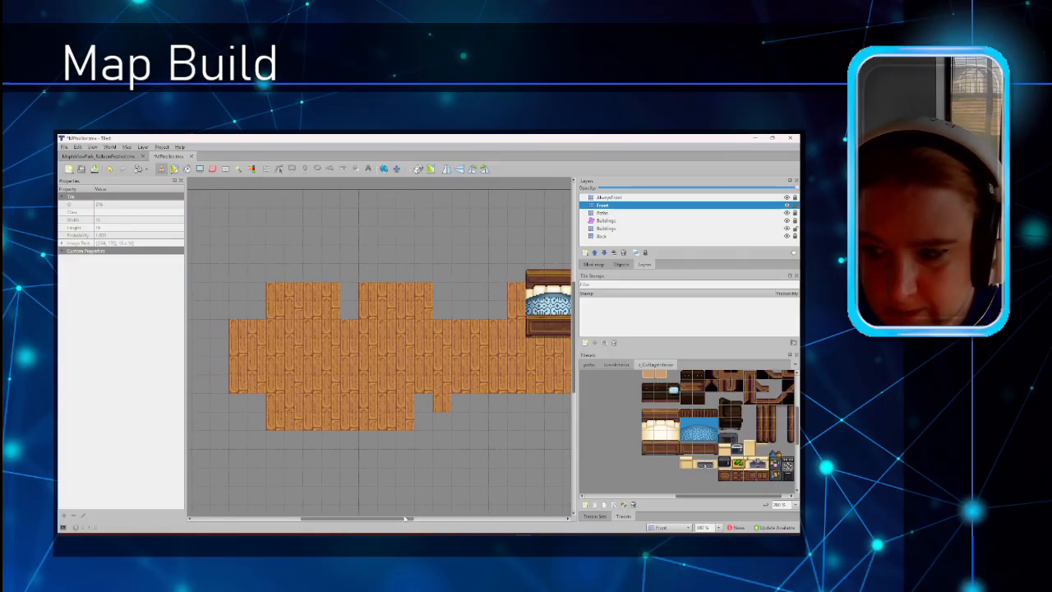
{"action": "left_click_drag", "start_coordinate": [738, 498], "coordinate": [762, 455]}
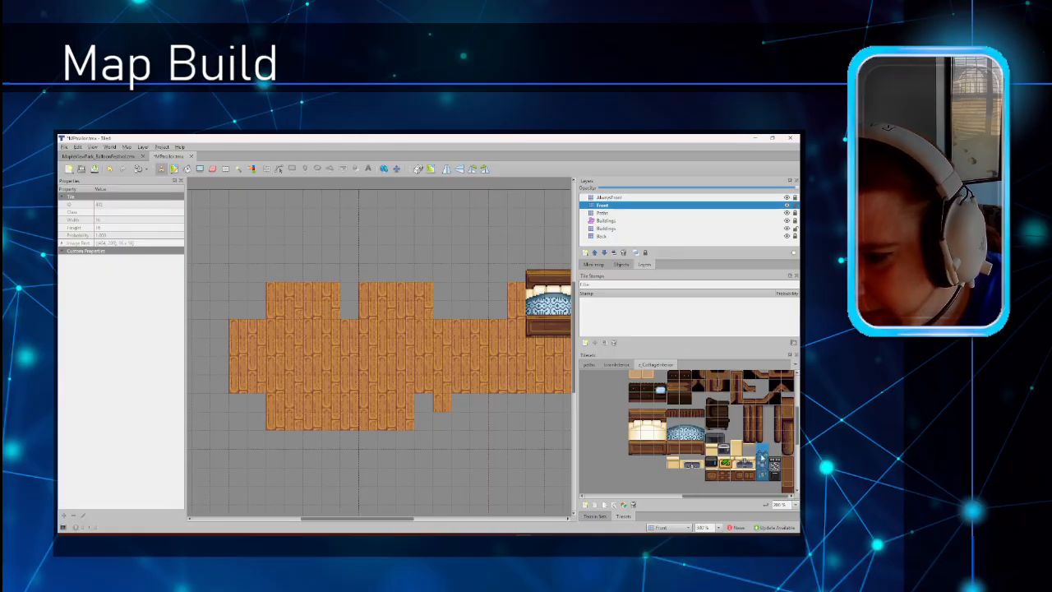
{"action": "left_click", "coordinate": [779, 228]}
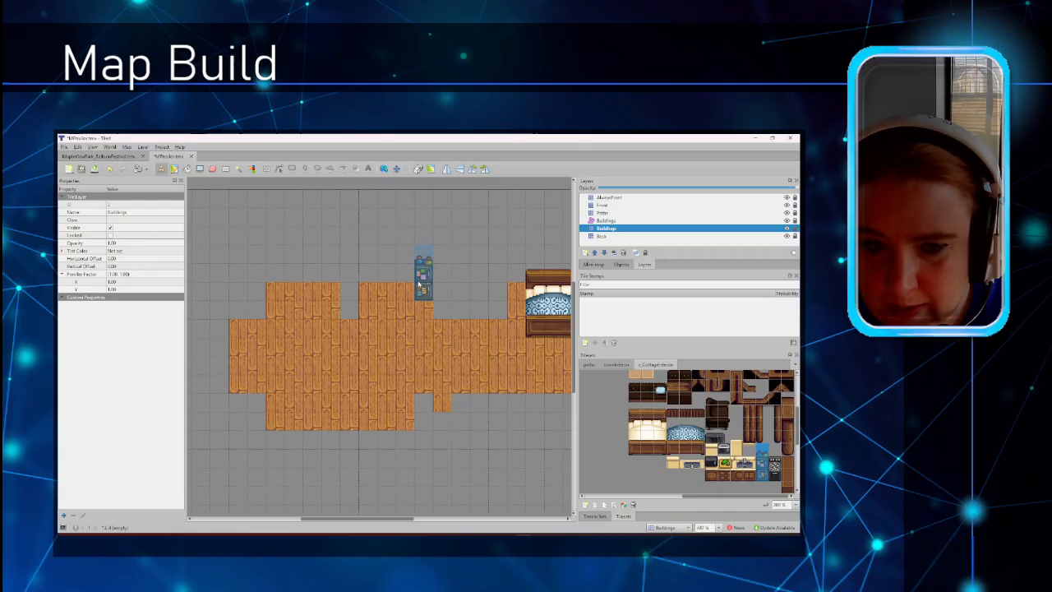
{"action": "left_click", "coordinate": [419, 283]}
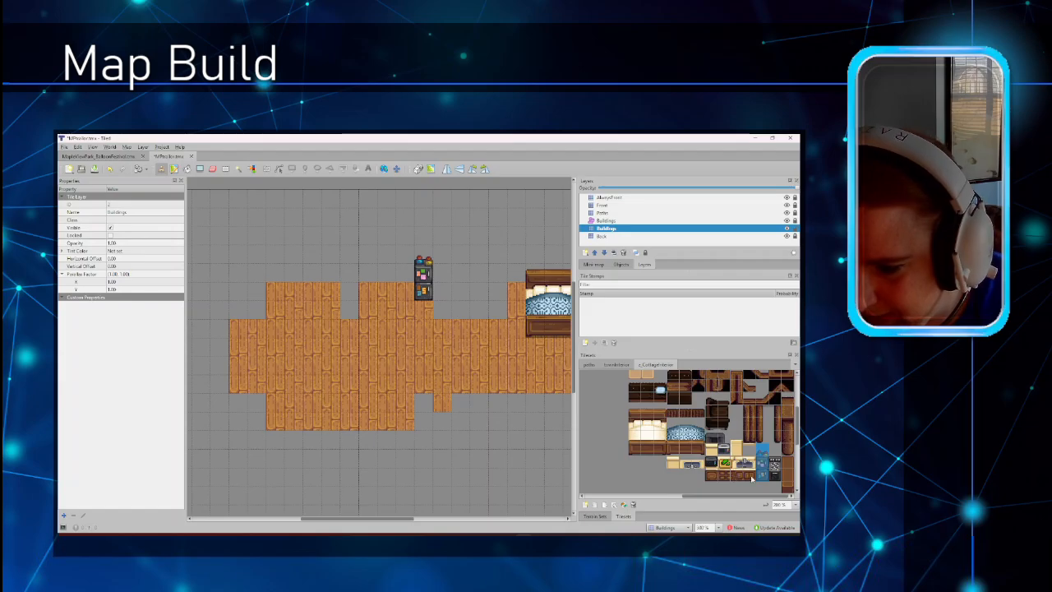
{"action": "left_click", "coordinate": [775, 472]}
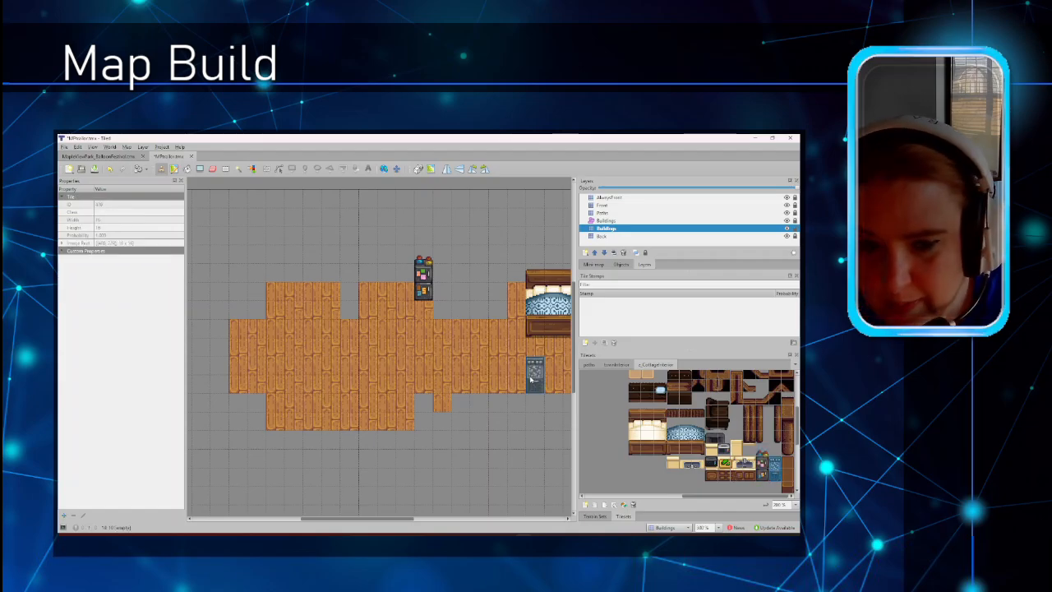
{"action": "left_click", "coordinate": [404, 289]}
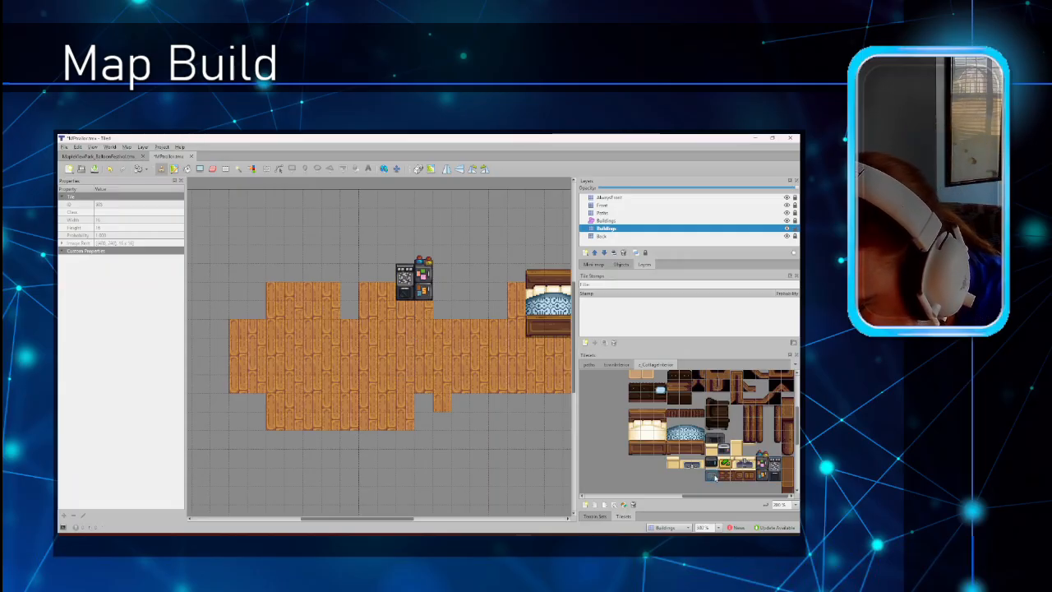
Place the microwave with its base cabinet at the middle alcove's left end and a second cabinet front between it and the stove.
{"action": "left_click", "coordinate": [712, 465]}
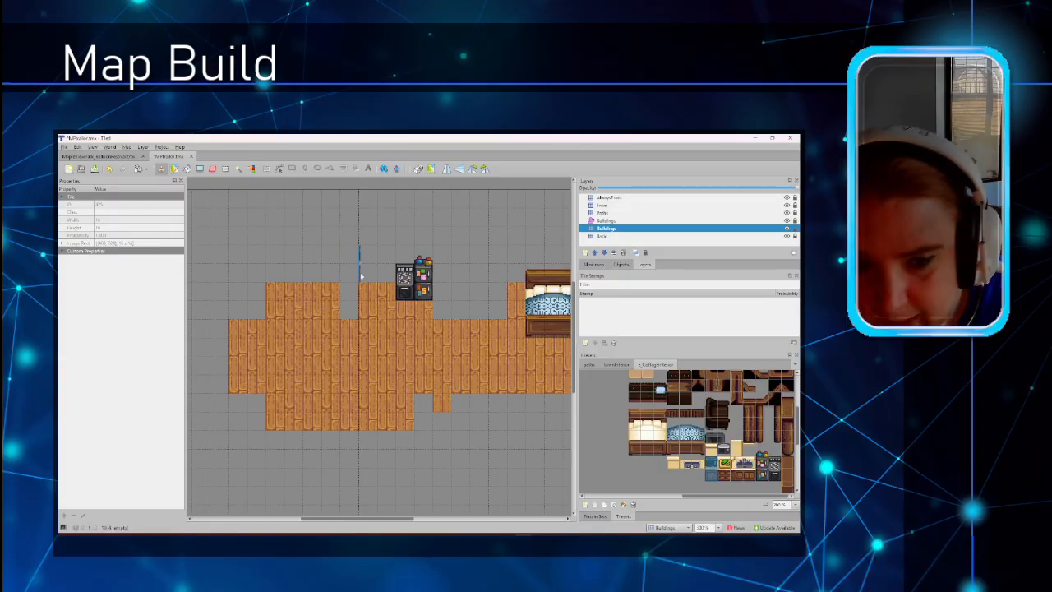
{"action": "left_click", "coordinate": [370, 292]}
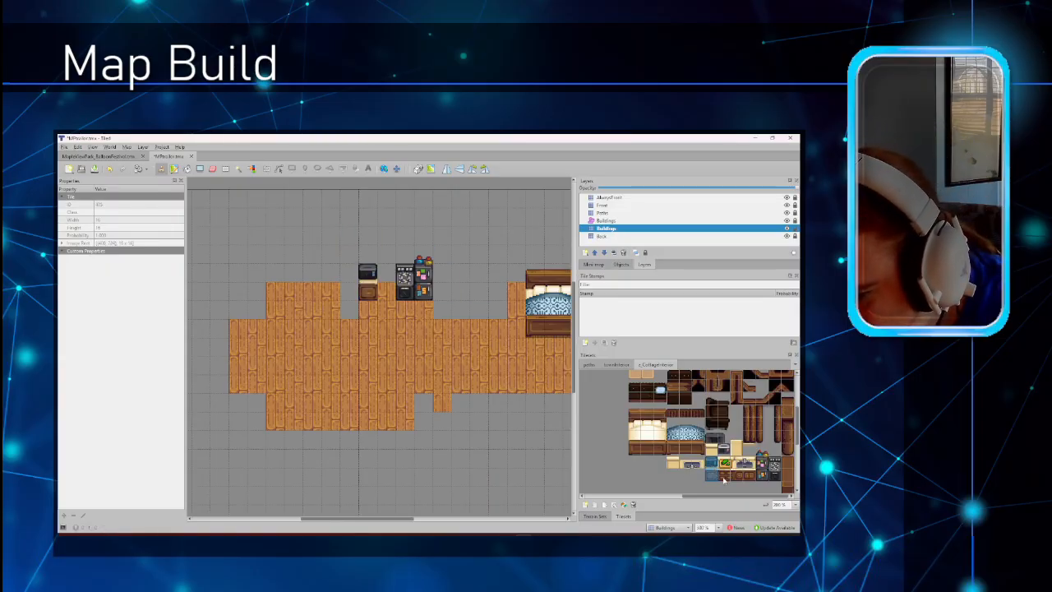
{"action": "left_click_drag", "start_coordinate": [725, 477], "coordinate": [734, 478]}
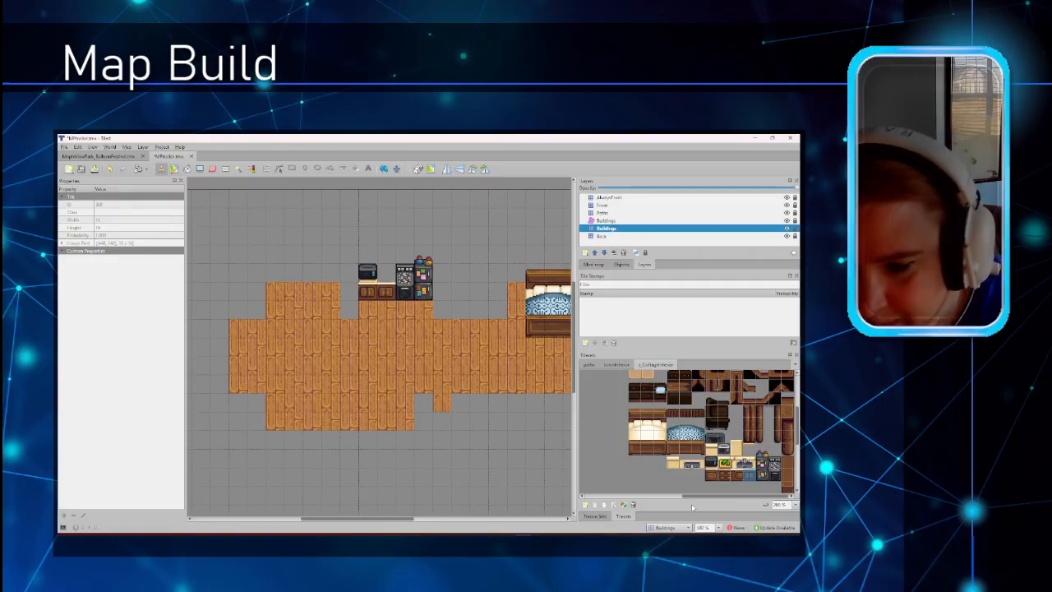
{"action": "left_click", "coordinate": [712, 479]}
{"action": "left_click", "coordinate": [368, 292]}
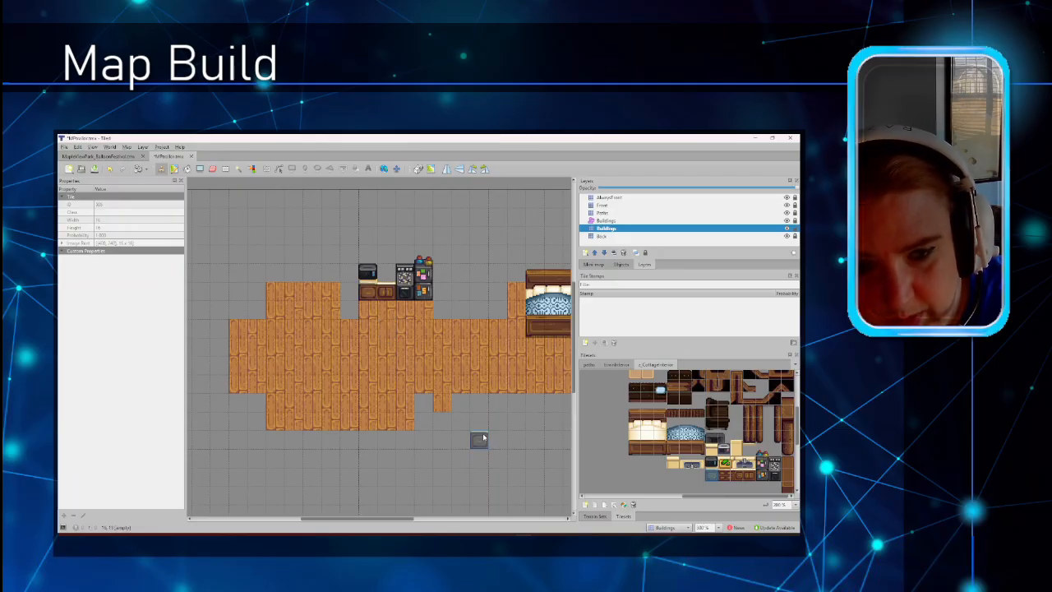
Fill the counter above the second cabinet, between the microwave and the stove, with the plain beige countertop tile on the Buildings layer.
{"action": "left_click", "coordinate": [674, 464]}
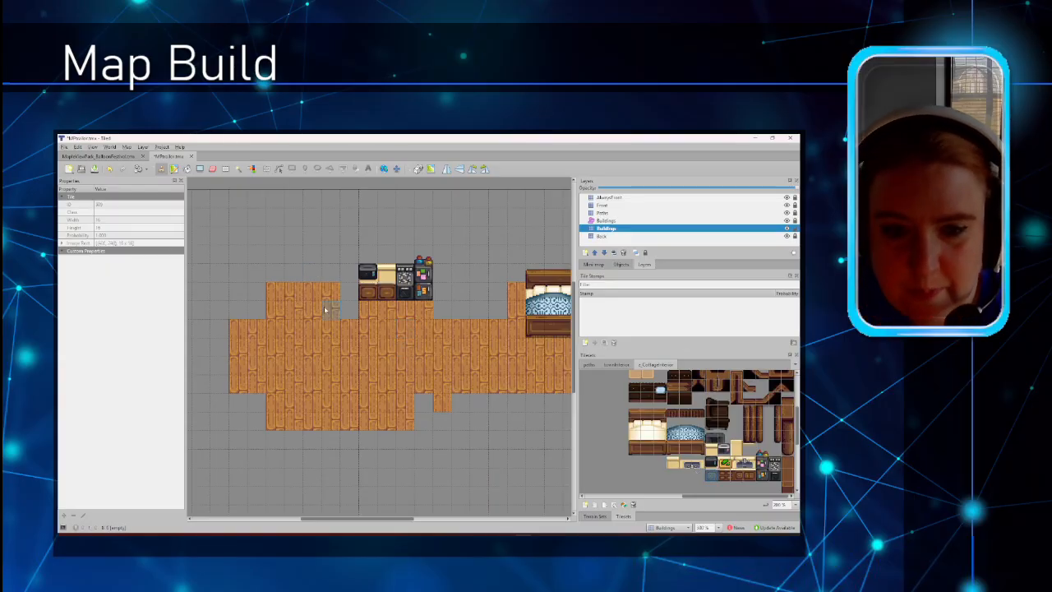
{"action": "scroll", "coordinate": [325, 308], "scroll_direction": "up", "scroll_amount": 2, "text": "ctrl"}
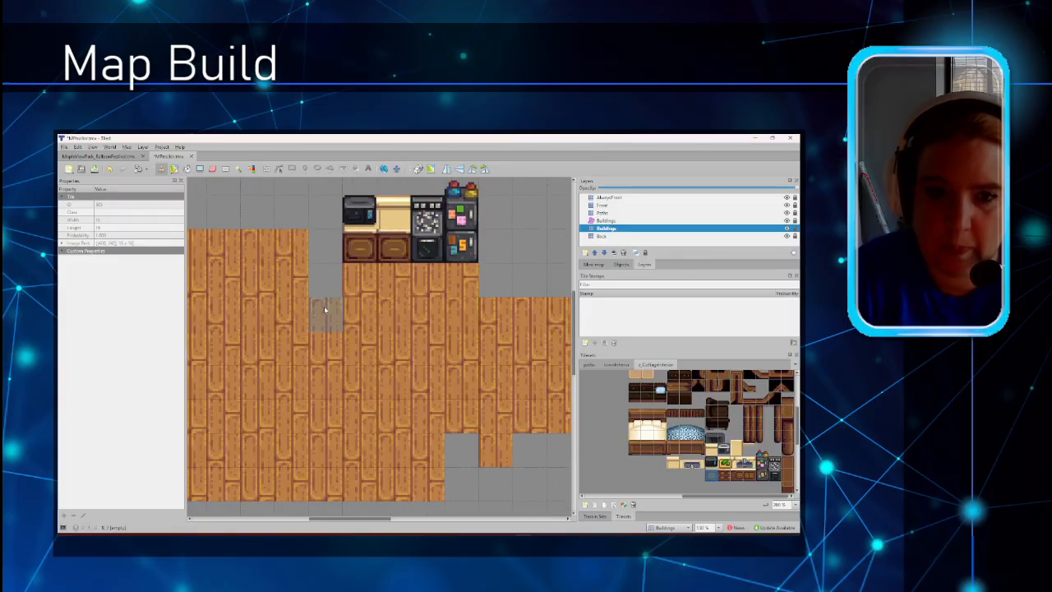
{"action": "scroll", "coordinate": [348, 292], "scroll_direction": "up", "scroll_amount": 3}
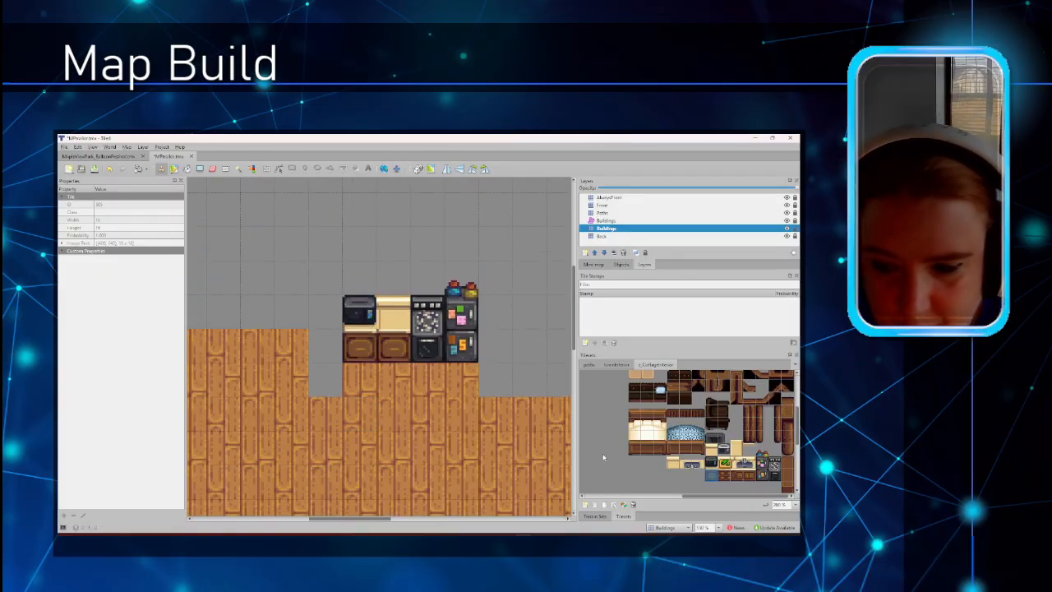
{"action": "left_click", "coordinate": [676, 466]}
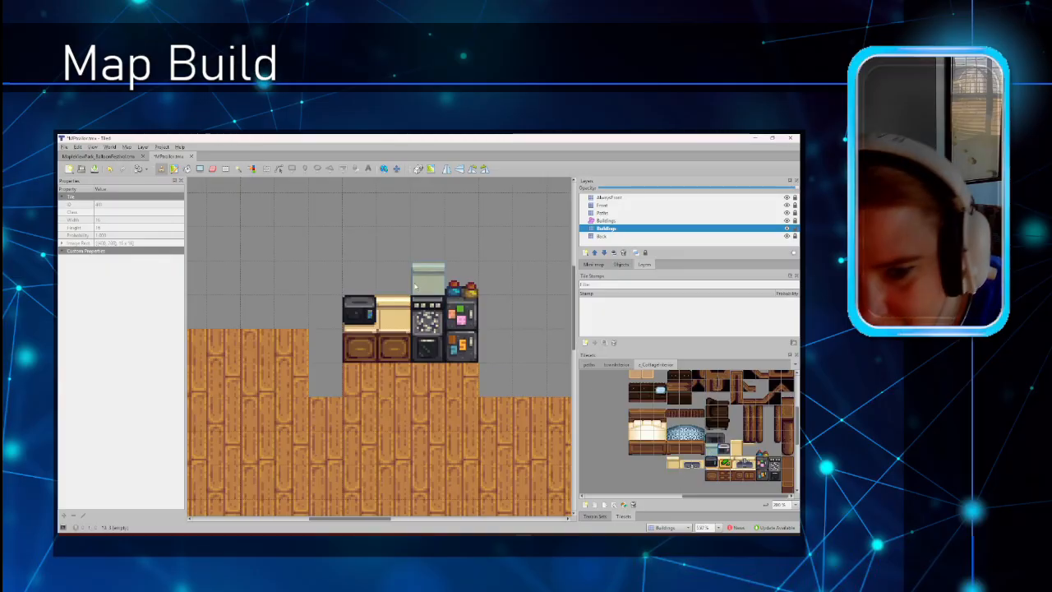
{"action": "left_click", "coordinate": [386, 315]}
{"action": "scroll", "coordinate": [415, 401], "scroll_direction": "down", "scroll_amount": 2}
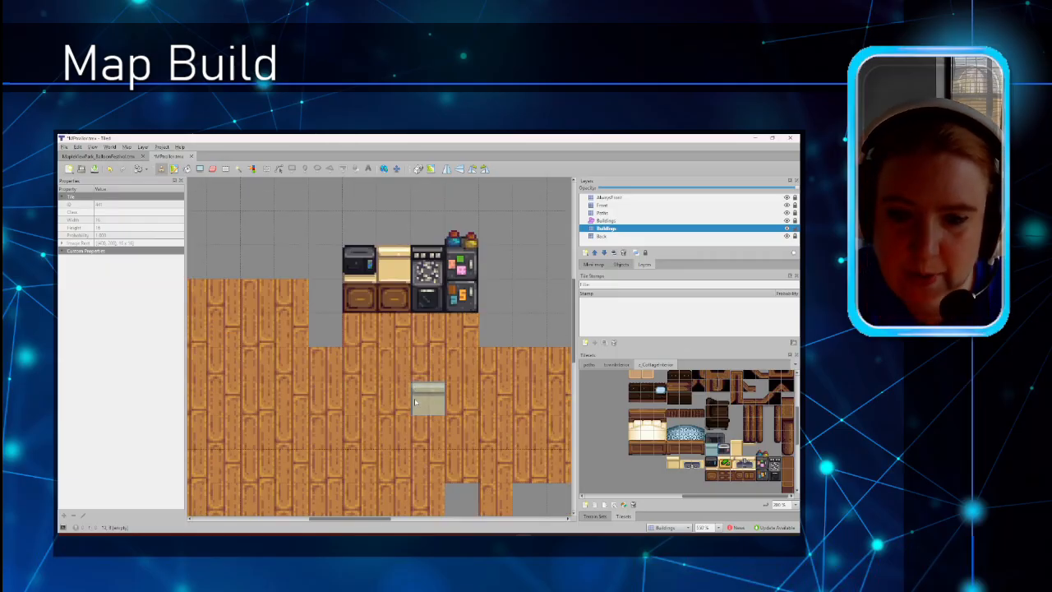
{"action": "right_click", "coordinate": [415, 402]}
{"action": "scroll", "coordinate": [415, 402], "scroll_direction": "down", "scroll_amount": 2, "text": "ctrl"}
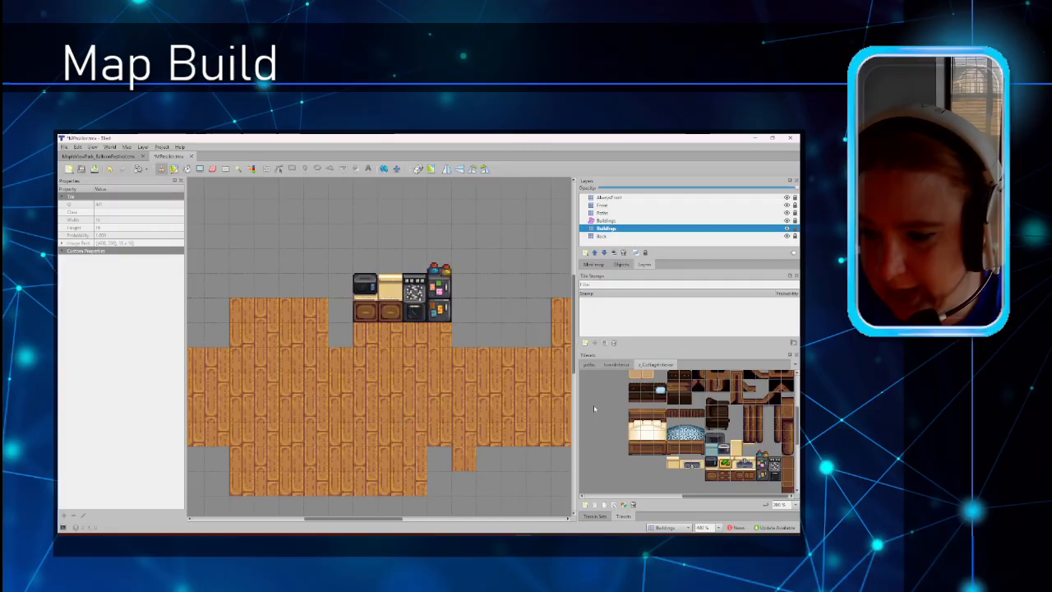
Place the two-tile sink countertop on the Front layer over the wooden floor just below the kitchen alcove.
{"action": "scroll", "coordinate": [645, 415], "scroll_direction": "down", "scroll_amount": 2}
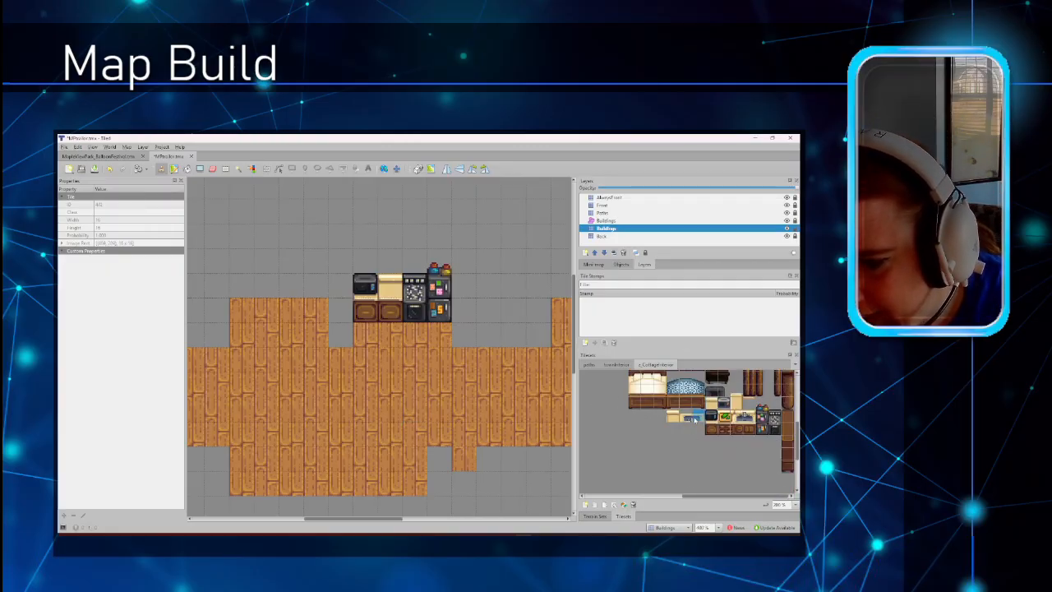
{"action": "left_click", "coordinate": [689, 419]}
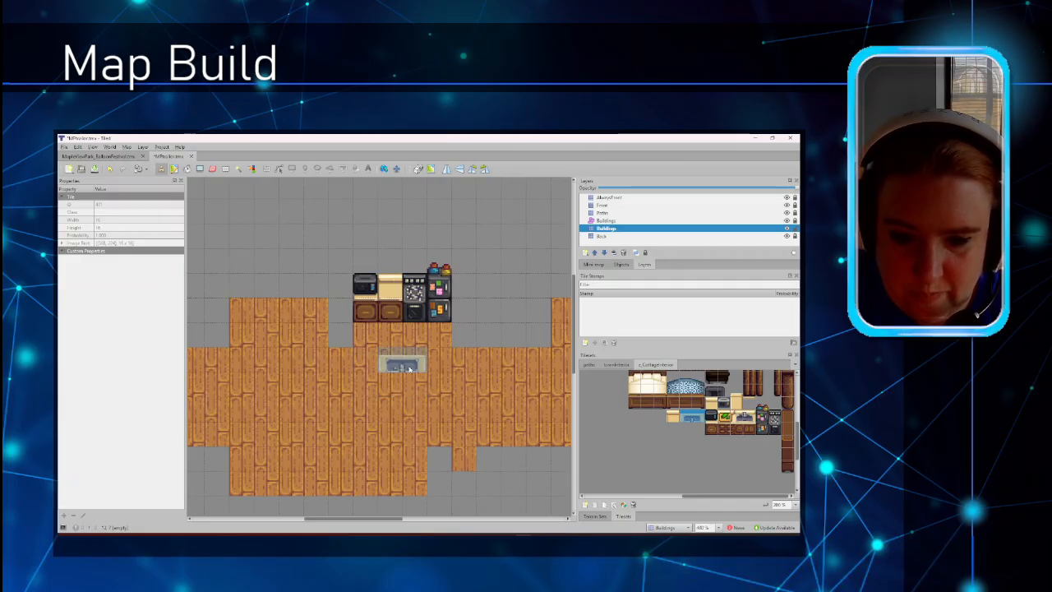
{"action": "left_click", "coordinate": [639, 206]}
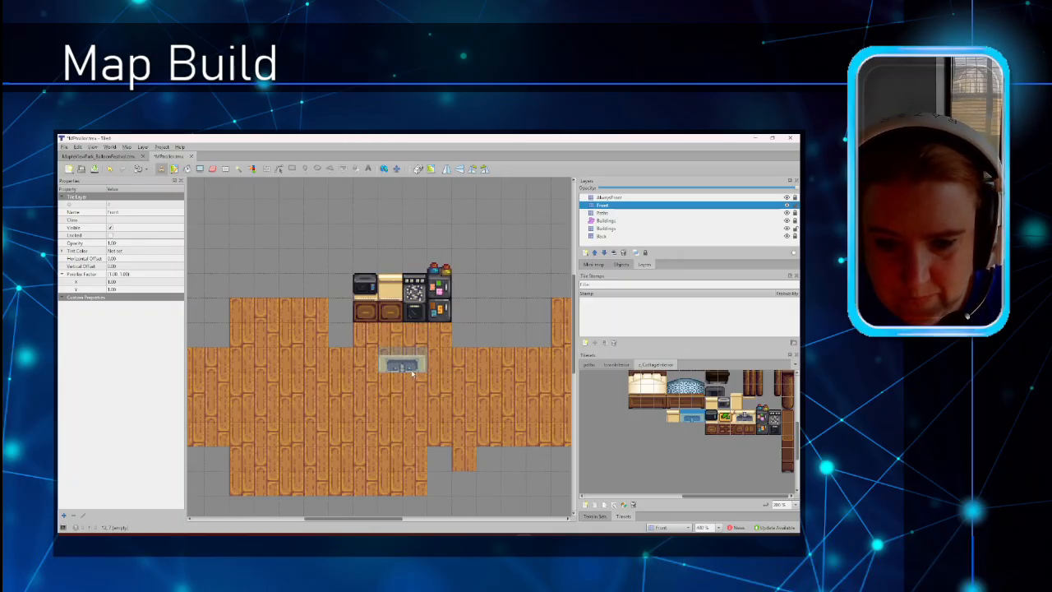
{"action": "left_click", "coordinate": [413, 372]}
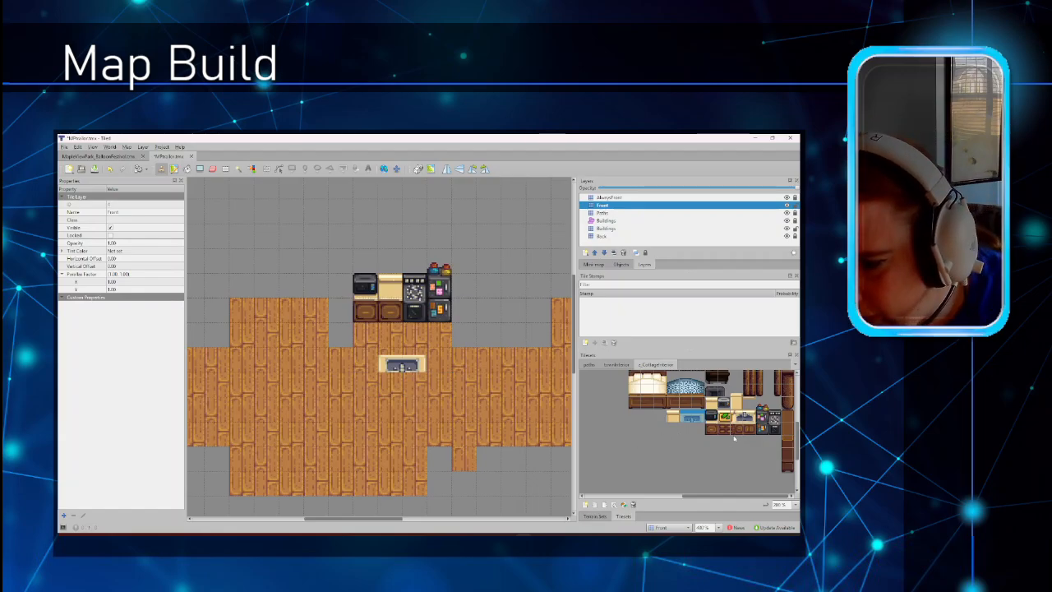
Place a cabinet front on the Buildings layer under the sink's left half and its horizontally flipped copy under the right half.
{"action": "left_click", "coordinate": [692, 416]}
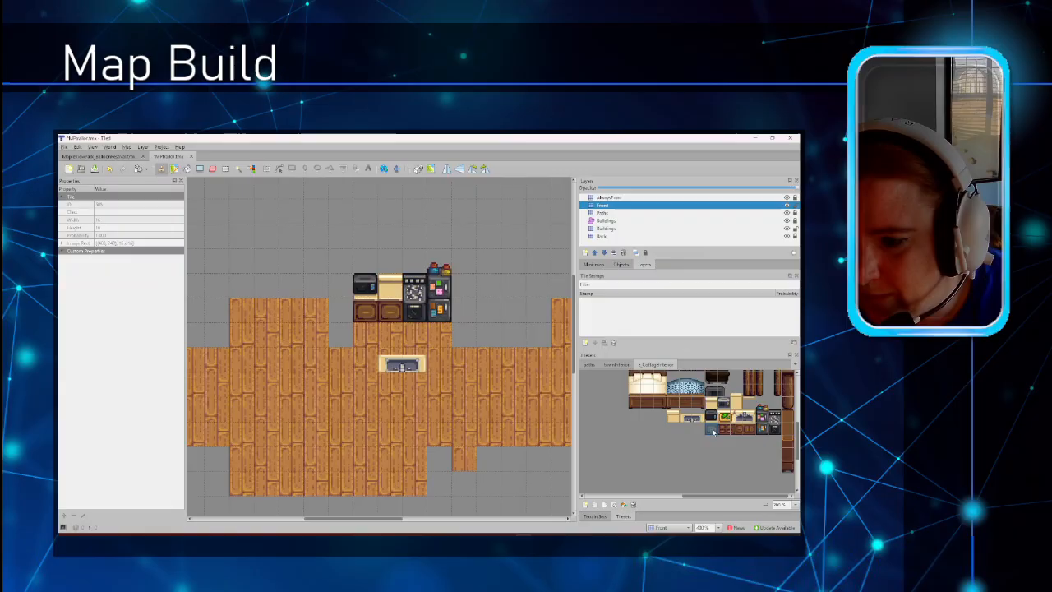
{"action": "left_click", "coordinate": [608, 228]}
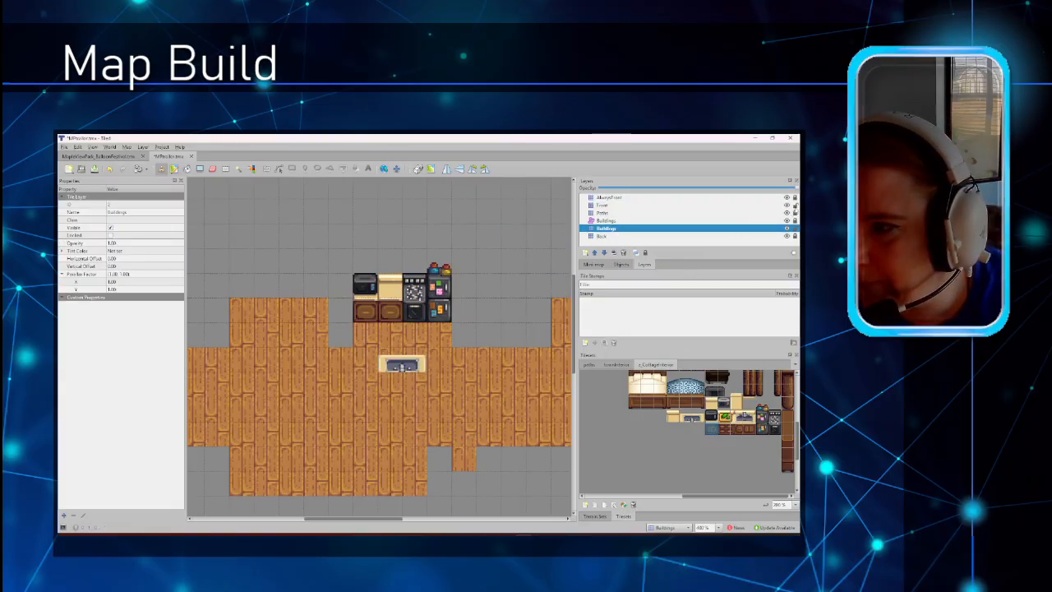
{"action": "left_click", "coordinate": [383, 378]}
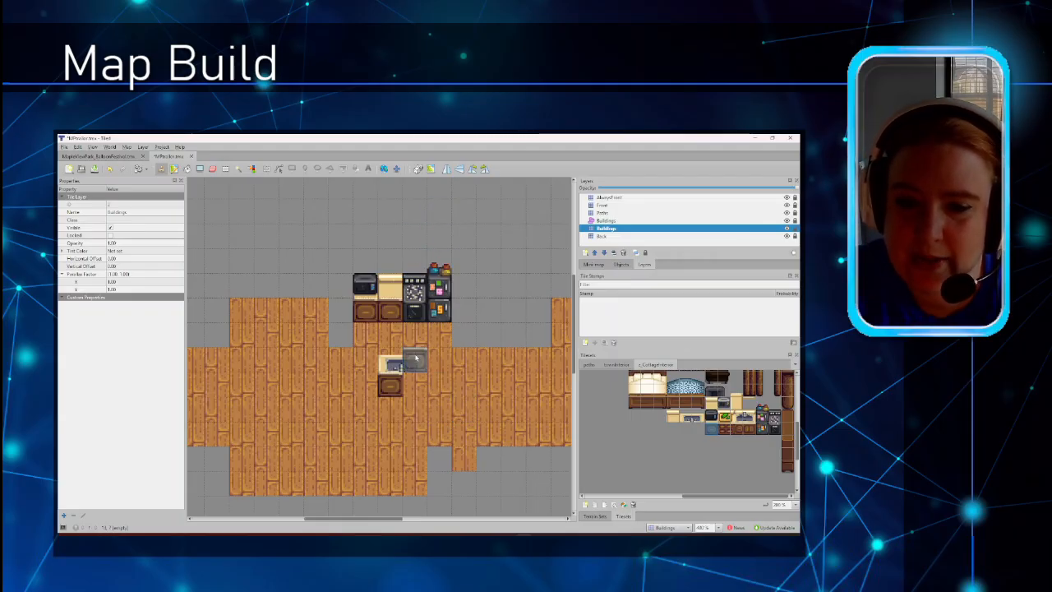
{"action": "left_click", "coordinate": [420, 281]}
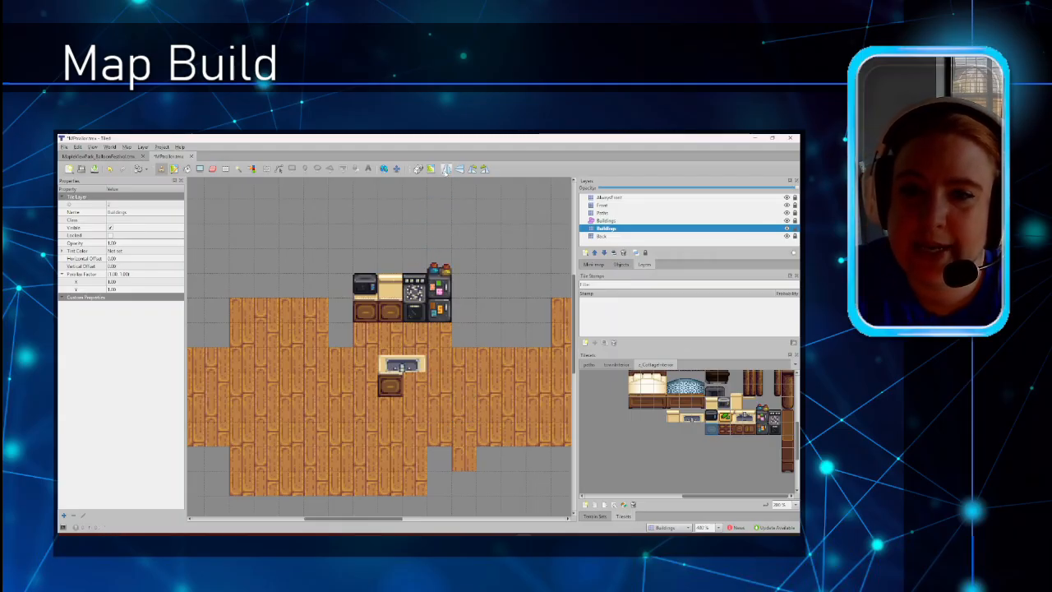
{"action": "left_click", "coordinate": [446, 172]}
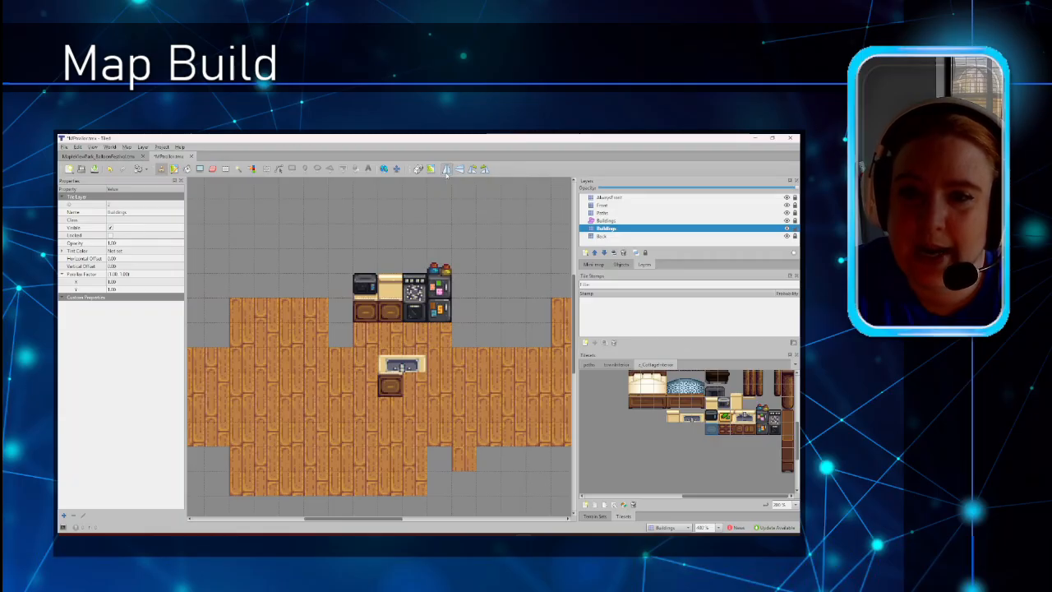
{"action": "left_click", "coordinate": [418, 390]}
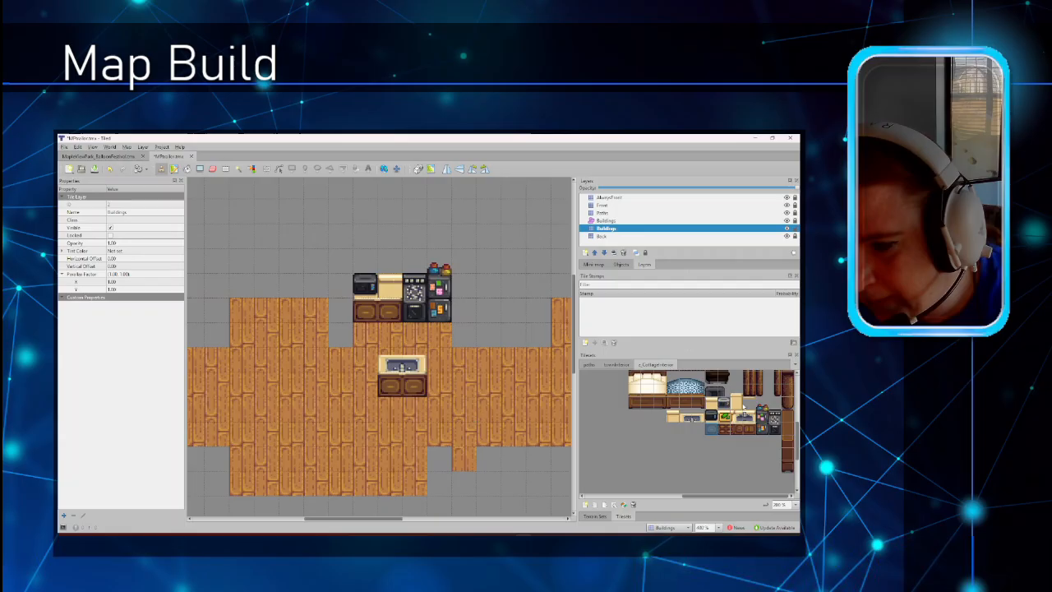
{"action": "left_click", "coordinate": [711, 406]}
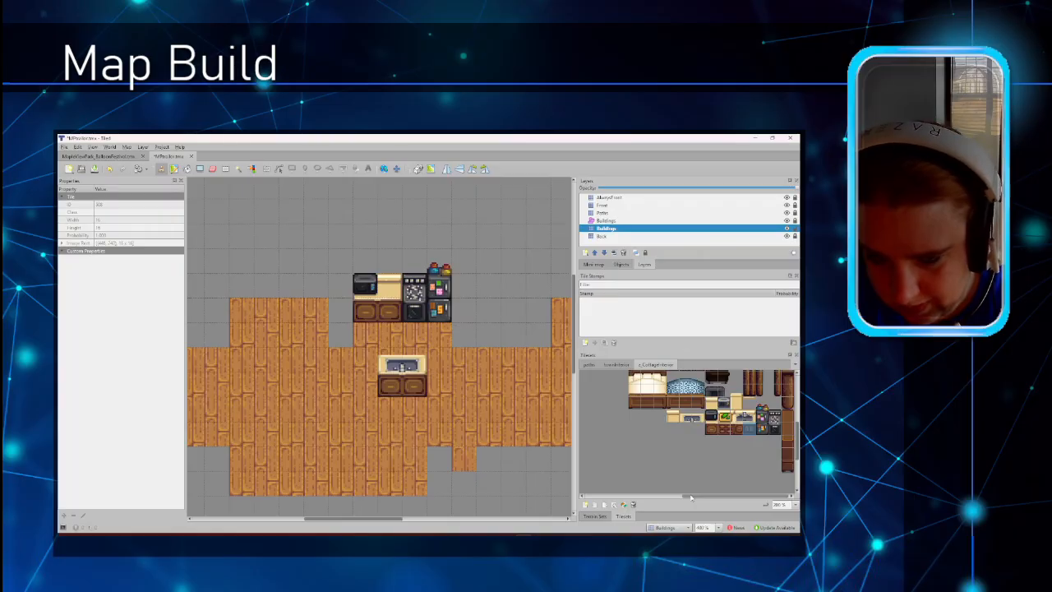
{"action": "mouse_move", "coordinate": [369, 521]}
{"action": "left_mouse_down"}
{"action": "mouse_move", "coordinate": [404, 523]}
{"action": "mouse_move", "coordinate": [362, 524]}
{"action": "left_mouse_up"}
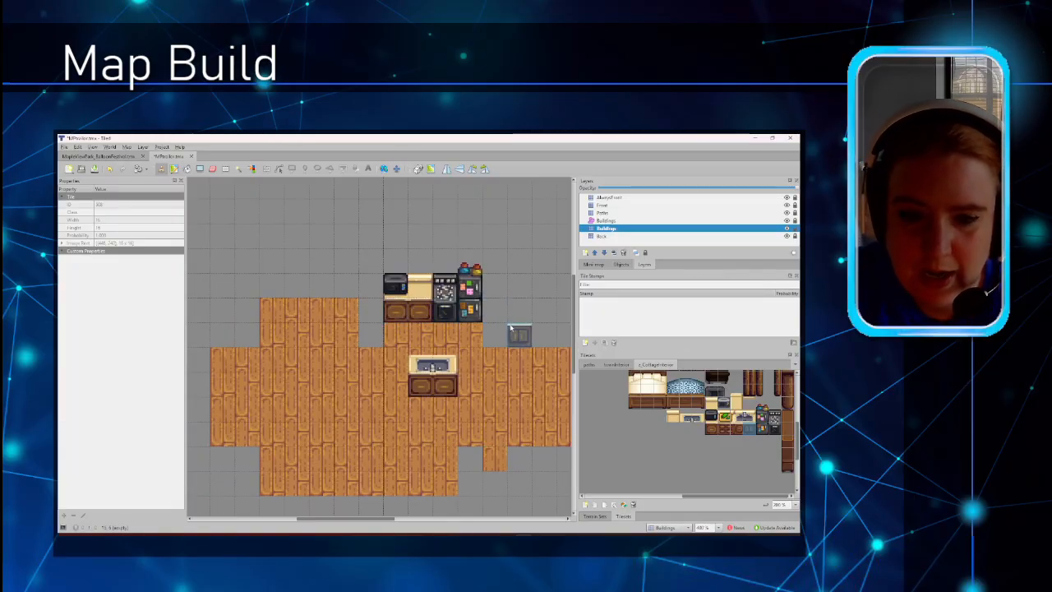
{"action": "scroll", "coordinate": [511, 328], "scroll_direction": "down", "scroll_amount": 1}
{"action": "scroll", "coordinate": [511, 328], "scroll_direction": "up", "scroll_amount": 1}
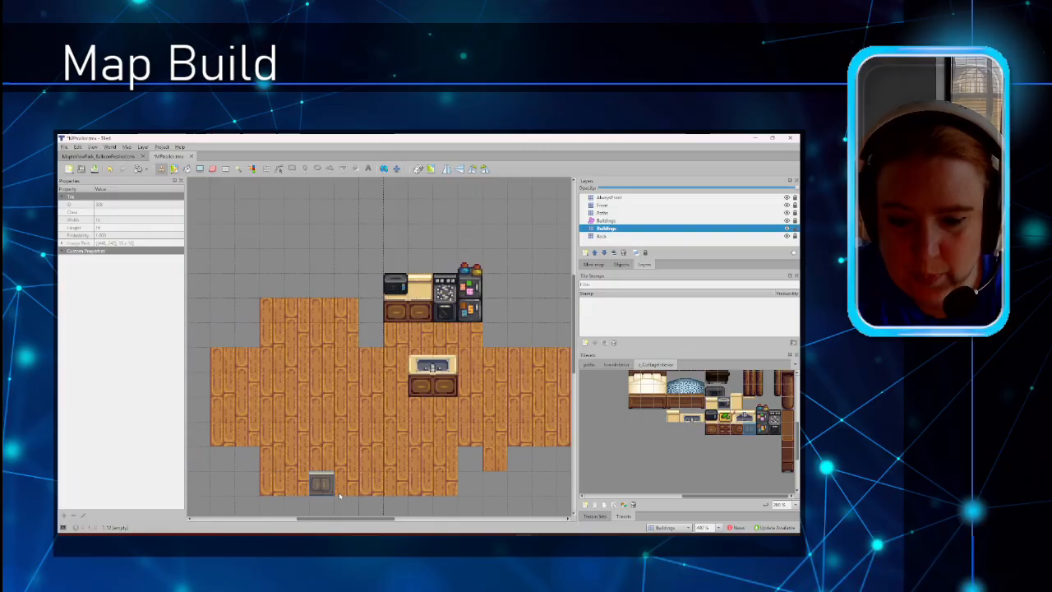
{"action": "mouse_move", "coordinate": [392, 520]}
{"action": "left_mouse_down"}
{"action": "mouse_move", "coordinate": [456, 519]}
{"action": "mouse_move", "coordinate": [400, 515]}
{"action": "left_mouse_up"}
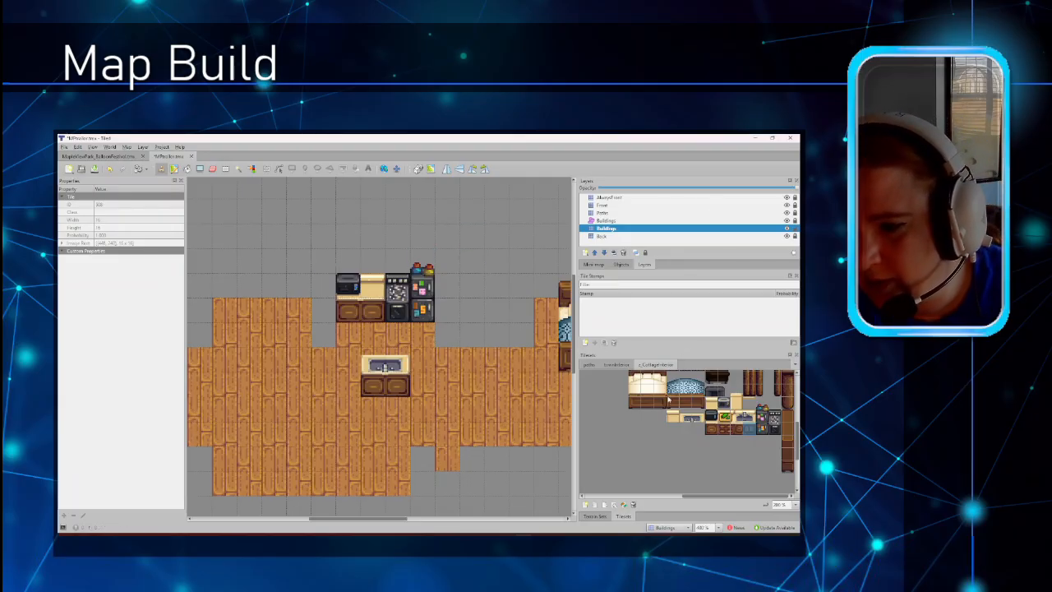
Paint solid black tiles on the Buildings layer along the floor's upper edge left of the kitchen and down the room's left side.
{"action": "scroll", "coordinate": [683, 463], "scroll_direction": "up", "scroll_amount": 5}
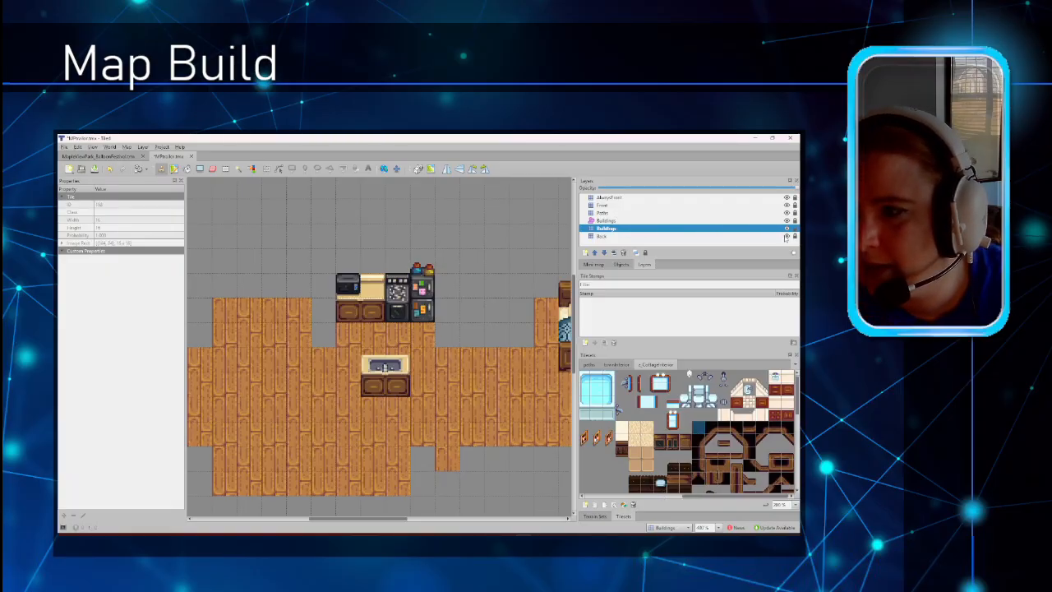
{"action": "mouse_move", "coordinate": [319, 335]}
{"action": "left_mouse_down"}
{"action": "mouse_move", "coordinate": [318, 289]}
{"action": "mouse_move", "coordinate": [220, 284]}
{"action": "left_mouse_up"}
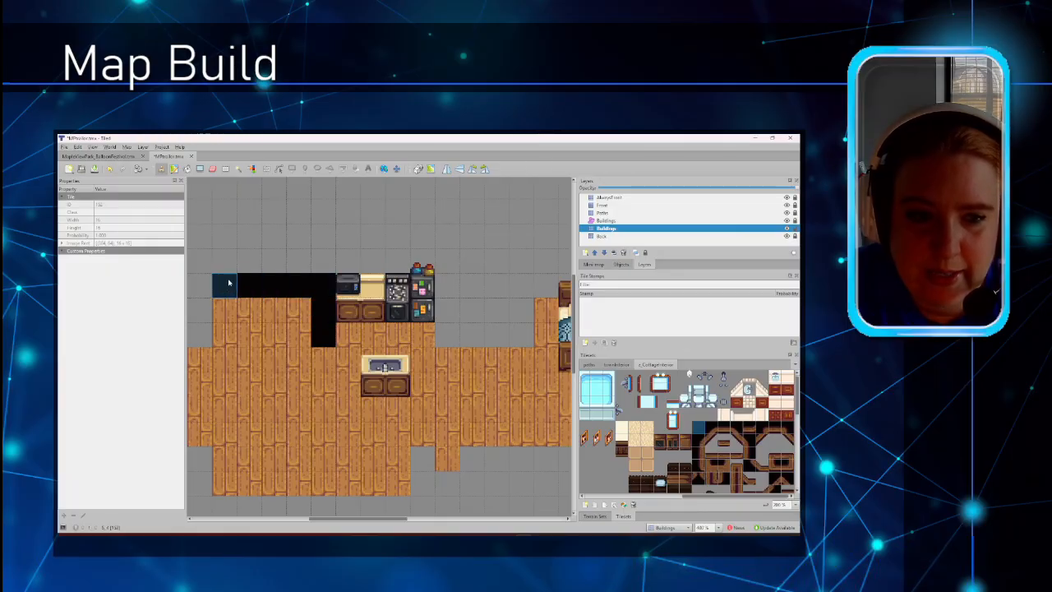
{"action": "left_click_drag", "start_coordinate": [384, 518], "coordinate": [346, 518]}
{"action": "mouse_move", "coordinate": [346, 336]}
{"action": "left_mouse_down"}
{"action": "mouse_move", "coordinate": [319, 335]}
{"action": "mouse_move", "coordinate": [320, 310]}
{"action": "mouse_move", "coordinate": [336, 318]}
{"action": "mouse_move", "coordinate": [345, 287]}
{"action": "left_mouse_up"}
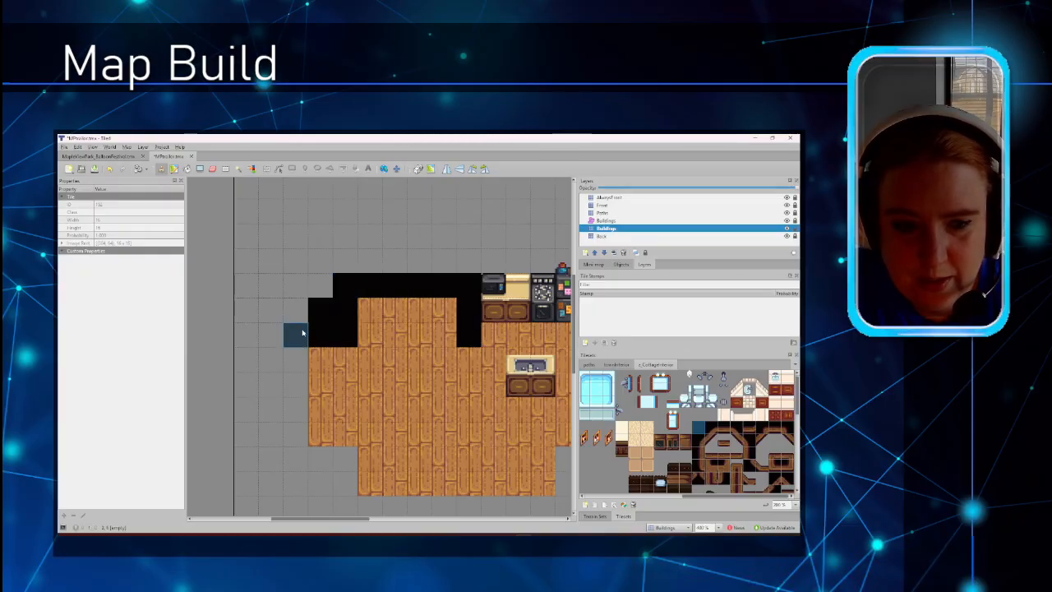
{"action": "mouse_move", "coordinate": [302, 332]}
{"action": "left_mouse_down"}
{"action": "mouse_move", "coordinate": [294, 435]}
{"action": "mouse_move", "coordinate": [294, 337]}
{"action": "mouse_move", "coordinate": [294, 347]}
{"action": "left_mouse_up"}
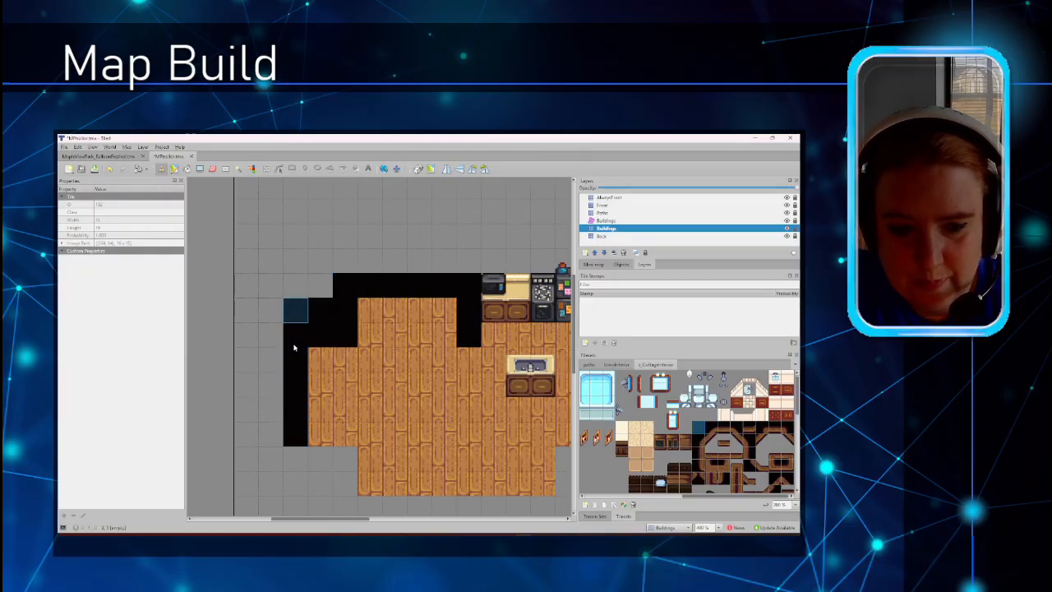
Continue the black border along the room's lower-left corner and lower edge, wrapping it around the one-tile doorway.
{"action": "left_click_drag", "start_coordinate": [294, 457], "coordinate": [346, 459]}
{"action": "scroll", "coordinate": [339, 349], "scroll_direction": "down", "scroll_amount": 3}
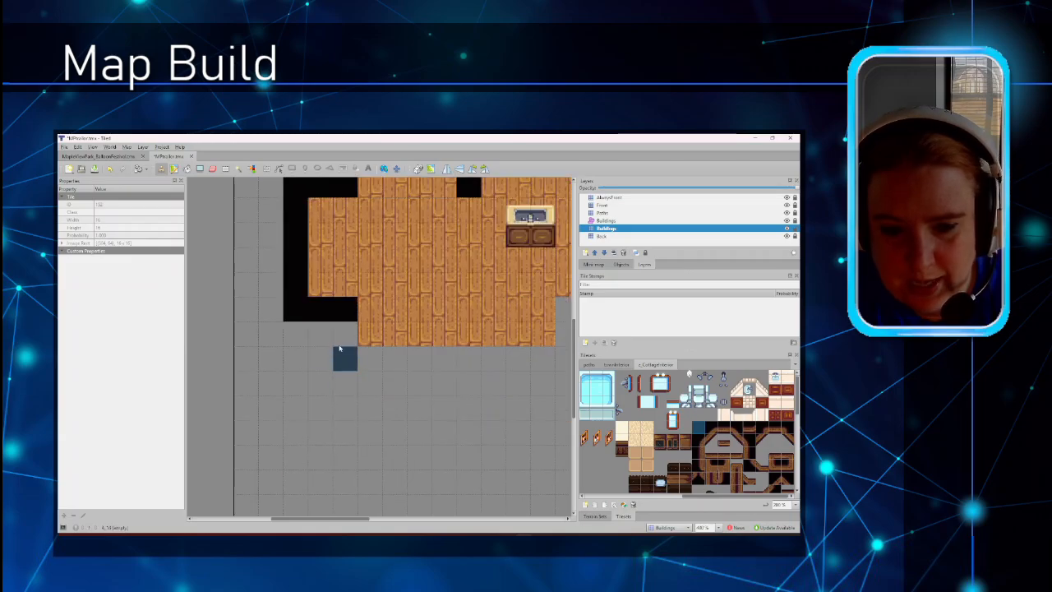
{"action": "left_click", "coordinate": [342, 351]}
{"action": "left_click_drag", "start_coordinate": [344, 354], "coordinate": [538, 364]}
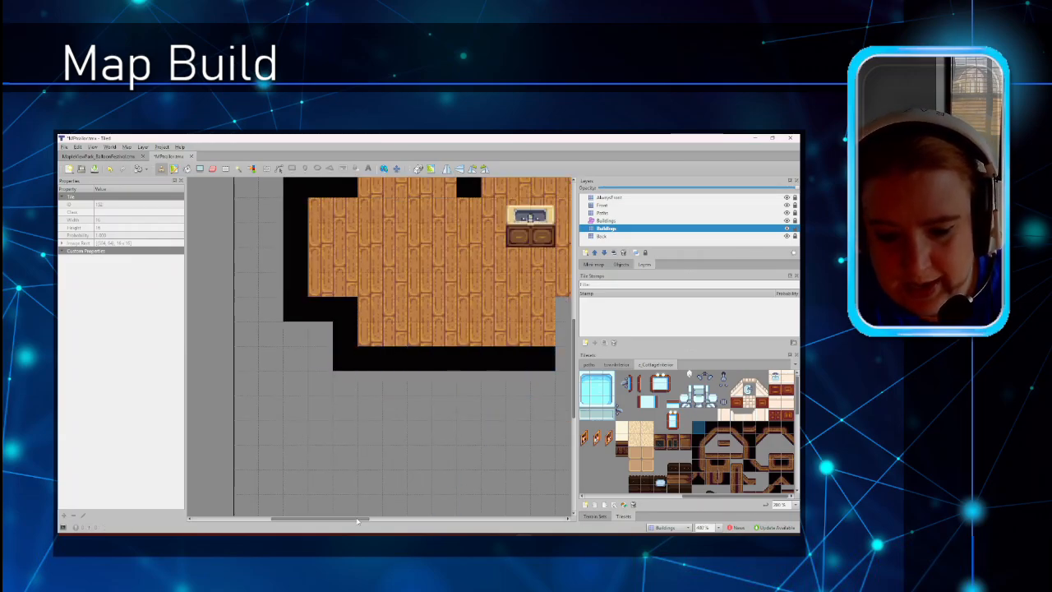
{"action": "left_click_drag", "start_coordinate": [358, 520], "coordinate": [409, 520]}
{"action": "mouse_move", "coordinate": [368, 333]}
{"action": "left_mouse_down"}
{"action": "mouse_move", "coordinate": [368, 305]}
{"action": "mouse_move", "coordinate": [365, 360]}
{"action": "mouse_move", "coordinate": [393, 333]}
{"action": "mouse_move", "coordinate": [417, 337]}
{"action": "left_mouse_up"}
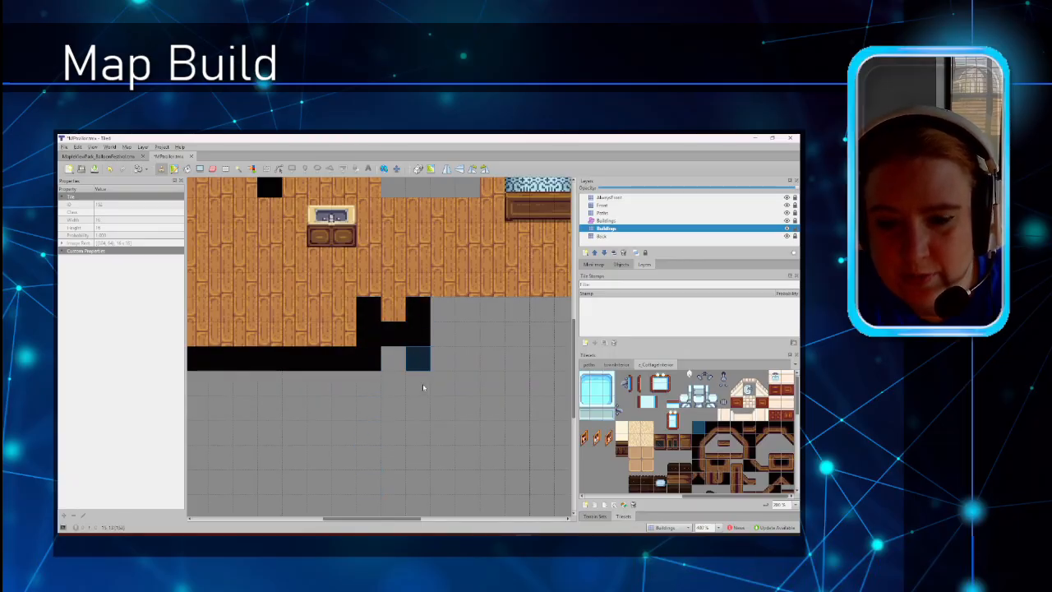
Extend the black border along the lower edge right of the doorway and up the room's right side.
{"action": "scroll", "coordinate": [423, 387], "scroll_direction": "up", "scroll_amount": 3}
{"action": "left_click_drag", "start_coordinate": [416, 521], "coordinate": [433, 521]}
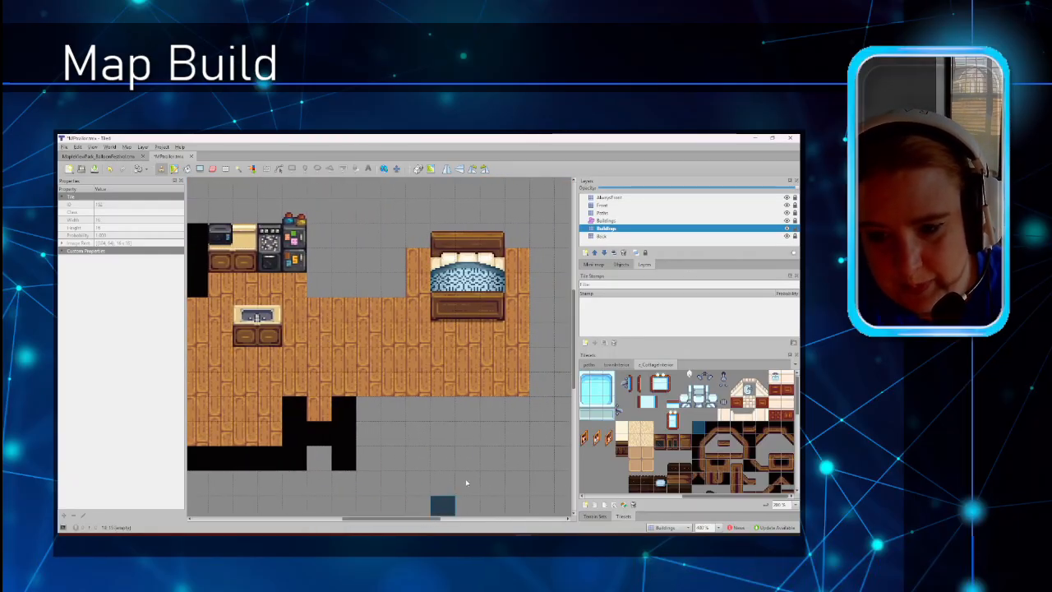
{"action": "left_click_drag", "start_coordinate": [509, 408], "coordinate": [375, 411]}
{"action": "left_click", "coordinate": [375, 411]}
{"action": "left_click_drag", "start_coordinate": [541, 260], "coordinate": [542, 411]}
{"action": "left_click", "coordinate": [542, 236]}
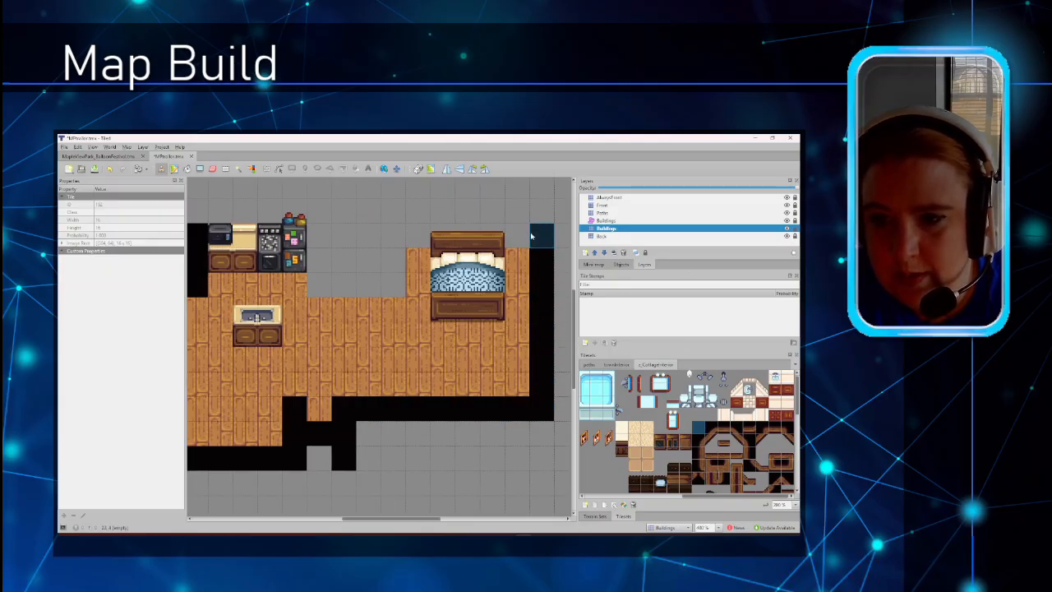
Close the black border above the bed alcove, along the wall between bed and kitchen, and across the top of the kitchen alcove.
{"action": "left_click", "coordinate": [517, 236]}
{"action": "mouse_move", "coordinate": [545, 214]}
{"action": "left_mouse_down"}
{"action": "mouse_move", "coordinate": [435, 212]}
{"action": "mouse_move", "coordinate": [416, 234]}
{"action": "mouse_move", "coordinate": [409, 224]}
{"action": "mouse_move", "coordinate": [394, 279]}
{"action": "mouse_move", "coordinate": [394, 239]}
{"action": "mouse_move", "coordinate": [394, 286]}
{"action": "mouse_move", "coordinate": [336, 286]}
{"action": "mouse_move", "coordinate": [320, 261]}
{"action": "mouse_move", "coordinate": [319, 215]}
{"action": "left_mouse_up"}
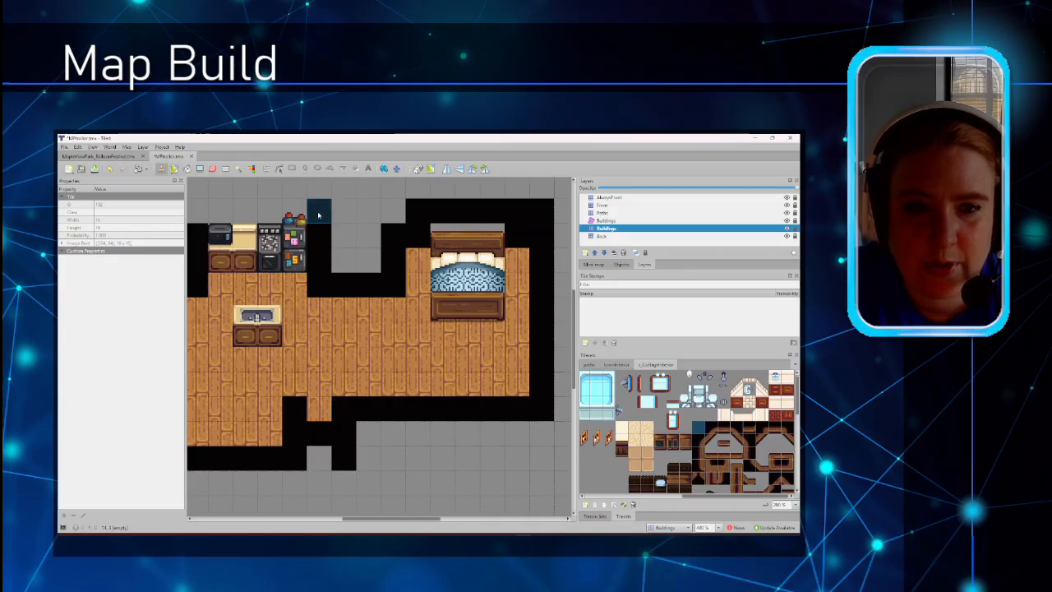
{"action": "scroll", "coordinate": [320, 234], "scroll_direction": "up", "scroll_amount": 2}
{"action": "left_click_drag", "start_coordinate": [321, 238], "coordinate": [198, 243]}
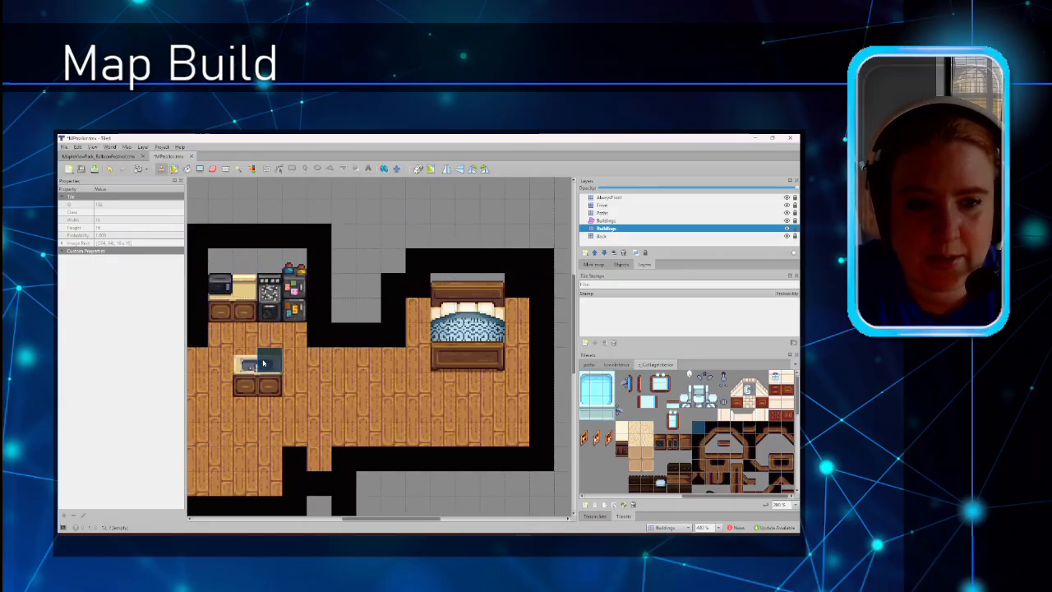
{"action": "right_click", "coordinate": [301, 385]}
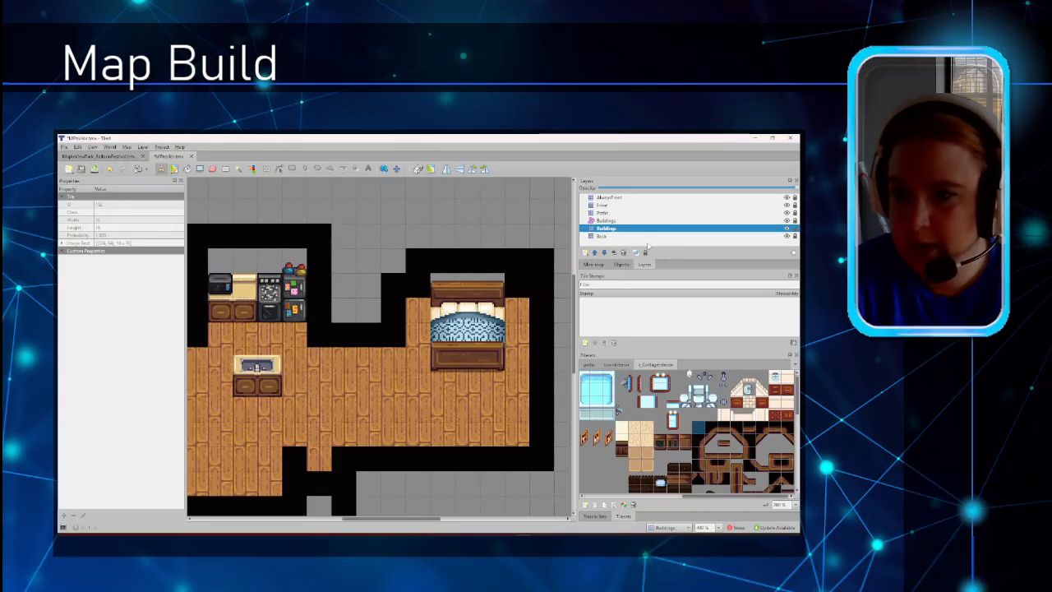
Hide and show the Buildings tile layer to compare the map with and without its black border and furniture bases.
{"action": "left_click", "coordinate": [786, 229]}
{"action": "left_click", "coordinate": [786, 229]}
{"action": "left_click", "coordinate": [786, 229]}
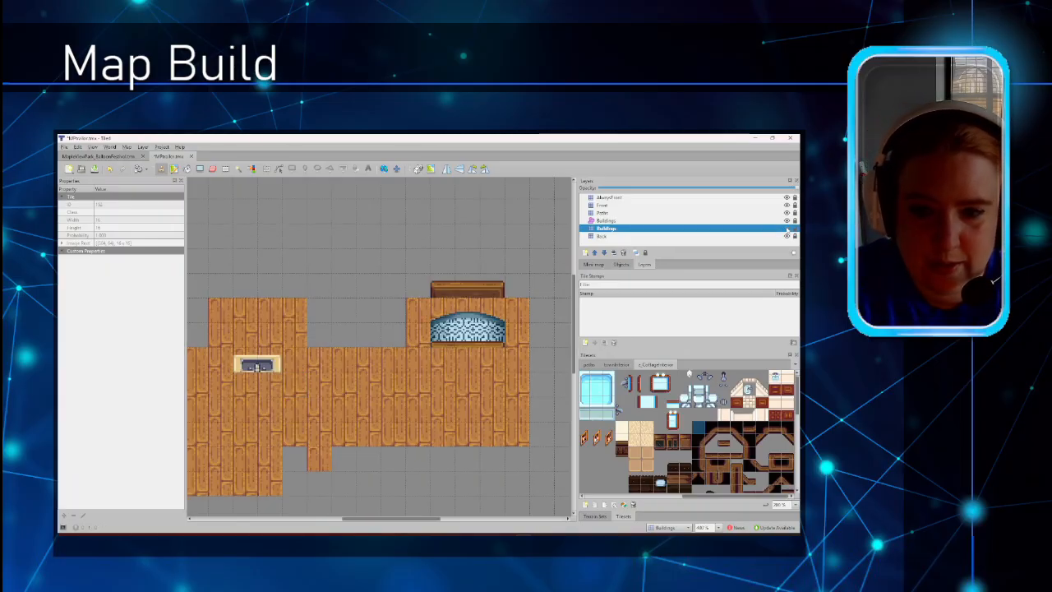
{"action": "left_click", "coordinate": [787, 229]}
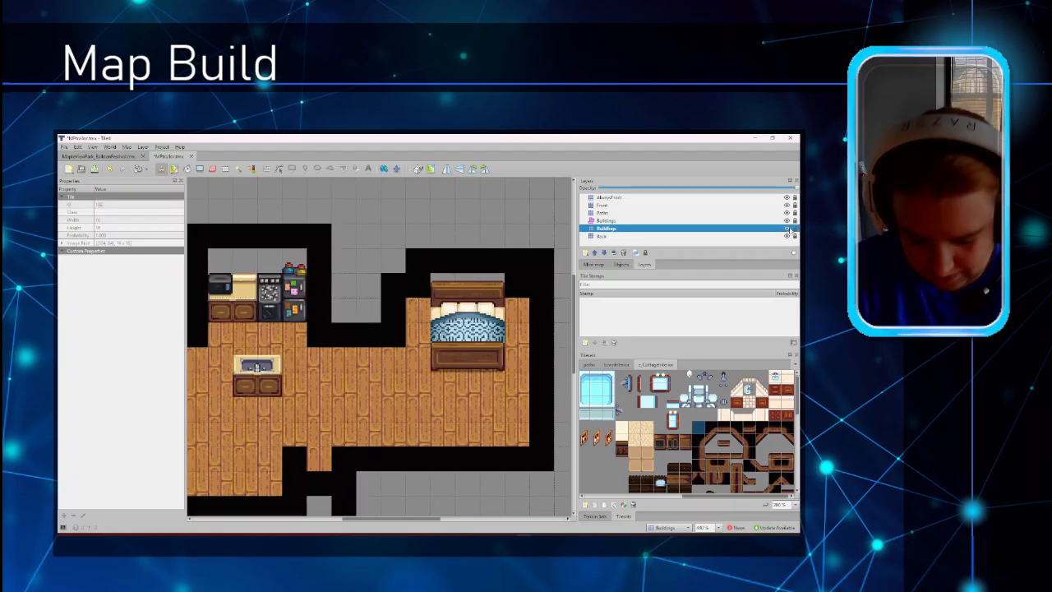
Start resizing the map, reducing its width to 26 tiles and its height to 16 tiles.
{"action": "key", "text": "ctrl+minus"}
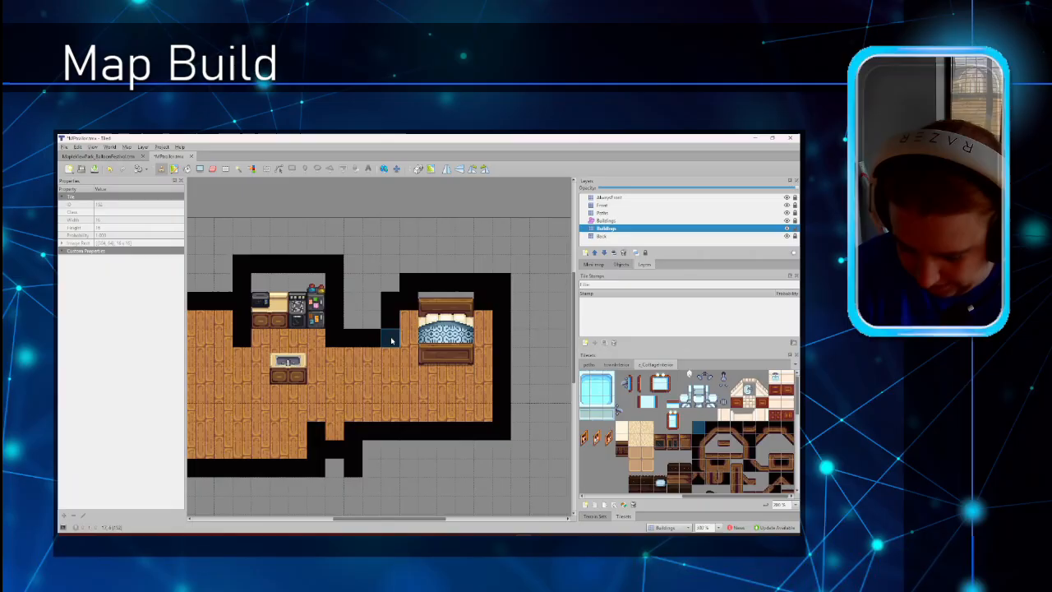
{"action": "scroll", "coordinate": [389, 345], "scroll_direction": "down", "scroll_amount": 1, "text": "ctrl"}
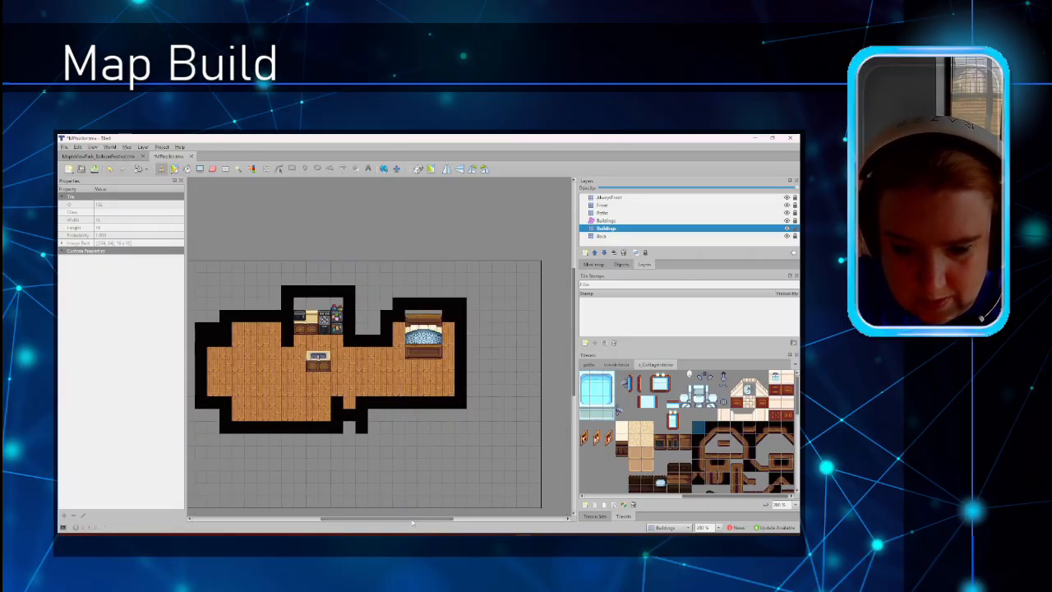
{"action": "left_click_drag", "start_coordinate": [412, 520], "coordinate": [398, 520]}
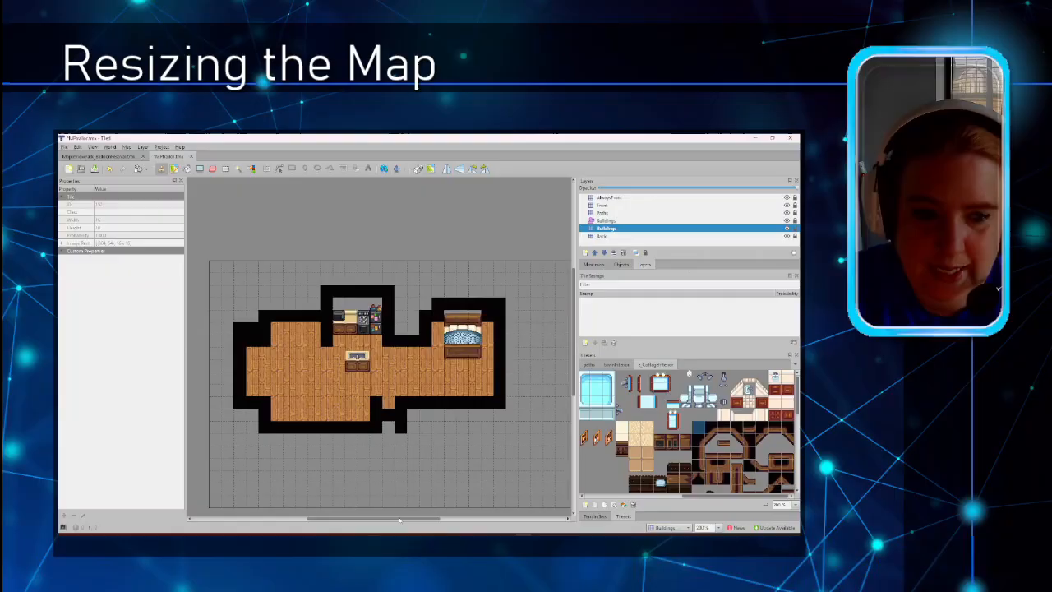
{"action": "left_click", "coordinate": [127, 146]}
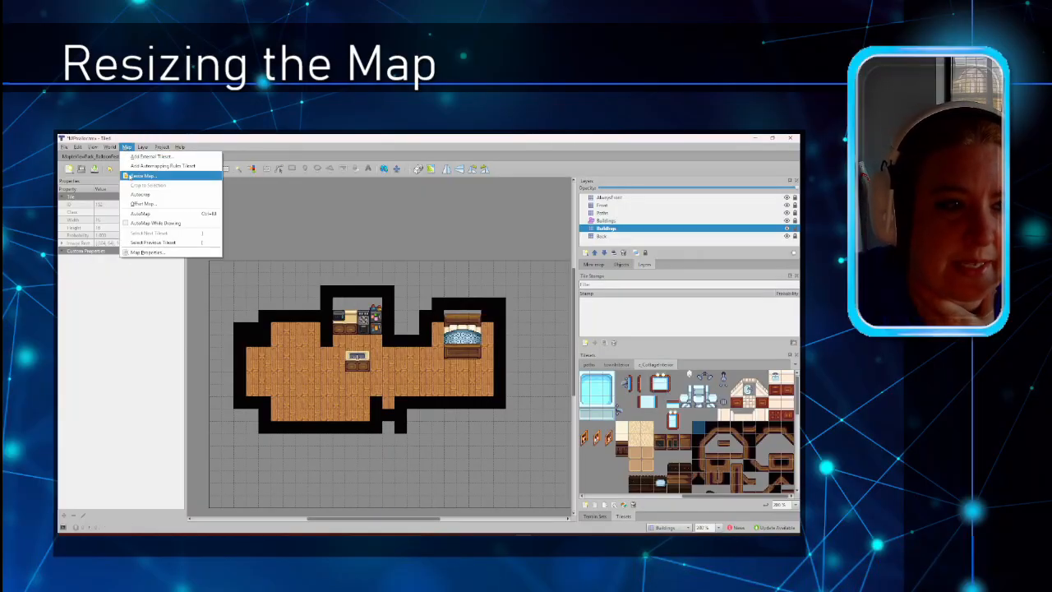
{"action": "left_click", "coordinate": [142, 175]}
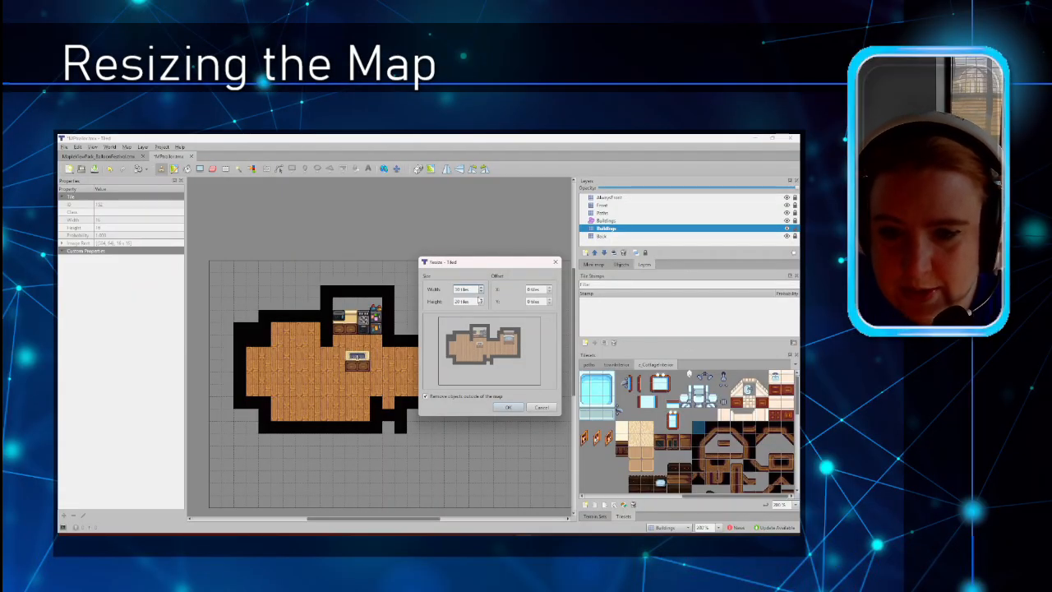
{"action": "left_click", "coordinate": [482, 292]}
{"action": "left_click", "coordinate": [481, 292]}
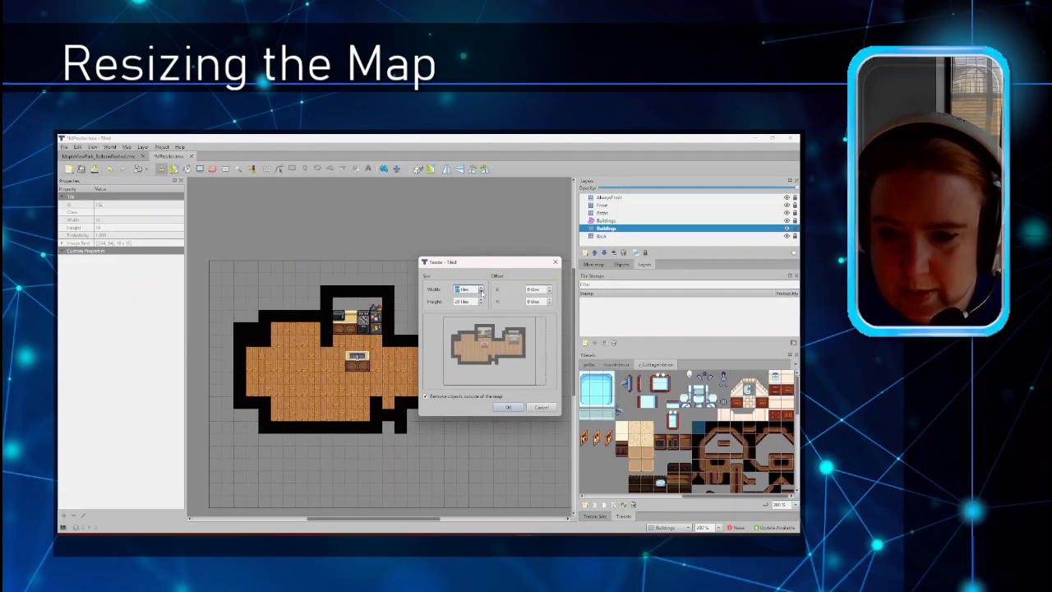
{"action": "left_click", "coordinate": [482, 292]}
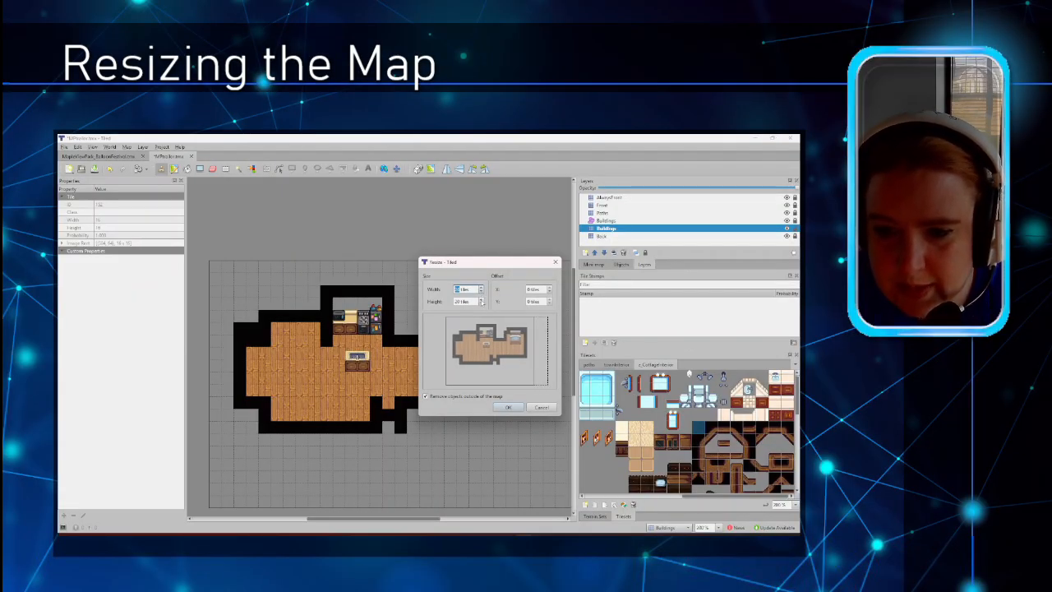
{"action": "left_click", "coordinate": [482, 304]}
{"action": "left_click", "coordinate": [481, 304]}
{"action": "left_click", "coordinate": [482, 304]}
{"action": "left_click", "coordinate": [481, 304]}
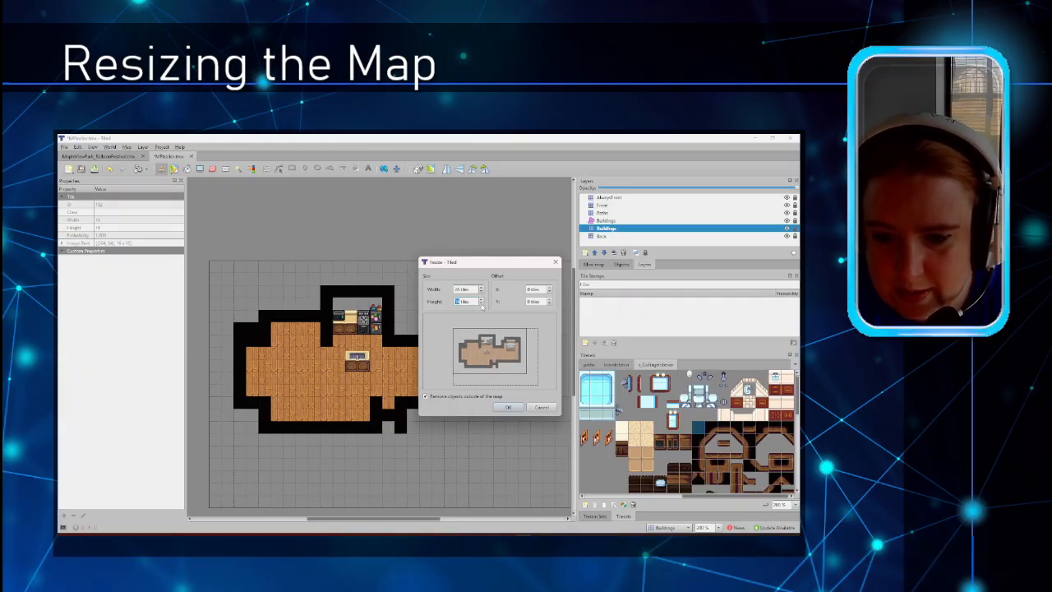
Set the resize's vertical offset to -1 tile and the height to 14 tiles, and apply the resize.
{"action": "mouse_move", "coordinate": [499, 362]}
{"action": "left_mouse_down"}
{"action": "mouse_move", "coordinate": [506, 350]}
{"action": "mouse_move", "coordinate": [491, 365]}
{"action": "mouse_move", "coordinate": [500, 358]}
{"action": "left_mouse_up"}
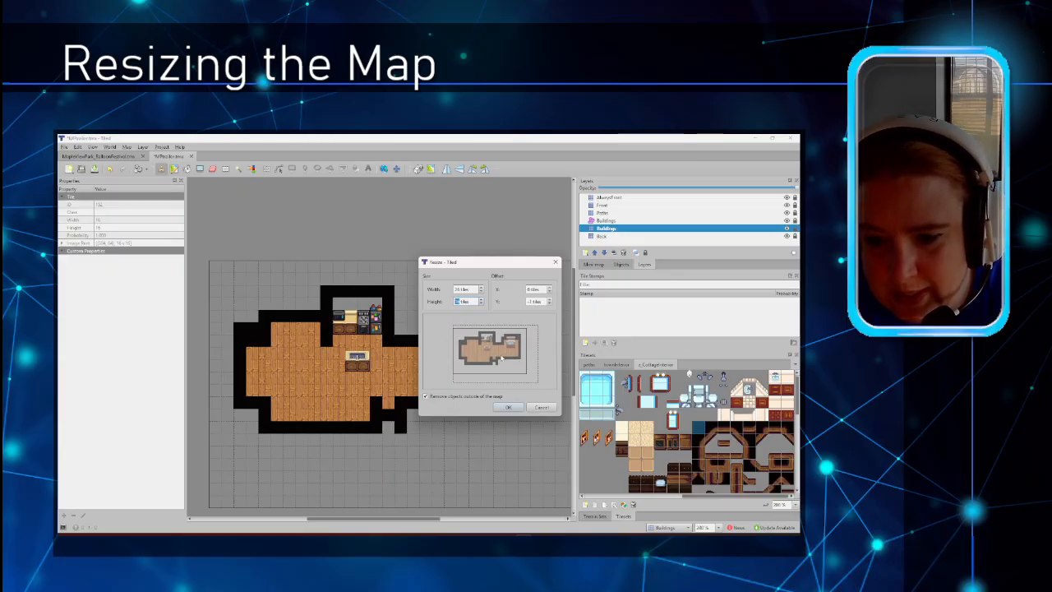
{"action": "left_click", "coordinate": [482, 304]}
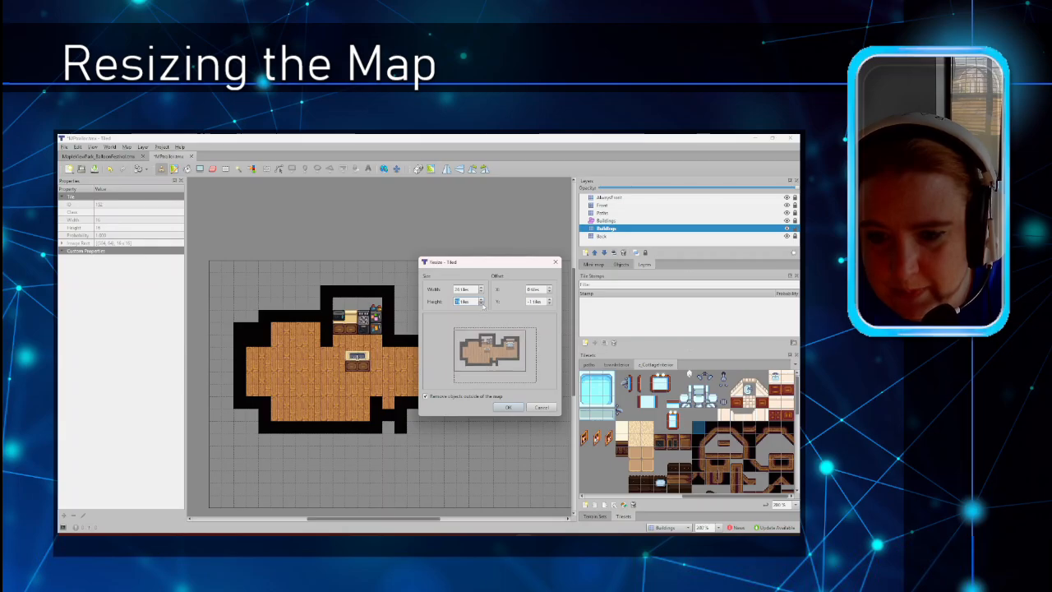
{"action": "left_click", "coordinate": [481, 304]}
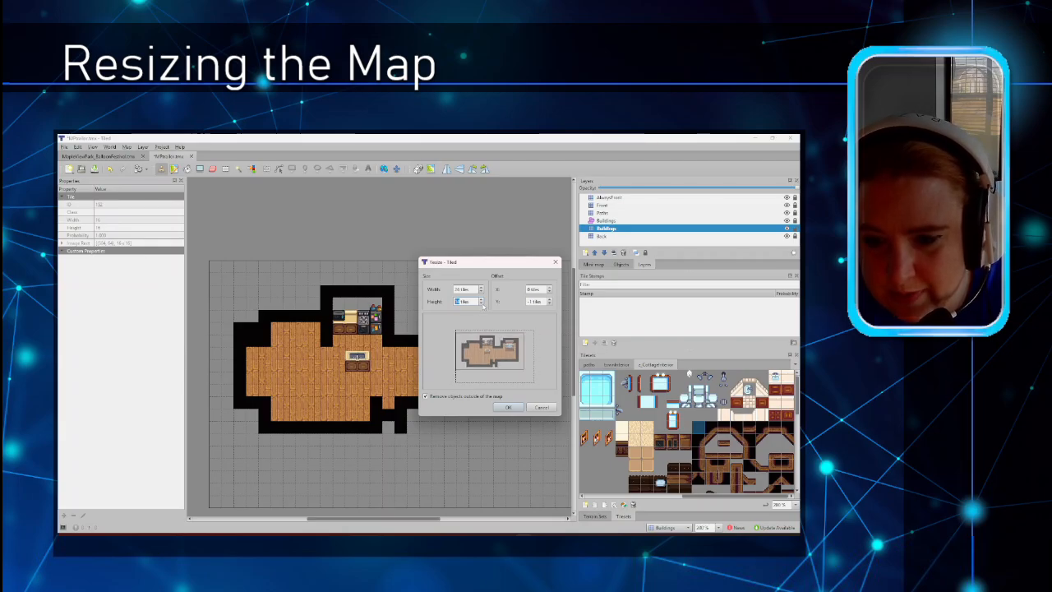
{"action": "left_click", "coordinate": [507, 408]}
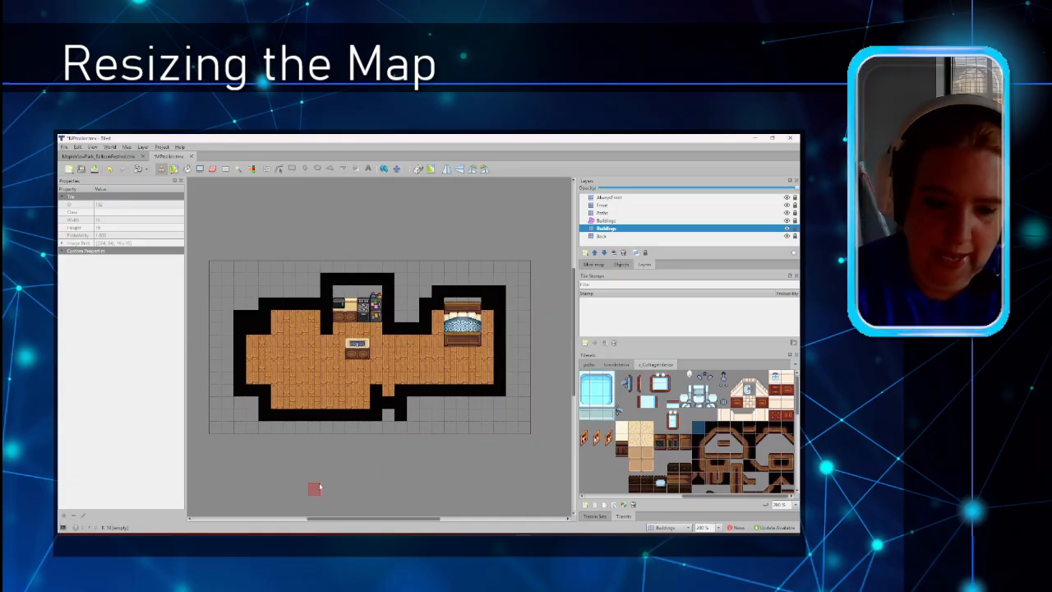
Place the dark wooden cabinet, three tiles wide and two tall, against the upper wall just left of the kitchen alcove.
{"action": "key", "text": "ctrl+equal"}
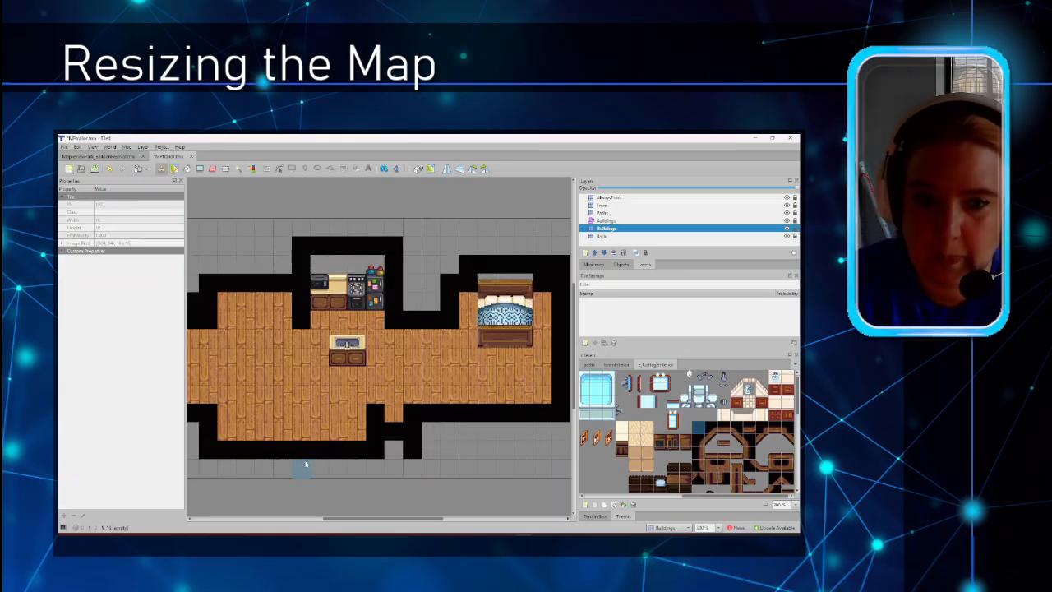
{"action": "left_click_drag", "start_coordinate": [431, 520], "coordinate": [409, 519]}
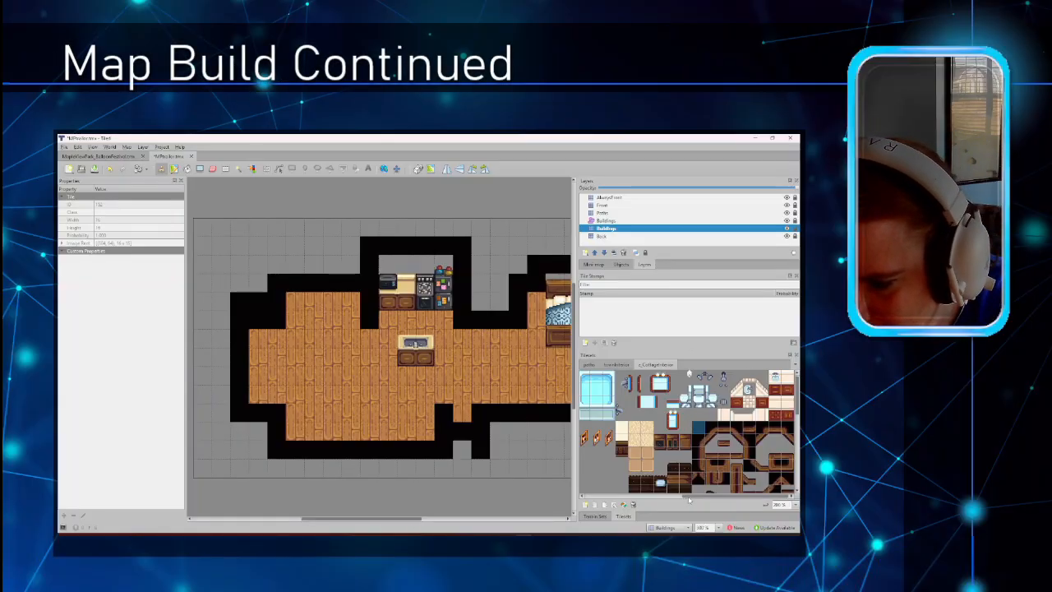
{"action": "scroll", "coordinate": [715, 452], "scroll_direction": "down", "scroll_amount": 2}
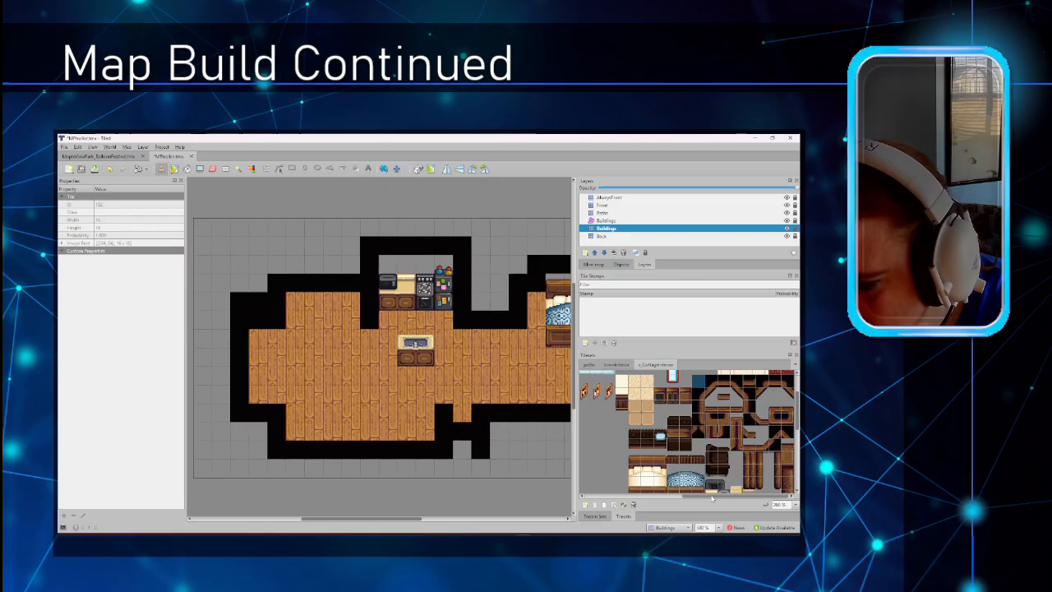
{"action": "scroll", "coordinate": [721, 454], "scroll_direction": "down", "scroll_amount": 2}
{"action": "left_click_drag", "start_coordinate": [662, 398], "coordinate": [637, 397]}
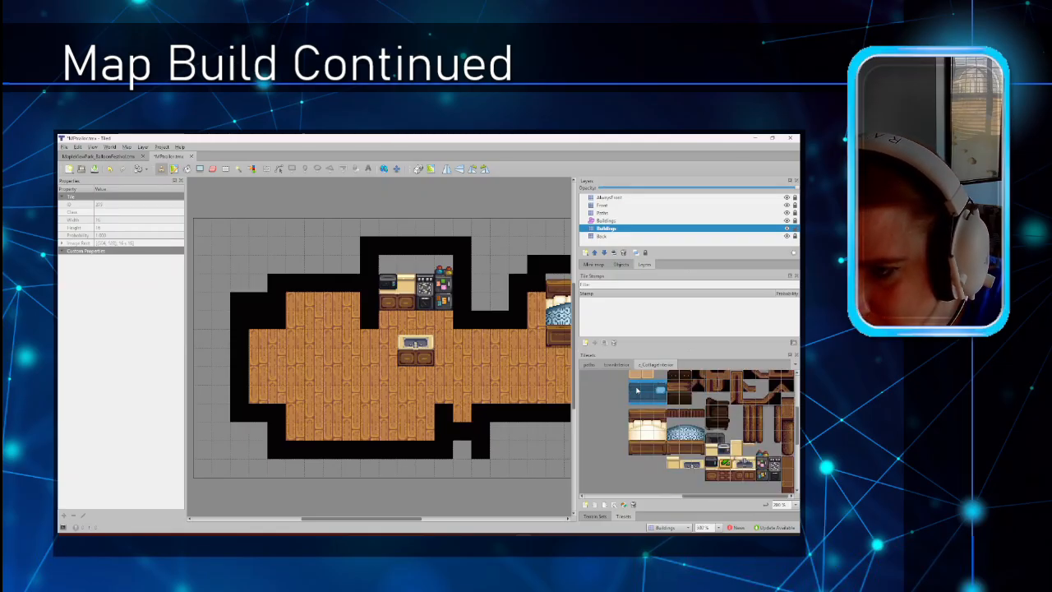
{"action": "left_click", "coordinate": [335, 311]}
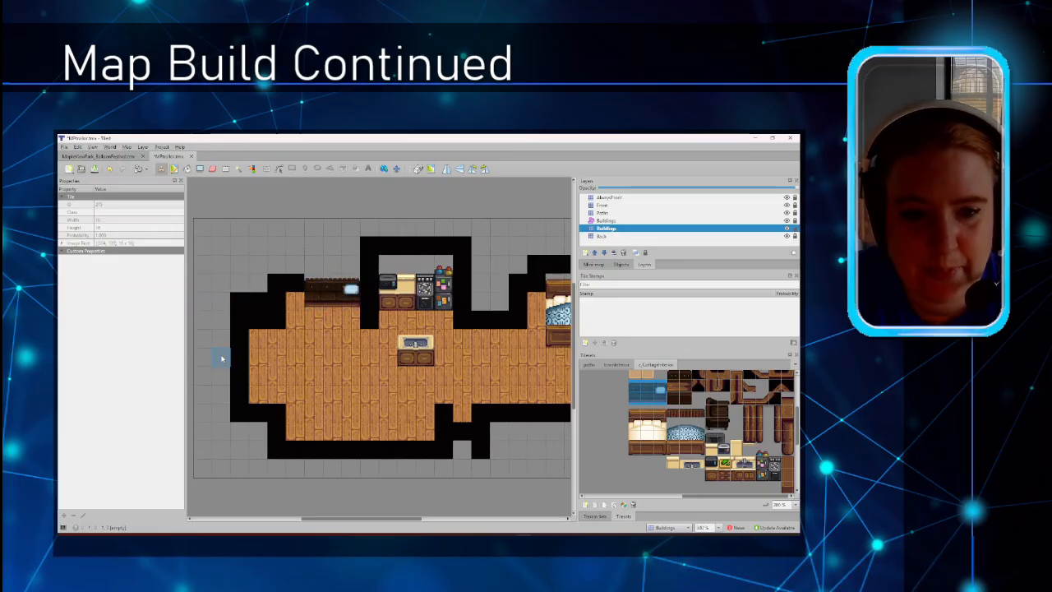
Cut the black border around the room's left end and paste it one tile further right, beside the dark cabinet.
{"action": "left_click", "coordinate": [226, 169]}
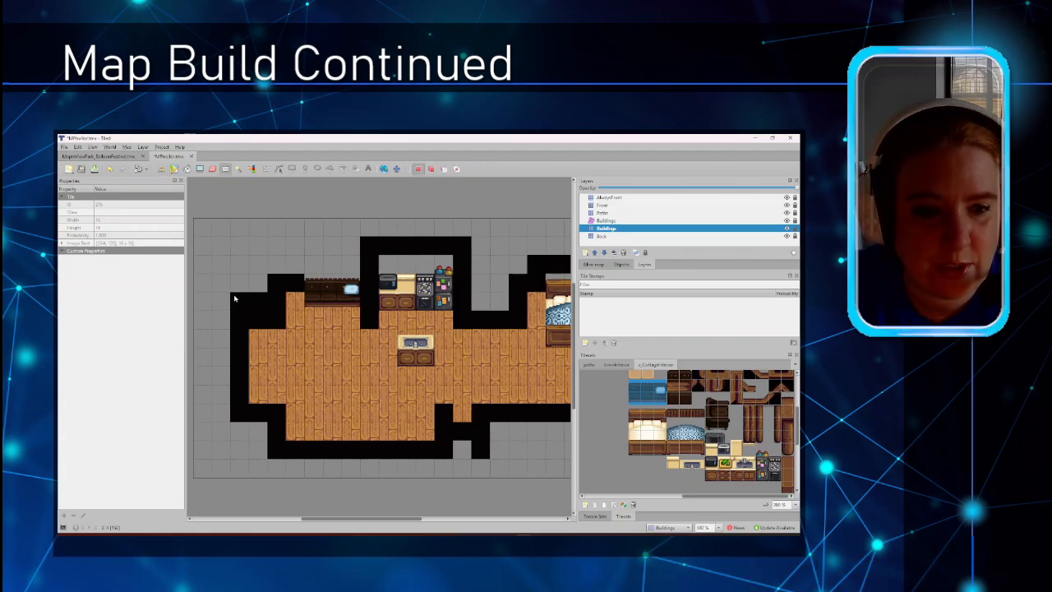
{"action": "left_click_drag", "start_coordinate": [234, 296], "coordinate": [275, 479]}
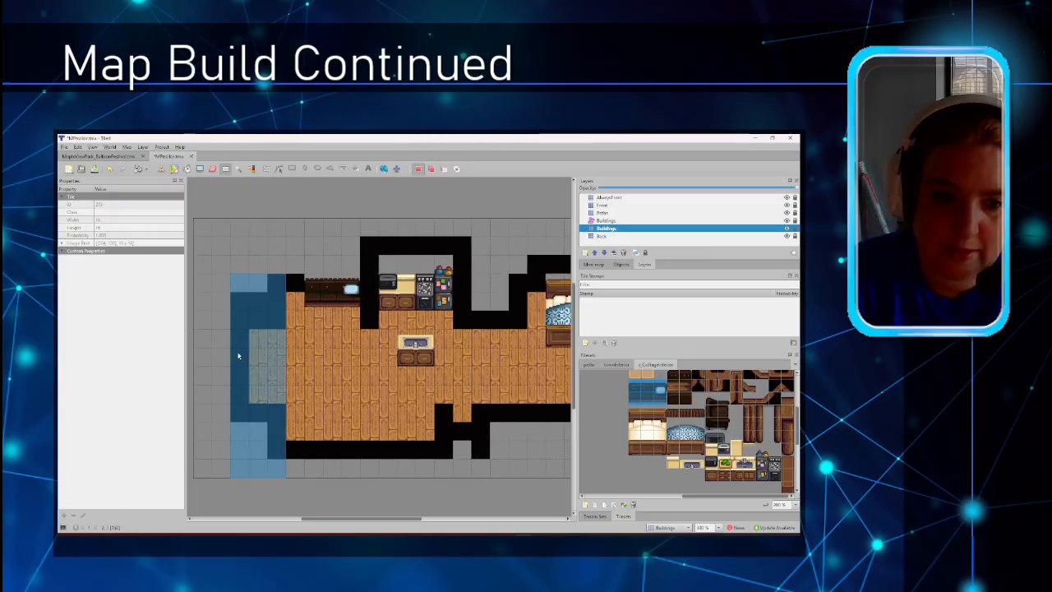
{"action": "key", "text": "Delete"}
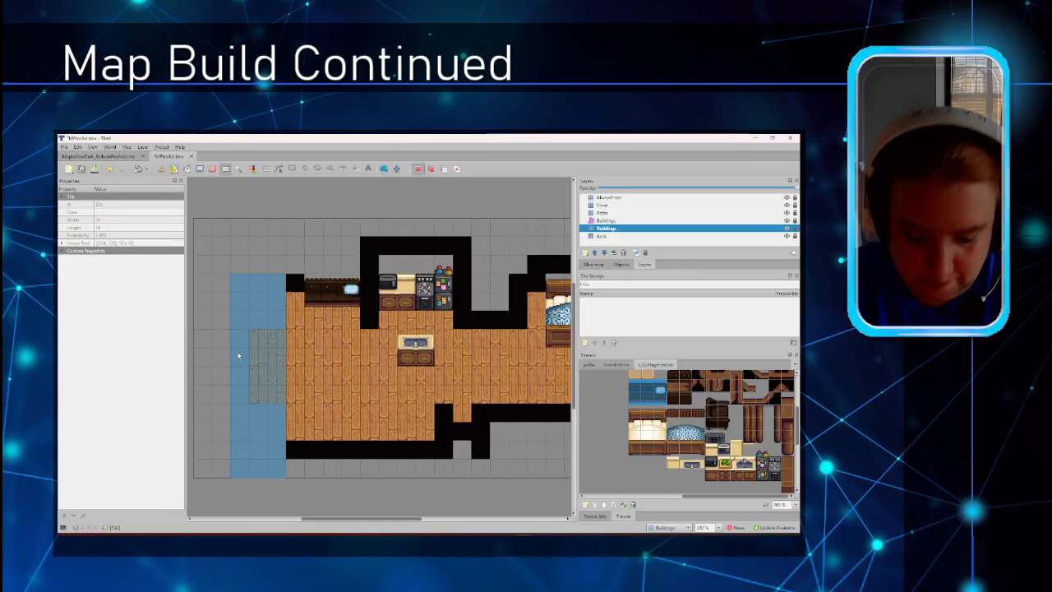
{"action": "key", "text": "ctrl+v"}
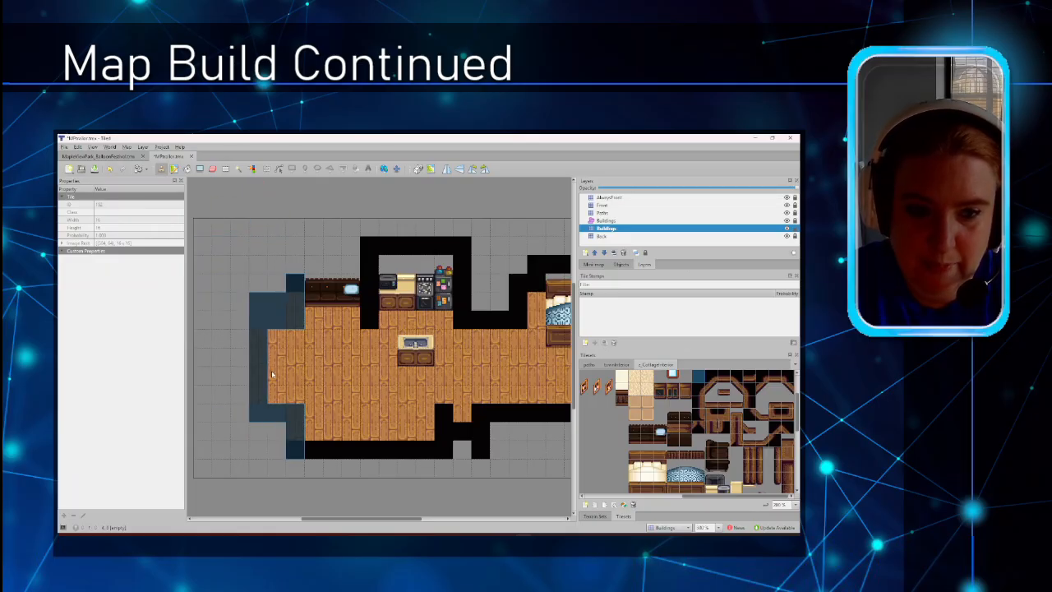
{"action": "left_click", "coordinate": [272, 374]}
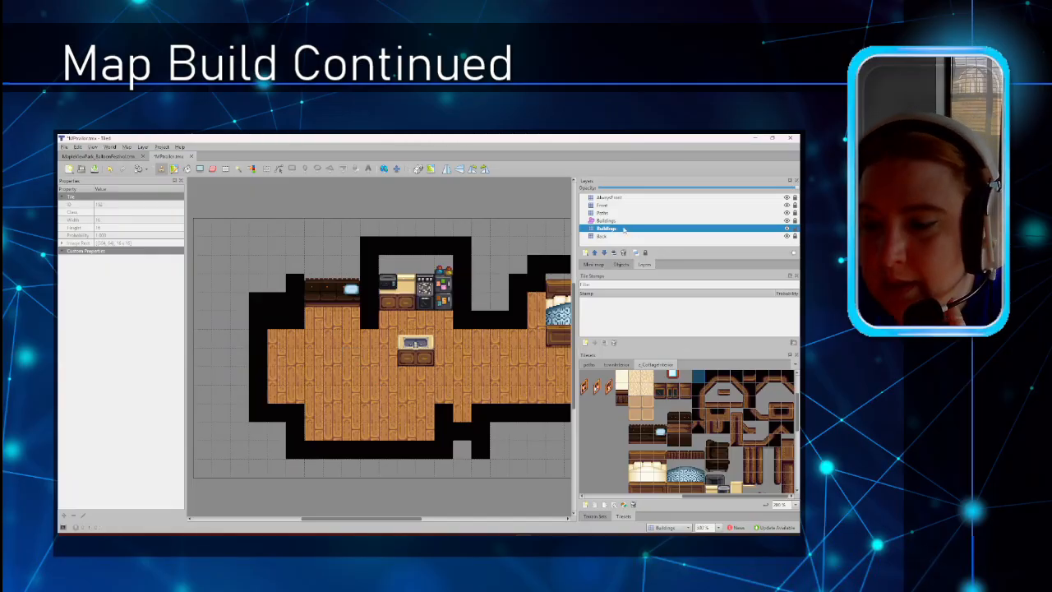
Place the dark side-facing sofa, two tiles wide and three tall, against the room's left wall.
{"action": "scroll", "coordinate": [706, 431], "scroll_direction": "down", "scroll_amount": 2}
{"action": "scroll", "coordinate": [724, 404], "scroll_direction": "up", "scroll_amount": 2}
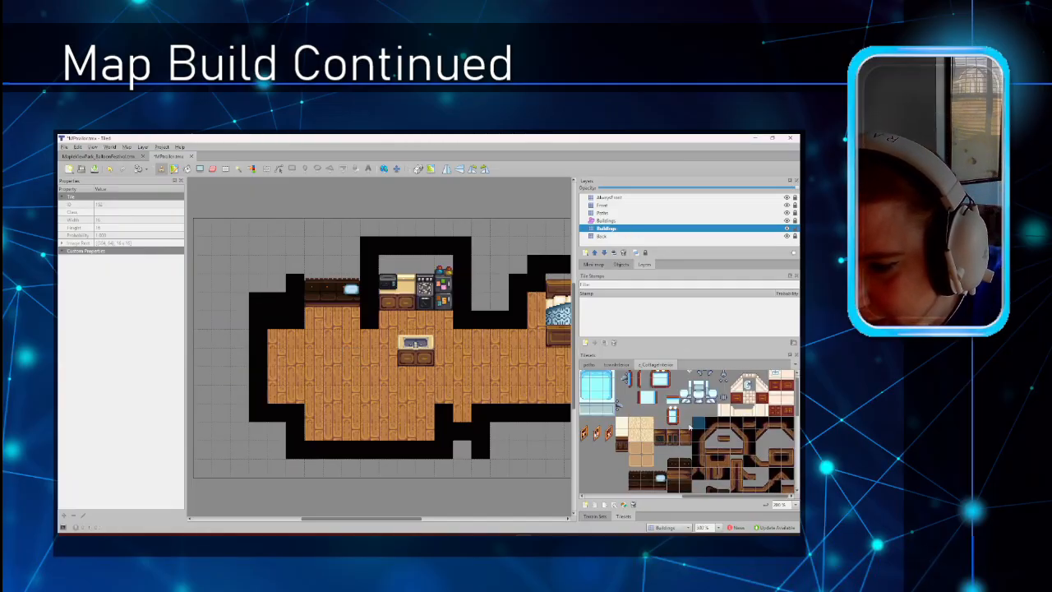
{"action": "scroll", "coordinate": [724, 404], "scroll_direction": "down", "scroll_amount": 2}
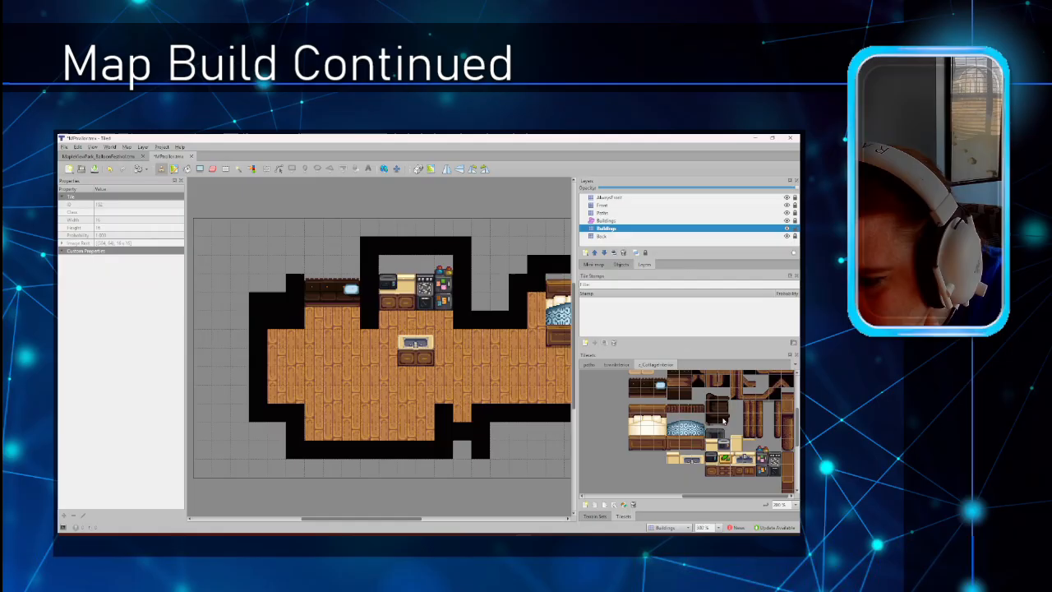
{"action": "left_click_drag", "start_coordinate": [723, 419], "coordinate": [712, 400]}
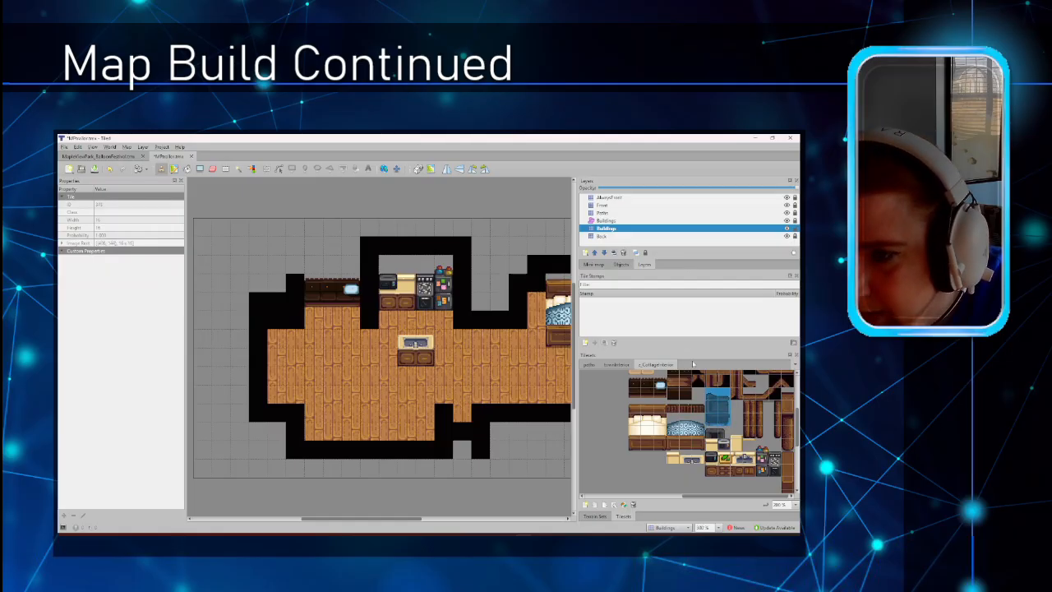
{"action": "left_click", "coordinate": [289, 349]}
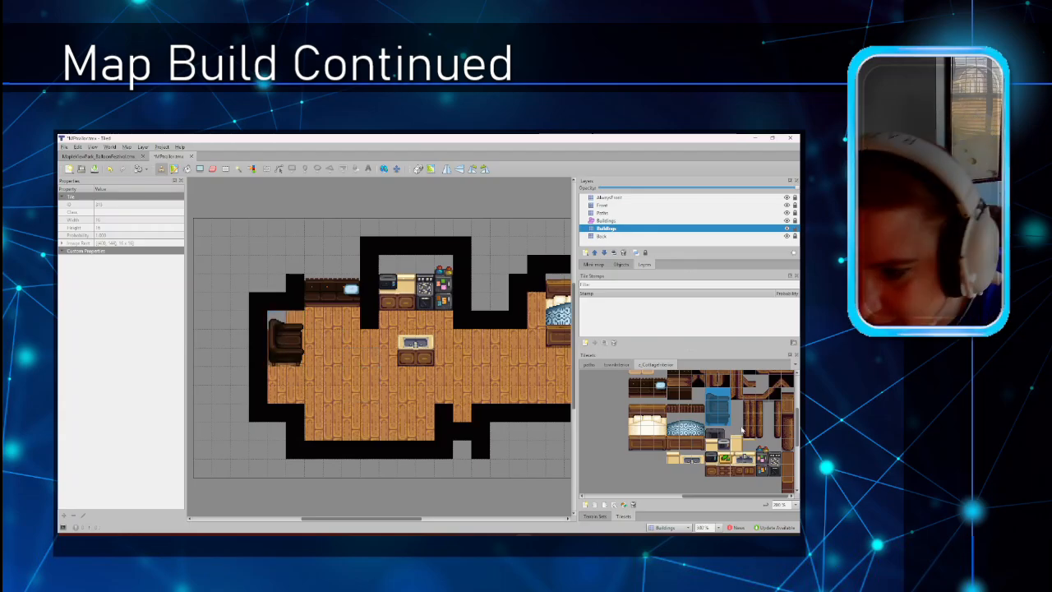
Lengthen the sofa downward by adding its lower two-by-two-tile section twice, one tile further down each time.
{"action": "left_click_drag", "start_coordinate": [723, 420], "coordinate": [714, 420]}
{"action": "left_click", "coordinate": [718, 410]}
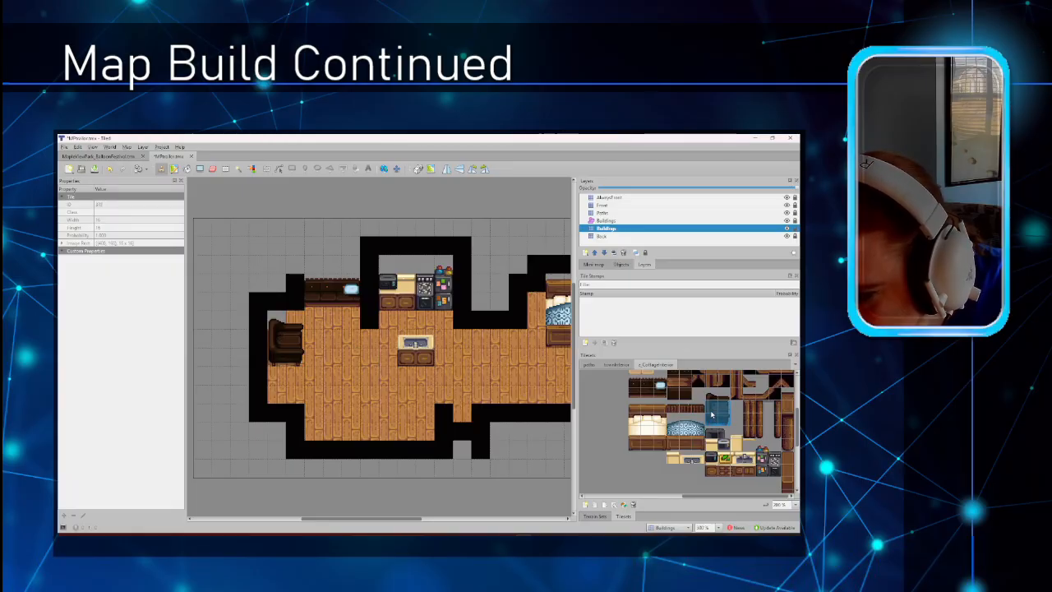
{"action": "left_click", "coordinate": [289, 371]}
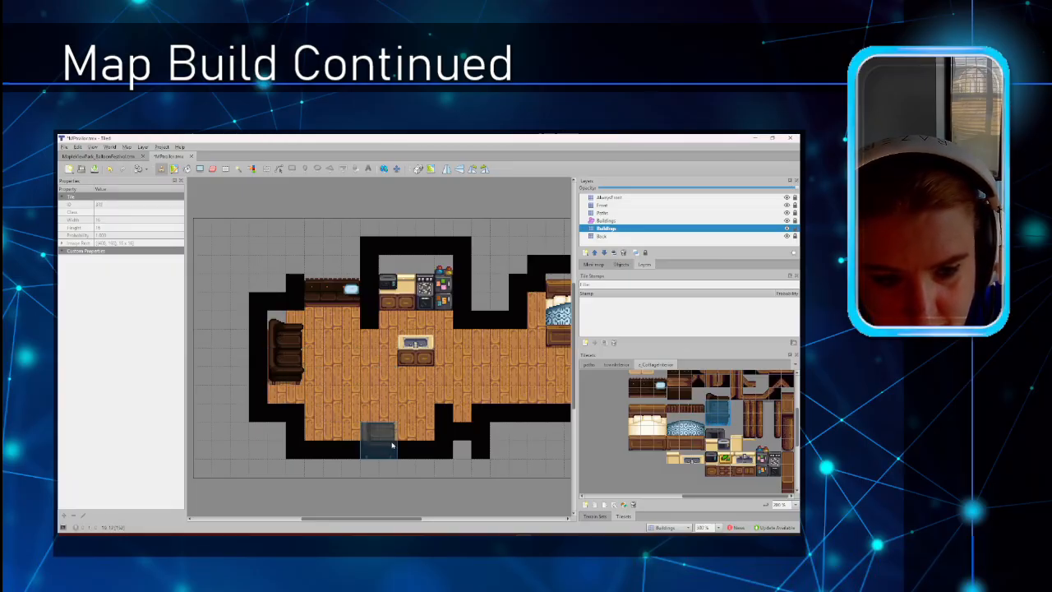
{"action": "left_click", "coordinate": [295, 397]}
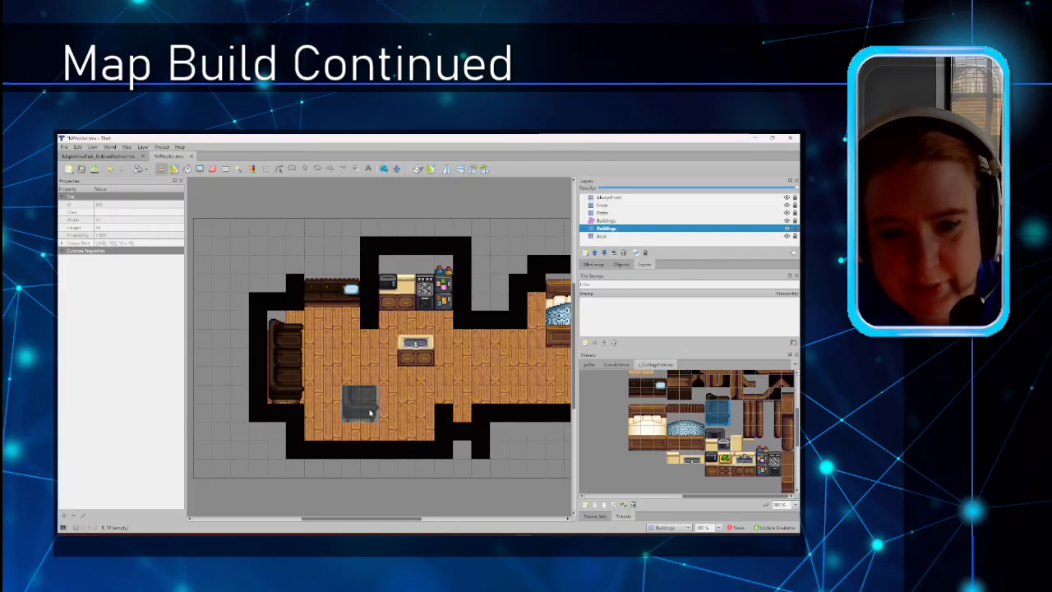
{"action": "right_click", "coordinate": [370, 413]}
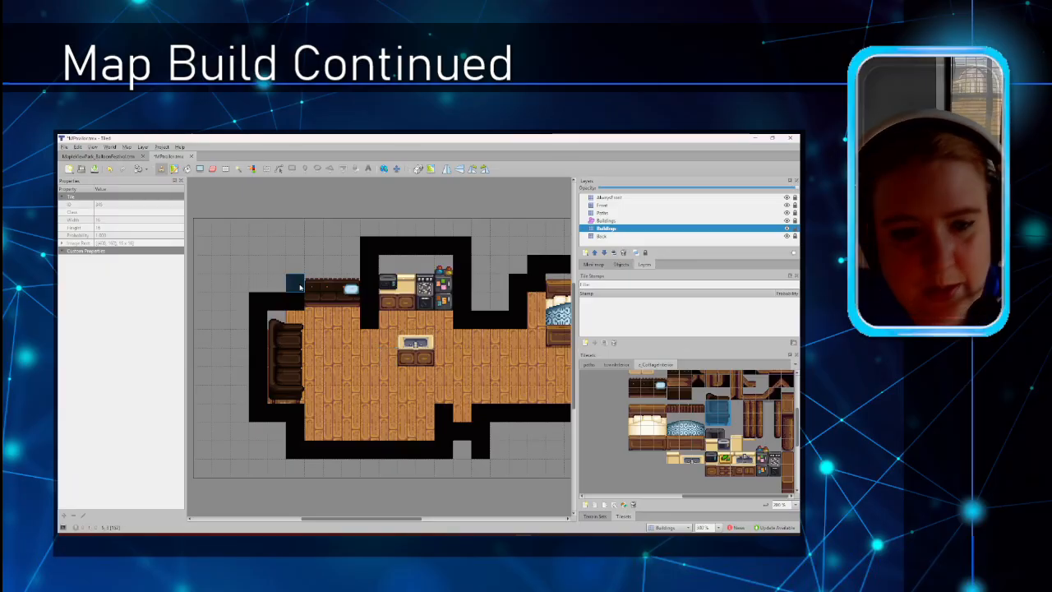
Move the dark cabinet, the kitchen units and the walls beside them down by one tile.
{"action": "left_click", "coordinate": [225, 169]}
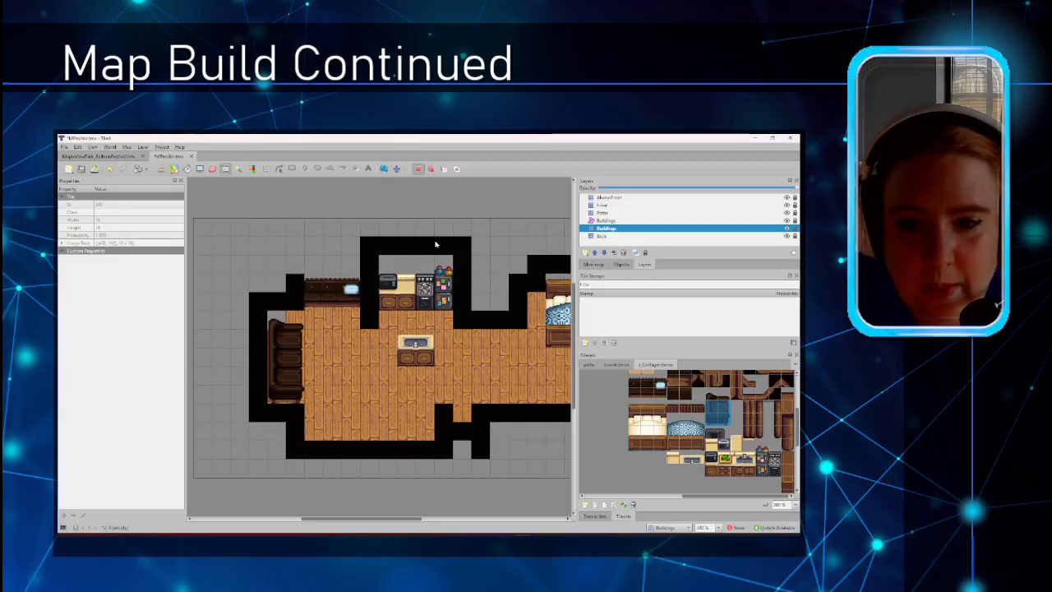
{"action": "left_click_drag", "start_coordinate": [458, 268], "coordinate": [313, 304]}
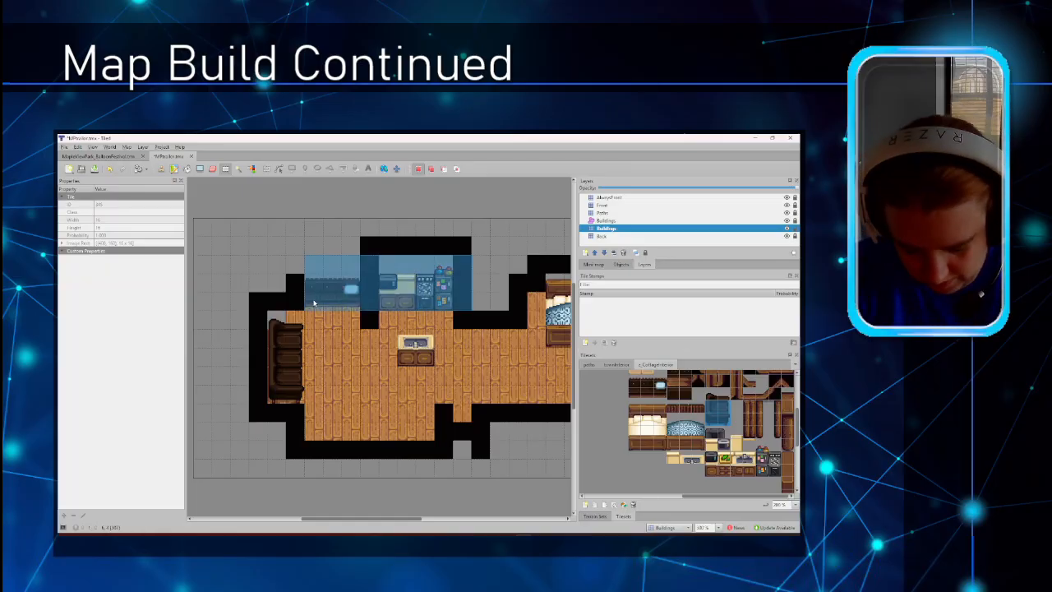
{"action": "key", "text": "ctrl+x"}
{"action": "key", "text": "ctrl+v"}
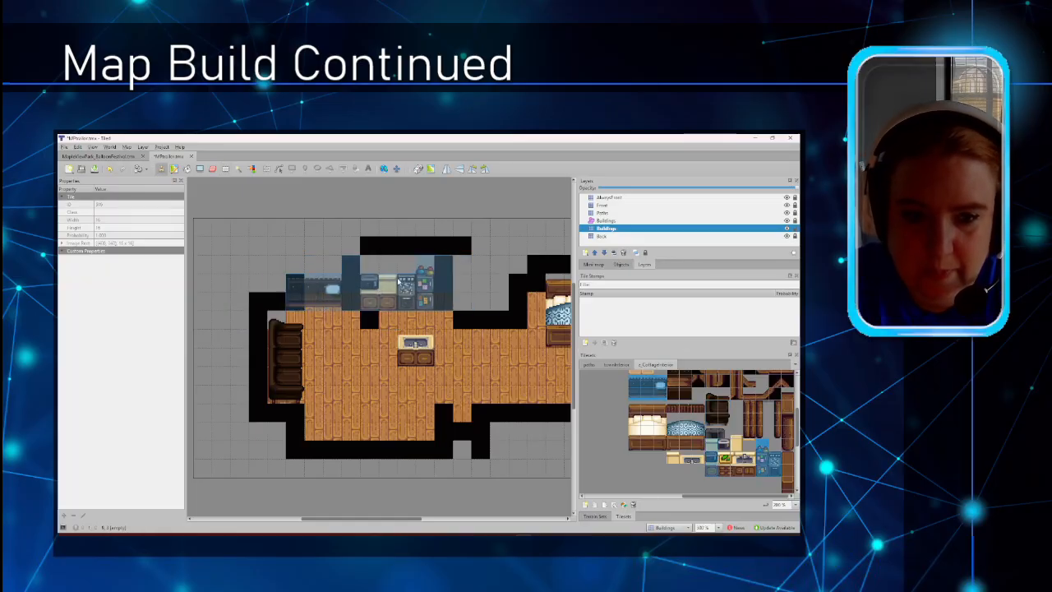
{"action": "left_click", "coordinate": [390, 300]}
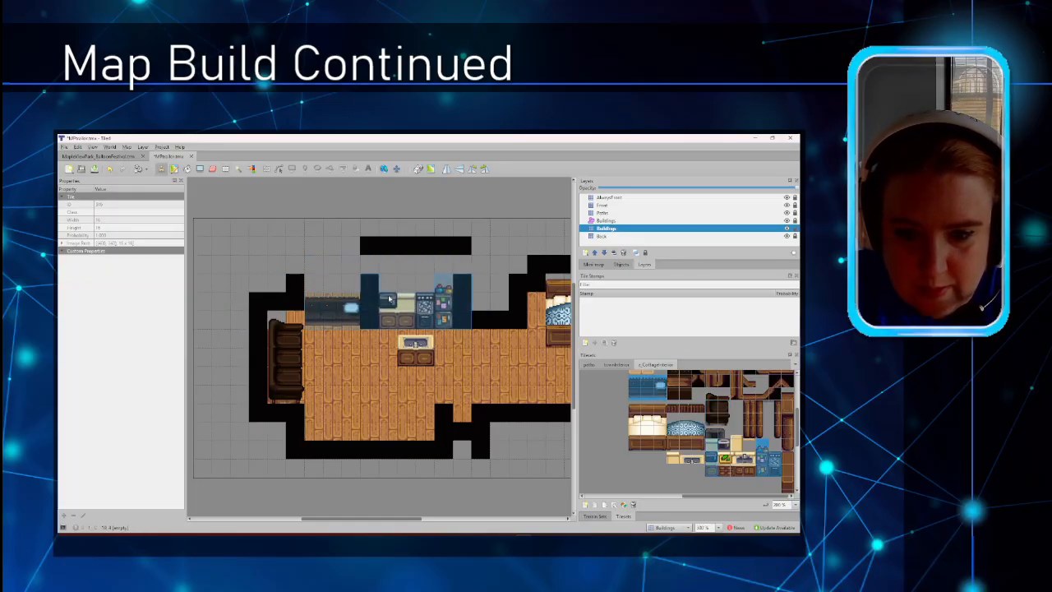
{"action": "right_click", "coordinate": [388, 224]}
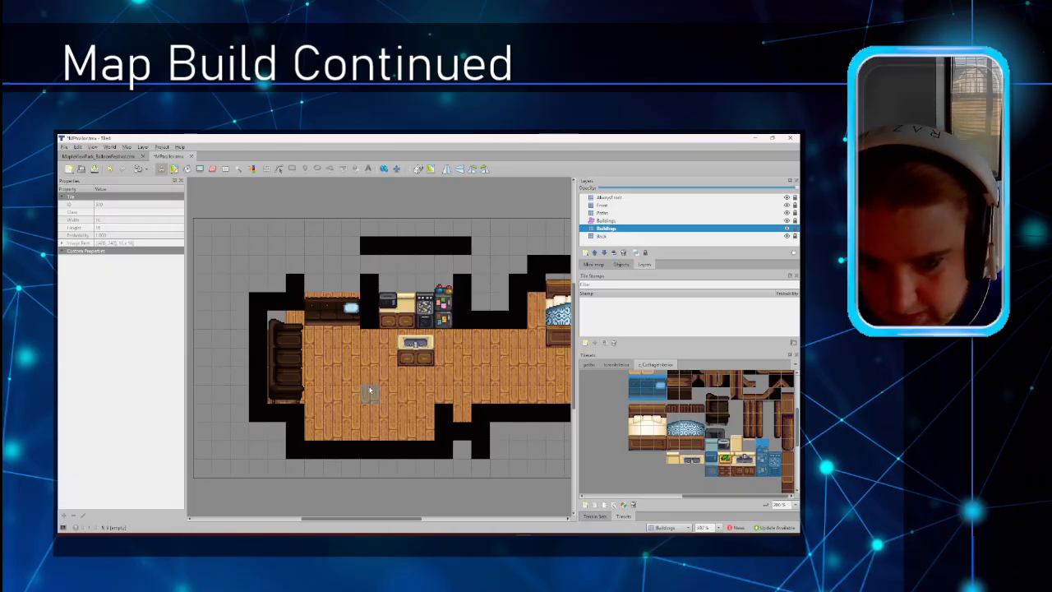
Paint the cream wall with dark wood base behind the dark cabinet and kitchen units on Back, and over the black pieces beside the kitchen on Buildings.
{"action": "mouse_move", "coordinate": [409, 518]}
{"action": "left_mouse_down"}
{"action": "mouse_move", "coordinate": [430, 524]}
{"action": "mouse_move", "coordinate": [418, 524]}
{"action": "left_mouse_up"}
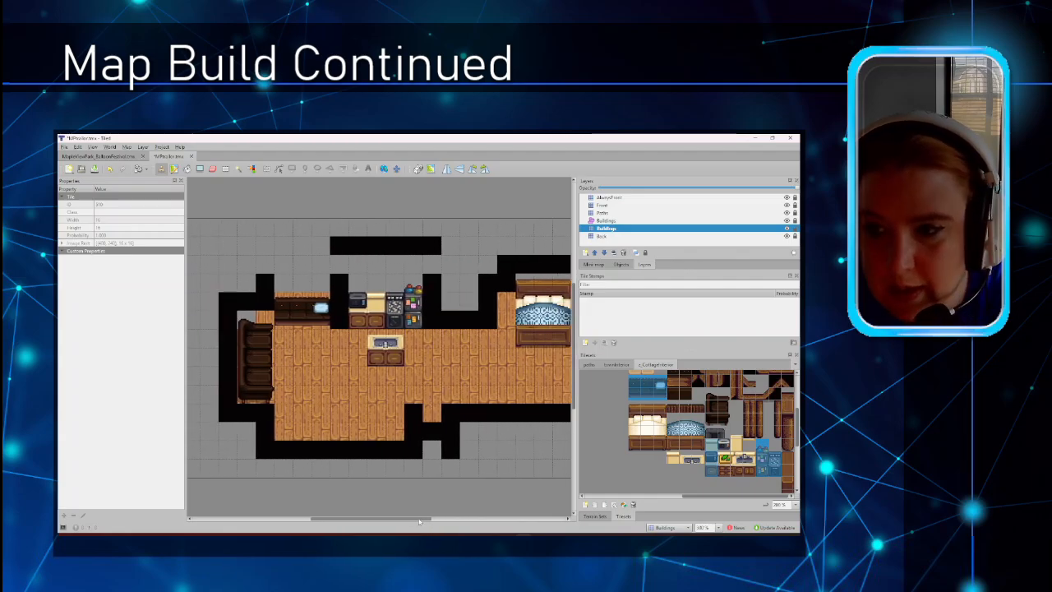
{"action": "left_click", "coordinate": [691, 236]}
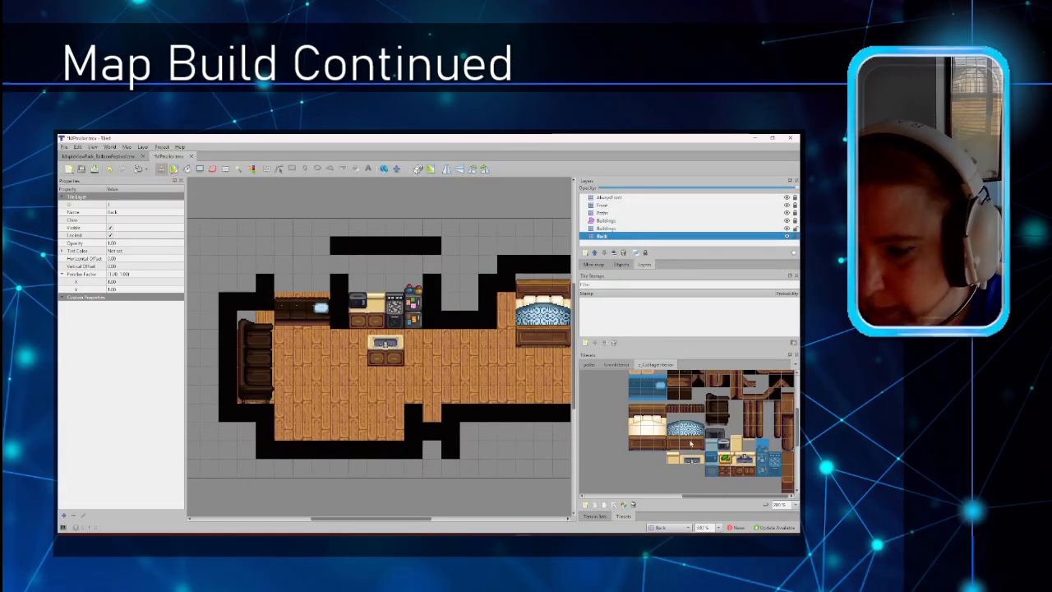
{"action": "scroll", "coordinate": [690, 444], "scroll_direction": "up", "scroll_amount": 3}
{"action": "scroll", "coordinate": [690, 443], "scroll_direction": "up", "scroll_amount": 2}
{"action": "left_click", "coordinate": [622, 446]}
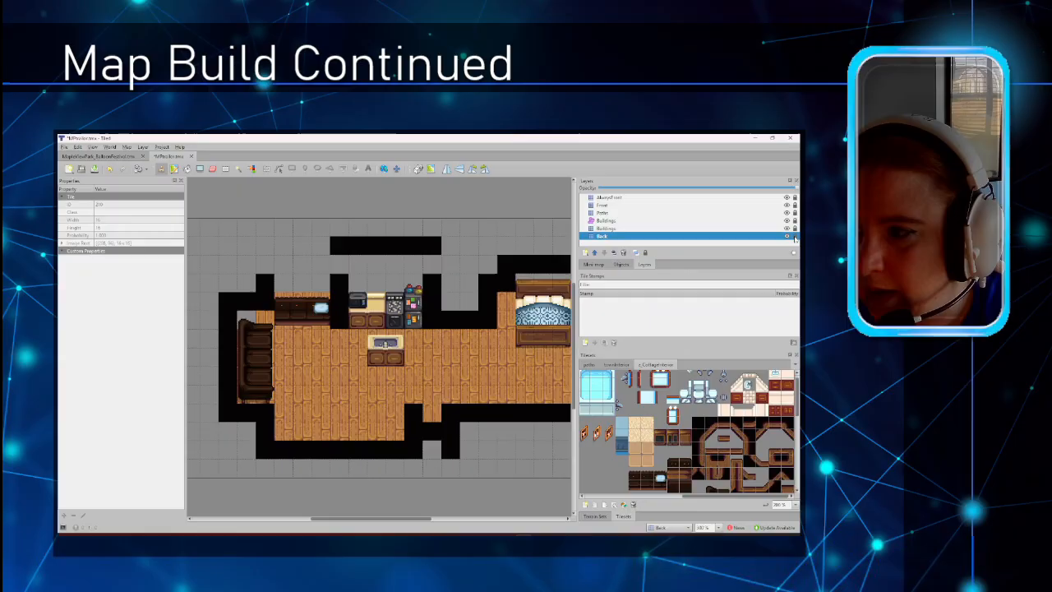
{"action": "left_click_drag", "start_coordinate": [408, 287], "coordinate": [354, 287]}
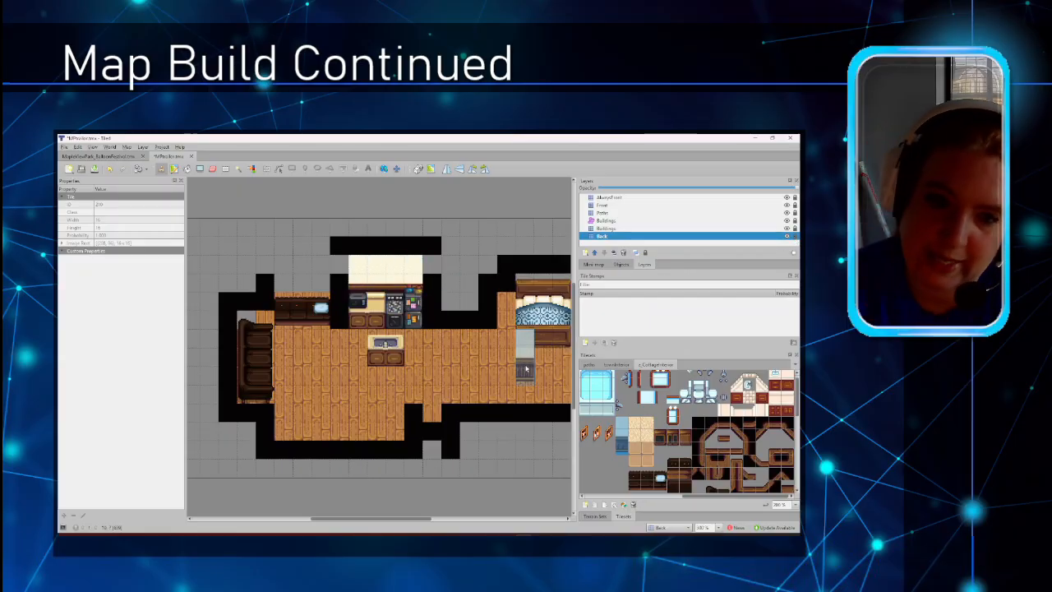
{"action": "left_click_drag", "start_coordinate": [313, 292], "coordinate": [284, 292]}
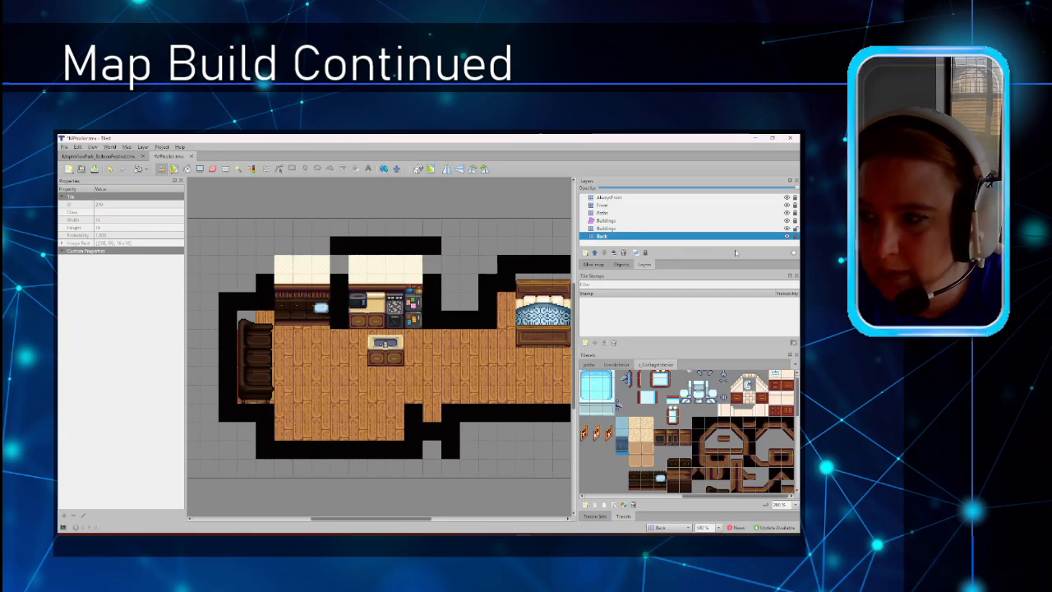
{"action": "left_click", "coordinate": [625, 228]}
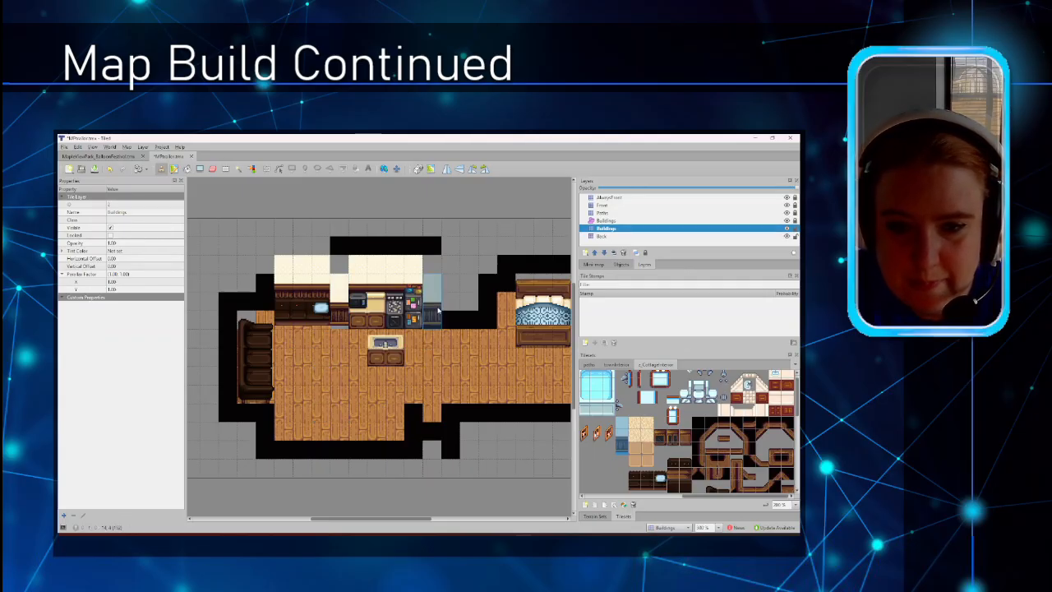
{"action": "left_click", "coordinate": [438, 310]}
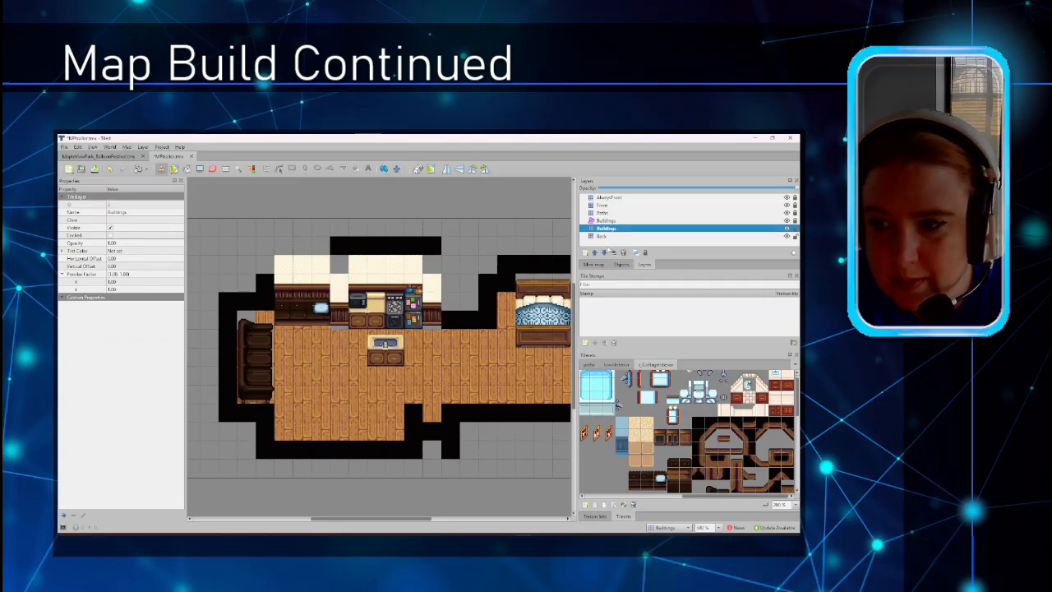
Extend the cream wall two tiles across above the sofa on the Back layer and erase the black border tiles covering it on Buildings.
{"action": "left_click", "coordinate": [610, 237]}
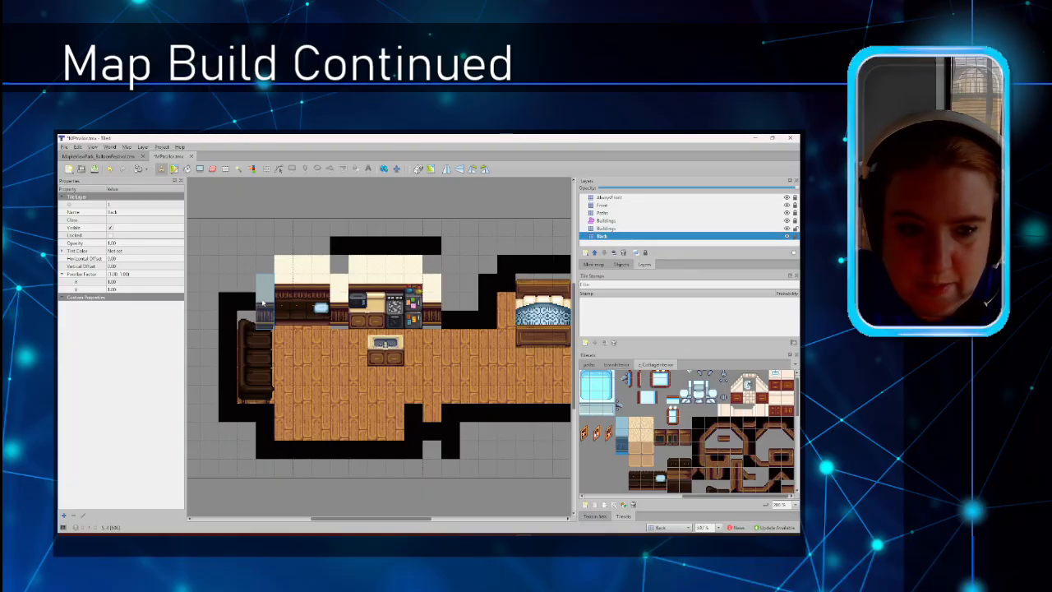
{"action": "left_click_drag", "start_coordinate": [253, 304], "coordinate": [247, 303]}
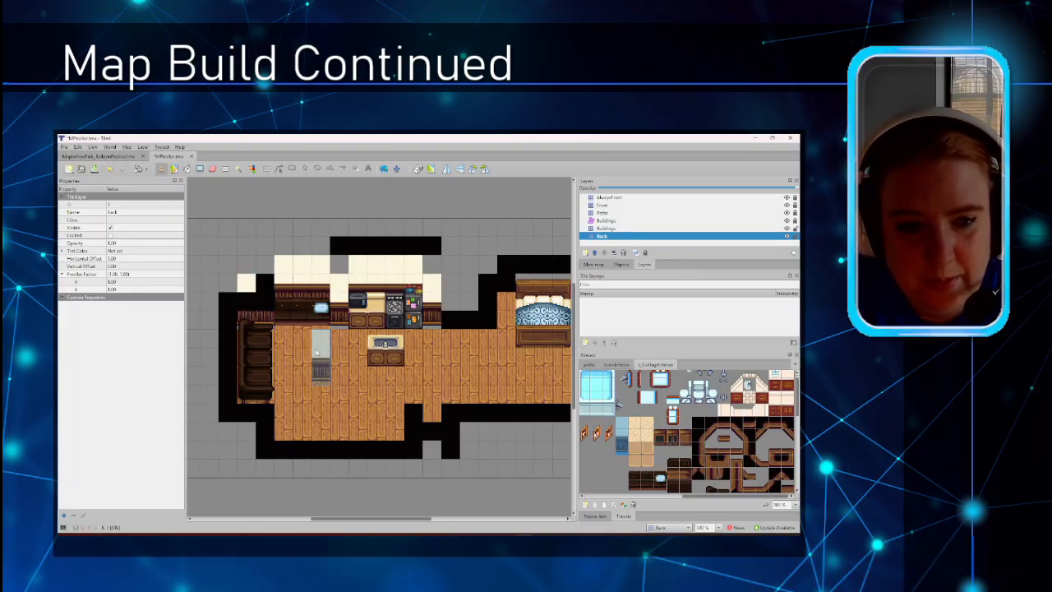
{"action": "left_click", "coordinate": [633, 227]}
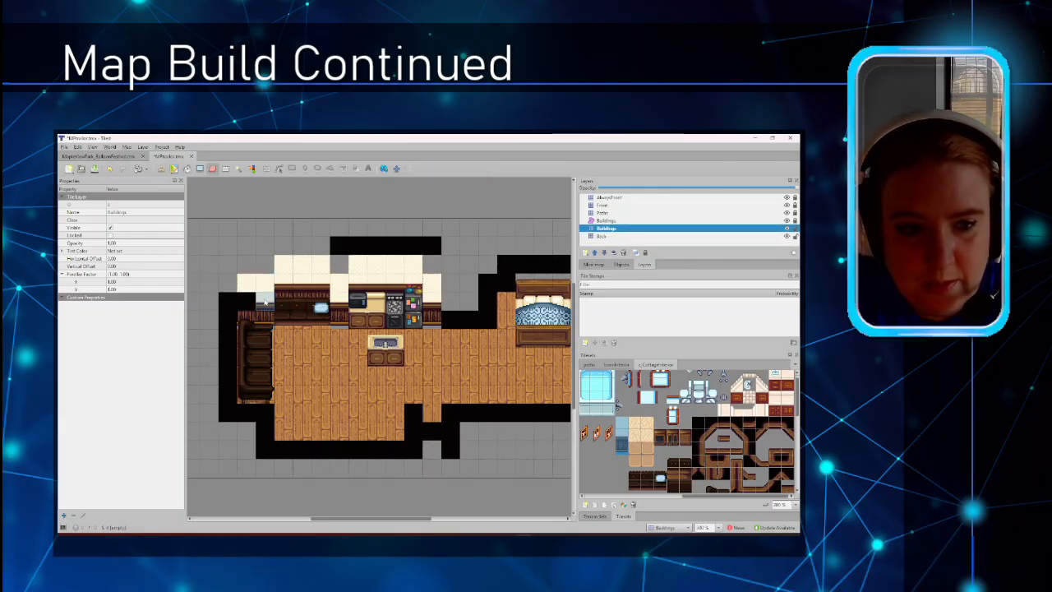
{"action": "left_click", "coordinate": [622, 431]}
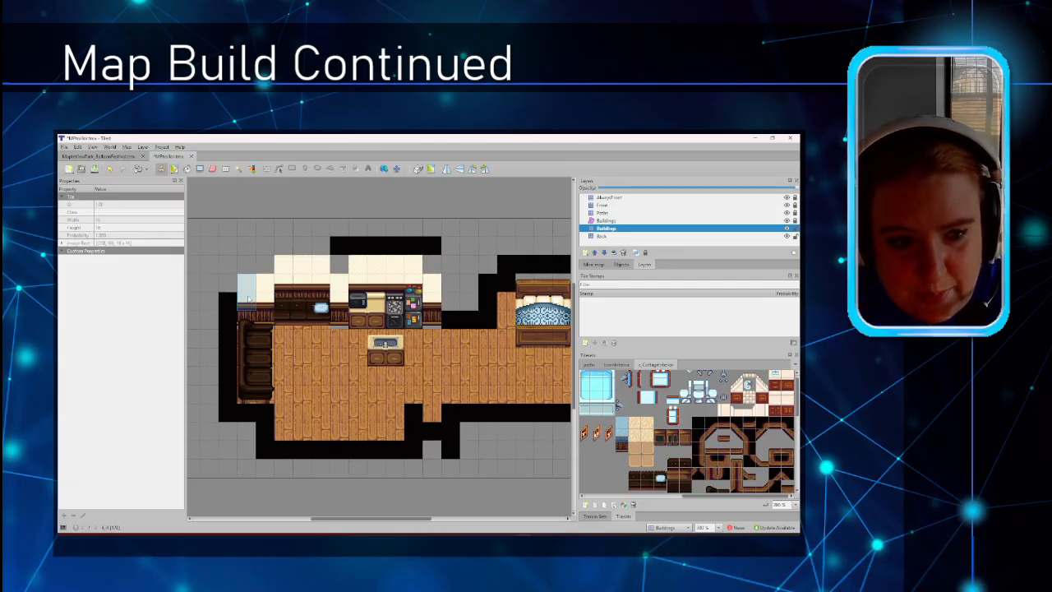
Paint wooden floor tiles from the town interior tileset on the Back layer beneath the wall bases, from the sofa corner to the kitchen units.
{"action": "left_click", "coordinate": [604, 236]}
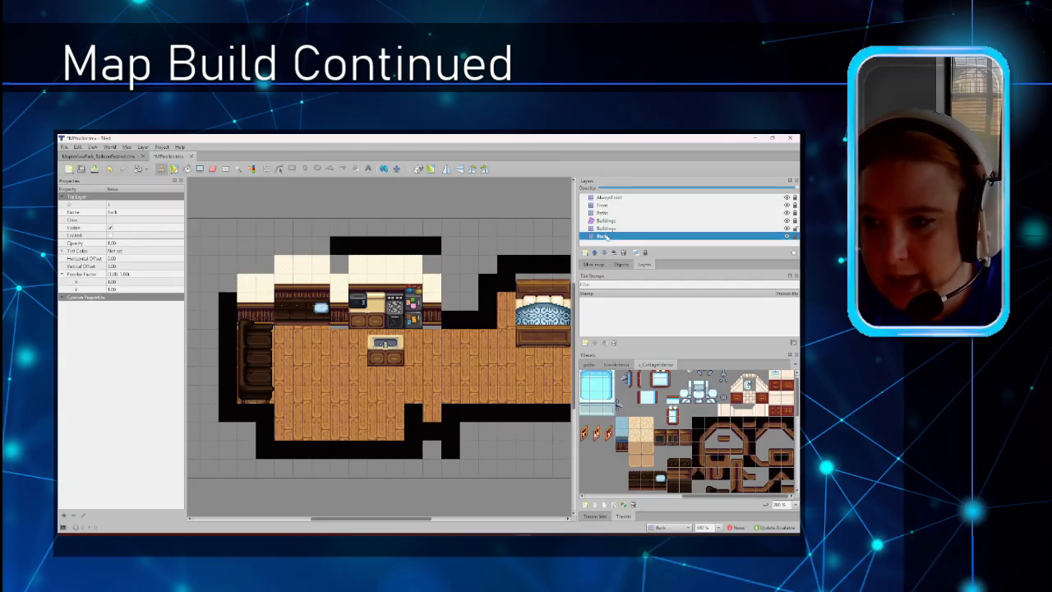
{"action": "left_click", "coordinate": [616, 364]}
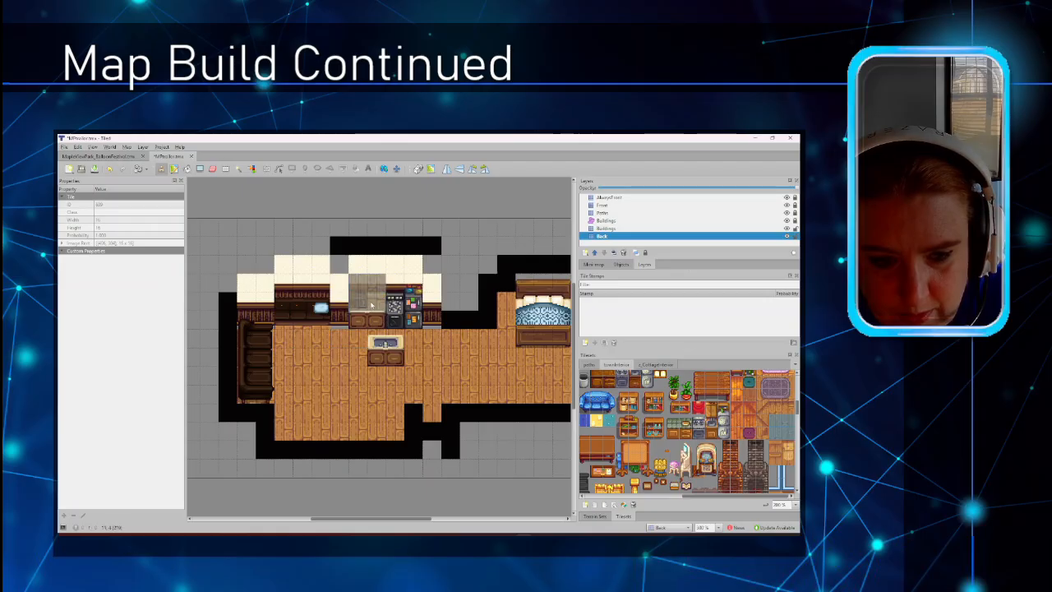
{"action": "left_click", "coordinate": [358, 332]}
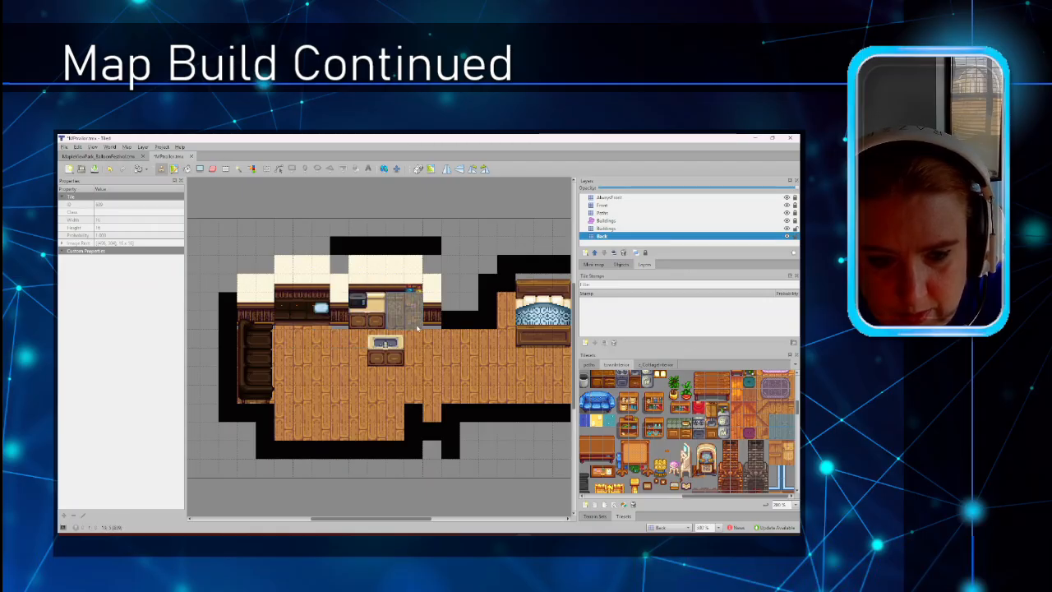
{"action": "left_click", "coordinate": [355, 320]}
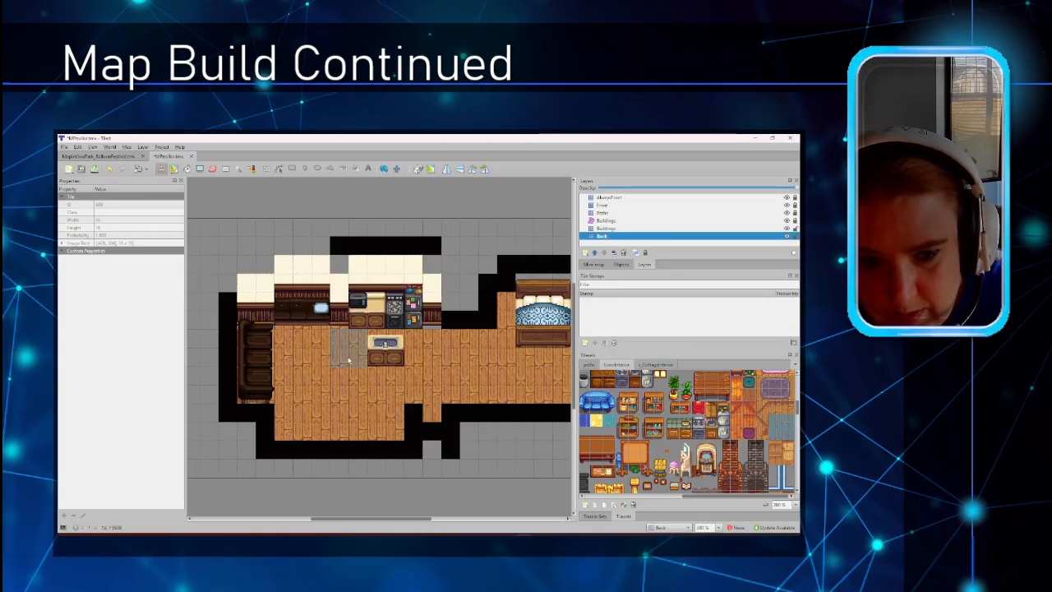
{"action": "right_click", "coordinate": [472, 260]}
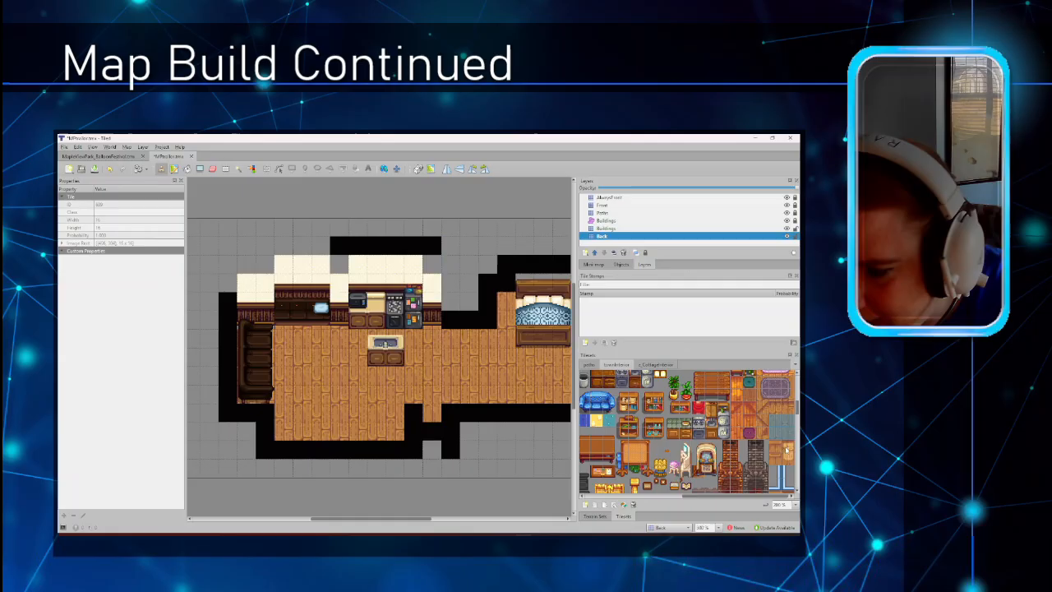
{"action": "left_click_drag", "start_coordinate": [782, 437], "coordinate": [776, 435]}
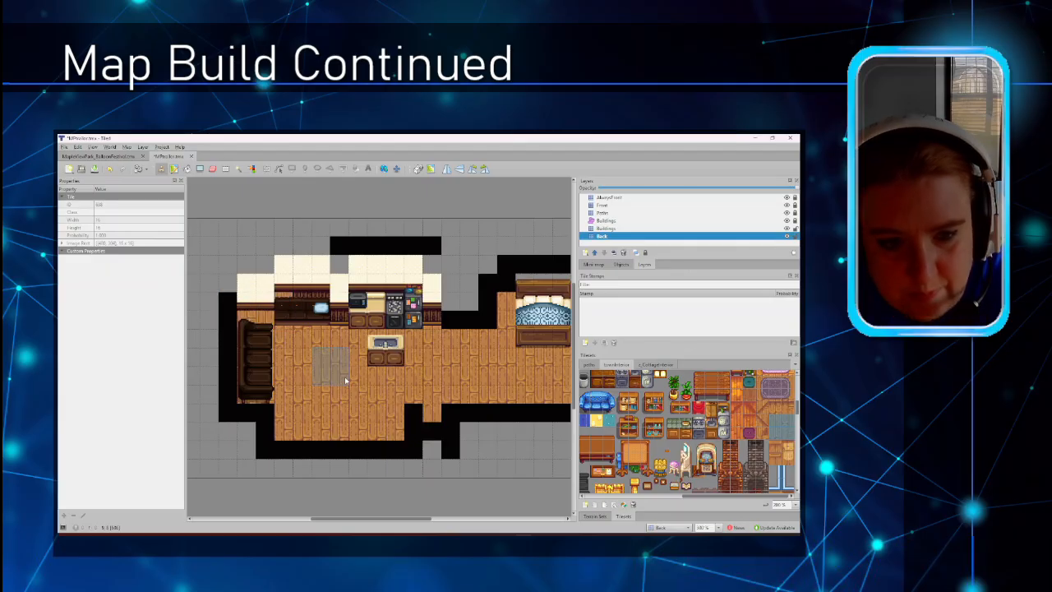
Pick the dark wood wall-base tile from the cottage interior tileset as the stamp.
{"action": "left_click", "coordinate": [608, 227]}
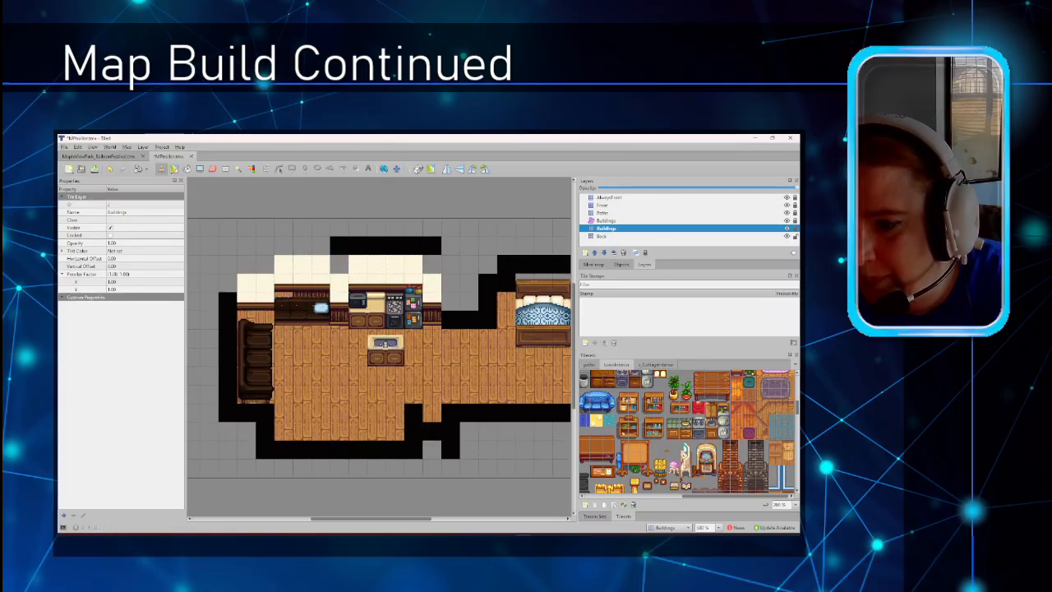
{"action": "left_click", "coordinate": [655, 366]}
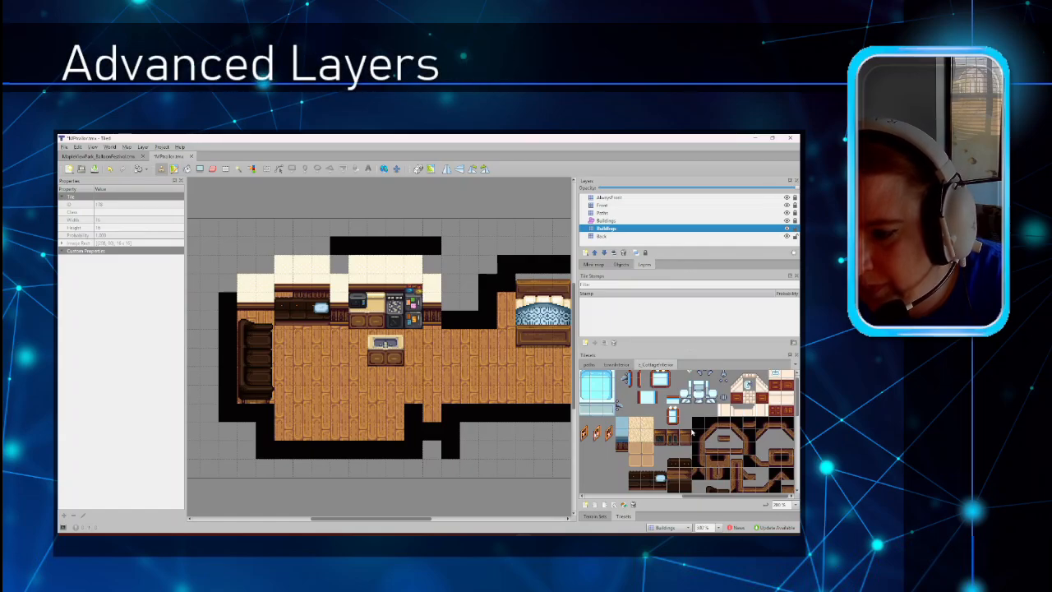
{"action": "scroll", "coordinate": [692, 431], "scroll_direction": "down", "scroll_amount": 2}
{"action": "left_click_drag", "start_coordinate": [621, 401], "coordinate": [620, 375]}
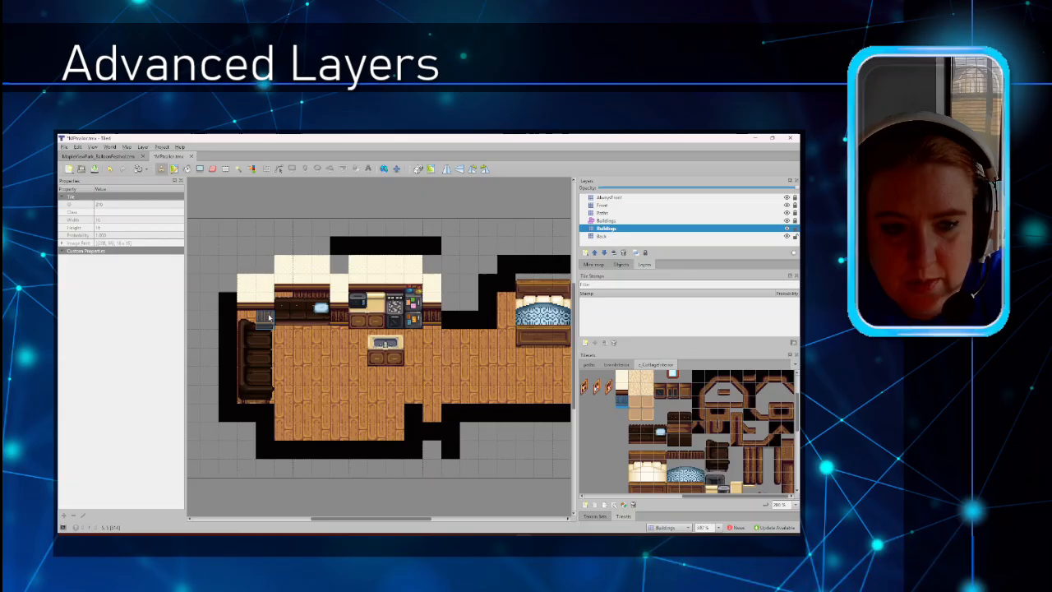
Add a tile layer named Back2 directly above the Back layer.
{"action": "left_click", "coordinate": [601, 237]}
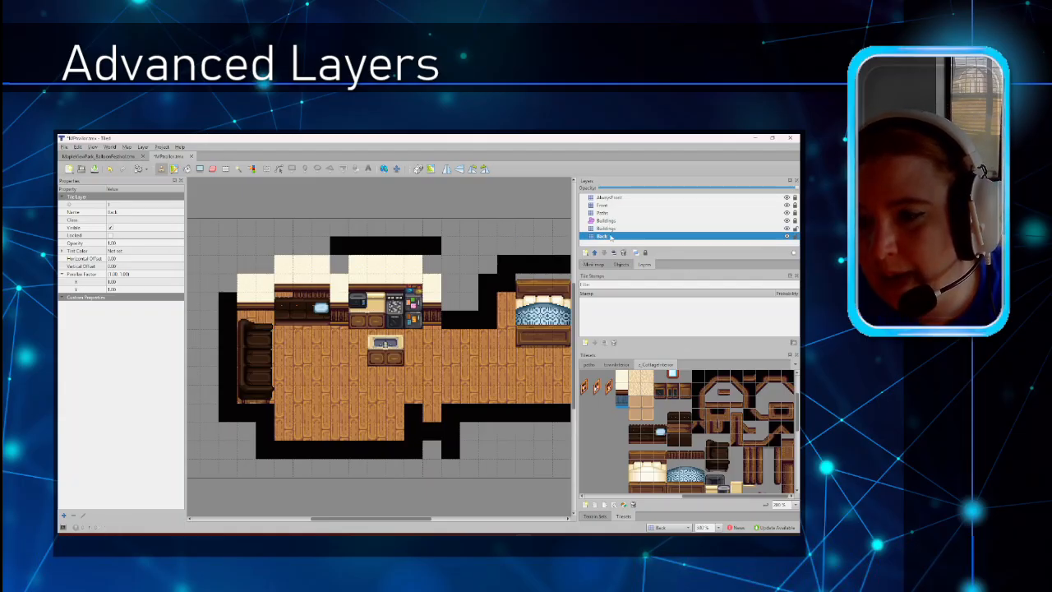
{"action": "left_click", "coordinate": [585, 253]}
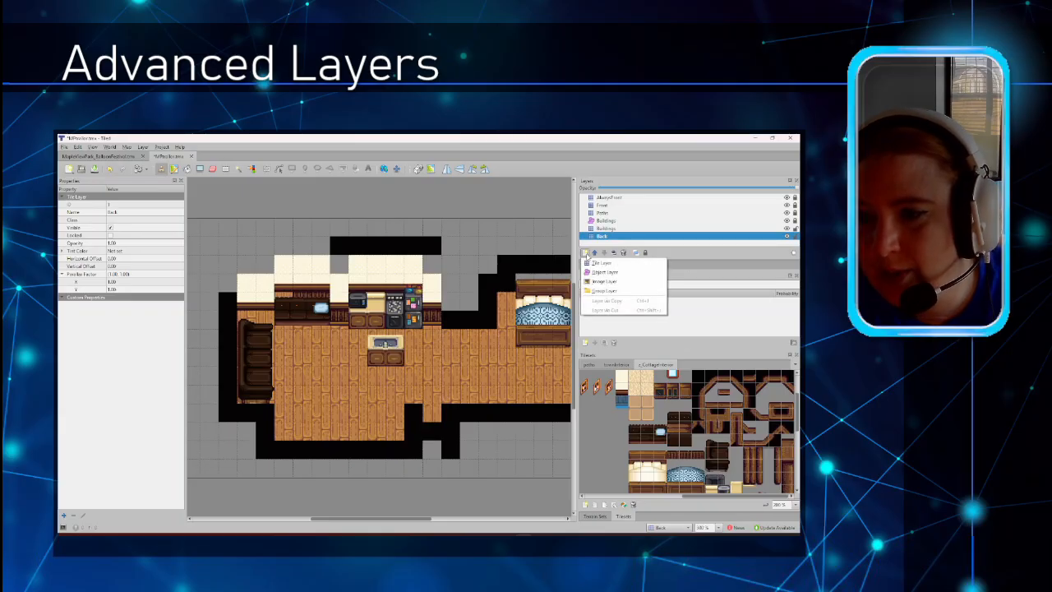
{"action": "left_click", "coordinate": [602, 262]}
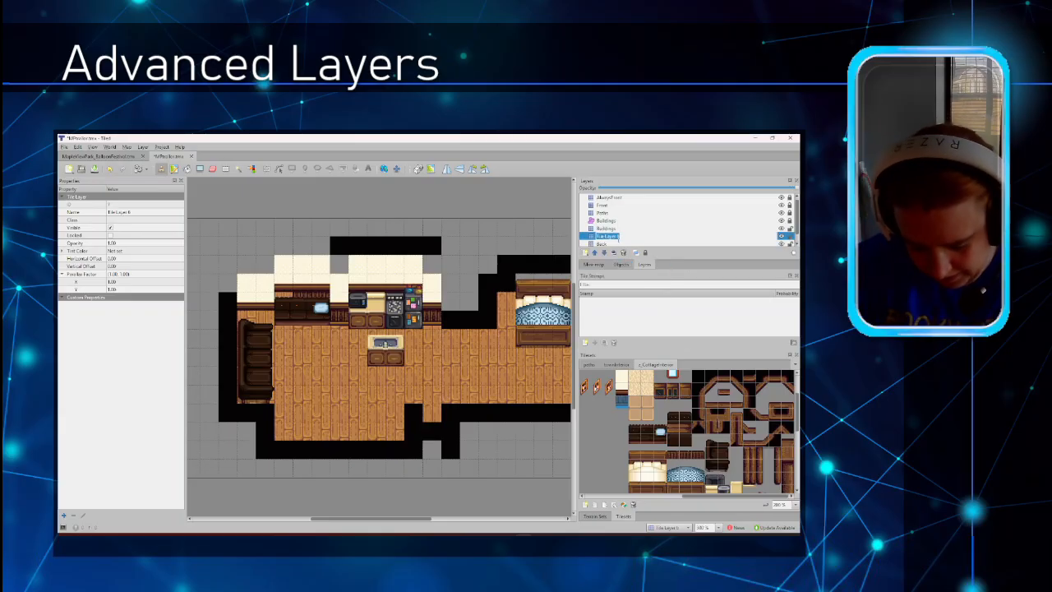
{"action": "type", "text": "Bla"}
{"action": "type", "text": "ck"}
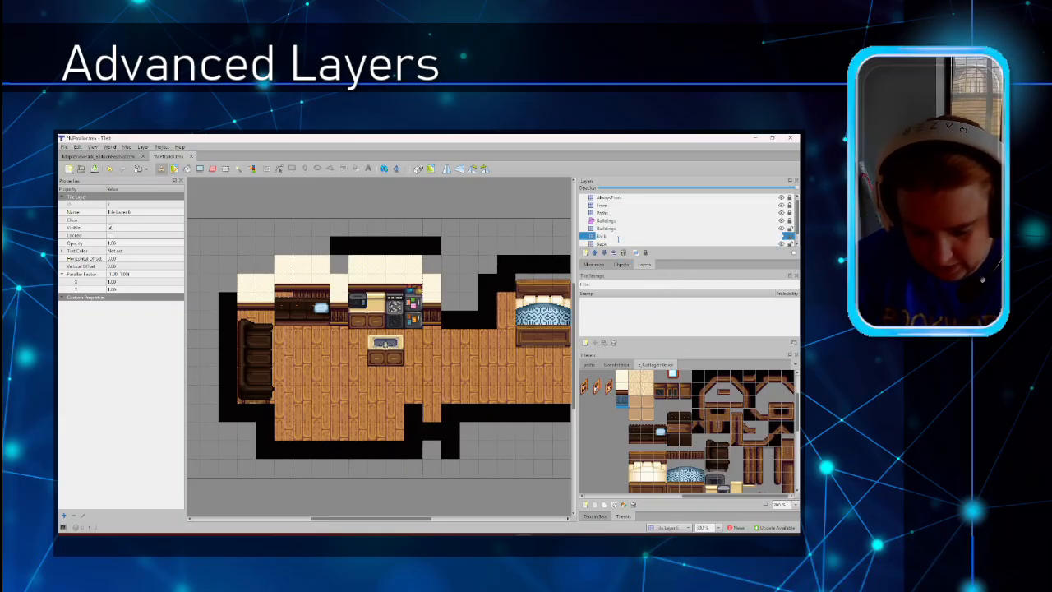
{"action": "type", "text": "2"}
{"action": "key", "text": "Return"}
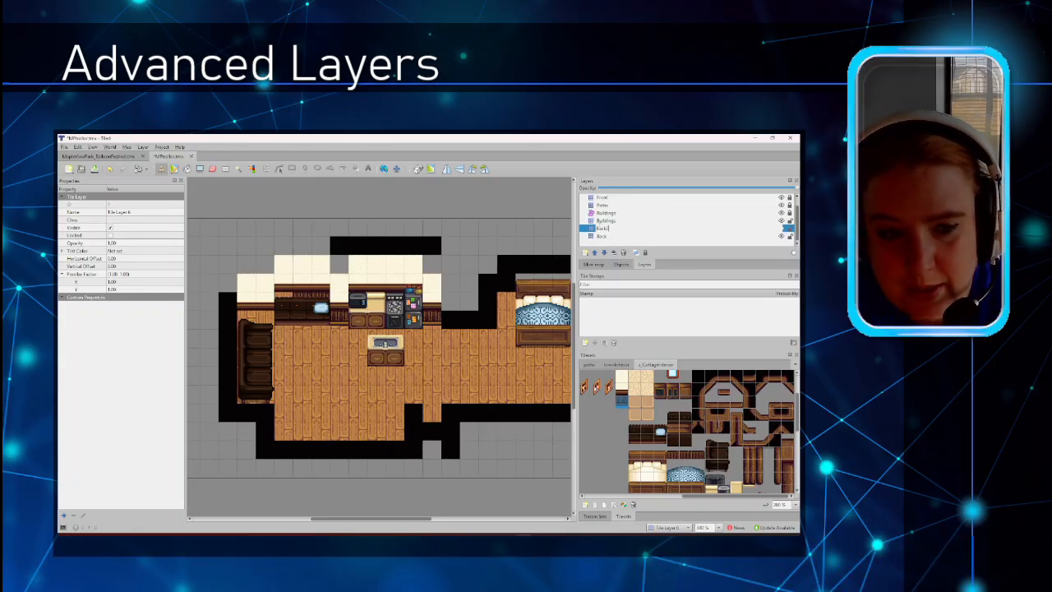
Place the dark wood wall-base tile on Back2 in the two spots above the sofa, beside the dark cabinet.
{"action": "left_click", "coordinate": [264, 320]}
{"action": "left_click", "coordinate": [252, 323]}
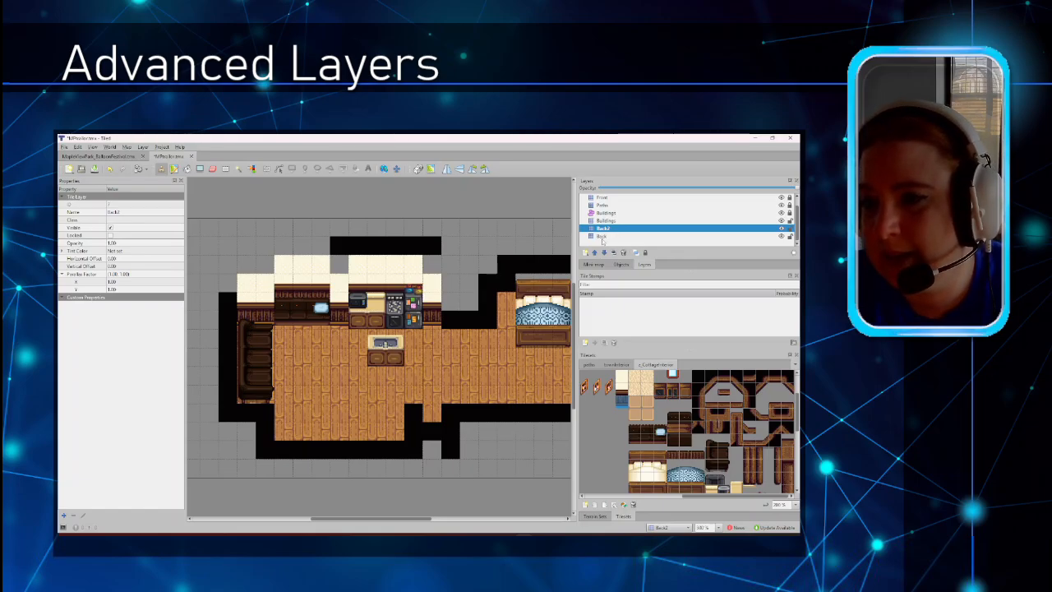
{"action": "scroll", "coordinate": [609, 209], "scroll_direction": "up", "scroll_amount": 1}
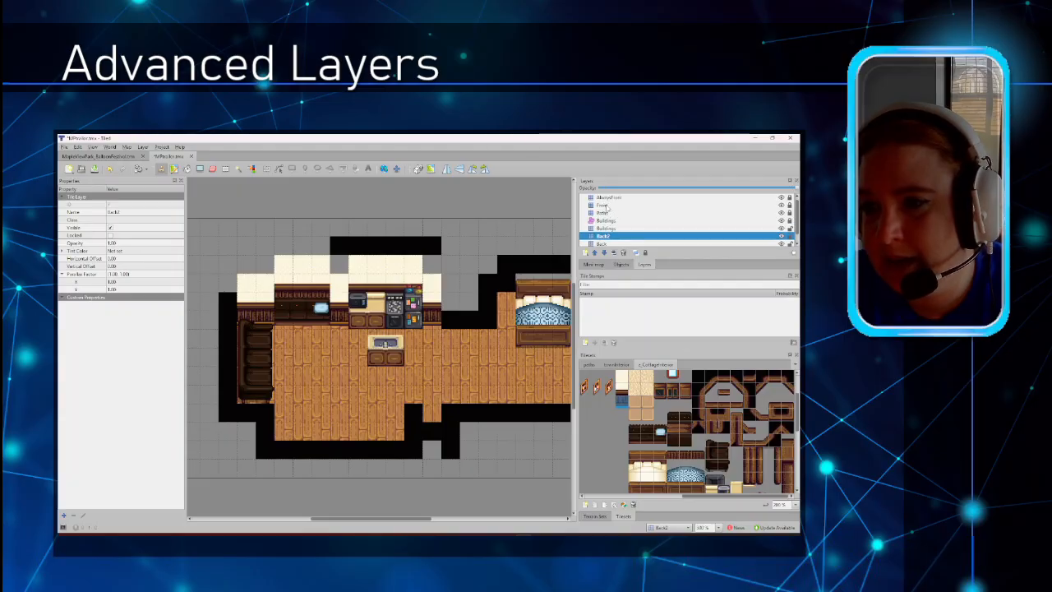
{"action": "scroll", "coordinate": [608, 232], "scroll_direction": "down", "scroll_amount": 1}
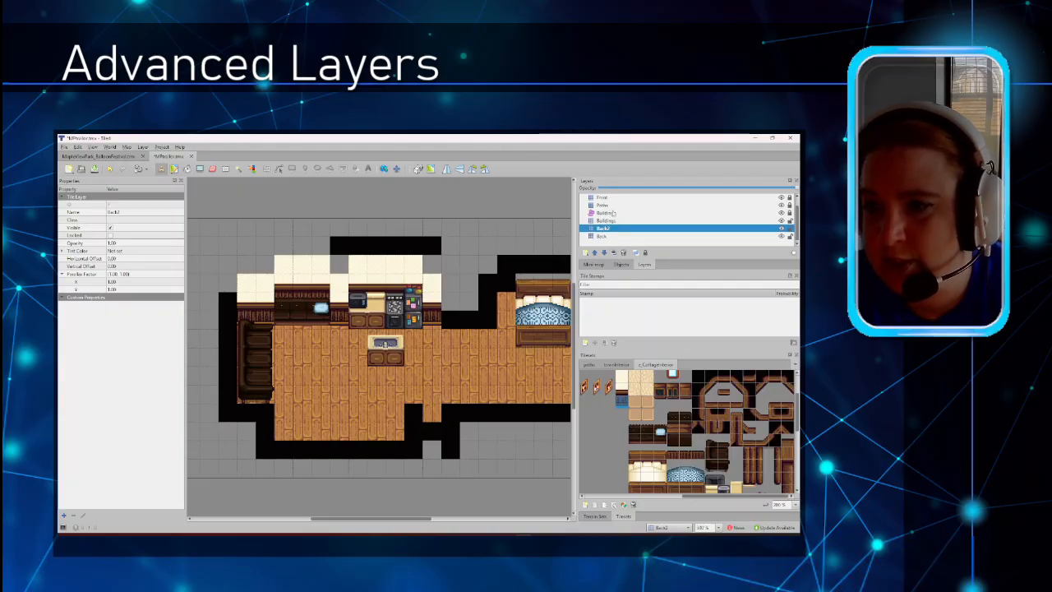
{"action": "scroll", "coordinate": [614, 212], "scroll_direction": "up", "scroll_amount": 1}
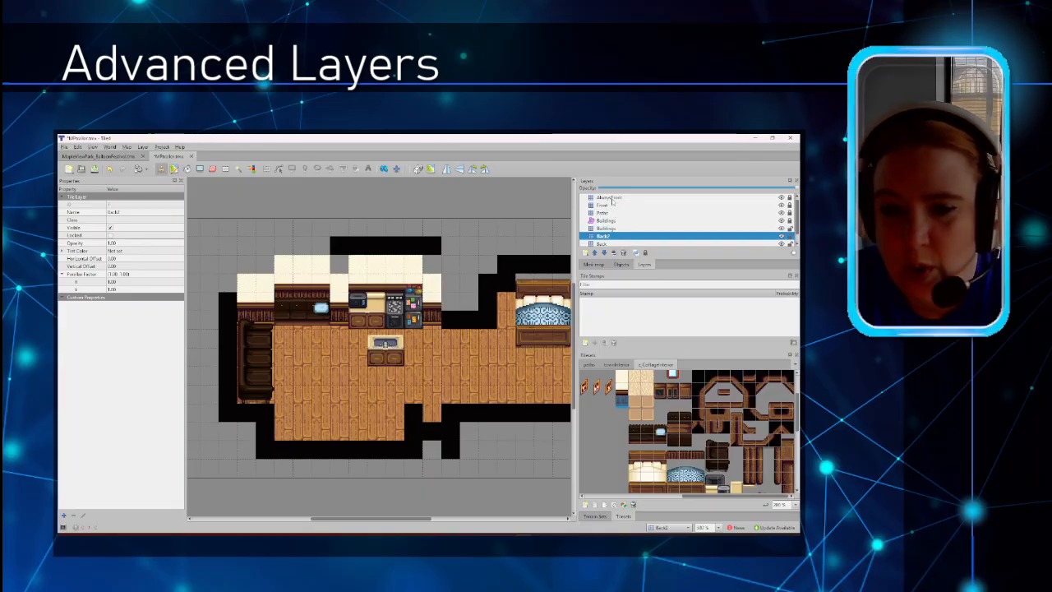
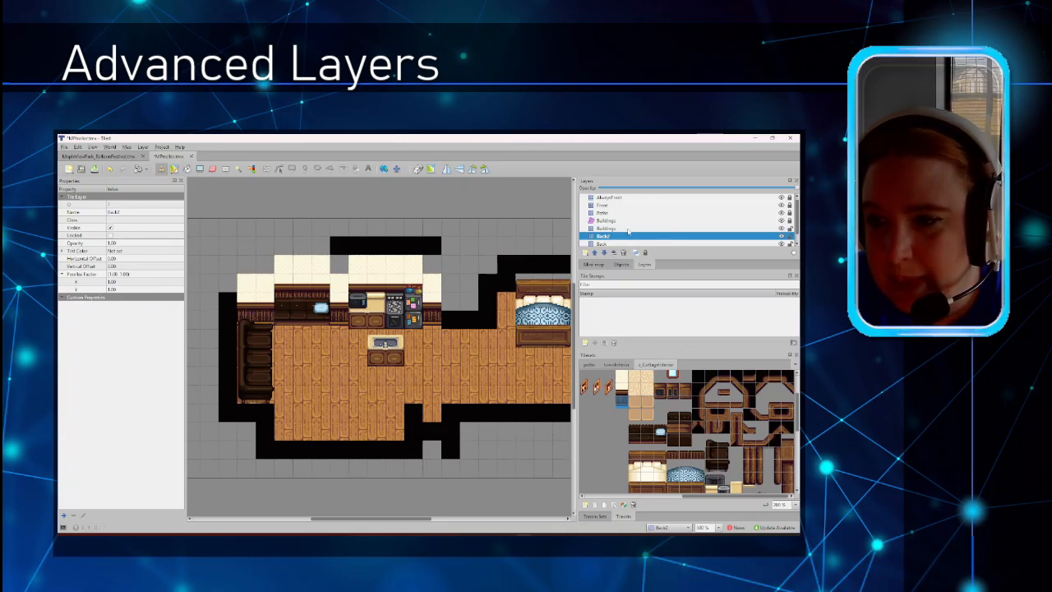
On the Buildings layer, place the dark wood ceiling trim along the wall tops above the kitchen and dark cabinet, plus one tile above the sofa's wall.
{"action": "left_click", "coordinate": [631, 228]}
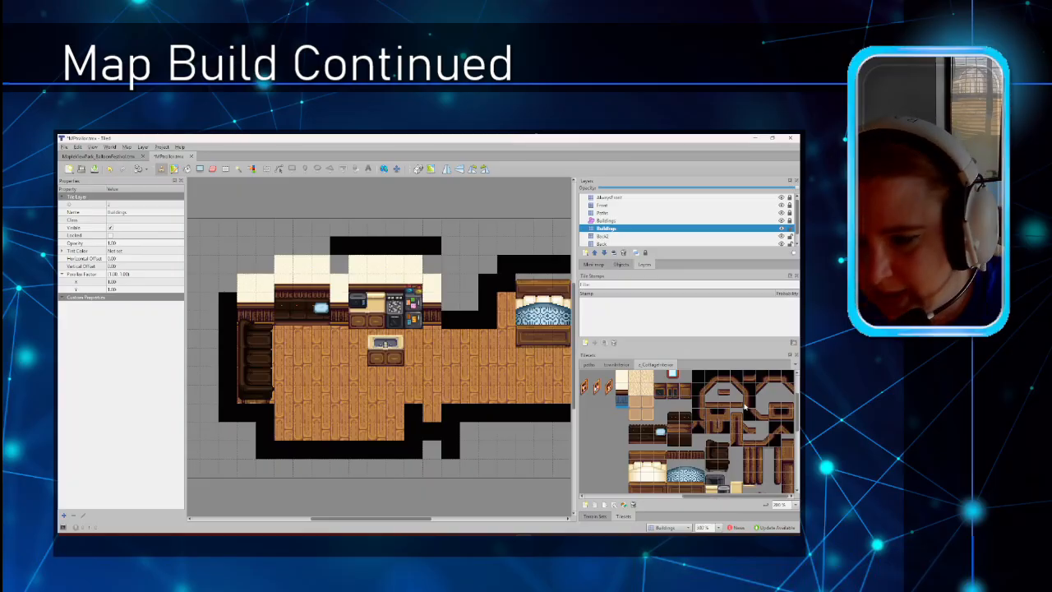
{"action": "left_click", "coordinate": [722, 376]}
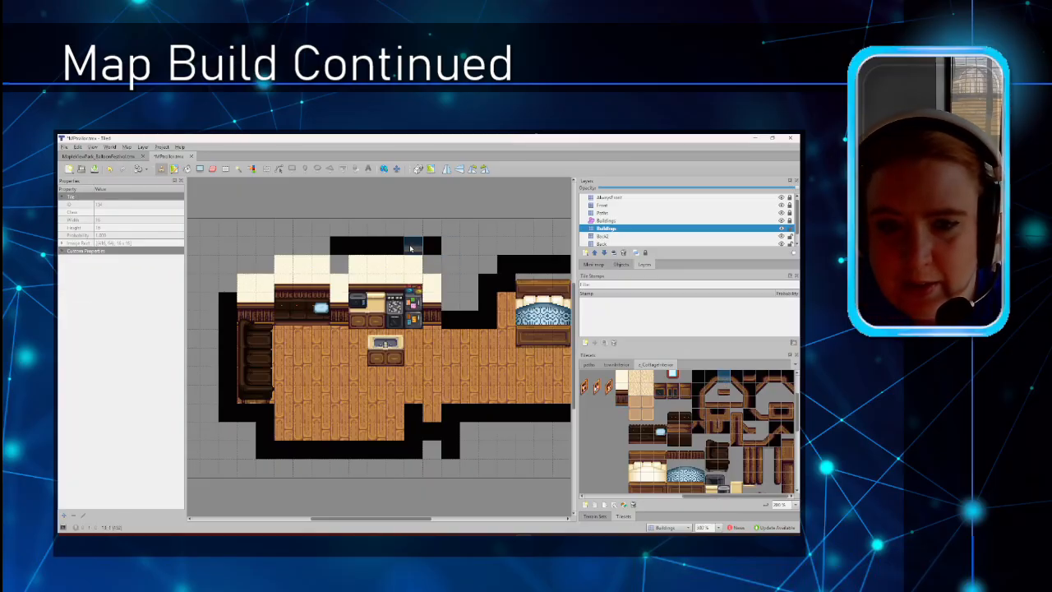
{"action": "left_click_drag", "start_coordinate": [411, 247], "coordinate": [287, 250]}
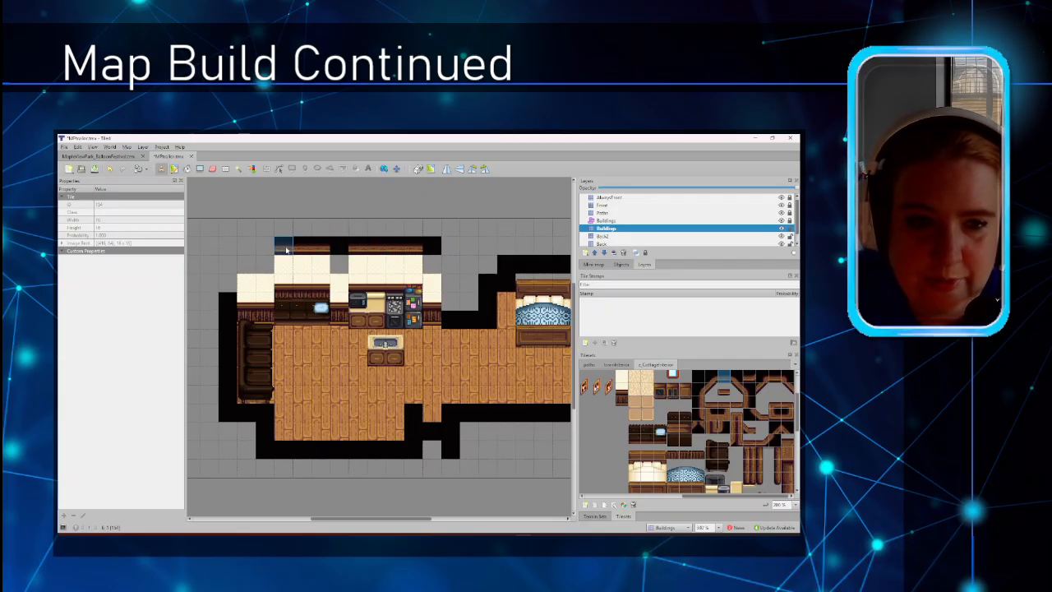
{"action": "left_click", "coordinate": [248, 266]}
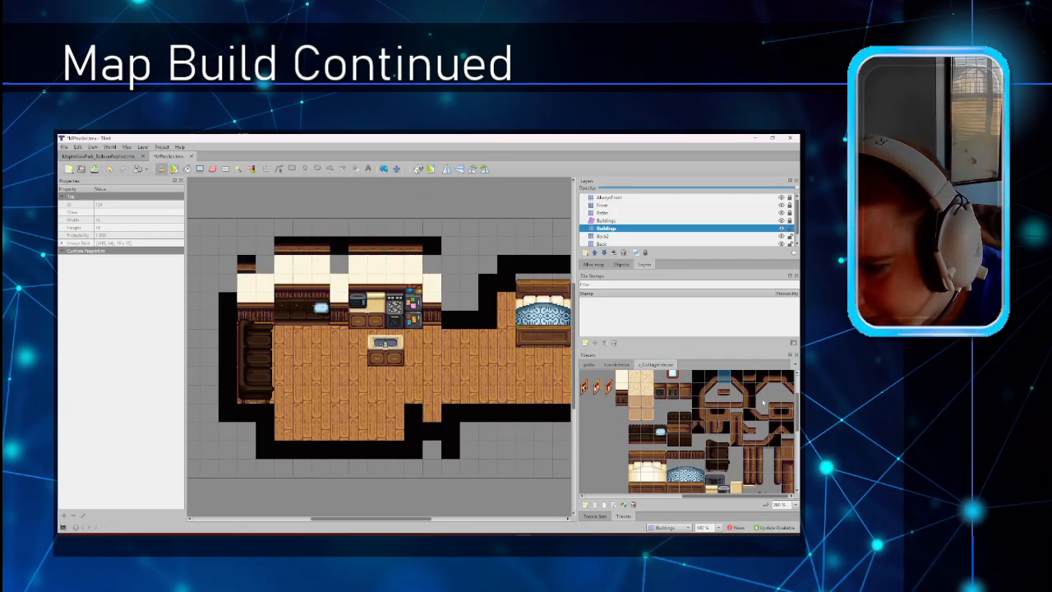
{"action": "left_click", "coordinate": [625, 364]}
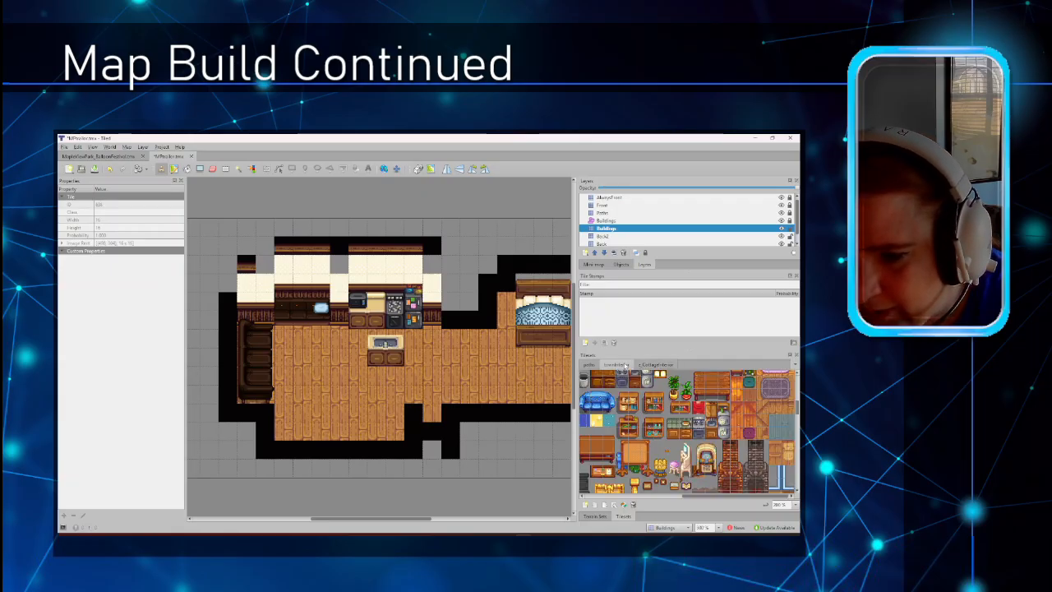
{"action": "scroll", "coordinate": [667, 427], "scroll_direction": "up", "scroll_amount": 4}
{"action": "left_click_drag", "start_coordinate": [717, 496], "coordinate": [583, 490]}
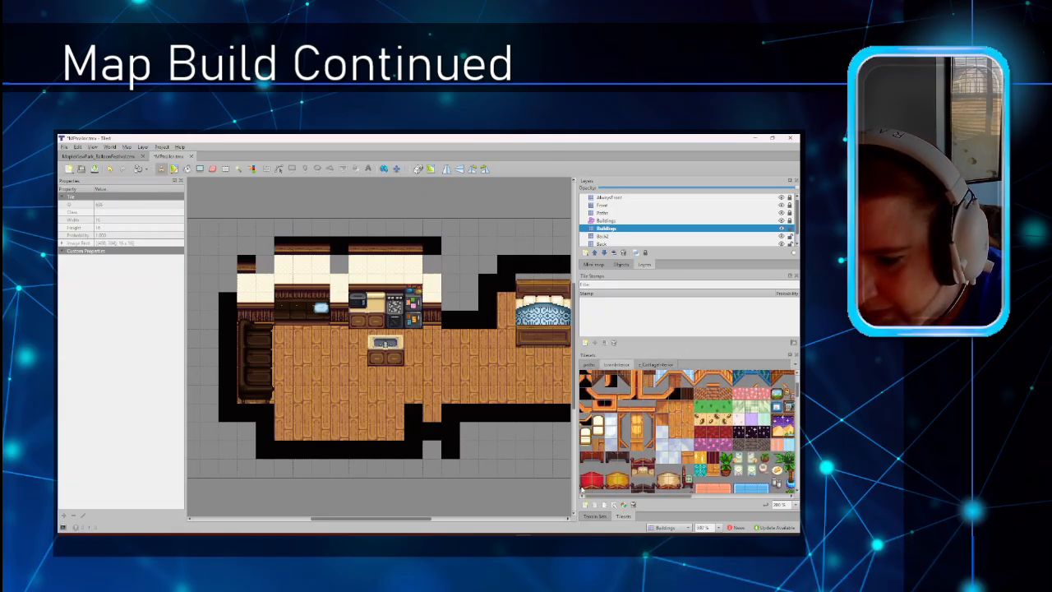
{"action": "scroll", "coordinate": [618, 438], "scroll_direction": "up", "scroll_amount": 2}
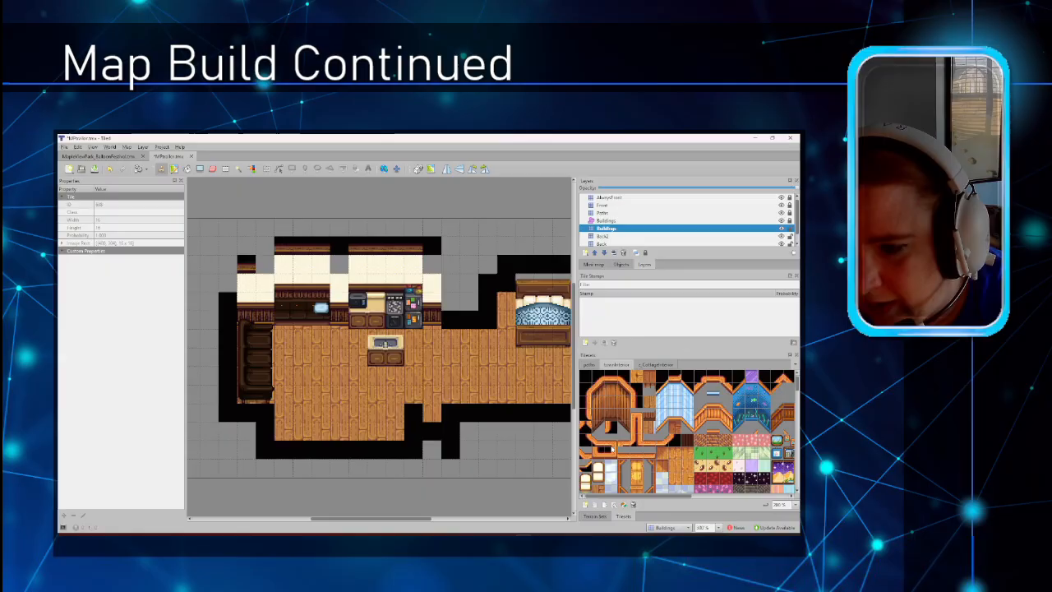
{"action": "left_click", "coordinate": [656, 366]}
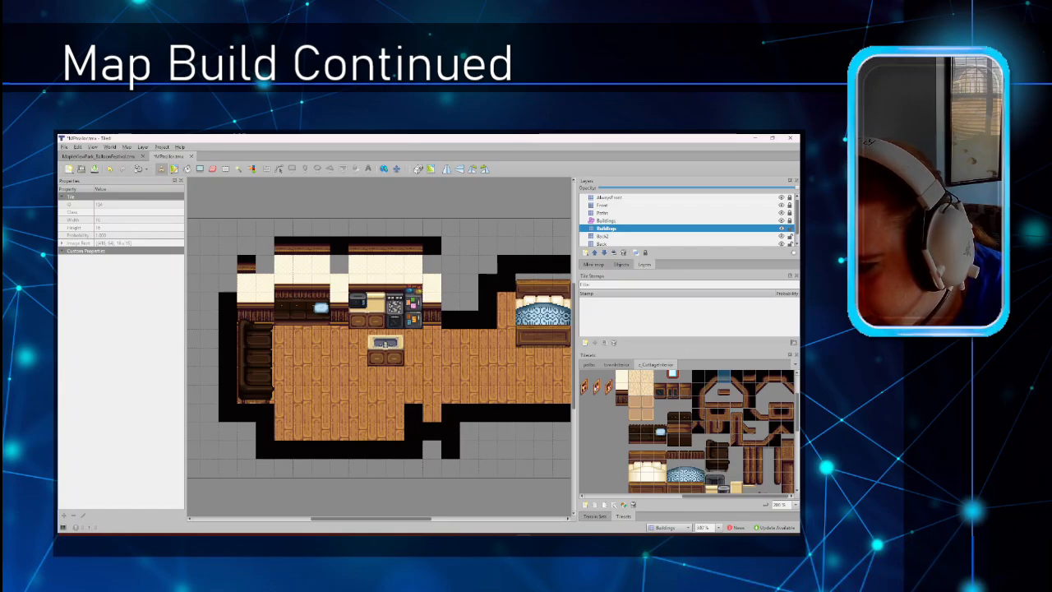
On the Buildings layer, place dark wood trim tiles at the inner corner above the sofa's wall and in the gap between the kitchen wall sections.
{"action": "left_click", "coordinate": [787, 415]}
{"action": "left_click", "coordinate": [261, 265]}
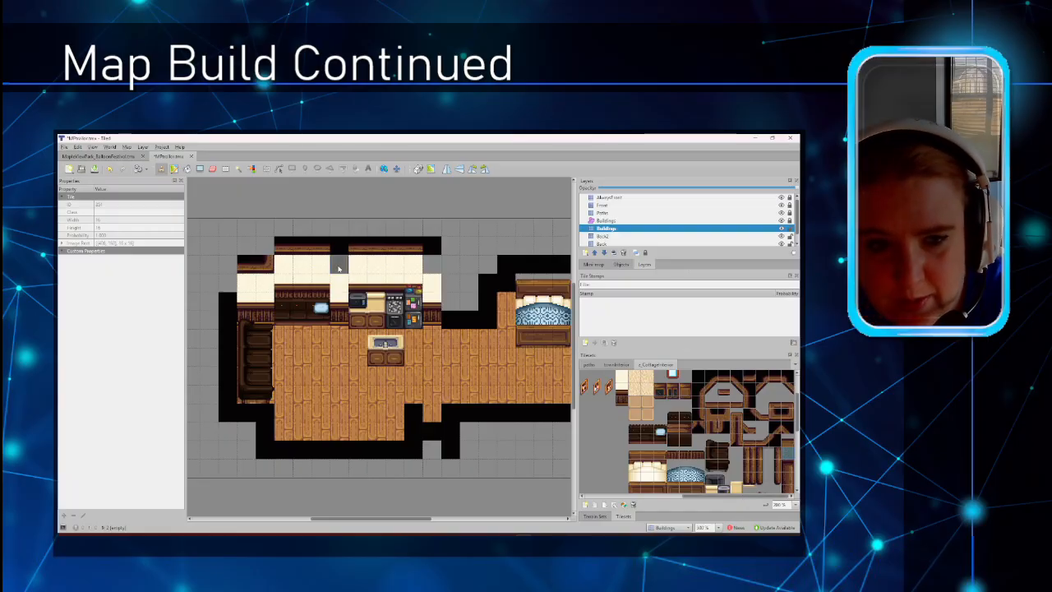
{"action": "left_click", "coordinate": [338, 264]}
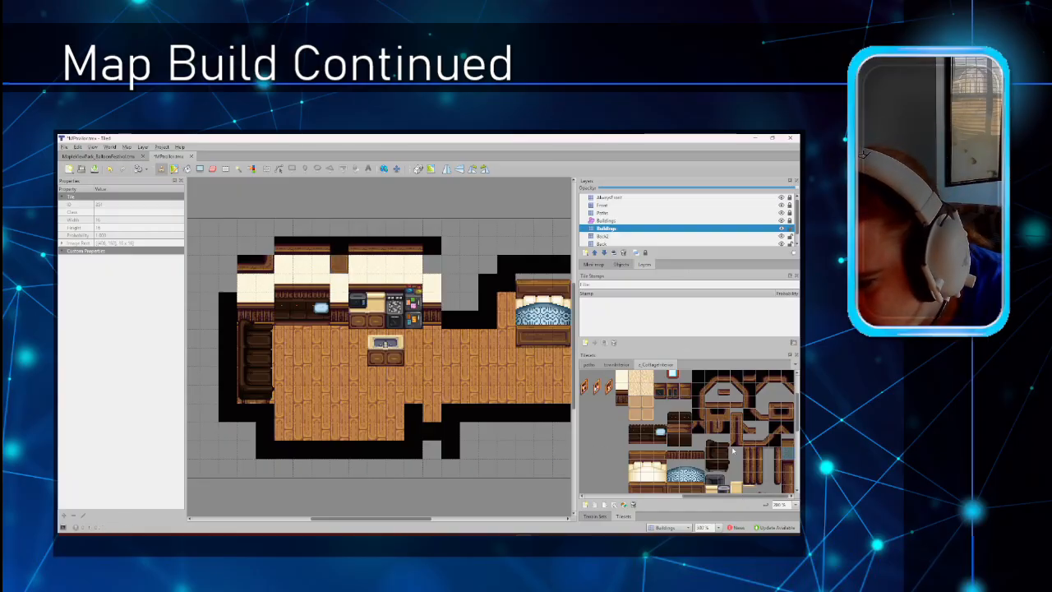
Unlock the Front layer and place a wood post tile on it, filling the ceiling trim gap between the two kitchen wall sections.
{"action": "left_click", "coordinate": [724, 378]}
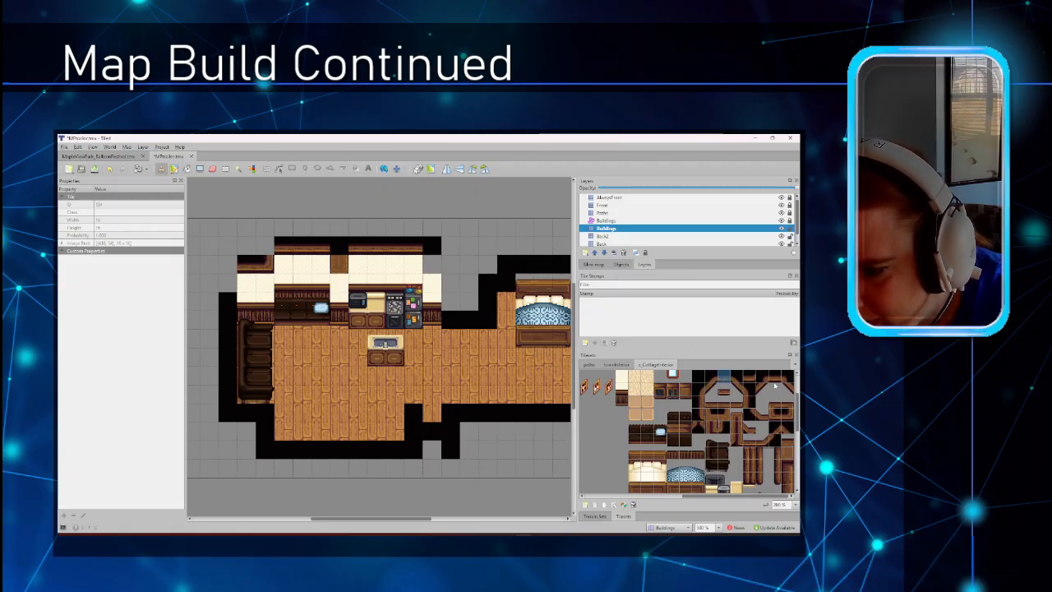
{"action": "left_click", "coordinate": [789, 444]}
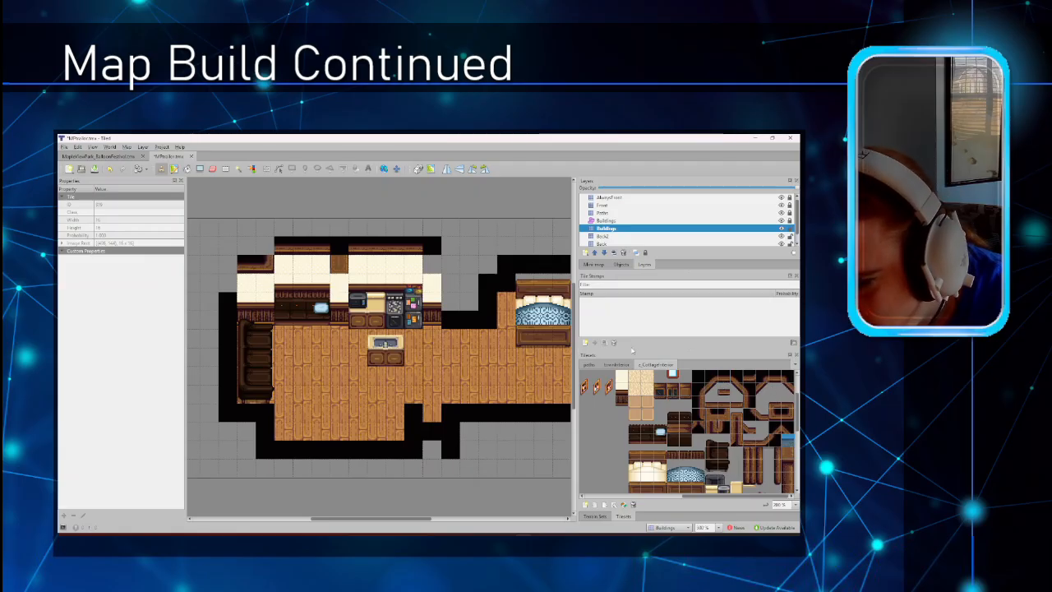
{"action": "left_click", "coordinate": [608, 205]}
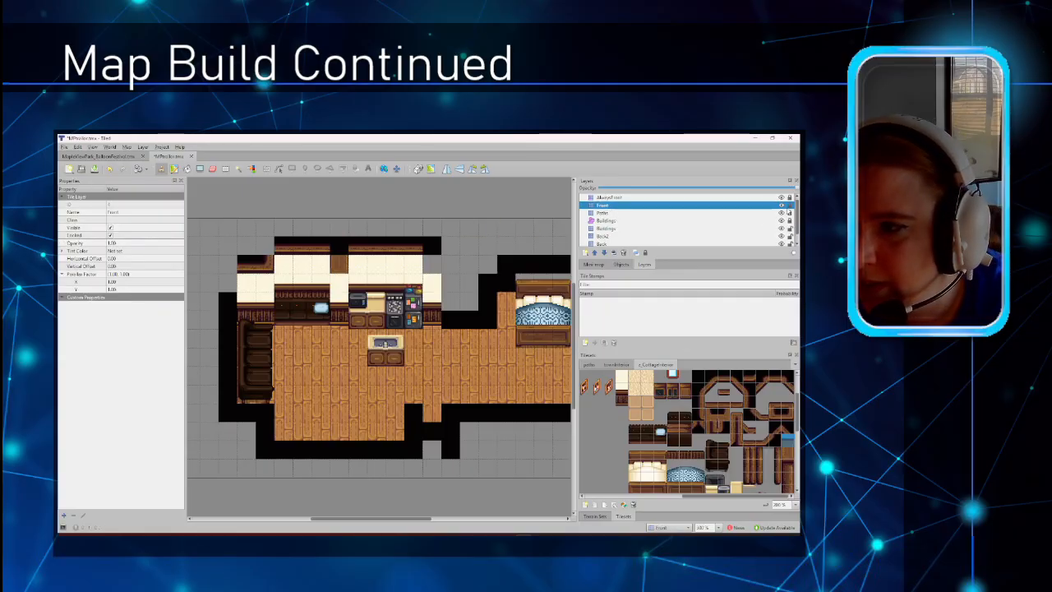
{"action": "left_click", "coordinate": [789, 205]}
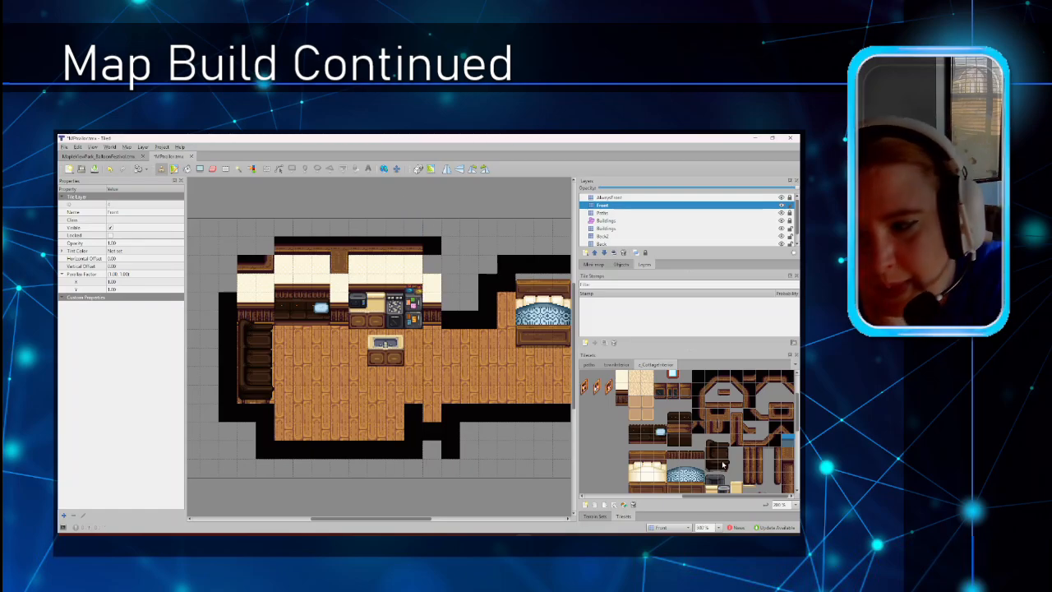
On the Buildings layer, place dark wood corner tiles at both ends of the ceiling trim above the kitchen.
{"action": "left_click_drag", "start_coordinate": [749, 452], "coordinate": [749, 485]}
{"action": "scroll", "coordinate": [618, 216], "scroll_direction": "down", "scroll_amount": 1}
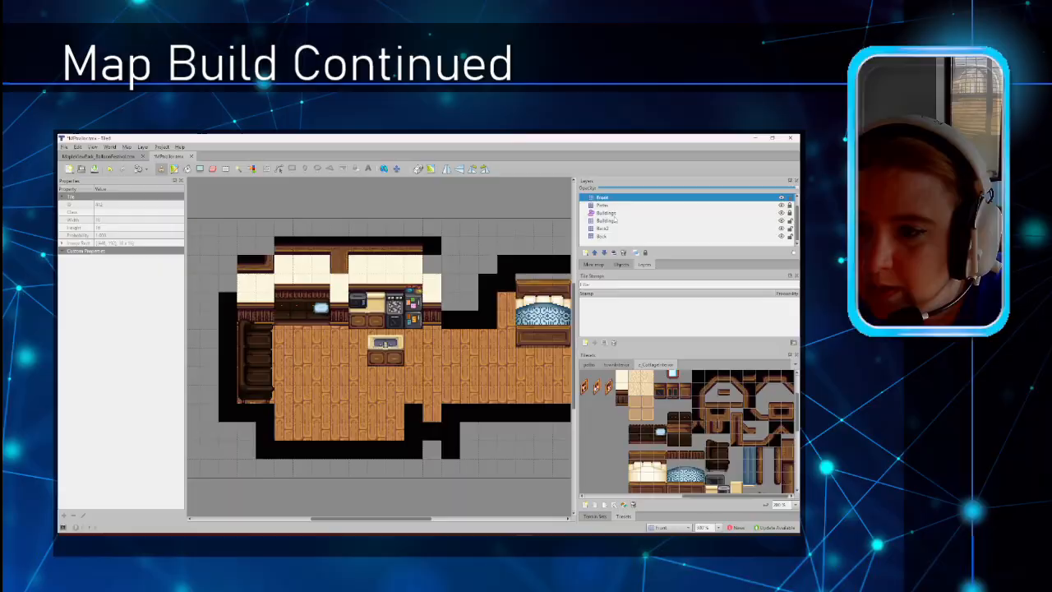
{"action": "left_click", "coordinate": [613, 221]}
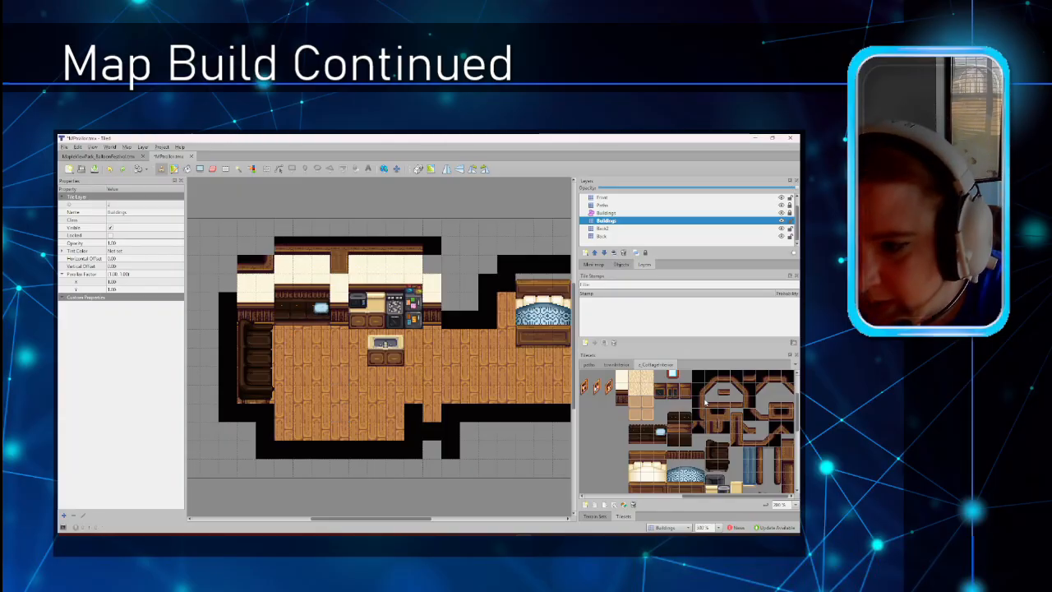
{"action": "left_click", "coordinate": [764, 381]}
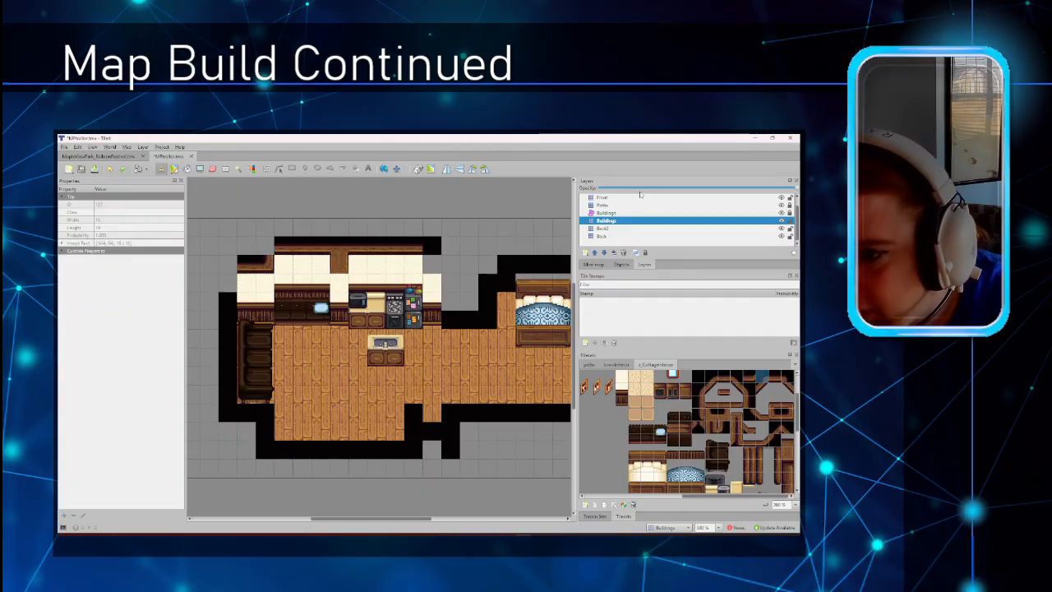
{"action": "left_click", "coordinate": [265, 247]}
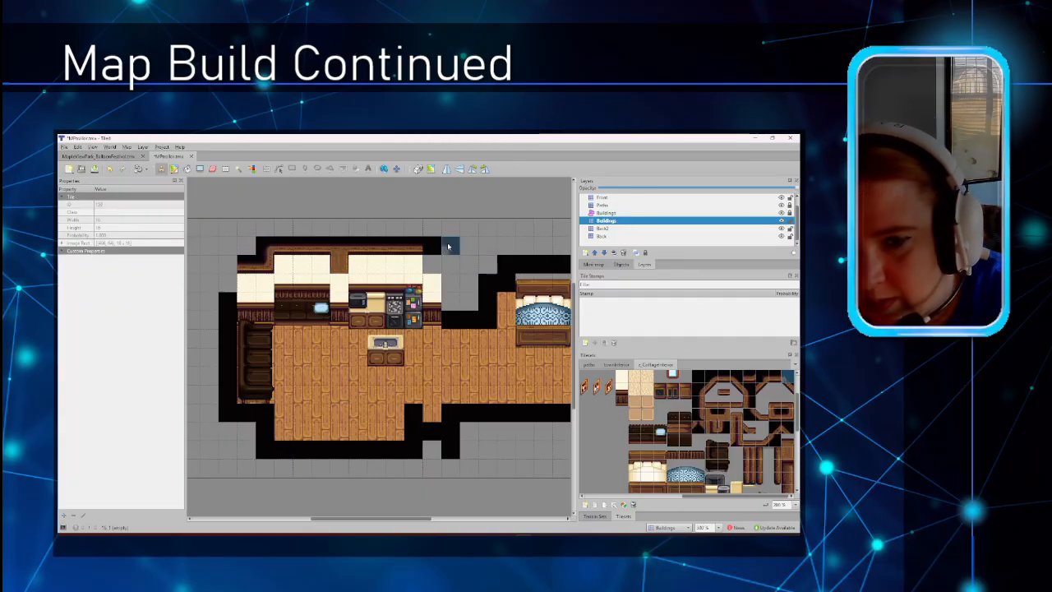
{"action": "left_click", "coordinate": [433, 244]}
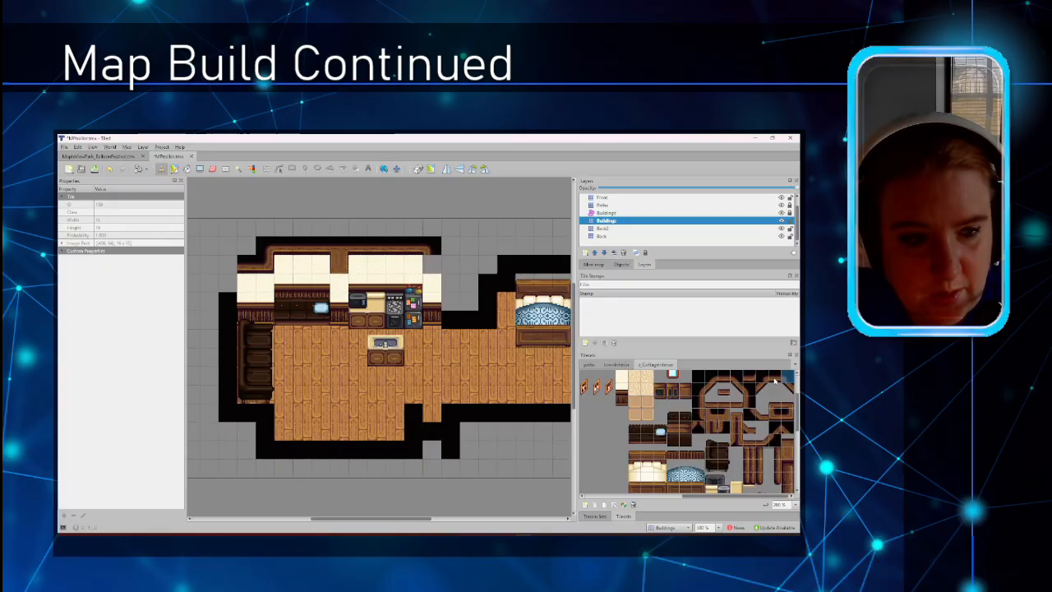
On the Buildings layer, place the outer corner above the sofa's wall and run the dark wood side border down beside the sofa to its foot.
{"action": "left_click", "coordinate": [700, 392]}
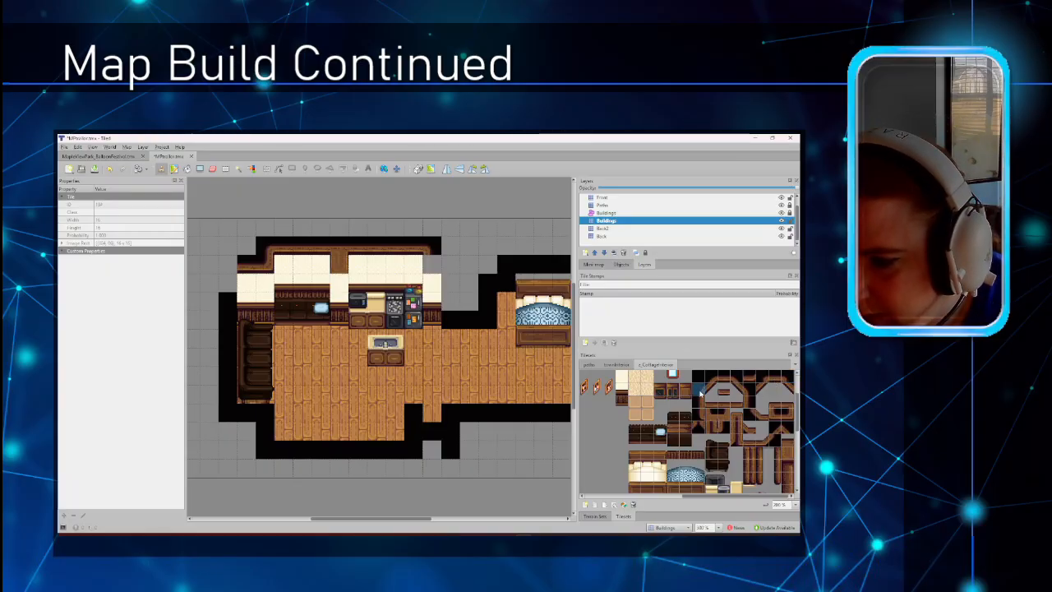
{"action": "left_click", "coordinate": [763, 377]}
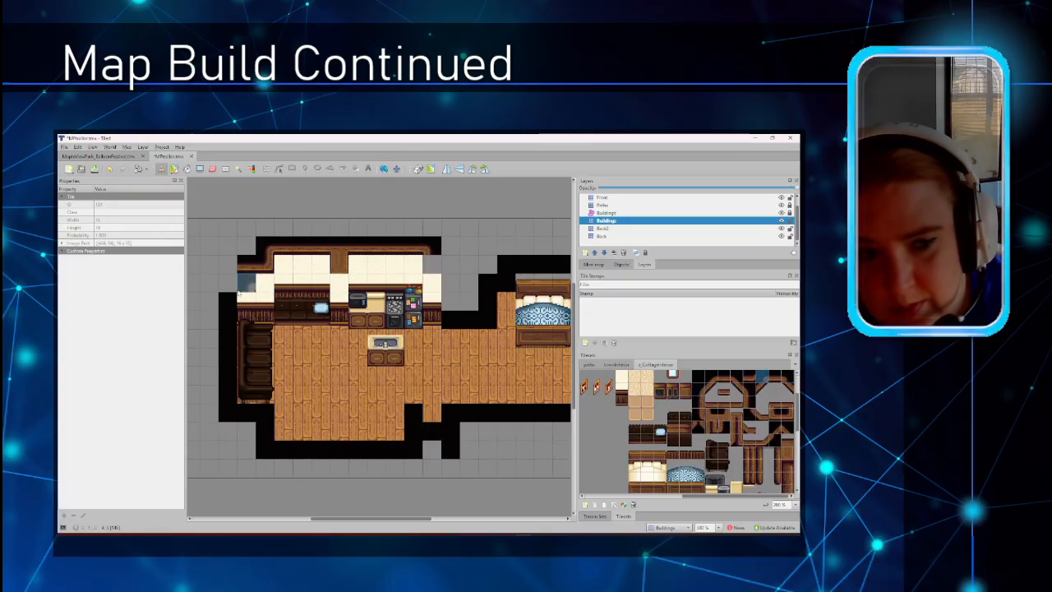
{"action": "left_click", "coordinate": [227, 265]}
{"action": "left_click", "coordinate": [698, 401]}
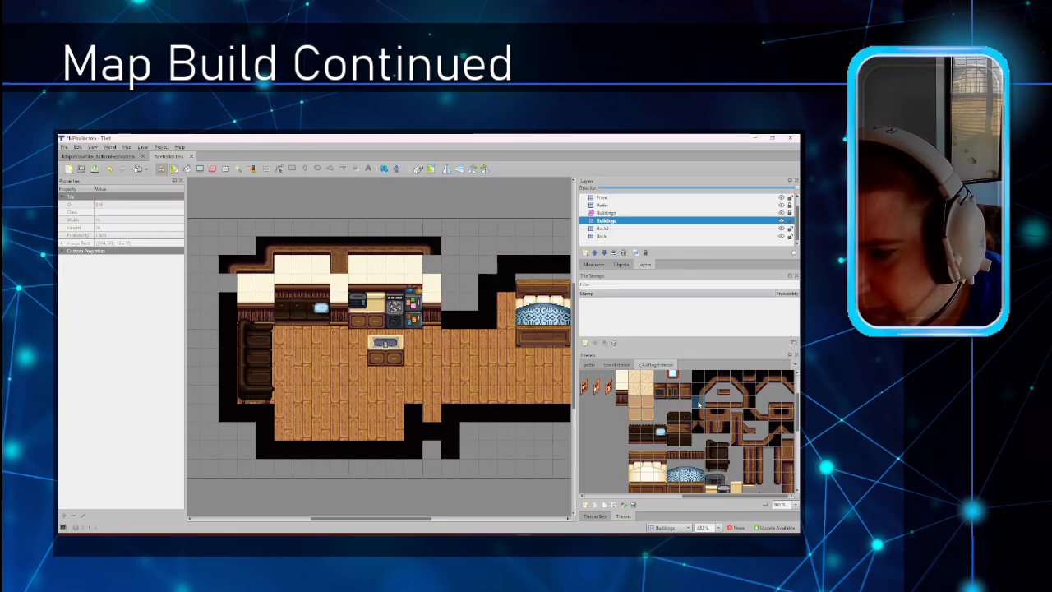
{"action": "left_click_drag", "start_coordinate": [228, 288], "coordinate": [228, 380]}
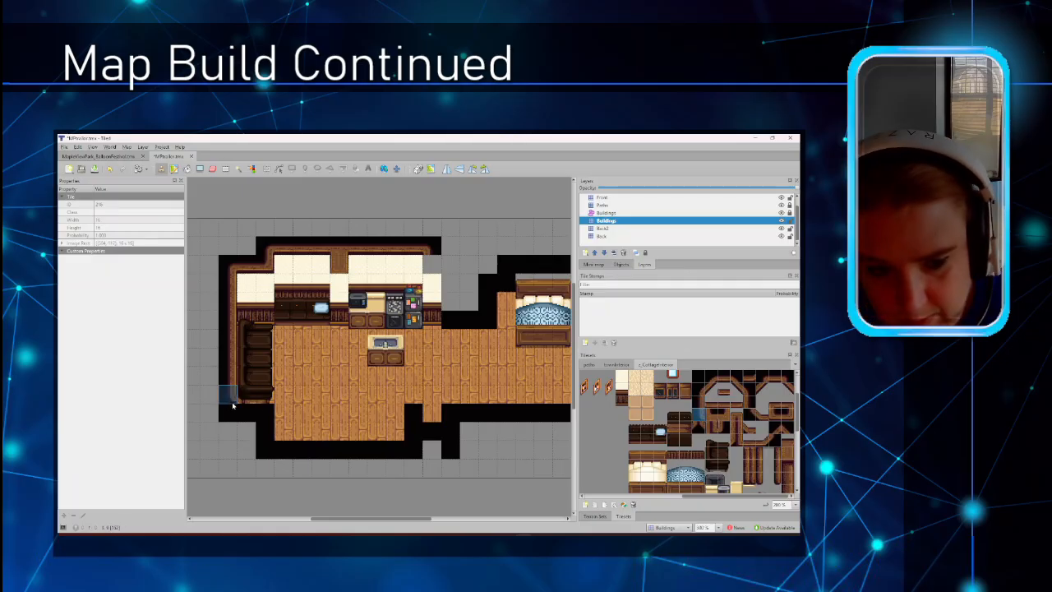
{"action": "left_click", "coordinate": [228, 398]}
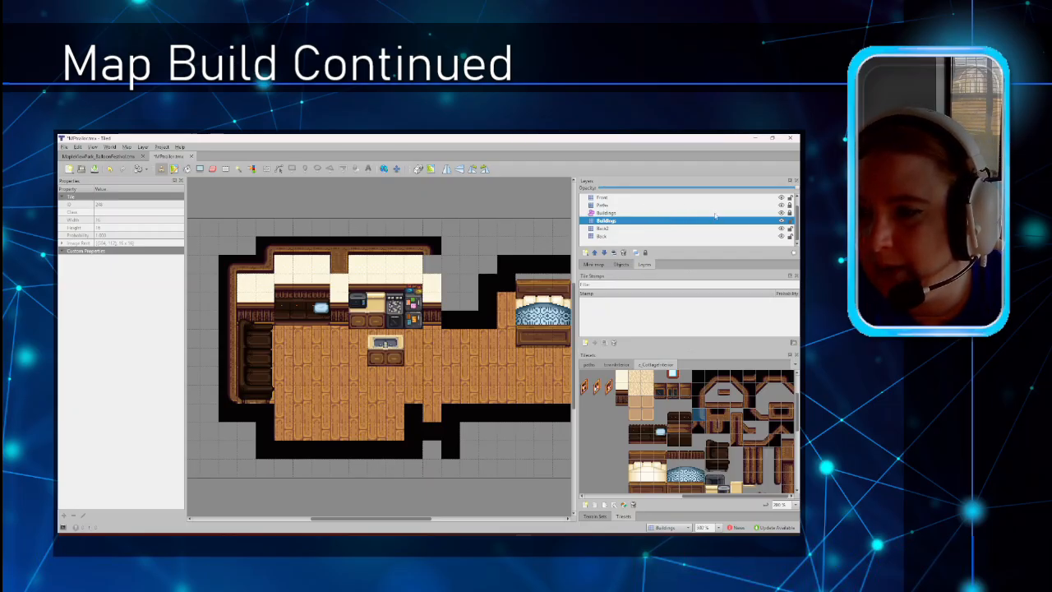
On the Front layer, place the horizontal dark wood border along the floor edge below the sofa.
{"action": "scroll", "coordinate": [748, 210], "scroll_direction": "up", "scroll_amount": 1}
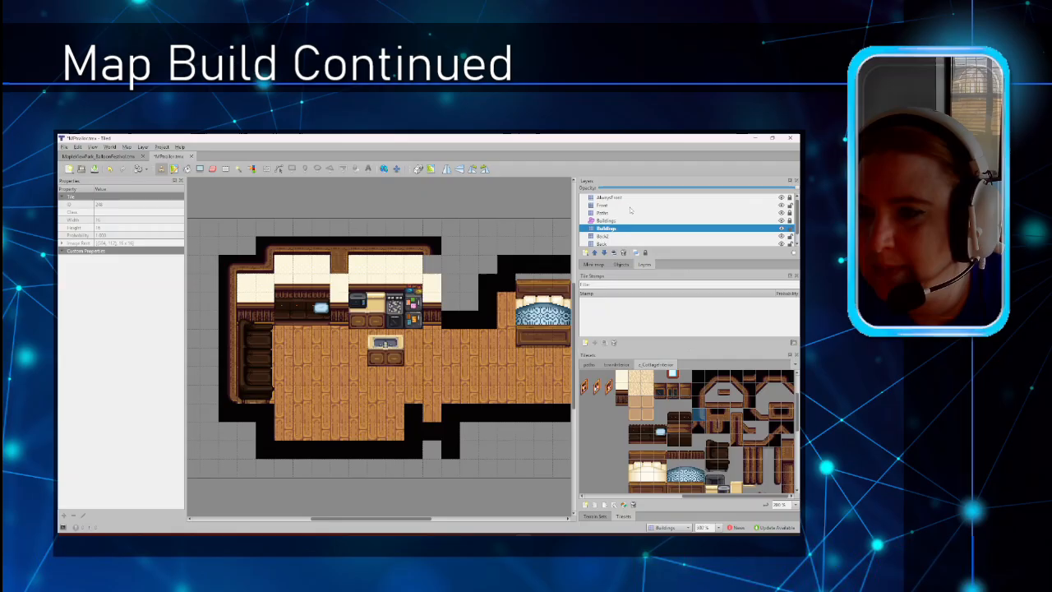
{"action": "left_click", "coordinate": [698, 206]}
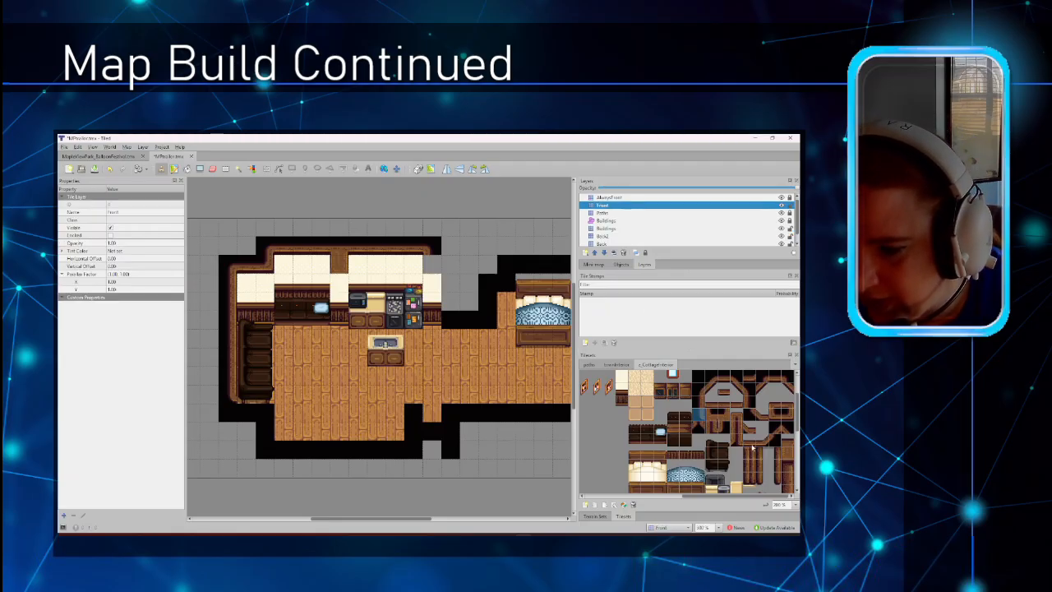
{"action": "left_click", "coordinate": [751, 442]}
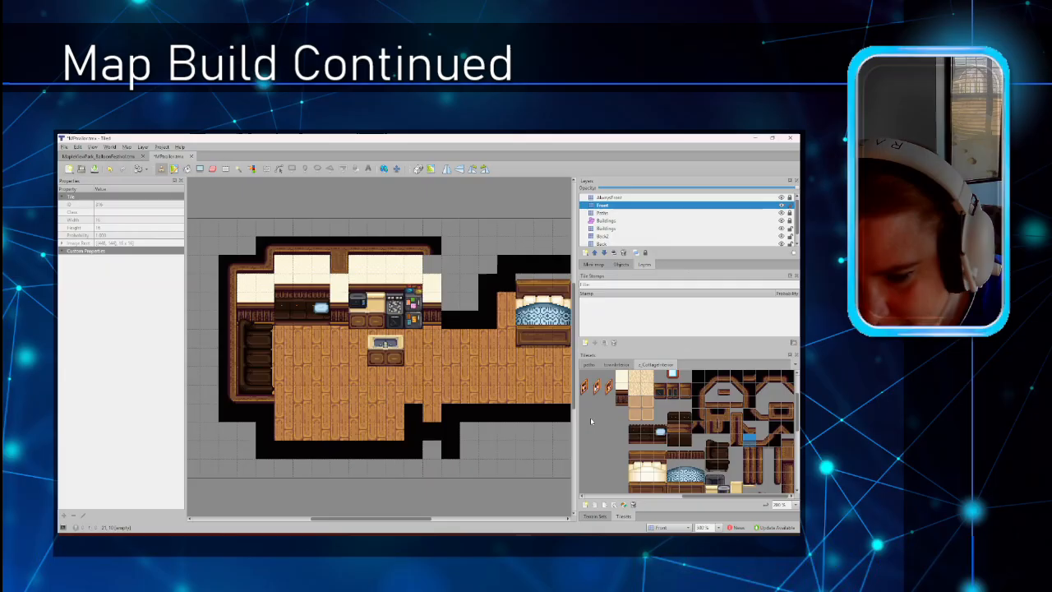
Border the lower floor section with dark wood, placing its west side on the Buildings layer and its bottom edge on the Front layer.
{"action": "left_click", "coordinate": [785, 402]}
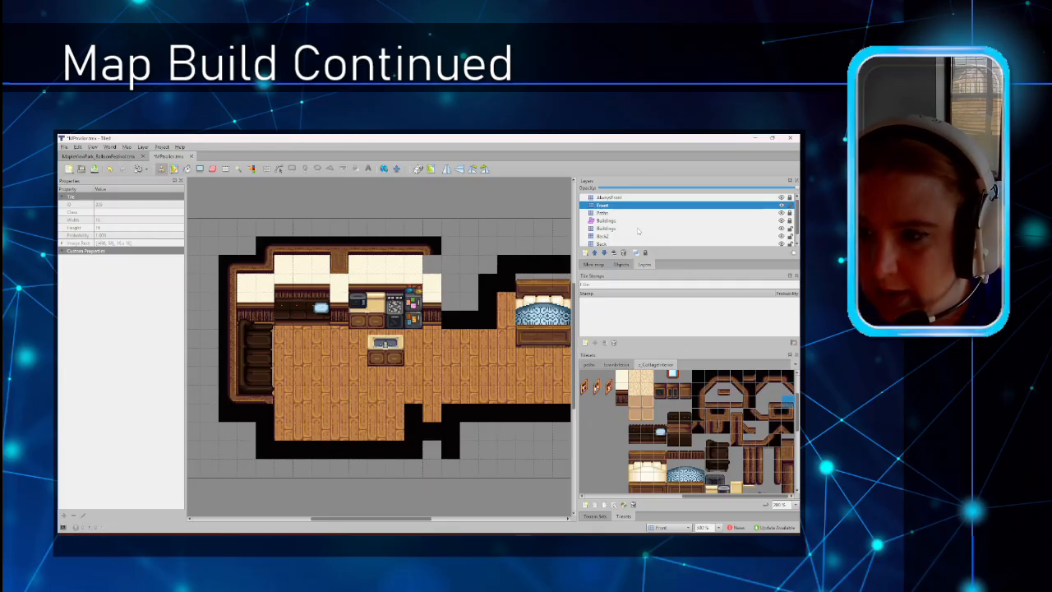
{"action": "left_click", "coordinate": [639, 228]}
{"action": "left_click", "coordinate": [701, 404]}
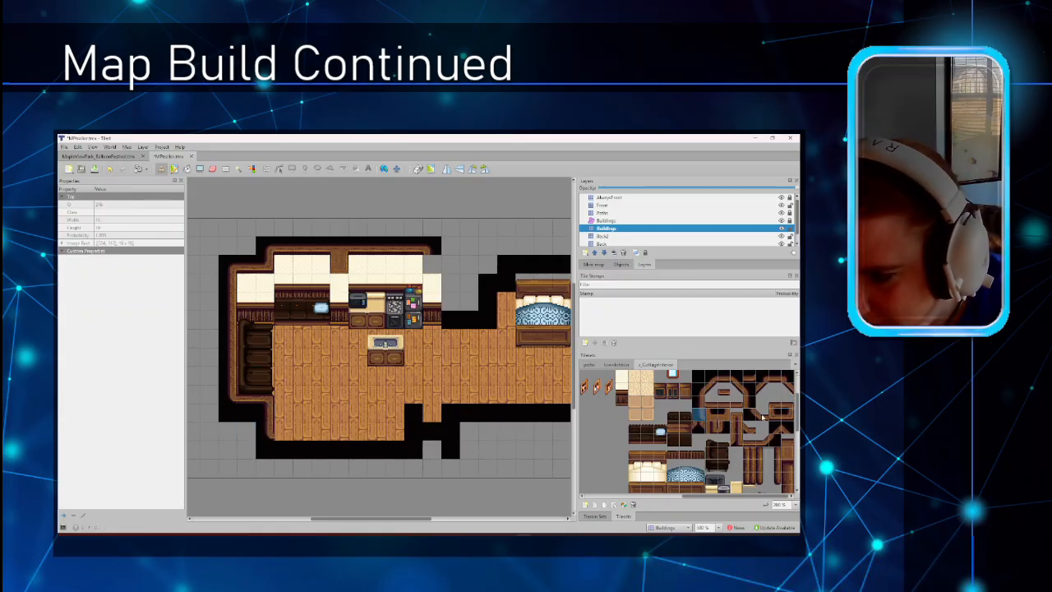
{"action": "left_click", "coordinate": [750, 442]}
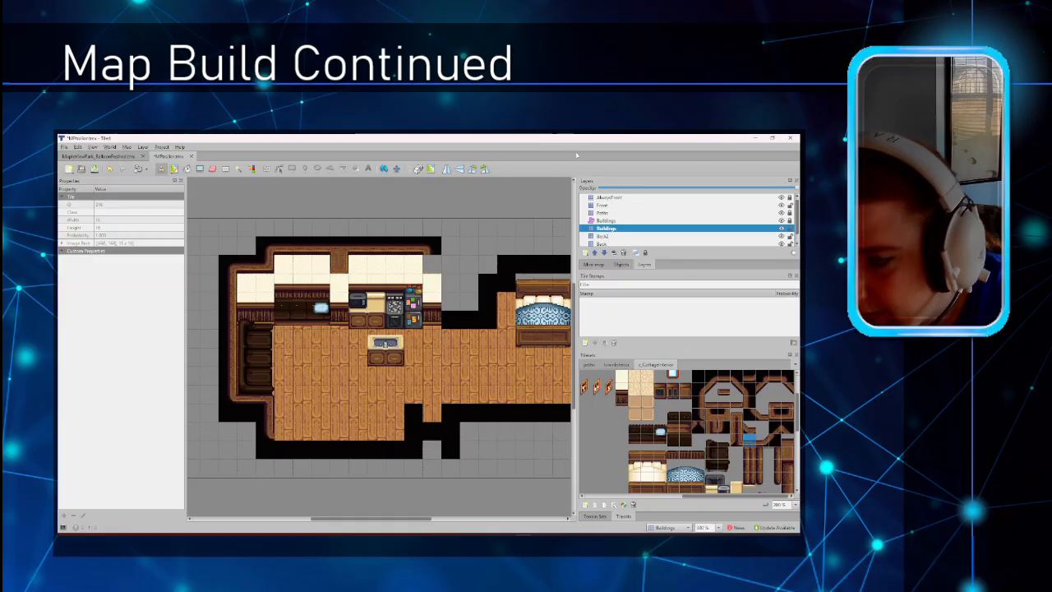
{"action": "left_click", "coordinate": [613, 205]}
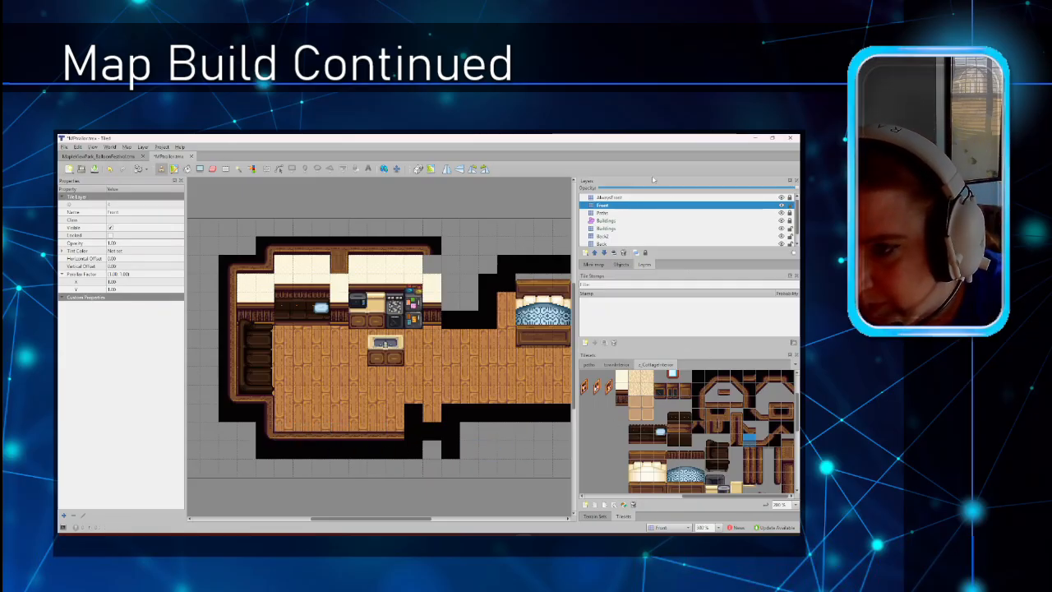
Add the east side border of the lower floor section on the Buildings layer and cap its upper end on the Front layer.
{"action": "left_click", "coordinate": [611, 229]}
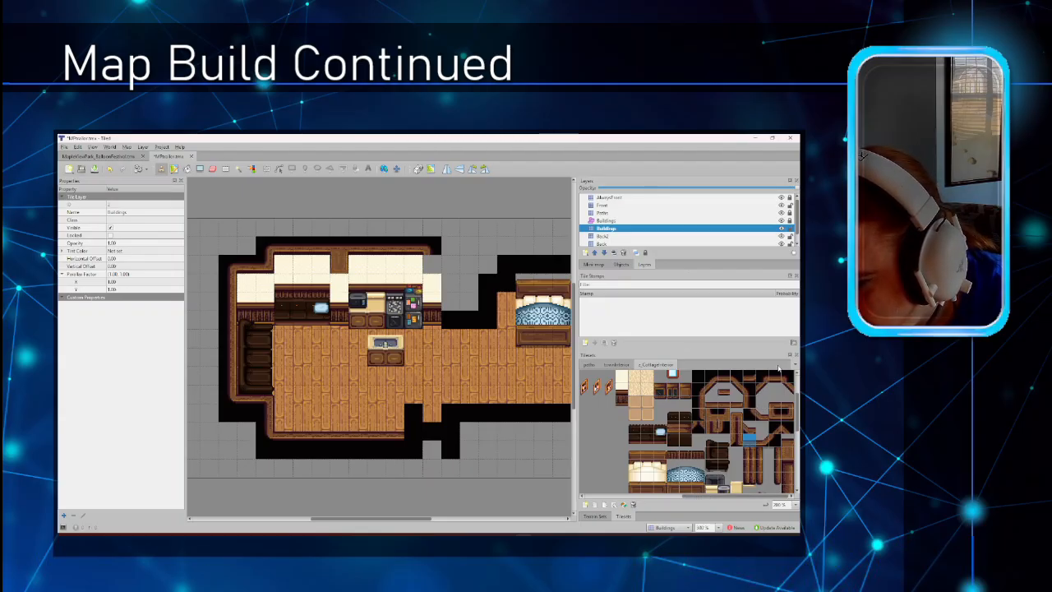
{"action": "left_click", "coordinate": [729, 423]}
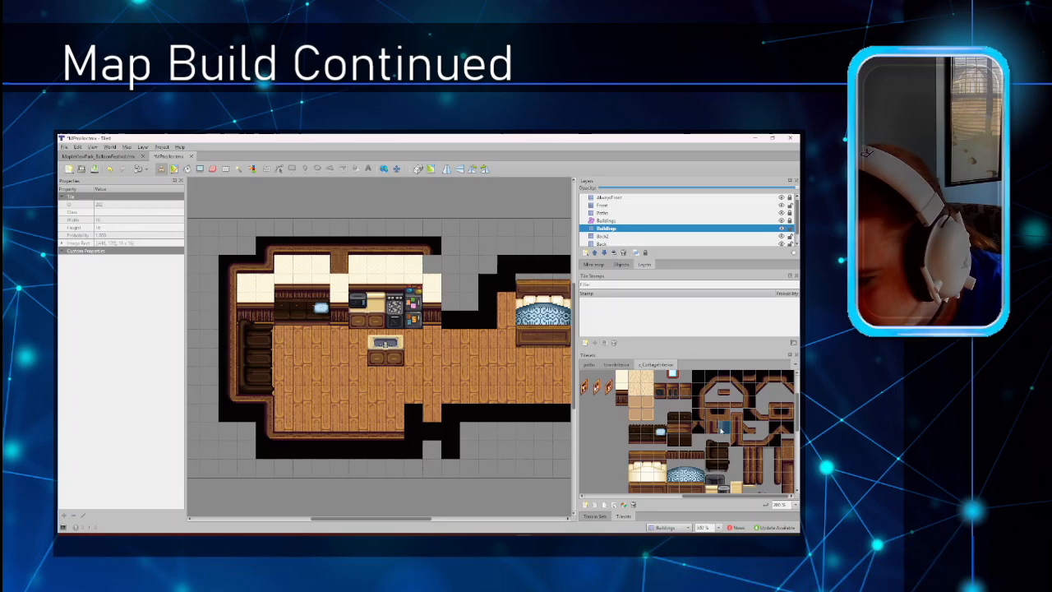
{"action": "left_click", "coordinate": [409, 430]}
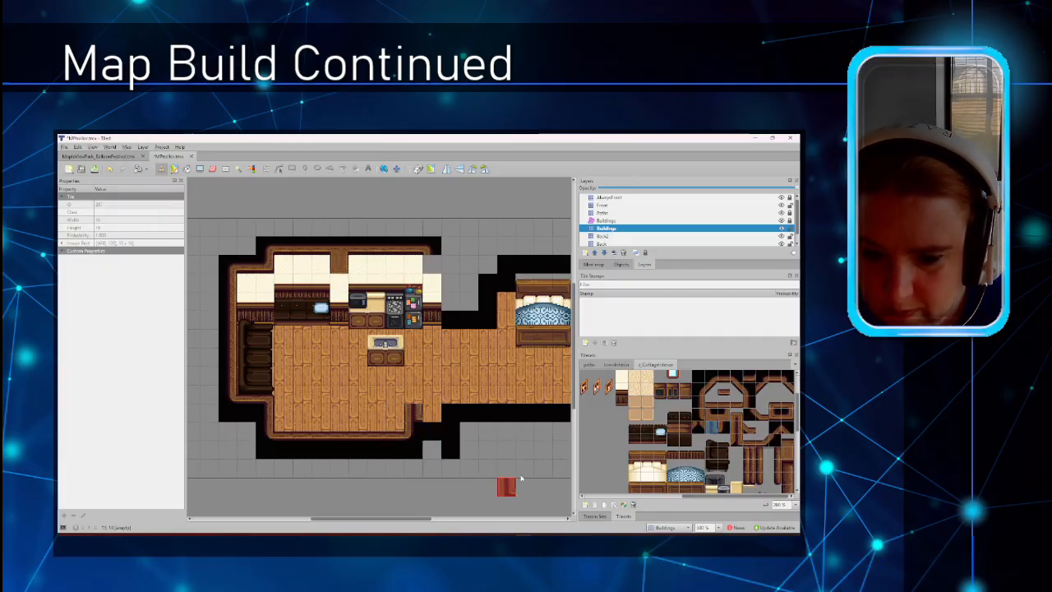
{"action": "left_click", "coordinate": [608, 206]}
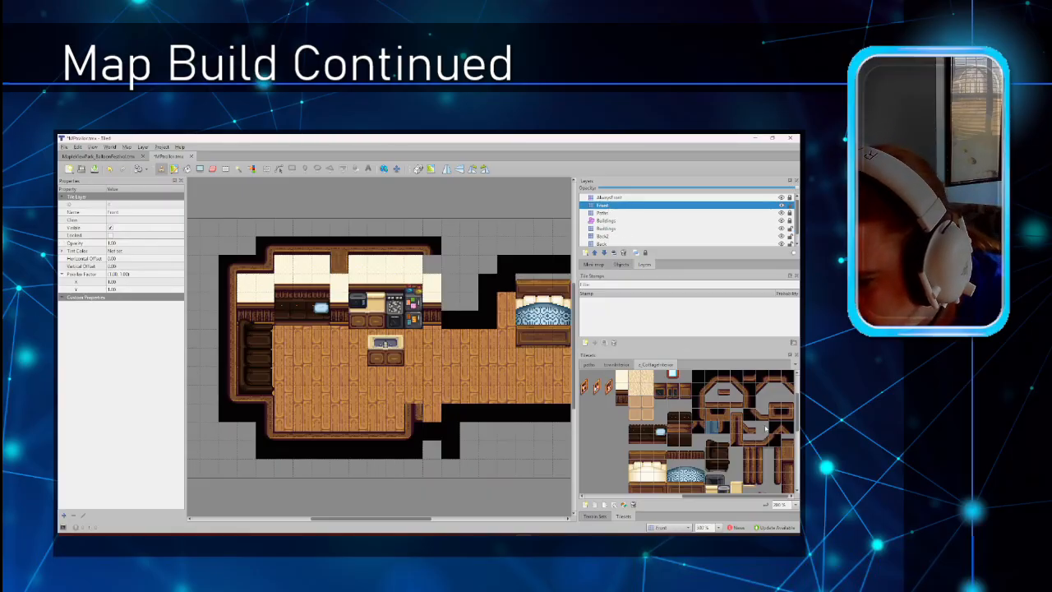
{"action": "left_click", "coordinate": [739, 418]}
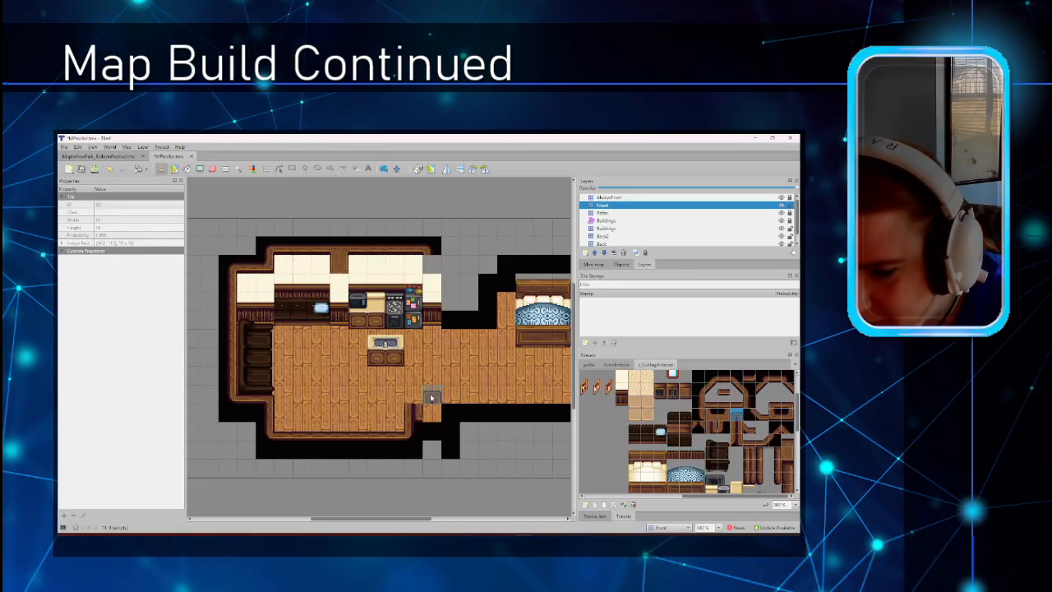
{"action": "right_click", "coordinate": [487, 463]}
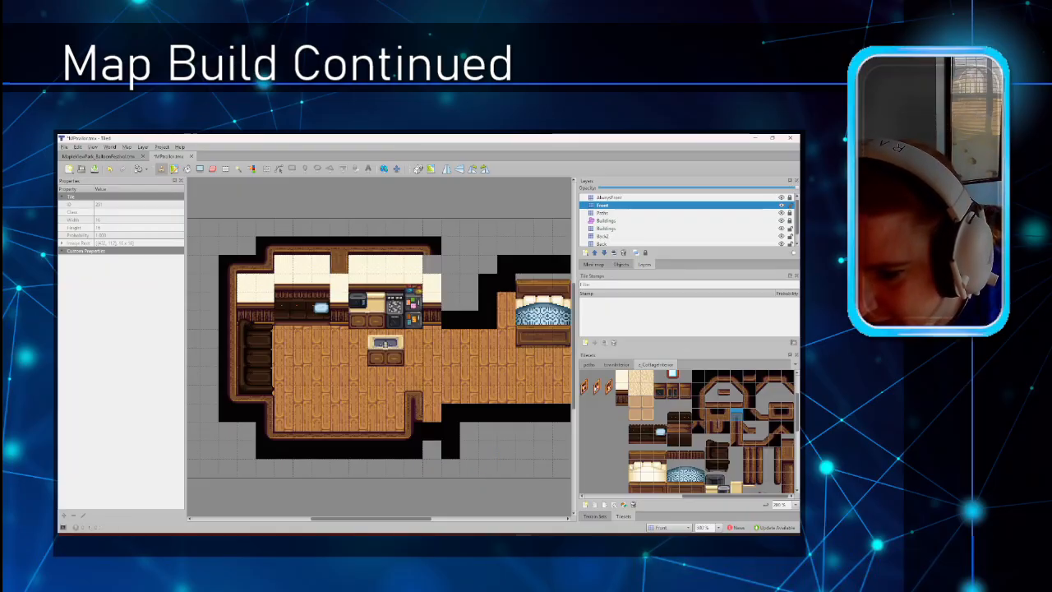
On the Back2 layer, place the wooden post's base tile at the floor edge between the dark sideboard and the kitchen counter.
{"action": "scroll", "coordinate": [629, 465], "scroll_direction": "up", "scroll_amount": 2}
{"action": "scroll", "coordinate": [630, 464], "scroll_direction": "down", "scroll_amount": 2}
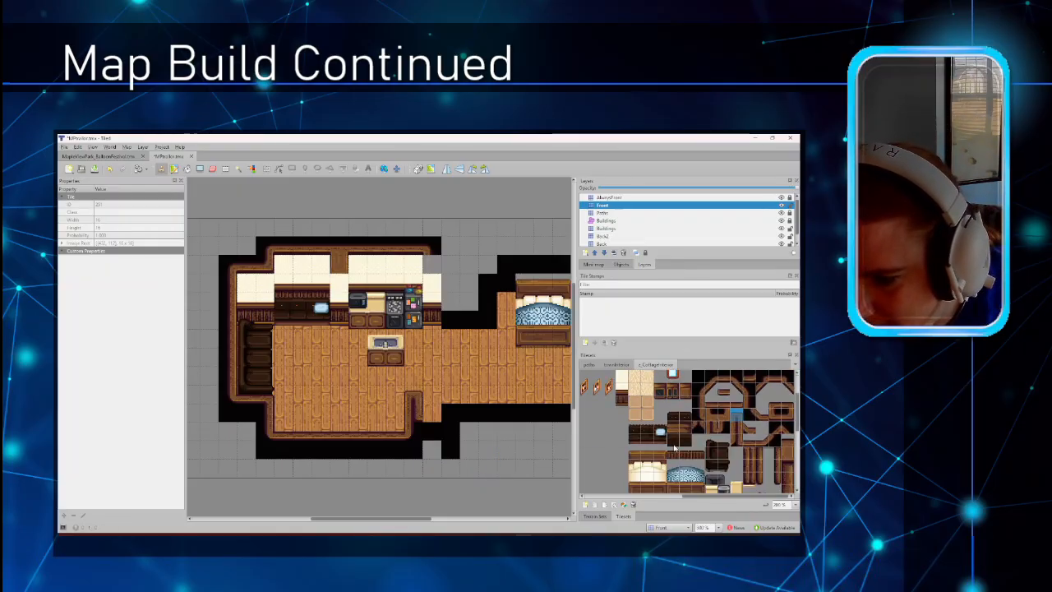
{"action": "left_click", "coordinate": [686, 400]}
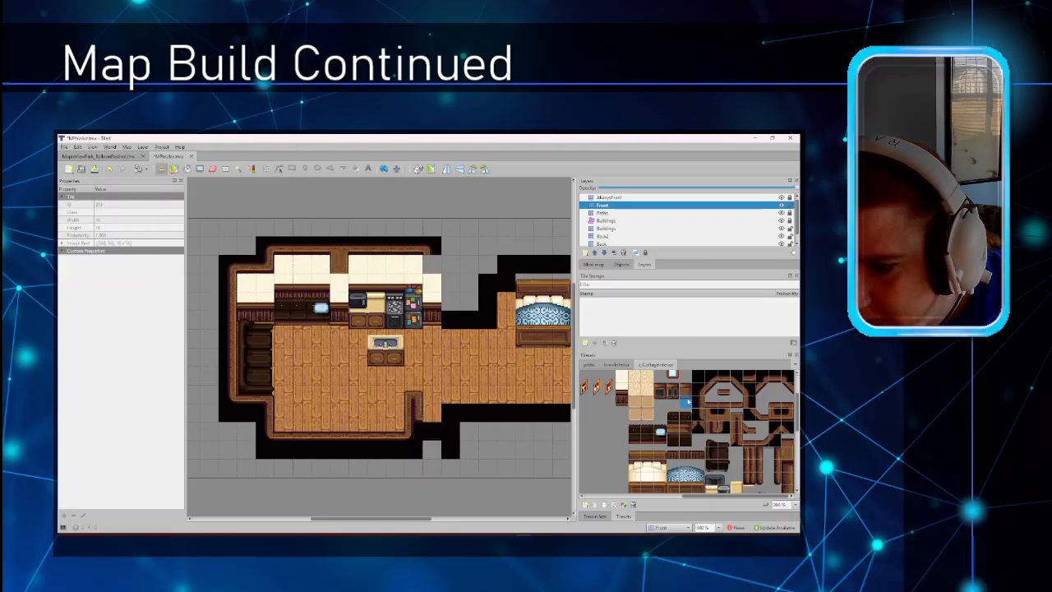
{"action": "scroll", "coordinate": [688, 400], "scroll_direction": "down", "scroll_amount": 2}
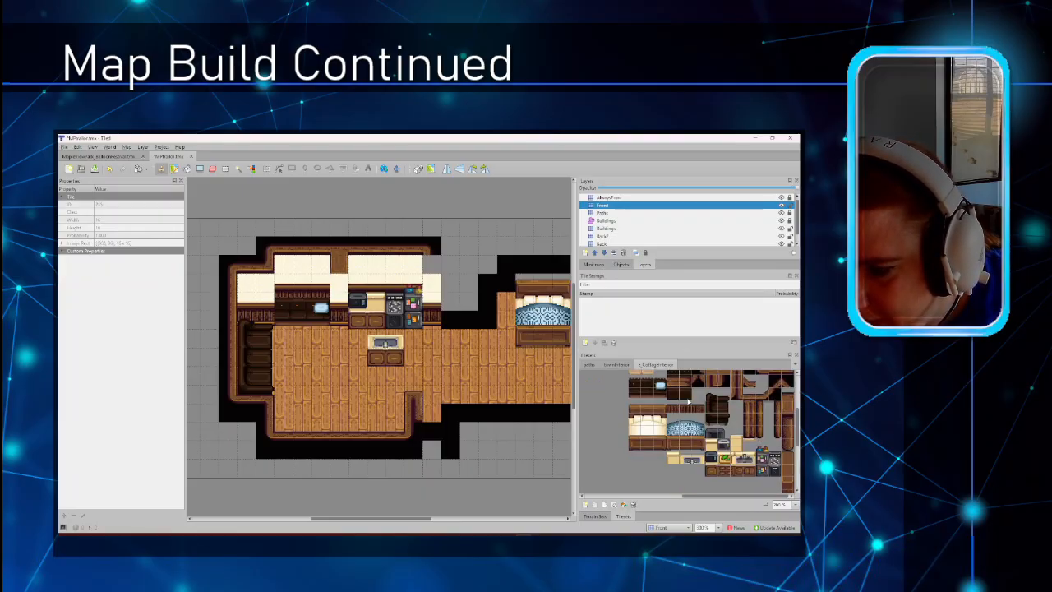
{"action": "scroll", "coordinate": [688, 400], "scroll_direction": "up", "scroll_amount": 2}
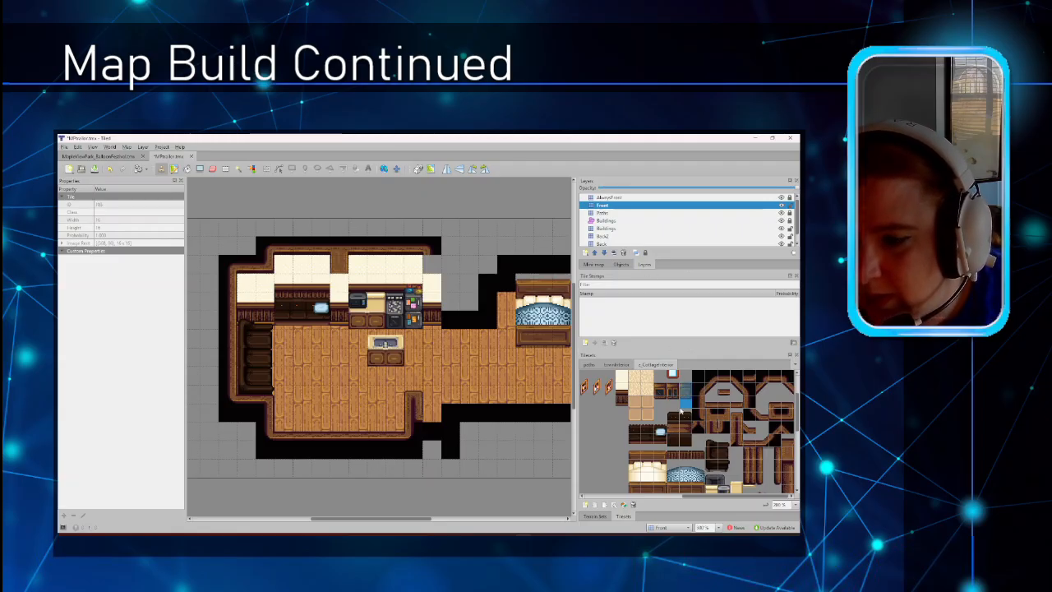
{"action": "scroll", "coordinate": [616, 215], "scroll_direction": "down", "scroll_amount": 1}
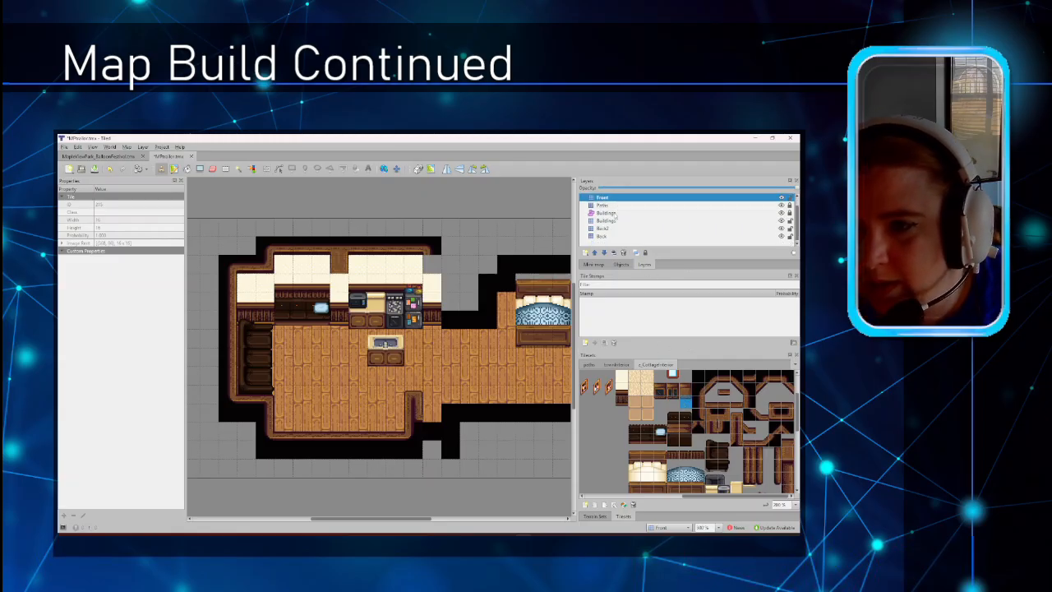
{"action": "left_click", "coordinate": [610, 220]}
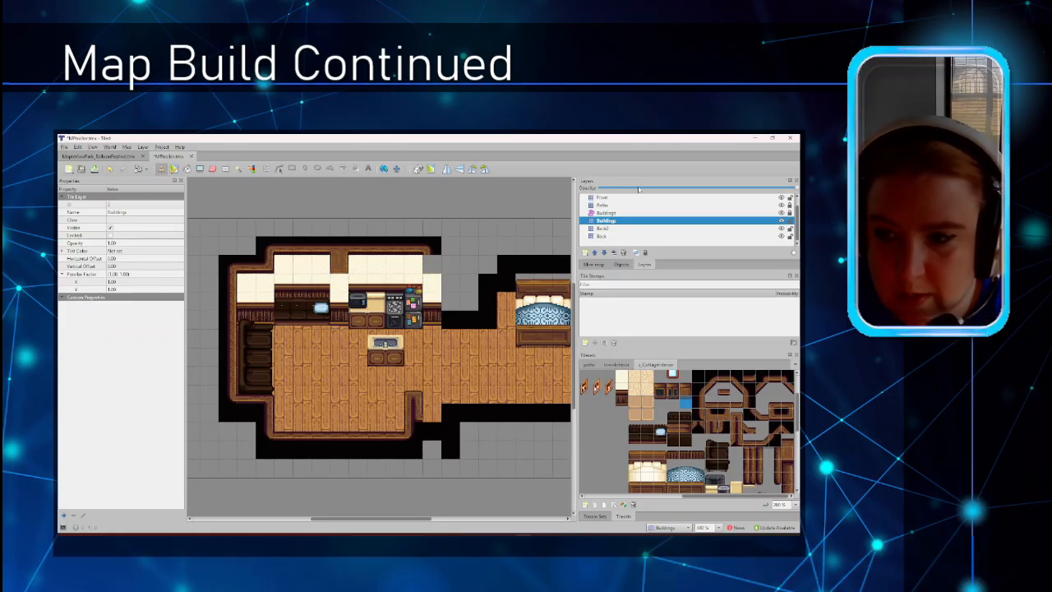
{"action": "left_click", "coordinate": [615, 229]}
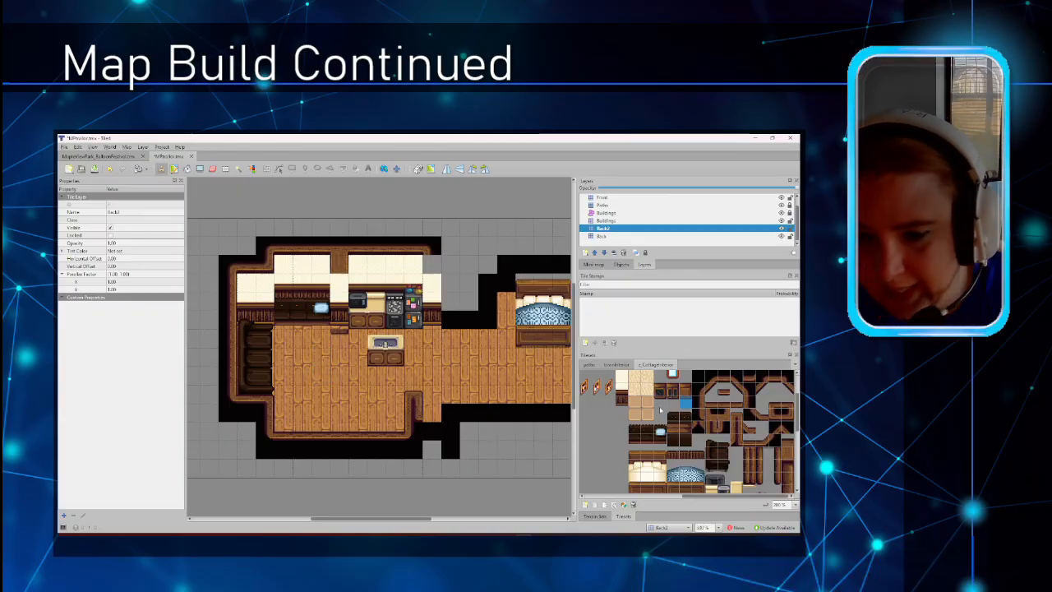
On the Buildings layer, stack wooden post tiles from the base up to the wall beam between the sideboard and kitchen counter.
{"action": "left_click", "coordinate": [685, 395]}
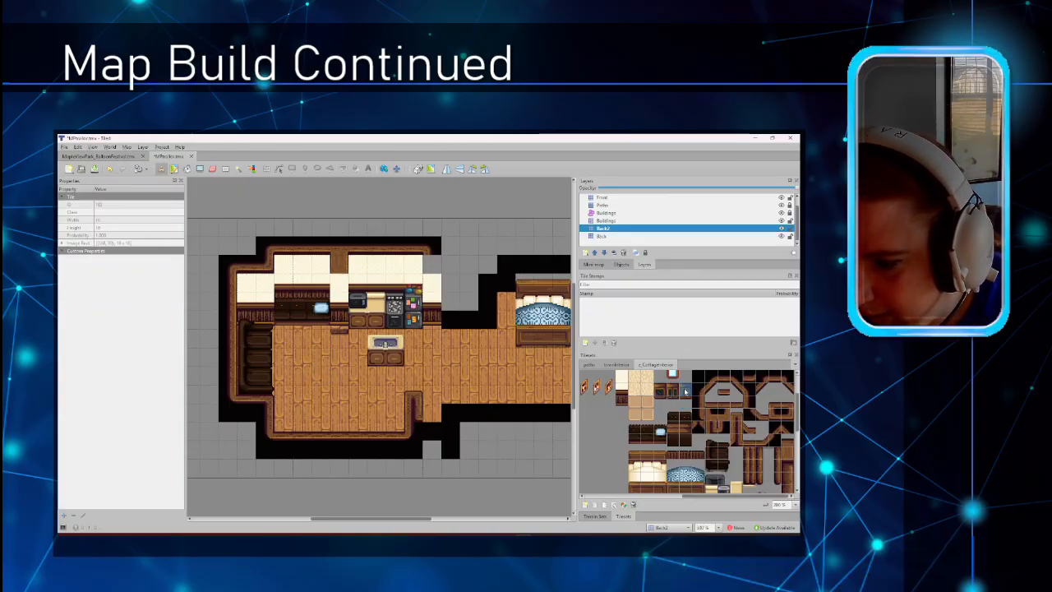
{"action": "left_click", "coordinate": [618, 221]}
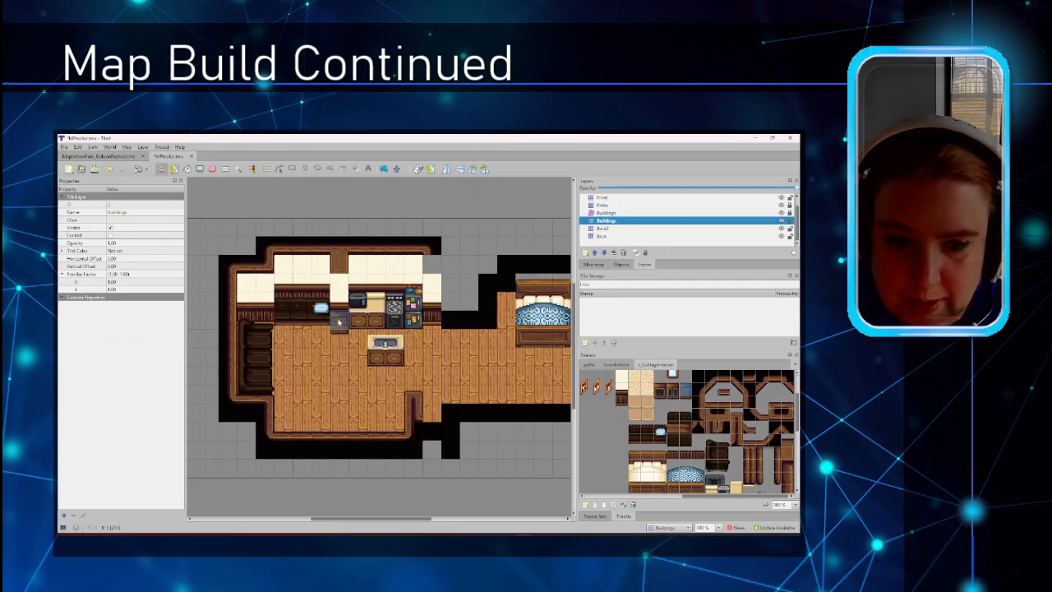
{"action": "left_click", "coordinate": [670, 399]}
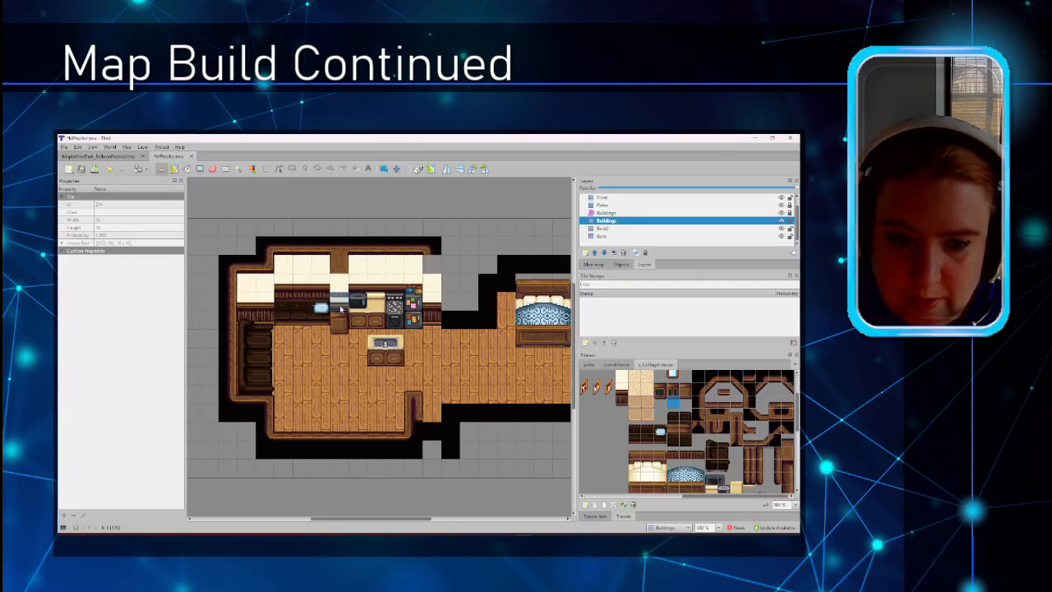
{"action": "left_click", "coordinate": [673, 393]}
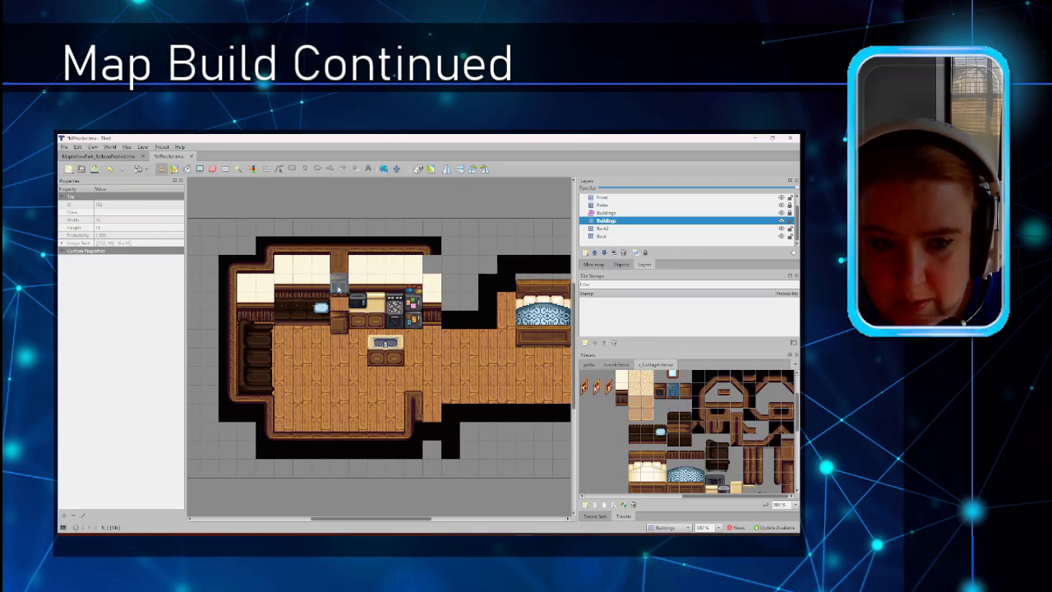
{"action": "left_click", "coordinate": [337, 289]}
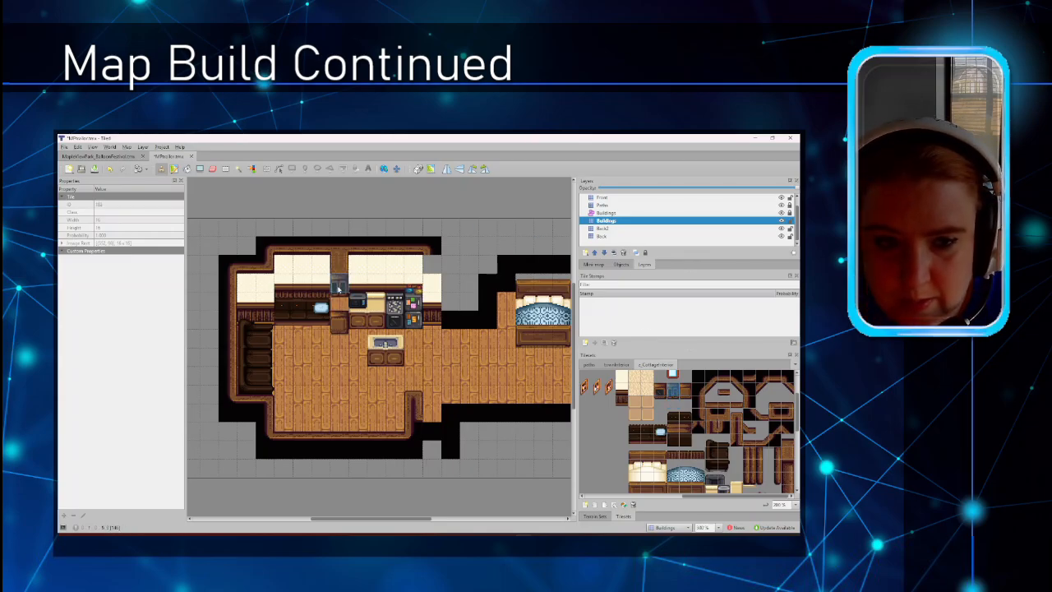
Activate the Back2 layer and pick the wall tile from the cottage interior tileset for the kitchen wall behind the narrow cabinet.
{"action": "left_click", "coordinate": [606, 228]}
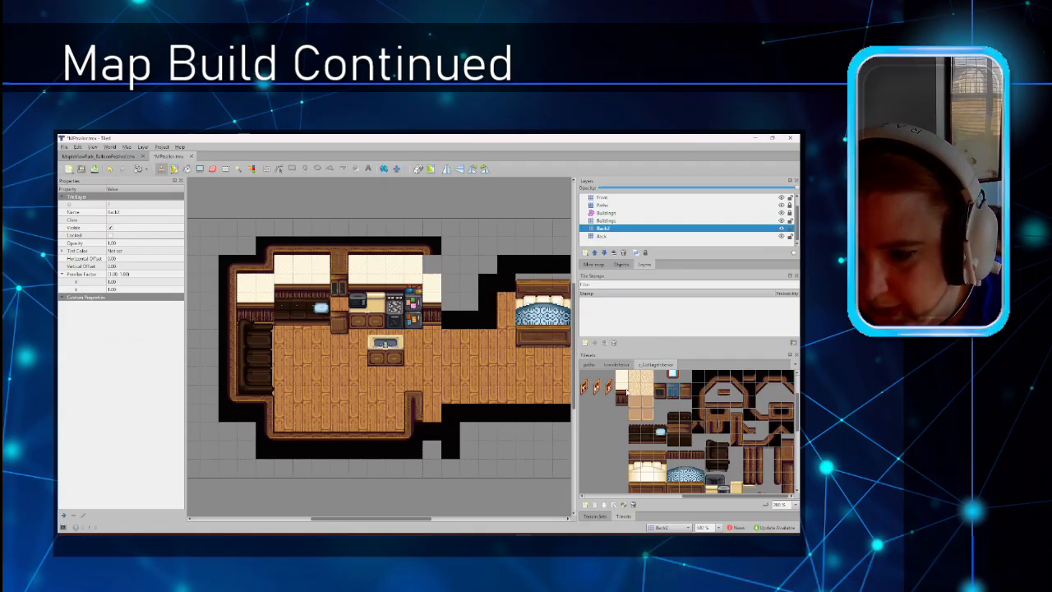
{"action": "left_click", "coordinate": [623, 395]}
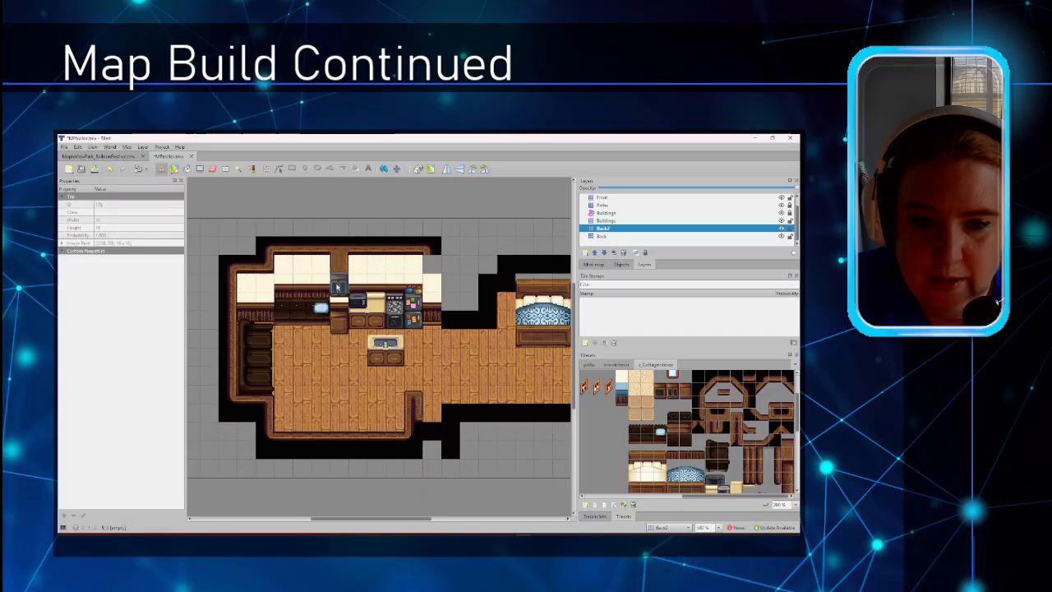
Make Front the active layer and look through the townInterior tileset for a small decoration for the kitchen counter.
{"action": "scroll", "coordinate": [608, 198], "scroll_direction": "up", "scroll_amount": 1}
{"action": "left_click", "coordinate": [605, 206]}
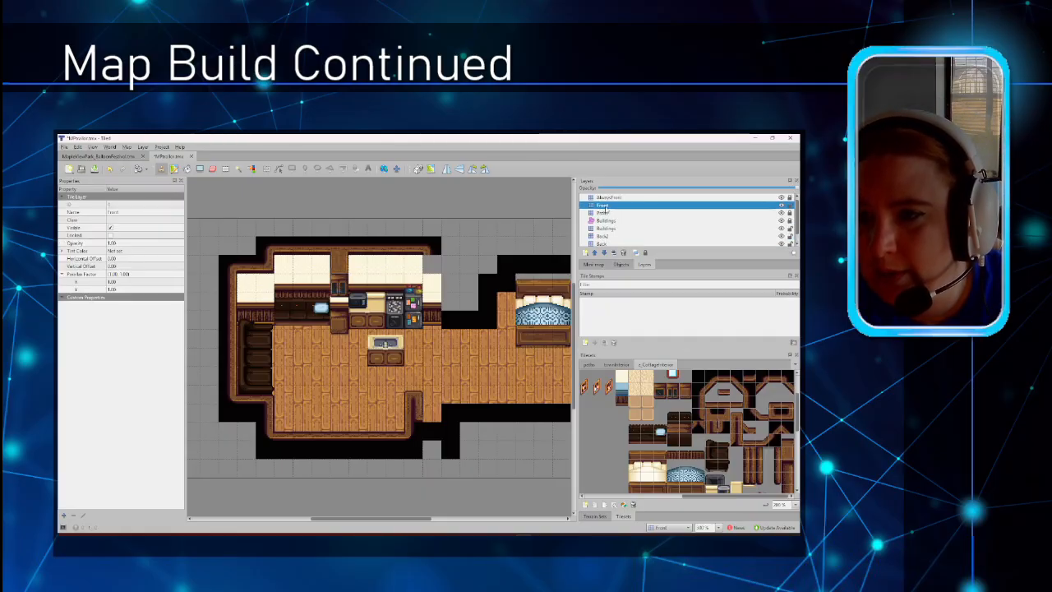
{"action": "left_click", "coordinate": [619, 365]}
{"action": "scroll", "coordinate": [634, 409], "scroll_direction": "down", "scroll_amount": 3}
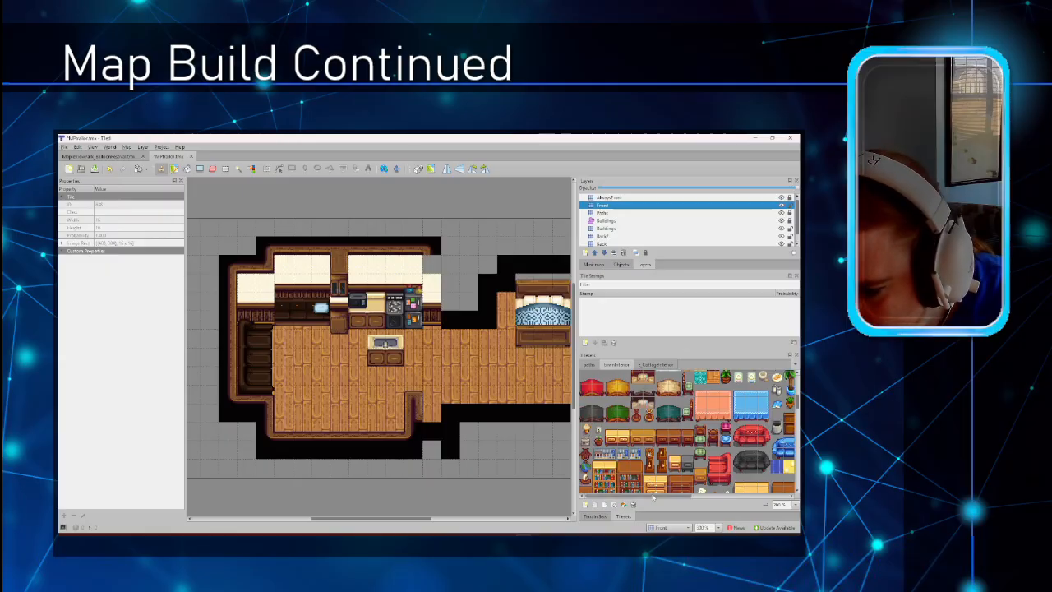
{"action": "left_click_drag", "start_coordinate": [654, 496], "coordinate": [737, 497]}
{"action": "scroll", "coordinate": [709, 491], "scroll_direction": "up", "scroll_amount": 3}
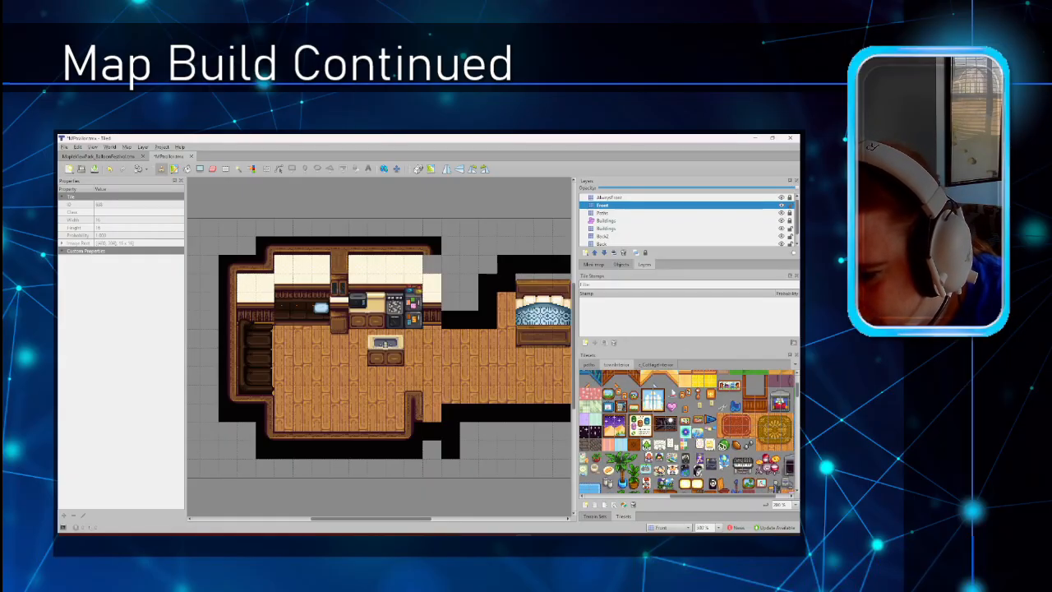
{"action": "scroll", "coordinate": [697, 464], "scroll_direction": "down", "scroll_amount": 2}
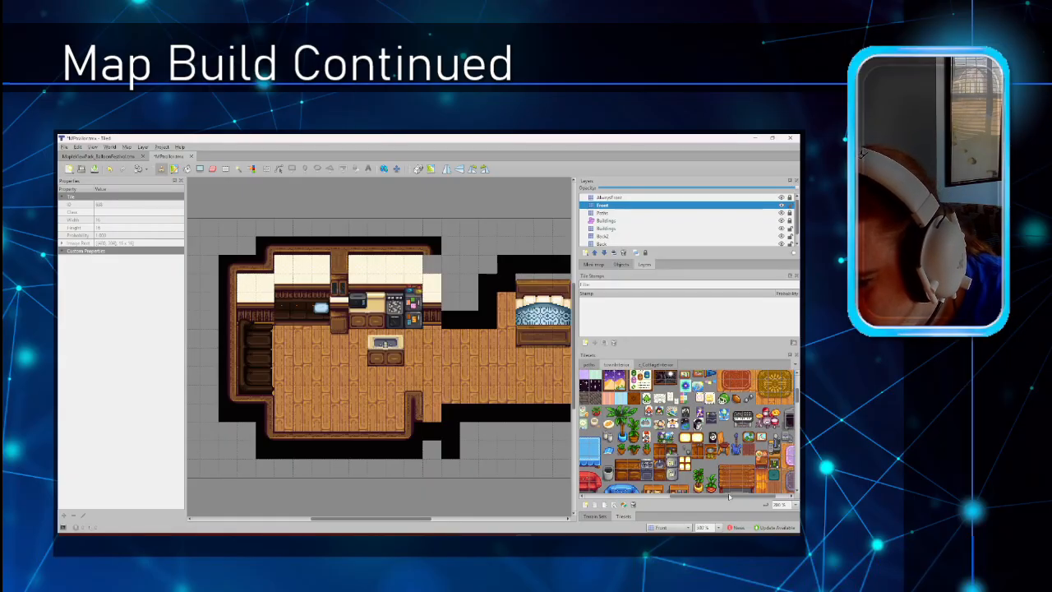
{"action": "scroll", "coordinate": [697, 465], "scroll_direction": "right", "scroll_amount": 1}
{"action": "scroll", "coordinate": [697, 464], "scroll_direction": "down", "scroll_amount": 2}
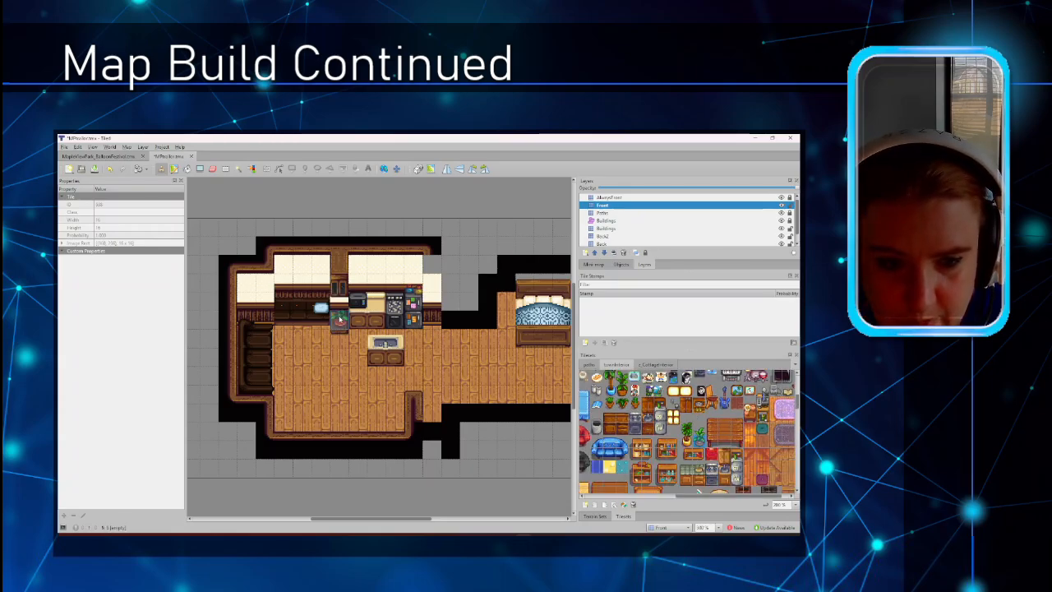
{"action": "scroll", "coordinate": [699, 494], "scroll_direction": "left", "scroll_amount": 1}
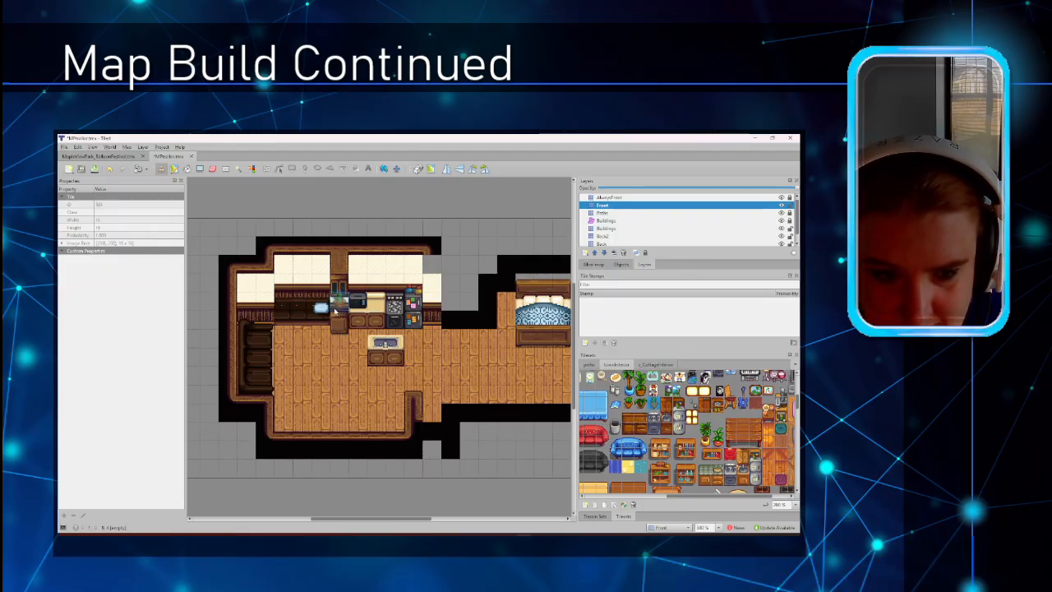
{"action": "scroll", "coordinate": [689, 430], "scroll_direction": "up", "scroll_amount": 2}
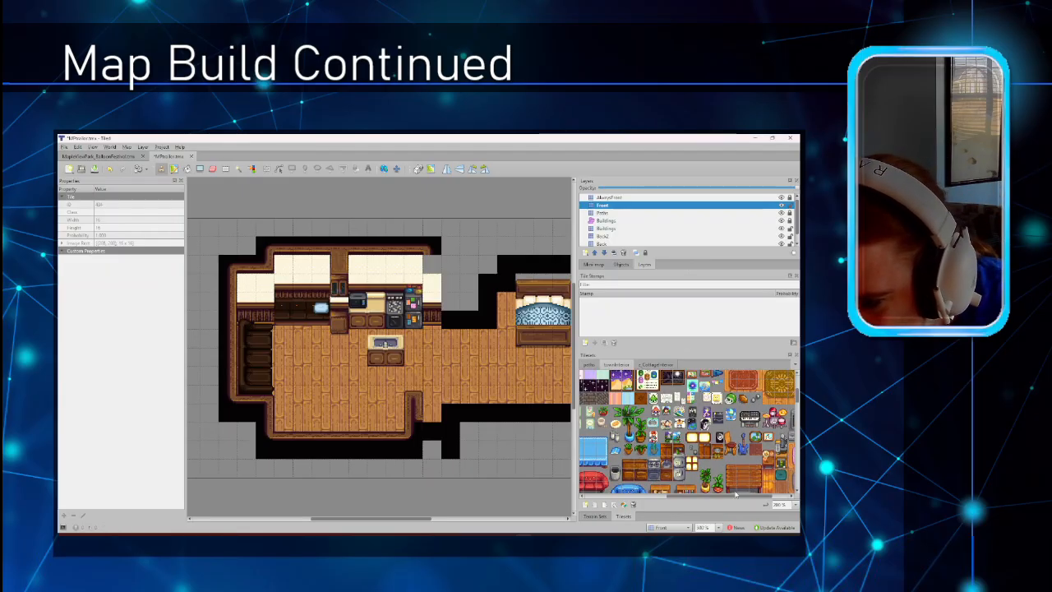
Preview several small decoration tiles from the lower part of the townInterior tileset over the narrow kitchen counter beside the sink.
{"action": "left_click_drag", "start_coordinate": [715, 495], "coordinate": [632, 494]}
{"action": "scroll", "coordinate": [606, 431], "scroll_direction": "down", "scroll_amount": 4}
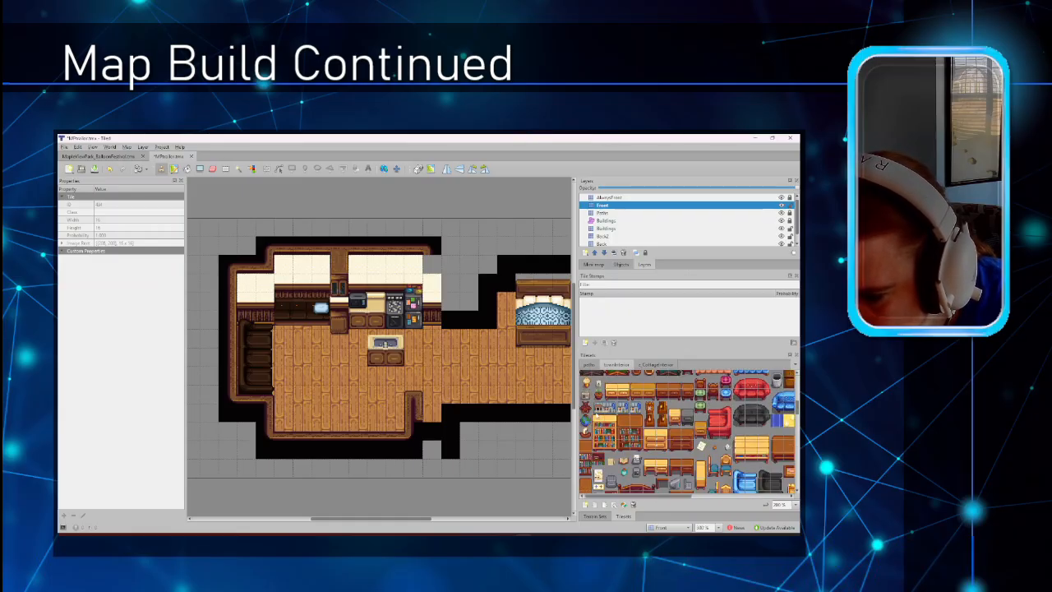
{"action": "left_click", "coordinate": [586, 420]}
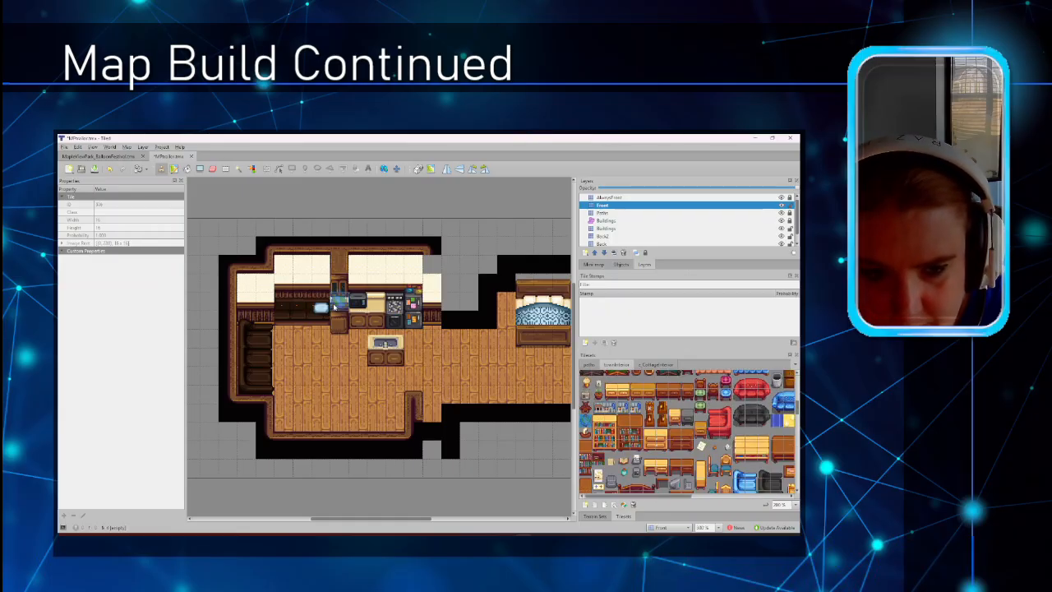
{"action": "scroll", "coordinate": [616, 415], "scroll_direction": "down", "scroll_amount": 2}
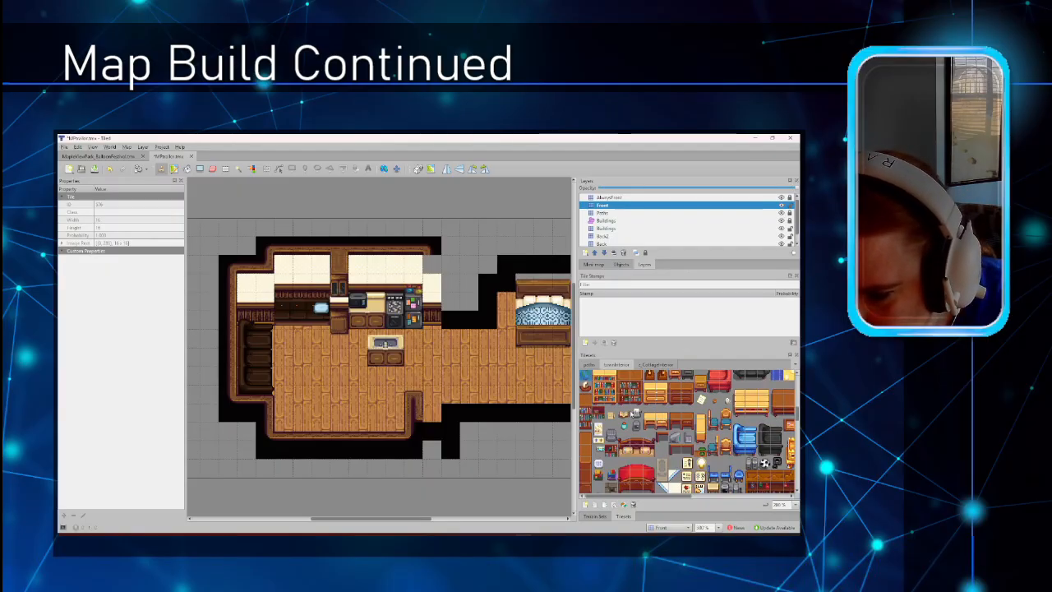
{"action": "left_click", "coordinate": [612, 413]}
{"action": "left_click", "coordinate": [625, 415]}
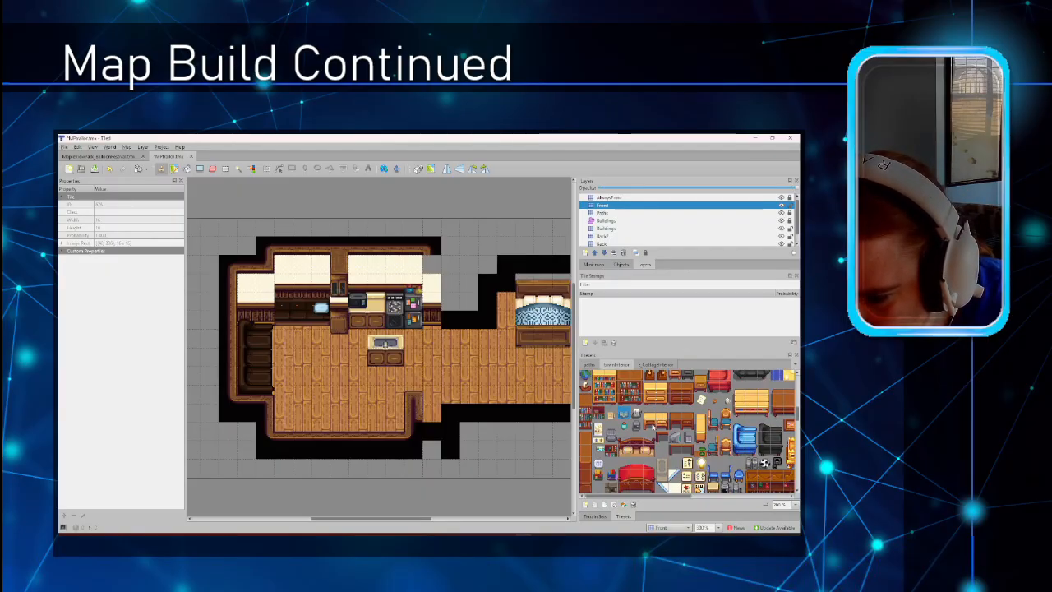
{"action": "scroll", "coordinate": [653, 428], "scroll_direction": "down", "scroll_amount": 4}
{"action": "left_click", "coordinate": [598, 384]}
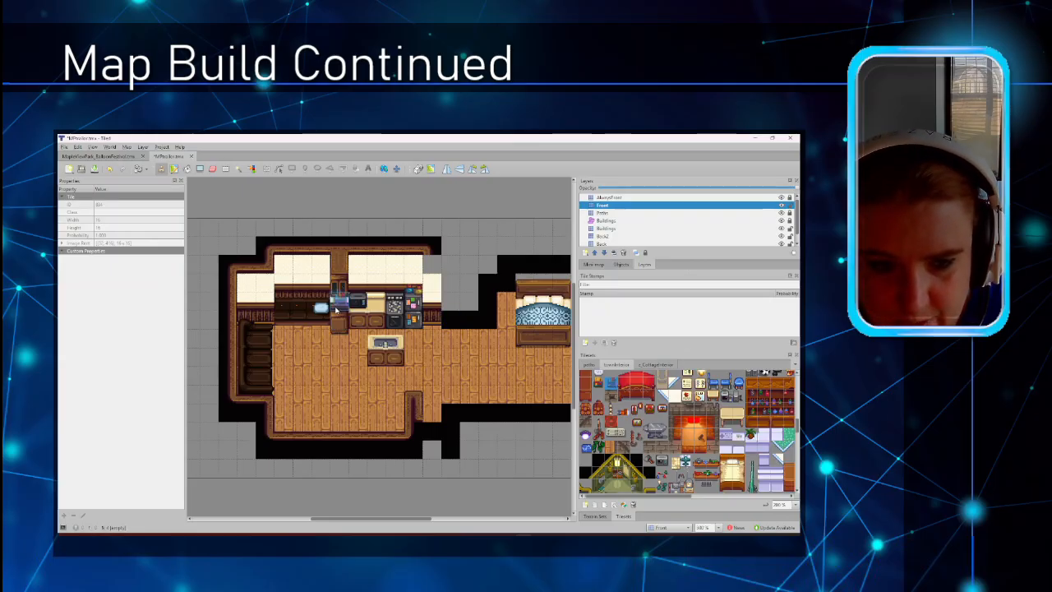
{"action": "scroll", "coordinate": [670, 413], "scroll_direction": "down", "scroll_amount": 2}
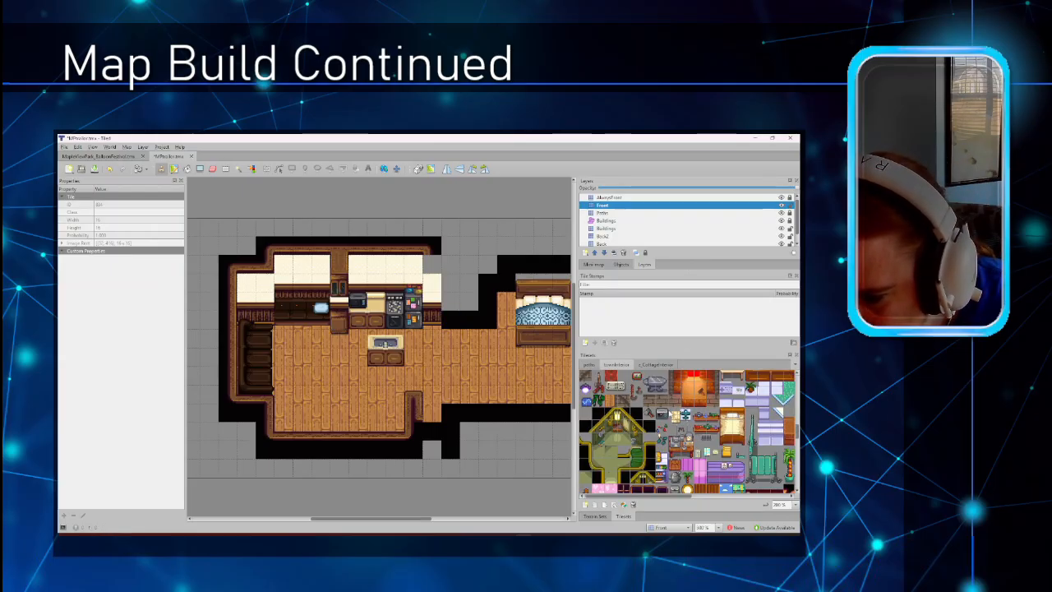
{"action": "scroll", "coordinate": [669, 413], "scroll_direction": "down", "scroll_amount": 2}
{"action": "scroll", "coordinate": [689, 431], "scroll_direction": "down", "scroll_amount": 2}
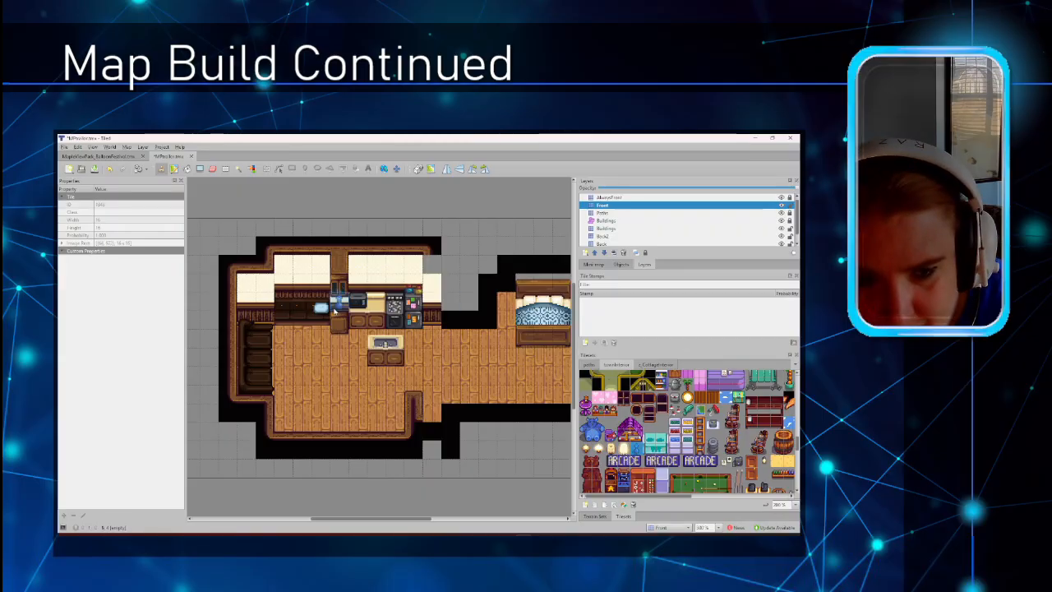
{"action": "scroll", "coordinate": [695, 445], "scroll_direction": "down", "scroll_amount": 3}
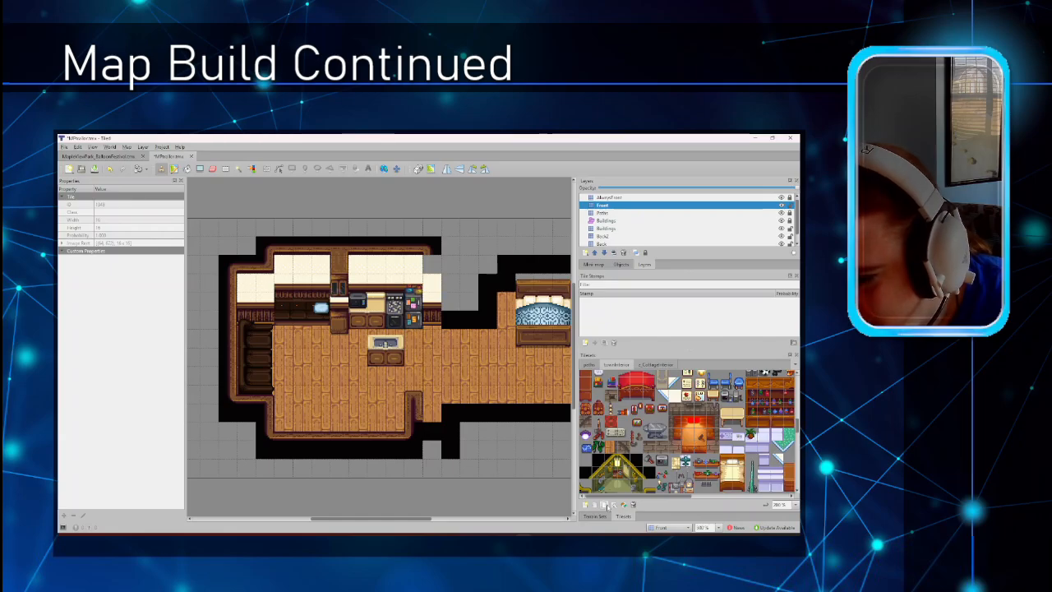
Add a new tileset named townInterior_2, embedded in the map, from the image townInterior_2.png with 16 px tiles.
{"action": "left_click", "coordinate": [585, 505]}
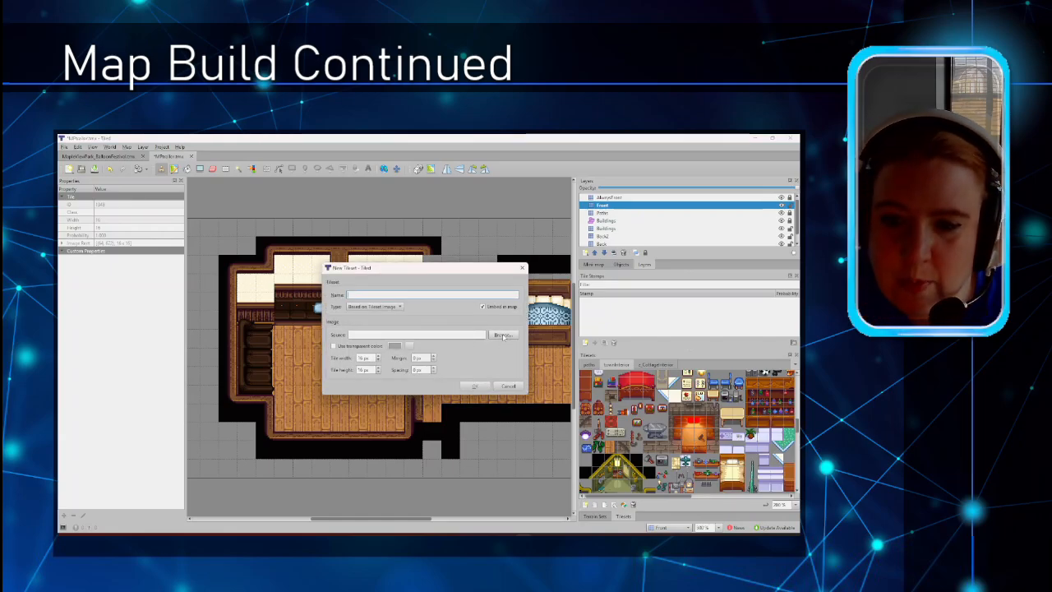
{"action": "left_click", "coordinate": [503, 336]}
{"action": "scroll", "coordinate": [575, 362], "scroll_direction": "down", "scroll_amount": 10}
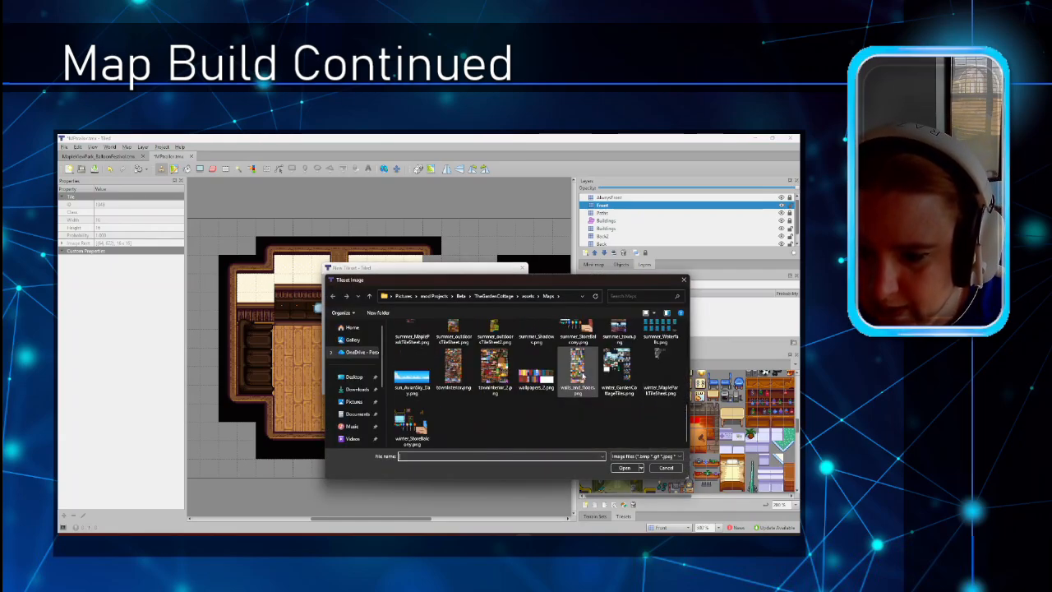
{"action": "left_click", "coordinate": [494, 368]}
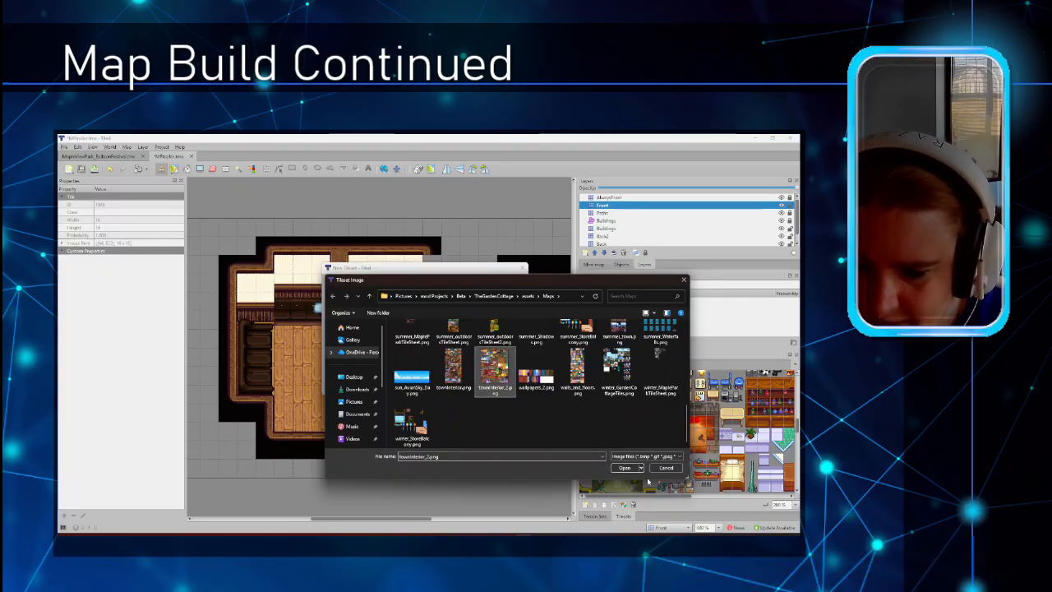
{"action": "left_click", "coordinate": [625, 467]}
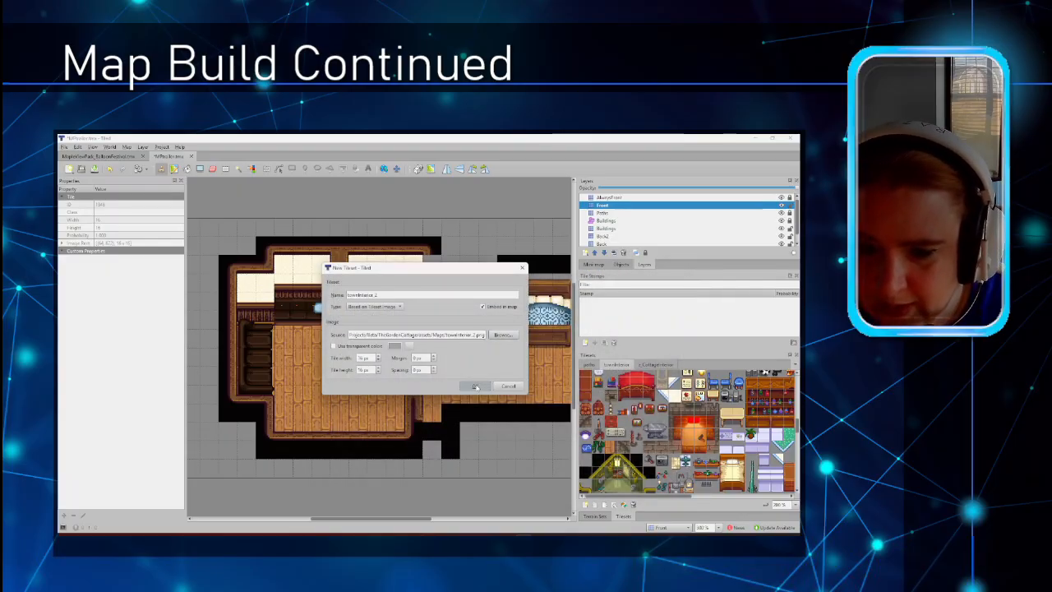
{"action": "left_click", "coordinate": [474, 386]}
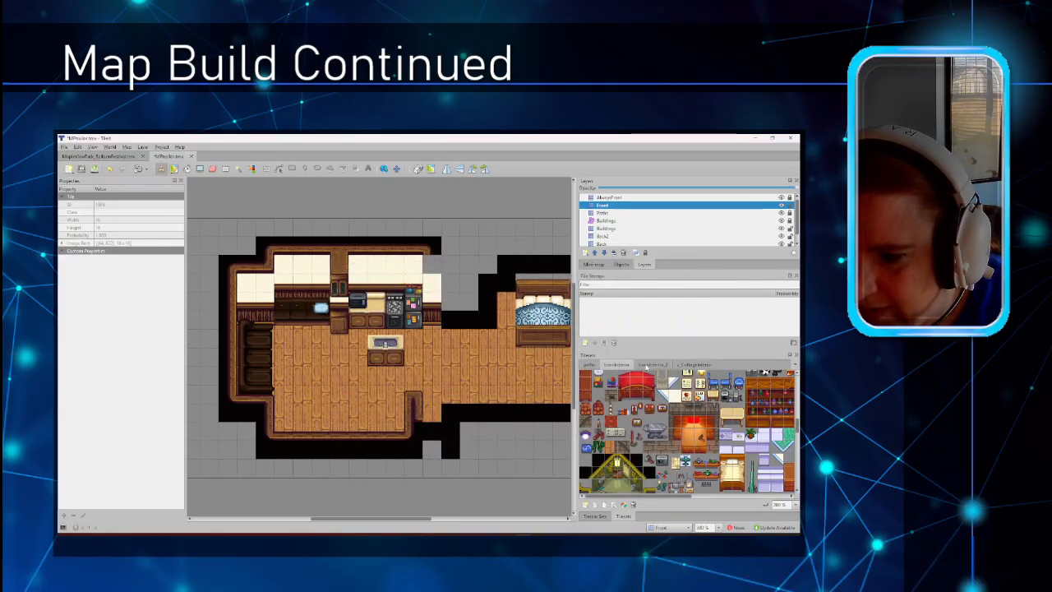
Display the townInterior_2 tileset and set its zoom to 150 %.
{"action": "left_click", "coordinate": [646, 365]}
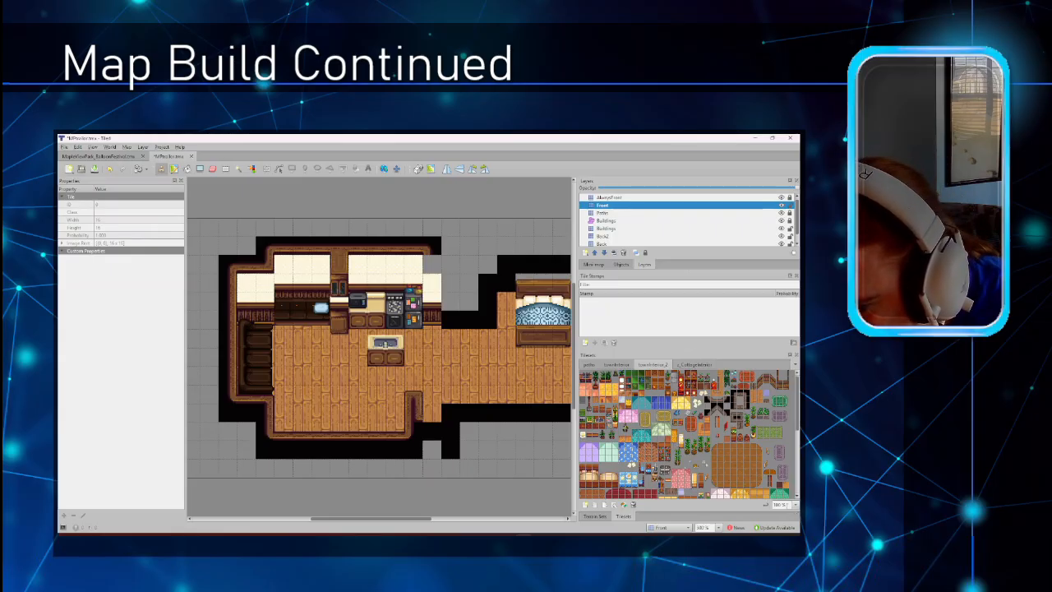
{"action": "left_click", "coordinate": [794, 506]}
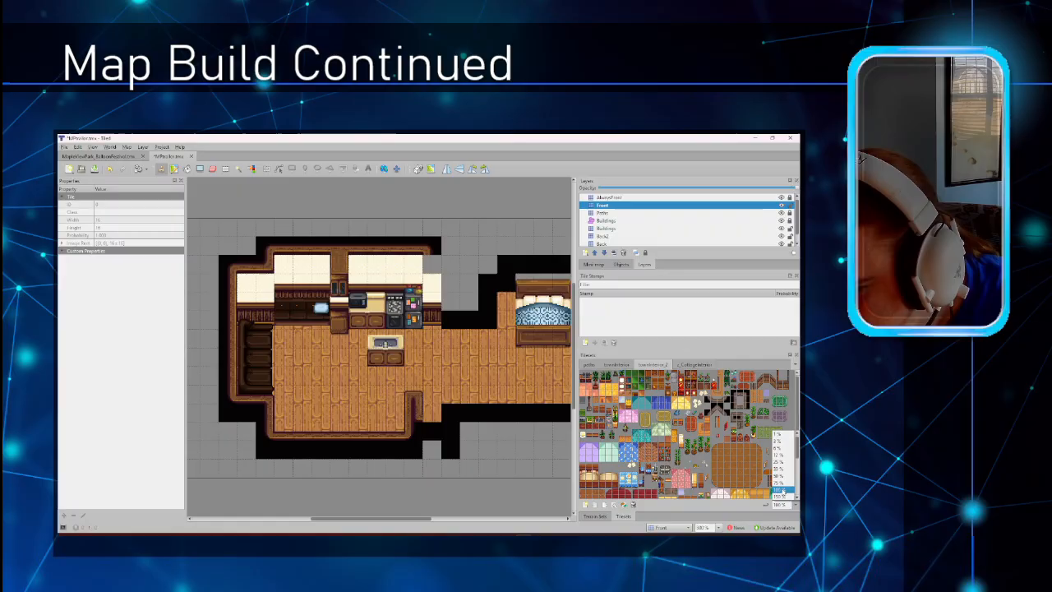
{"action": "left_click", "coordinate": [781, 498]}
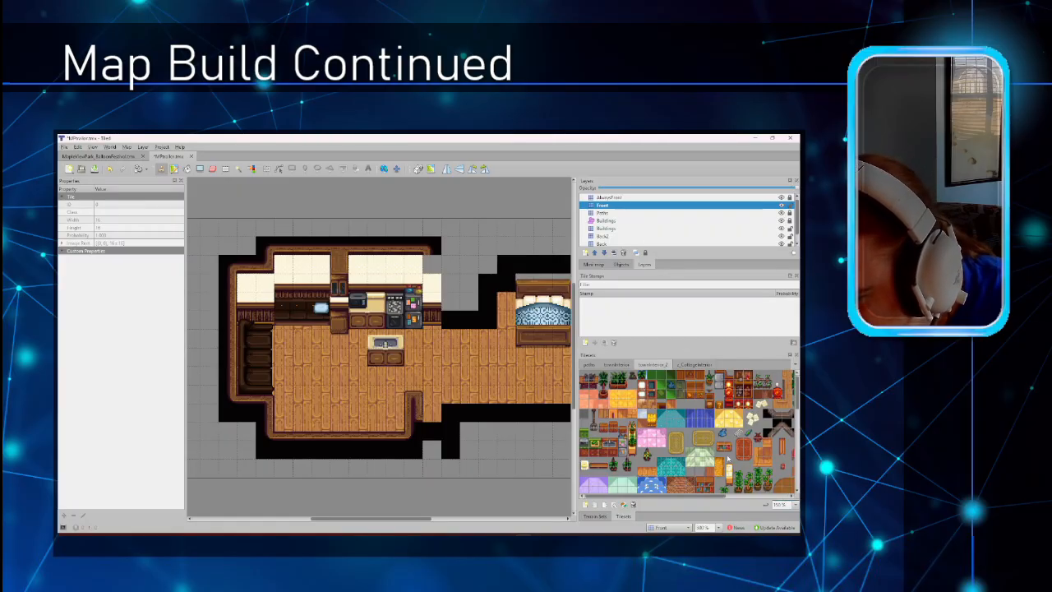
Try the small potted plant from townInterior_2 on the kitchen counter between the sink and the stove.
{"action": "mouse_move", "coordinate": [646, 497]}
{"action": "left_mouse_down"}
{"action": "mouse_move", "coordinate": [712, 504]}
{"action": "mouse_move", "coordinate": [663, 501]}
{"action": "left_mouse_up"}
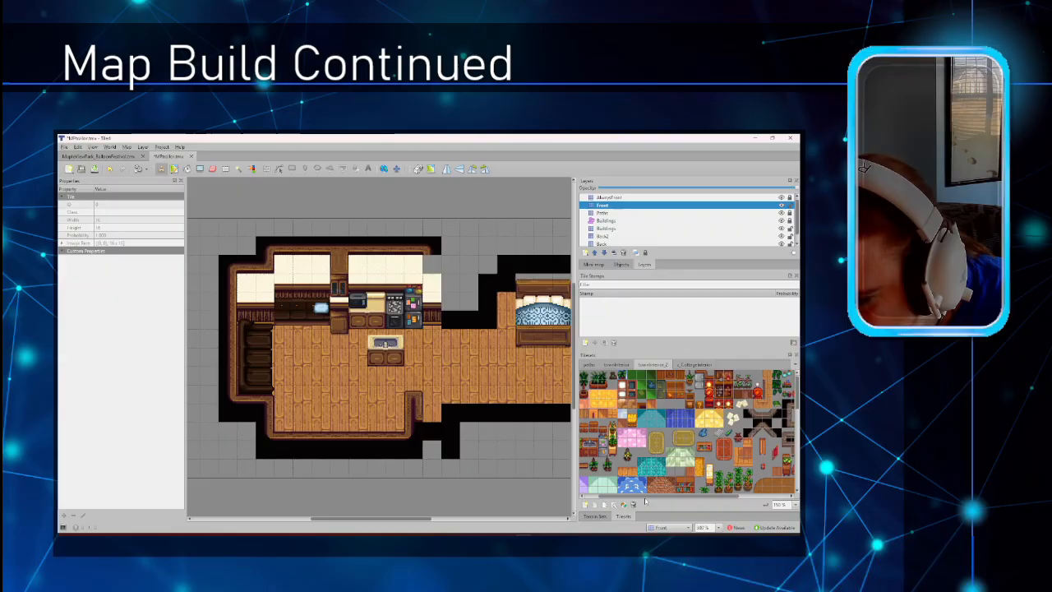
{"action": "left_click", "coordinate": [628, 457]}
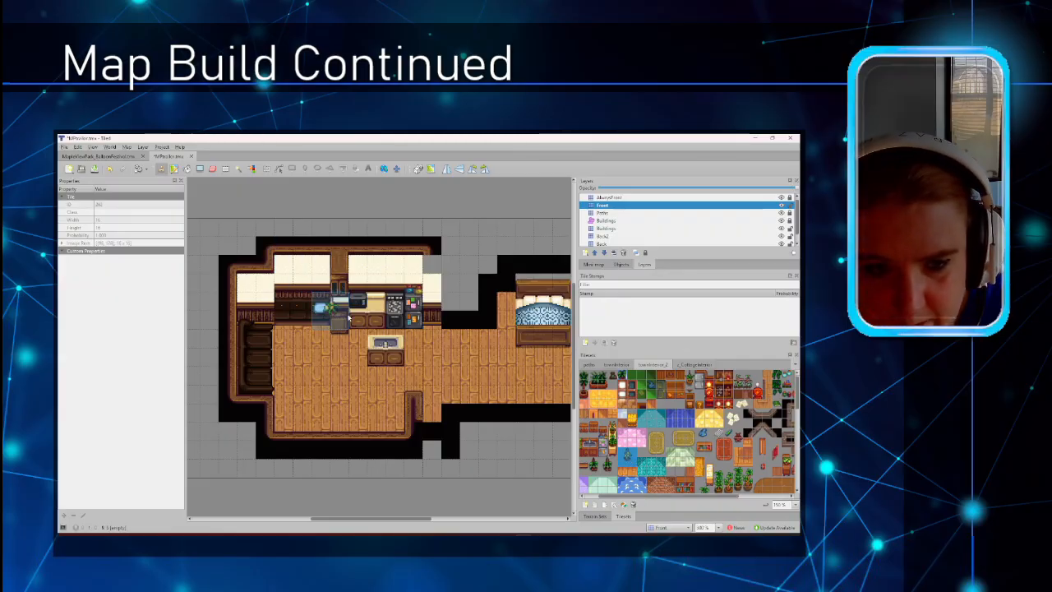
{"action": "left_click", "coordinate": [349, 314]}
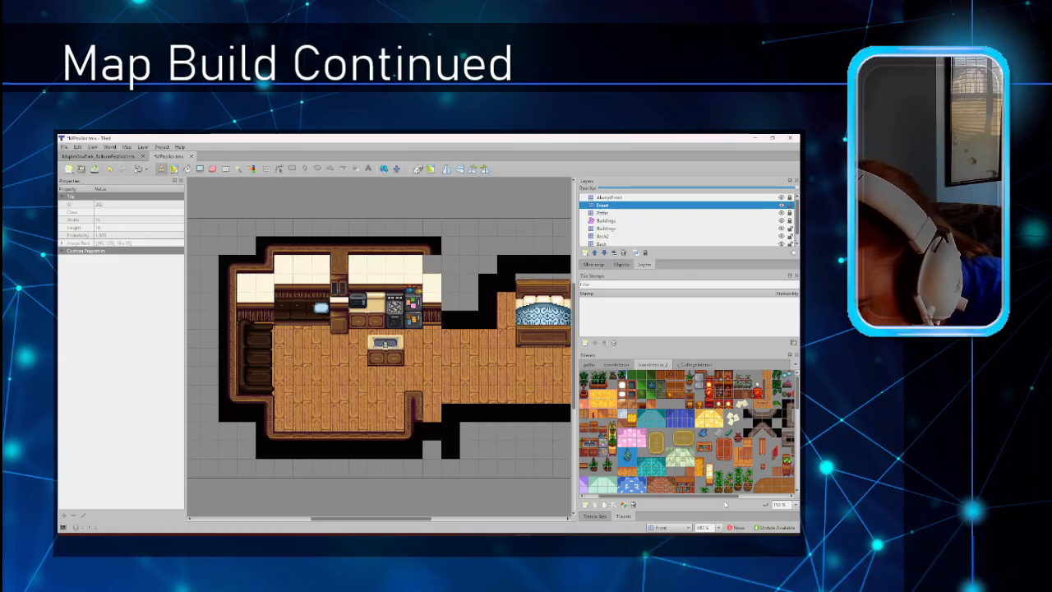
Browse the townInterior_2 tileset for small kitchen decorations and preview a plant tile over the counter beside the stove.
{"action": "left_click_drag", "start_coordinate": [722, 498], "coordinate": [767, 499]}
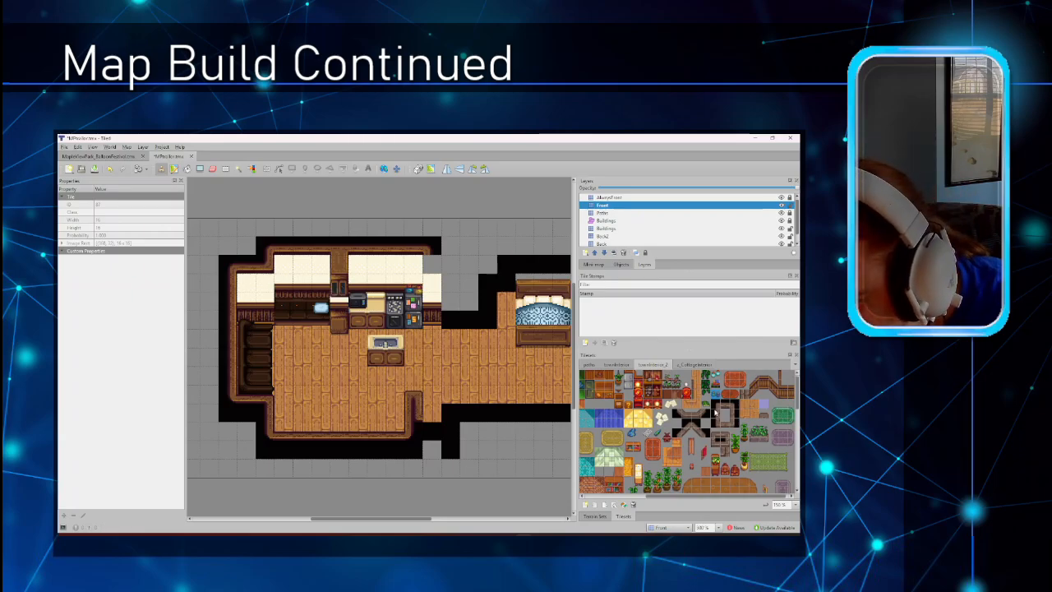
{"action": "left_click", "coordinate": [667, 443]}
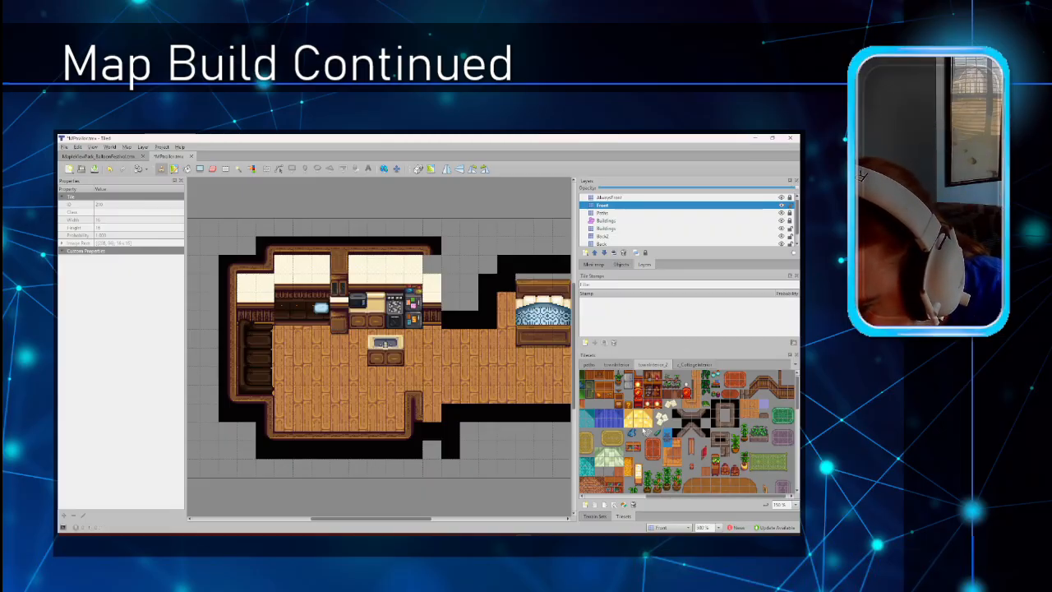
{"action": "scroll", "coordinate": [671, 433], "scroll_direction": "down", "scroll_amount": 2}
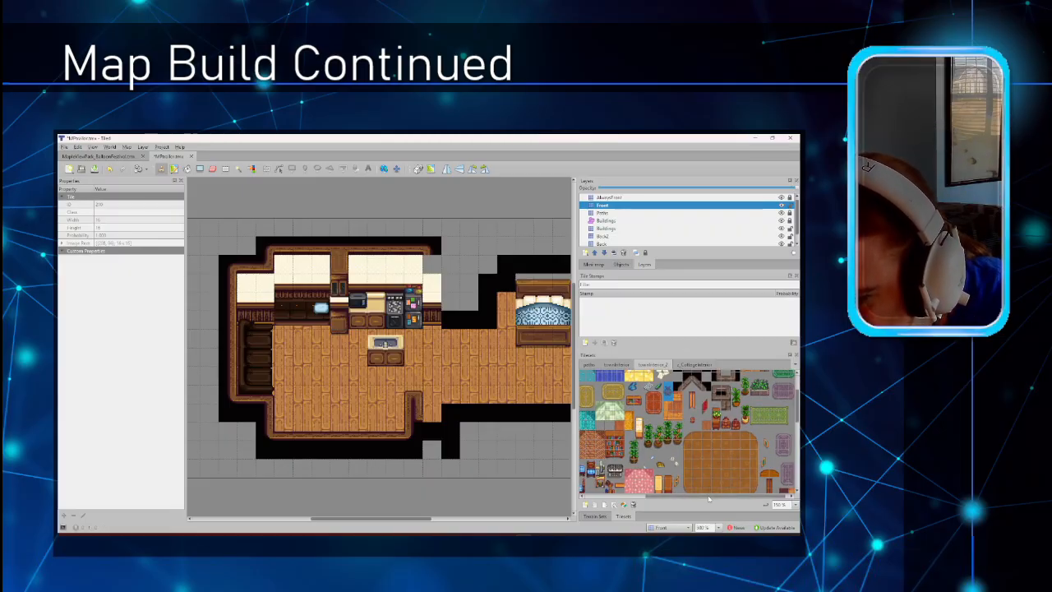
{"action": "left_click_drag", "start_coordinate": [708, 497], "coordinate": [627, 497]}
{"action": "scroll", "coordinate": [600, 416], "scroll_direction": "down", "scroll_amount": 3}
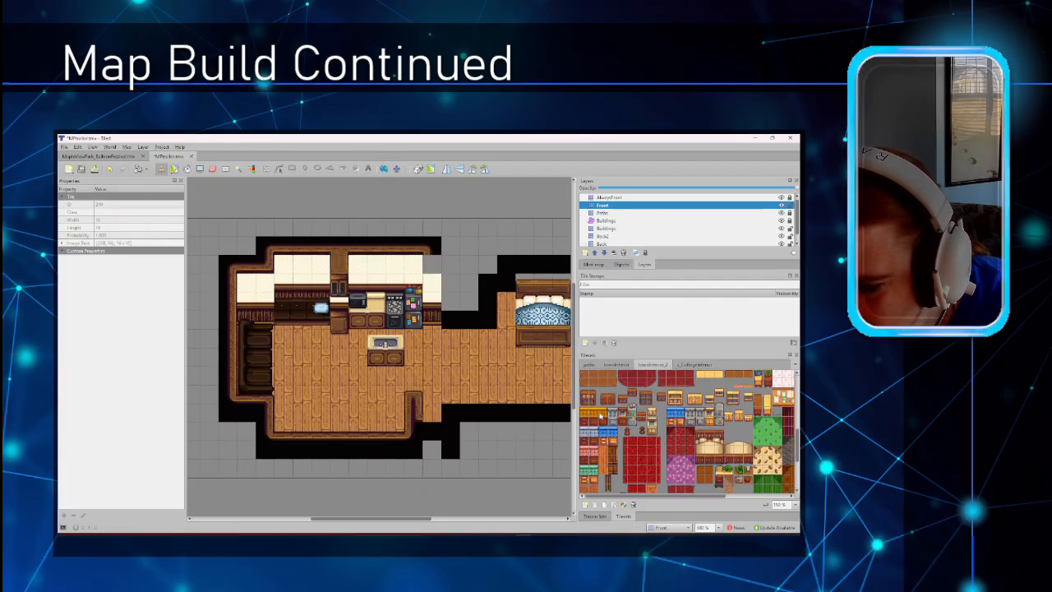
{"action": "scroll", "coordinate": [599, 414], "scroll_direction": "down", "scroll_amount": 3}
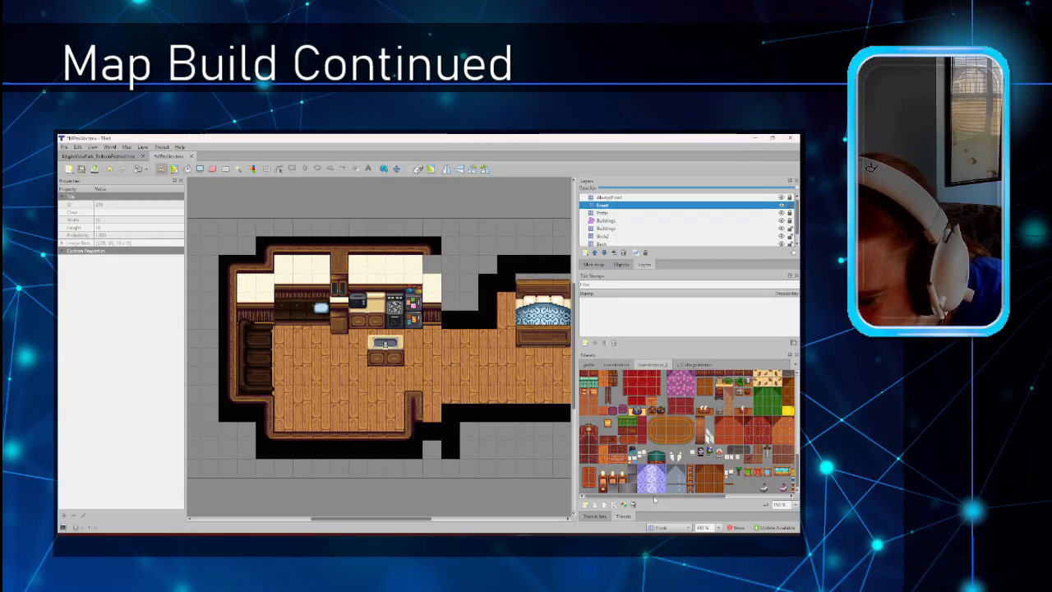
{"action": "left_click_drag", "start_coordinate": [655, 499], "coordinate": [732, 501]}
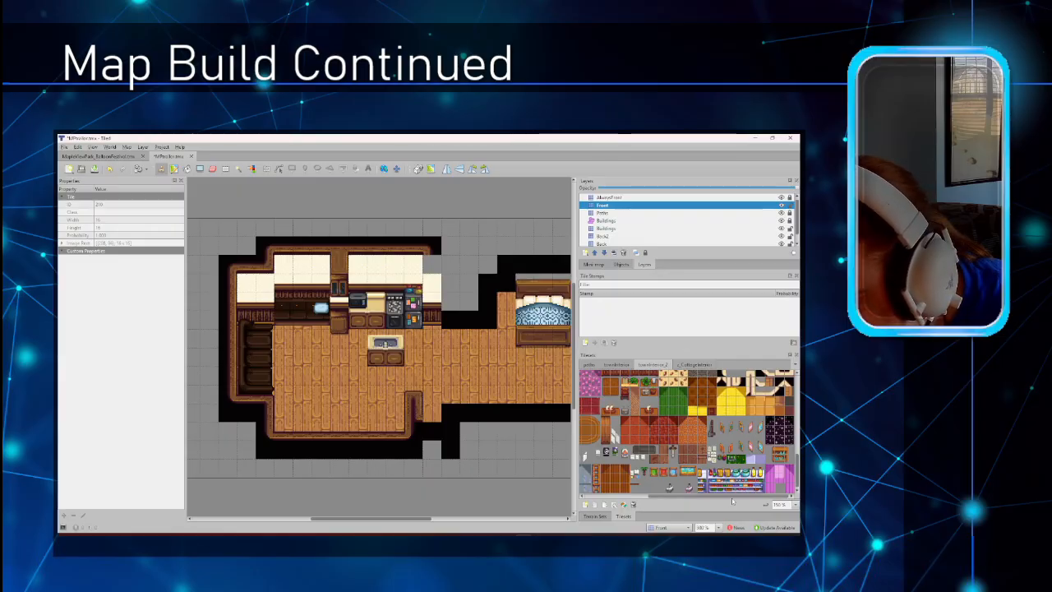
{"action": "left_click", "coordinate": [722, 460]}
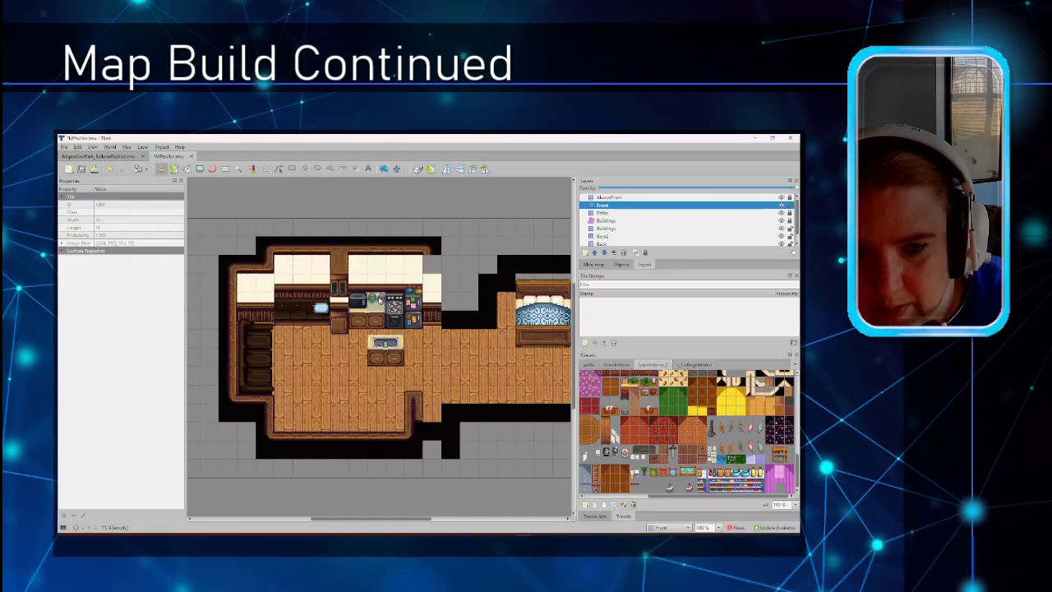
Look through the upper and middle parts of townInterior_2 for a potted plant suited to the kitchen.
{"action": "scroll", "coordinate": [779, 475], "scroll_direction": "up", "scroll_amount": 3}
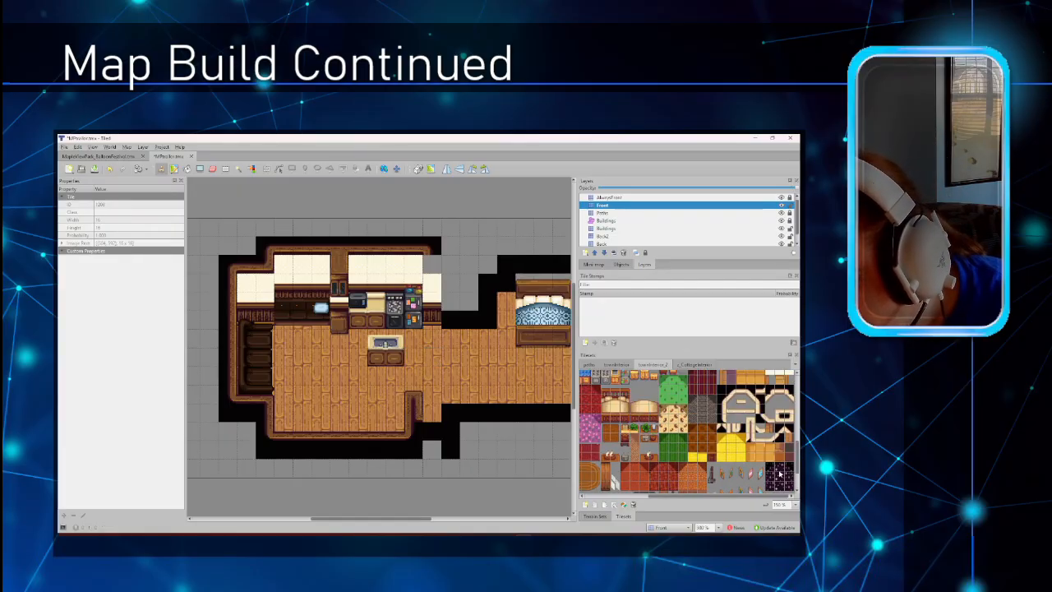
{"action": "scroll", "coordinate": [779, 475], "scroll_direction": "up", "scroll_amount": 6}
{"action": "scroll", "coordinate": [780, 475], "scroll_direction": "up", "scroll_amount": 3}
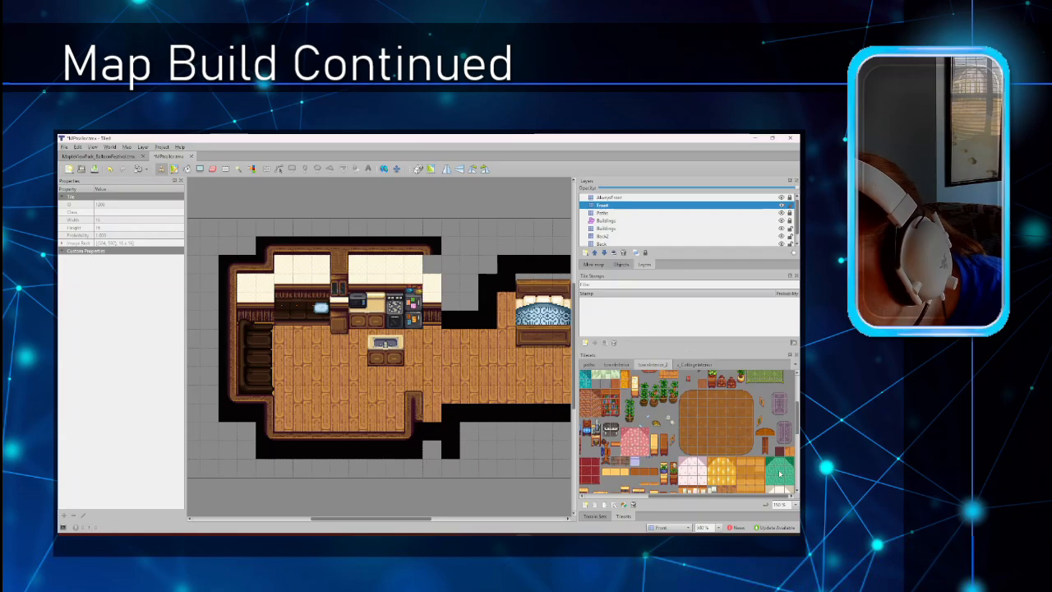
{"action": "scroll", "coordinate": [779, 475], "scroll_direction": "up", "scroll_amount": 3}
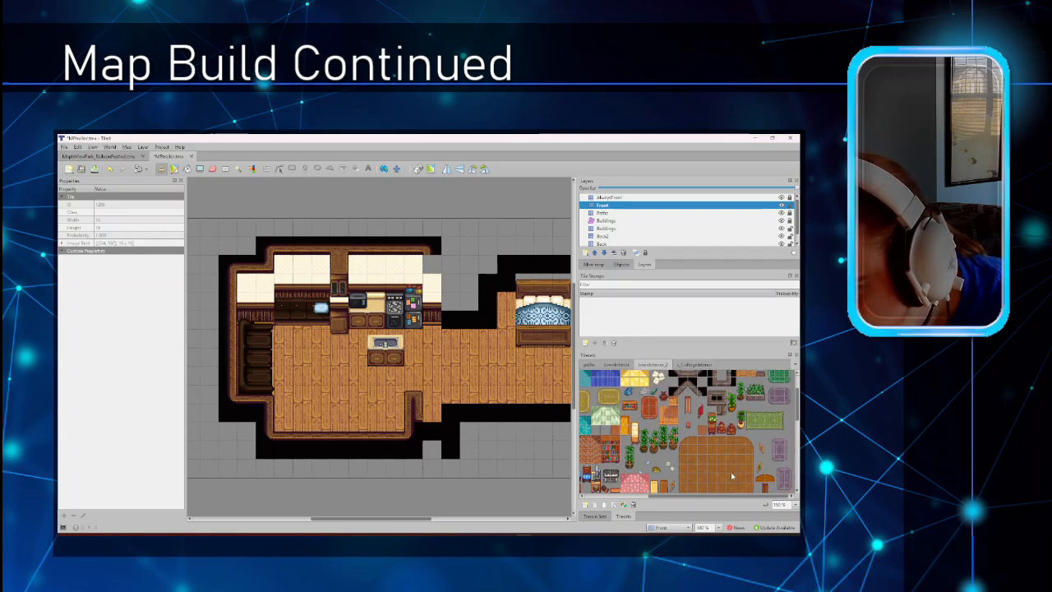
{"action": "scroll", "coordinate": [731, 472], "scroll_direction": "up", "scroll_amount": 3}
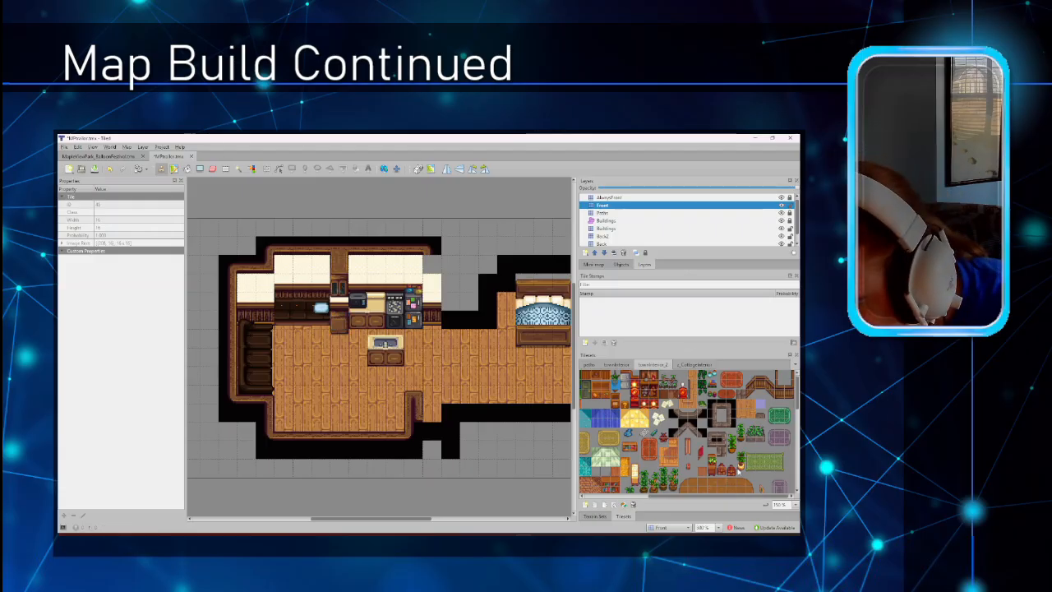
{"action": "left_click_drag", "start_coordinate": [742, 471], "coordinate": [742, 461]}
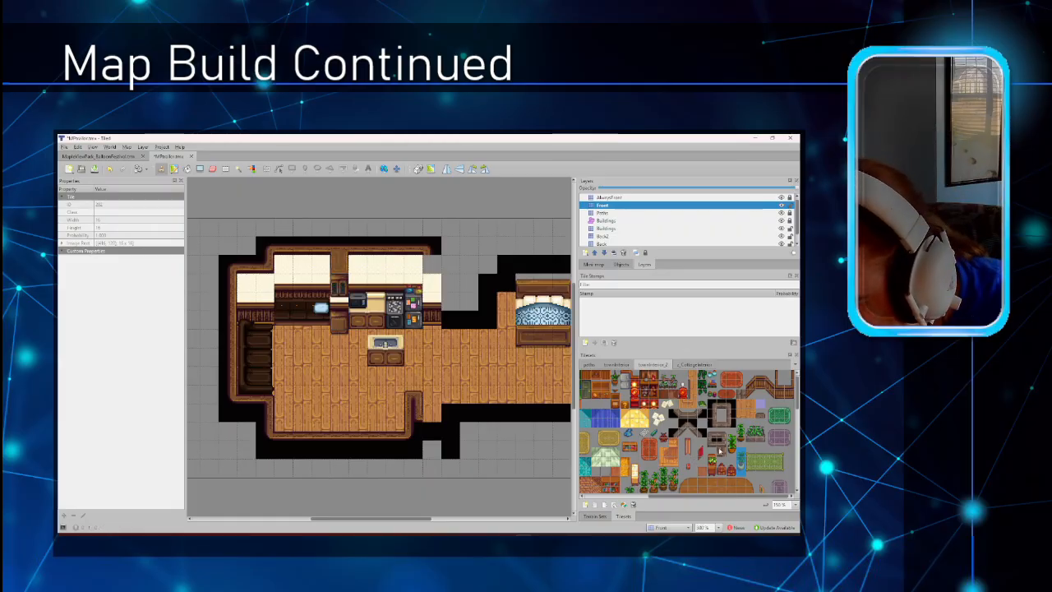
{"action": "scroll", "coordinate": [658, 443], "scroll_direction": "down", "scroll_amount": 3}
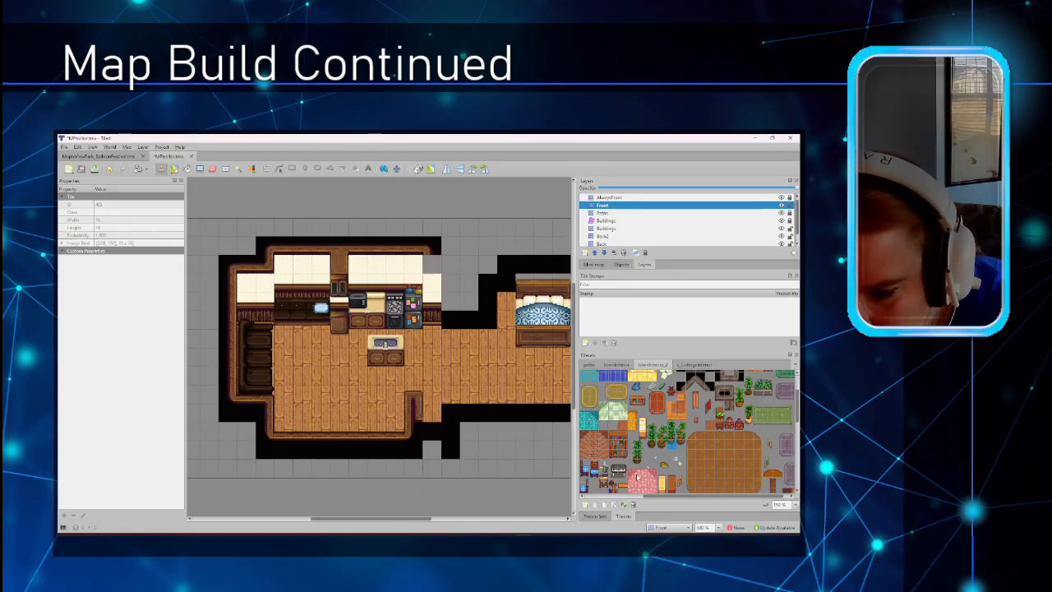
{"action": "scroll", "coordinate": [637, 478], "scroll_direction": "down", "scroll_amount": 2}
{"action": "left_click_drag", "start_coordinate": [659, 496], "coordinate": [599, 495]}
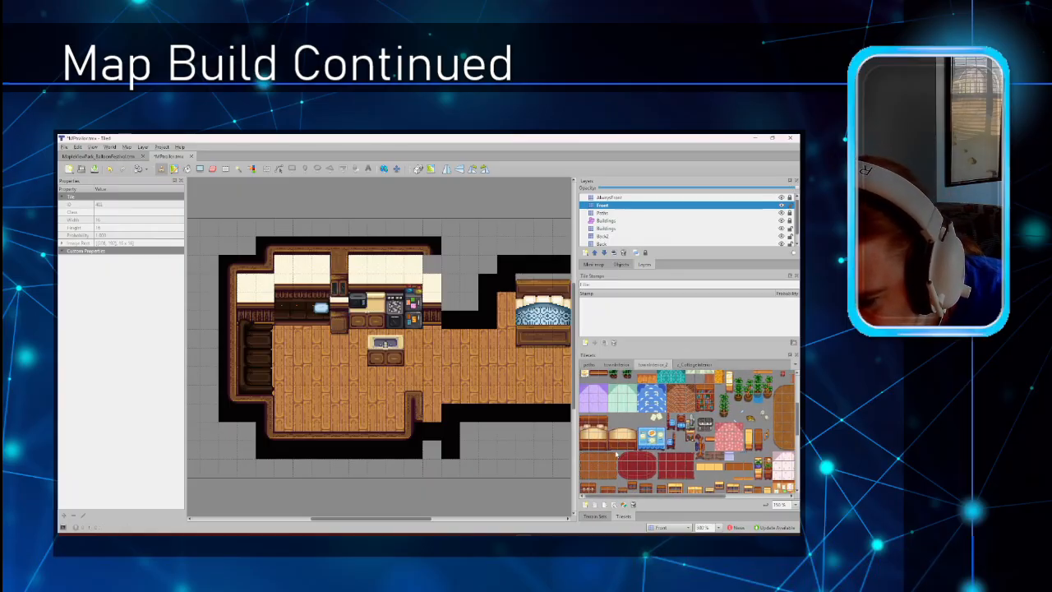
Try the two-tile potted plant on the Front layer at the narrow counter beside the sink, and undo the placement.
{"action": "scroll", "coordinate": [616, 452], "scroll_direction": "up", "scroll_amount": 2}
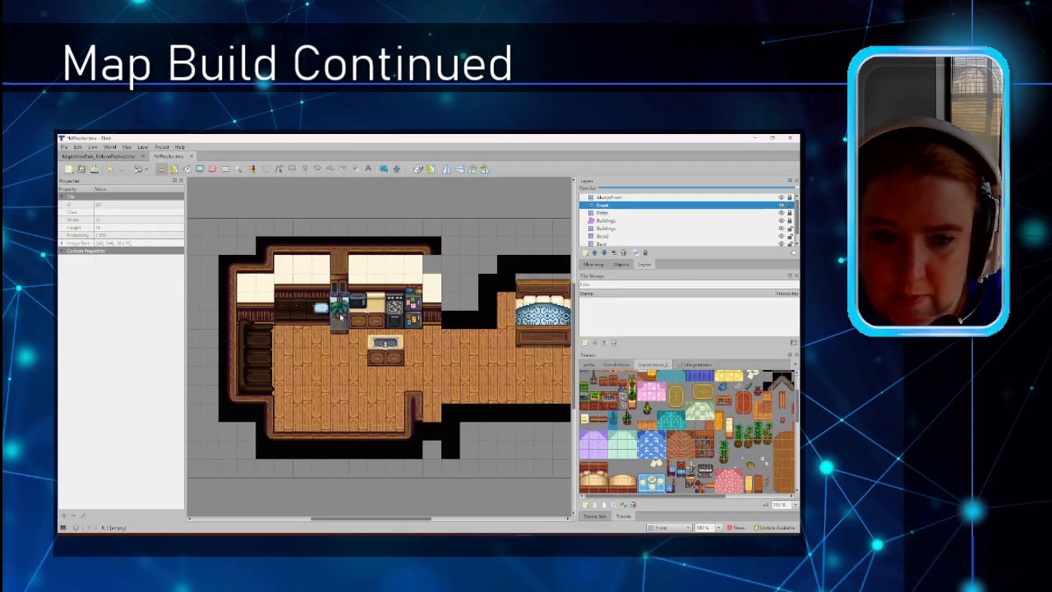
{"action": "left_click", "coordinate": [340, 316]}
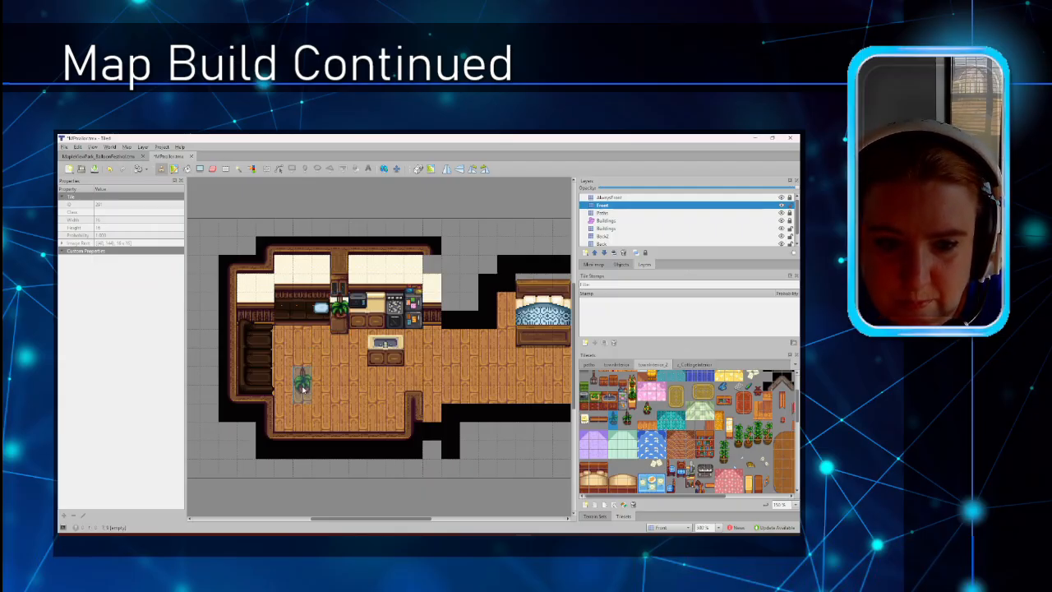
{"action": "key", "text": "ctrl+z"}
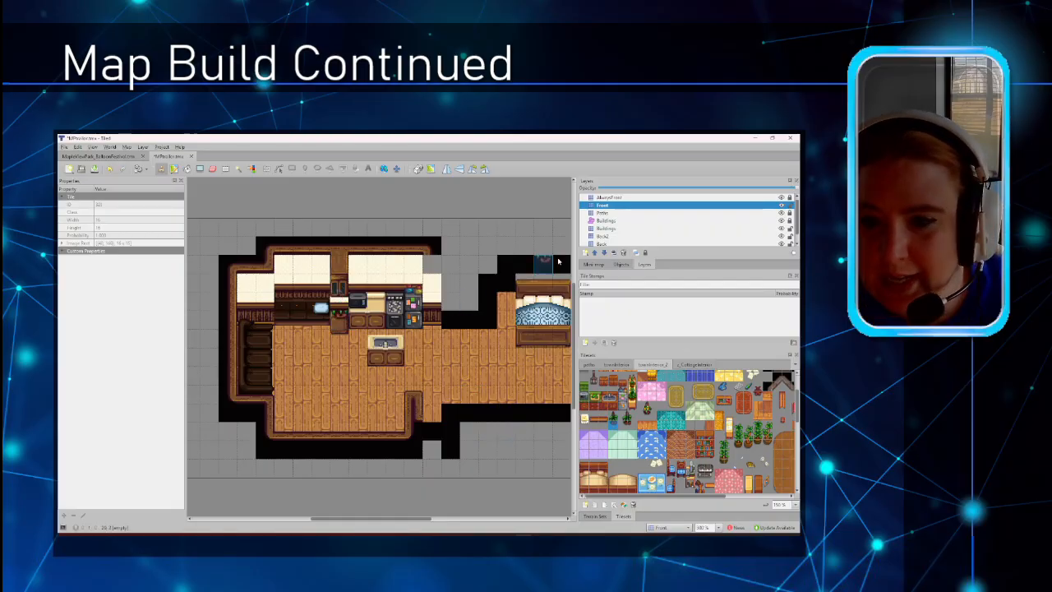
Place the leafy top of the potted plant on the Buildings layer at the narrow counter beside the sink.
{"action": "left_click", "coordinate": [613, 229]}
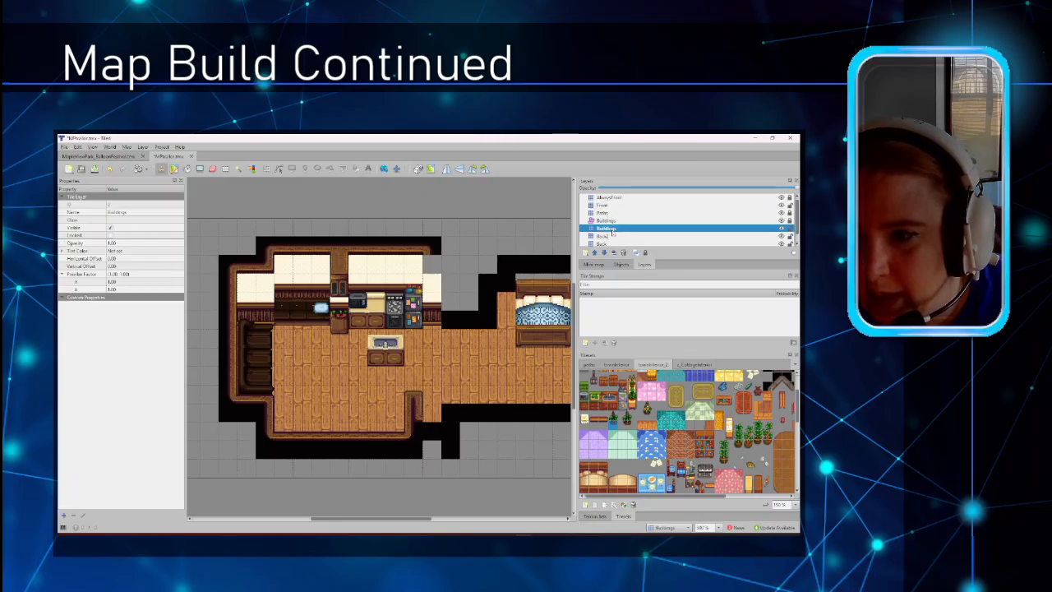
{"action": "left_click", "coordinate": [615, 416]}
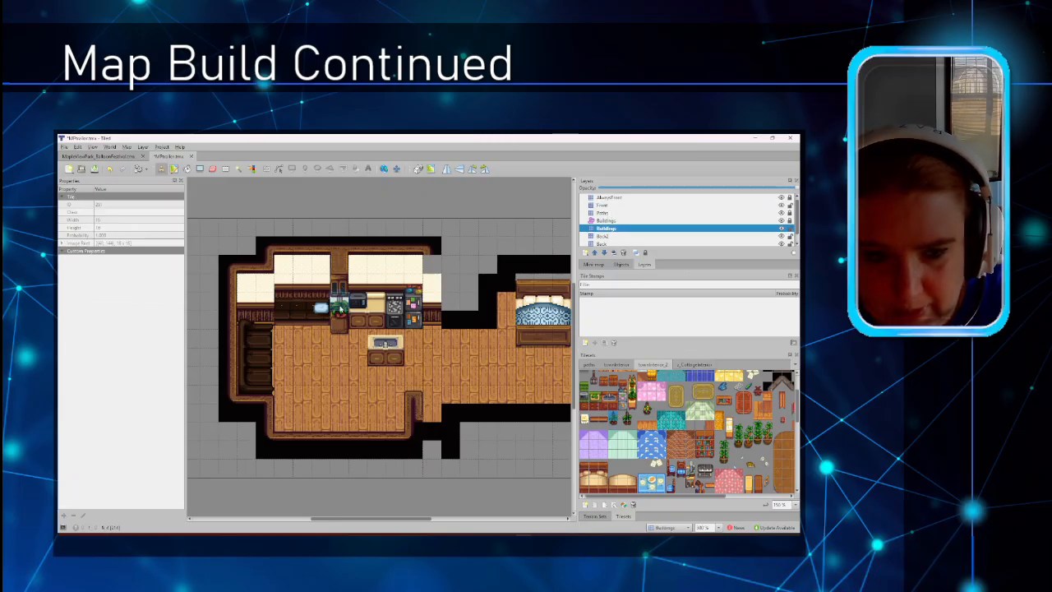
{"action": "left_click", "coordinate": [339, 306]}
Place the matching dark wood tile from the cottage interior tileset over the plant's top on the Front layer.
{"action": "left_click", "coordinate": [608, 205]}
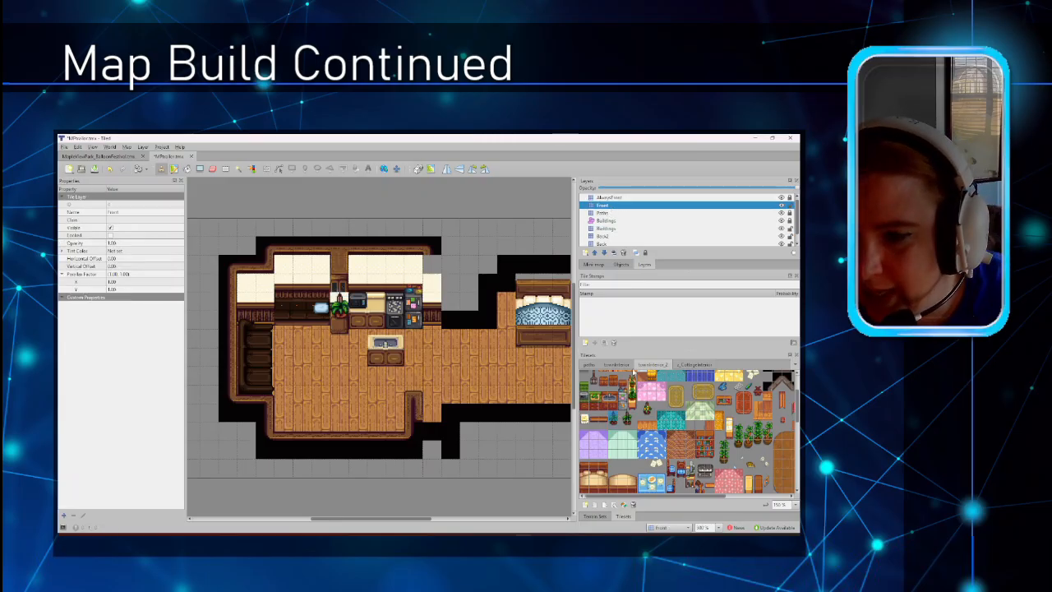
{"action": "left_click", "coordinate": [693, 364]}
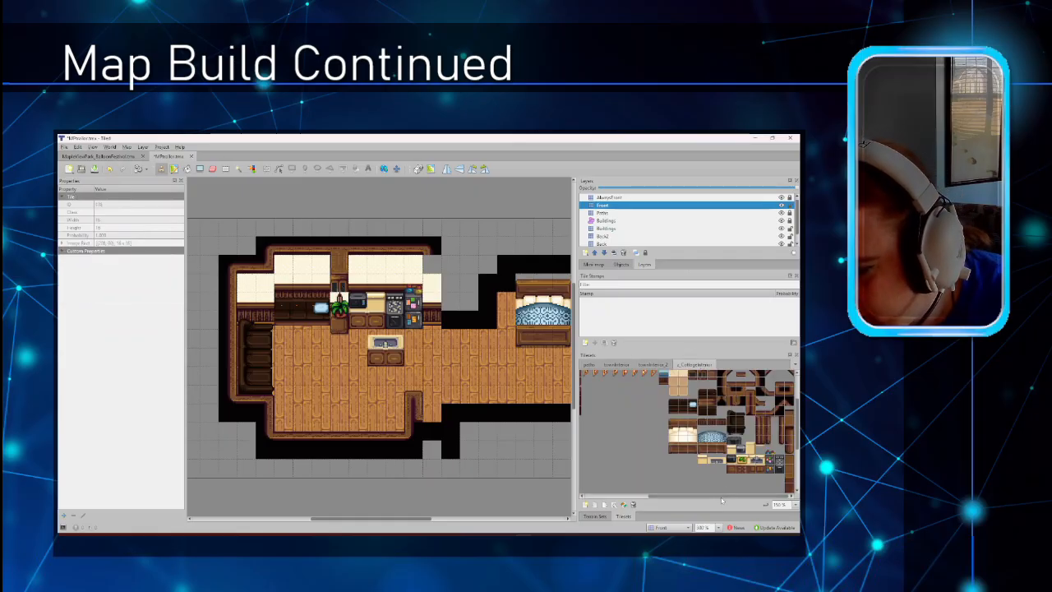
{"action": "scroll", "coordinate": [702, 422], "scroll_direction": "up", "scroll_amount": 2}
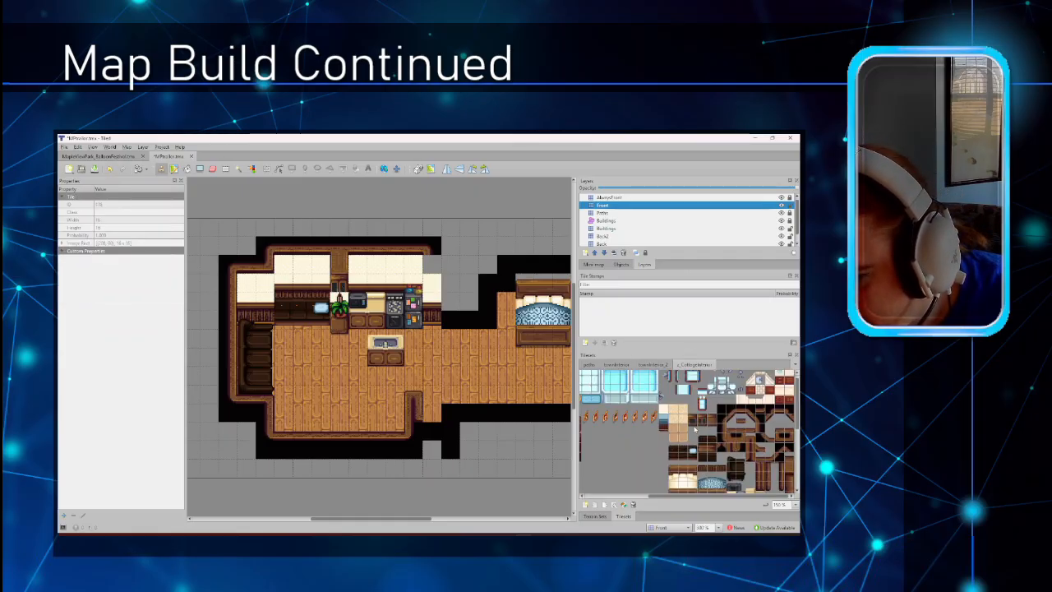
{"action": "left_click", "coordinate": [703, 428]}
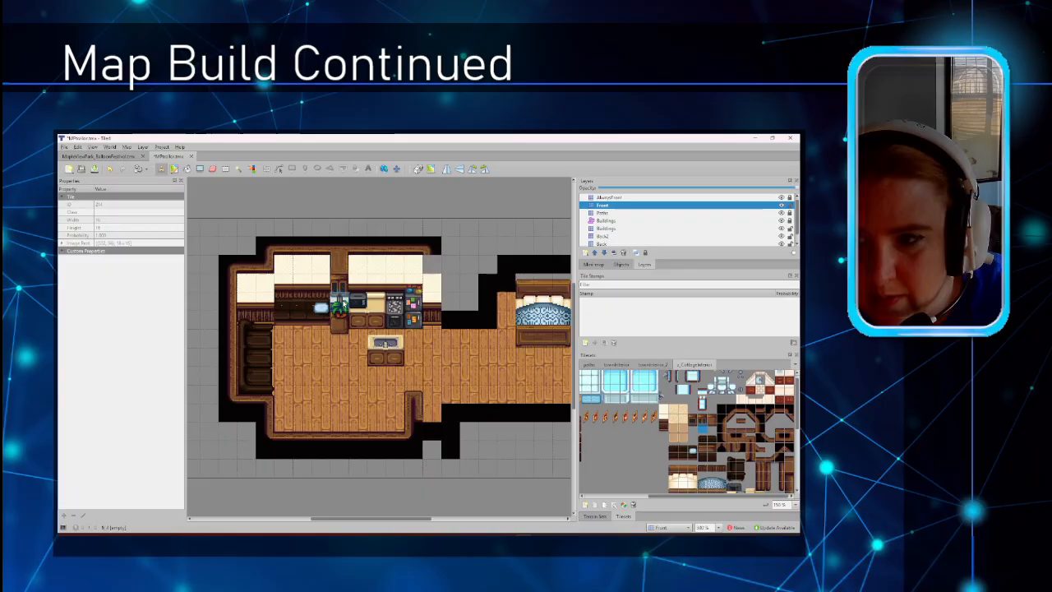
{"action": "left_click", "coordinate": [336, 303]}
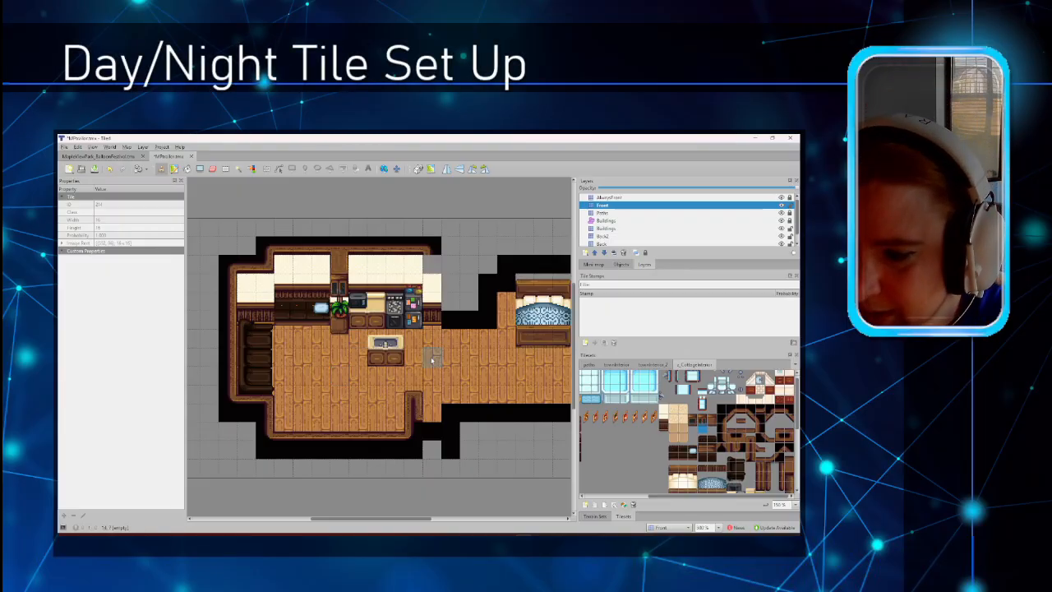
Place a pair of small window tiles from the townInterior tileset on the Buildings layer, high on the wall above the sink.
{"action": "left_click", "coordinate": [619, 229]}
{"action": "left_click", "coordinate": [617, 366]}
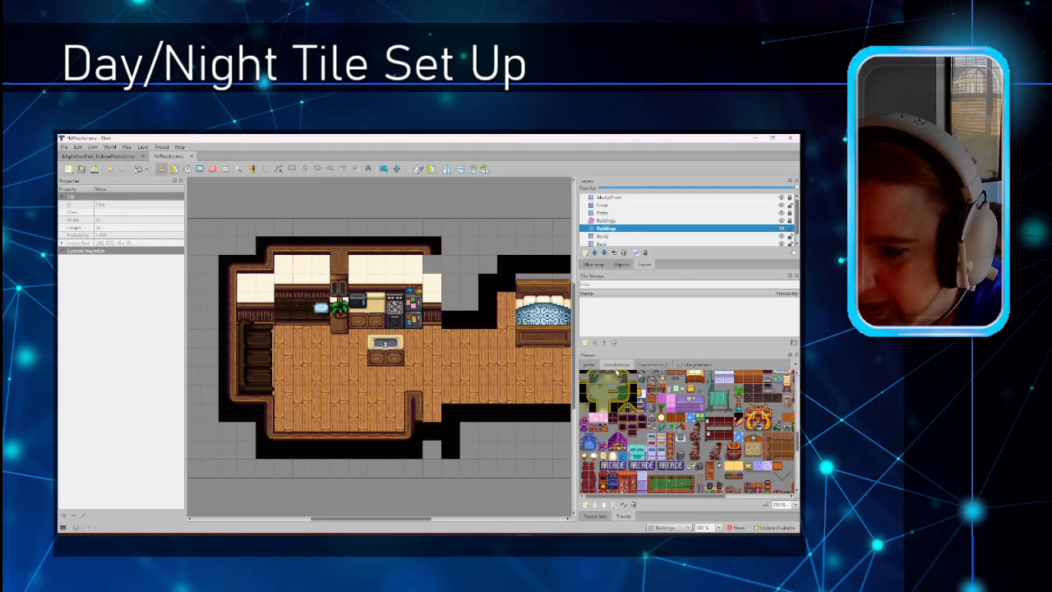
{"action": "scroll", "coordinate": [672, 421], "scroll_direction": "down", "scroll_amount": 6}
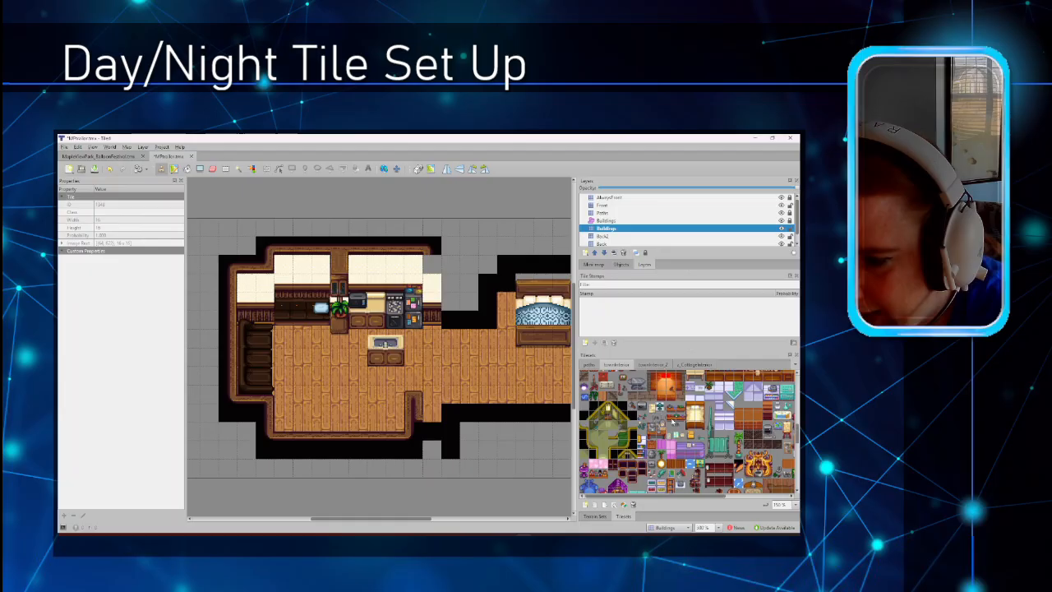
{"action": "scroll", "coordinate": [672, 421], "scroll_direction": "up", "scroll_amount": 5}
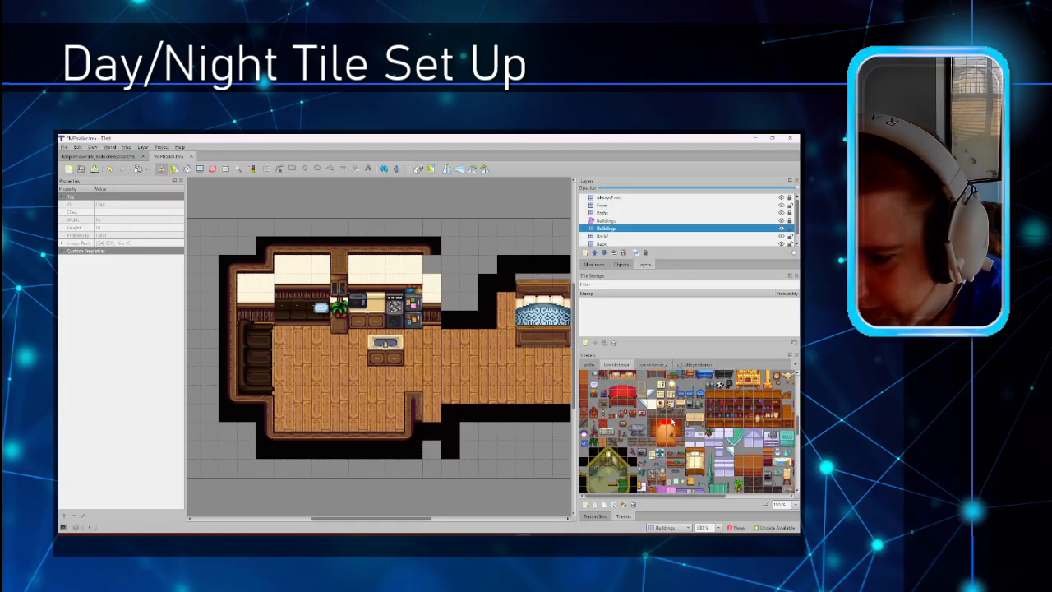
{"action": "scroll", "coordinate": [676, 432], "scroll_direction": "up", "scroll_amount": 3}
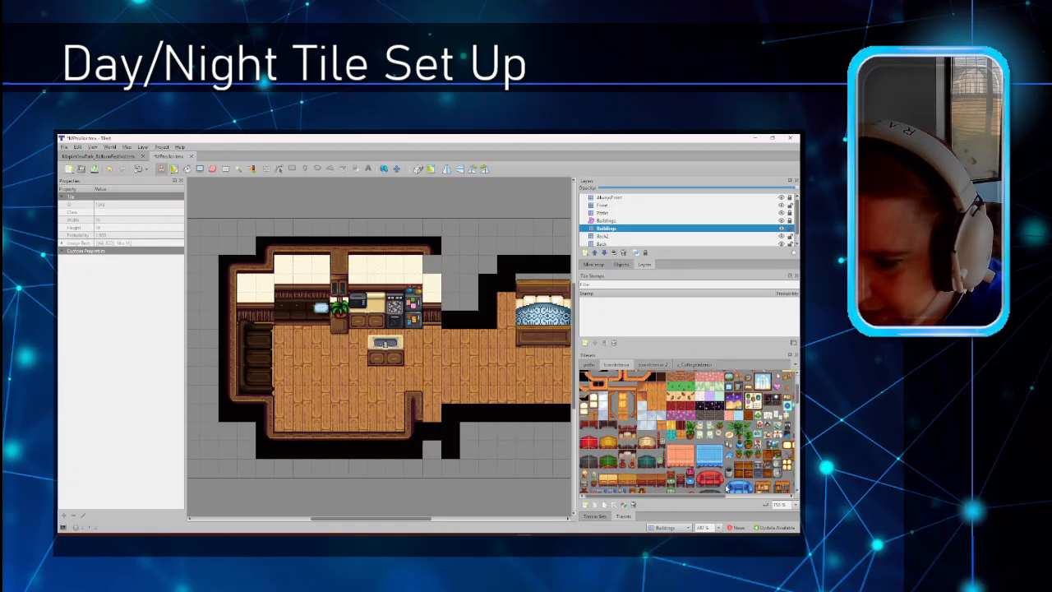
{"action": "left_click_drag", "start_coordinate": [705, 495], "coordinate": [773, 496]}
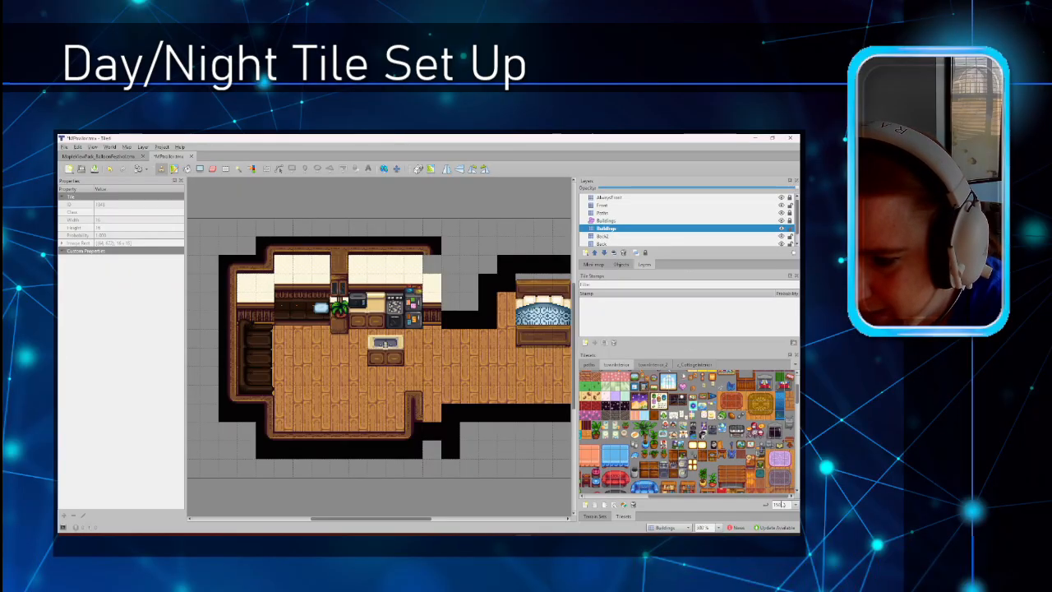
{"action": "scroll", "coordinate": [625, 225], "scroll_direction": "down", "scroll_amount": 1}
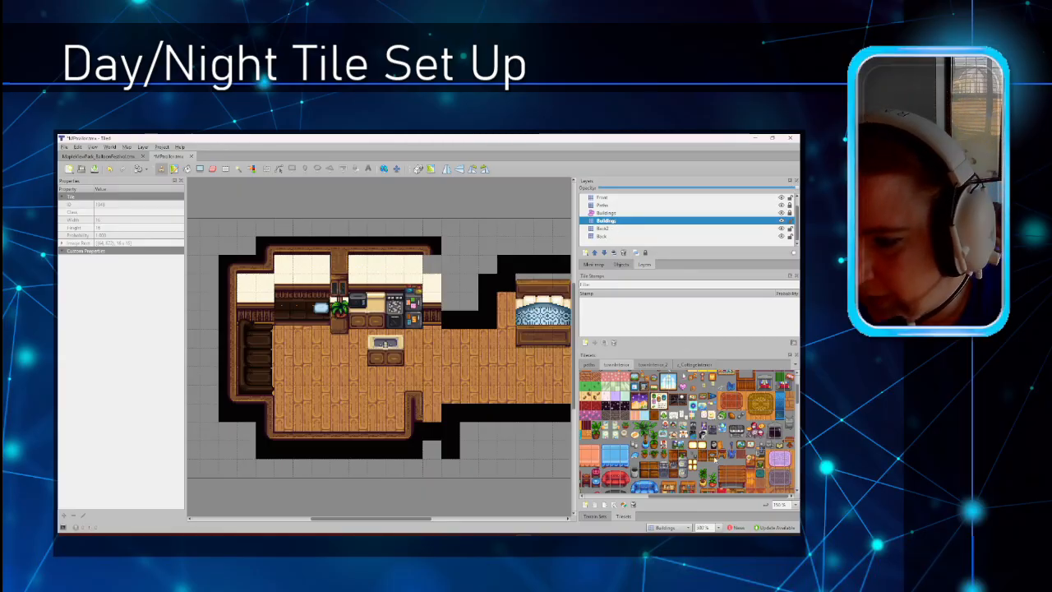
{"action": "left_click_drag", "start_coordinate": [704, 445], "coordinate": [696, 446]}
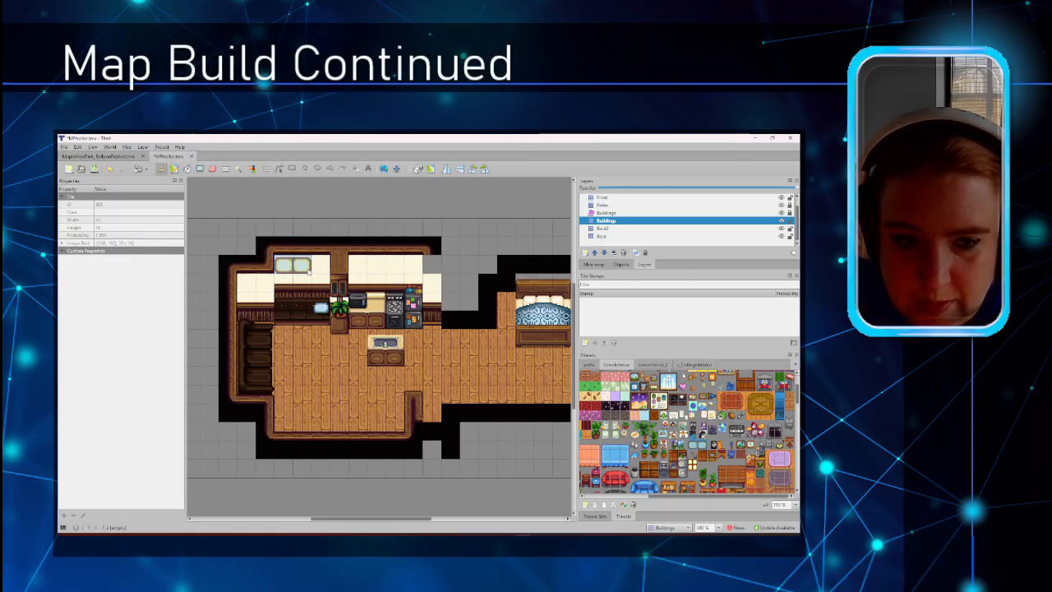
{"action": "left_click", "coordinate": [309, 272]}
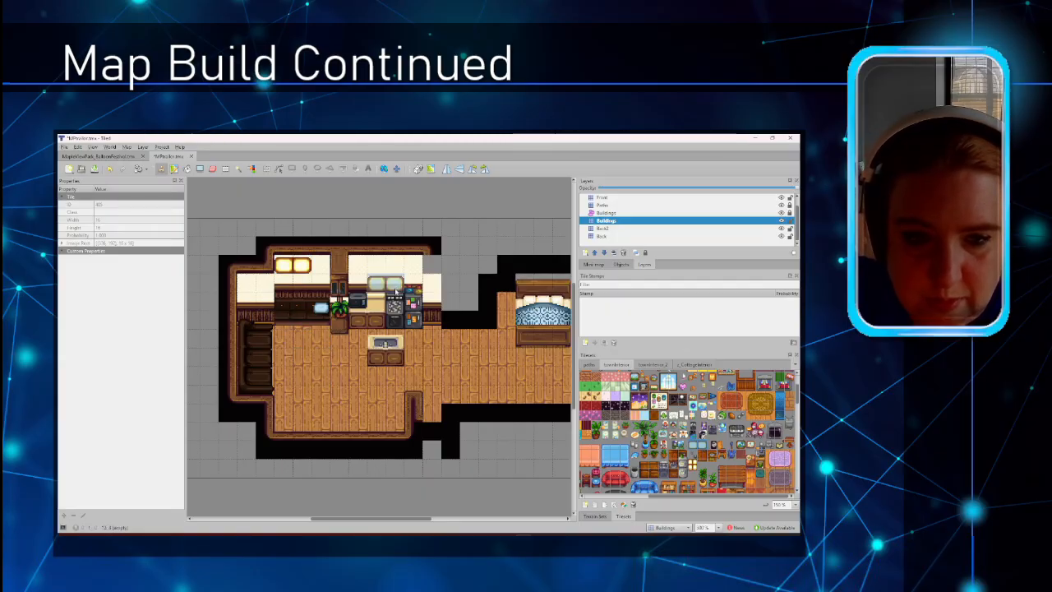
Extend the row of small windows to four on the stove-side wall and three on the sink-side wall.
{"action": "left_click", "coordinate": [378, 273]}
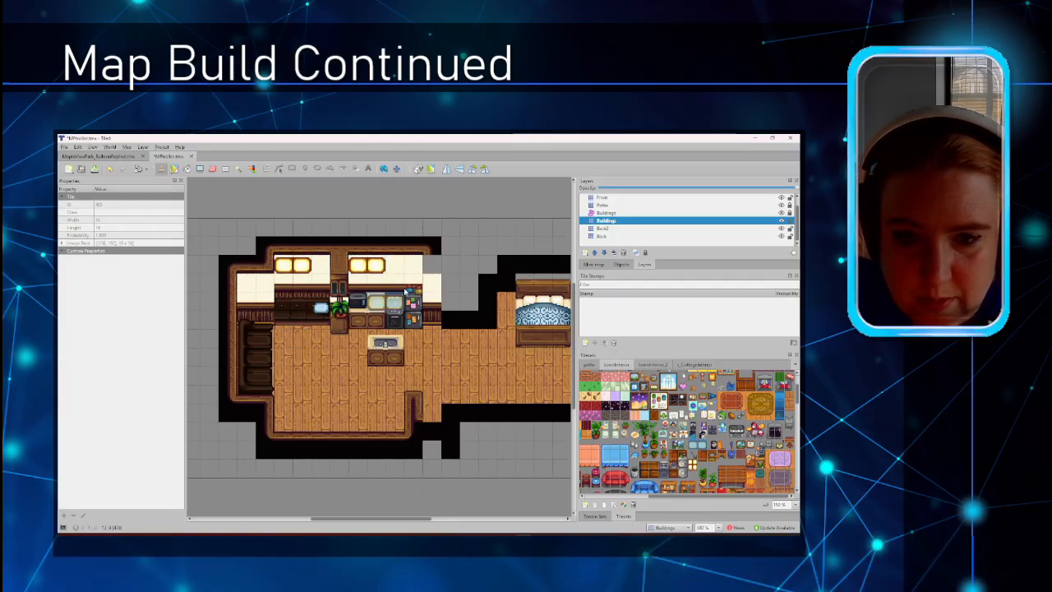
{"action": "left_click", "coordinate": [407, 271]}
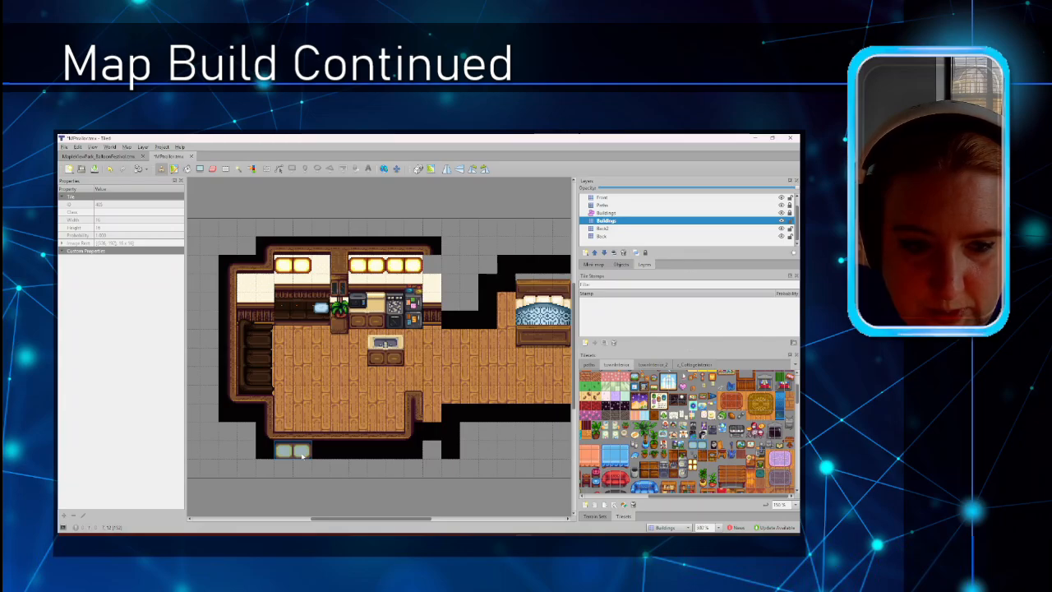
{"action": "left_click", "coordinate": [319, 269]}
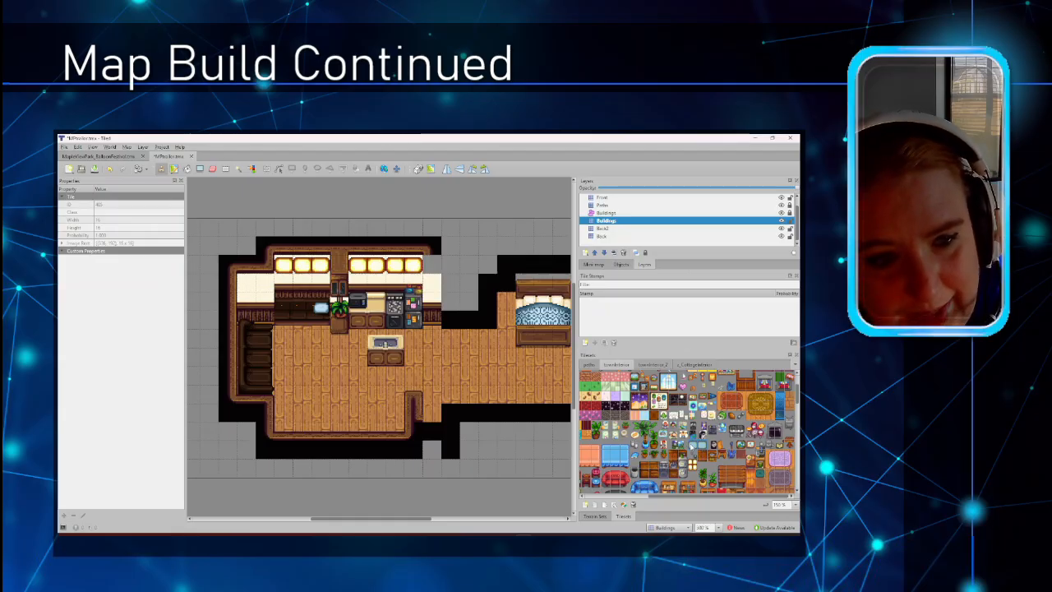
Copy the trailer's sofa-end section on all layers from Back to AlwaysFront and paste it one tile inward to shorten the room.
{"action": "left_click", "coordinate": [225, 170]}
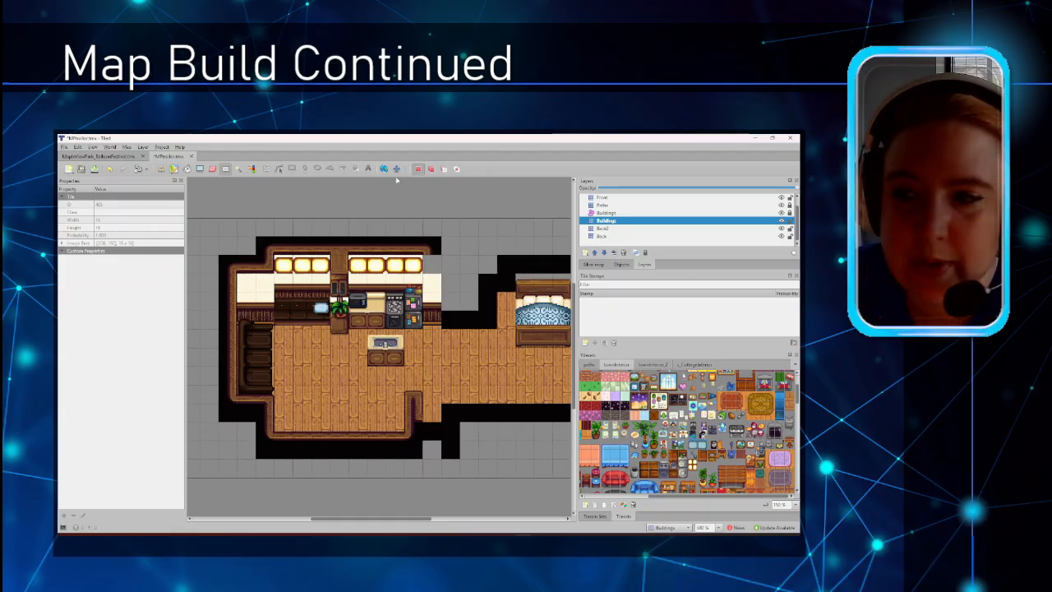
{"action": "left_click", "coordinate": [606, 235]}
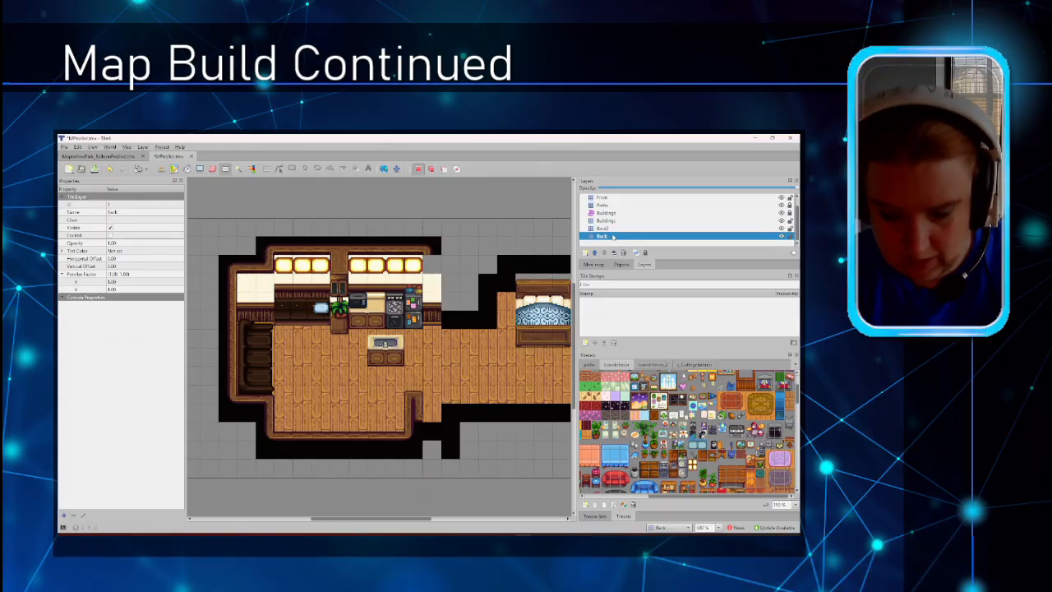
{"action": "scroll", "coordinate": [612, 221], "scroll_direction": "up", "scroll_amount": 1}
{"action": "left_click", "coordinate": [610, 199], "text": "shift"}
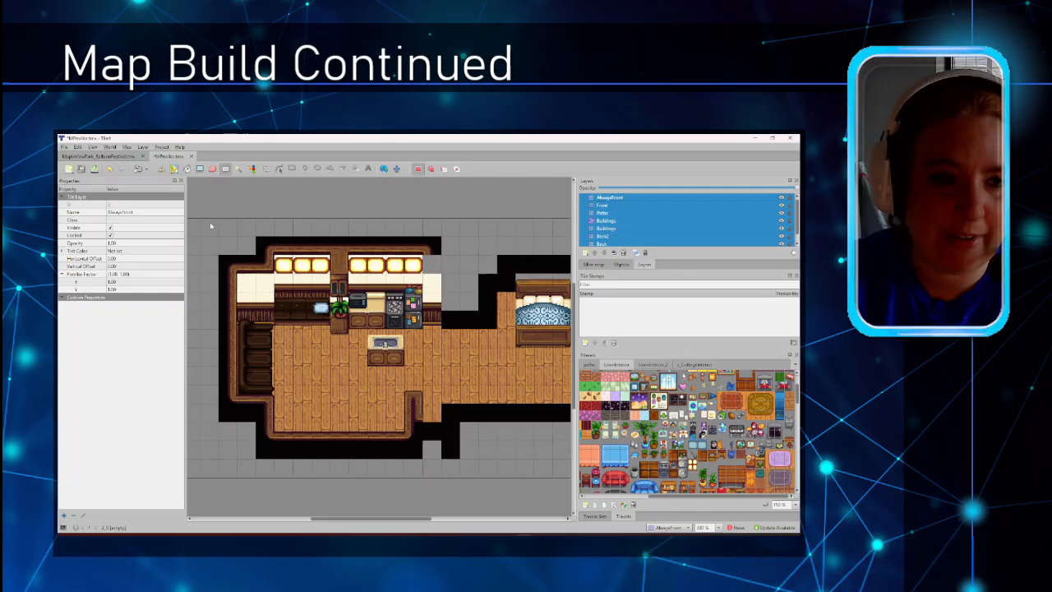
{"action": "left_click_drag", "start_coordinate": [209, 222], "coordinate": [291, 469]}
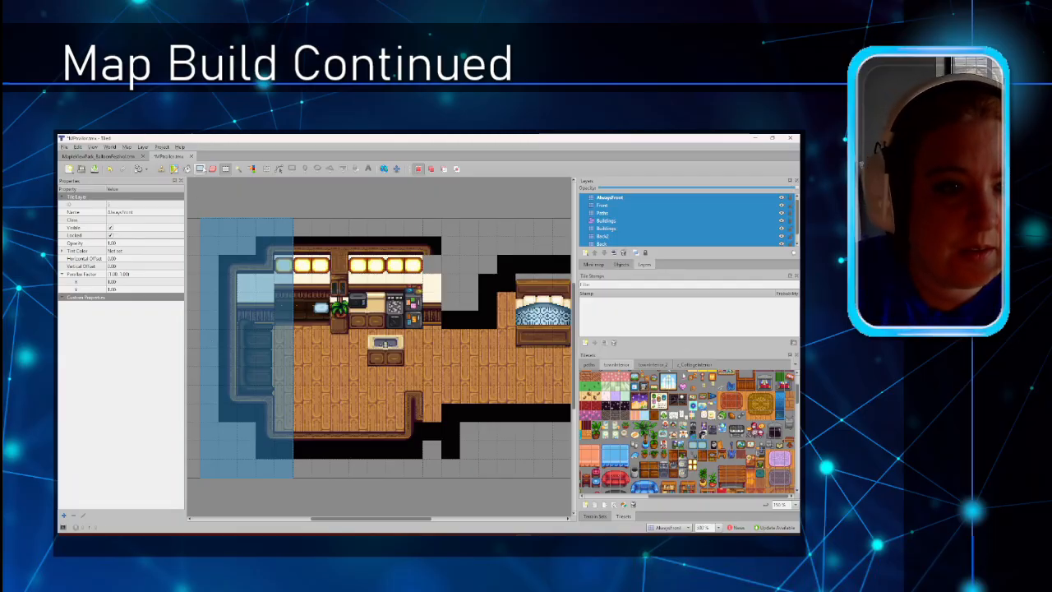
{"action": "key", "text": "ctrl+v"}
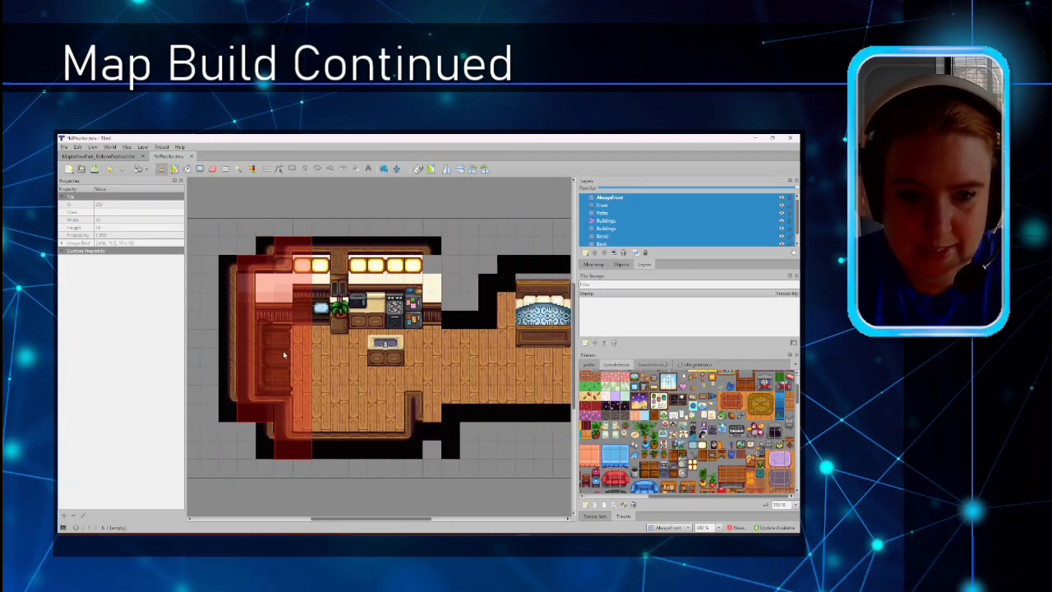
{"action": "left_click", "coordinate": [283, 355]}
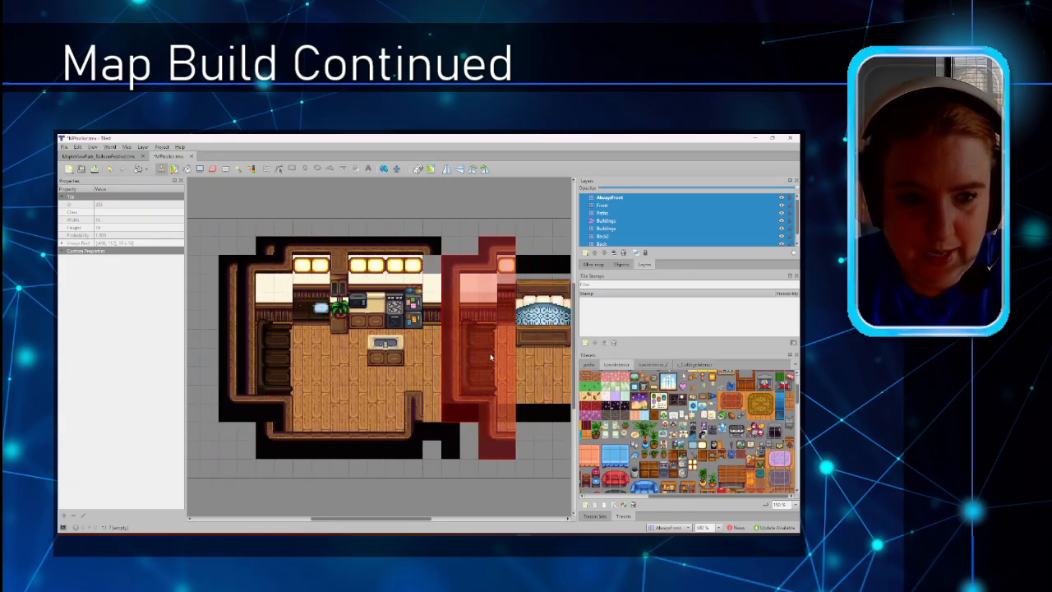
{"action": "right_click", "coordinate": [492, 356]}
Erase the leftover outer wall and black border tiles around the shifted sofa-end wall on all layers.
{"action": "key", "text": "e"}
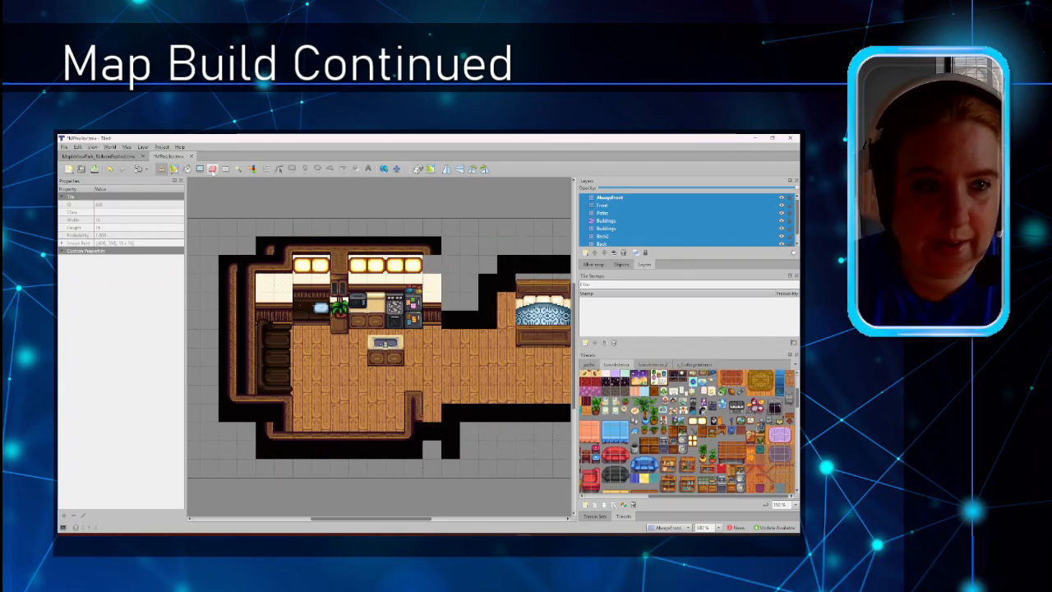
{"action": "mouse_move", "coordinate": [262, 256]}
{"action": "left_mouse_down"}
{"action": "mouse_move", "coordinate": [264, 248]}
{"action": "mouse_move", "coordinate": [229, 267]}
{"action": "mouse_move", "coordinate": [226, 403]}
{"action": "left_mouse_up"}
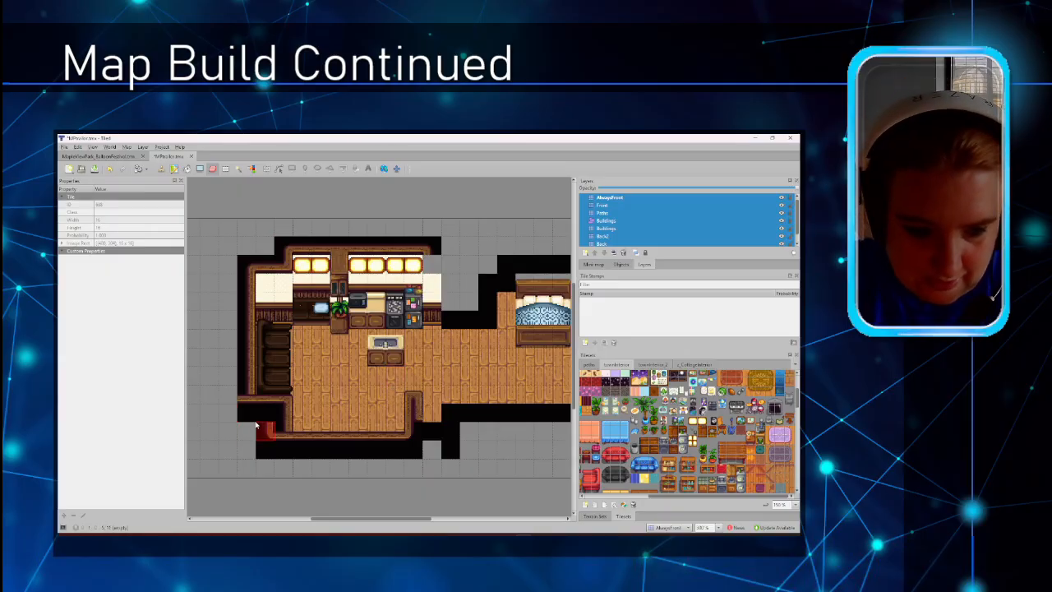
{"action": "left_click_drag", "start_coordinate": [244, 407], "coordinate": [242, 394]}
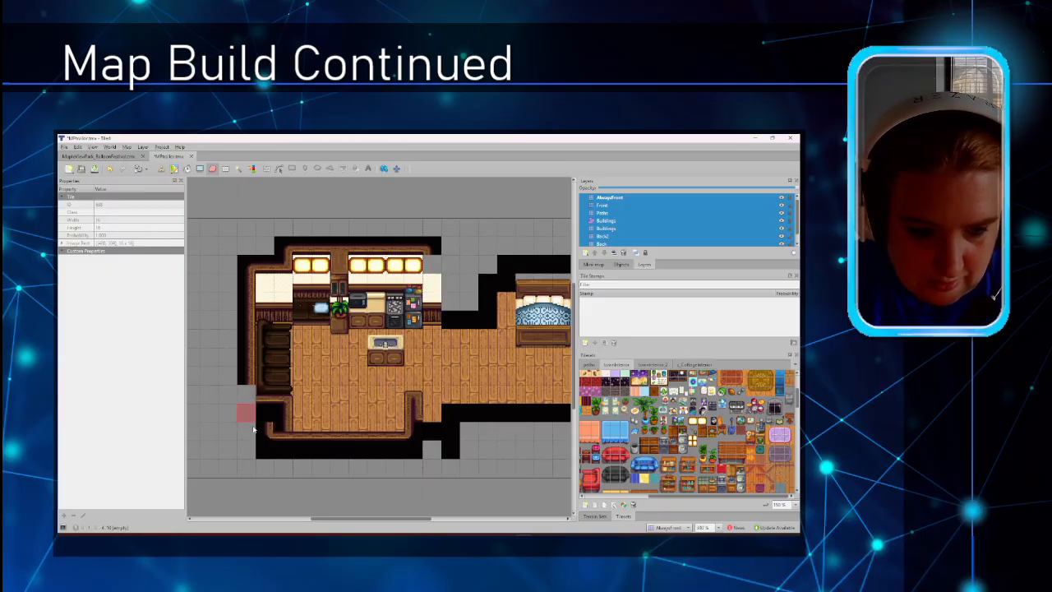
{"action": "scroll", "coordinate": [615, 214], "scroll_direction": "down", "scroll_amount": 1}
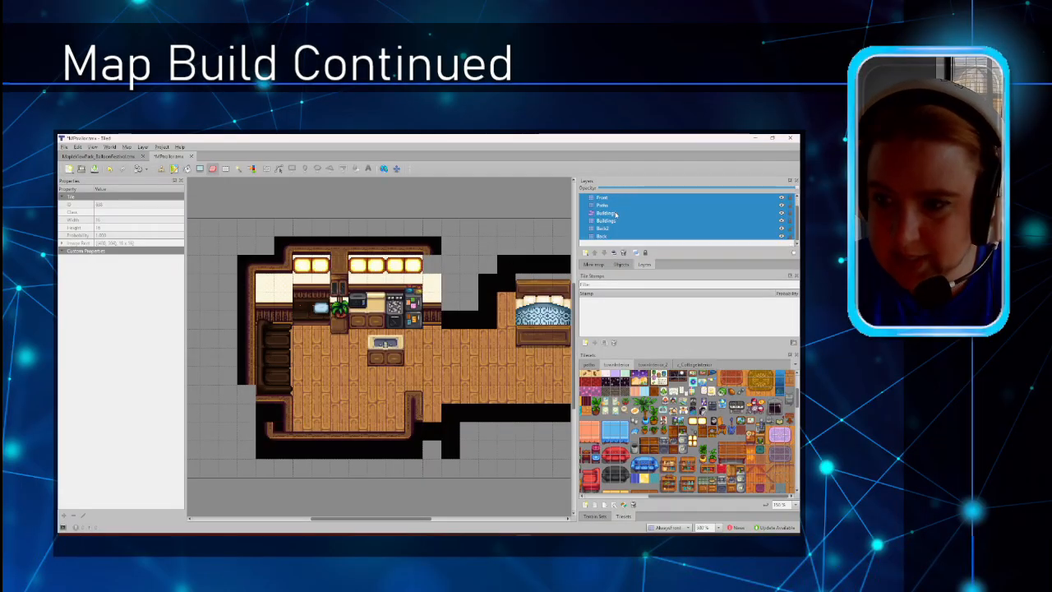
{"action": "left_click_drag", "start_coordinate": [269, 429], "coordinate": [266, 449]}
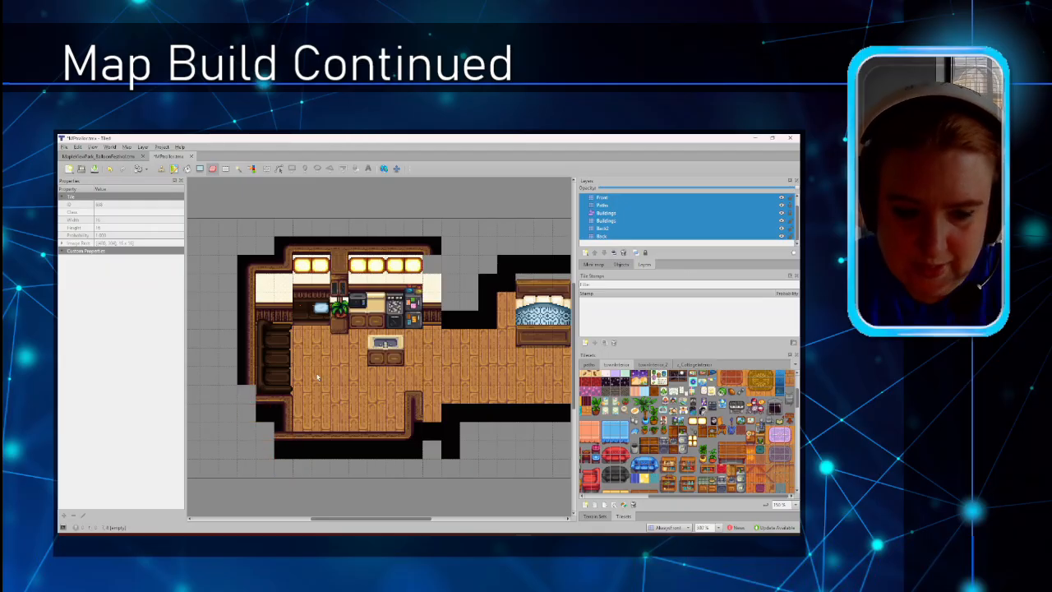
Restore the missing wall corner tiles below the sofa and at the room's lower corner, working on the Buildings and Front layers.
{"action": "left_click", "coordinate": [630, 221]}
{"action": "left_click", "coordinate": [630, 221]}
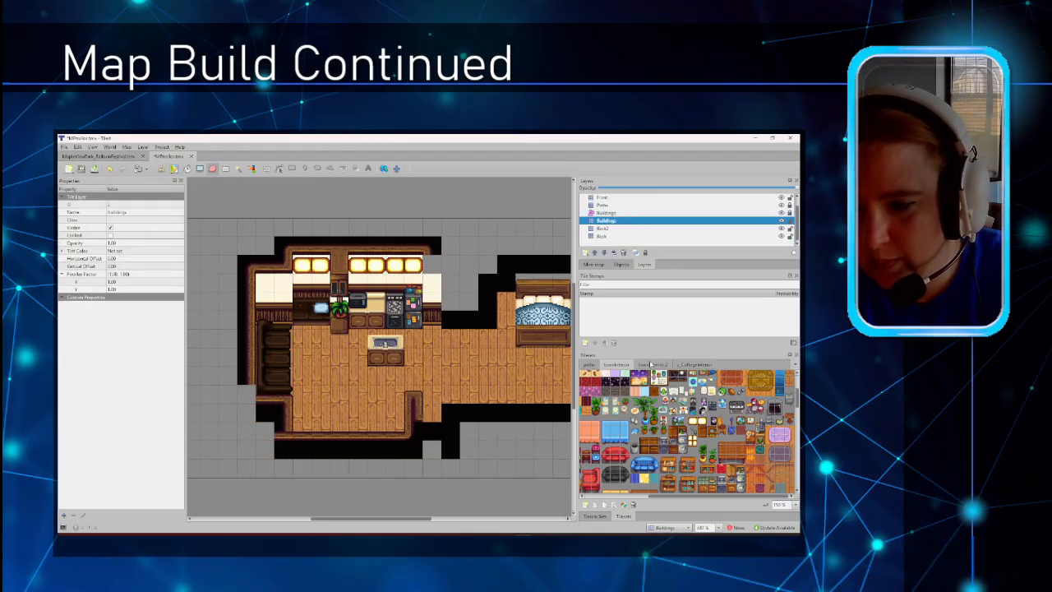
{"action": "left_click", "coordinate": [650, 364]}
{"action": "left_click", "coordinate": [695, 364]}
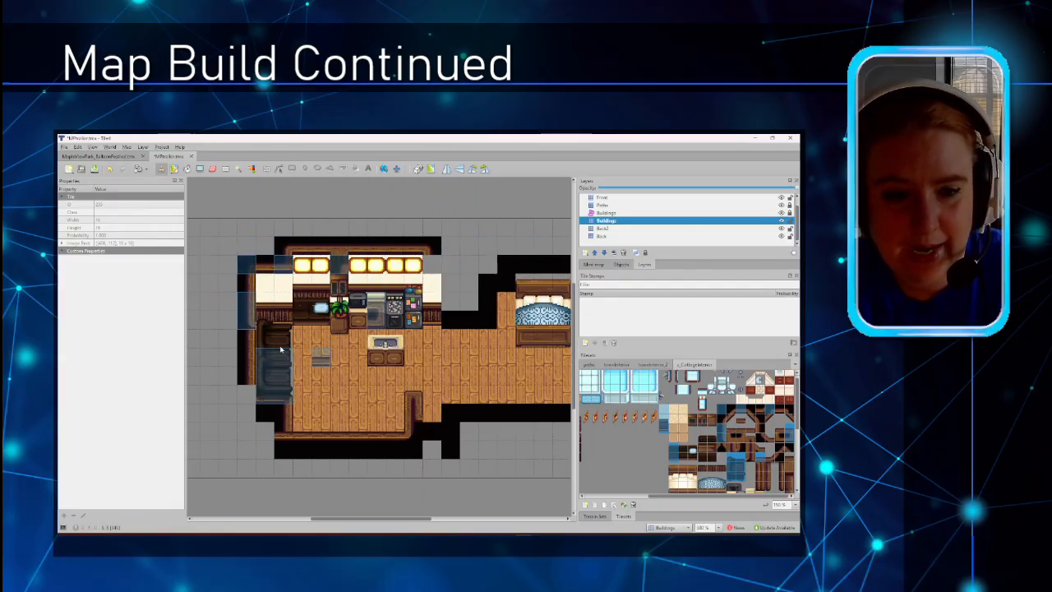
{"action": "left_click", "coordinate": [385, 310]}
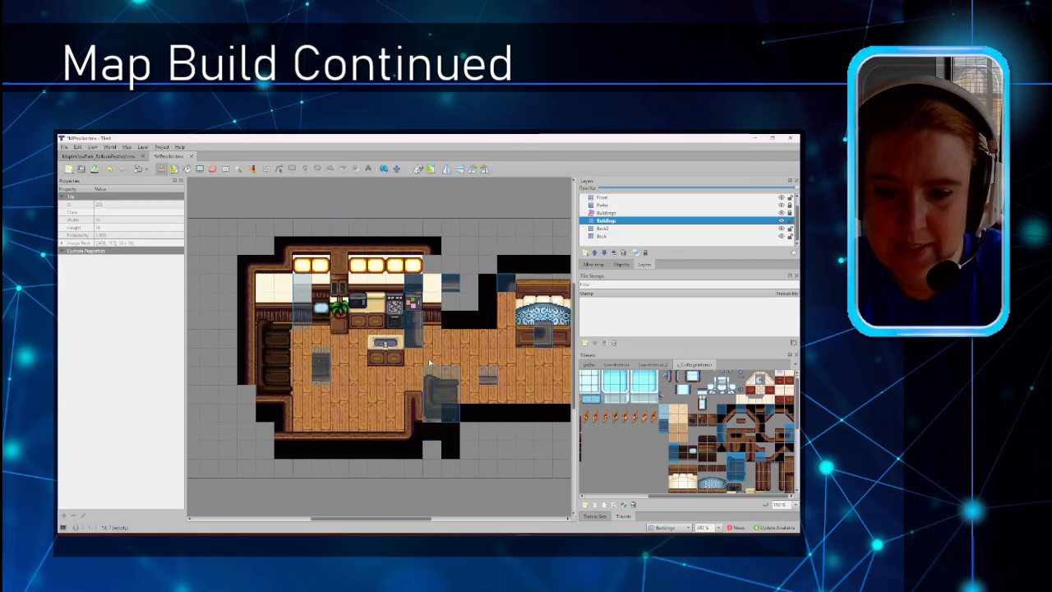
{"action": "right_click", "coordinate": [429, 363]}
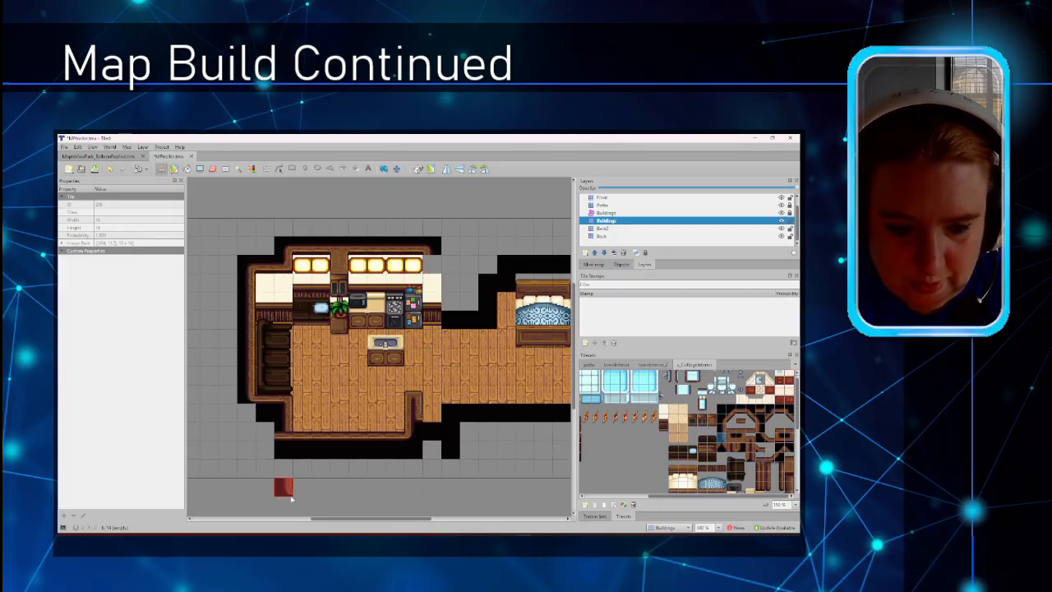
{"action": "left_click", "coordinate": [602, 197]}
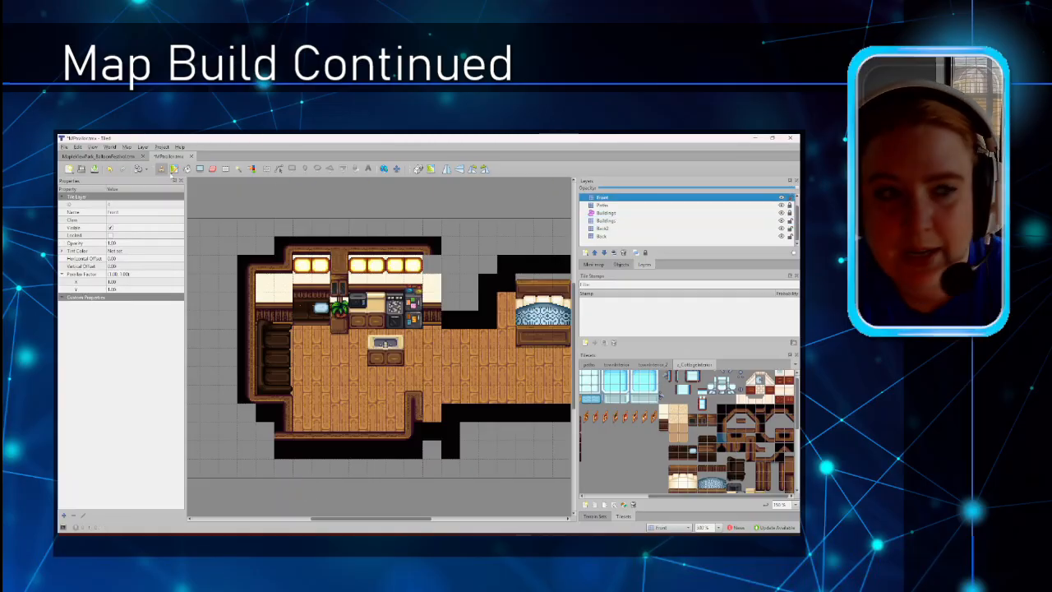
{"action": "left_click", "coordinate": [212, 169]}
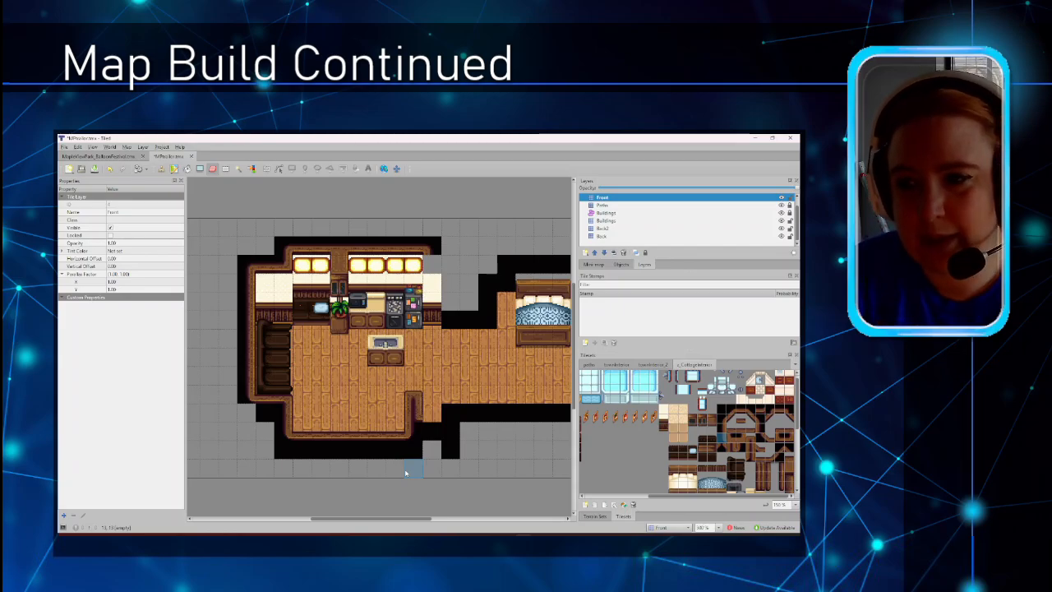
On the Back layer, place beige floor tiles beside the kitchen island and speckled cream tiles below the sink counter.
{"action": "left_click", "coordinate": [612, 237]}
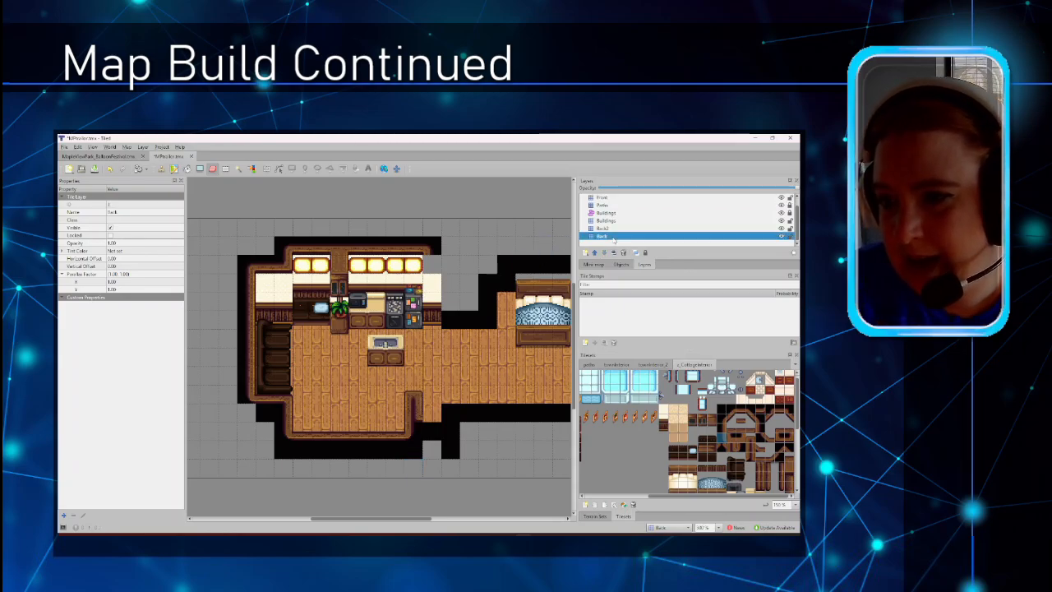
{"action": "left_click", "coordinate": [681, 437]}
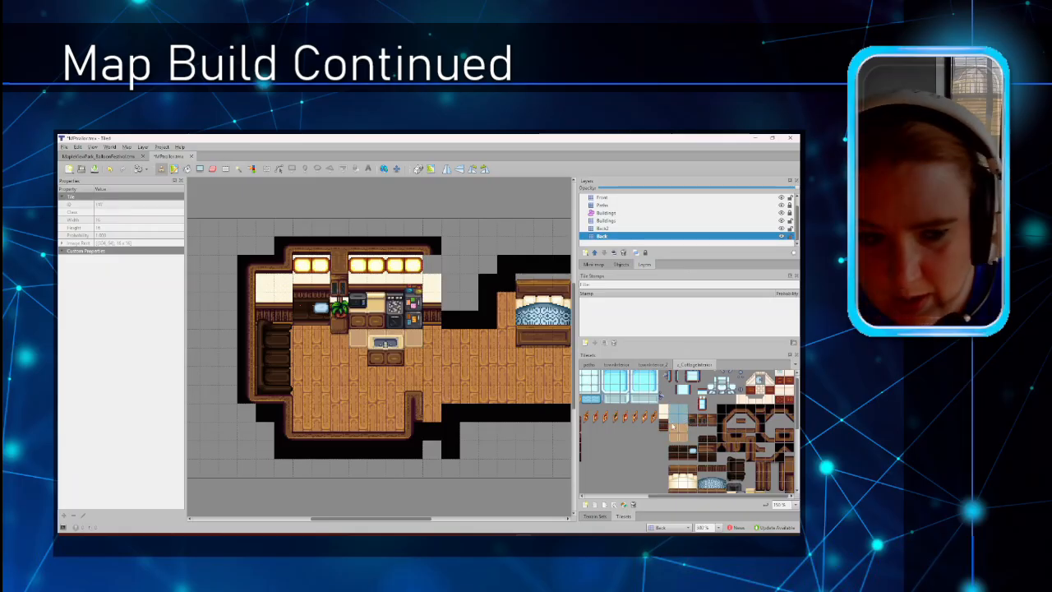
{"action": "left_click", "coordinate": [313, 337]}
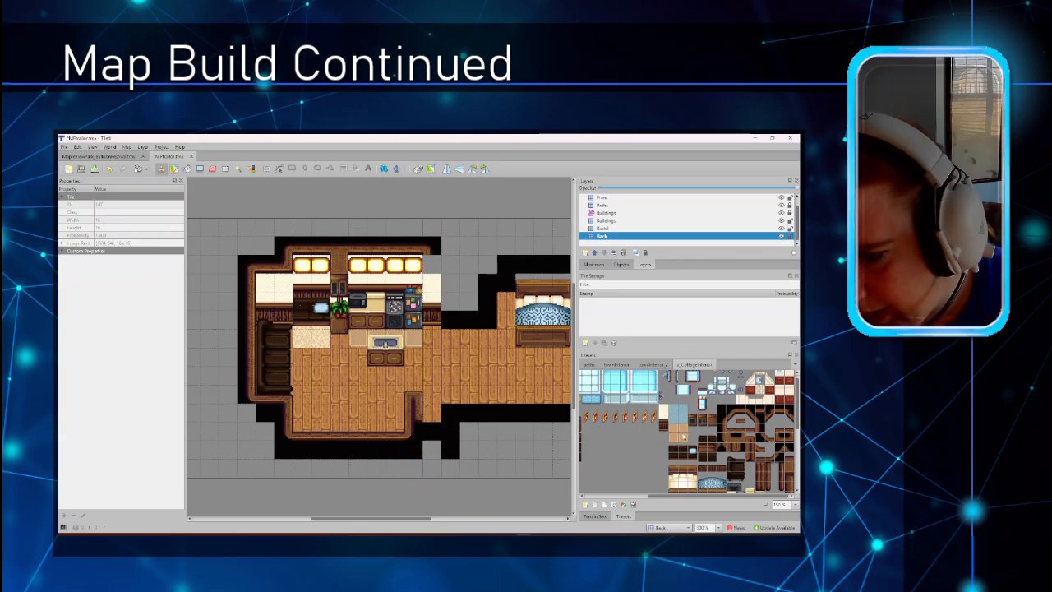
Cover the room's lowest two floor rows with the beige two-by-two tile block from the cottage interior tileset.
{"action": "left_click_drag", "start_coordinate": [684, 437], "coordinate": [675, 429]}
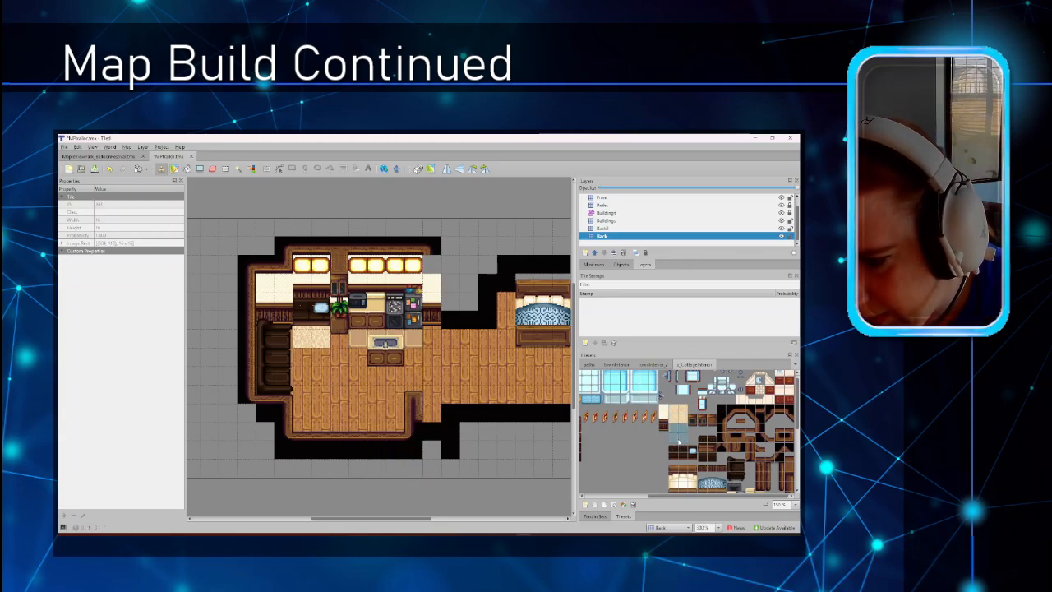
{"action": "left_click", "coordinate": [393, 431]}
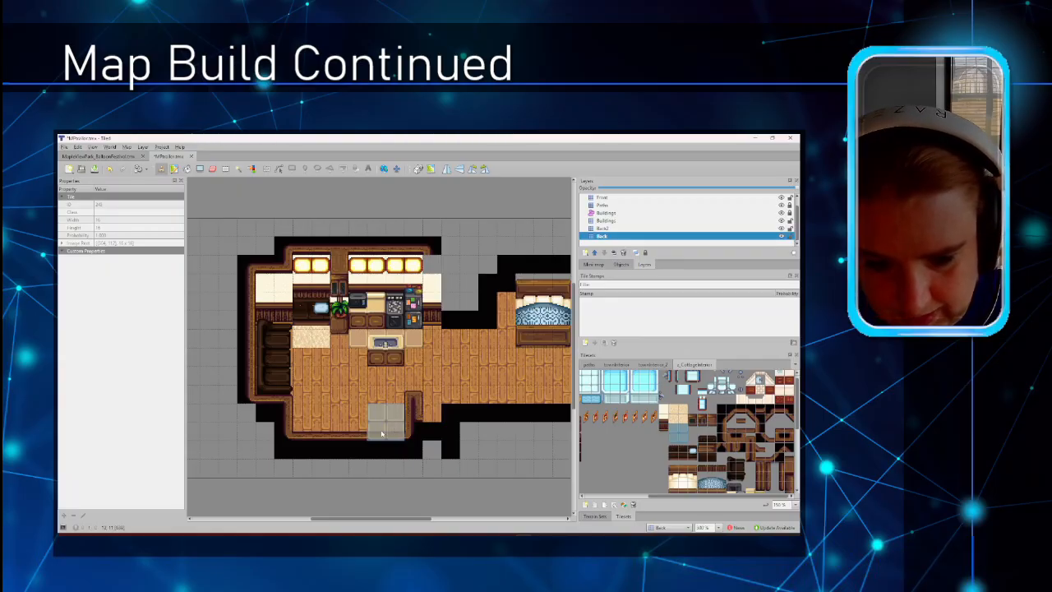
{"action": "left_click", "coordinate": [353, 435]}
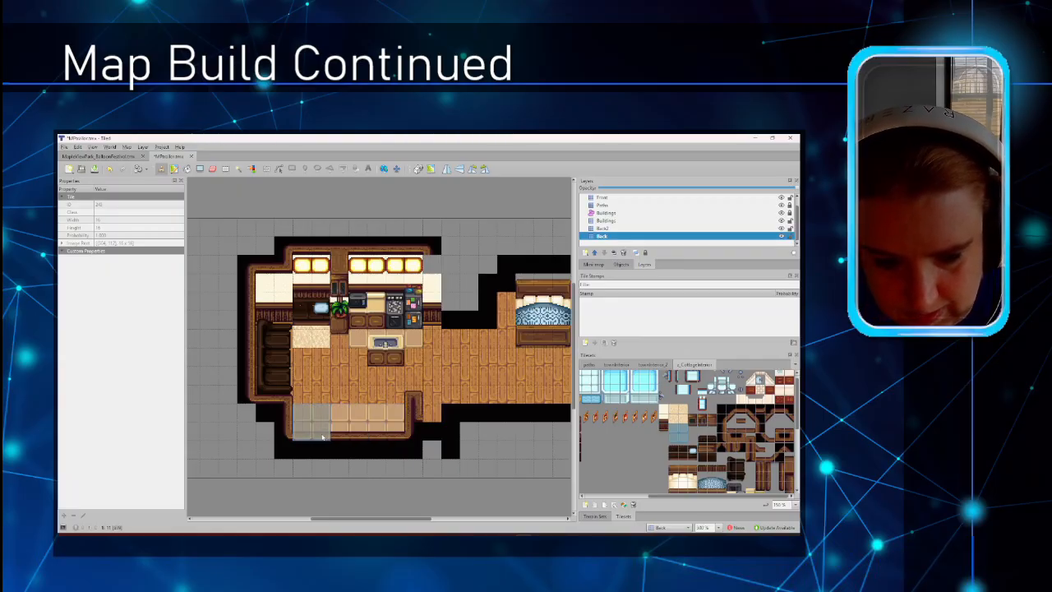
{"action": "left_click", "coordinate": [323, 436]}
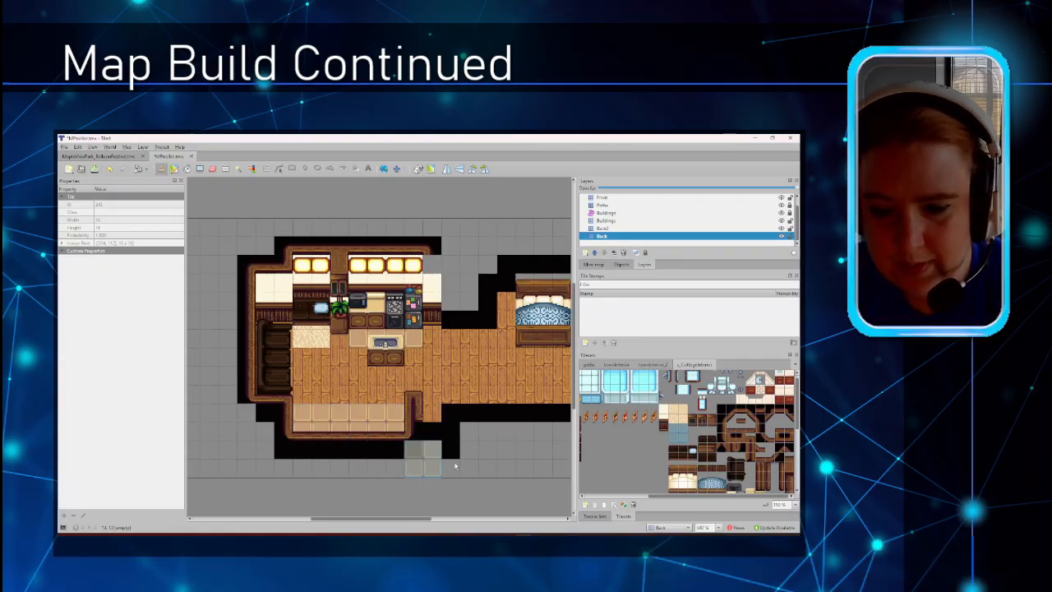
Look through the first town interior tileset for furniture and decor that suits the lounge end.
{"action": "left_click", "coordinate": [602, 366]}
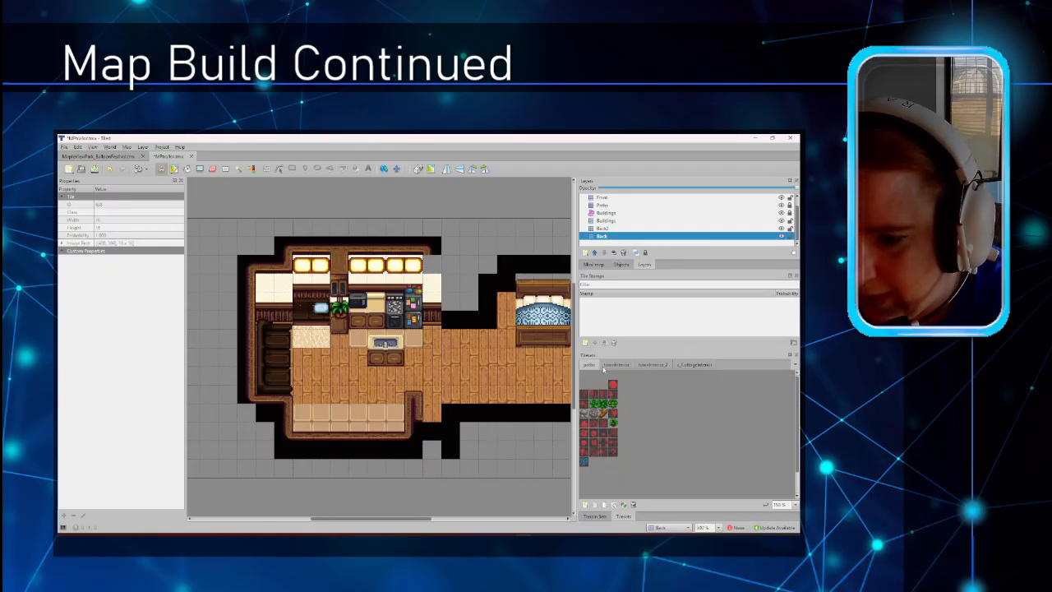
{"action": "left_click", "coordinate": [608, 365]}
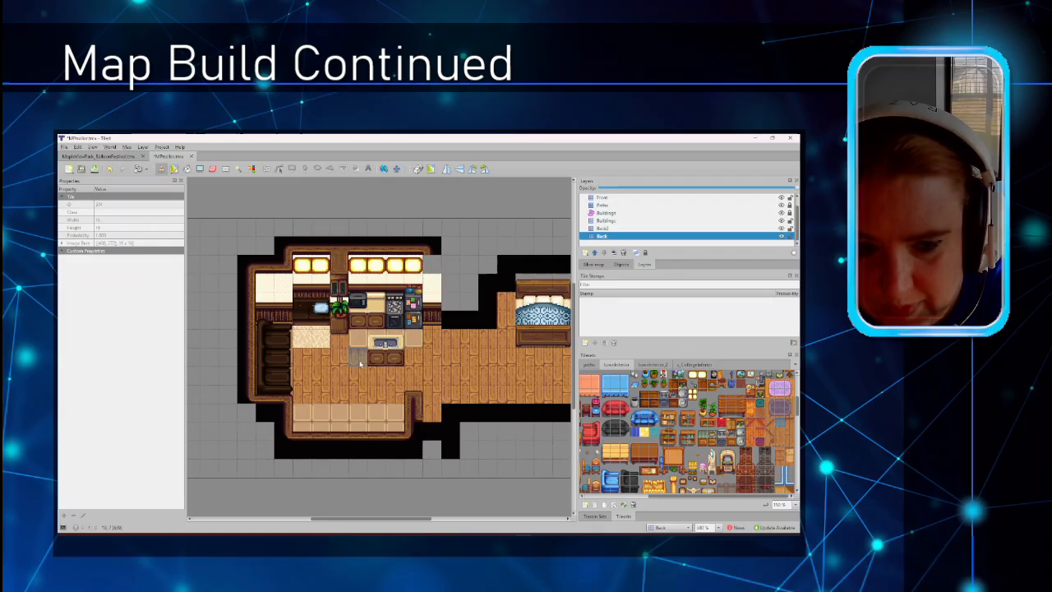
{"action": "left_click_drag", "start_coordinate": [785, 425], "coordinate": [788, 426]}
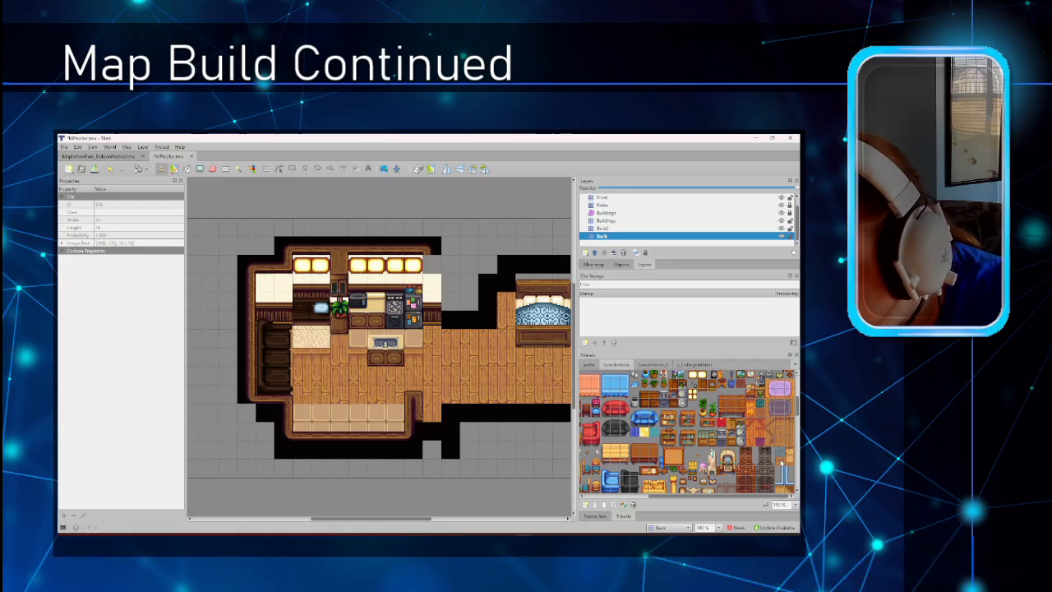
{"action": "scroll", "coordinate": [784, 440], "scroll_direction": "up", "scroll_amount": 3}
{"action": "scroll", "coordinate": [780, 446], "scroll_direction": "up", "scroll_amount": 3}
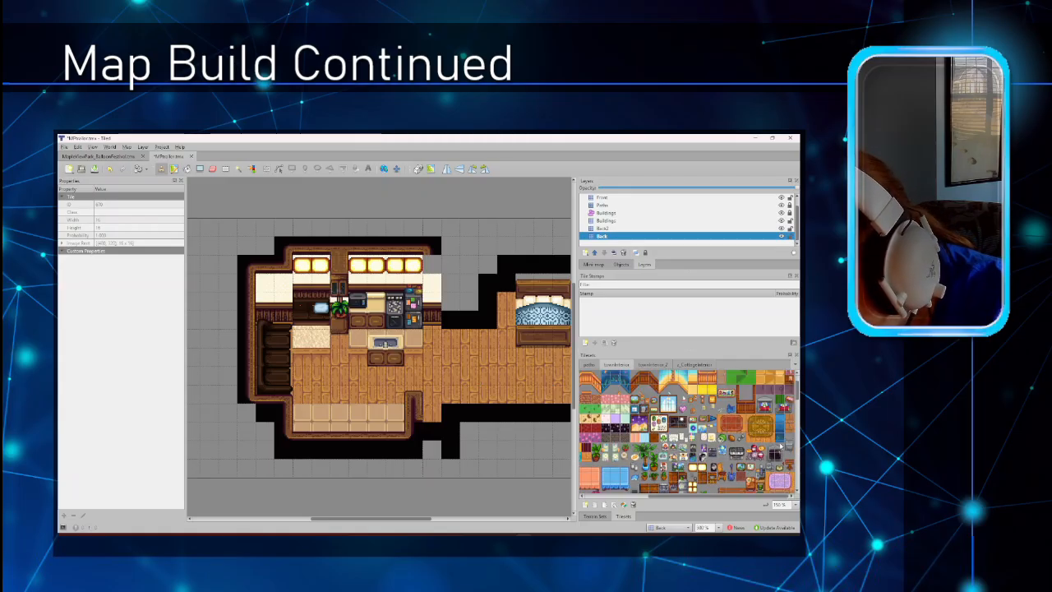
{"action": "scroll", "coordinate": [780, 446], "scroll_direction": "up", "scroll_amount": 2, "text": "ctrl"}
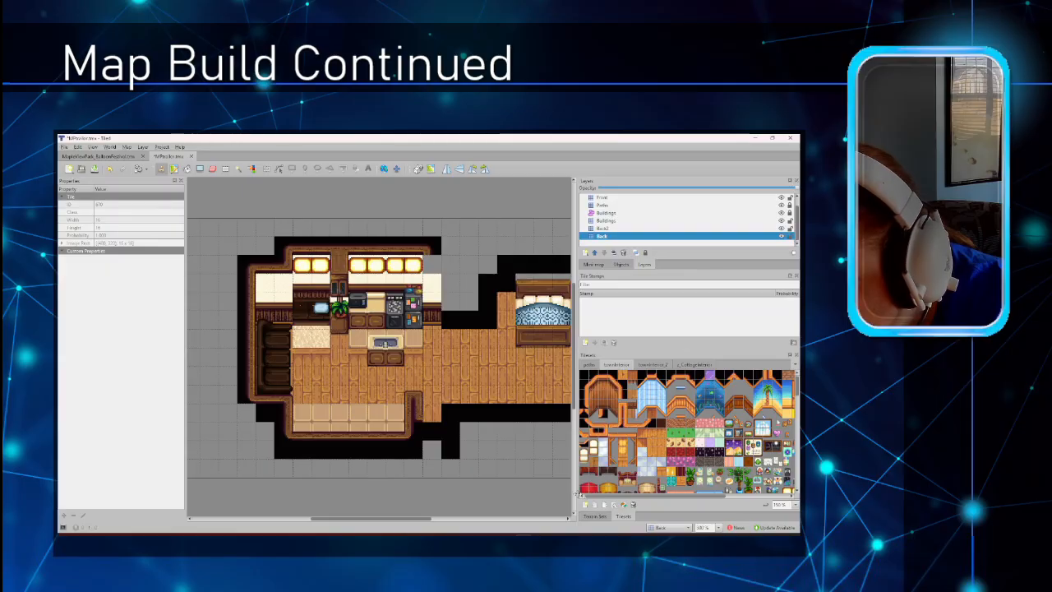
{"action": "left_click_drag", "start_coordinate": [635, 496], "coordinate": [701, 500]}
{"action": "scroll", "coordinate": [740, 434], "scroll_direction": "down", "scroll_amount": 1}
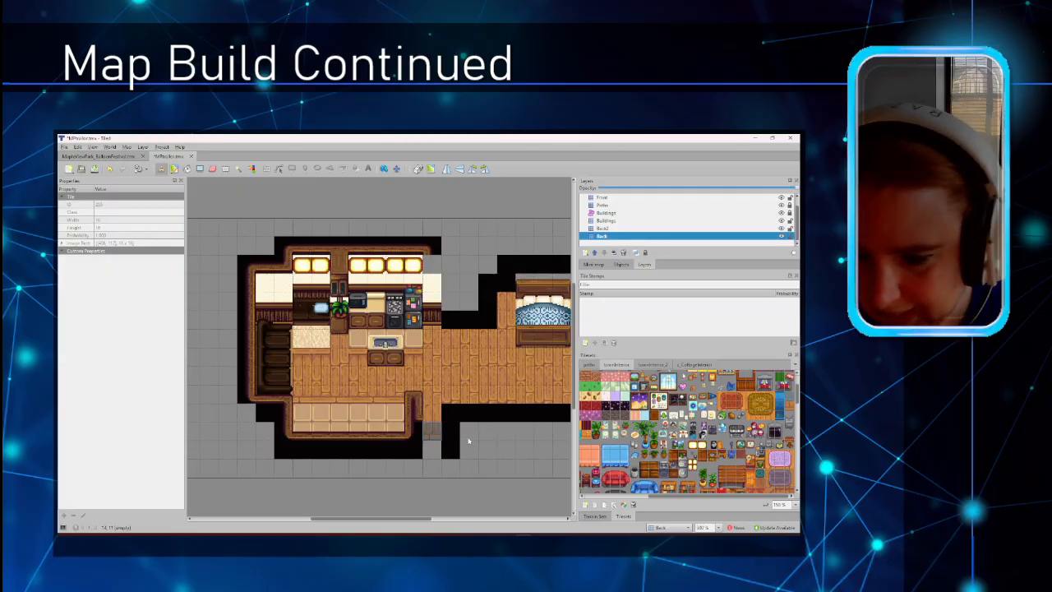
{"action": "scroll", "coordinate": [776, 448], "scroll_direction": "down", "scroll_amount": 4}
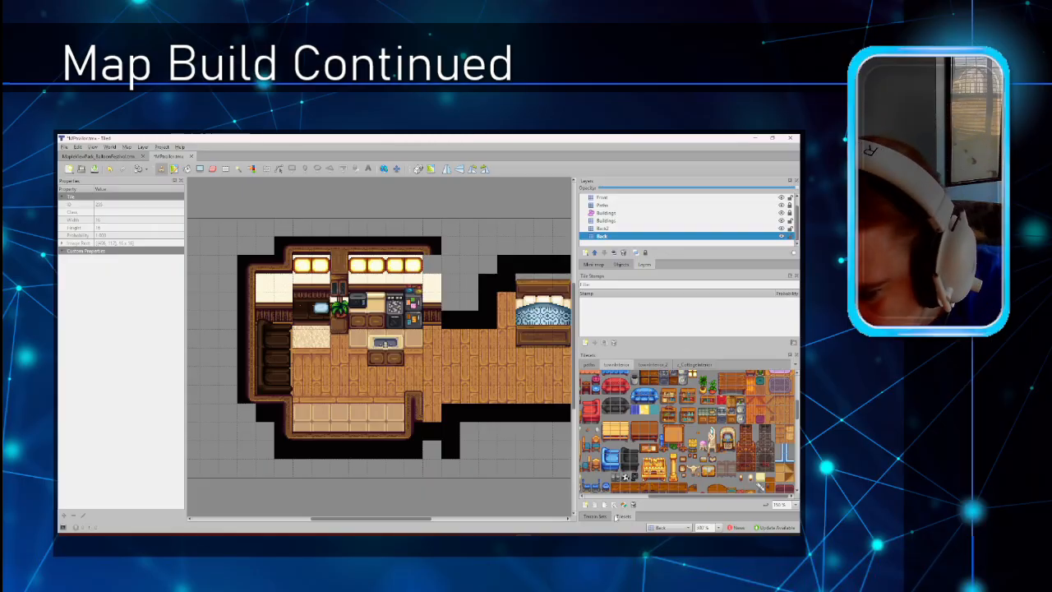
{"action": "left_click_drag", "start_coordinate": [423, 521], "coordinate": [442, 522]}
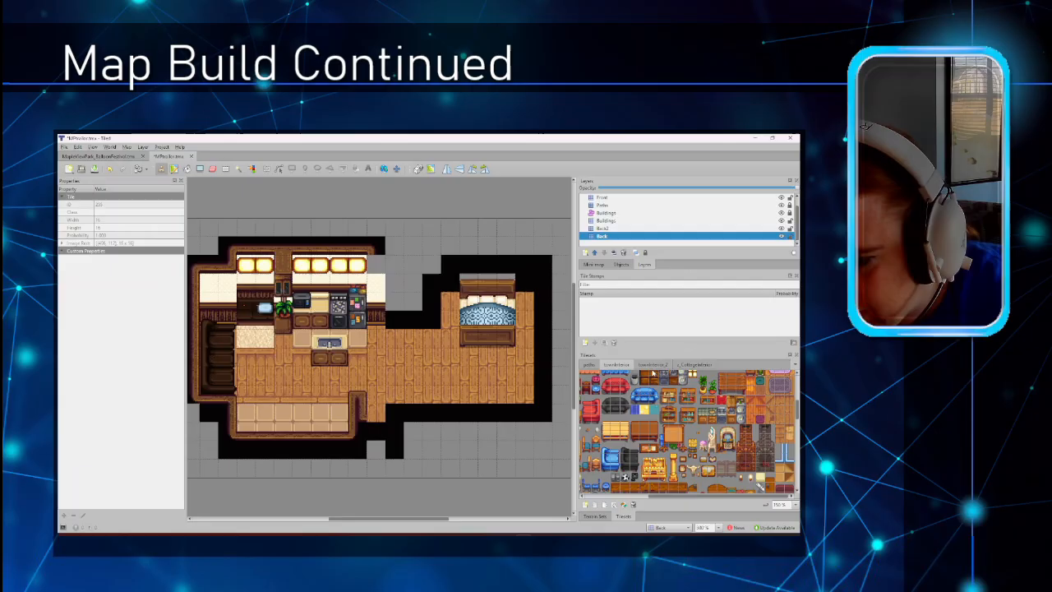
Place the lower part of the dark wooden cabinet from the cottage interior tileset in the room's lower corner, on the Buildings layer.
{"action": "left_click", "coordinate": [693, 365]}
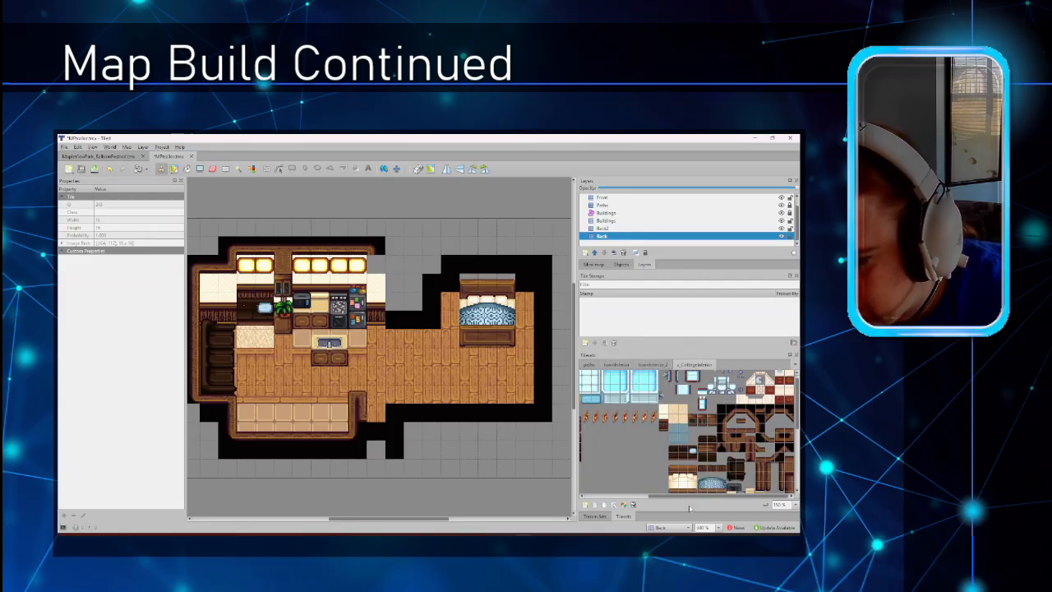
{"action": "left_click_drag", "start_coordinate": [685, 495], "coordinate": [623, 494]}
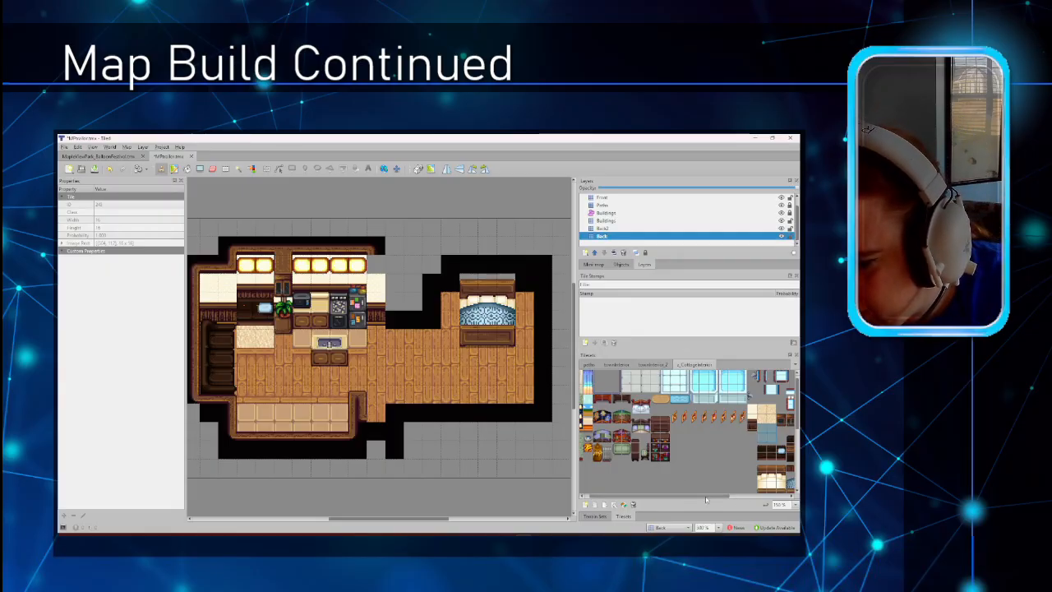
{"action": "left_click_drag", "start_coordinate": [706, 496], "coordinate": [788, 496]}
{"action": "scroll", "coordinate": [725, 413], "scroll_direction": "down", "scroll_amount": 2}
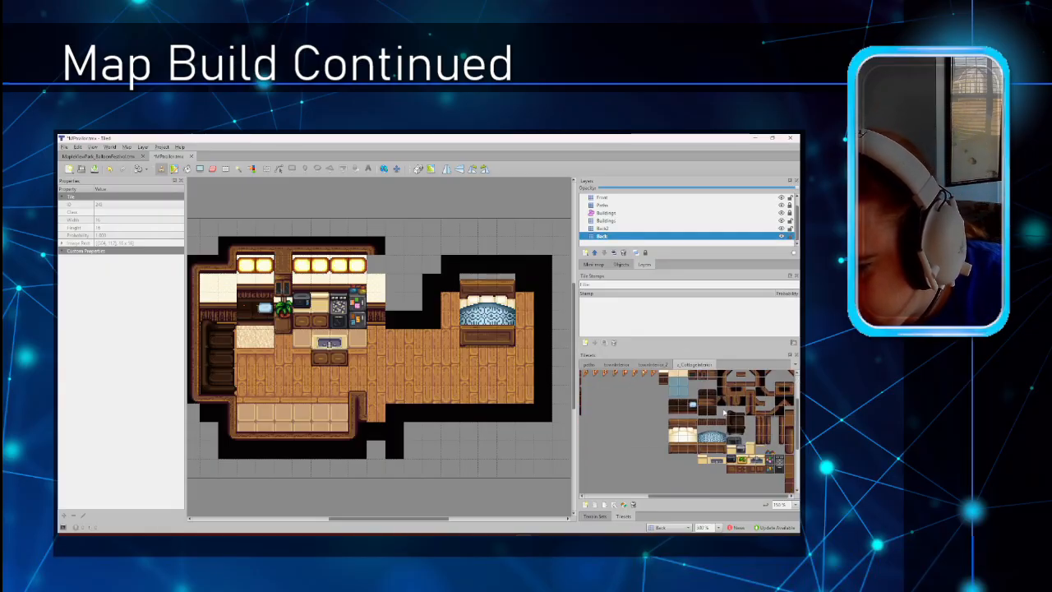
{"action": "left_click", "coordinate": [707, 404]}
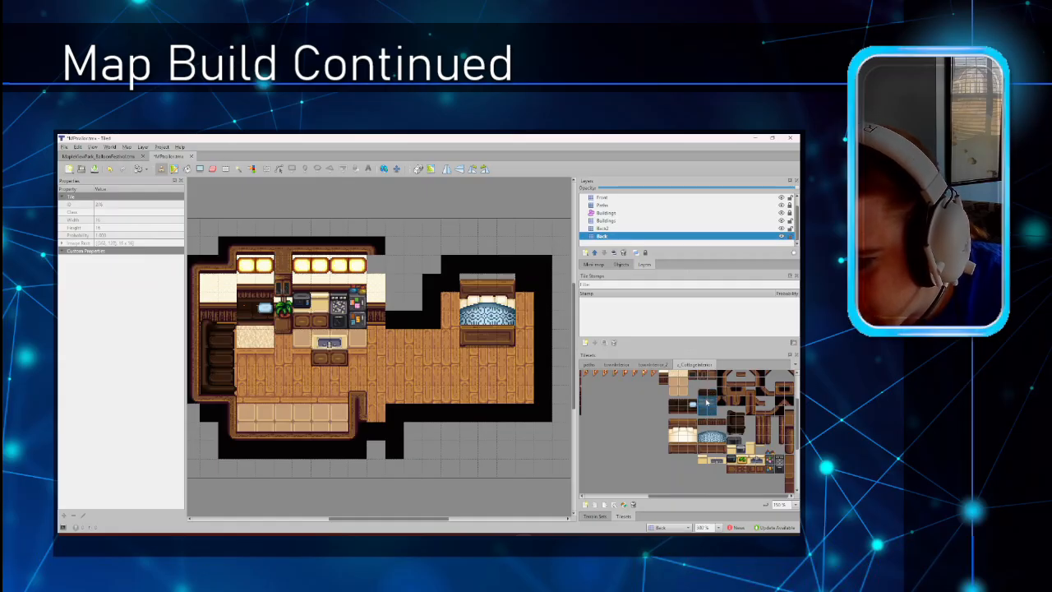
{"action": "left_click", "coordinate": [603, 220]}
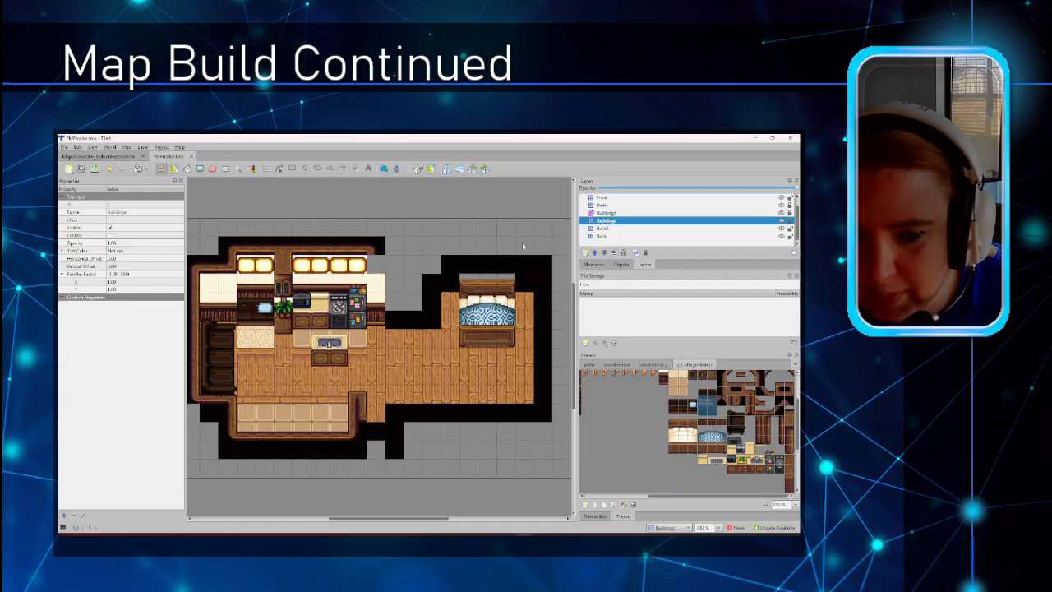
{"action": "left_click", "coordinate": [336, 428]}
Add the dark cabinet's two-tile top row directly above its base, on the Front layer.
{"action": "left_click_drag", "start_coordinate": [702, 392], "coordinate": [712, 392]}
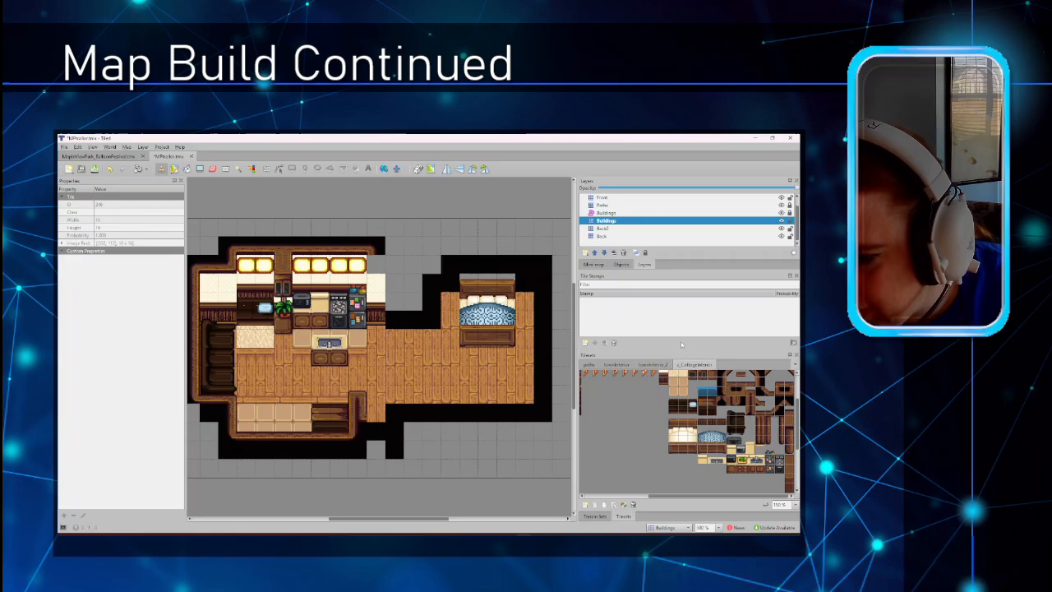
{"action": "left_click", "coordinate": [603, 198]}
{"action": "left_click", "coordinate": [347, 404]}
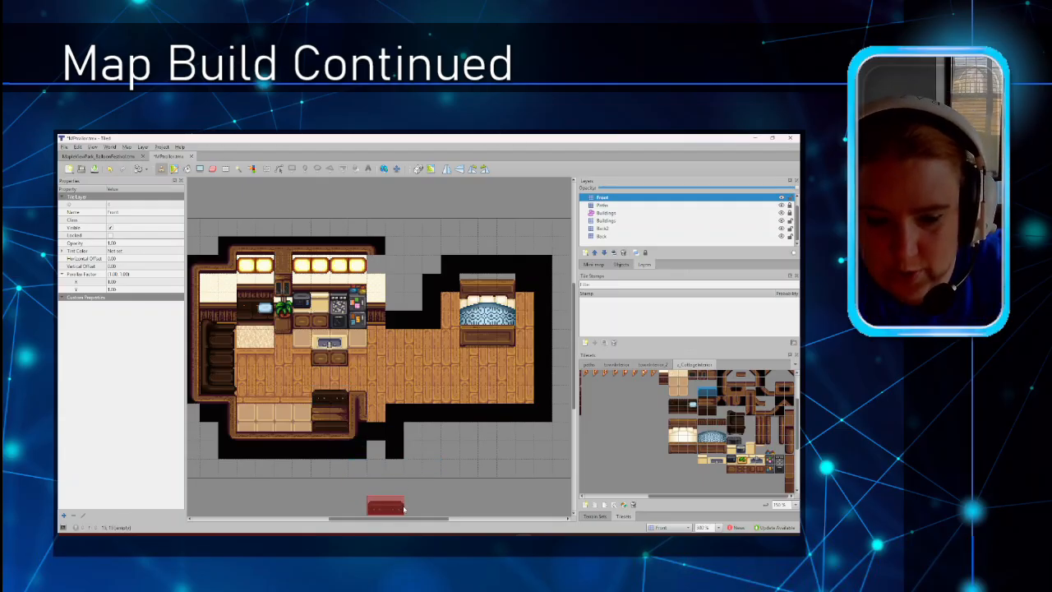
Browse the cottage interior and both town interior tilesets for a low furniture piece to set against the room's lower wall.
{"action": "left_click_drag", "start_coordinate": [405, 519], "coordinate": [383, 520]}
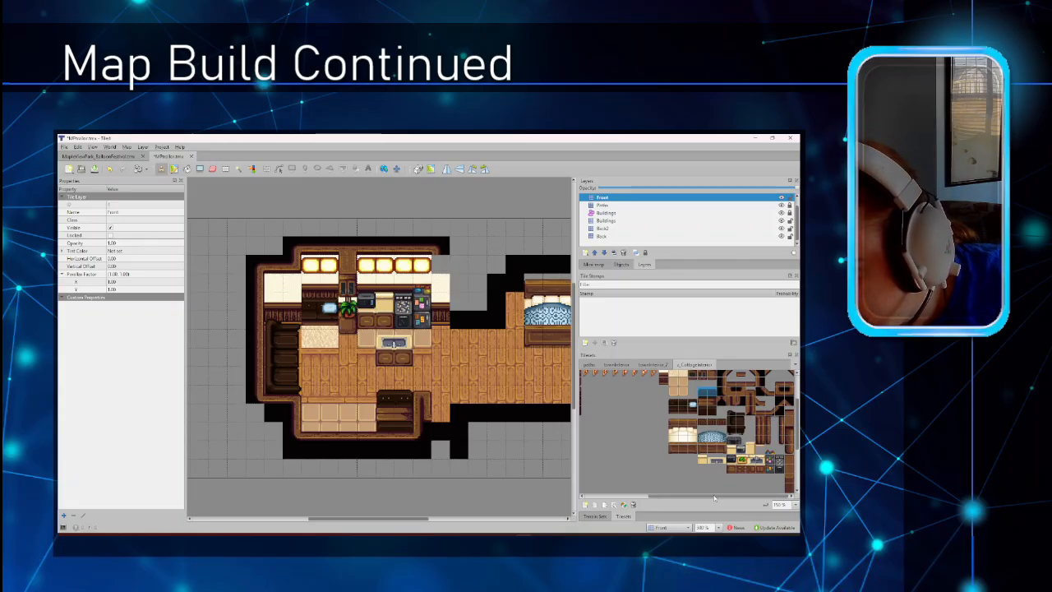
{"action": "scroll", "coordinate": [731, 460], "scroll_direction": "up", "scroll_amount": 2}
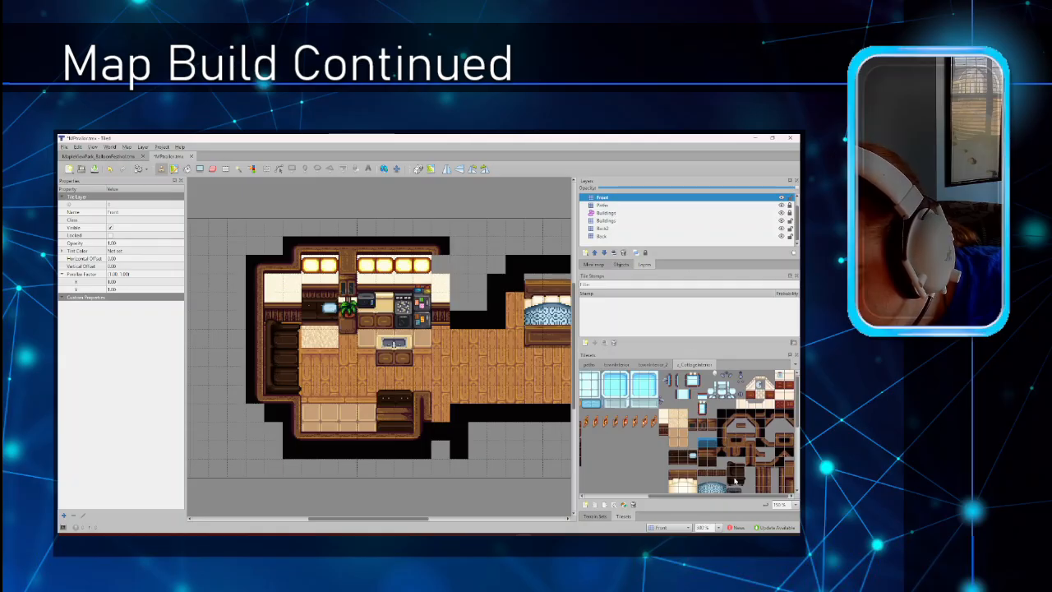
{"action": "scroll", "coordinate": [735, 480], "scroll_direction": "down", "scroll_amount": 2}
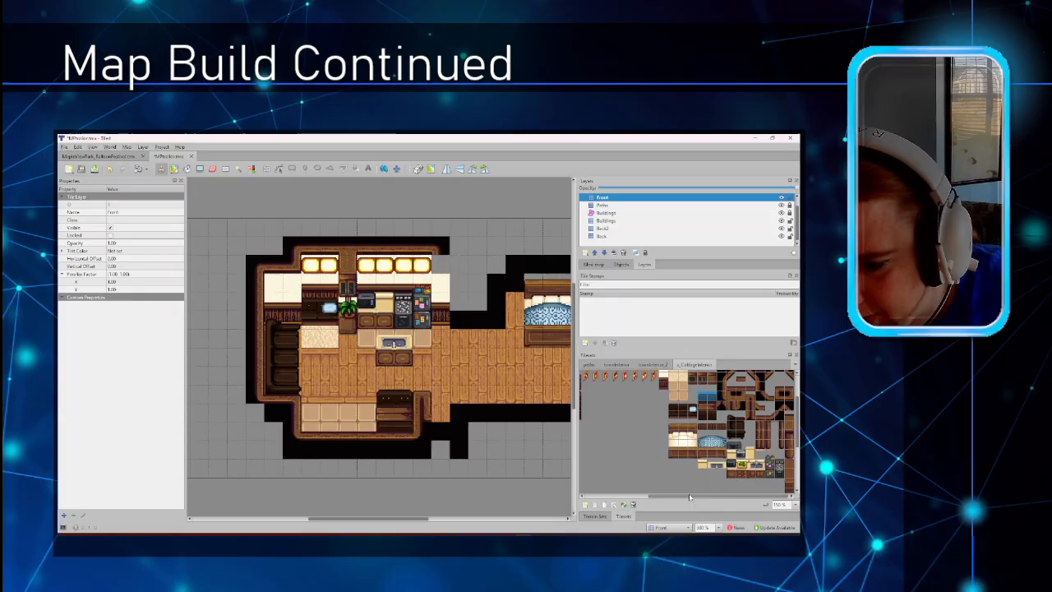
{"action": "scroll", "coordinate": [682, 481], "scroll_direction": "left", "scroll_amount": 5}
{"action": "scroll", "coordinate": [633, 474], "scroll_direction": "up", "scroll_amount": 2}
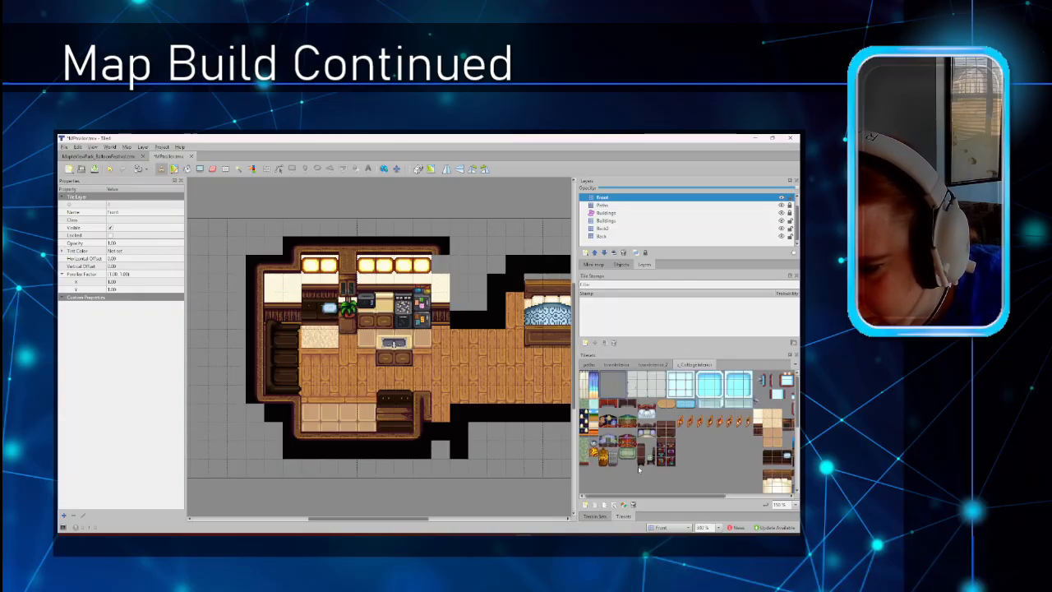
{"action": "left_click", "coordinate": [644, 363]}
{"action": "left_click", "coordinate": [616, 364]}
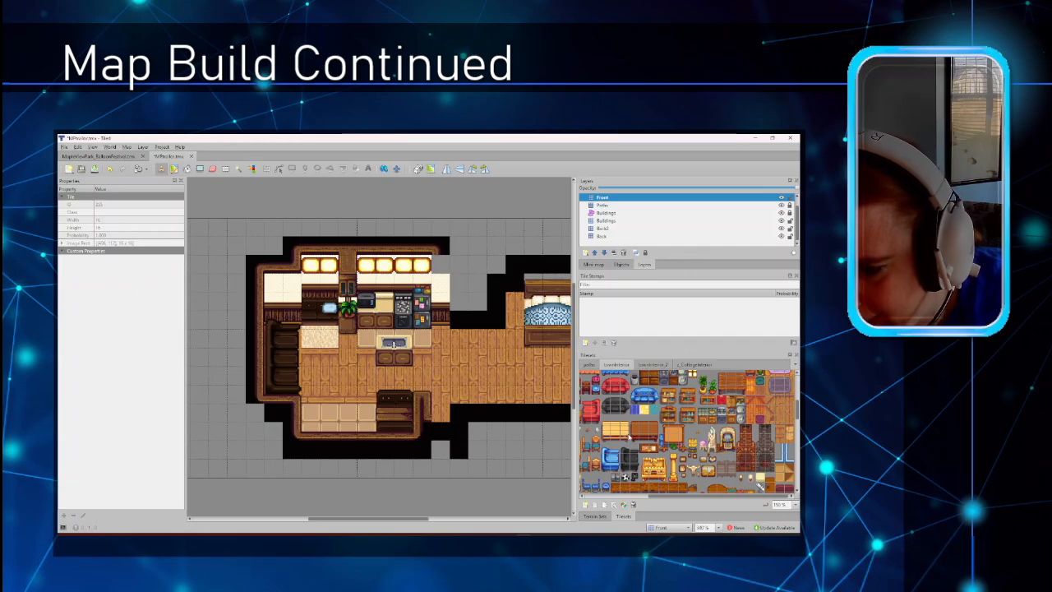
{"action": "scroll", "coordinate": [628, 437], "scroll_direction": "down", "scroll_amount": 3}
{"action": "scroll", "coordinate": [629, 436], "scroll_direction": "up", "scroll_amount": 2}
{"action": "scroll", "coordinate": [657, 460], "scroll_direction": "down", "scroll_amount": 1}
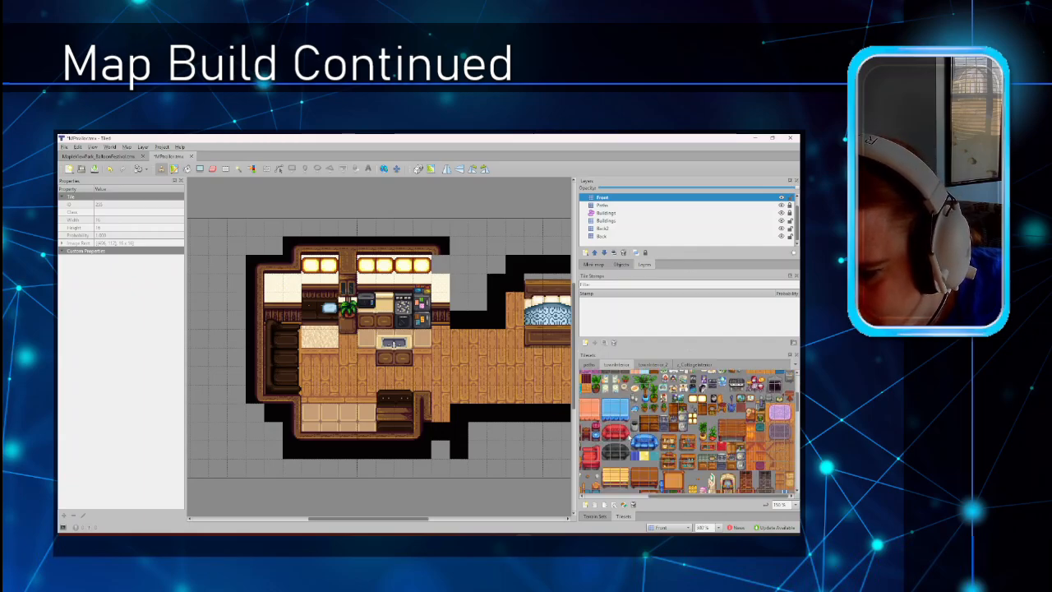
{"action": "left_click_drag", "start_coordinate": [697, 495], "coordinate": [731, 496]}
{"action": "scroll", "coordinate": [629, 467], "scroll_direction": "up", "scroll_amount": 3}
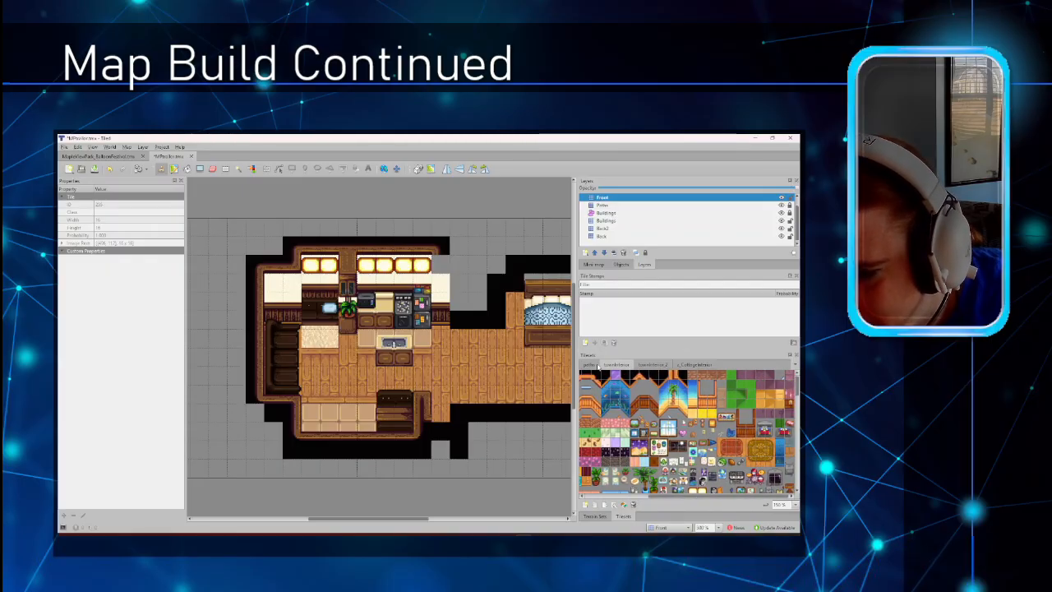
{"action": "left_click", "coordinate": [593, 366]}
{"action": "left_click", "coordinate": [625, 364]}
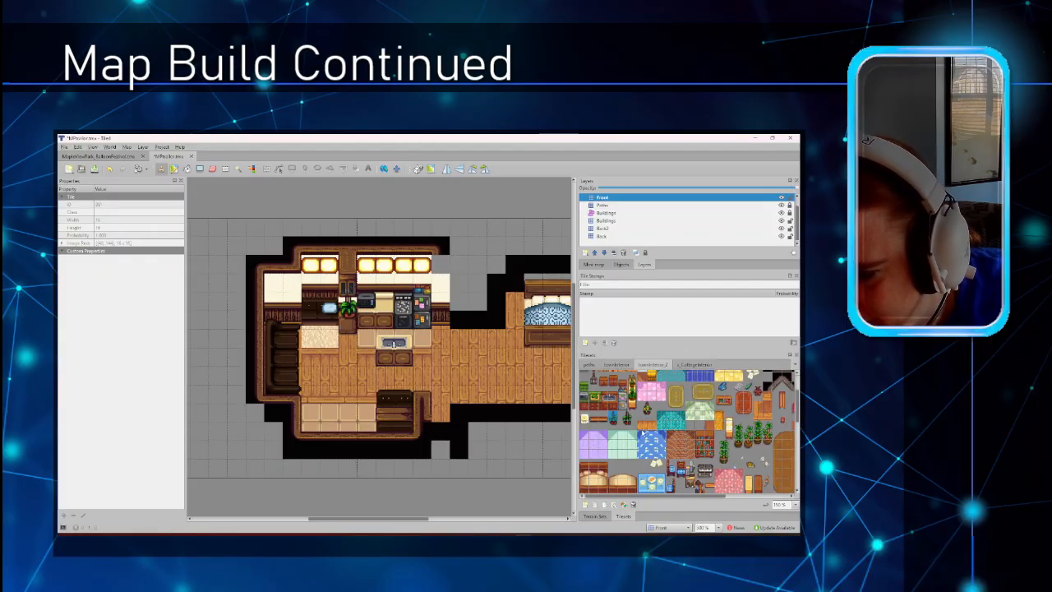
{"action": "left_click", "coordinate": [653, 364]}
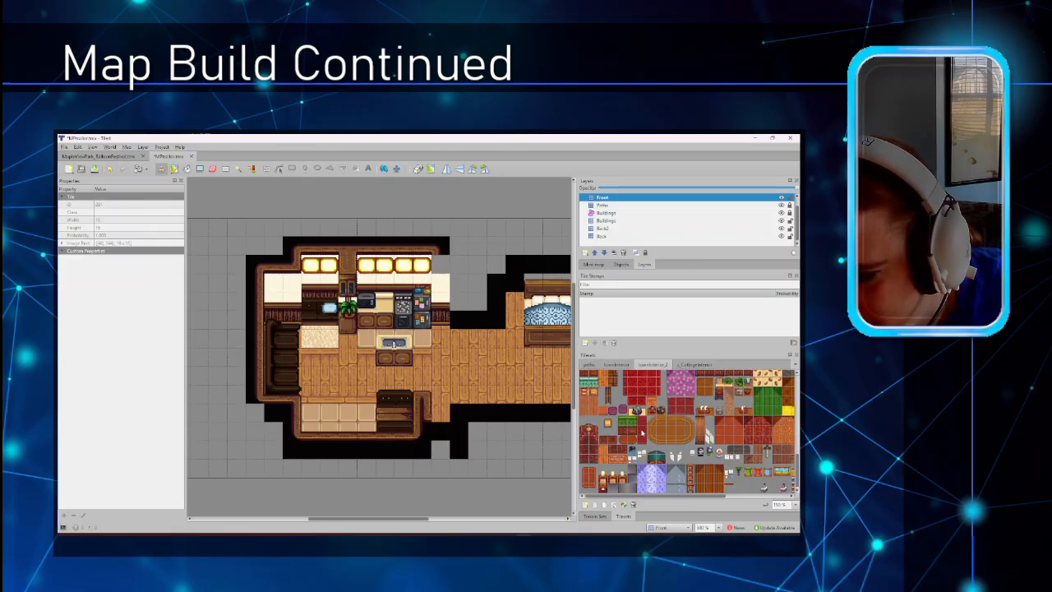
{"action": "scroll", "coordinate": [641, 432], "scroll_direction": "up", "scroll_amount": 3}
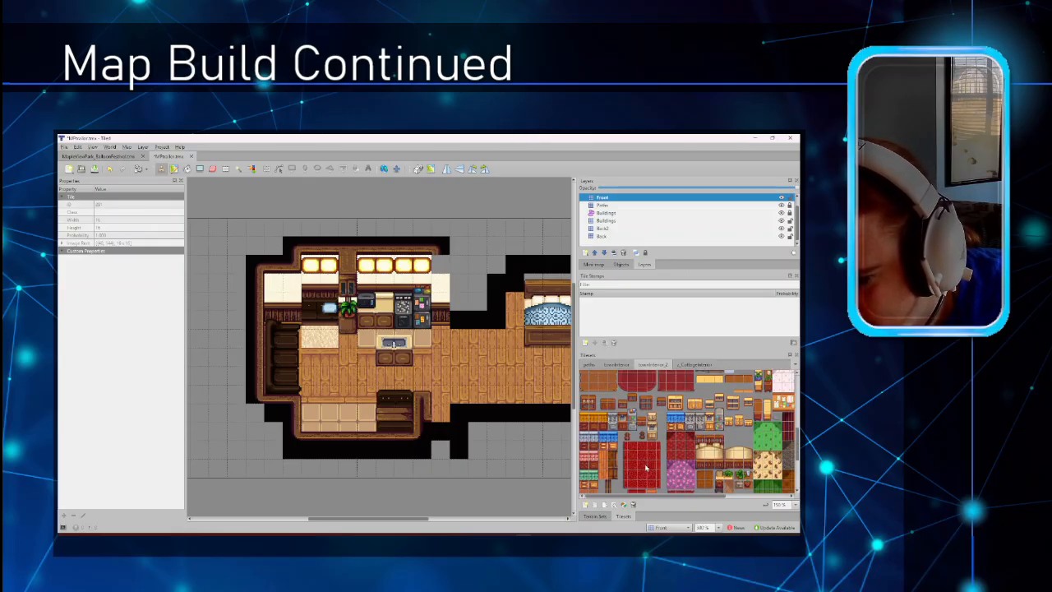
Place the light wooden three-tile strip from the second town interior tileset along the lower wall beside the dark cabinet, on the Buildings layer.
{"action": "left_click_drag", "start_coordinate": [637, 496], "coordinate": [693, 500]}
{"action": "left_click_drag", "start_coordinate": [635, 380], "coordinate": [630, 381]}
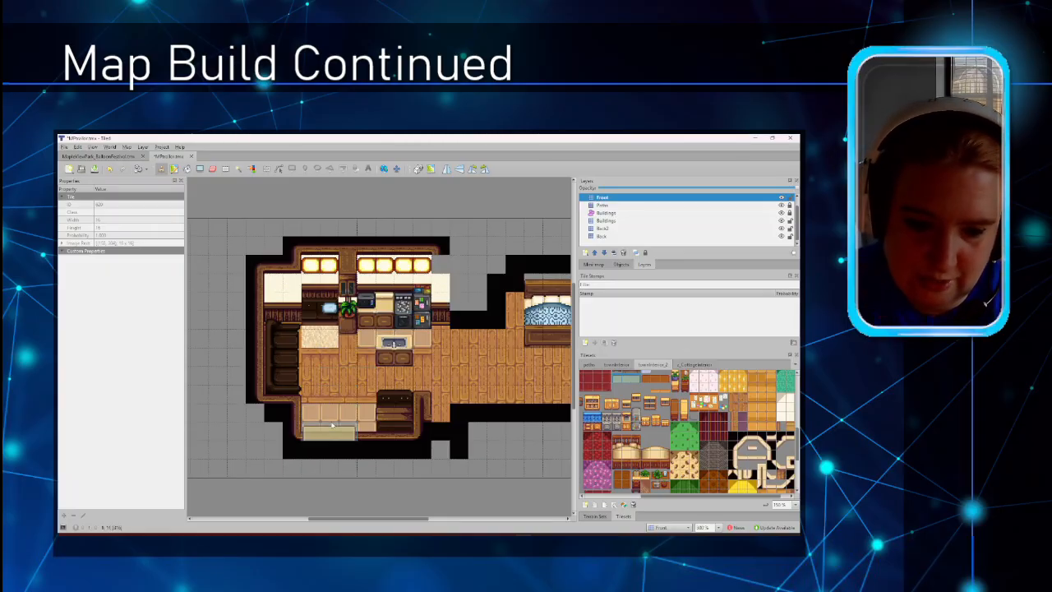
{"action": "left_click", "coordinate": [329, 423]}
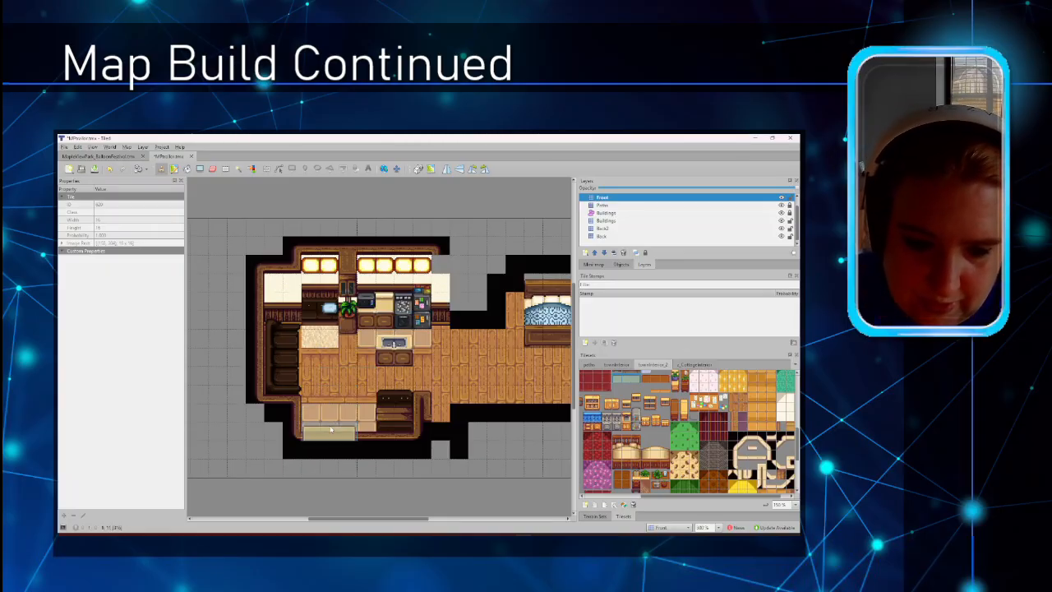
{"action": "left_click", "coordinate": [609, 219]}
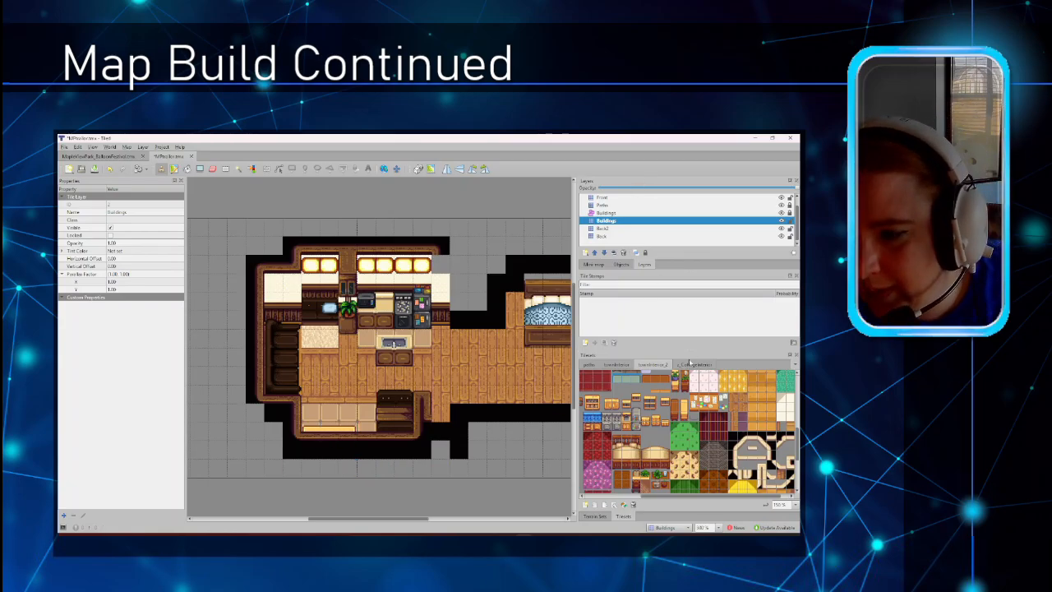
Place the two-tile-wide black object from the cottage interior tileset over the light wooden strip, on the Front layer.
{"action": "left_click", "coordinate": [695, 364]}
{"action": "scroll", "coordinate": [687, 497], "scroll_direction": "right", "scroll_amount": 3}
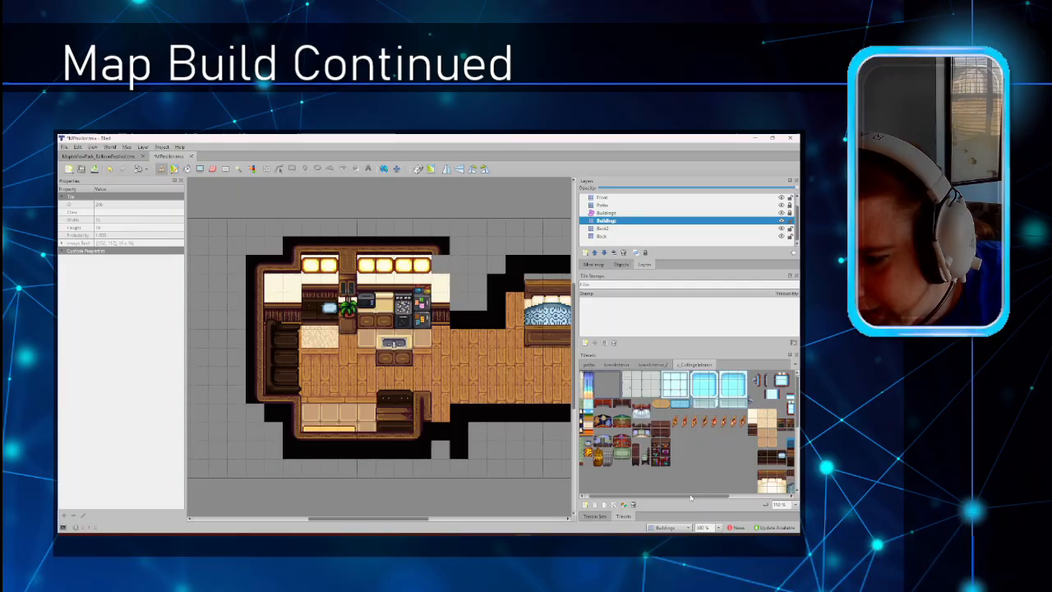
{"action": "scroll", "coordinate": [749, 440], "scroll_direction": "down", "scroll_amount": 2}
{"action": "left_click", "coordinate": [737, 446]}
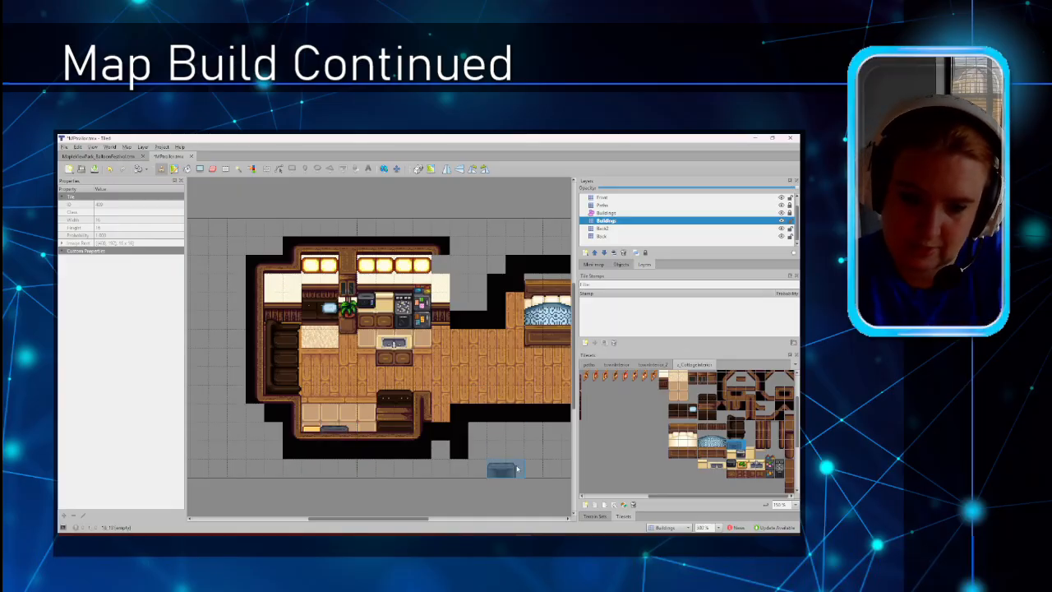
{"action": "key", "text": "ctrl+z"}
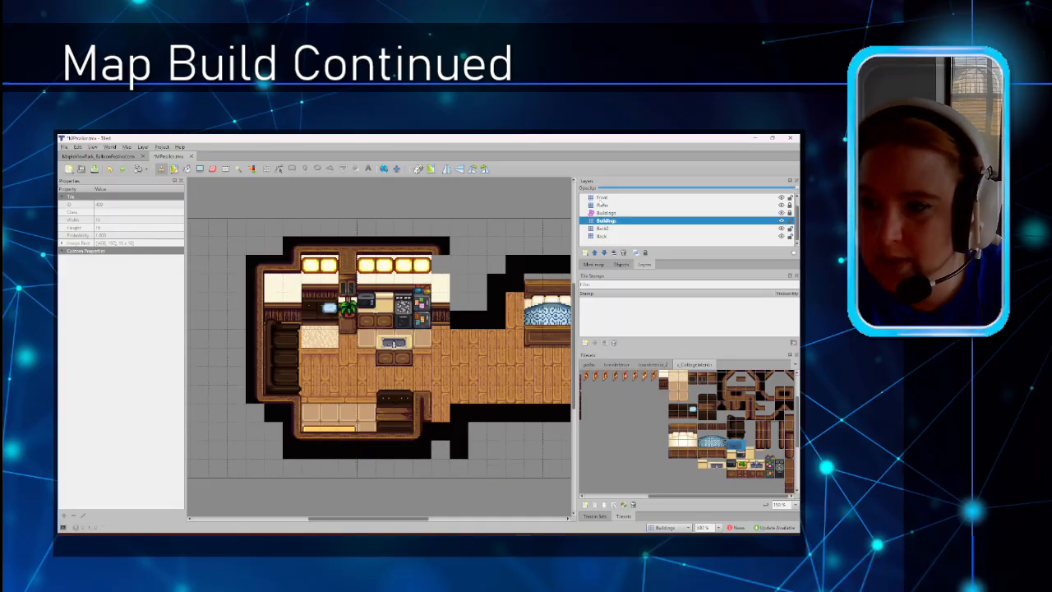
{"action": "left_click", "coordinate": [601, 199]}
{"action": "left_click", "coordinate": [344, 433]}
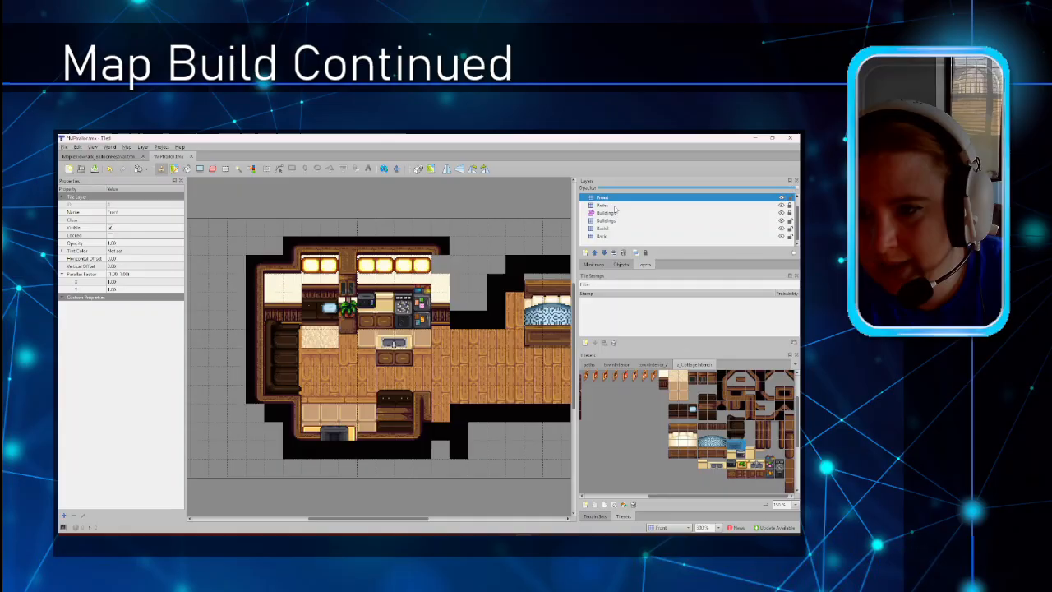
Cover the lower edge of the wooden strip and black object with cottage wall trim tiles on the AlwaysFront layer.
{"action": "scroll", "coordinate": [618, 206], "scroll_direction": "up", "scroll_amount": 1}
{"action": "left_click", "coordinate": [621, 198]}
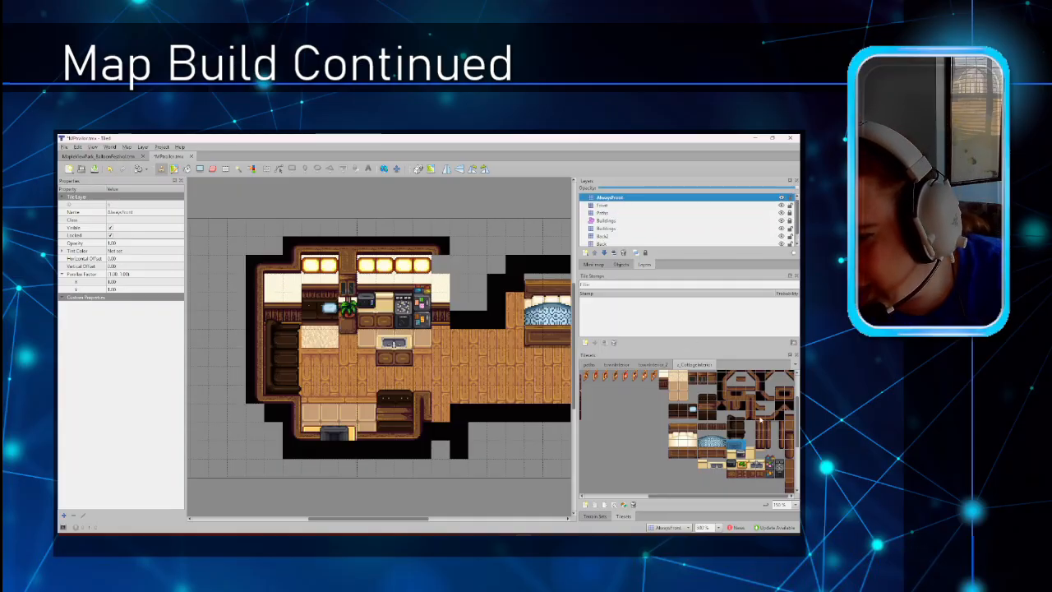
{"action": "left_click", "coordinate": [758, 419]}
{"action": "left_click", "coordinate": [348, 438]}
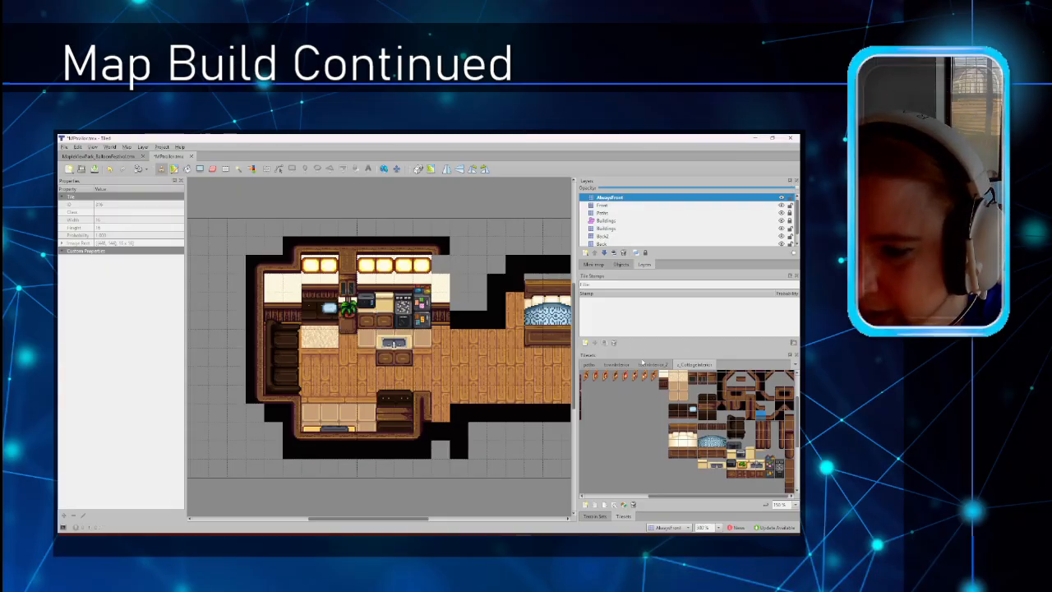
Browse the first town interior tileset for furniture and floor pieces that suit the lounge and kitchen.
{"action": "left_click", "coordinate": [641, 364]}
{"action": "scroll", "coordinate": [642, 364], "scroll_direction": "down", "scroll_amount": 1}
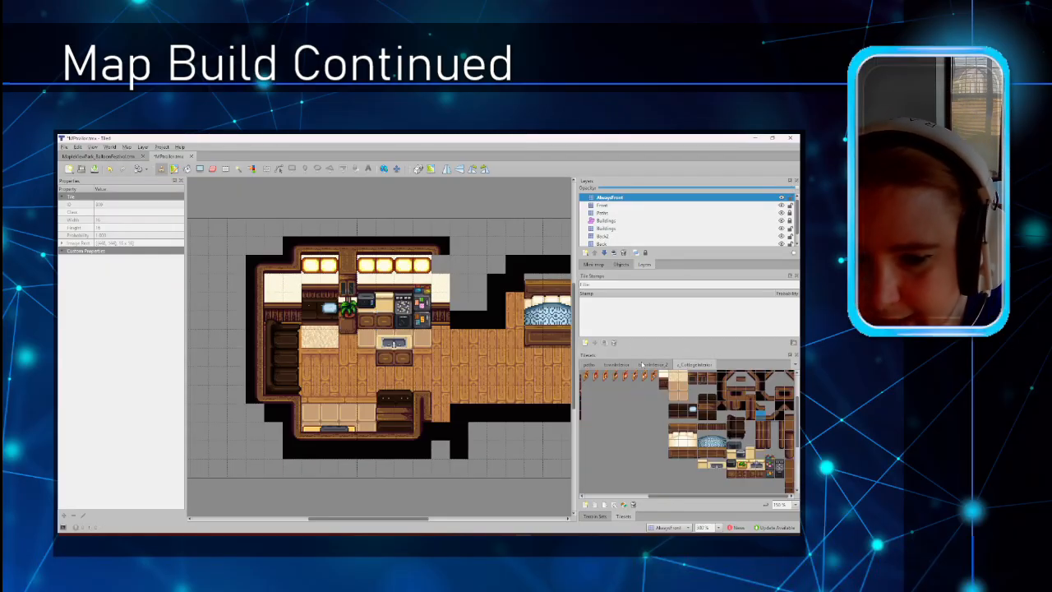
{"action": "scroll", "coordinate": [642, 364], "scroll_direction": "up", "scroll_amount": 3}
{"action": "scroll", "coordinate": [642, 365], "scroll_direction": "down", "scroll_amount": 1}
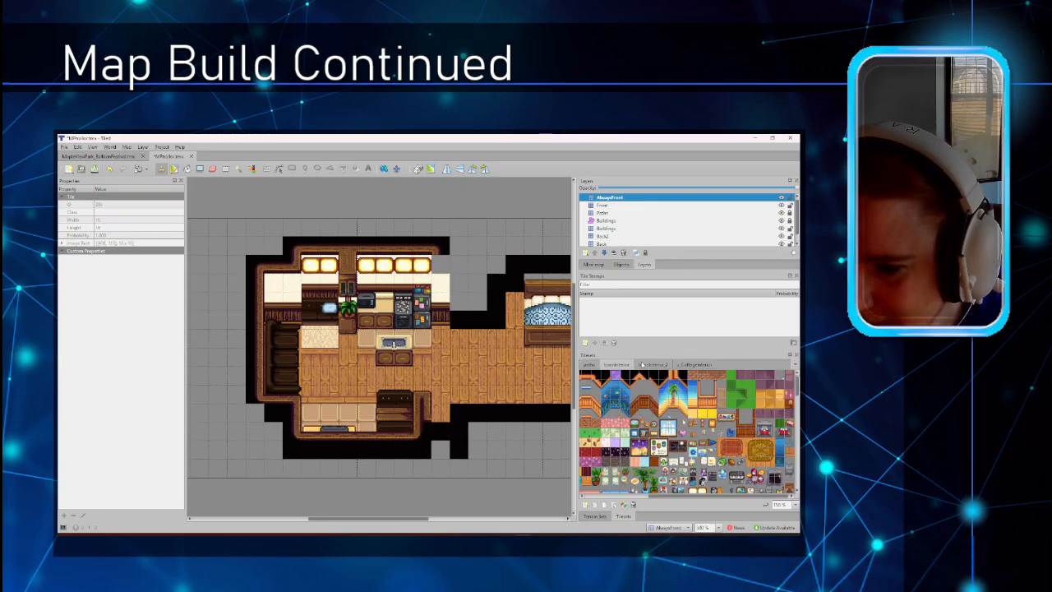
{"action": "scroll", "coordinate": [739, 486], "scroll_direction": "down", "scroll_amount": 2}
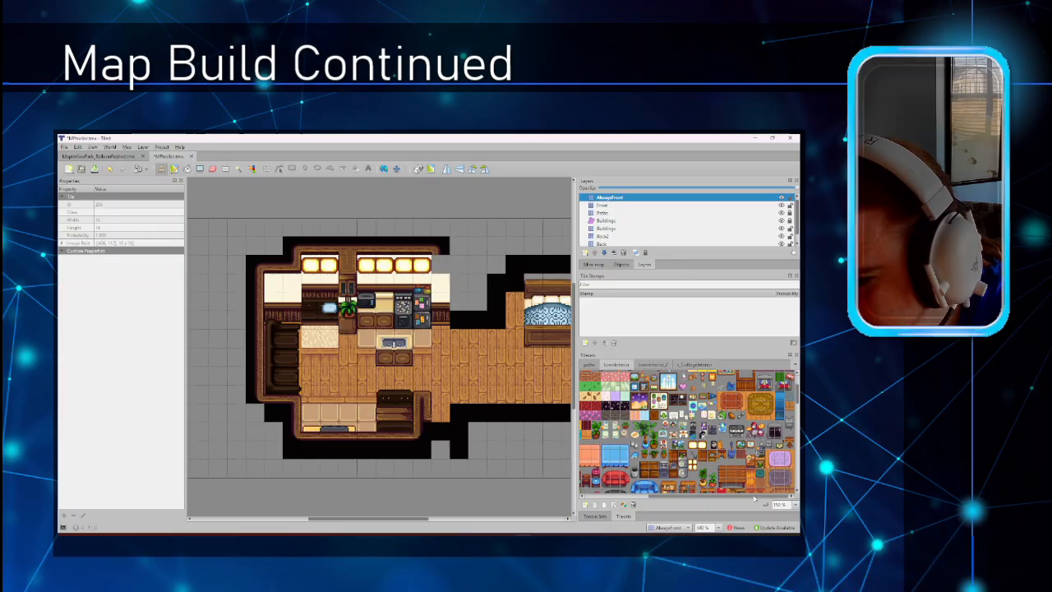
{"action": "scroll", "coordinate": [769, 442], "scroll_direction": "down", "scroll_amount": 4}
{"action": "scroll", "coordinate": [770, 442], "scroll_direction": "up", "scroll_amount": 1}
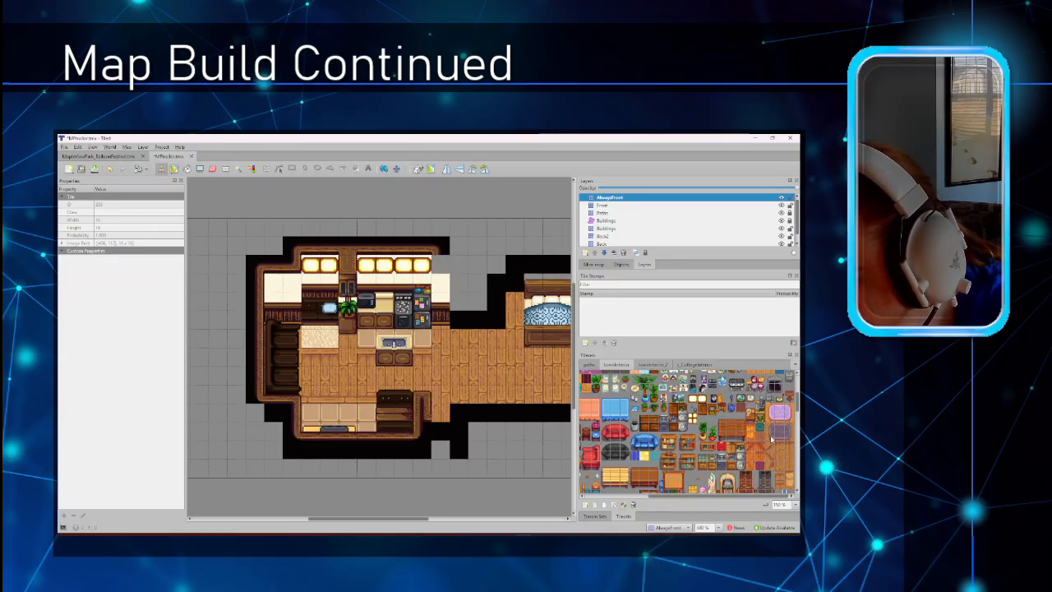
{"action": "scroll", "coordinate": [771, 441], "scroll_direction": "down", "scroll_amount": 1}
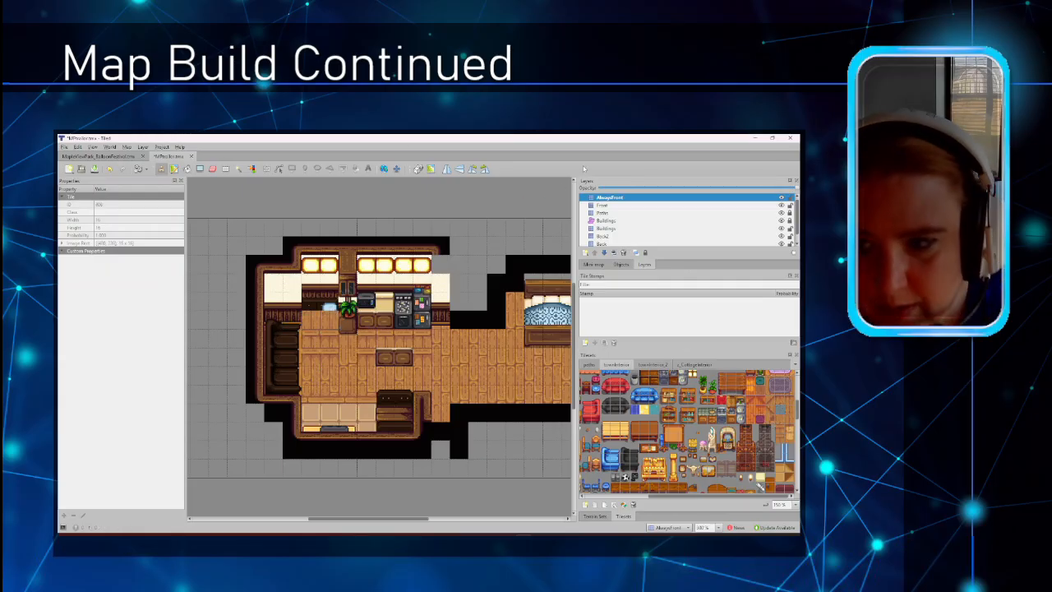
Undo the wooden floor tiles painted over the carpet, counters and sink on the AlwaysFront layer.
{"action": "key", "text": "ctrl+z"}
{"action": "key", "text": "ctrl+z"}
{"action": "key", "text": "ctrl+z"}
{"action": "key", "text": "ctrl+z"}
{"action": "key", "text": "ctrl+z"}
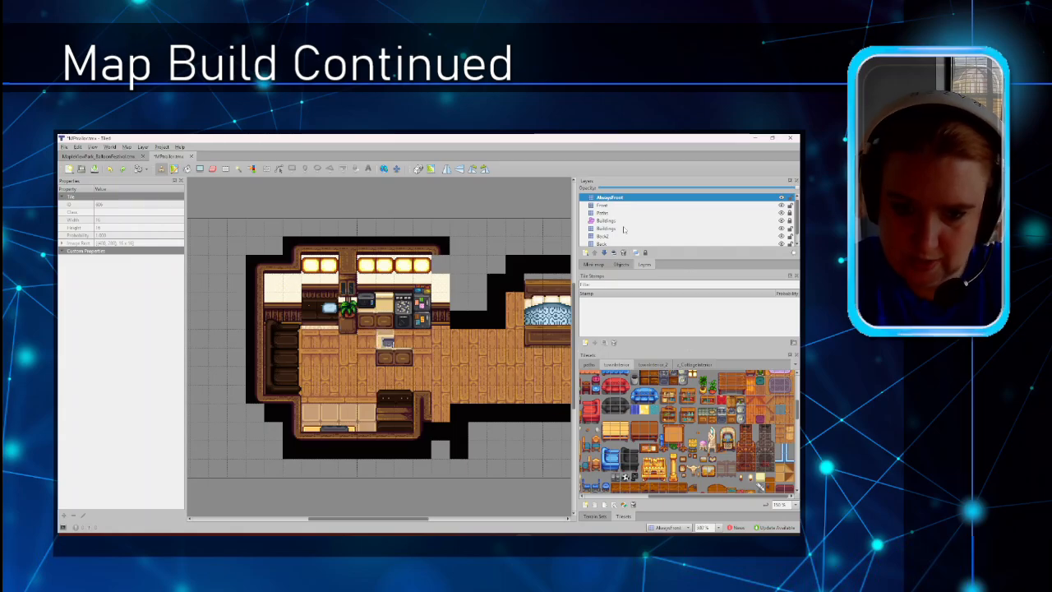
{"action": "key", "text": "ctrl+z"}
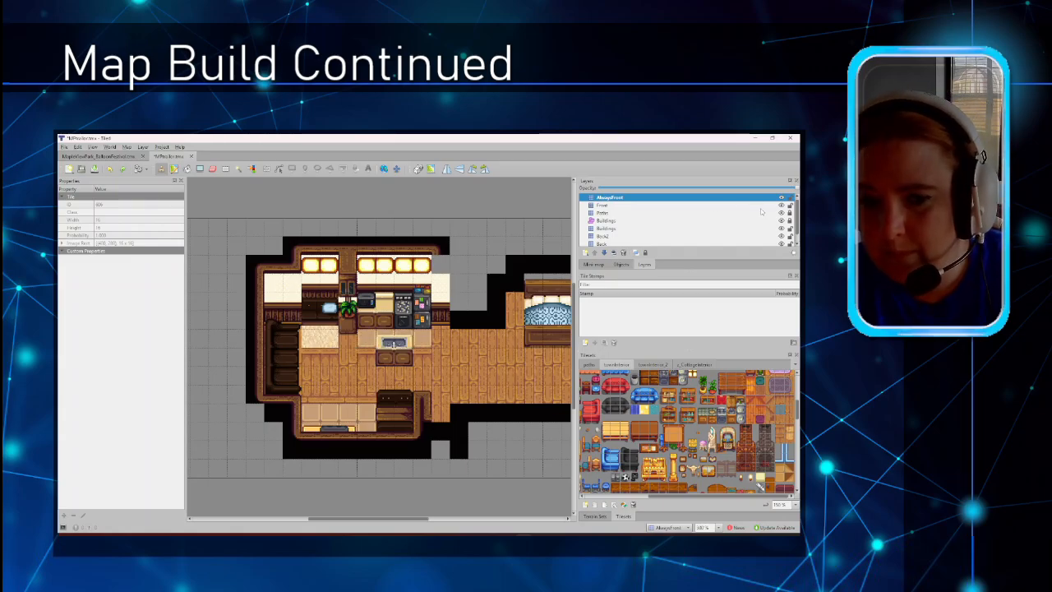
{"action": "key", "text": "ctrl+z"}
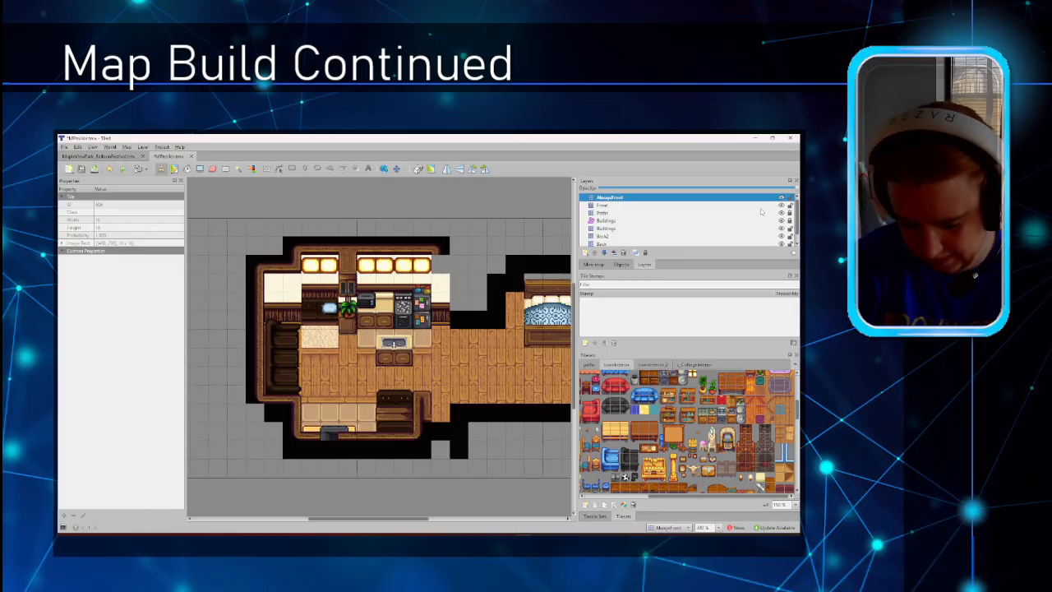
{"action": "key", "text": "ctrl+z"}
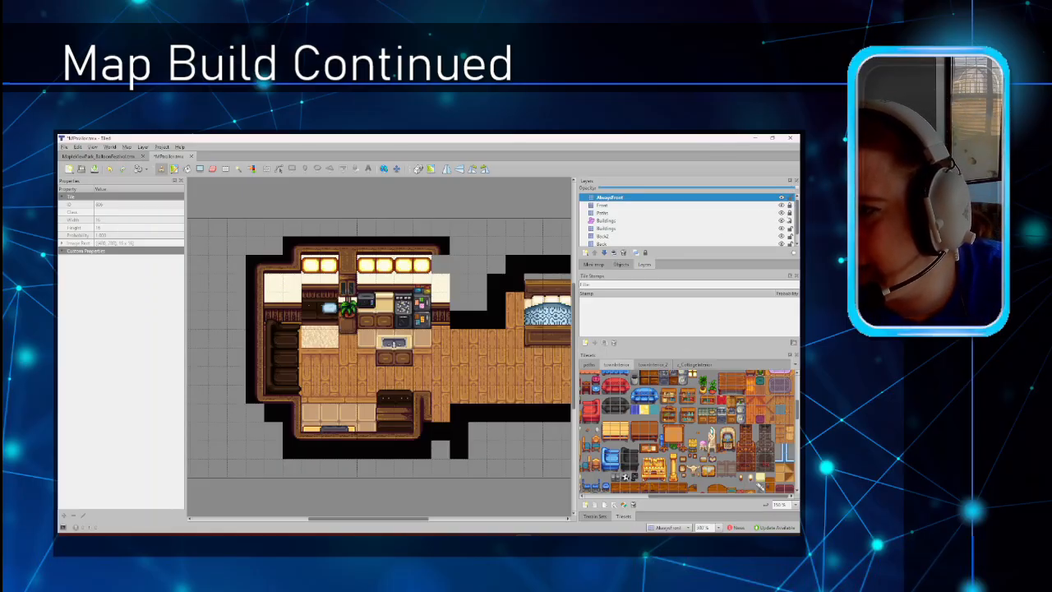
Cover the floor in front of the dark couch with the cream carpet tiles from the cottage interior tileset, on the Back layer.
{"action": "scroll", "coordinate": [792, 220], "scroll_direction": "down", "scroll_amount": 1}
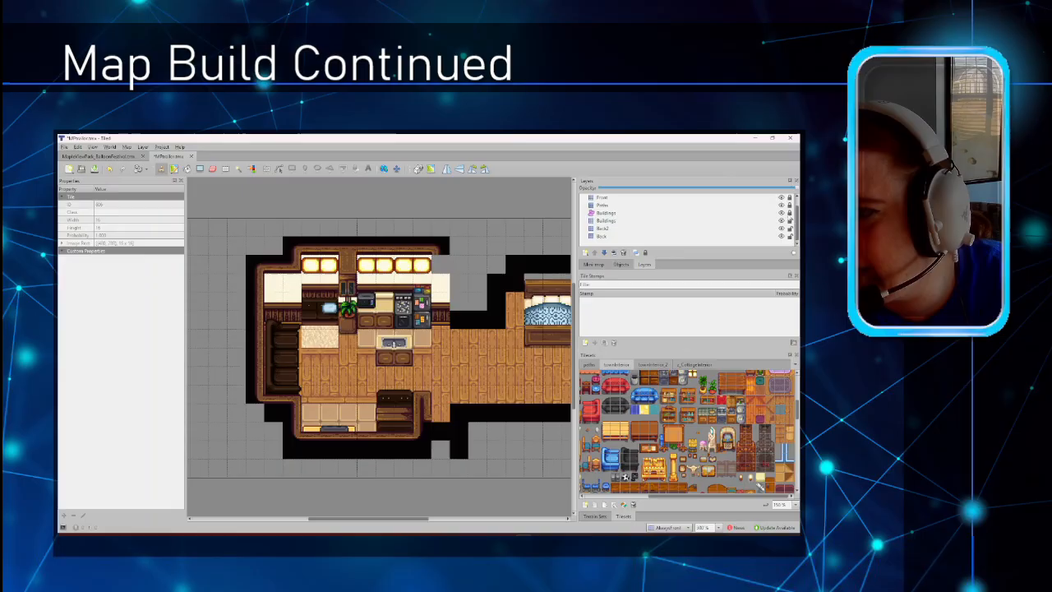
{"action": "left_click", "coordinate": [765, 237]}
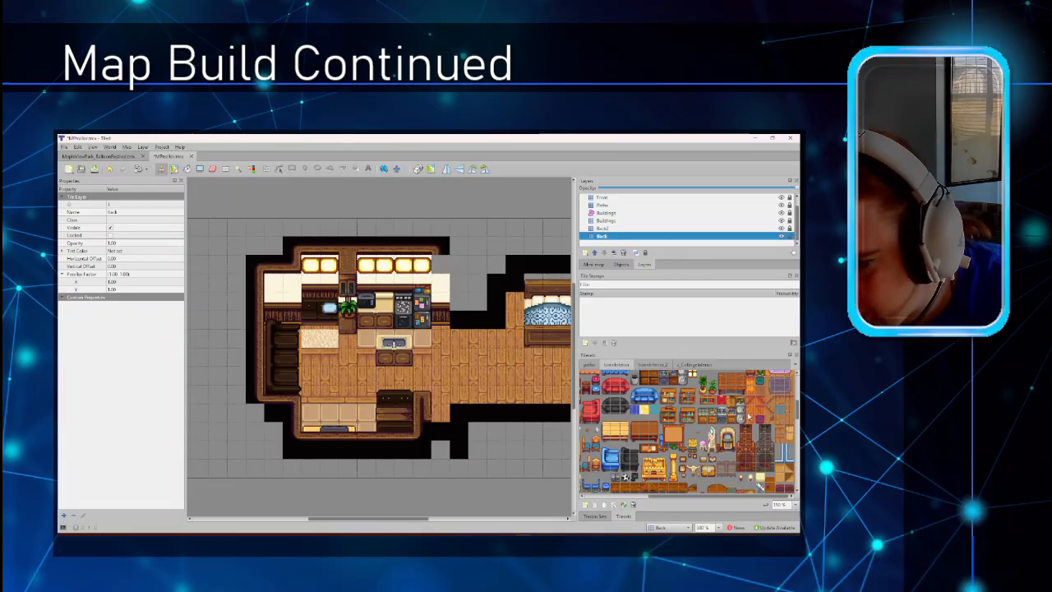
{"action": "scroll", "coordinate": [748, 416], "scroll_direction": "up", "scroll_amount": 2}
{"action": "left_click", "coordinate": [787, 407]}
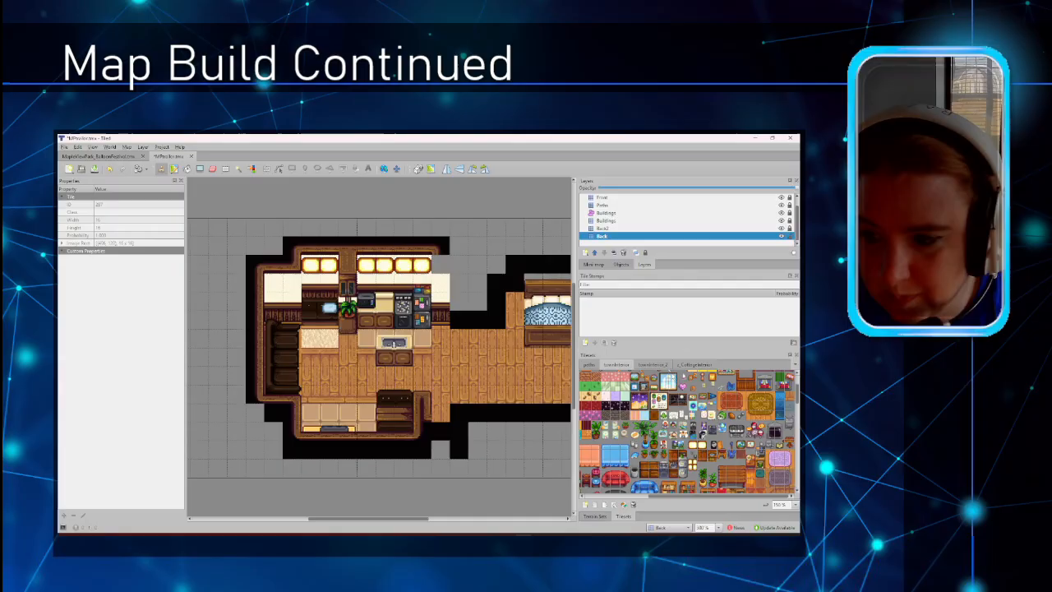
{"action": "left_click", "coordinate": [695, 365]}
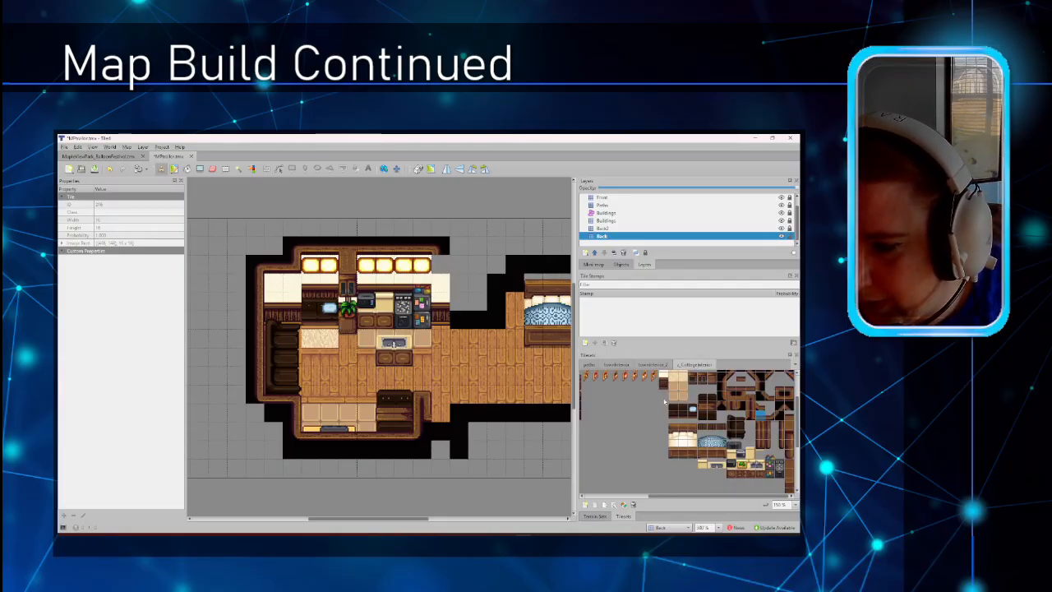
{"action": "scroll", "coordinate": [664, 401], "scroll_direction": "up", "scroll_amount": 2}
{"action": "left_click", "coordinate": [680, 416]}
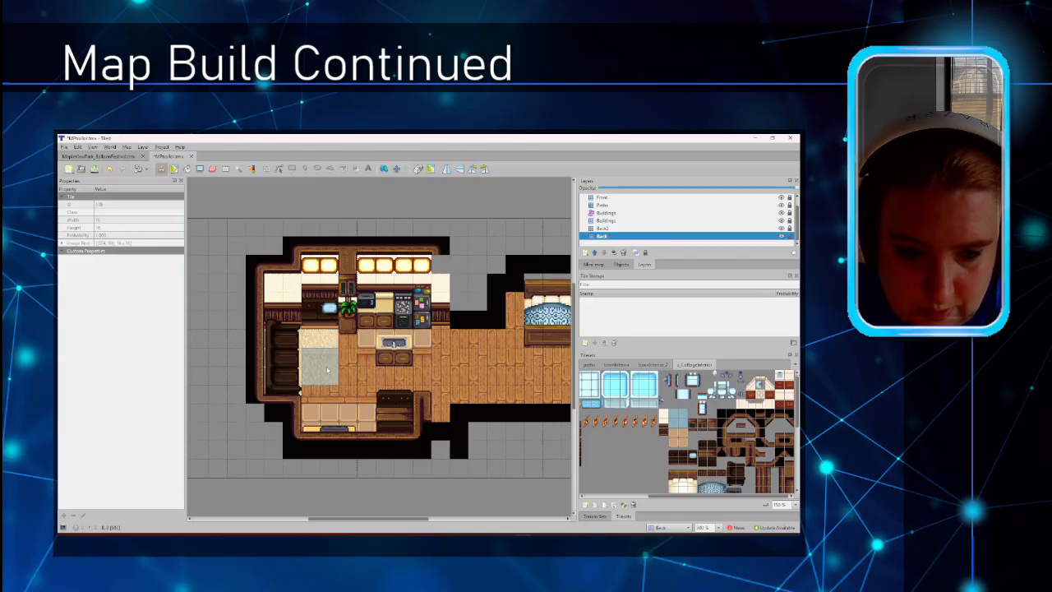
{"action": "left_click", "coordinate": [328, 373]}
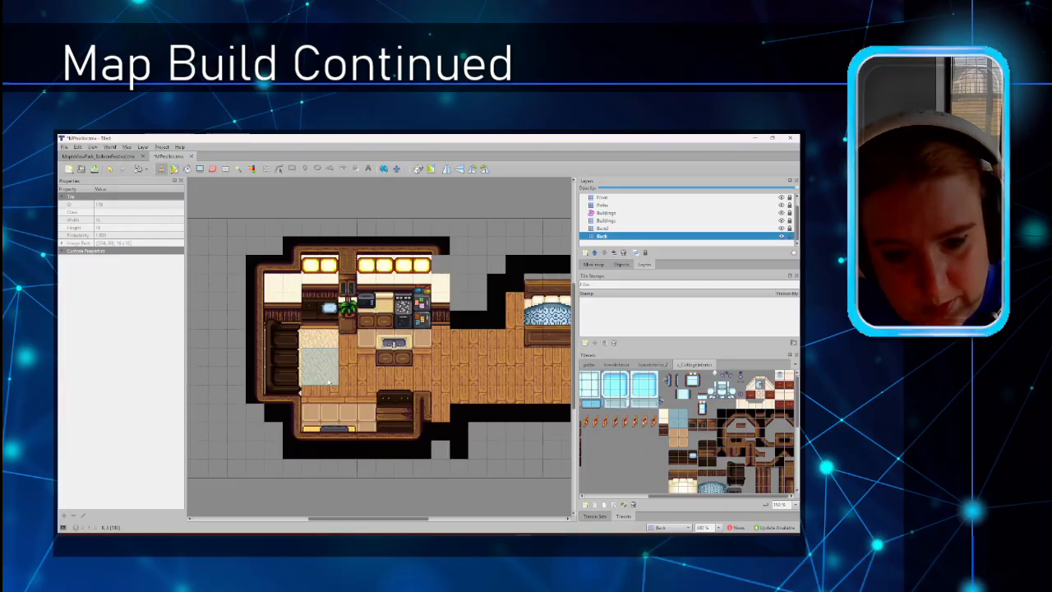
{"action": "left_click", "coordinate": [348, 364]}
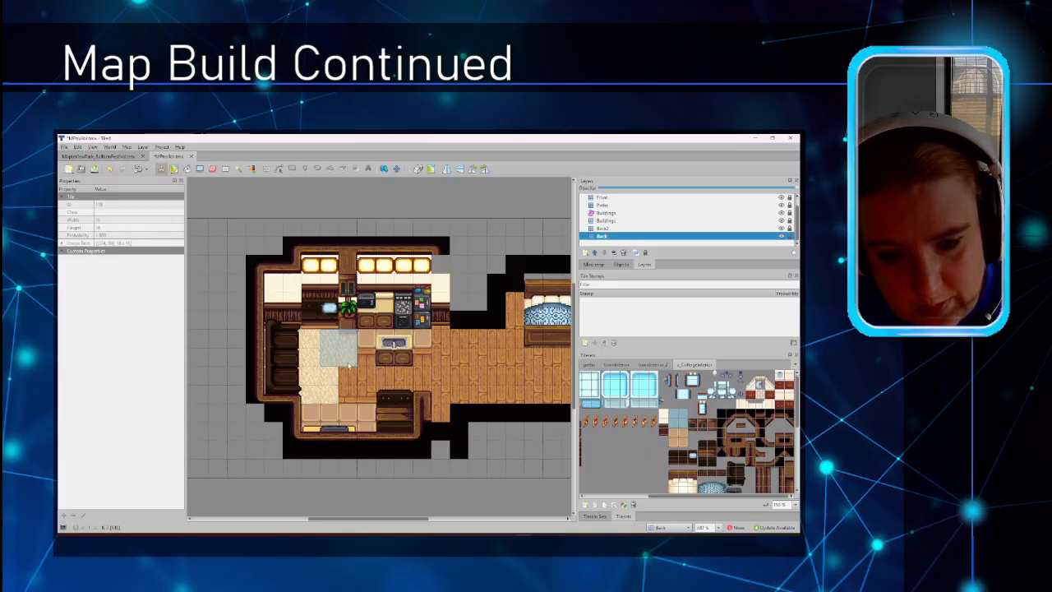
{"action": "left_click", "coordinate": [347, 387]}
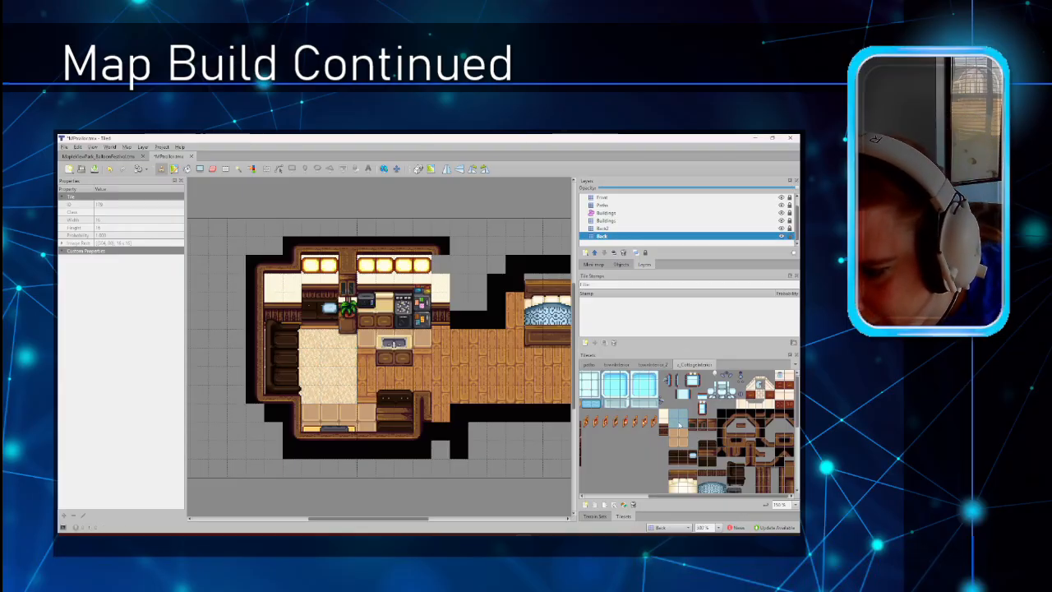
Pave the kitchen floor around the sink cabinet with the 2x2 beige square tiles from the cottage interior tileset.
{"action": "left_click_drag", "start_coordinate": [673, 433], "coordinate": [683, 443]}
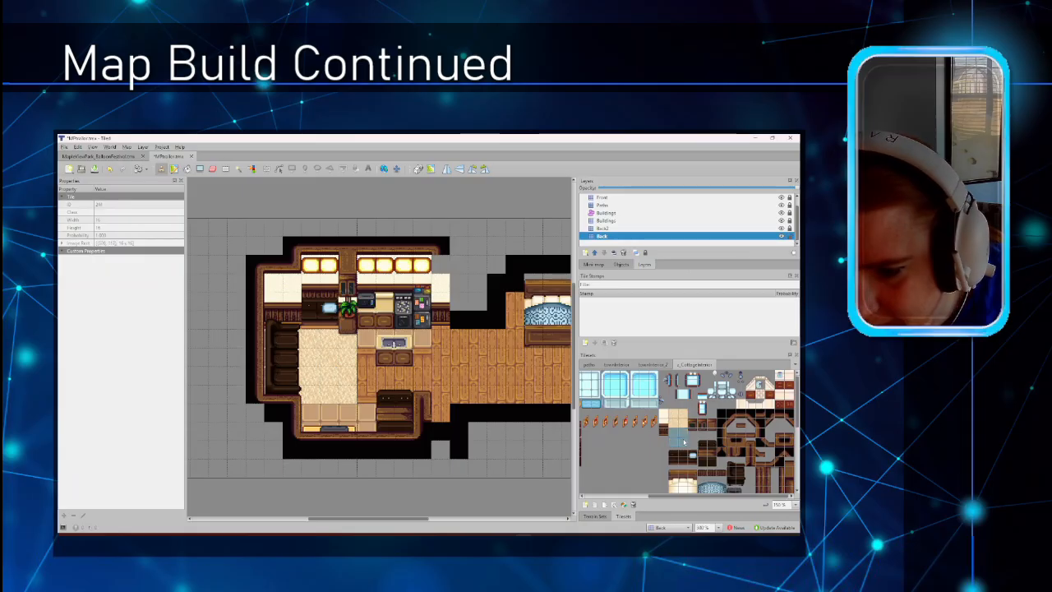
{"action": "left_click", "coordinate": [388, 364]}
{"action": "left_click", "coordinate": [420, 362]}
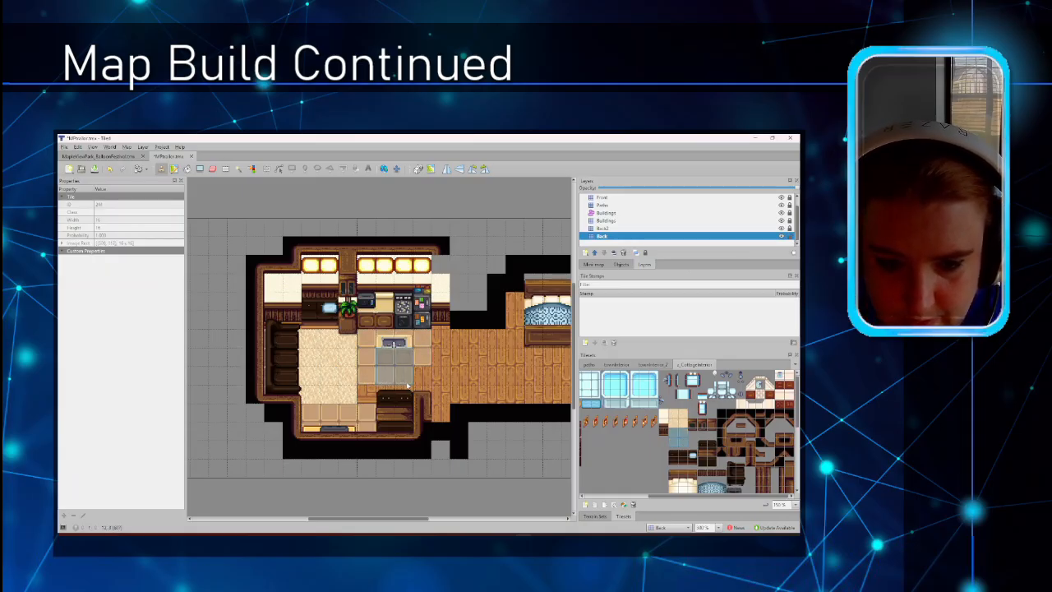
{"action": "left_click", "coordinate": [384, 393]}
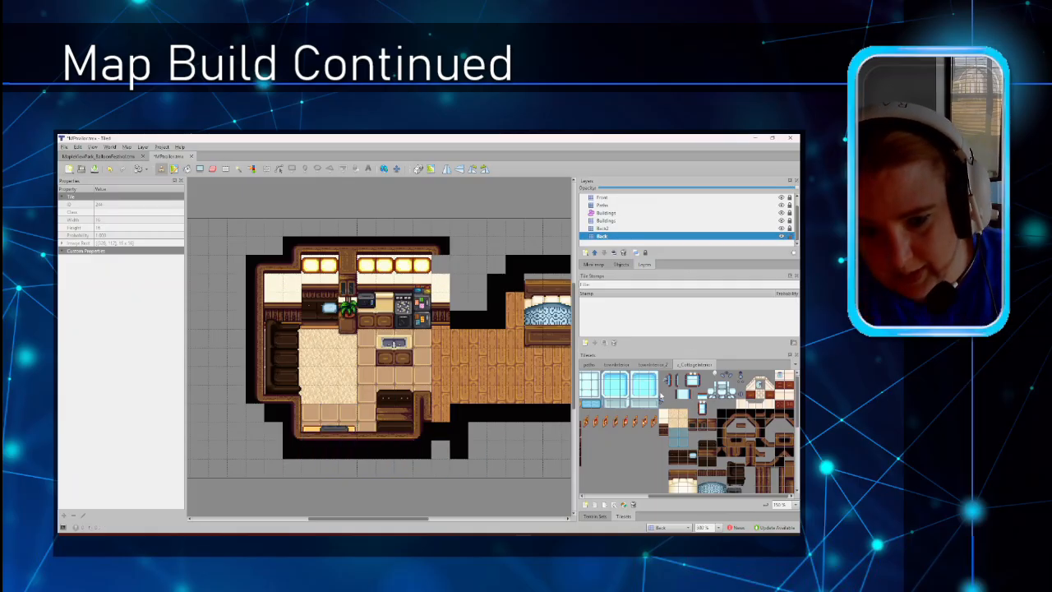
Replace the beige tile row along the room's lower wall with a wooden floor tile from the first town interior tileset, on the Back layer.
{"action": "left_click", "coordinate": [617, 364]}
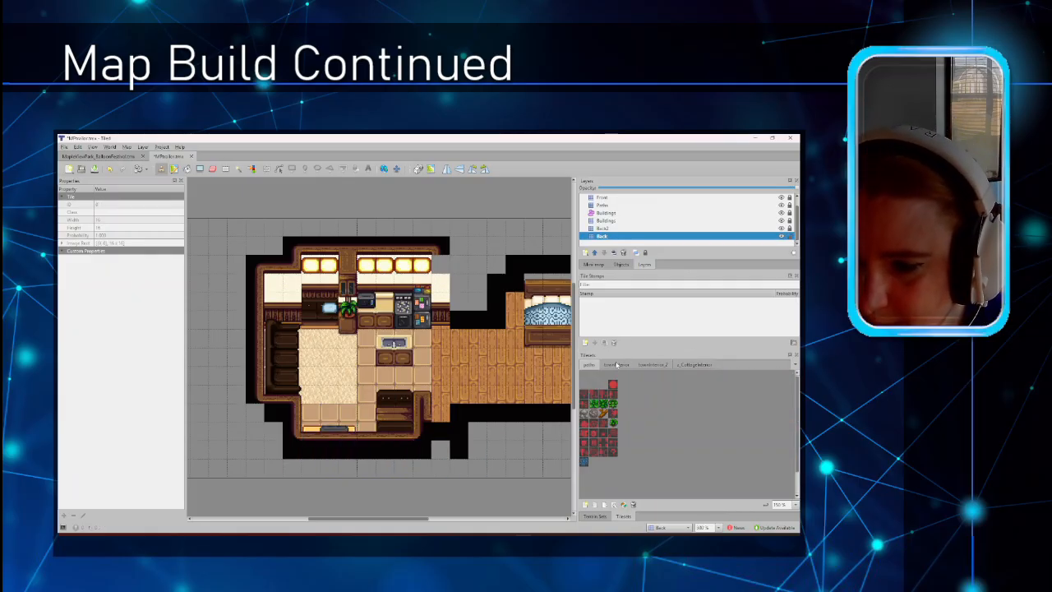
{"action": "left_click", "coordinate": [617, 364]}
{"action": "scroll", "coordinate": [738, 448], "scroll_direction": "down", "scroll_amount": 3}
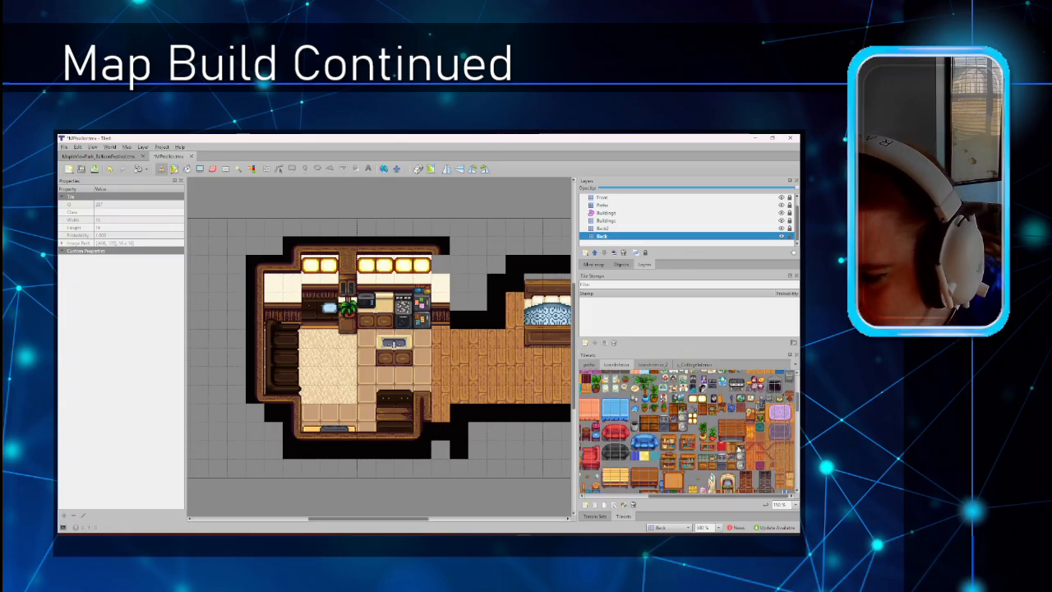
{"action": "scroll", "coordinate": [738, 448], "scroll_direction": "down", "scroll_amount": 5}
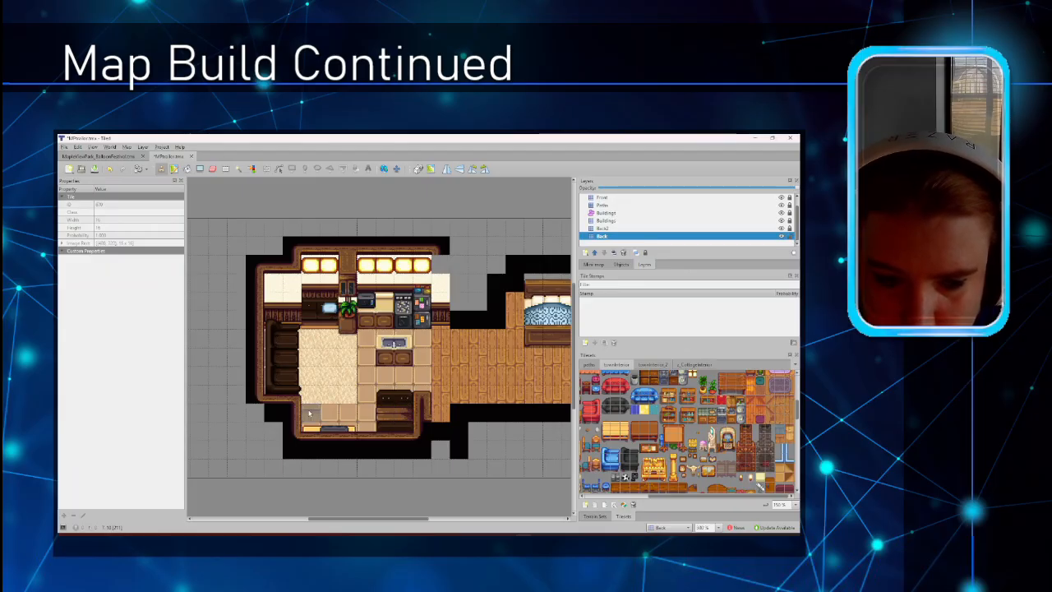
{"action": "left_click_drag", "start_coordinate": [310, 414], "coordinate": [399, 413]}
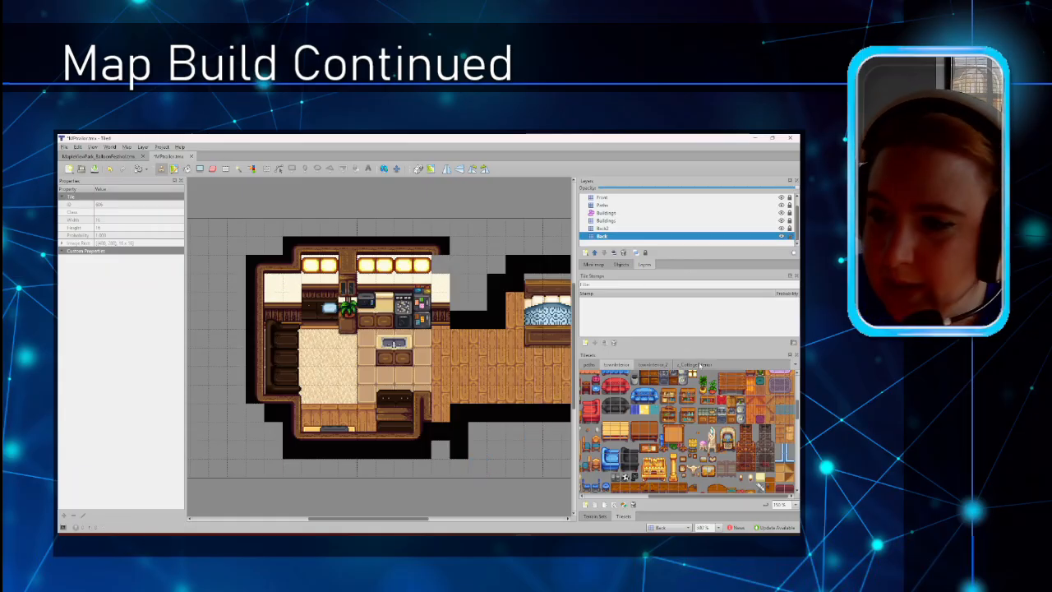
Hang a small framed picture and a blue pennant from the first town interior tileset above the couch, on the Front layer.
{"action": "scroll", "coordinate": [689, 431], "scroll_direction": "down", "scroll_amount": 5}
{"action": "scroll", "coordinate": [687, 436], "scroll_direction": "down", "scroll_amount": 3}
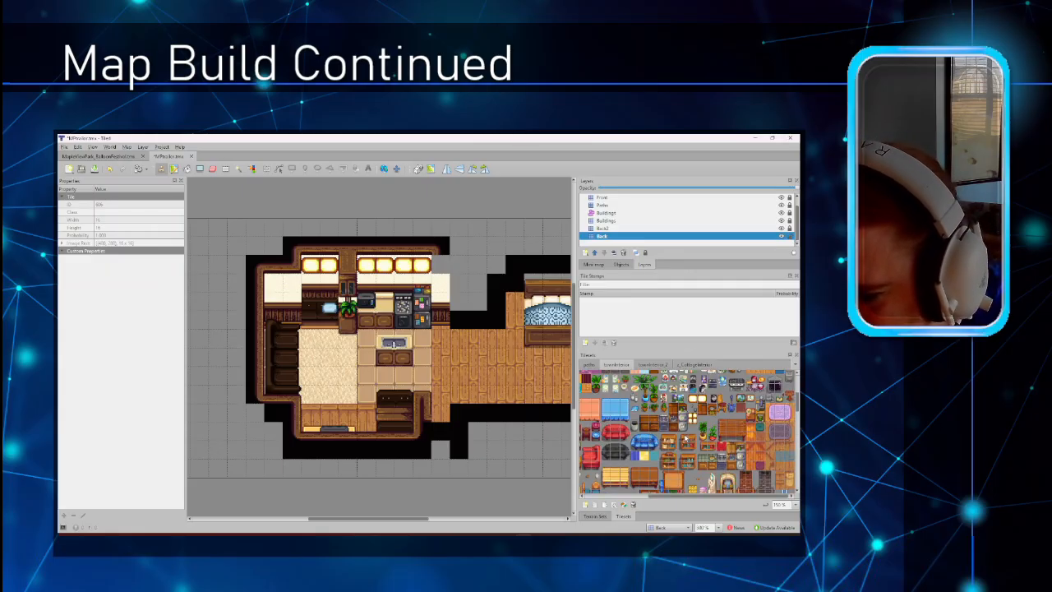
{"action": "scroll", "coordinate": [686, 440], "scroll_direction": "down", "scroll_amount": 3}
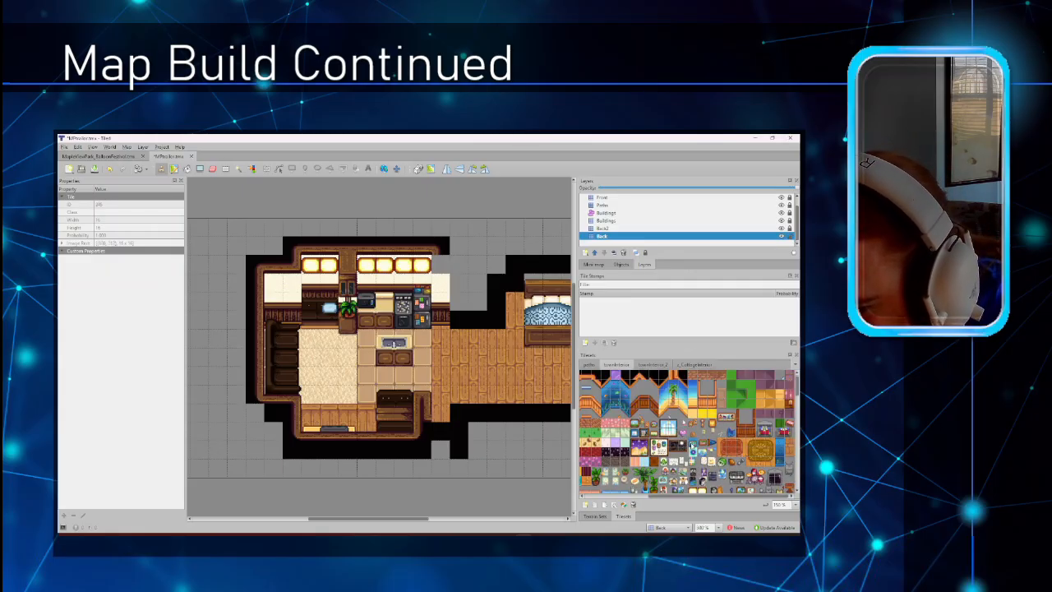
{"action": "left_click", "coordinate": [602, 197]}
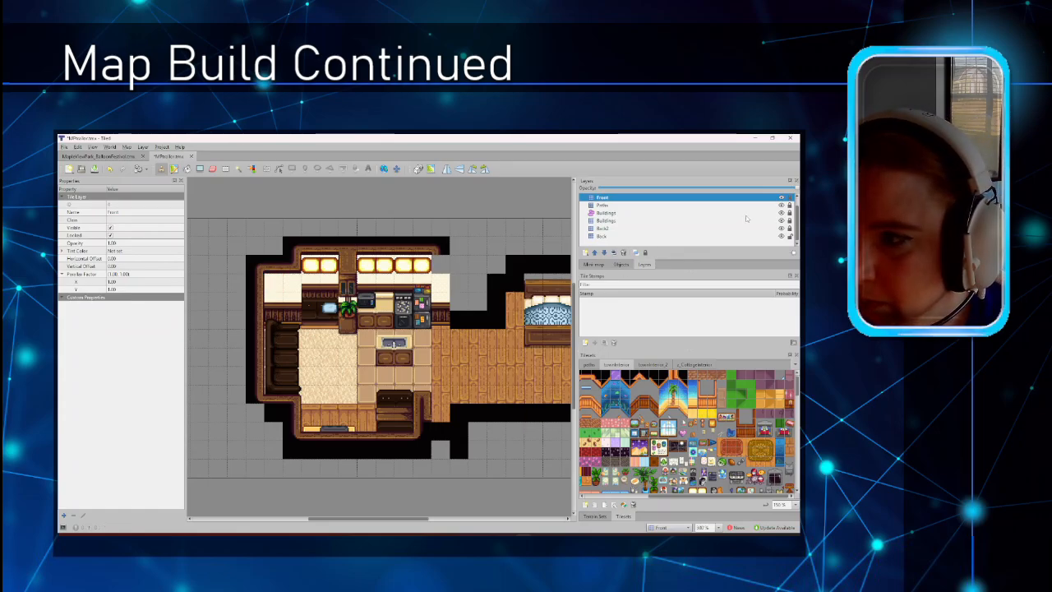
{"action": "scroll", "coordinate": [746, 219], "scroll_direction": "up", "scroll_amount": 1}
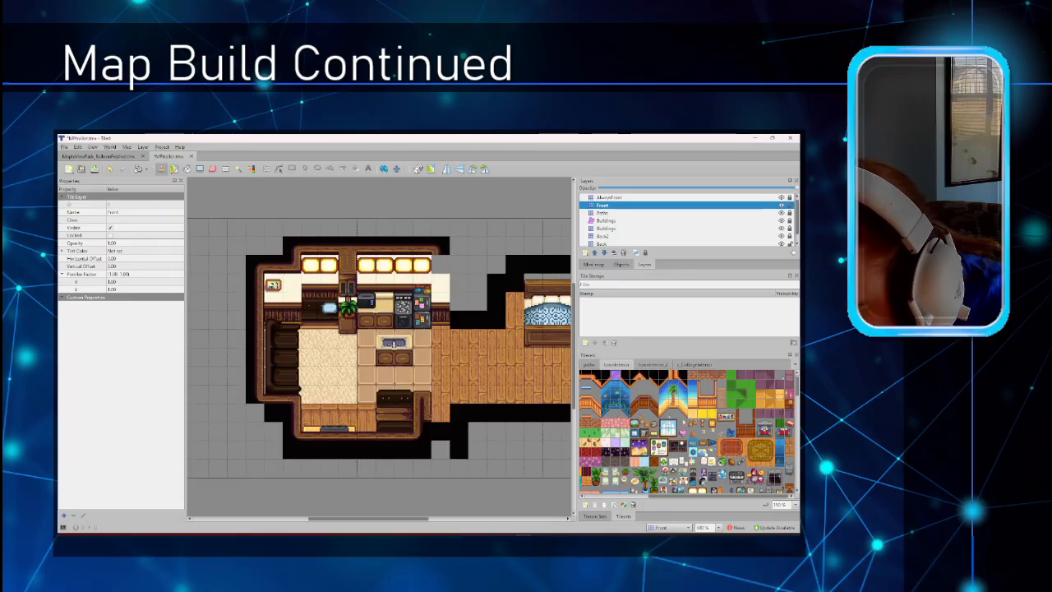
{"action": "left_click", "coordinate": [712, 444]}
{"action": "left_click", "coordinate": [288, 291]}
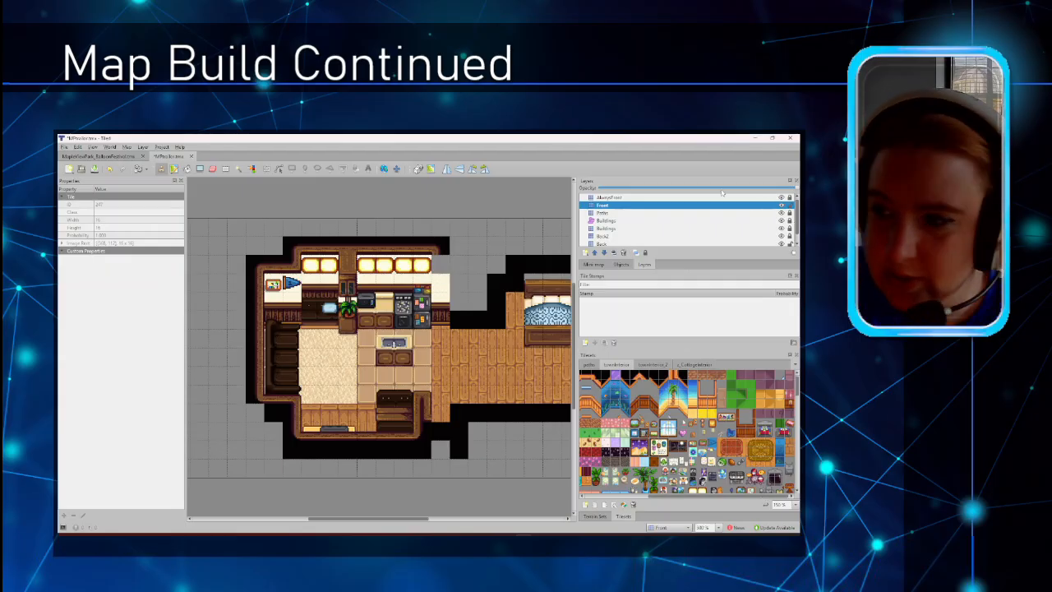
Save the trailer map.
{"action": "scroll", "coordinate": [706, 209], "scroll_direction": "down", "scroll_amount": 1}
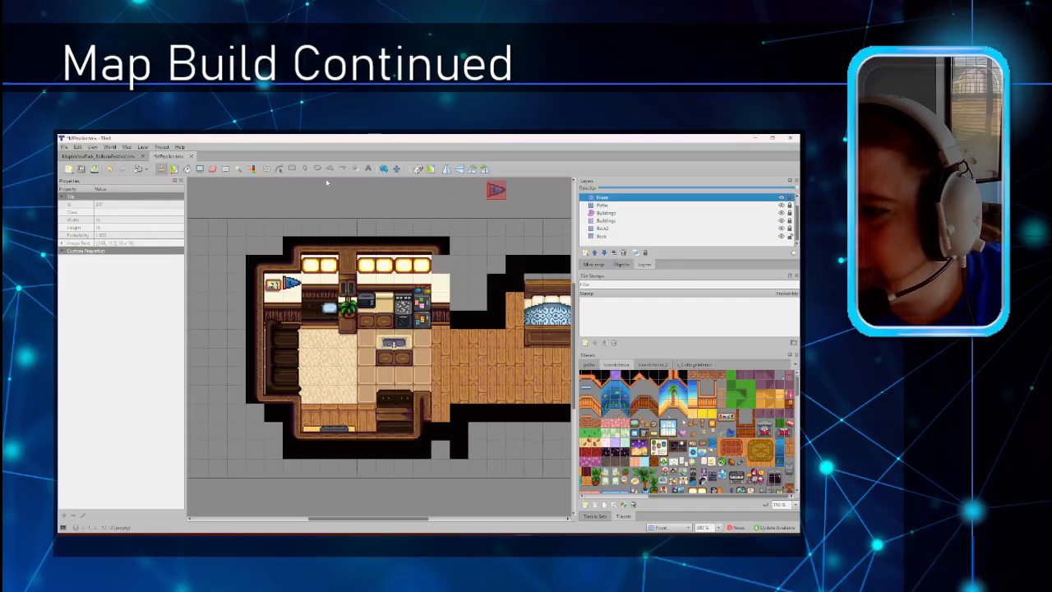
{"action": "left_click", "coordinate": [64, 146]}
{"action": "left_click", "coordinate": [77, 207]}
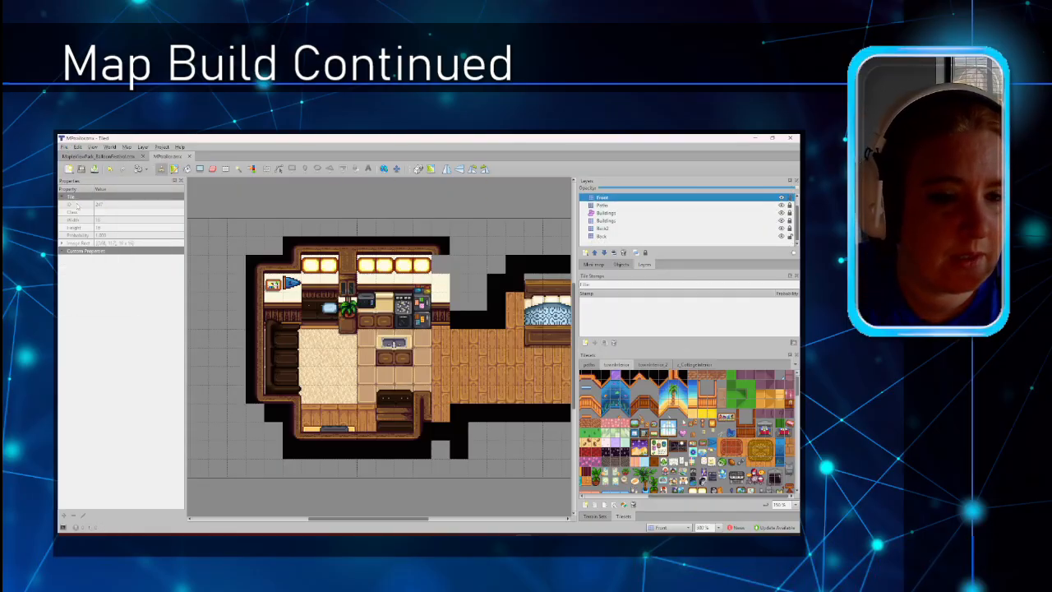
Unlock the Buildings object layer and erase the stray black tile below the doorway on the Buildings tile layer.
{"action": "left_click_drag", "start_coordinate": [392, 519], "coordinate": [415, 519]}
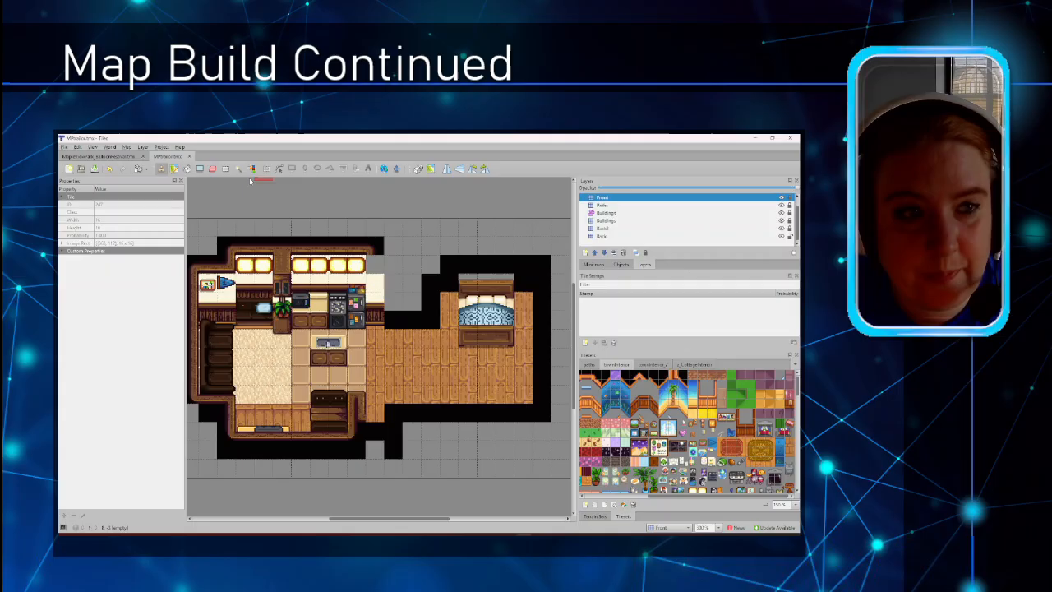
{"action": "left_click", "coordinate": [638, 213]}
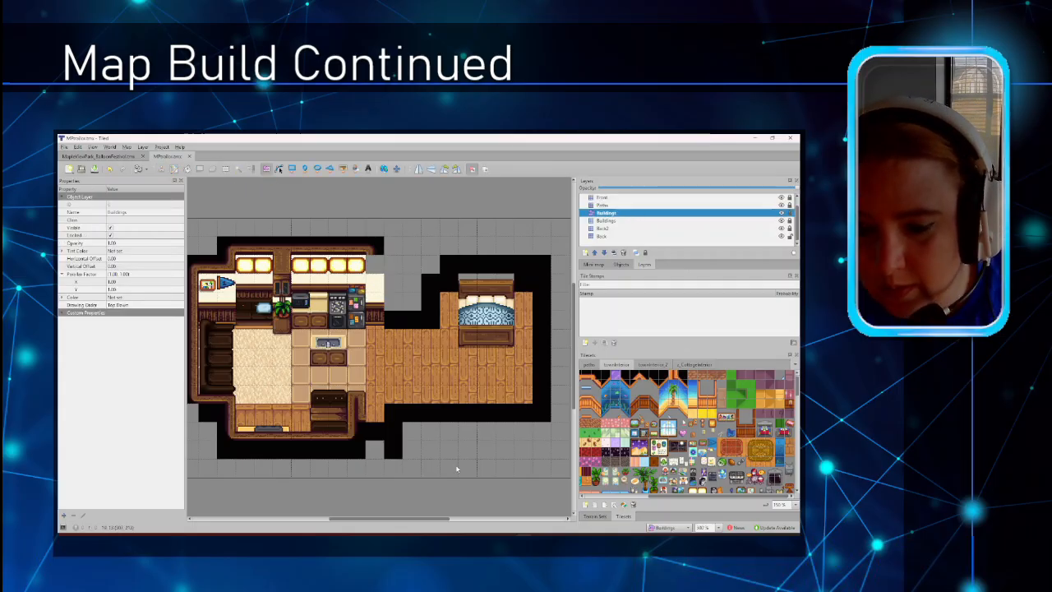
{"action": "left_click", "coordinate": [789, 213]}
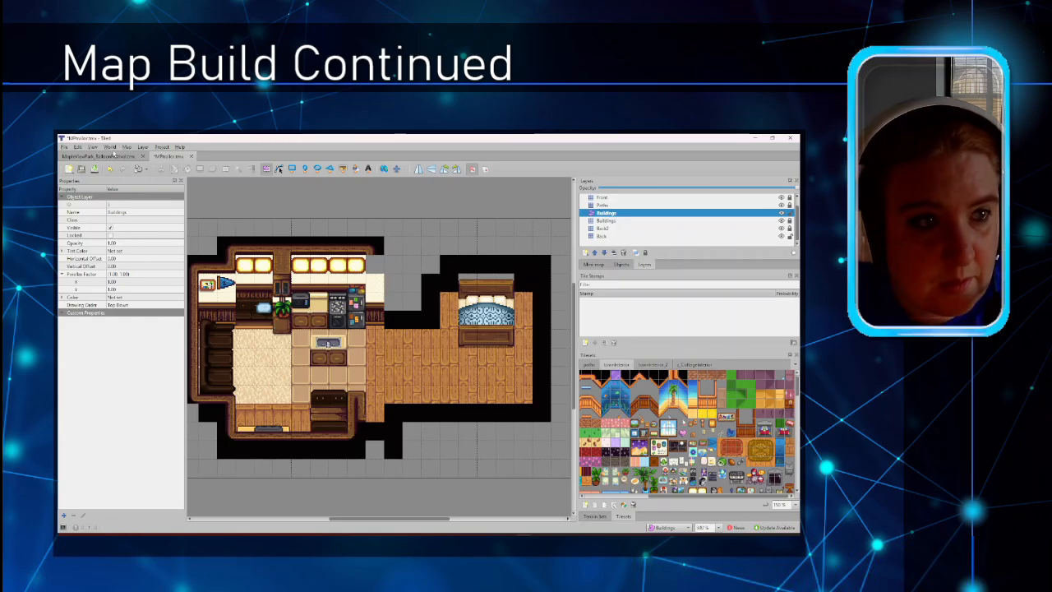
{"action": "left_click", "coordinate": [718, 220]}
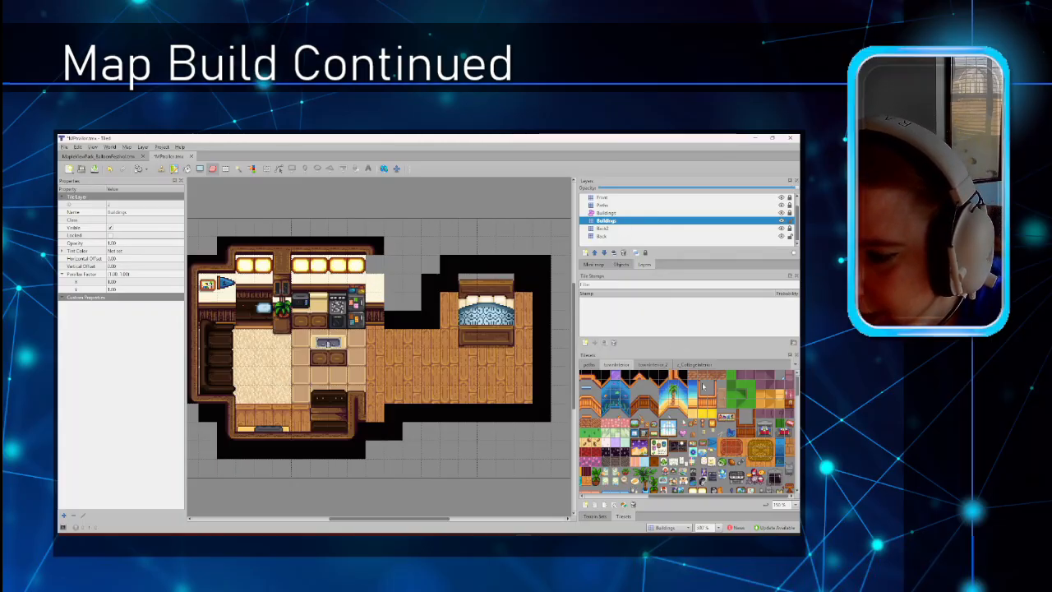
Paint horizontal wooden wall trim from the cottage interior tileset along the bedroom floor's lower edge, on the AlwaysFront layer.
{"action": "left_click", "coordinate": [697, 366]}
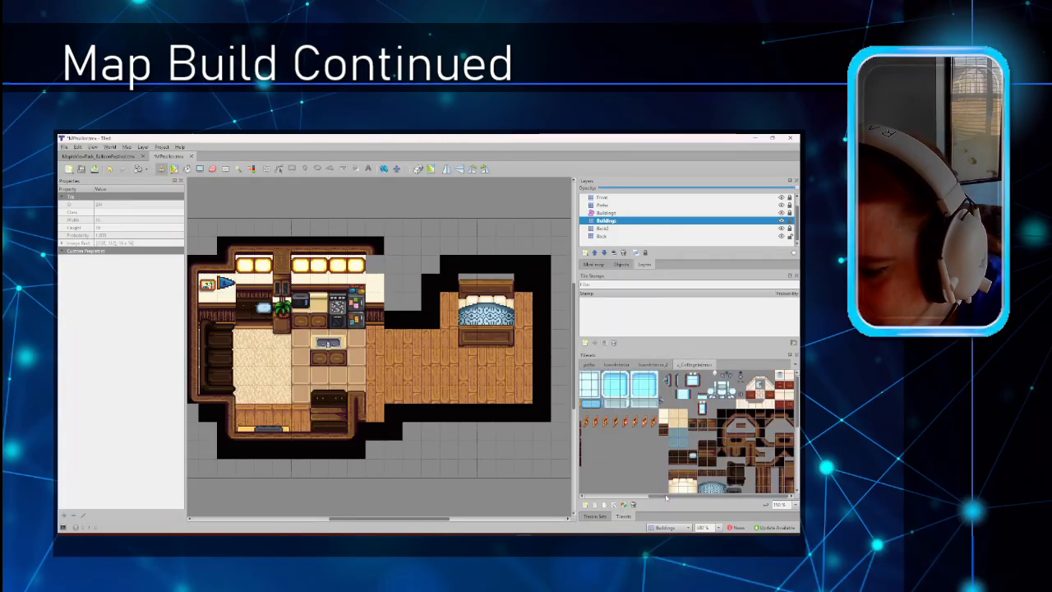
{"action": "scroll", "coordinate": [697, 436], "scroll_direction": "down", "scroll_amount": 2}
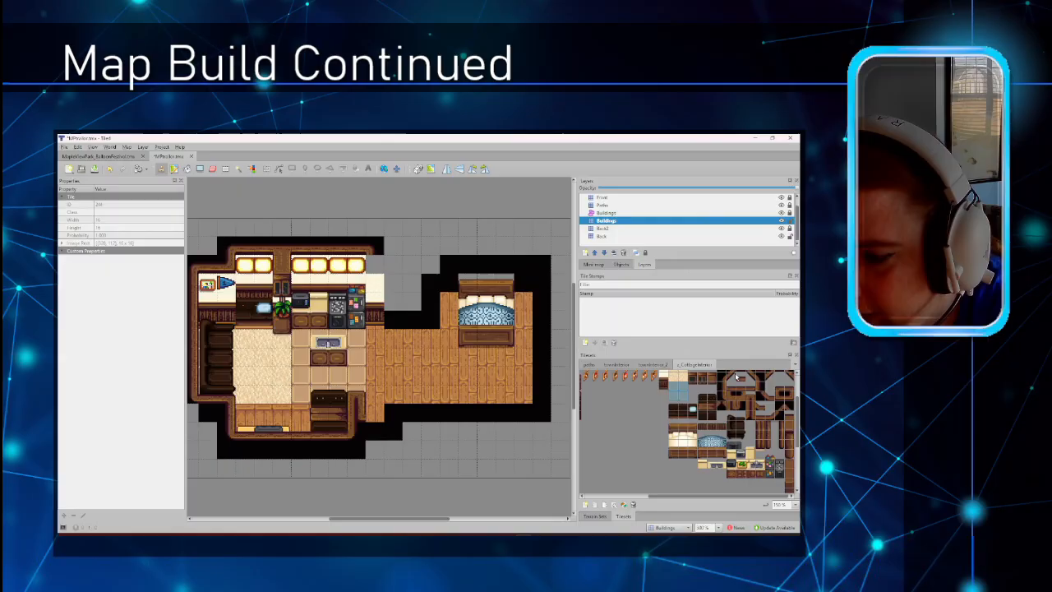
{"action": "scroll", "coordinate": [738, 213], "scroll_direction": "up", "scroll_amount": 1}
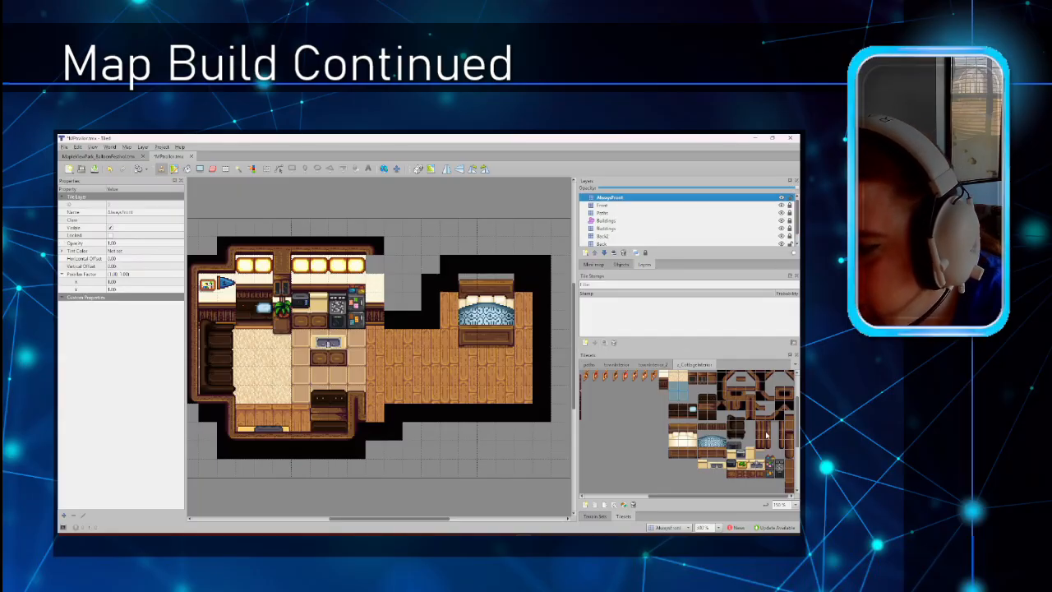
{"action": "left_click", "coordinate": [679, 391]}
{"action": "mouse_move", "coordinate": [385, 413]}
{"action": "left_mouse_down"}
{"action": "mouse_move", "coordinate": [388, 402]}
{"action": "mouse_move", "coordinate": [518, 402]}
{"action": "left_mouse_up"}
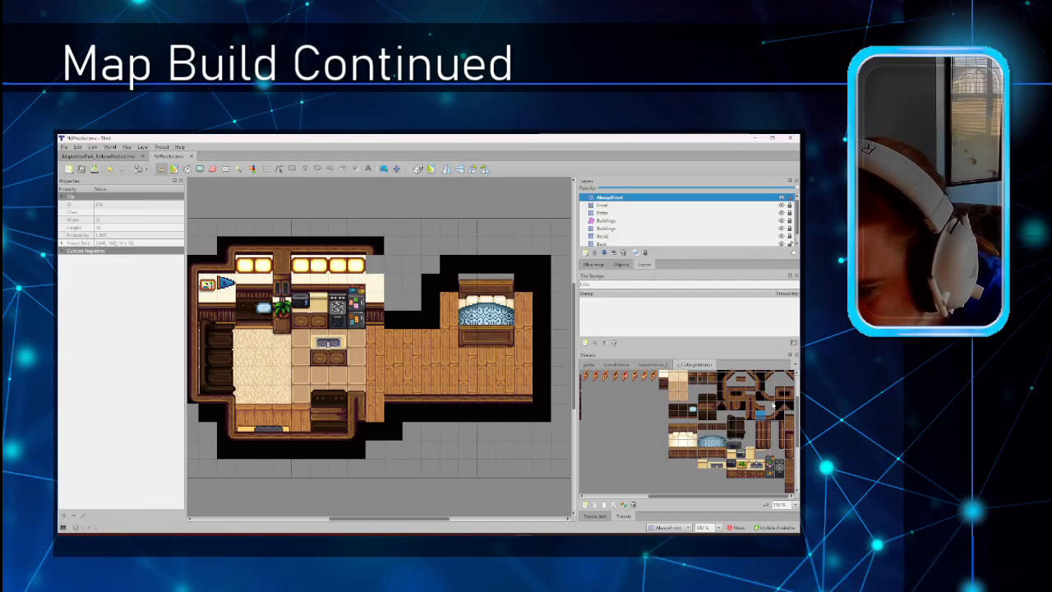
Trim the short wall step beside the stairs on AlwaysFront and join it to the bedroom's lower trim with corner tiles on Buildings.
{"action": "left_click", "coordinate": [780, 388]}
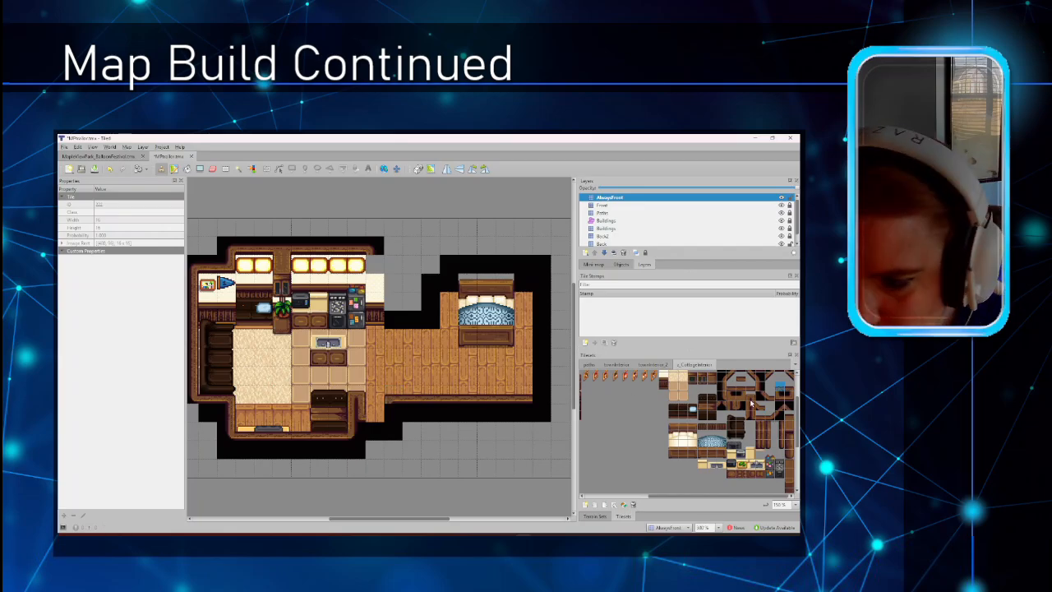
{"action": "left_click", "coordinate": [760, 415]}
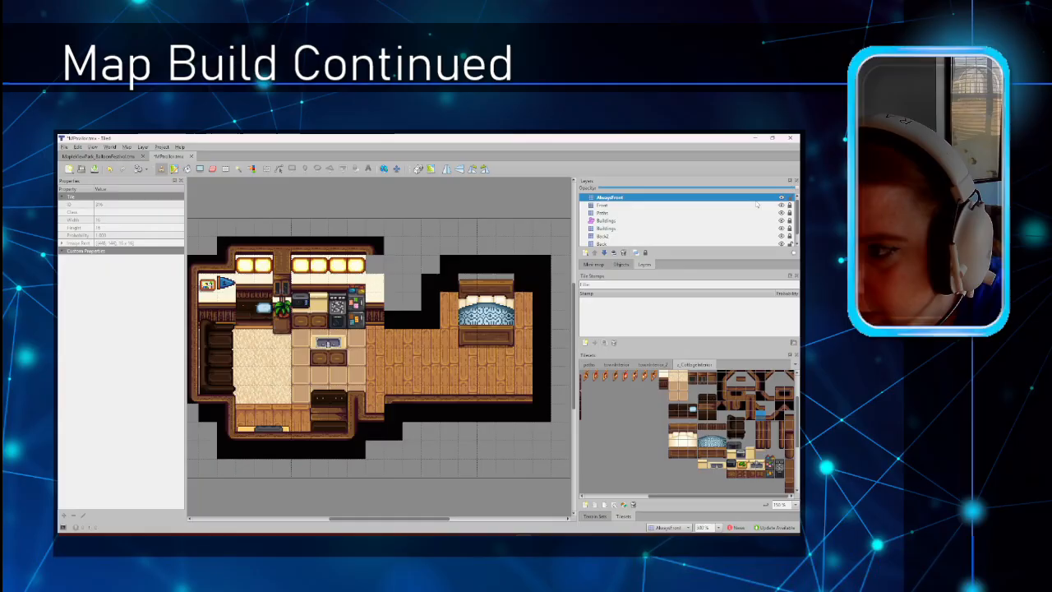
{"action": "left_click", "coordinate": [702, 228]}
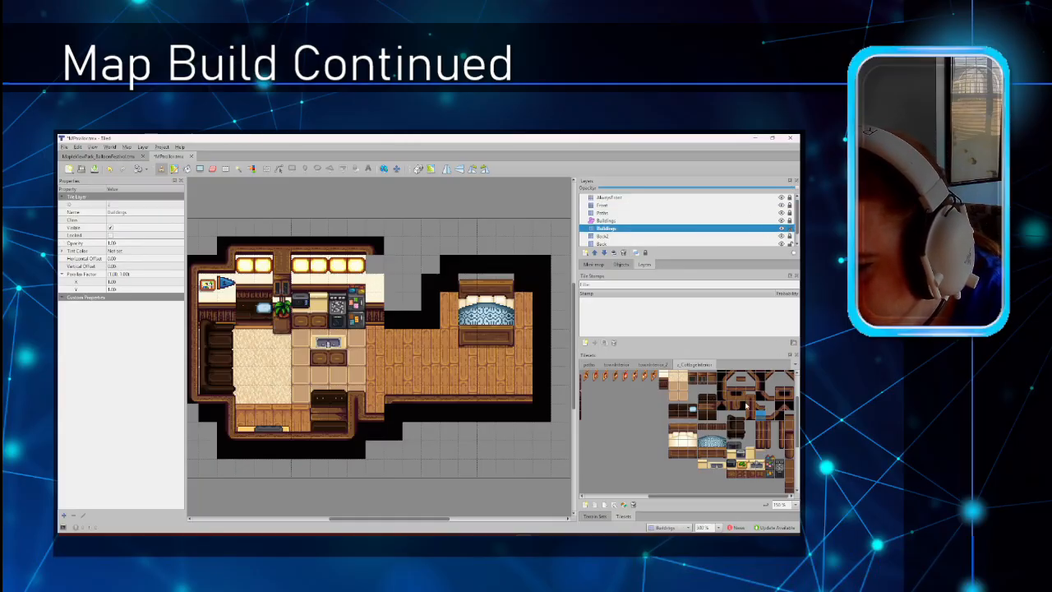
{"action": "left_click", "coordinate": [743, 406]}
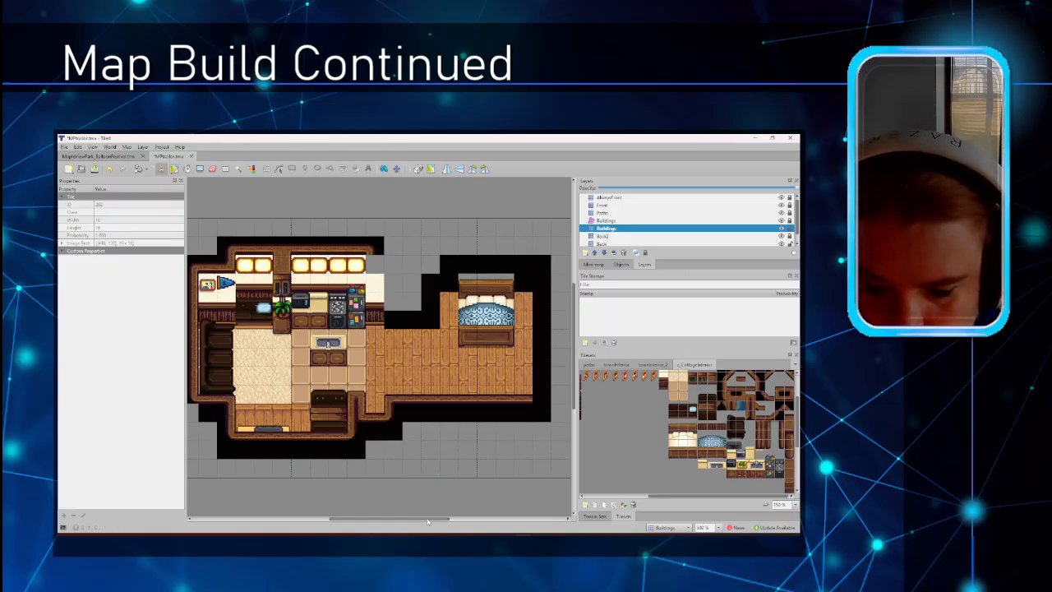
Unlock the AlwaysFront layer and place the two-tile diagonal trim piece at the bedroom's lower-right corner on it.
{"action": "left_click_drag", "start_coordinate": [429, 518], "coordinate": [437, 518]}
{"action": "scroll", "coordinate": [783, 437], "scroll_direction": "up", "scroll_amount": 2}
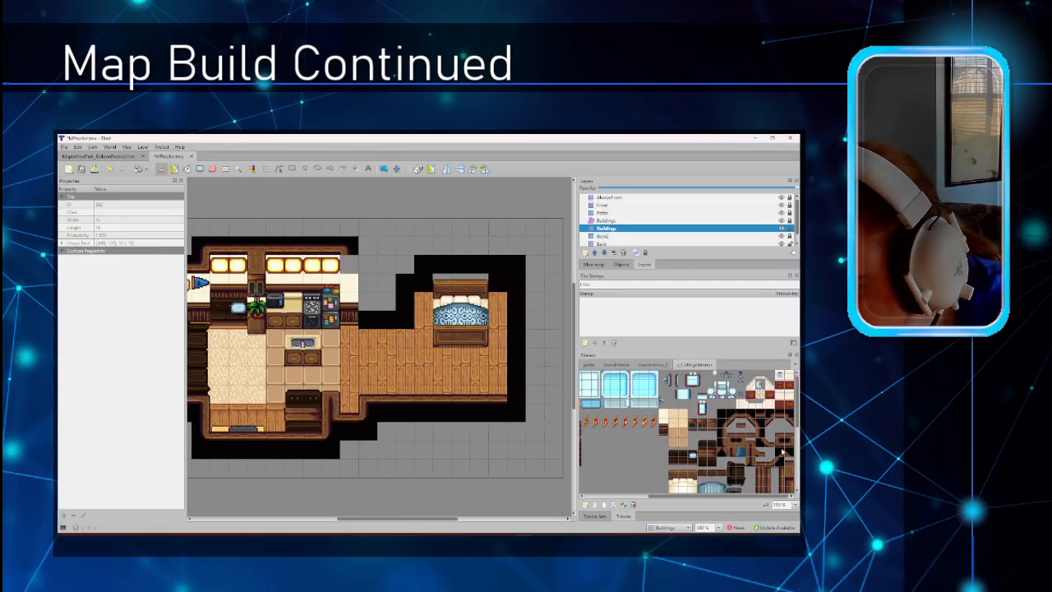
{"action": "left_click", "coordinate": [775, 464]}
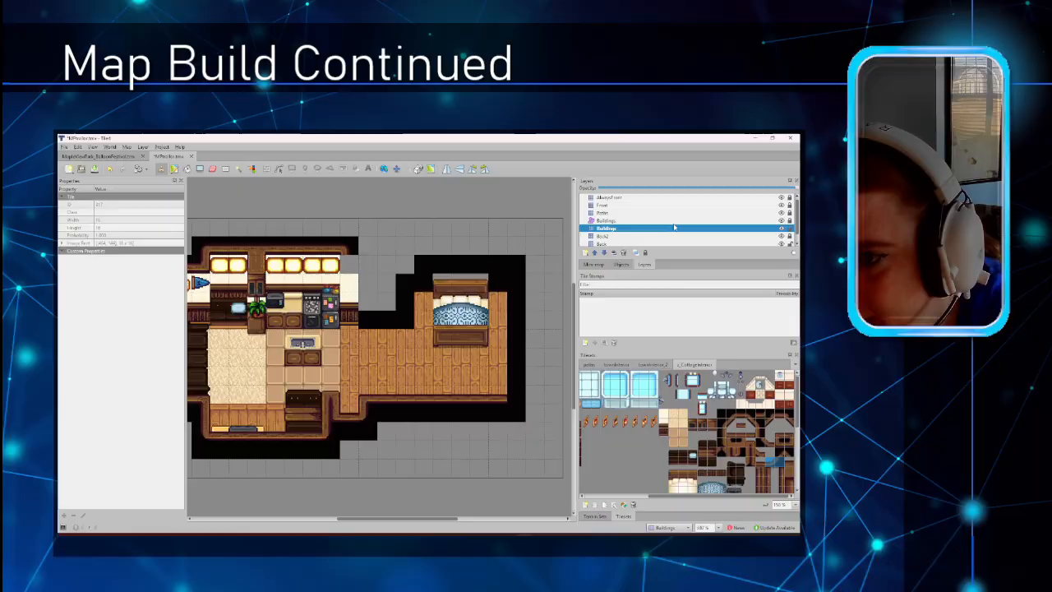
{"action": "left_click", "coordinate": [753, 199]}
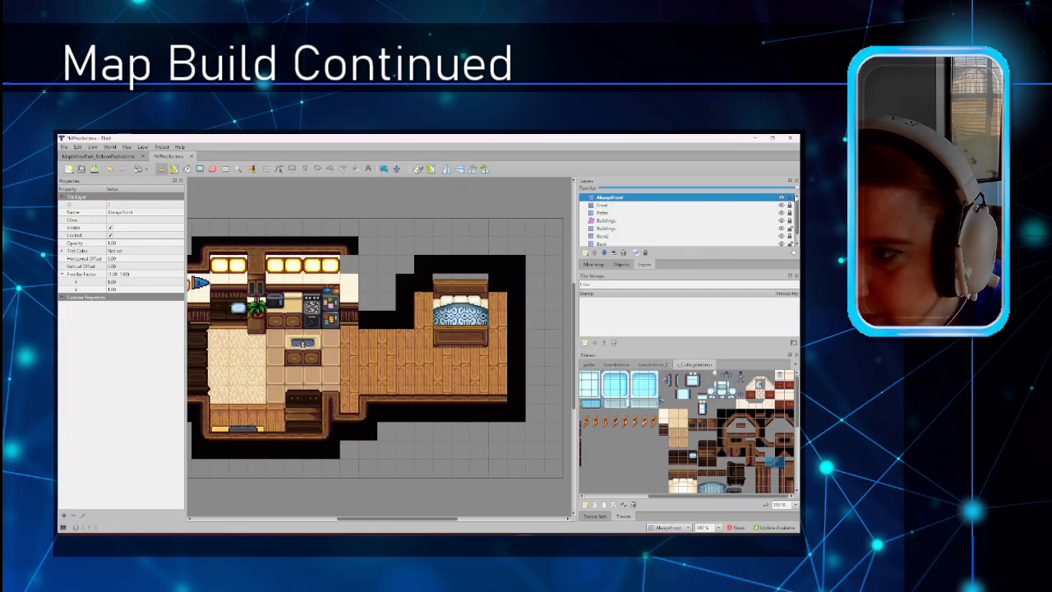
{"action": "left_click", "coordinate": [790, 198]}
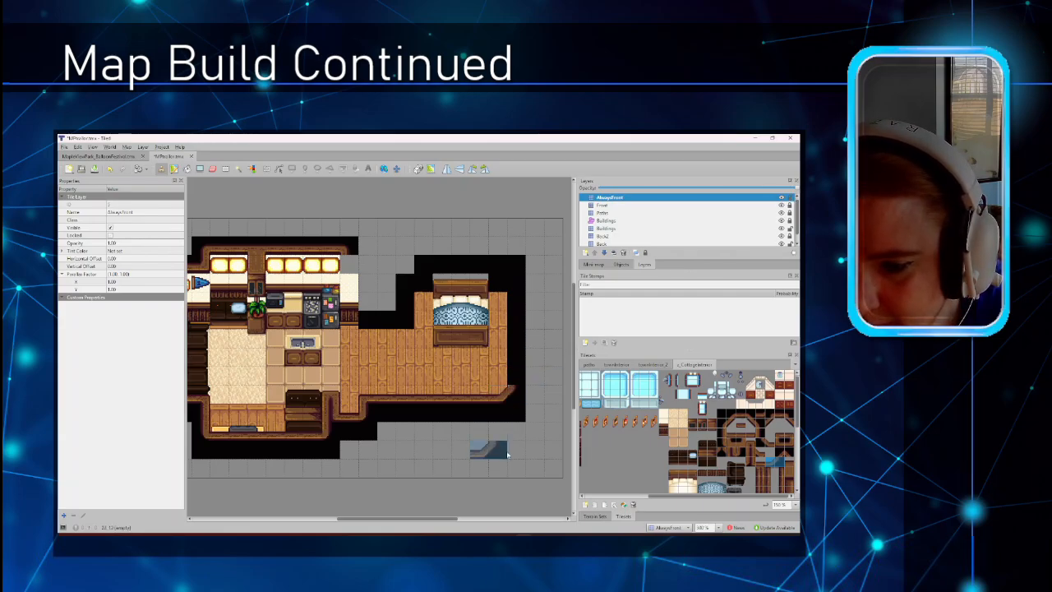
Move the lower-right corner's outer tile from AlwaysFront to Buildings and run vertical trim up the bedroom's right wall on Buildings.
{"action": "left_click", "coordinate": [780, 464]}
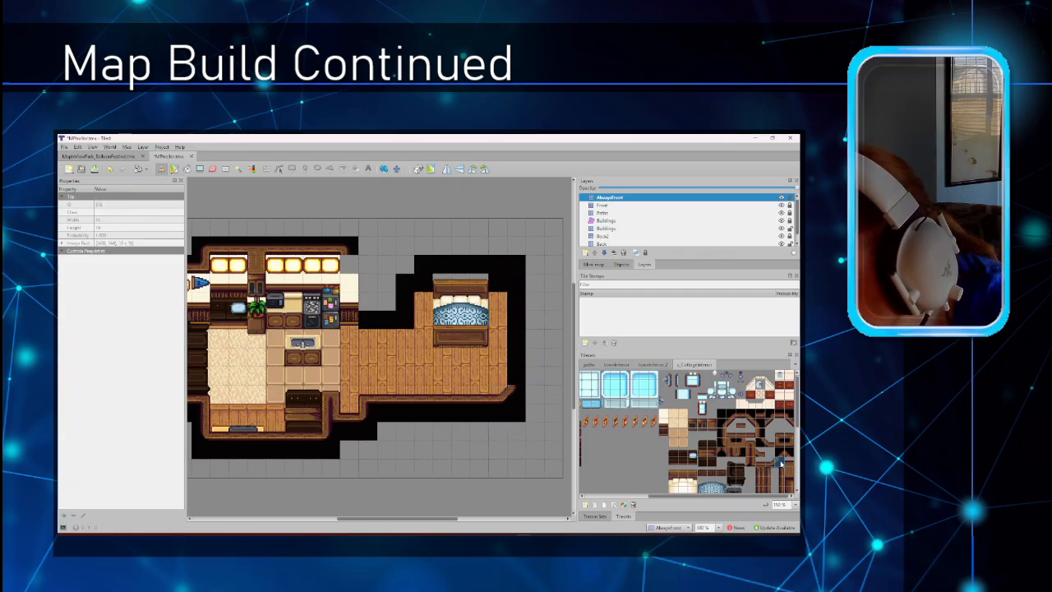
{"action": "left_click", "coordinate": [734, 236]}
{"action": "left_click", "coordinate": [669, 227]}
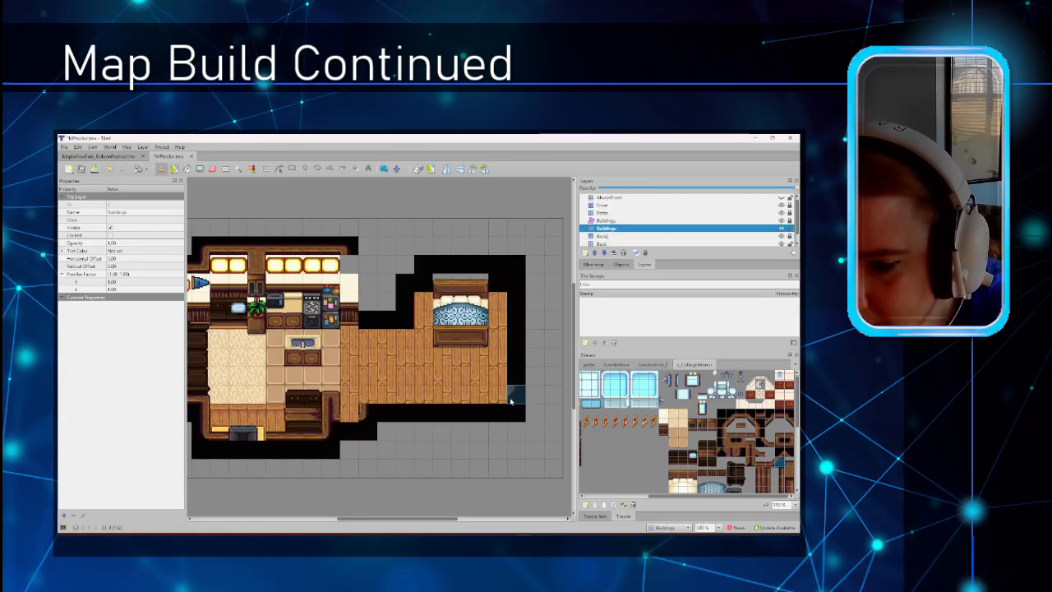
{"action": "left_click", "coordinate": [782, 198]}
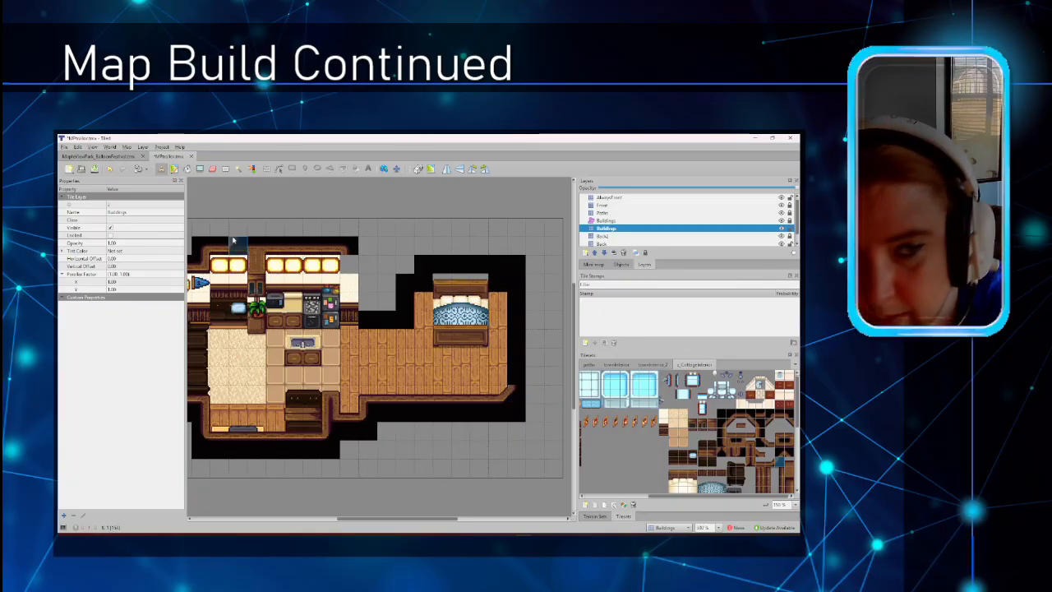
{"action": "left_click", "coordinate": [633, 198]}
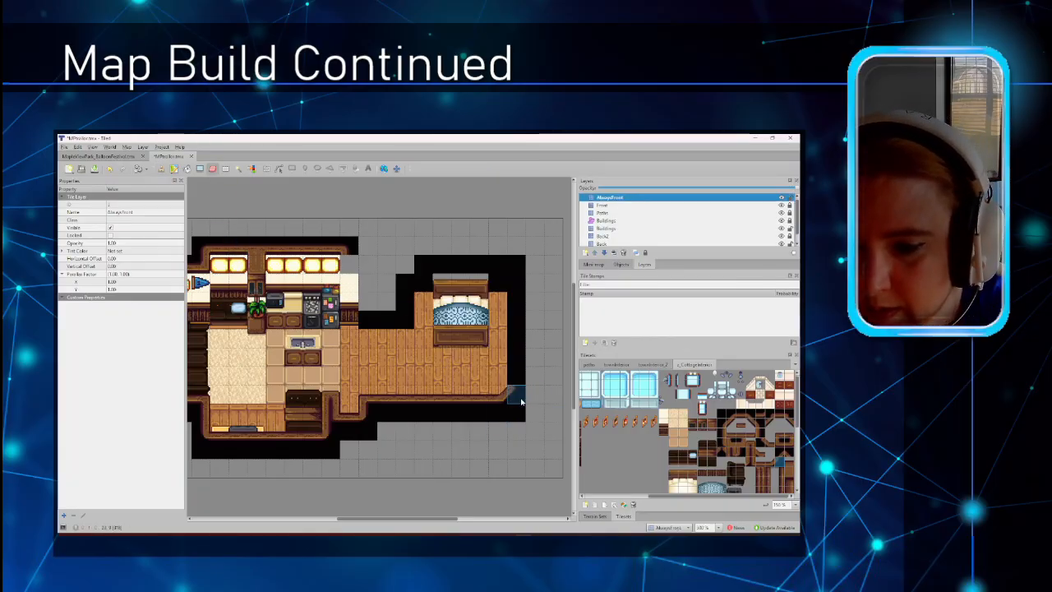
{"action": "left_click", "coordinate": [761, 433]}
{"action": "left_click", "coordinate": [627, 230]}
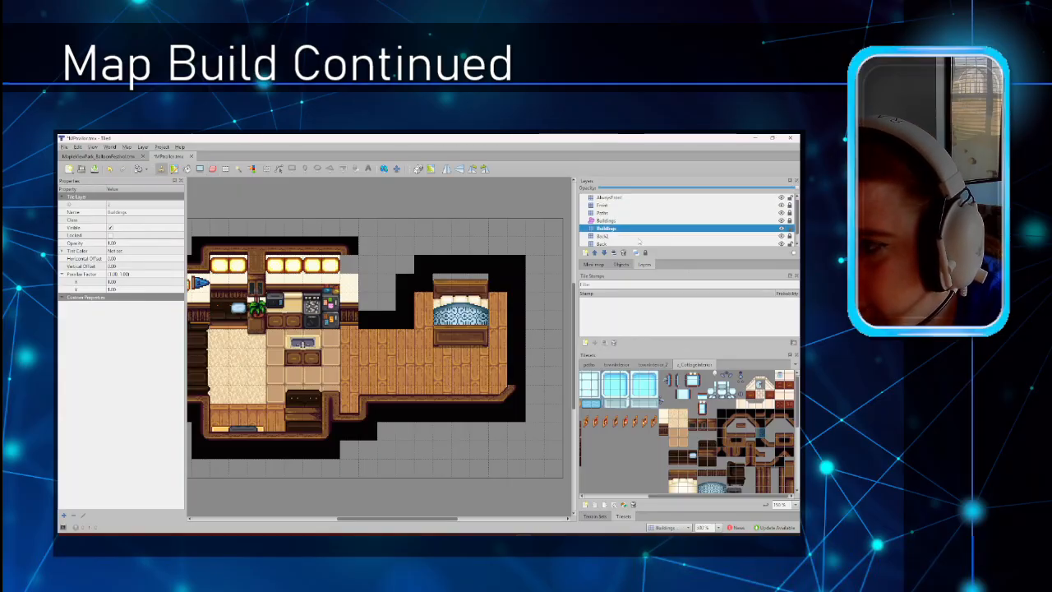
Place the 2×2 diagonal corner piece at the bedroom's upper right on AlwaysFront and erase its upper and outer tiles.
{"action": "left_click", "coordinate": [751, 421]}
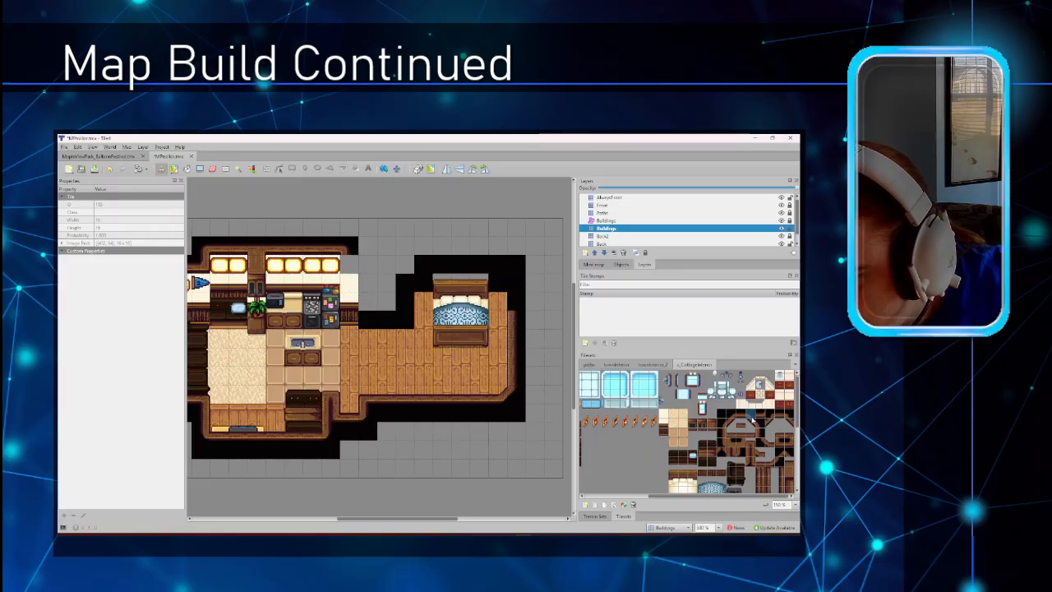
{"action": "left_click_drag", "start_coordinate": [750, 418], "coordinate": [758, 424]}
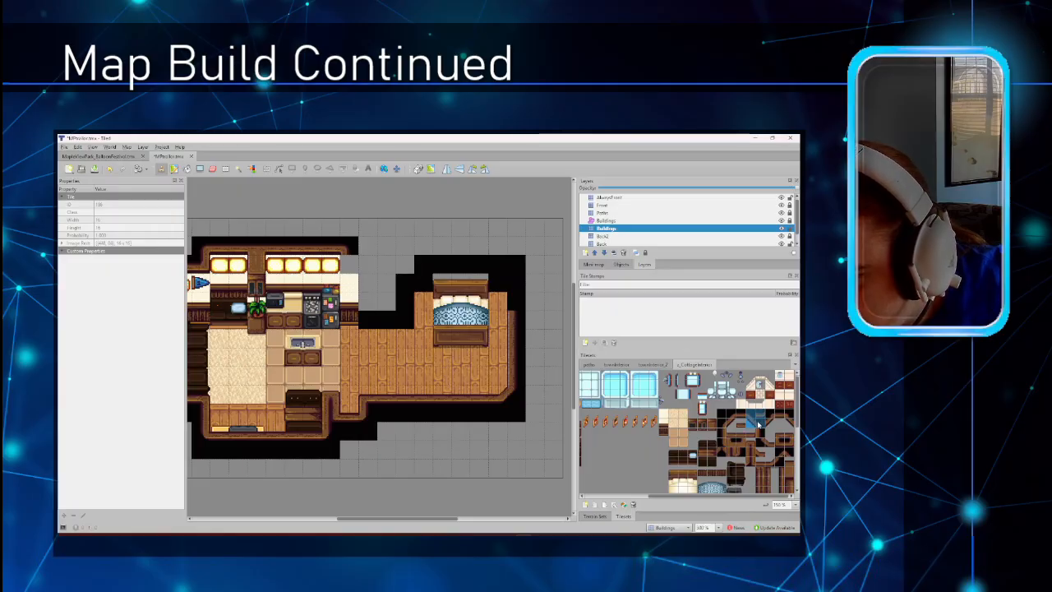
{"action": "left_click", "coordinate": [764, 198]}
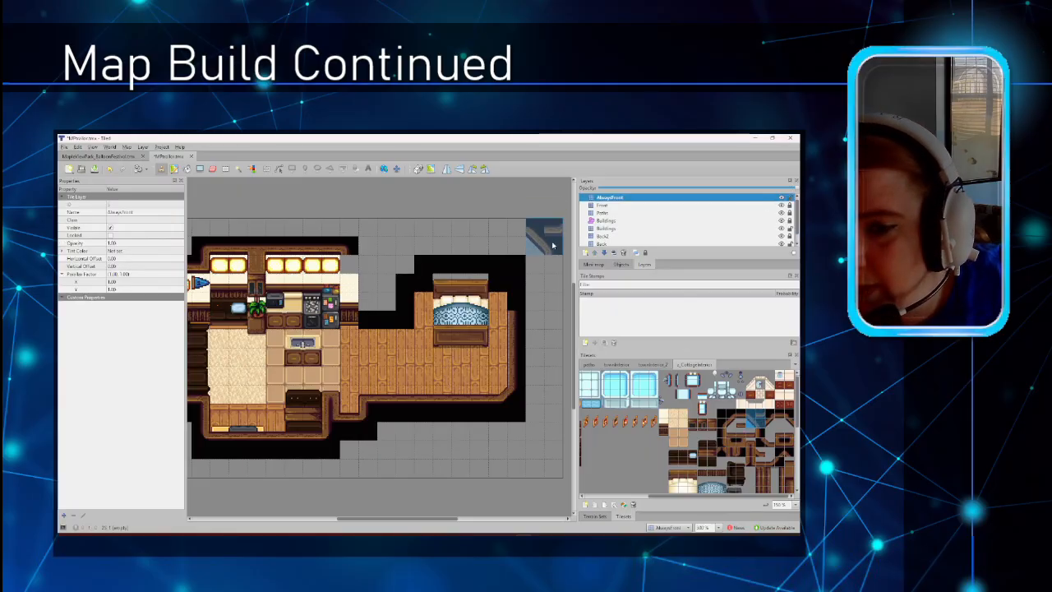
{"action": "left_click", "coordinate": [522, 272]}
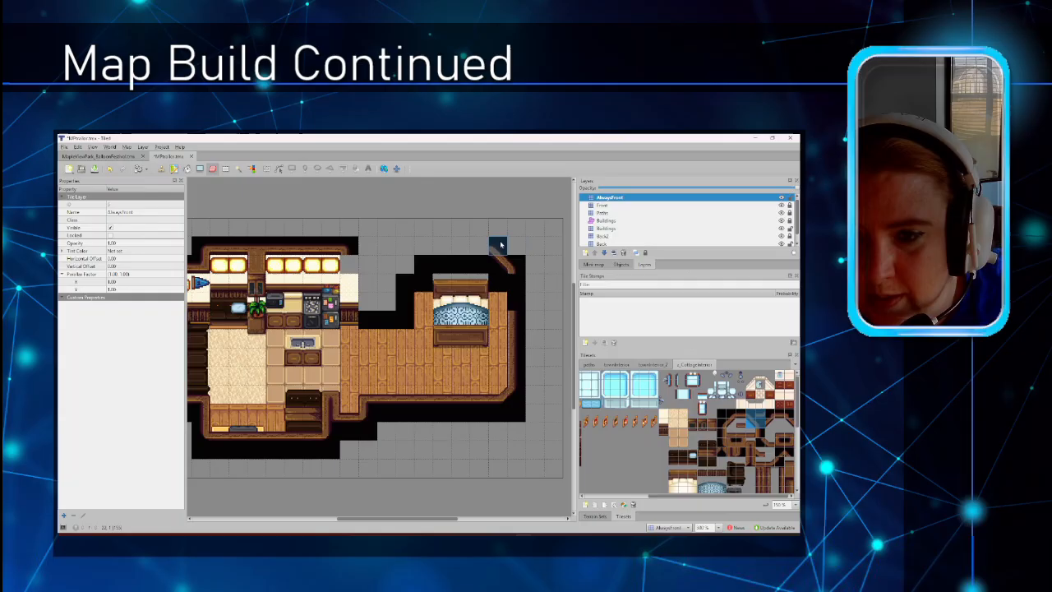
{"action": "left_click", "coordinate": [501, 247]}
{"action": "left_click", "coordinate": [521, 268]}
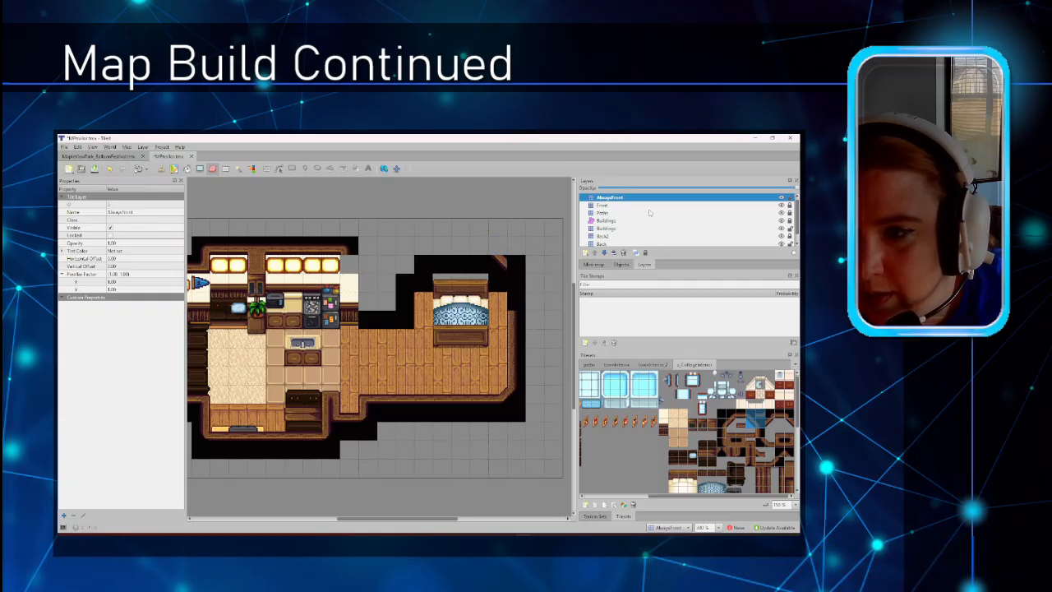
Add the outer and upper tiles of the bedroom's upper-right diagonal corner on the Buildings tile layer.
{"action": "left_click", "coordinate": [620, 230]}
{"action": "left_click", "coordinate": [759, 427]}
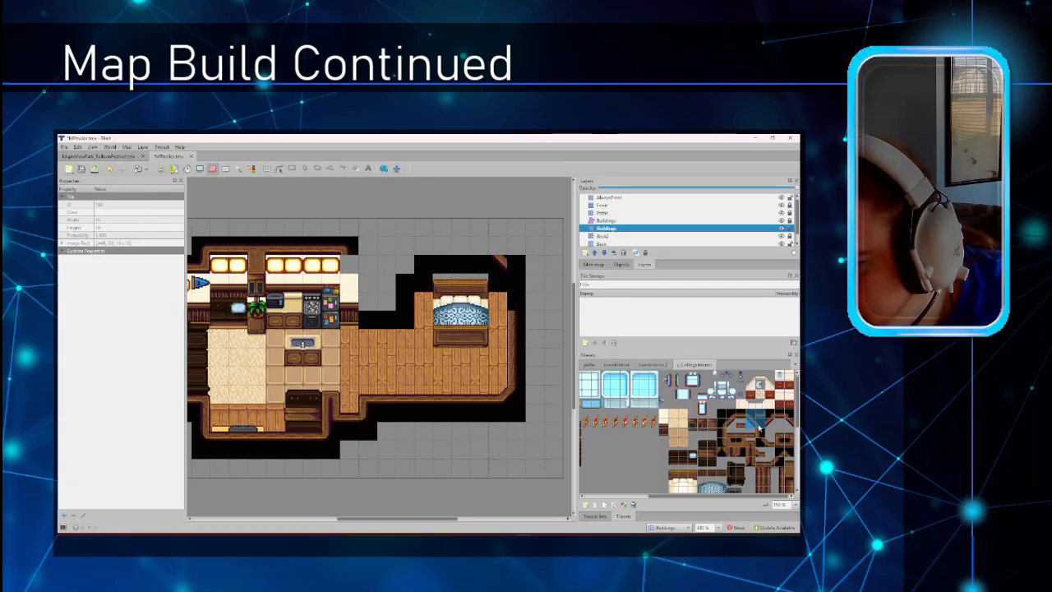
{"action": "left_click", "coordinate": [515, 270]}
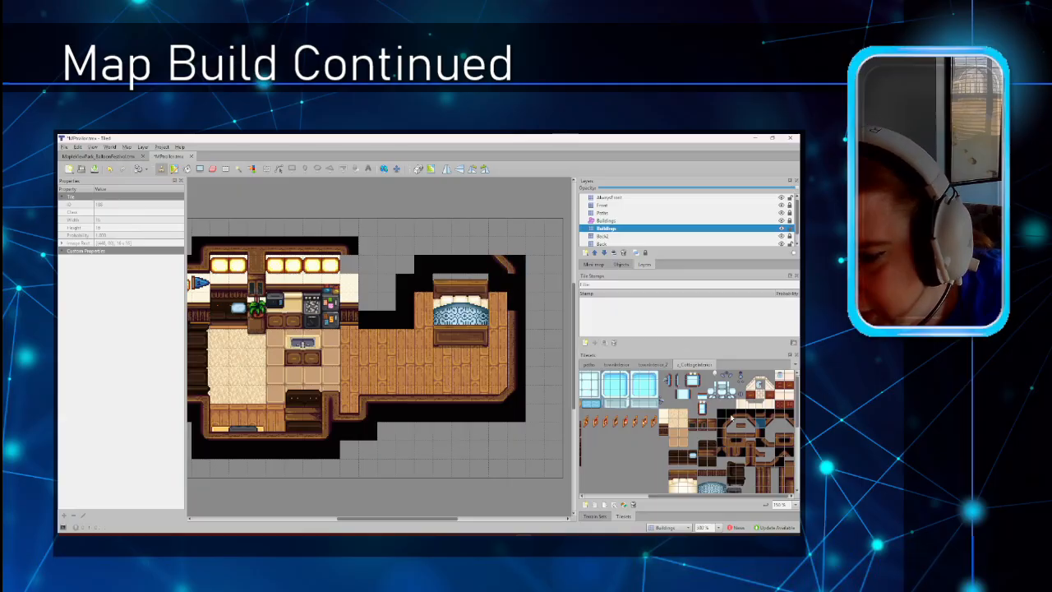
{"action": "left_click", "coordinate": [745, 417]}
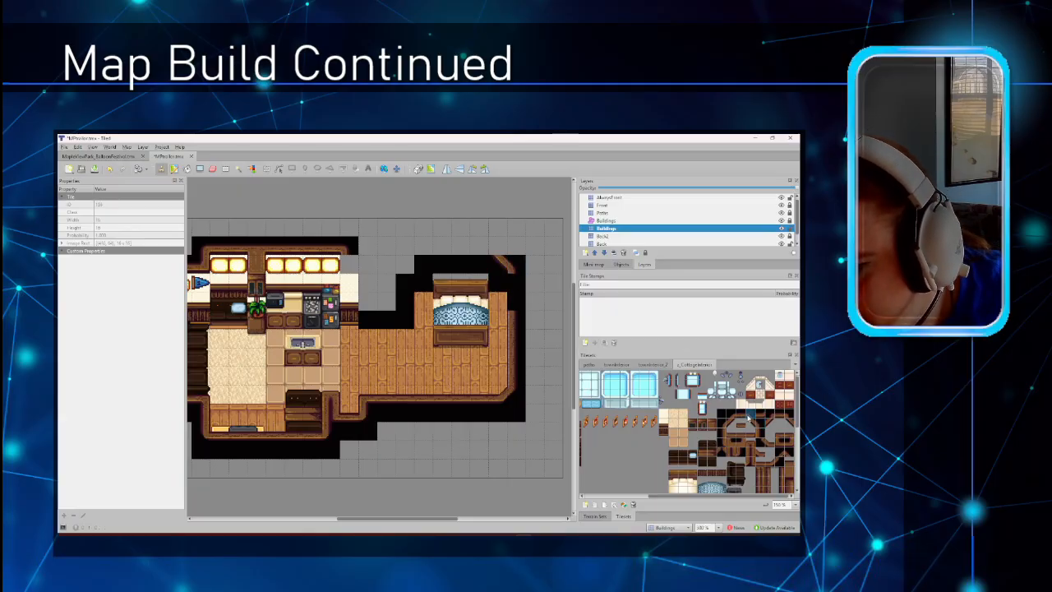
{"action": "left_click", "coordinate": [498, 245]}
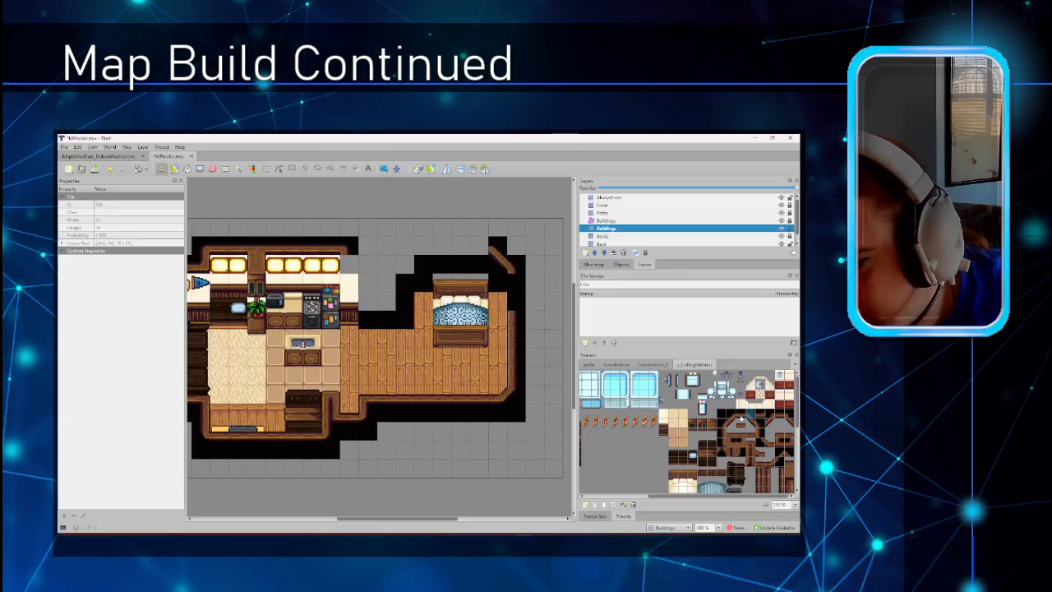
Run horizontal trim across the wall above the bed and close the right wall's gap with vertical trim, on Buildings.
{"action": "left_click", "coordinate": [741, 418]}
{"action": "left_click", "coordinate": [479, 249]}
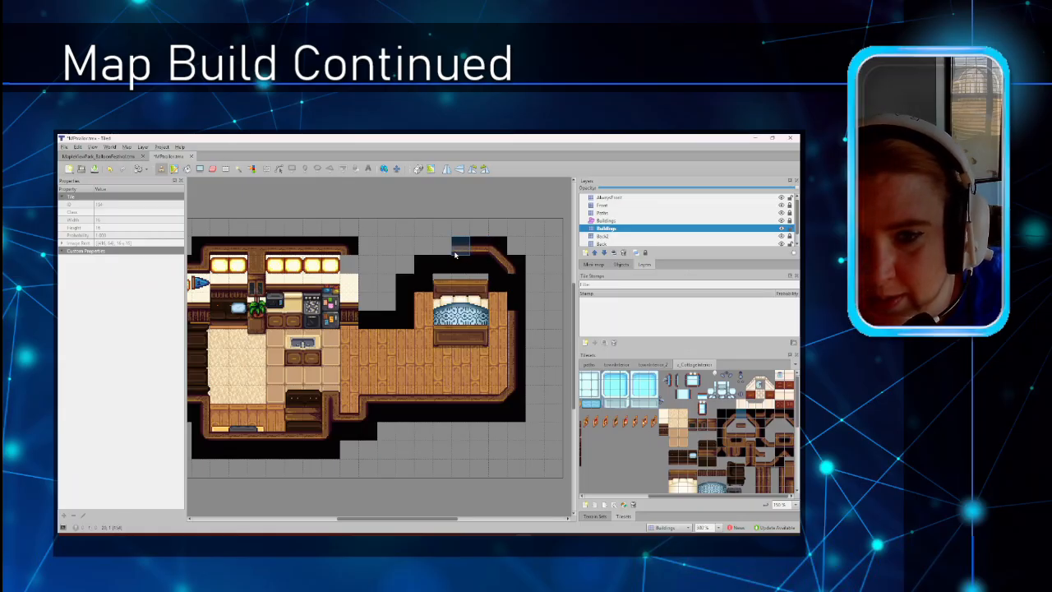
{"action": "left_click_drag", "start_coordinate": [451, 253], "coordinate": [446, 253]}
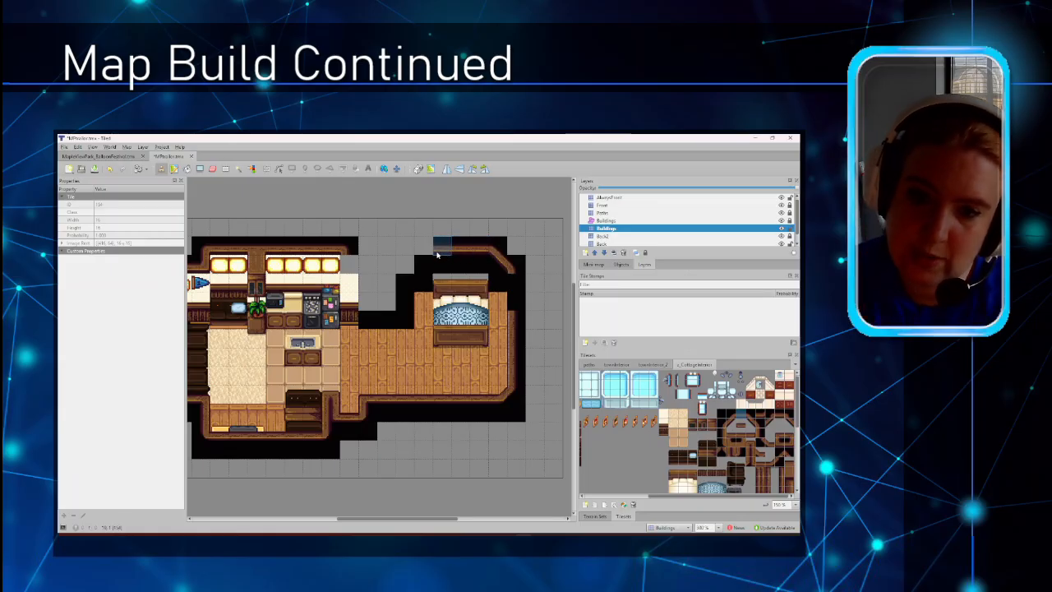
{"action": "left_click", "coordinate": [427, 251]}
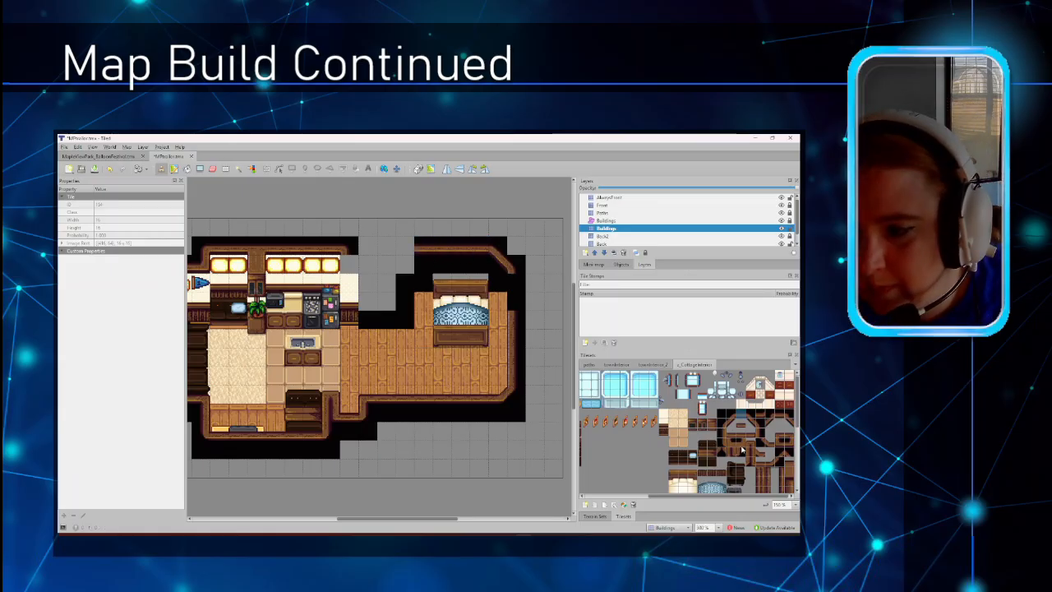
{"action": "left_click", "coordinate": [764, 438]}
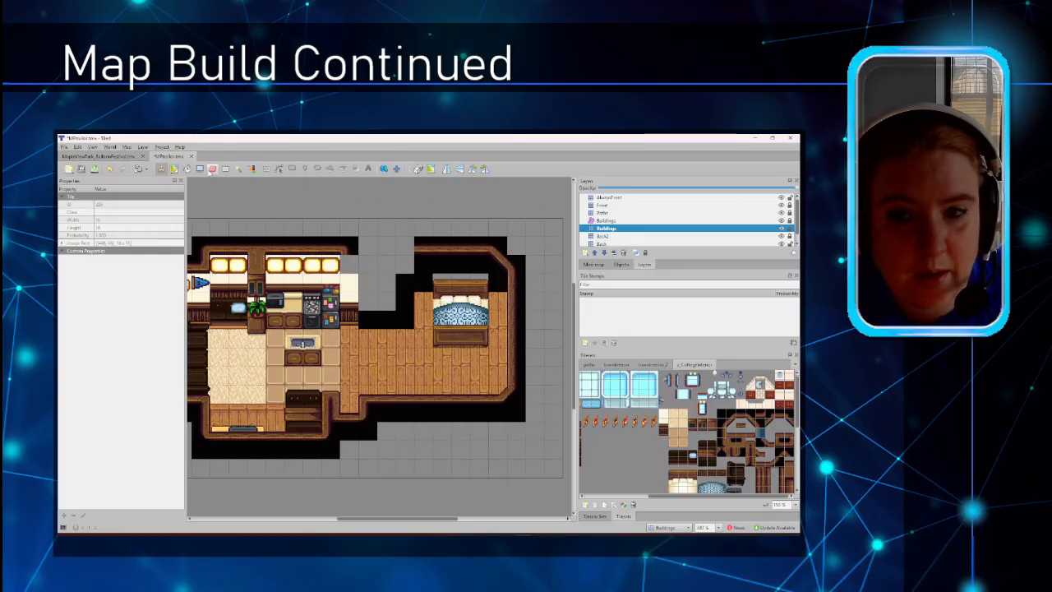
Erase the black filler tiles around and above the bed's headboard, inside the new trim, on the Buildings layer.
{"action": "left_click", "coordinate": [211, 168]}
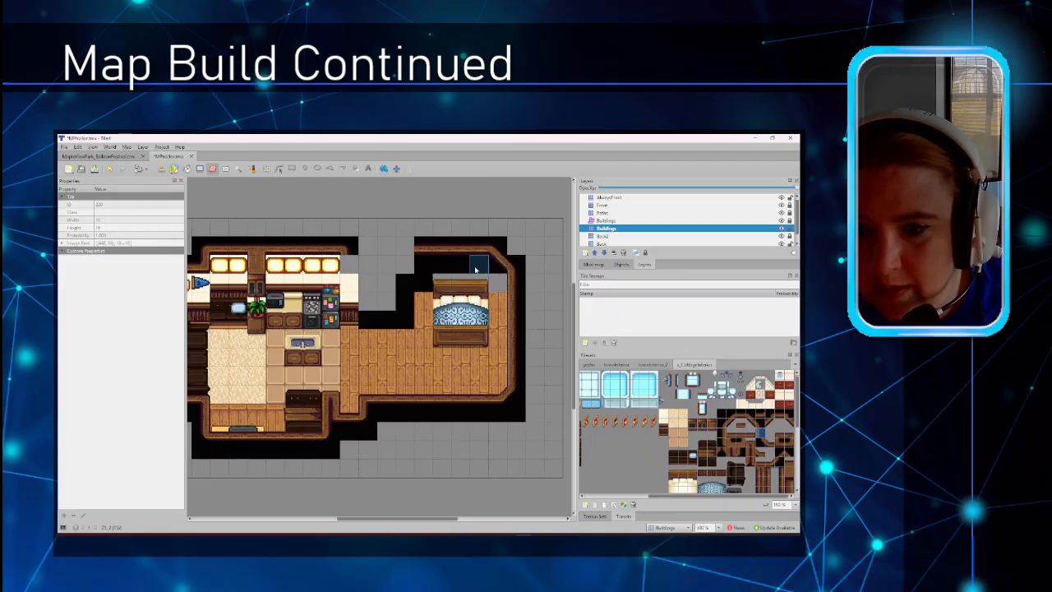
{"action": "left_click_drag", "start_coordinate": [483, 268], "coordinate": [447, 269]}
{"action": "left_click", "coordinate": [430, 268]}
{"action": "left_click", "coordinate": [429, 279]}
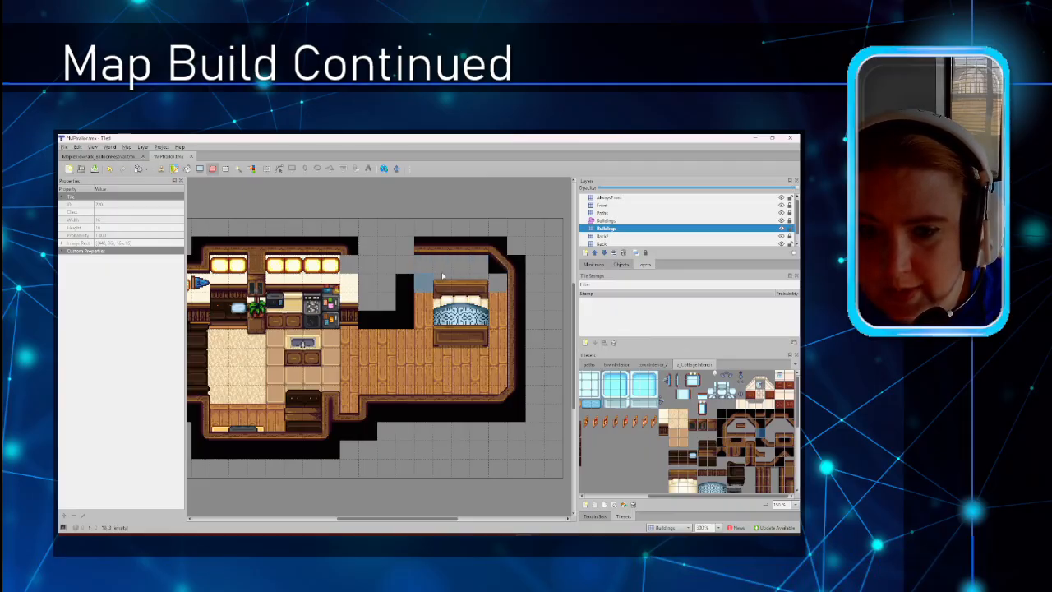
{"action": "left_click", "coordinate": [492, 266]}
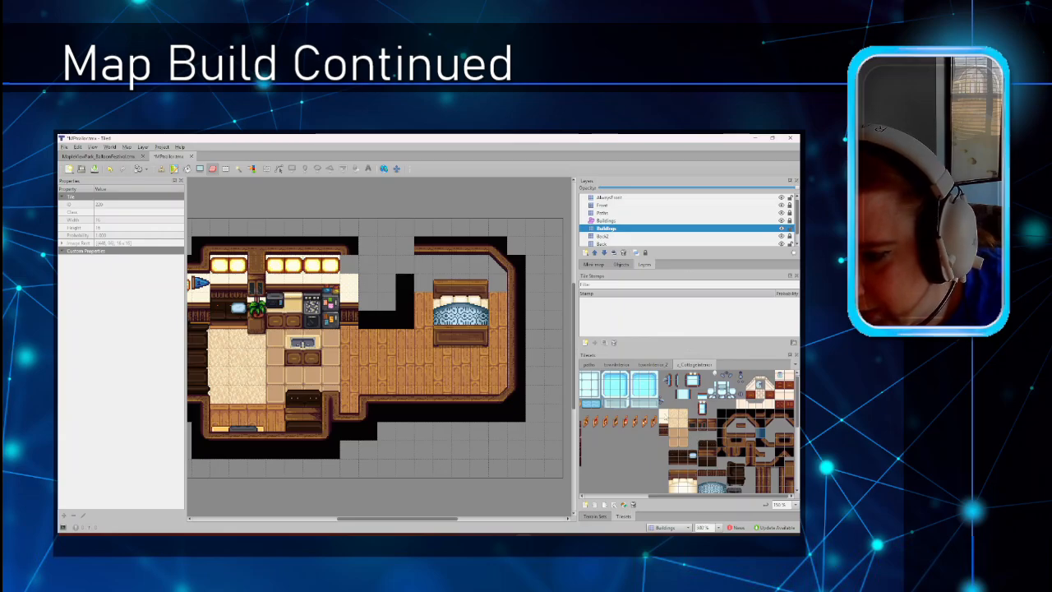
Place the cream wall and wood wainscot piece beside the headboard on Buildings, and across the wall behind the bed on Back.
{"action": "left_click", "coordinate": [664, 420]}
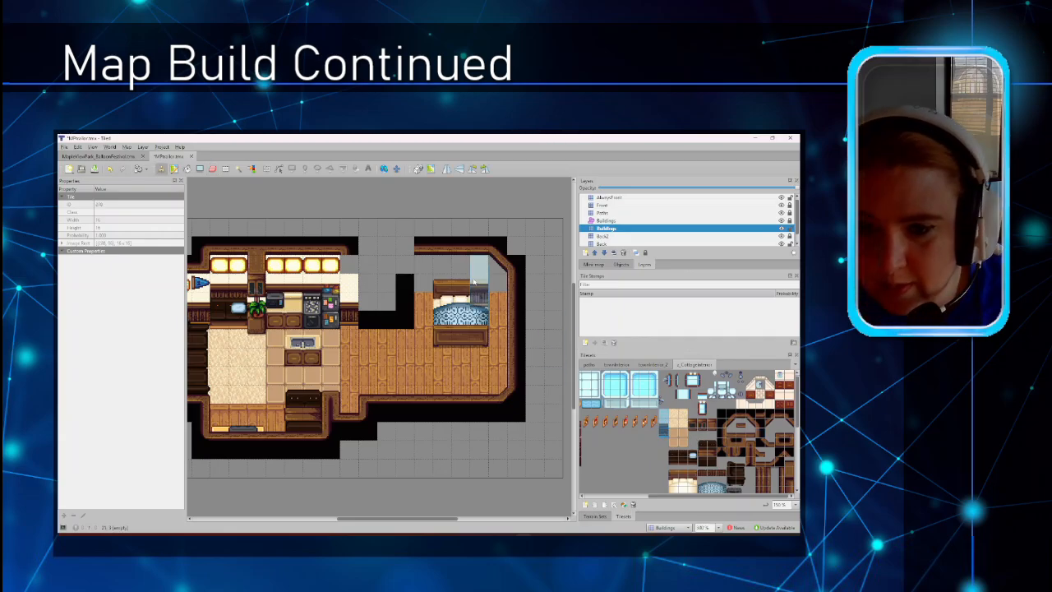
{"action": "left_click", "coordinate": [425, 281]}
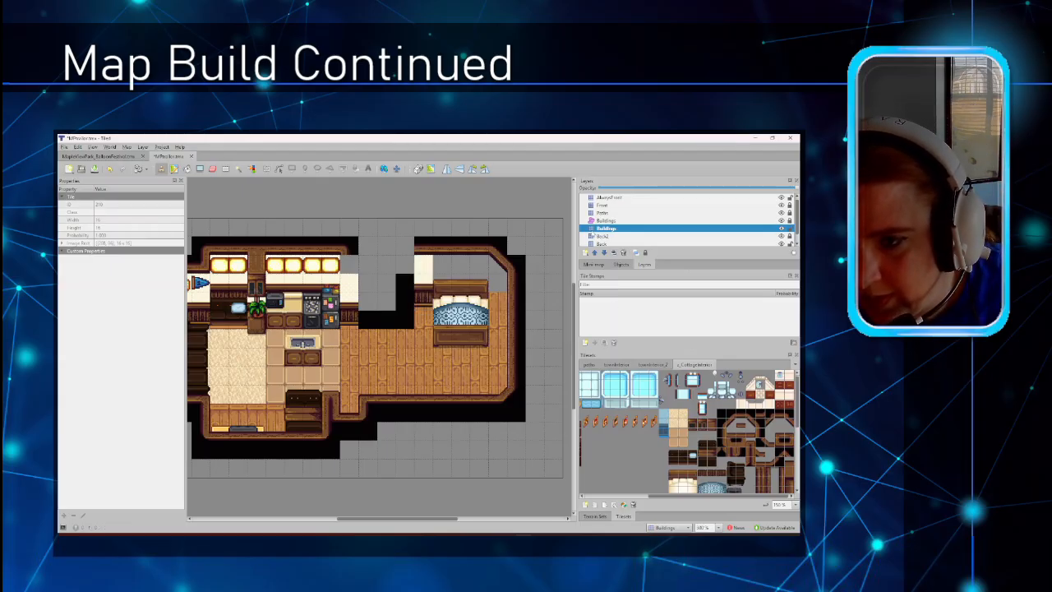
{"action": "scroll", "coordinate": [625, 230], "scroll_direction": "down", "scroll_amount": 1}
{"action": "left_click", "coordinate": [602, 236]}
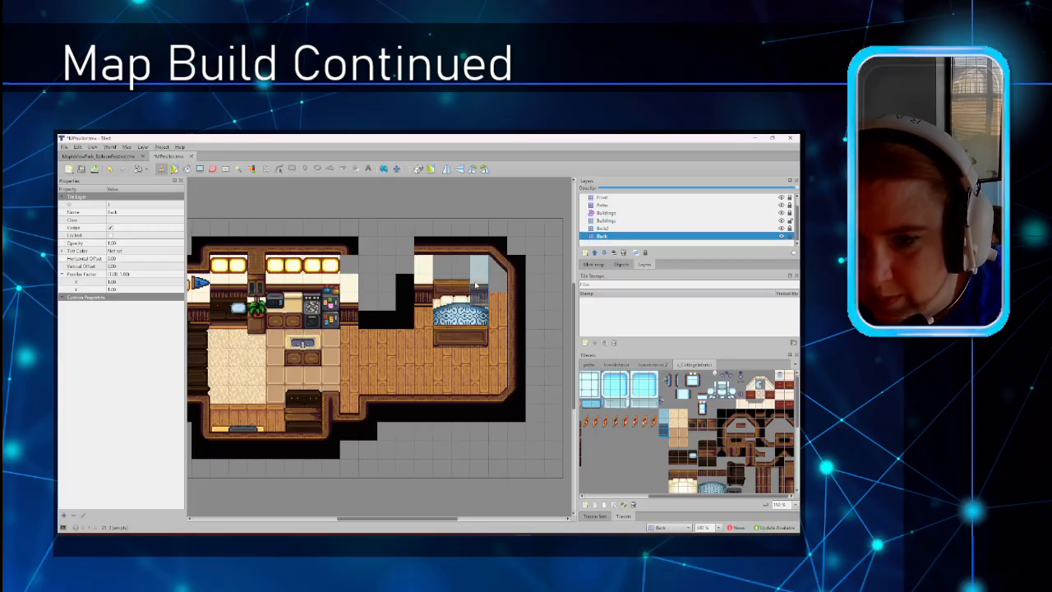
{"action": "left_click_drag", "start_coordinate": [475, 285], "coordinate": [441, 285]}
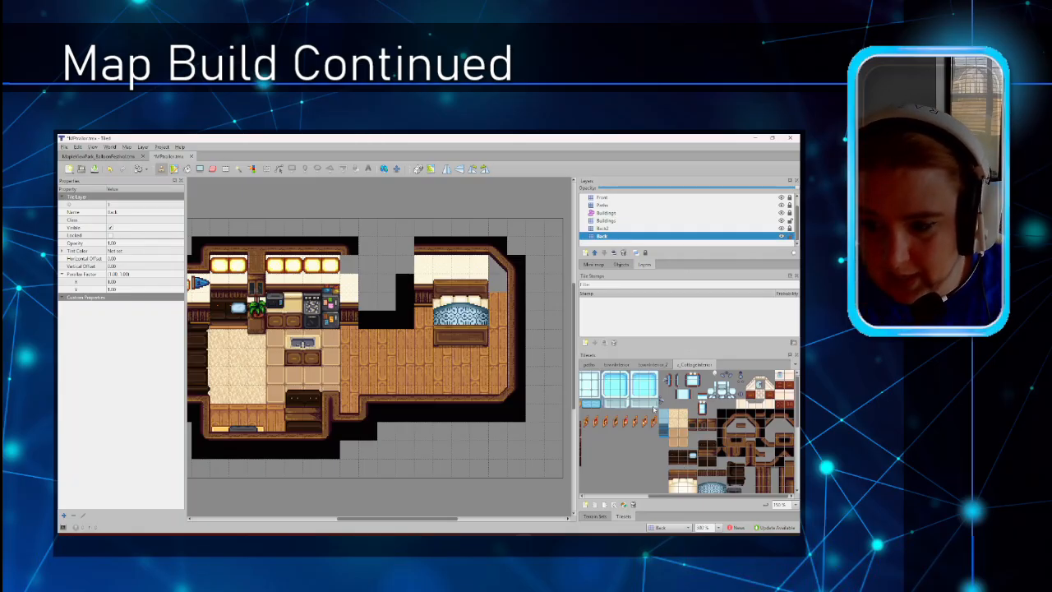
Look through the town interior tileset for a diagonal wainscot piece that suits the bedroom's angled corner.
{"action": "left_click", "coordinate": [612, 365]}
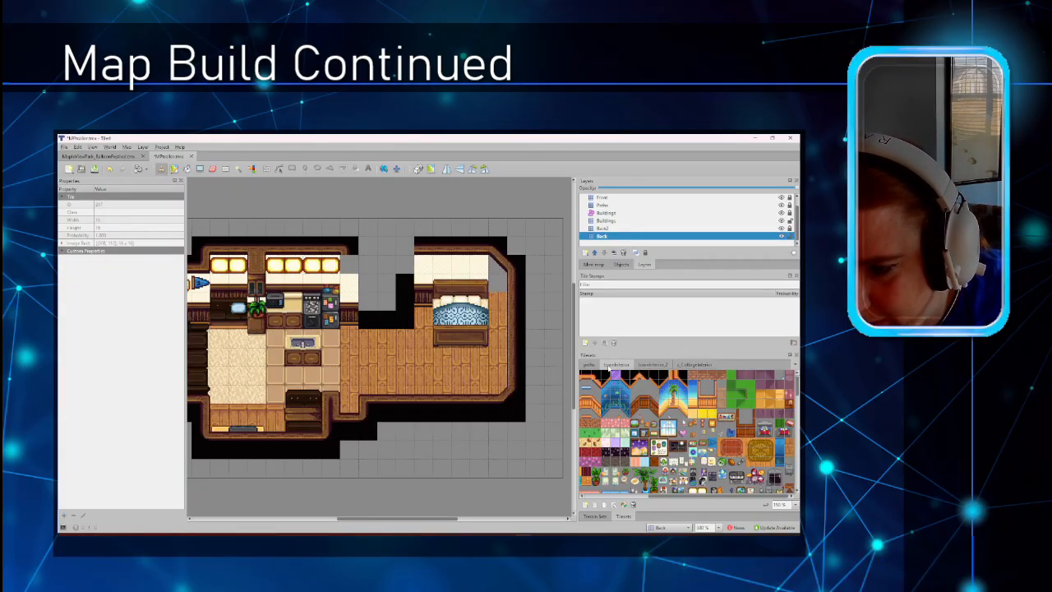
{"action": "left_click_drag", "start_coordinate": [661, 496], "coordinate": [599, 495]}
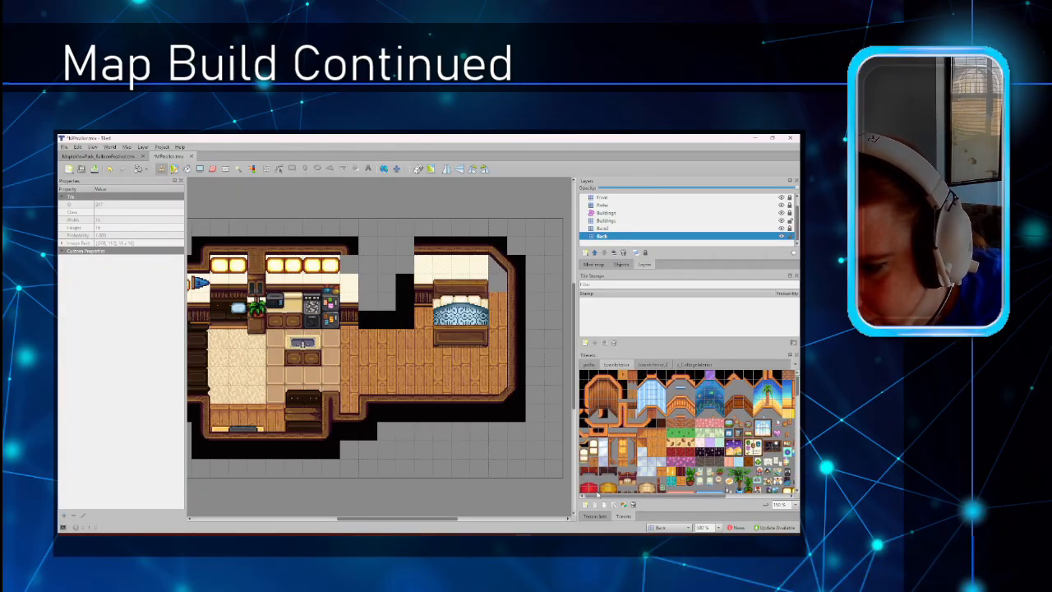
{"action": "scroll", "coordinate": [656, 434], "scroll_direction": "down", "scroll_amount": 3}
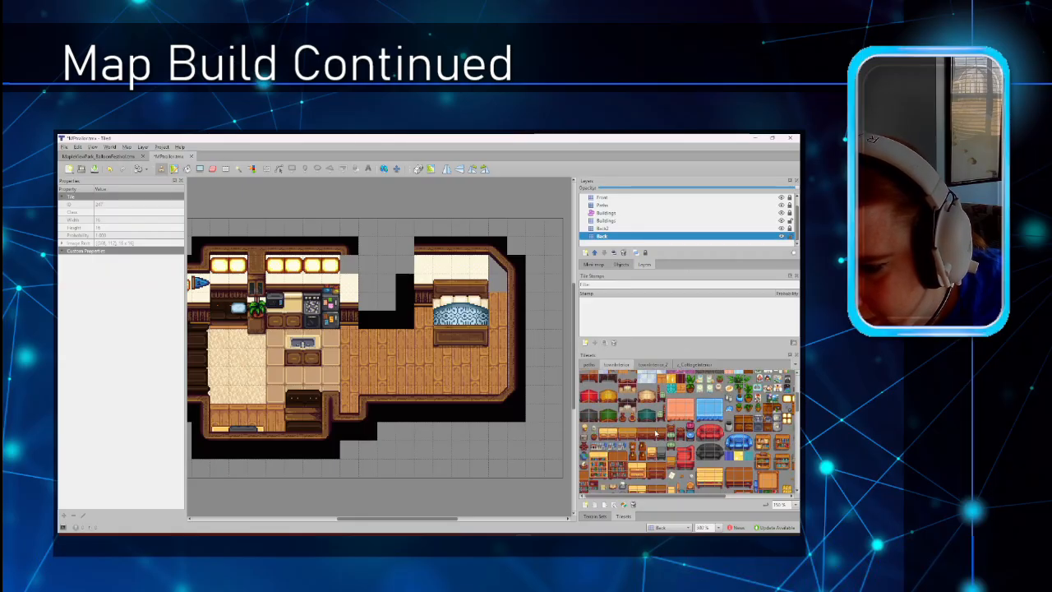
{"action": "scroll", "coordinate": [655, 434], "scroll_direction": "up", "scroll_amount": 5}
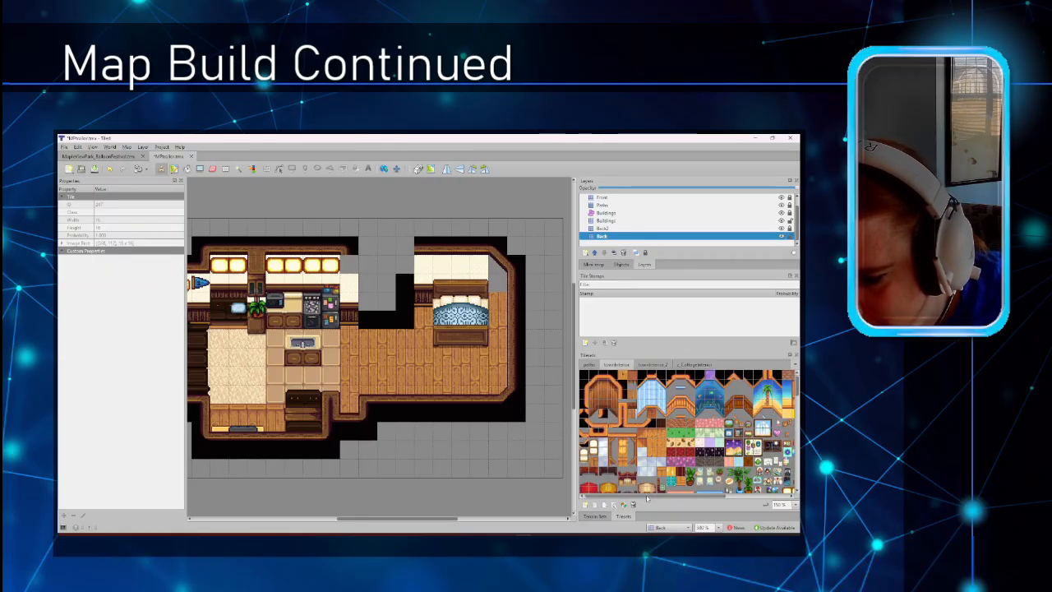
{"action": "mouse_move", "coordinate": [648, 496]}
{"action": "left_mouse_down"}
{"action": "mouse_move", "coordinate": [738, 502]}
{"action": "mouse_move", "coordinate": [638, 502]}
{"action": "left_mouse_up"}
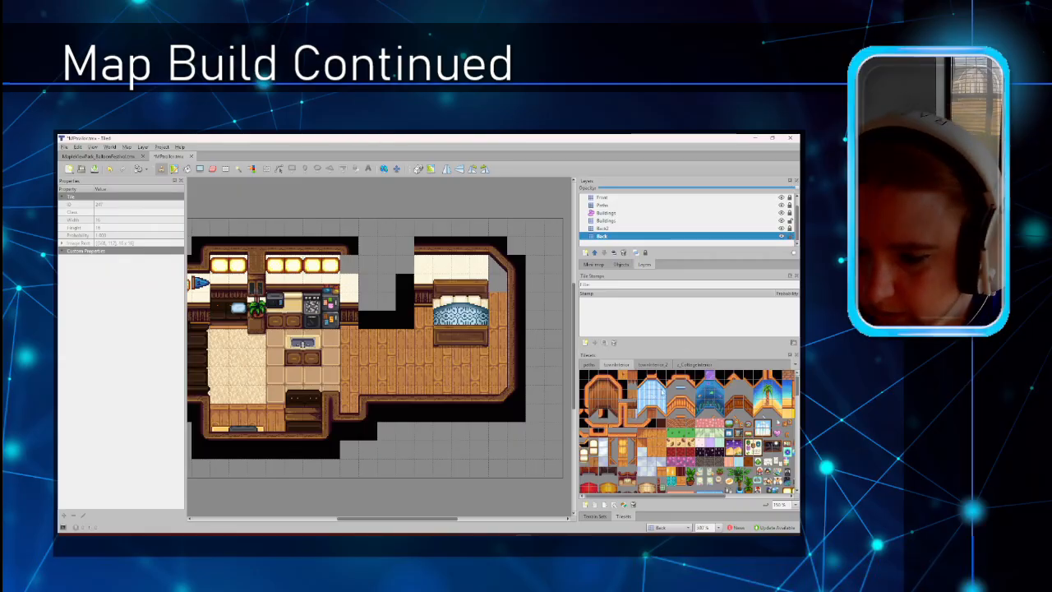
{"action": "scroll", "coordinate": [660, 395], "scroll_direction": "down", "scroll_amount": 3}
{"action": "scroll", "coordinate": [660, 396], "scroll_direction": "up", "scroll_amount": 2}
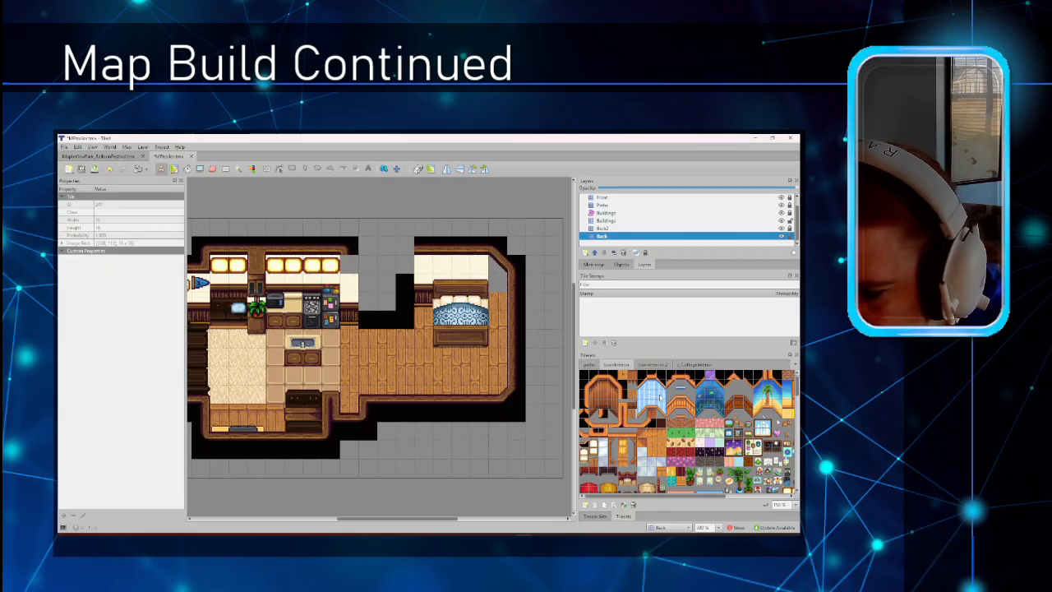
{"action": "scroll", "coordinate": [661, 397], "scroll_direction": "down", "scroll_amount": 1}
{"action": "scroll", "coordinate": [660, 397], "scroll_direction": "up", "scroll_amount": 2}
{"action": "scroll", "coordinate": [660, 397], "scroll_direction": "down", "scroll_amount": 10}
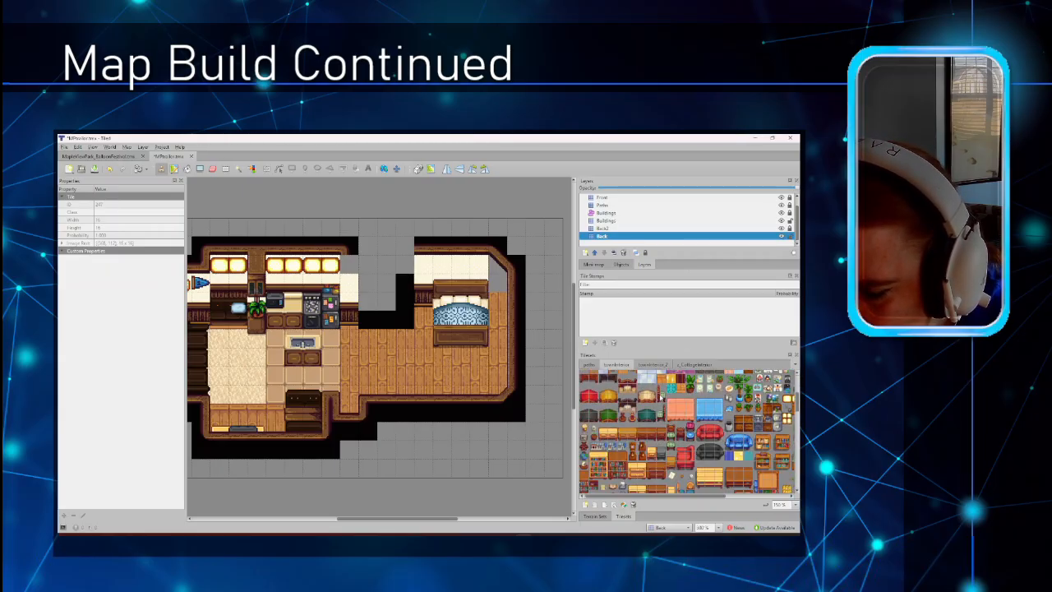
{"action": "scroll", "coordinate": [660, 397], "scroll_direction": "down", "scroll_amount": 12}
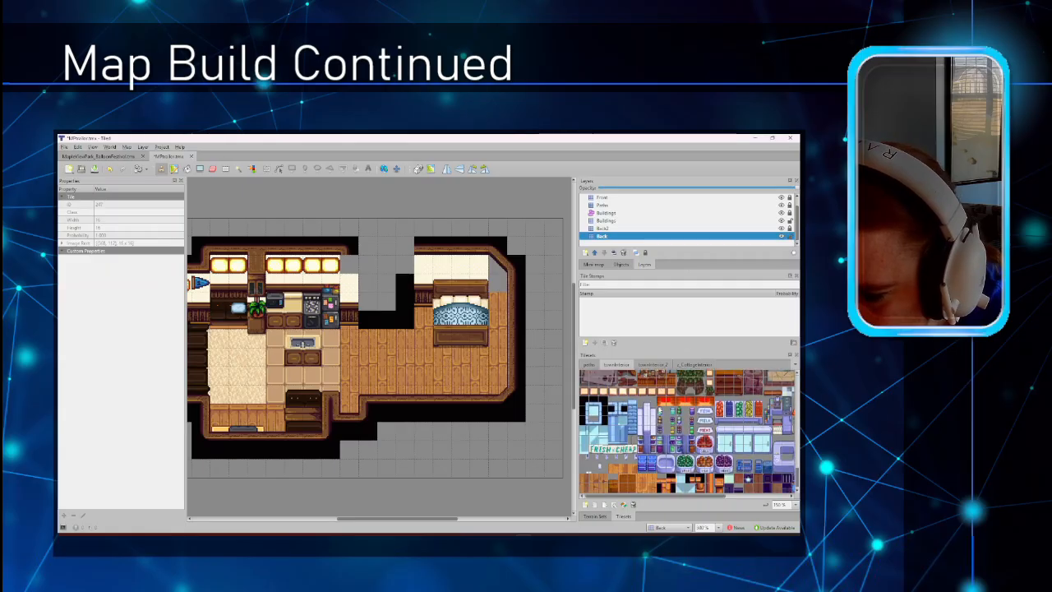
{"action": "scroll", "coordinate": [679, 465], "scroll_direction": "up", "scroll_amount": 2}
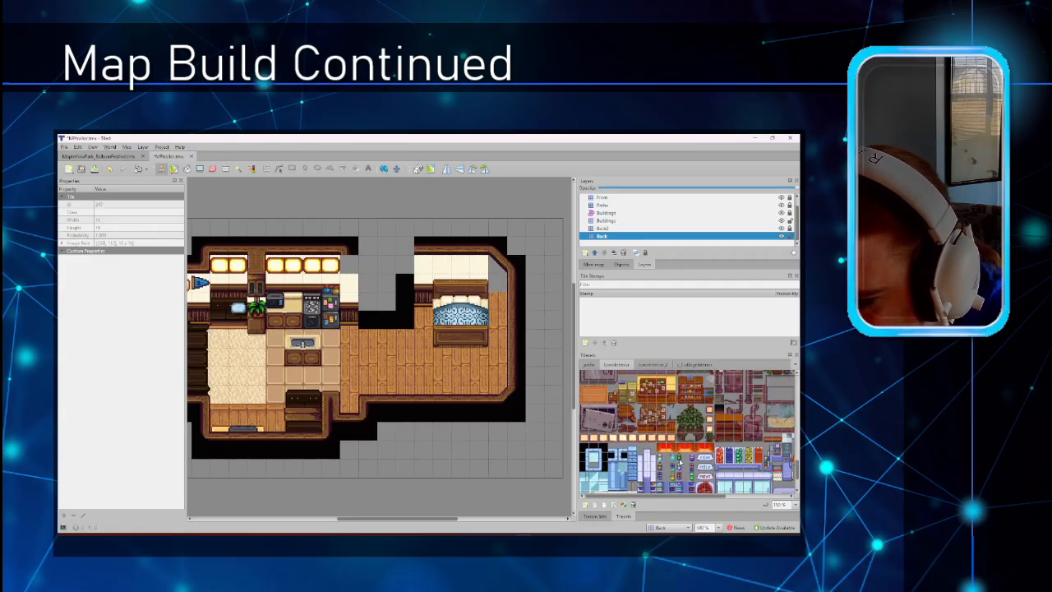
{"action": "left_click_drag", "start_coordinate": [682, 496], "coordinate": [752, 497]}
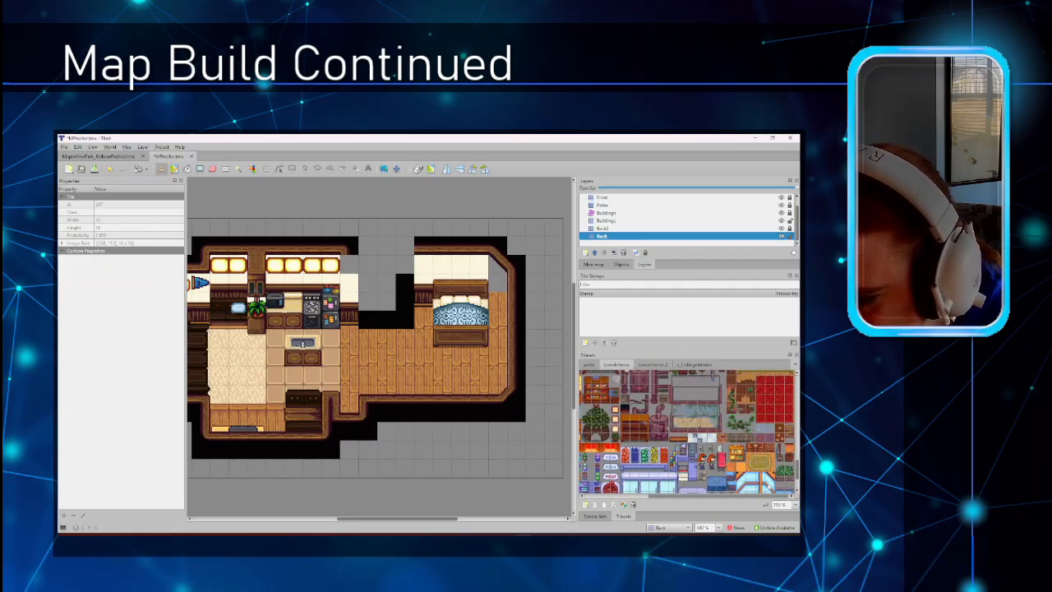
{"action": "scroll", "coordinate": [738, 457], "scroll_direction": "up", "scroll_amount": 2}
{"action": "scroll", "coordinate": [737, 457], "scroll_direction": "up", "scroll_amount": 2}
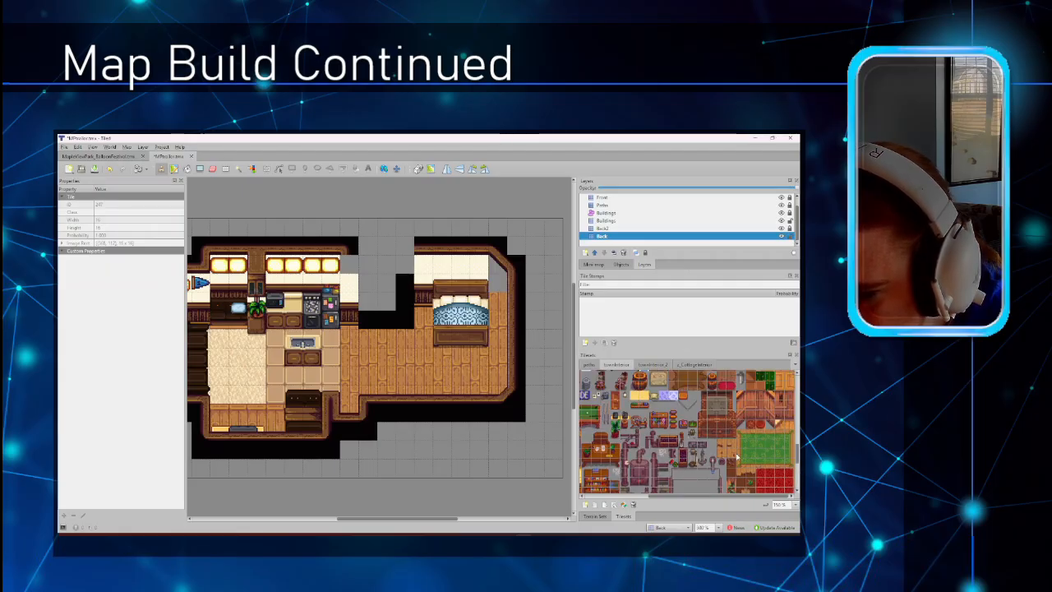
{"action": "scroll", "coordinate": [737, 456], "scroll_direction": "up", "scroll_amount": 5}
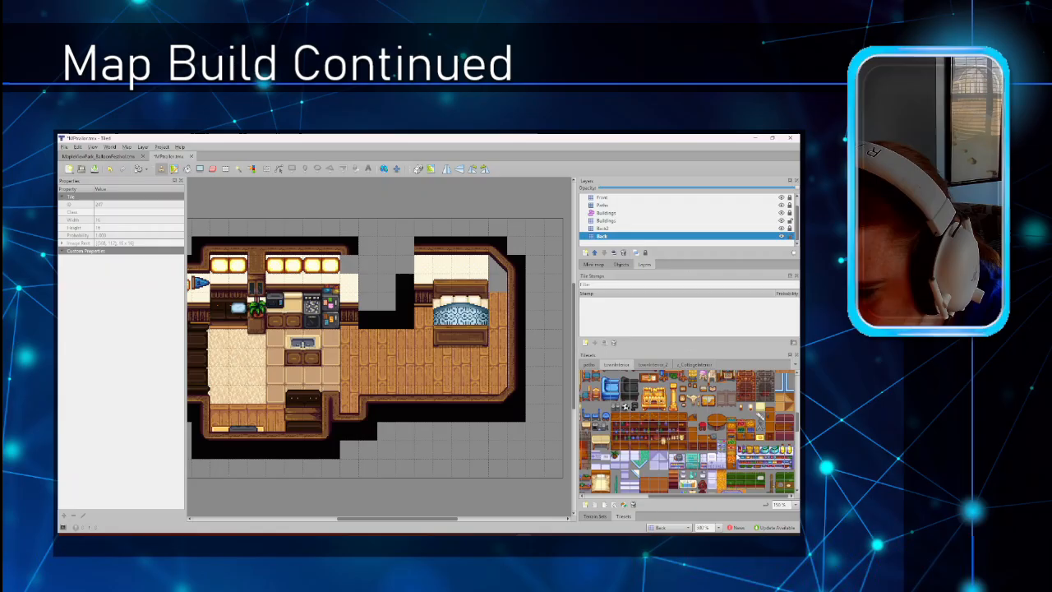
{"action": "scroll", "coordinate": [737, 457], "scroll_direction": "up", "scroll_amount": 2}
{"action": "scroll", "coordinate": [737, 457], "scroll_direction": "up", "scroll_amount": 1}
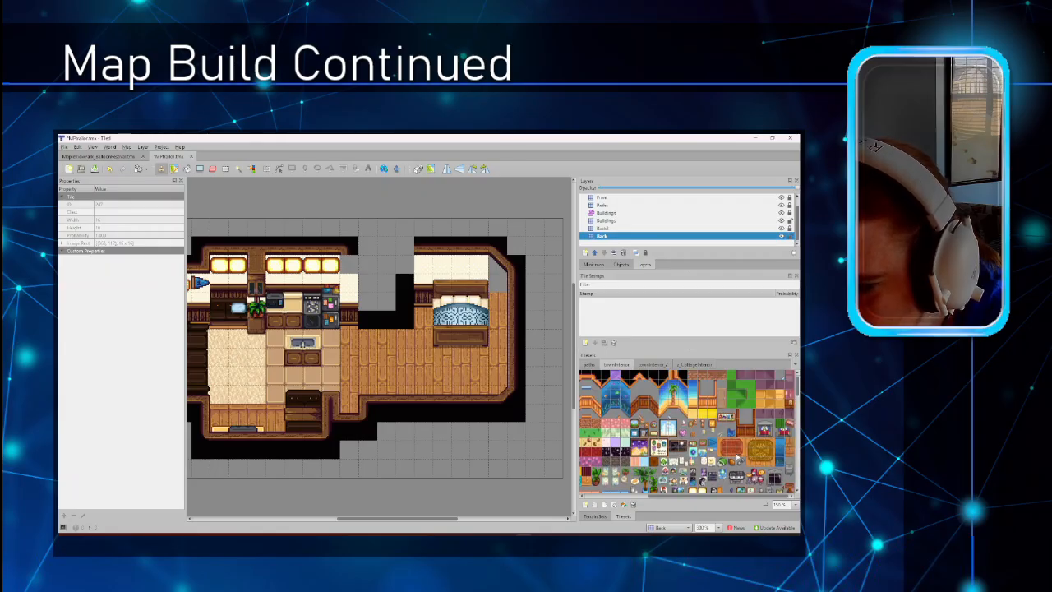
{"action": "left_click_drag", "start_coordinate": [727, 497], "coordinate": [630, 500]}
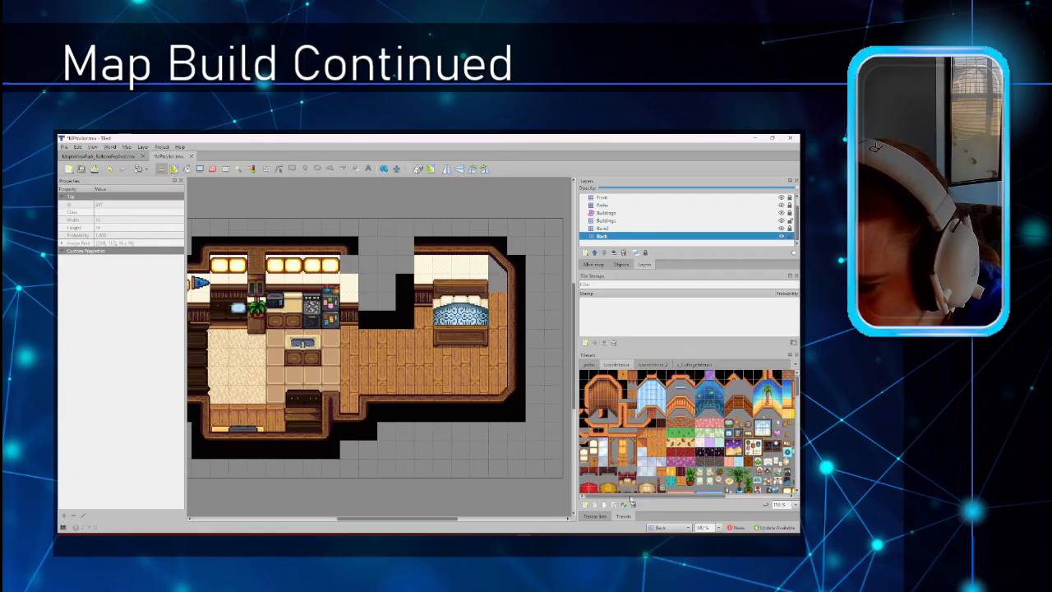
Place the diagonal wood wainscot from the second town interior tileset in the bedroom's upper-right corner, using Back2 and Buildings.
{"action": "left_click", "coordinate": [644, 365]}
{"action": "scroll", "coordinate": [643, 422], "scroll_direction": "up", "scroll_amount": 6}
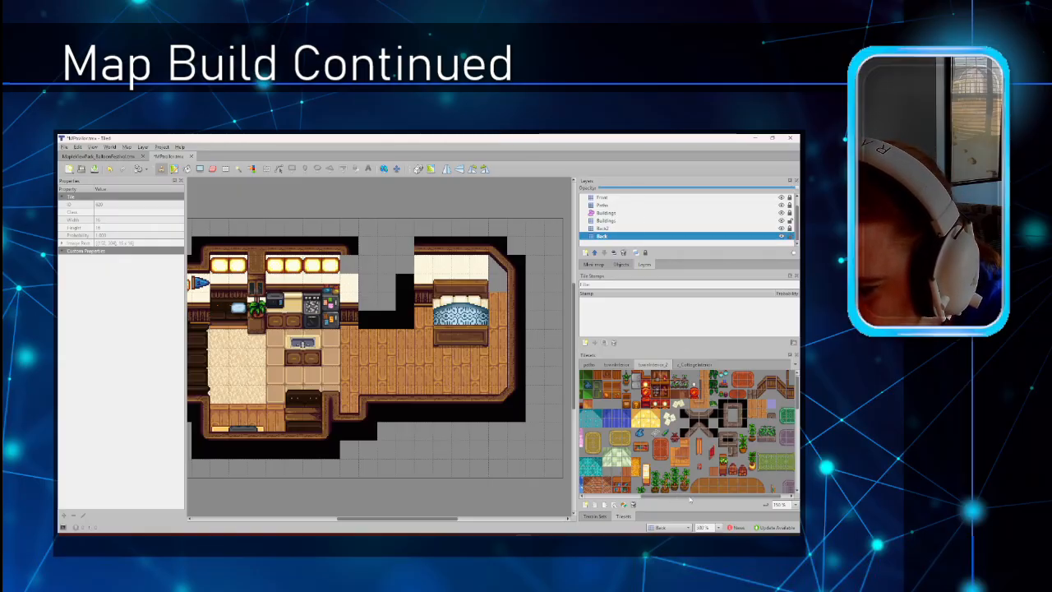
{"action": "left_click_drag", "start_coordinate": [690, 499], "coordinate": [727, 497]}
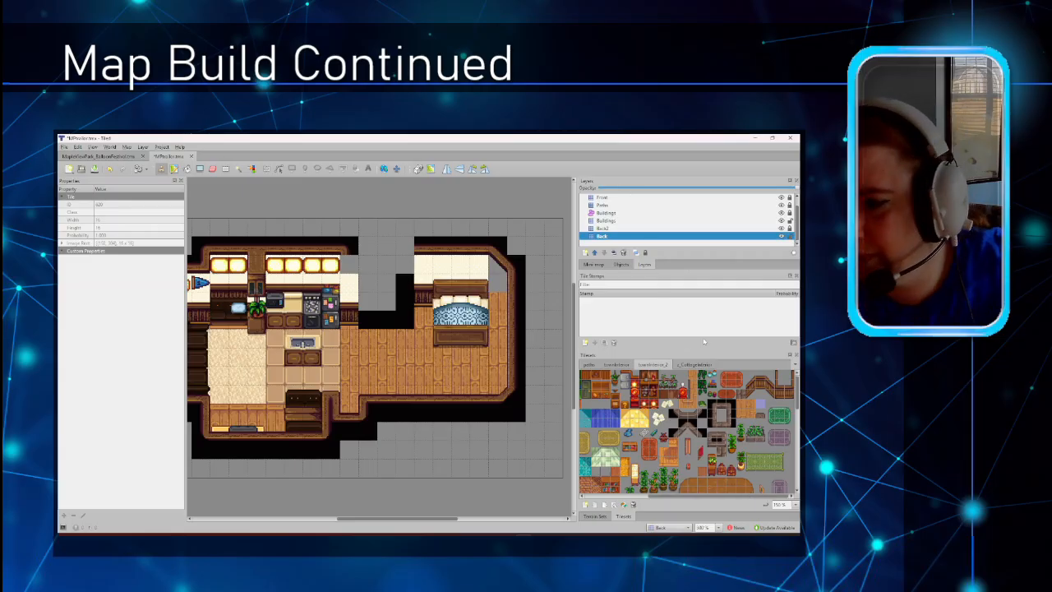
{"action": "left_click", "coordinate": [768, 388]}
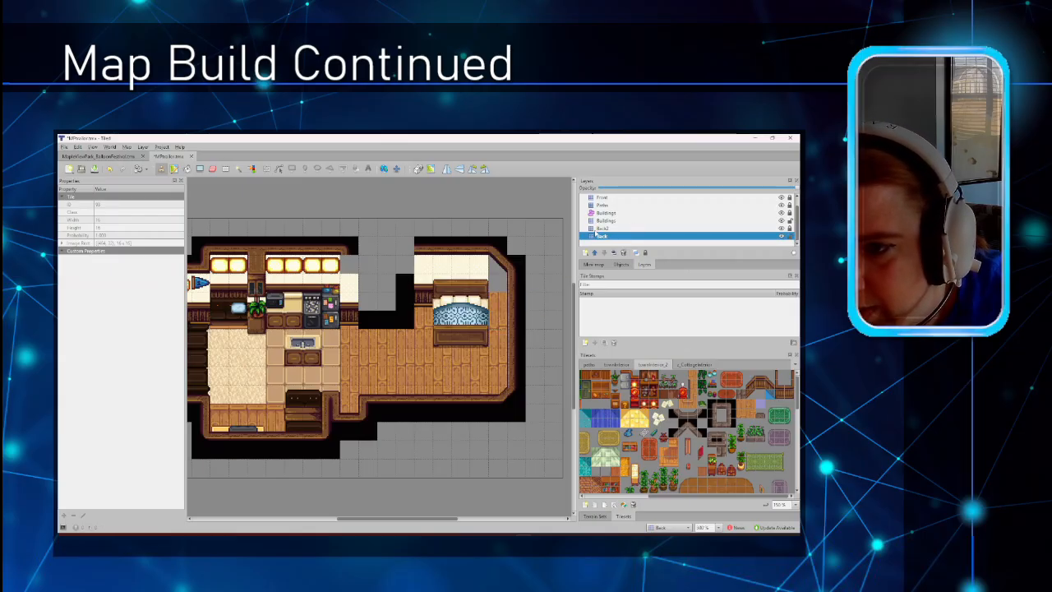
{"action": "left_click", "coordinate": [601, 228]}
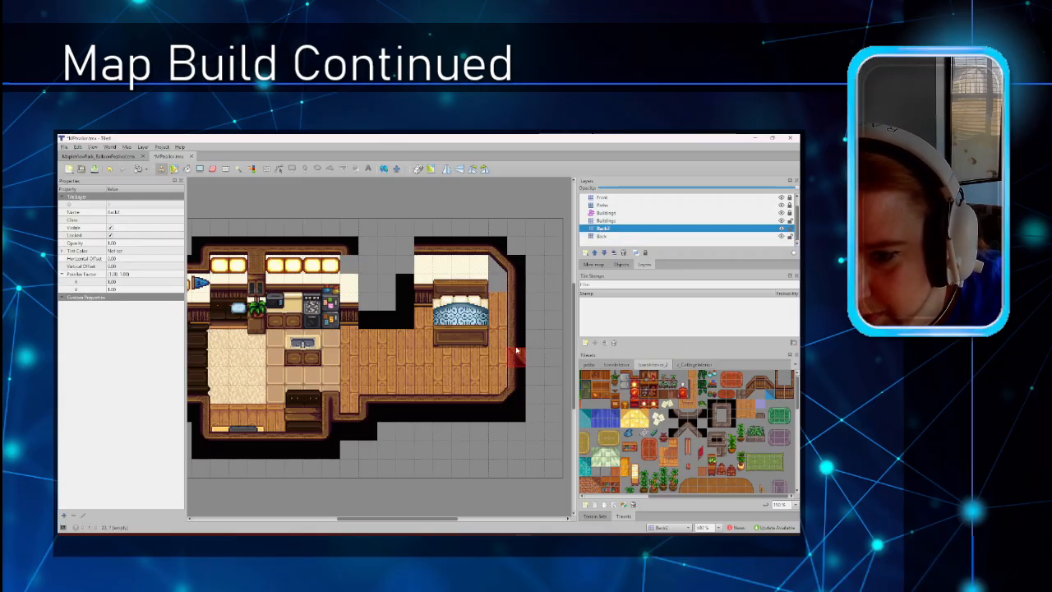
{"action": "left_click", "coordinate": [790, 228]}
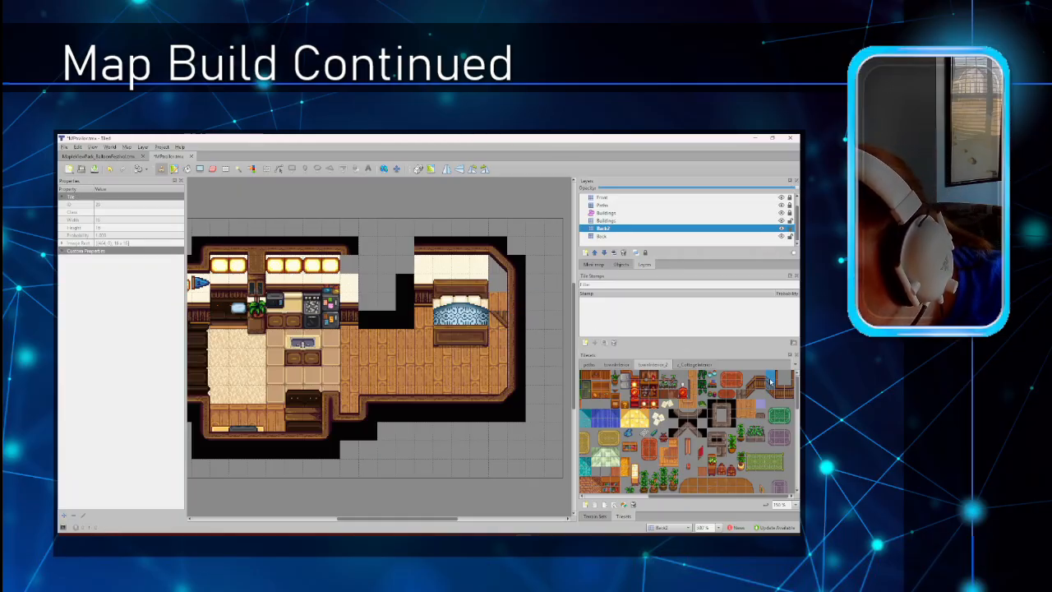
{"action": "left_click", "coordinate": [625, 220]}
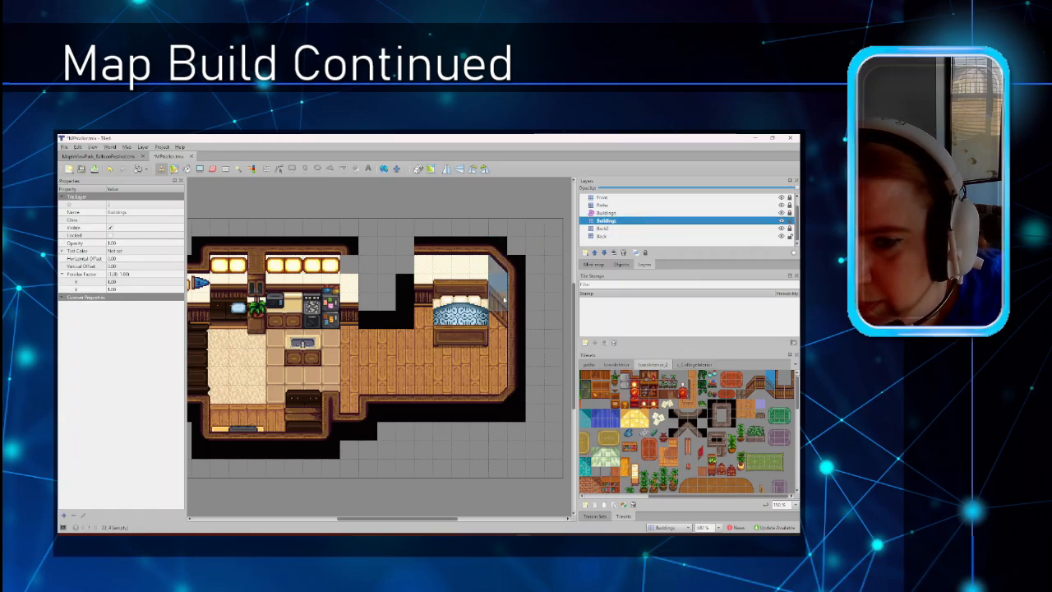
Fill the gap behind the bedroom's upper-right diagonal corner with plain cream wall tiles from the cottage interior tileset on Back.
{"action": "left_click", "coordinate": [619, 236]}
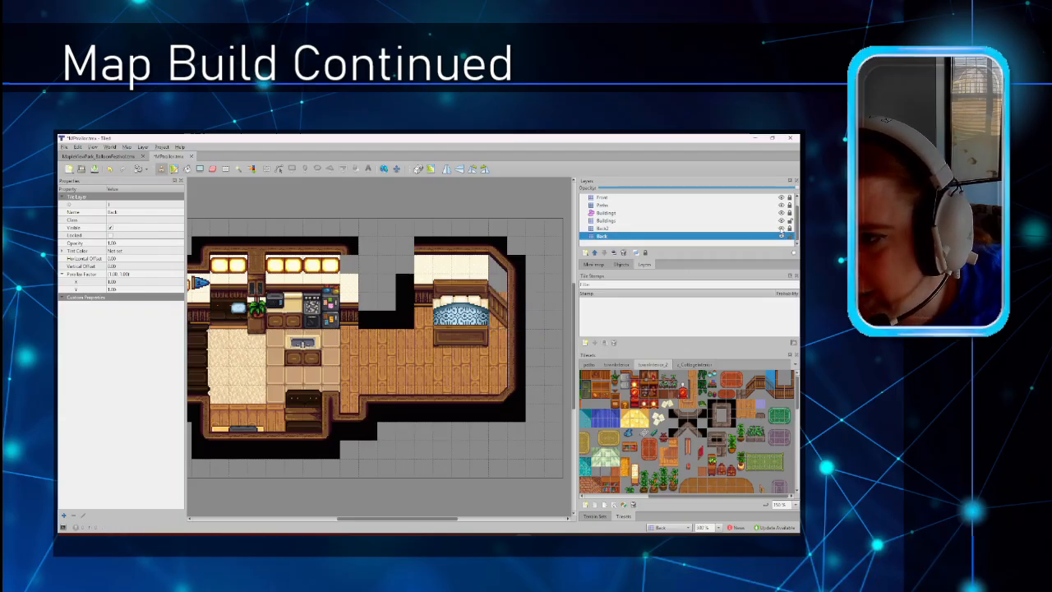
{"action": "left_click", "coordinate": [694, 364]}
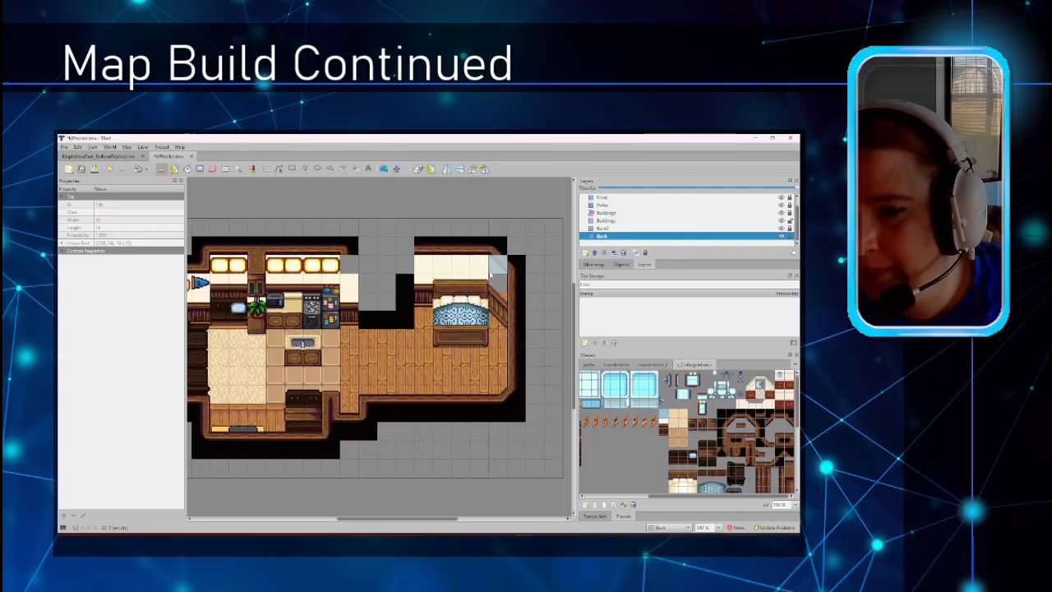
{"action": "left_click_drag", "start_coordinate": [490, 272], "coordinate": [501, 302]}
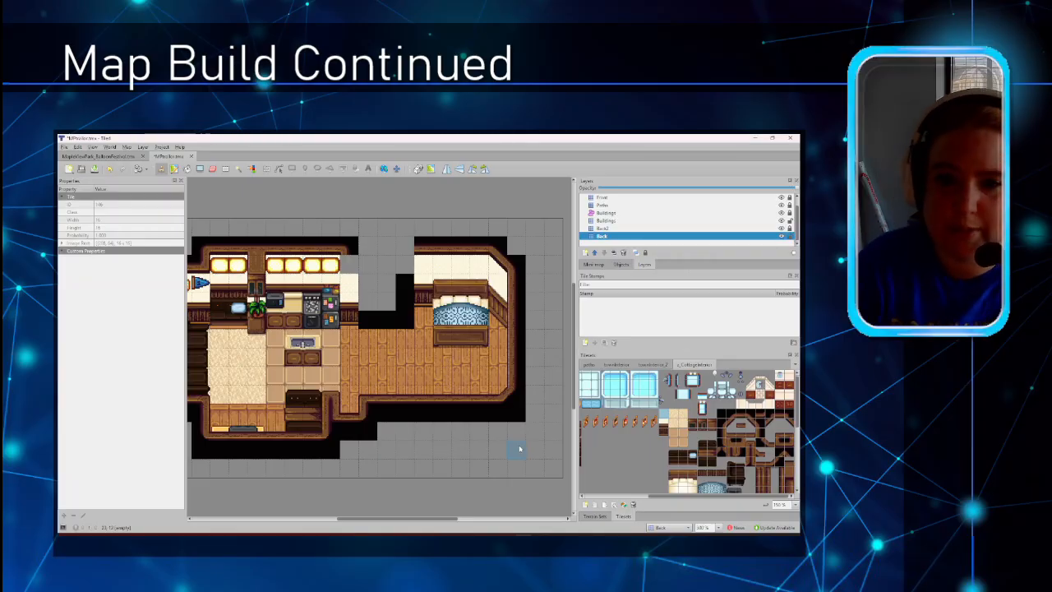
Place three small-paned window pieces from the town interior tileset side by side above the bed's headboard on the Buildings tile layer.
{"action": "left_click", "coordinate": [589, 365]}
{"action": "left_click", "coordinate": [616, 364]}
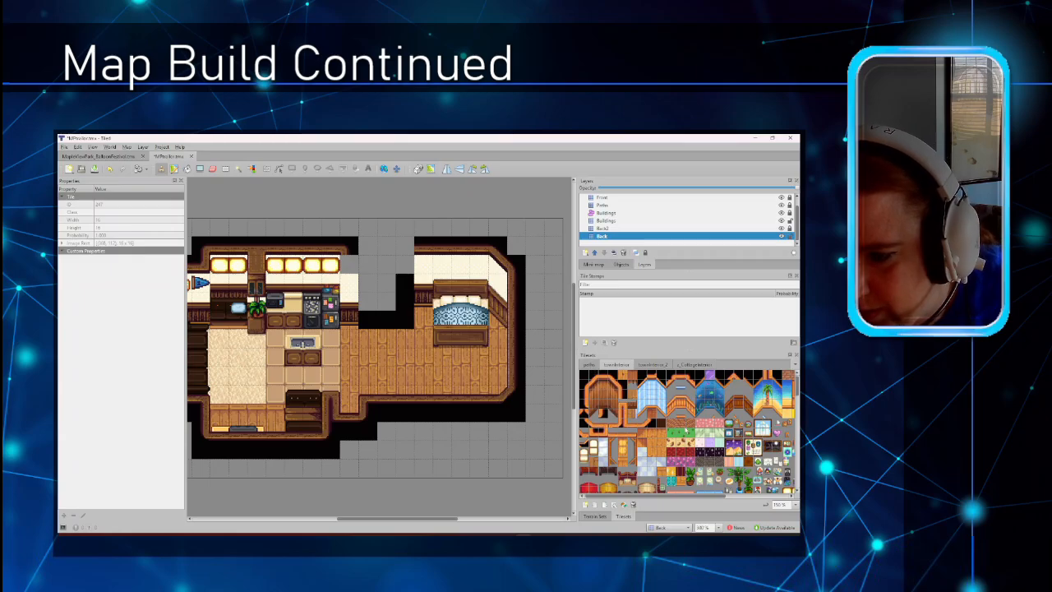
{"action": "left_click_drag", "start_coordinate": [671, 498], "coordinate": [712, 498]}
{"action": "scroll", "coordinate": [766, 484], "scroll_direction": "down", "scroll_amount": 5}
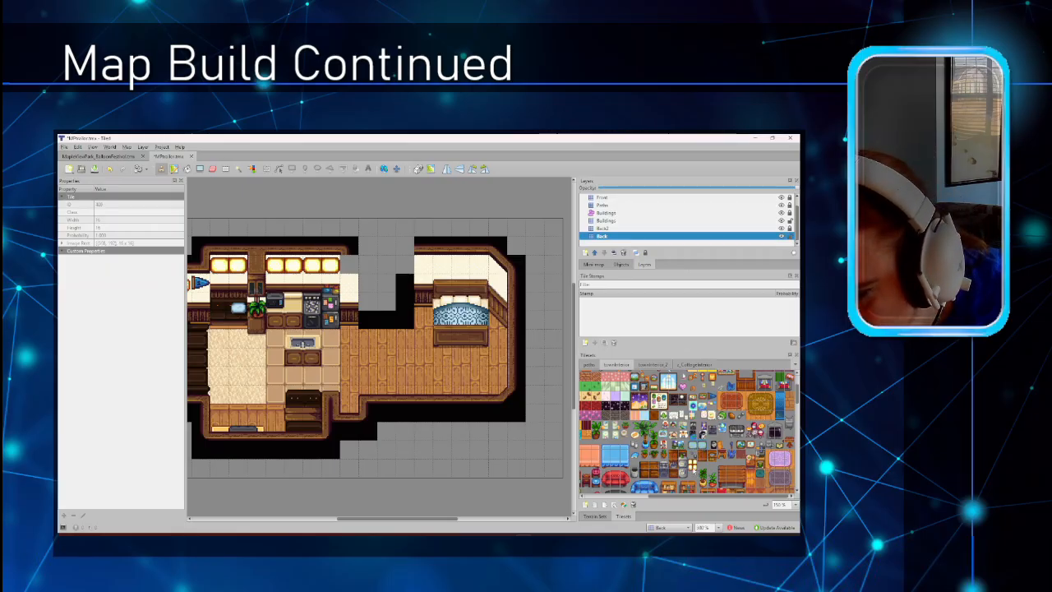
{"action": "left_click_drag", "start_coordinate": [692, 465], "coordinate": [693, 473]}
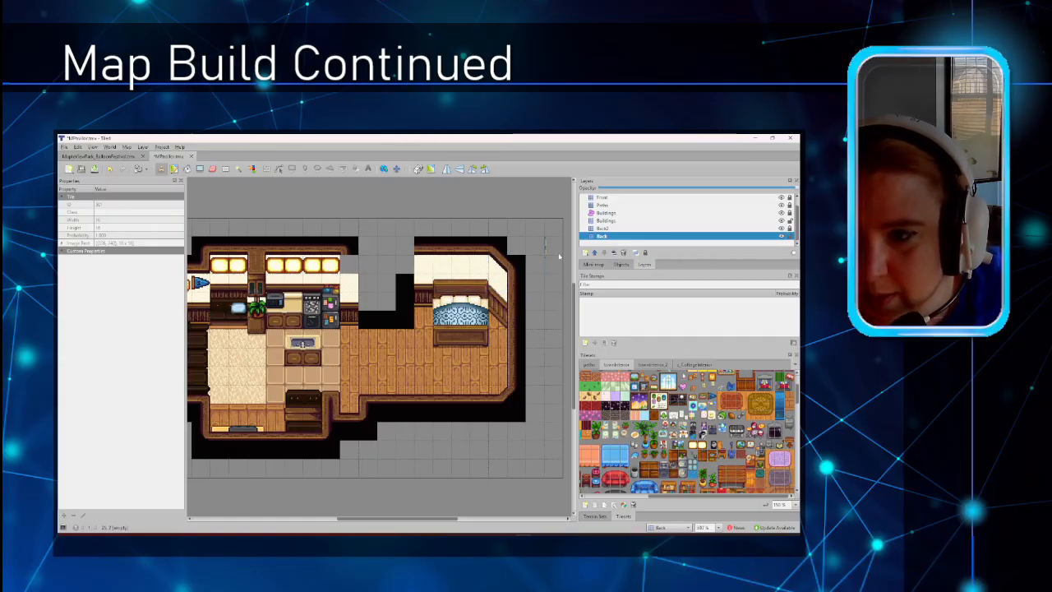
{"action": "left_click", "coordinate": [611, 229]}
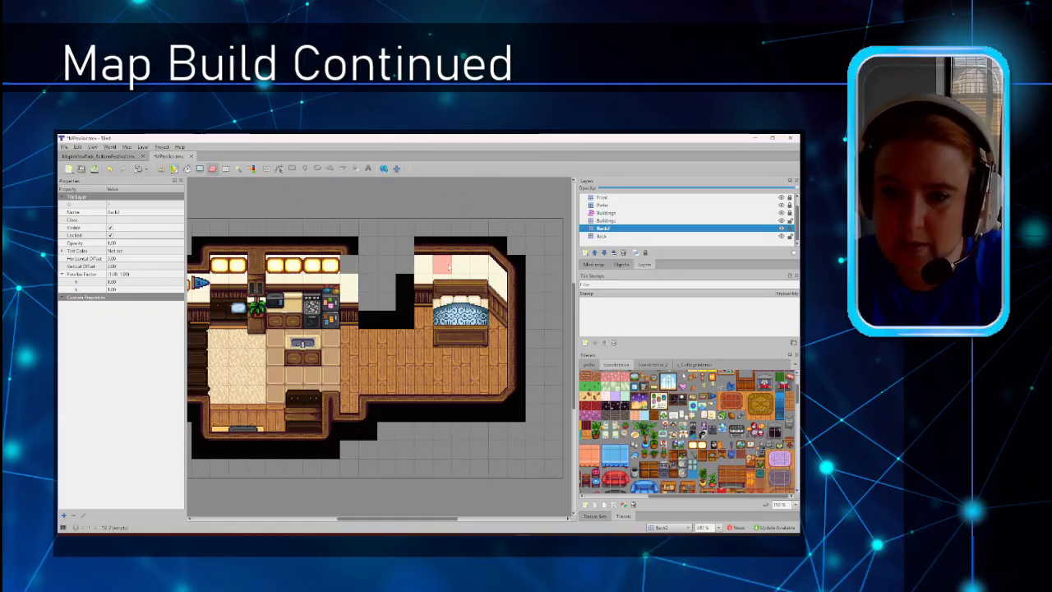
{"action": "left_click", "coordinate": [618, 222]}
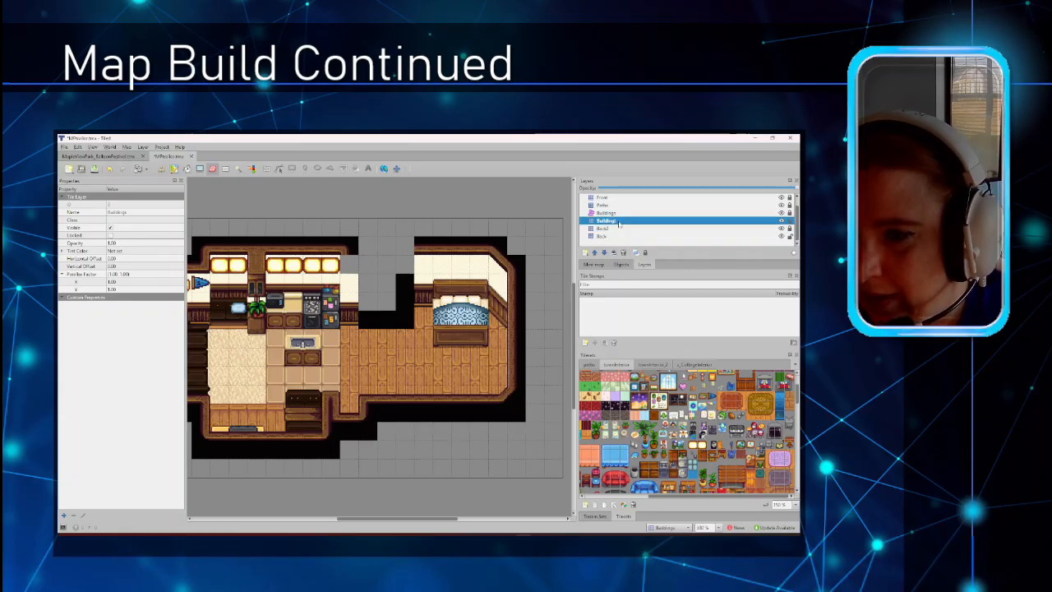
{"action": "left_click", "coordinate": [696, 475]}
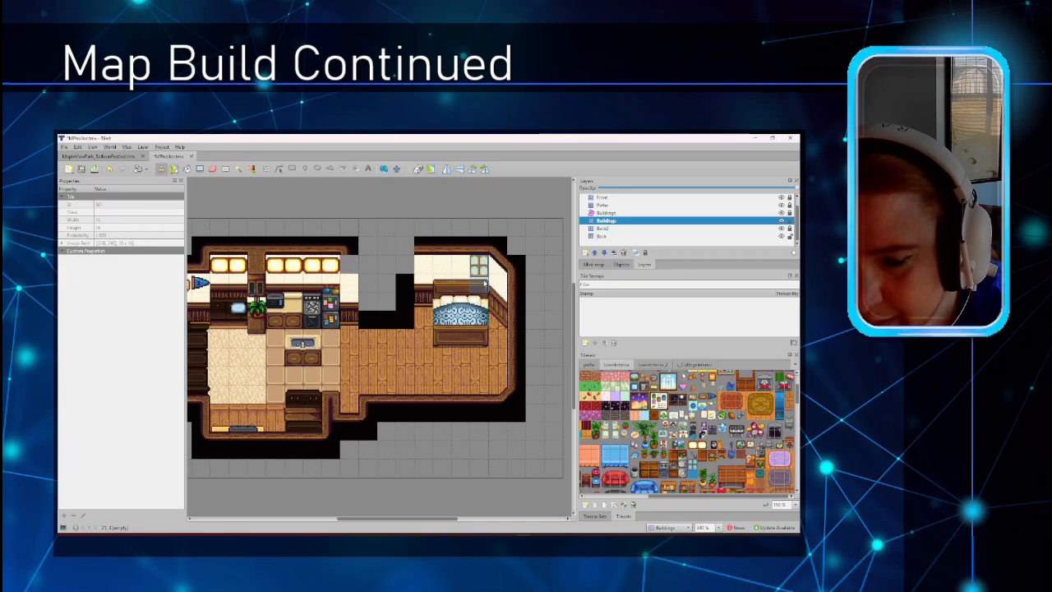
{"action": "left_click", "coordinate": [446, 281]}
{"action": "left_click", "coordinate": [459, 280]}
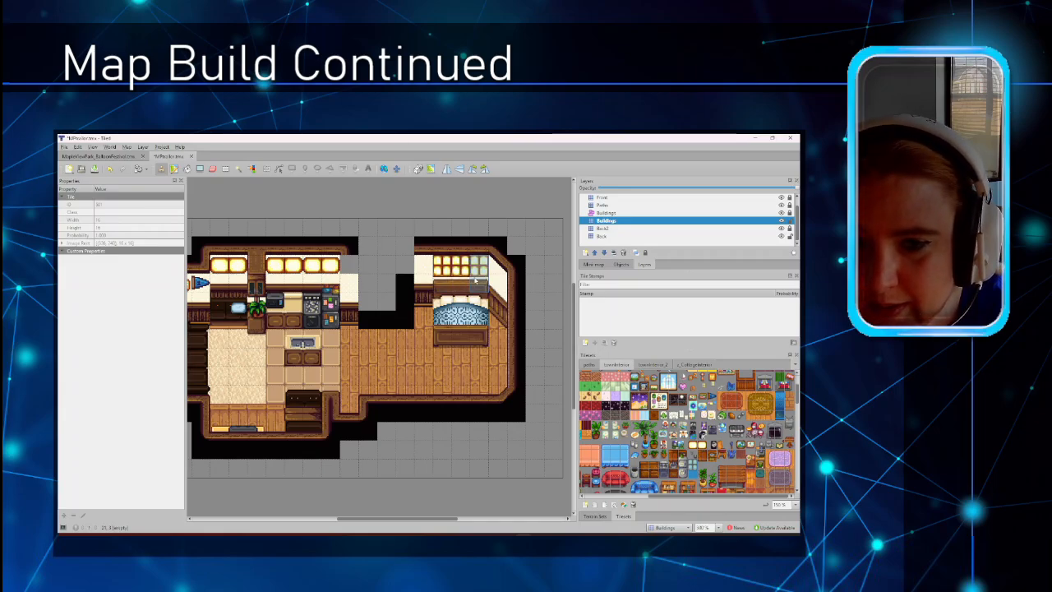
{"action": "left_click", "coordinate": [475, 281]}
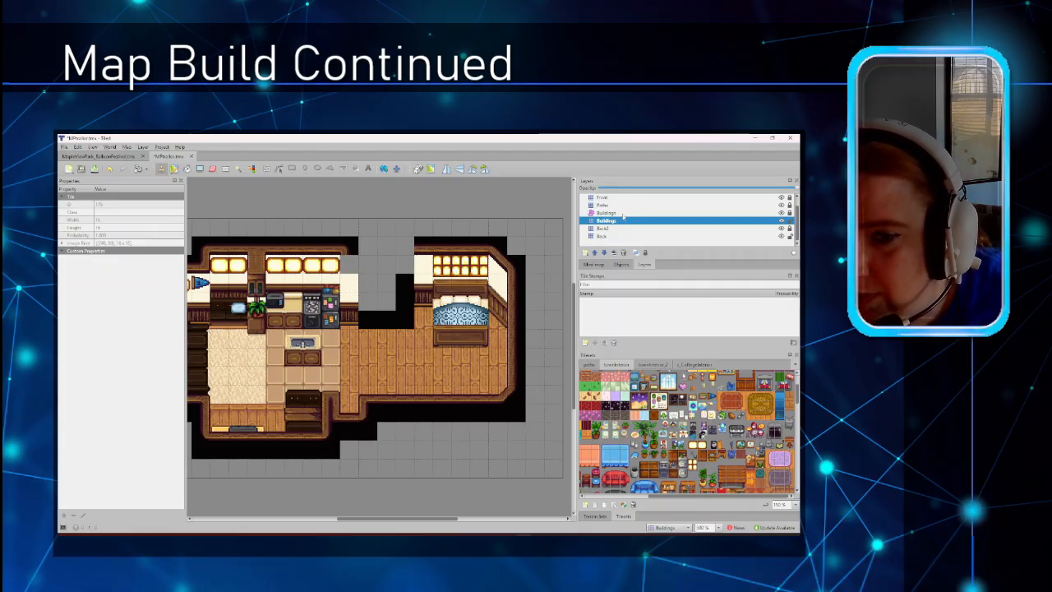
Unlock the Front layer and place the small green landscape picture on the bedroom wall beside the small-paned windows.
{"action": "scroll", "coordinate": [623, 216], "scroll_direction": "up", "scroll_amount": 1}
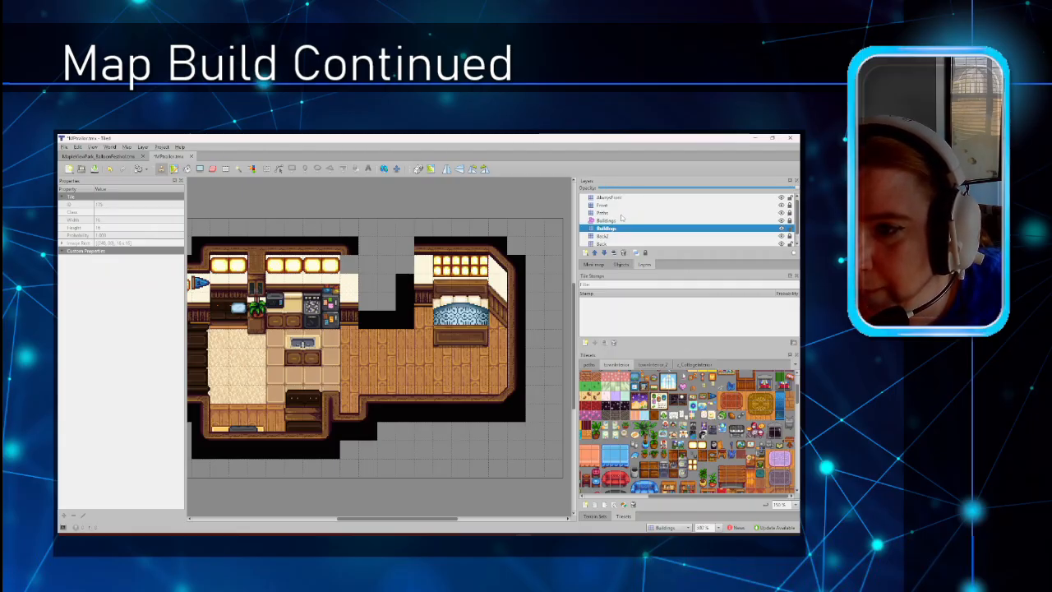
{"action": "left_click", "coordinate": [608, 206]}
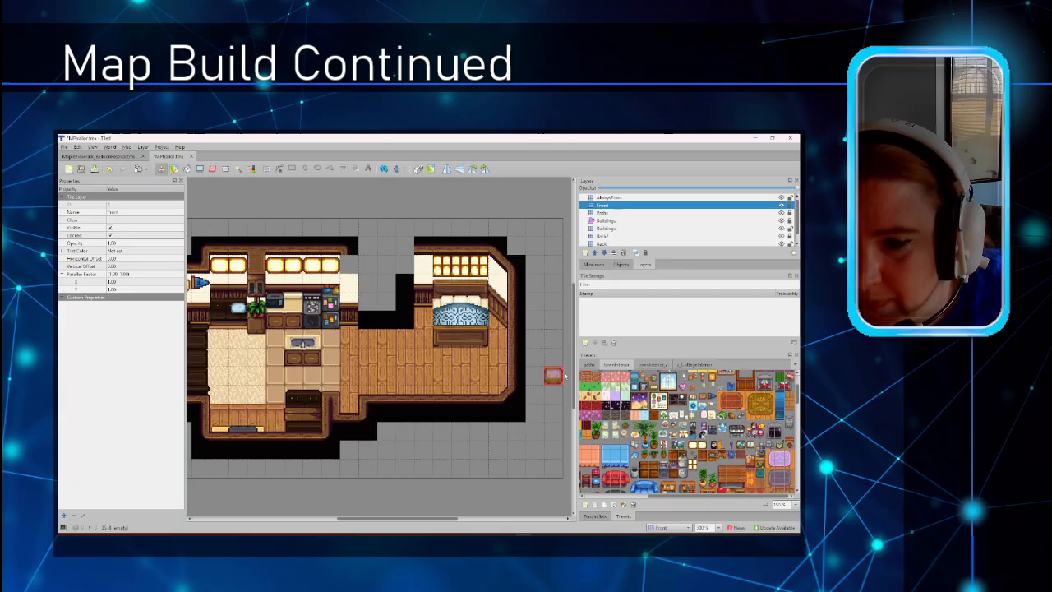
{"action": "left_click", "coordinate": [789, 206]}
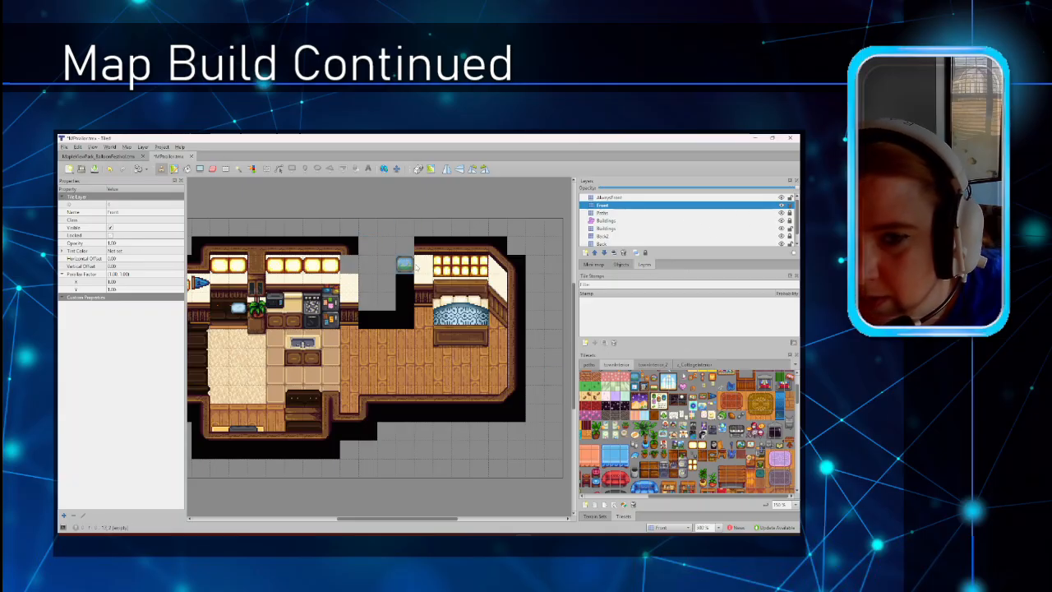
{"action": "left_click", "coordinate": [425, 265]}
Place the slanted framed picture from the second town interior tileset on the bedroom's diagonal corner wall, on the Front layer.
{"action": "scroll", "coordinate": [645, 417], "scroll_direction": "up", "scroll_amount": 2}
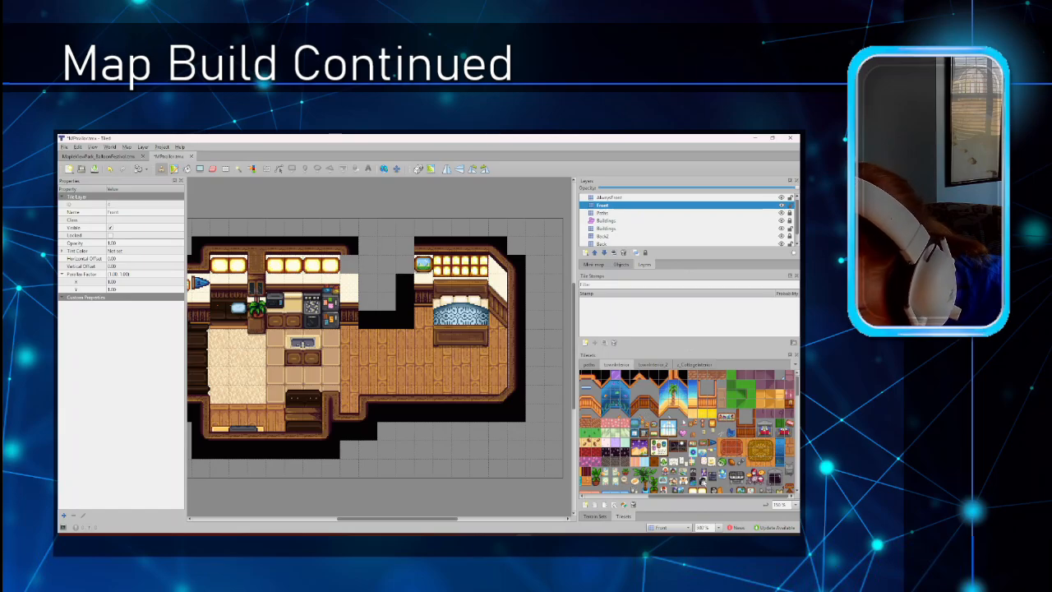
{"action": "scroll", "coordinate": [725, 452], "scroll_direction": "down", "scroll_amount": 5}
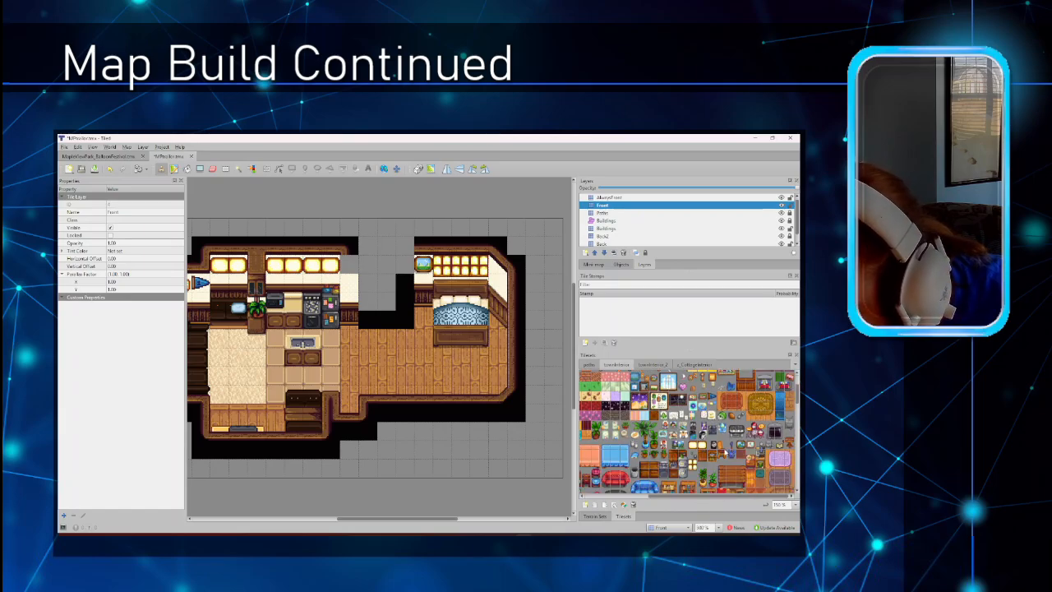
{"action": "scroll", "coordinate": [725, 451], "scroll_direction": "down", "scroll_amount": 2}
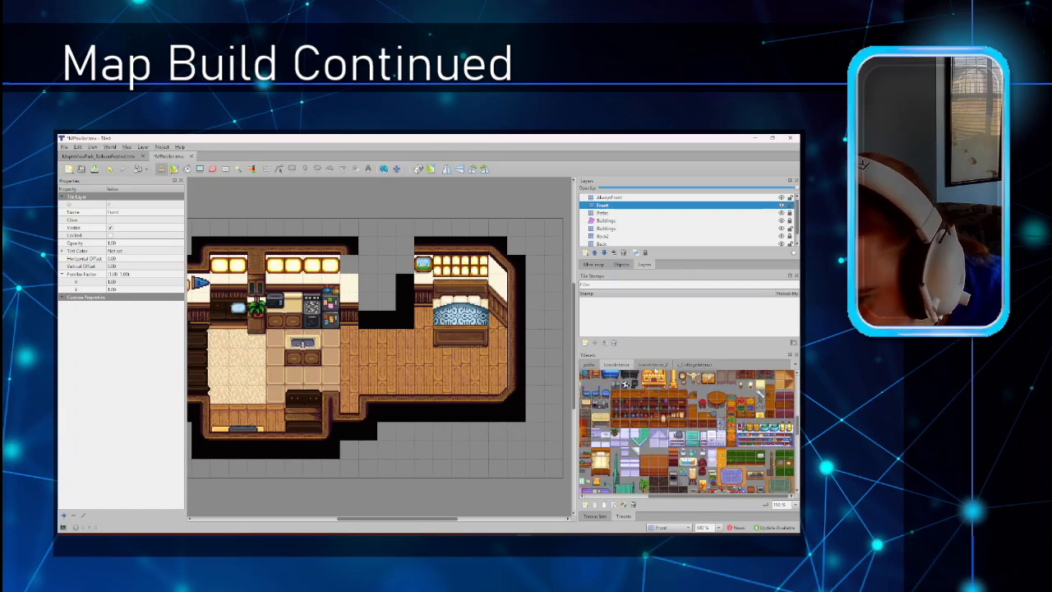
{"action": "left_click", "coordinate": [654, 364]}
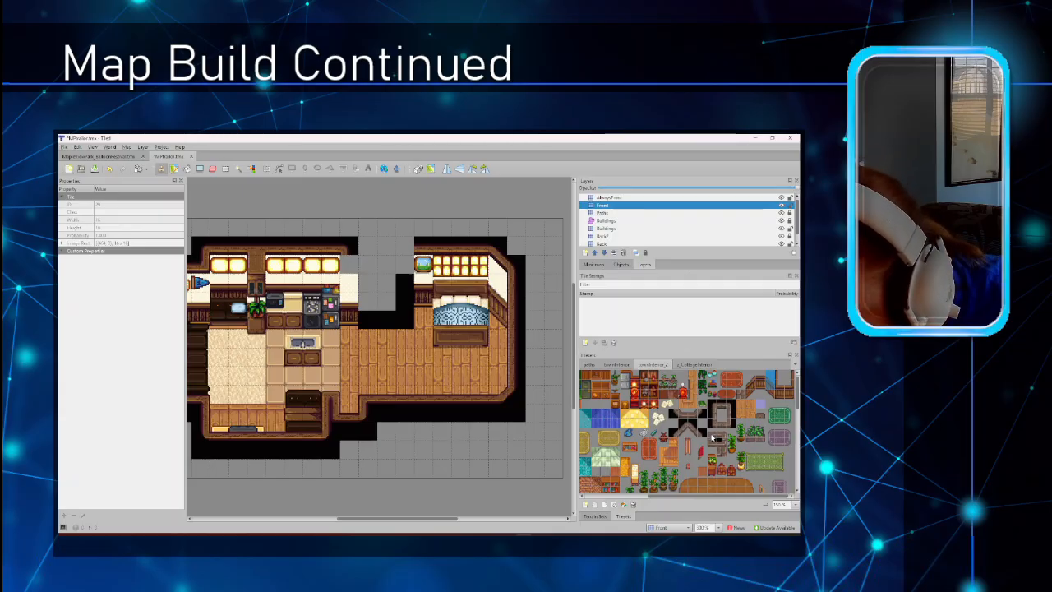
{"action": "scroll", "coordinate": [711, 436], "scroll_direction": "down", "scroll_amount": 5}
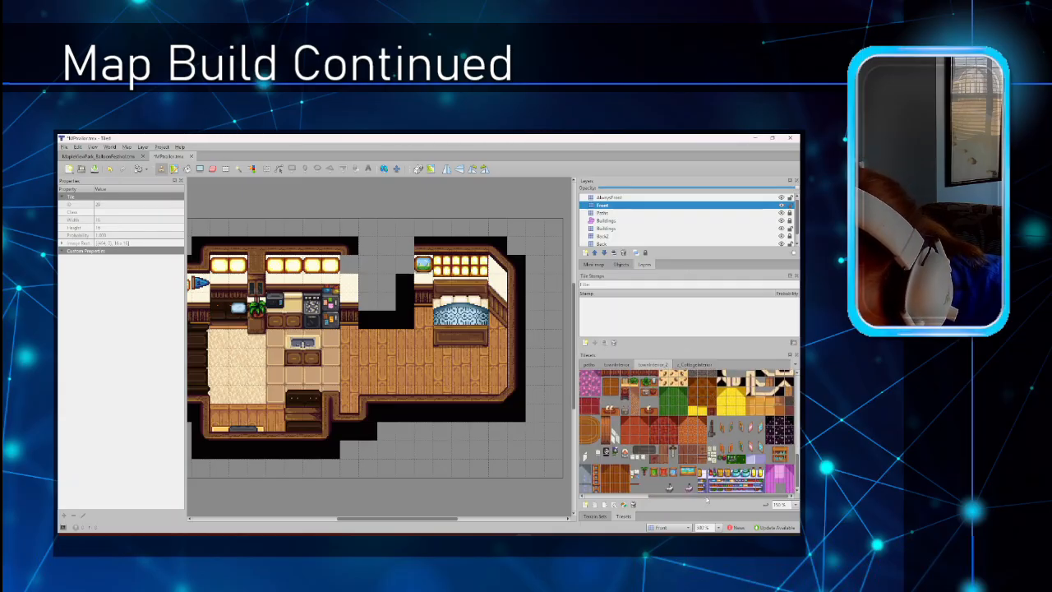
{"action": "left_click", "coordinate": [761, 446]}
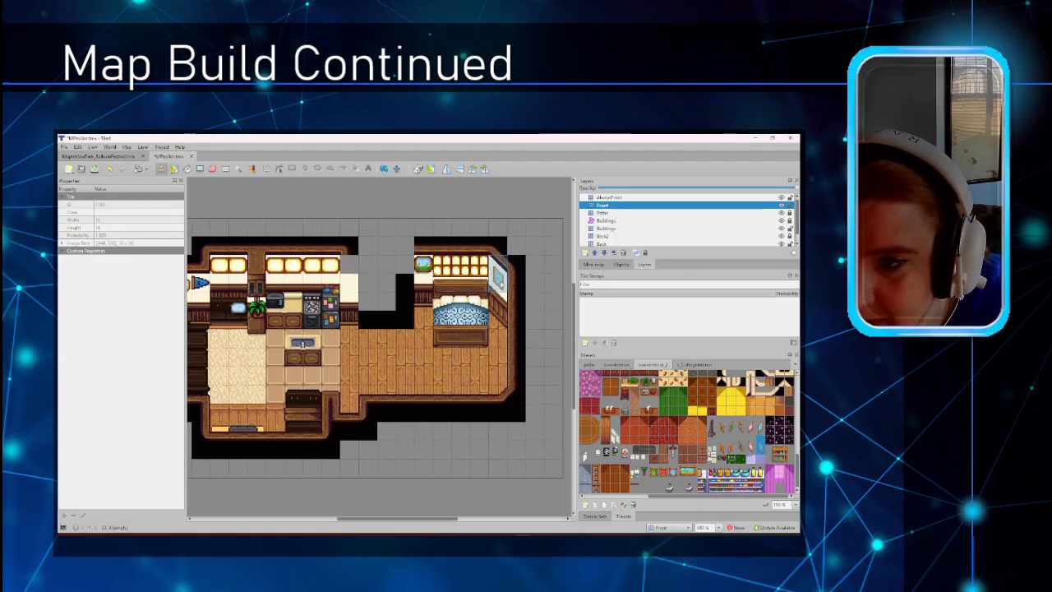
{"action": "left_click", "coordinate": [501, 283]}
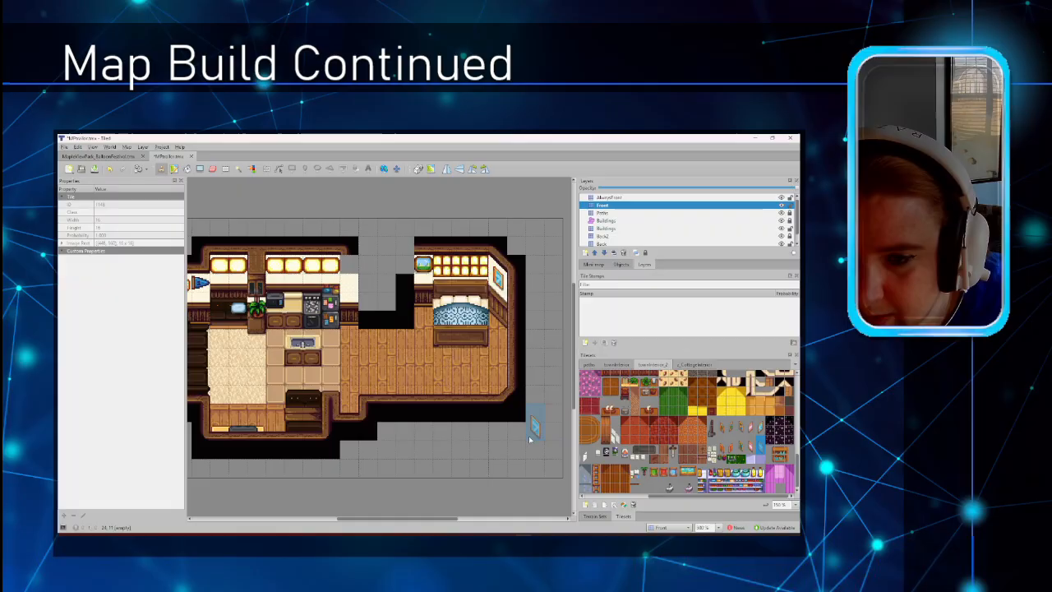
{"action": "left_click_drag", "start_coordinate": [760, 442], "coordinate": [760, 452]}
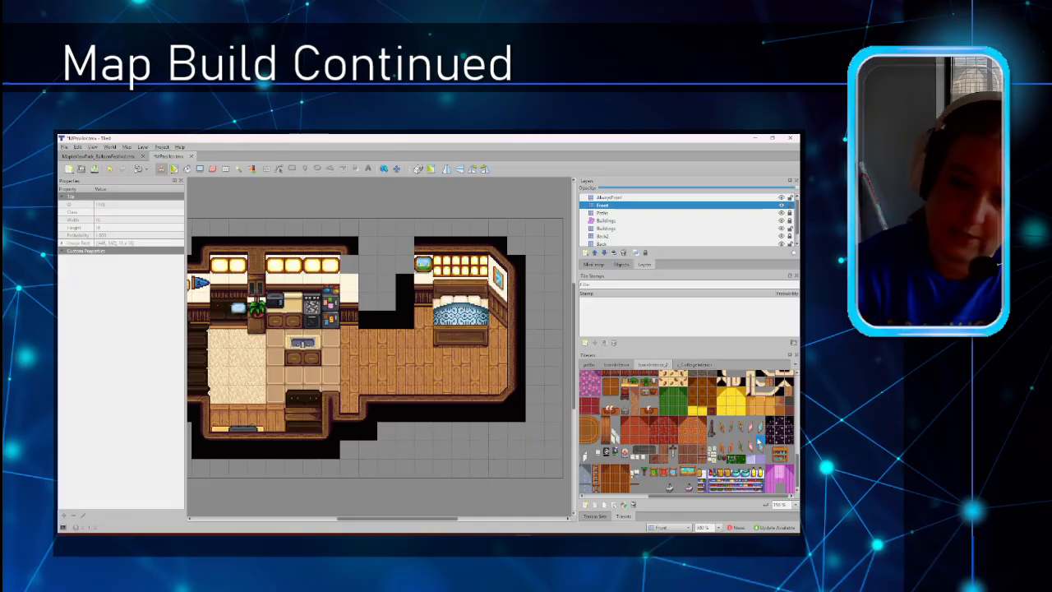
Fill the gap between kitchen and bedroom with small cream wall tiles from the cottage interior tileset on the Buildings tile layer.
{"action": "scroll", "coordinate": [450, 455], "scroll_direction": "up", "scroll_amount": 3}
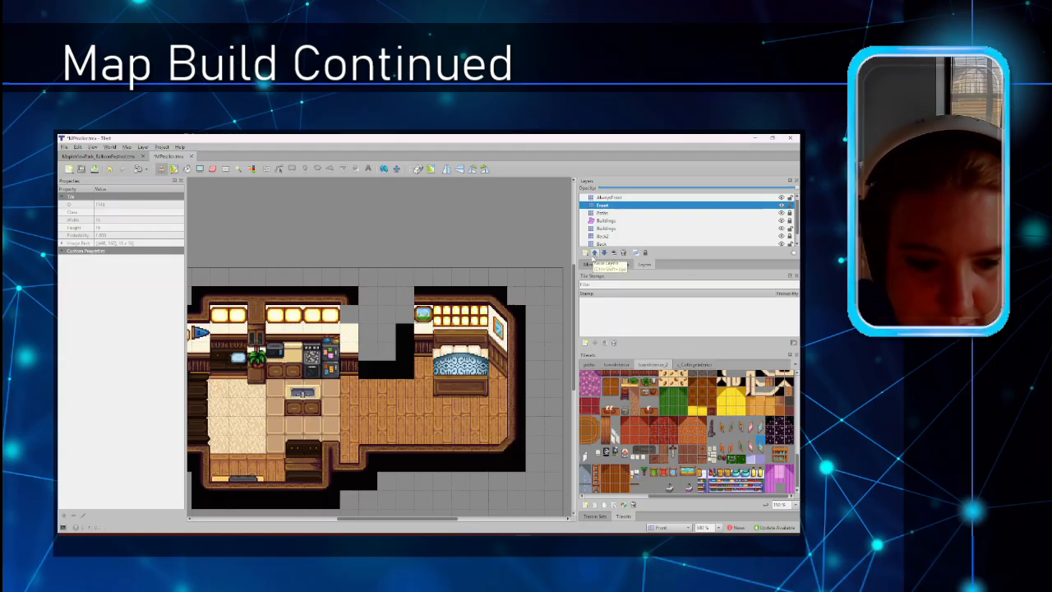
{"action": "left_click_drag", "start_coordinate": [430, 521], "coordinate": [418, 521]}
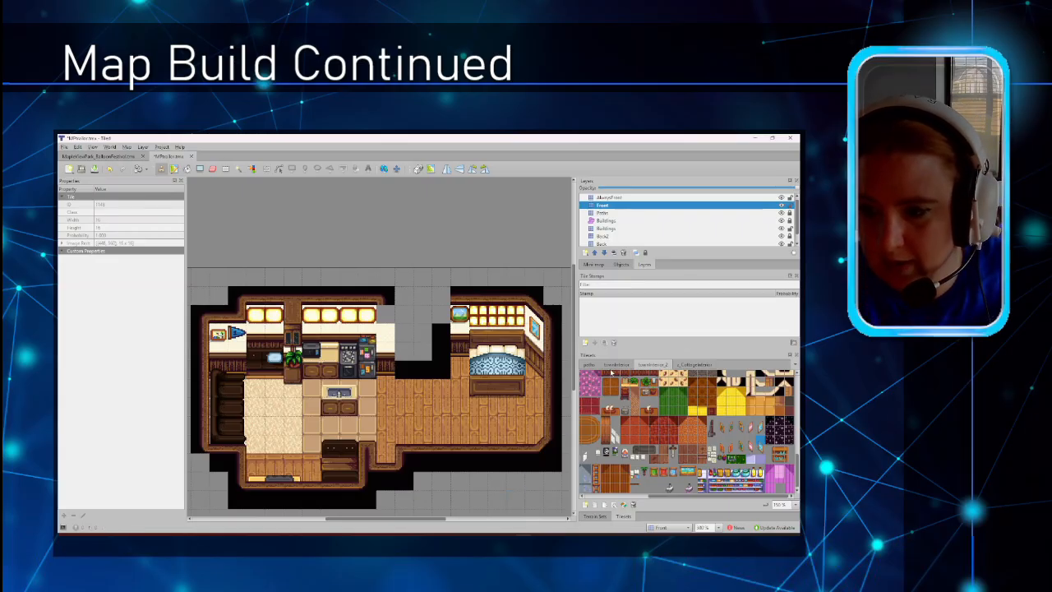
{"action": "left_click", "coordinate": [695, 364]}
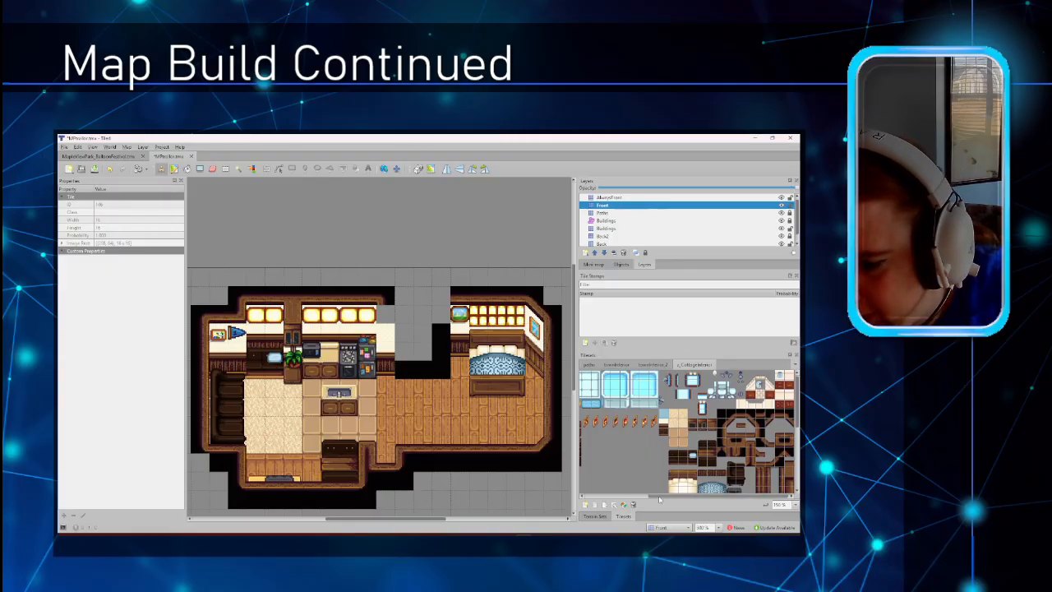
{"action": "left_click_drag", "start_coordinate": [661, 497], "coordinate": [613, 497]}
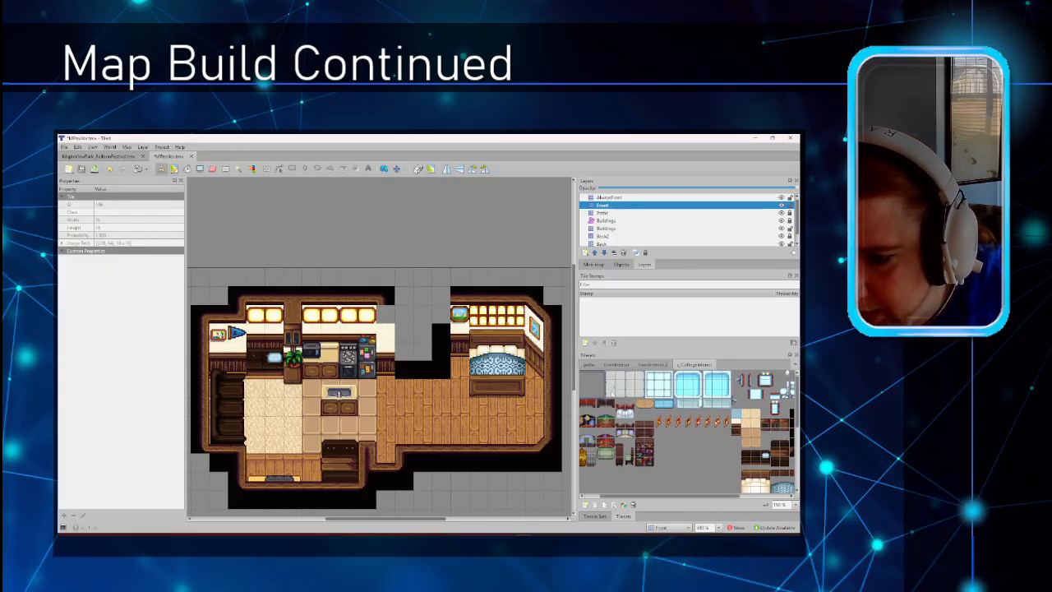
{"action": "left_click", "coordinate": [615, 383]}
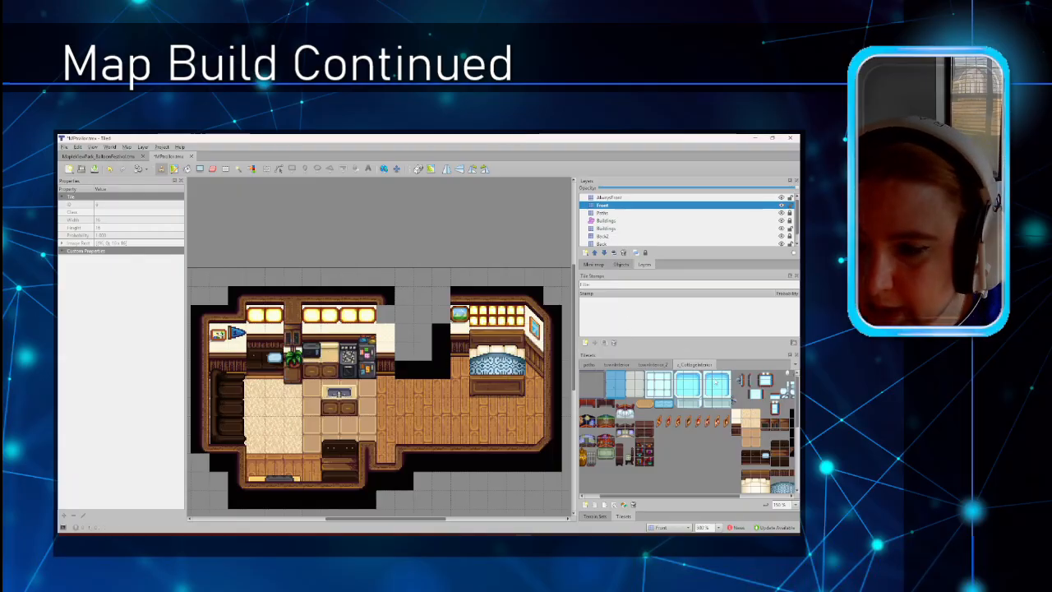
{"action": "left_click_drag", "start_coordinate": [726, 496], "coordinate": [771, 496]}
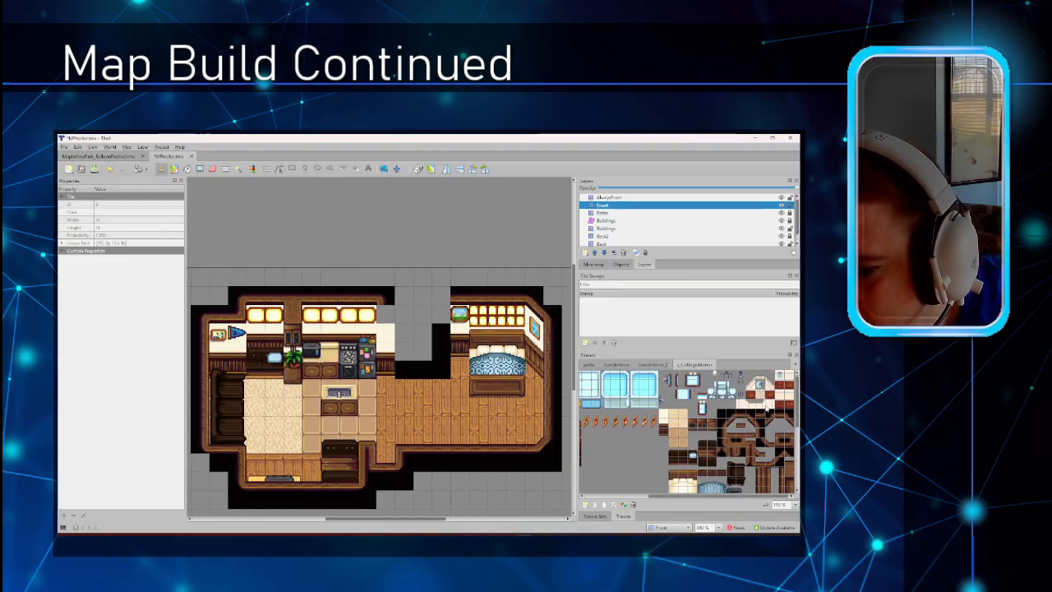
{"action": "left_click", "coordinate": [760, 395]}
{"action": "left_click", "coordinate": [608, 228]}
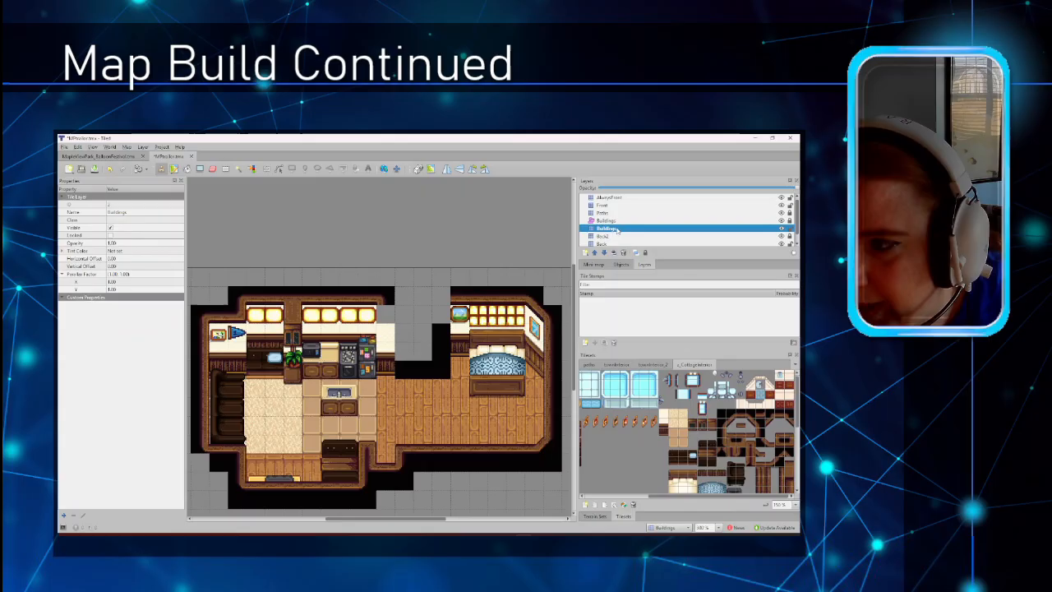
{"action": "mouse_move", "coordinate": [403, 332]}
{"action": "left_mouse_down"}
{"action": "mouse_move", "coordinate": [434, 334]}
{"action": "mouse_move", "coordinate": [441, 351]}
{"action": "mouse_move", "coordinate": [423, 352]}
{"action": "mouse_move", "coordinate": [442, 371]}
{"action": "mouse_move", "coordinate": [408, 374]}
{"action": "left_mouse_up"}
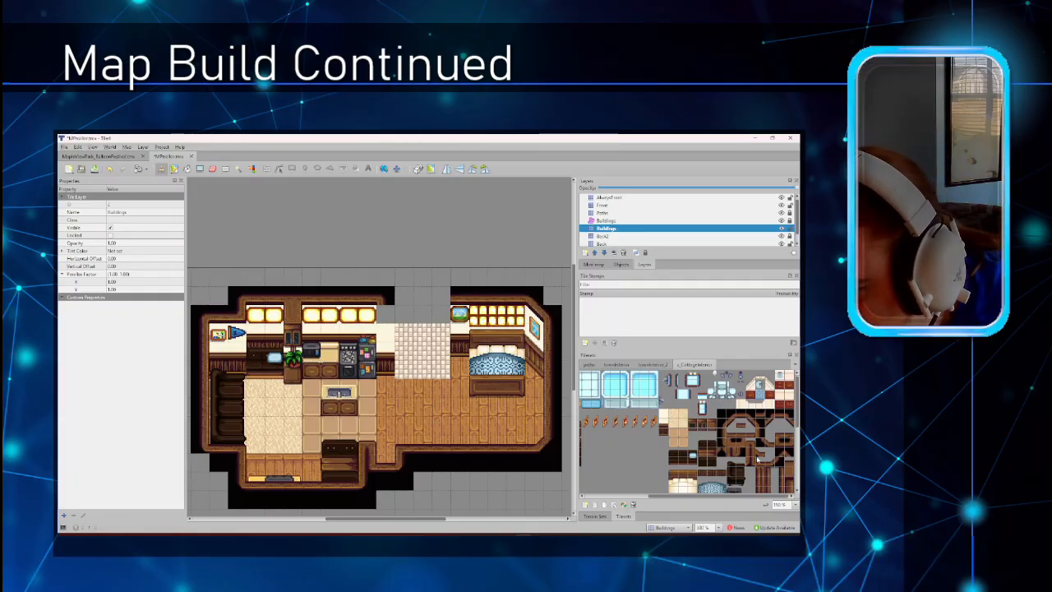
Build vertical wood partition walls on both sides of the tiled alcove, each with a rounded end extending onto the floor, on Buildings.
{"action": "left_click", "coordinate": [752, 453]}
{"action": "left_click_drag", "start_coordinate": [442, 316], "coordinate": [444, 368]}
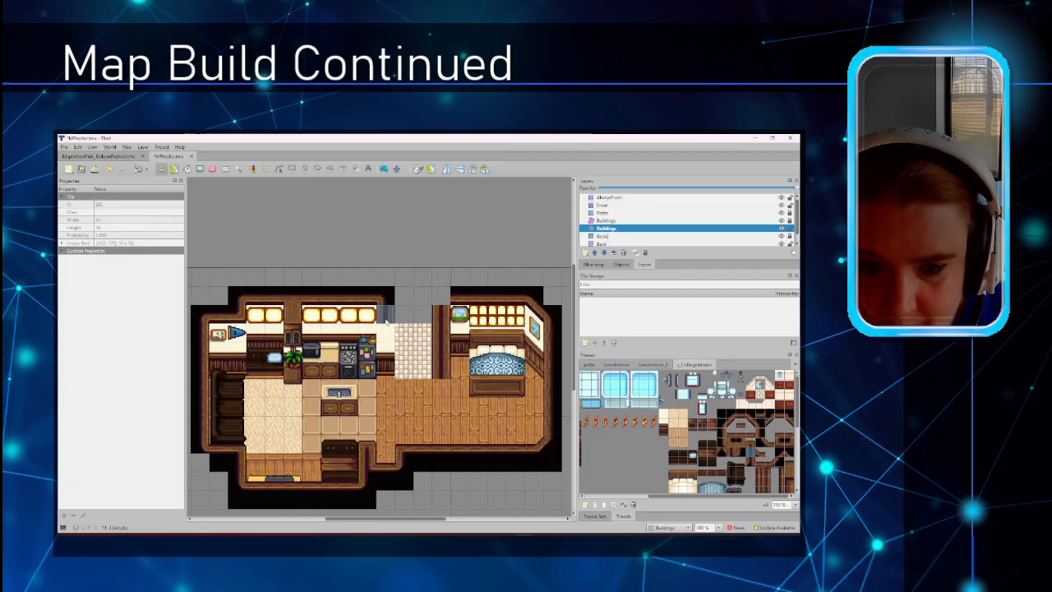
{"action": "left_click_drag", "start_coordinate": [385, 315], "coordinate": [385, 366]}
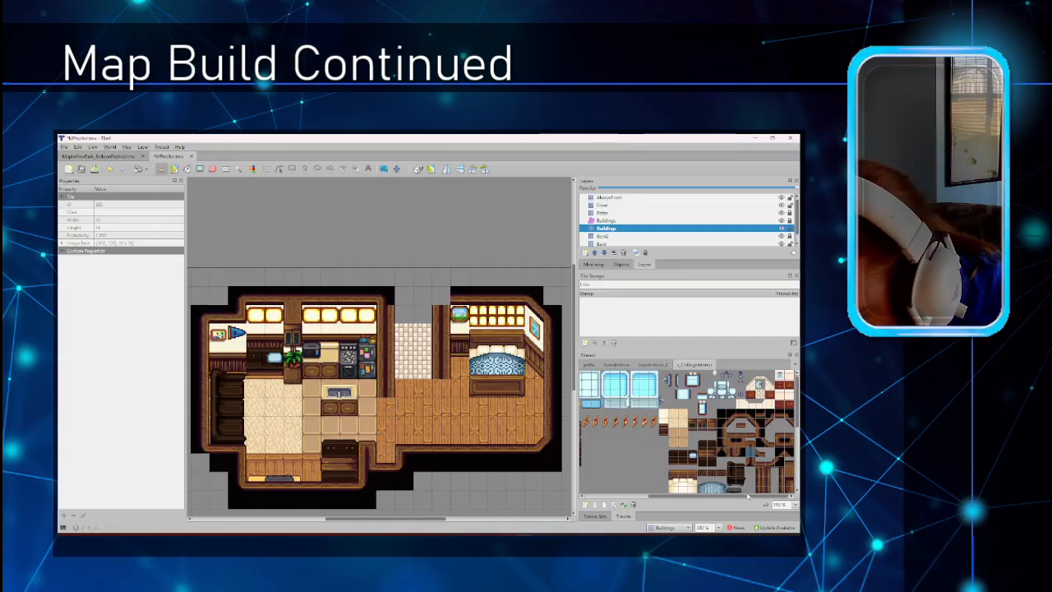
{"action": "scroll", "coordinate": [784, 456], "scroll_direction": "down", "scroll_amount": 2}
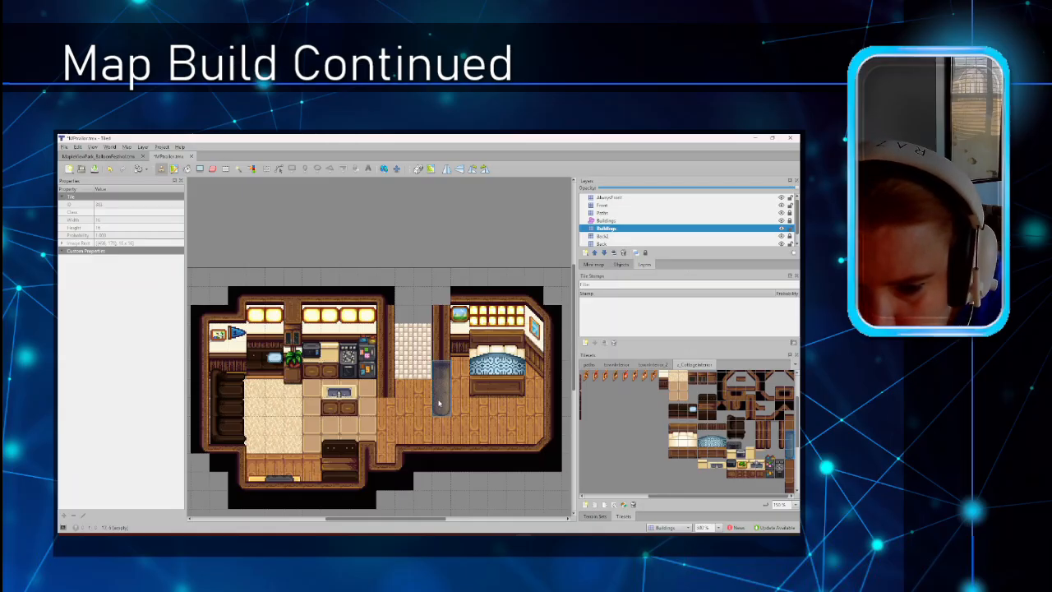
{"action": "left_click", "coordinate": [440, 411]}
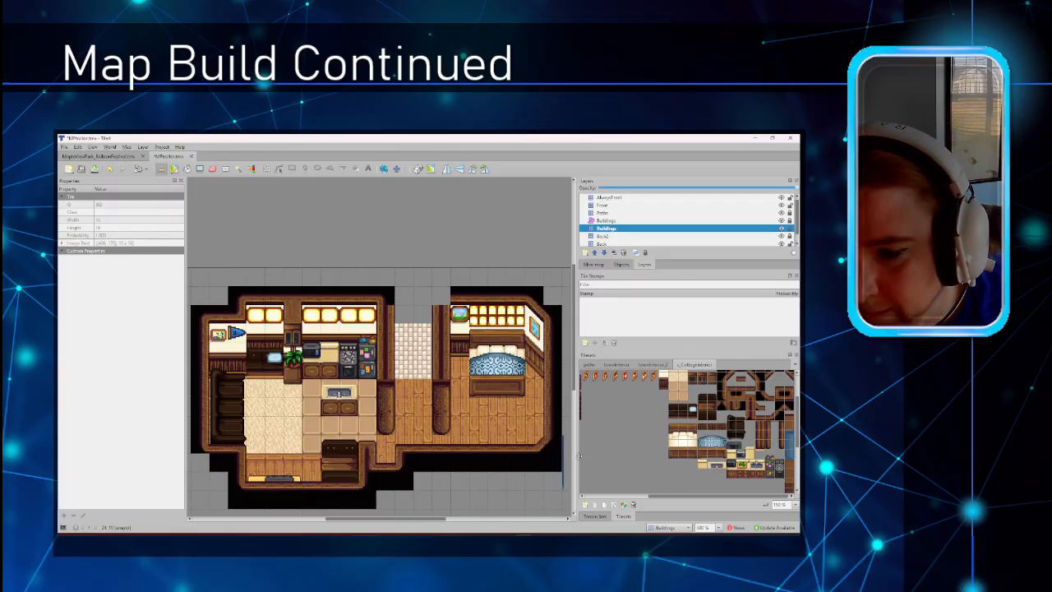
Cap the top of the tiled alcove with horizontal wood trim between the two partition walls on the Buildings layer.
{"action": "scroll", "coordinate": [773, 423], "scroll_direction": "up", "scroll_amount": 2}
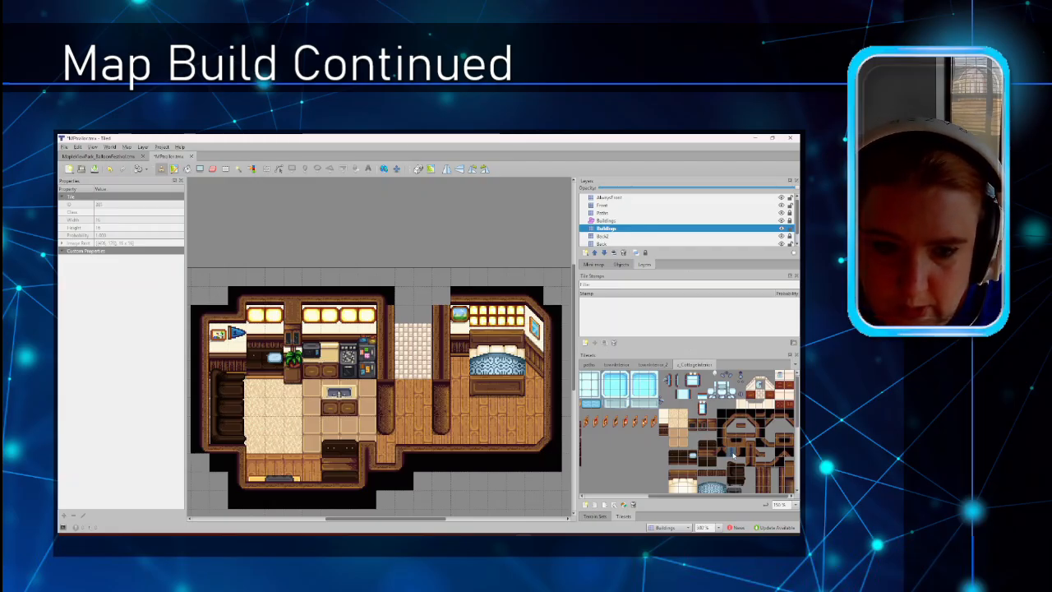
{"action": "left_click", "coordinate": [742, 414]}
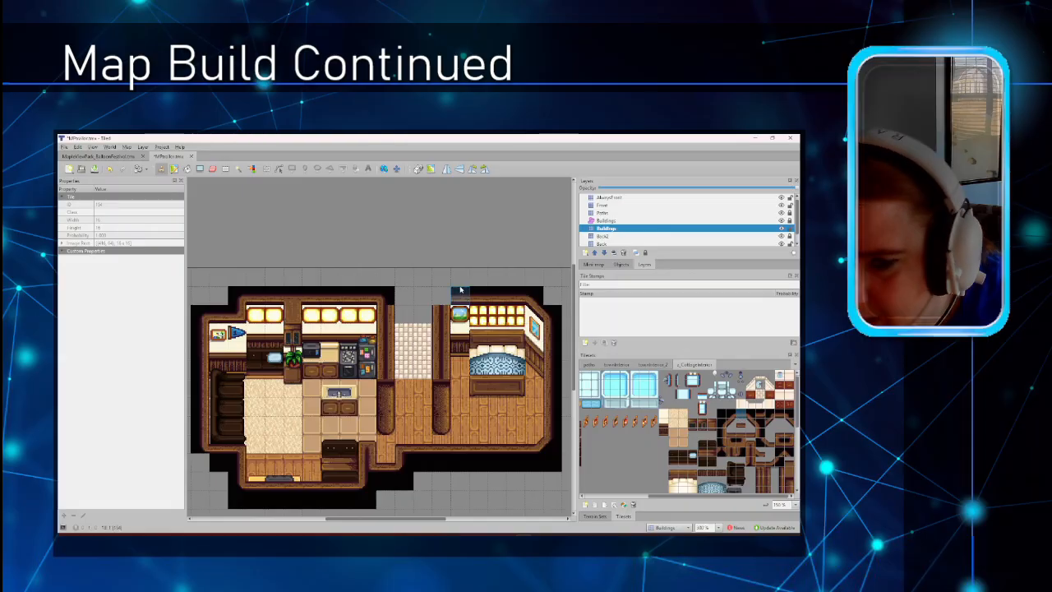
{"action": "left_click_drag", "start_coordinate": [424, 319], "coordinate": [411, 322]}
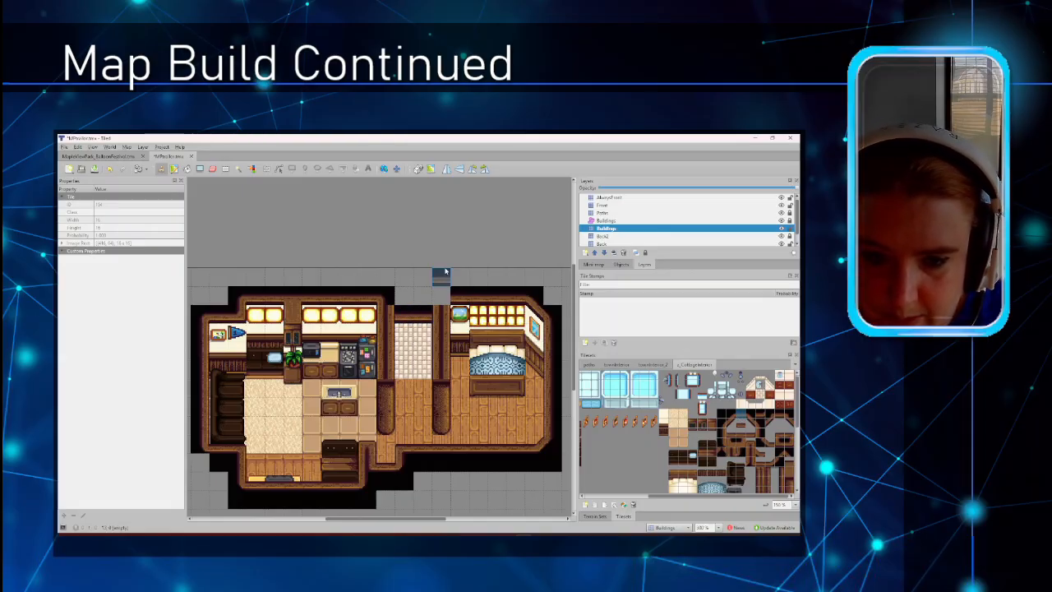
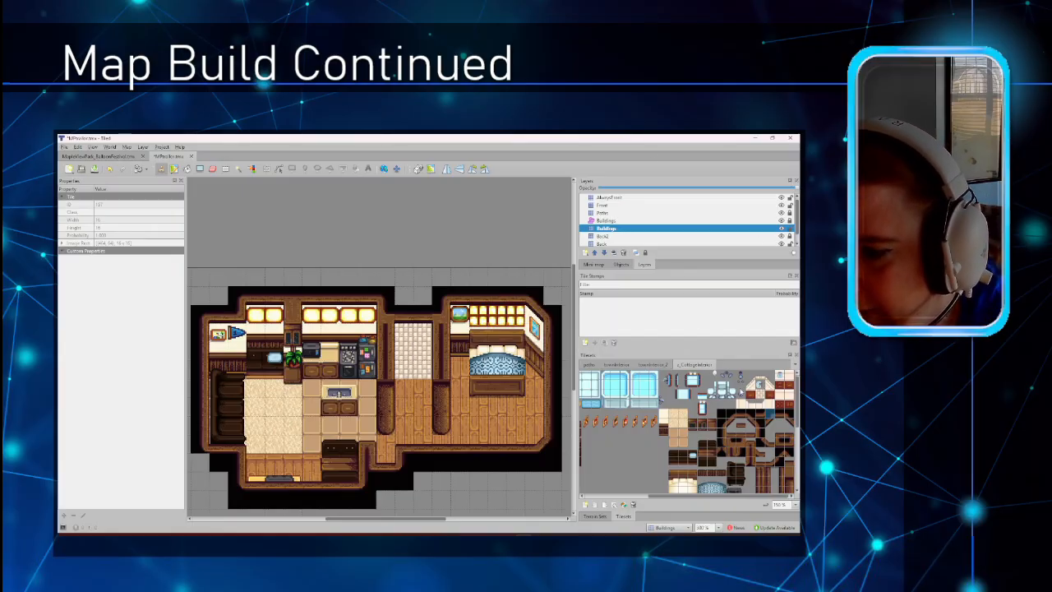
Unlock the AlwaysFront layer and place the shower head from the cottage interior tileset on the upper-right part of the alcove's tiled wall.
{"action": "left_click", "coordinate": [738, 376]}
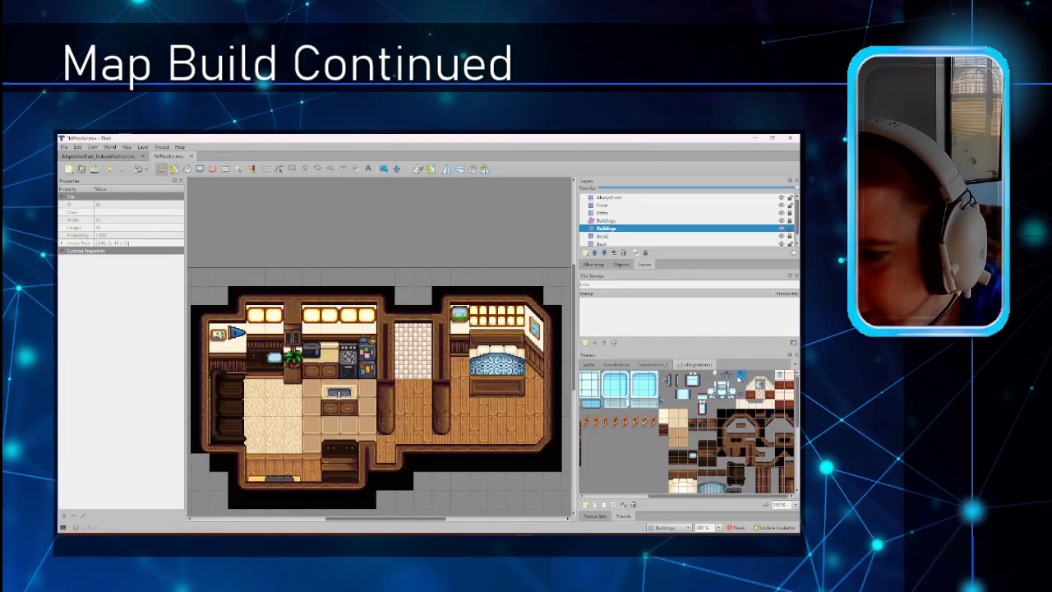
{"action": "left_click", "coordinate": [634, 199]}
{"action": "left_click", "coordinate": [780, 198]}
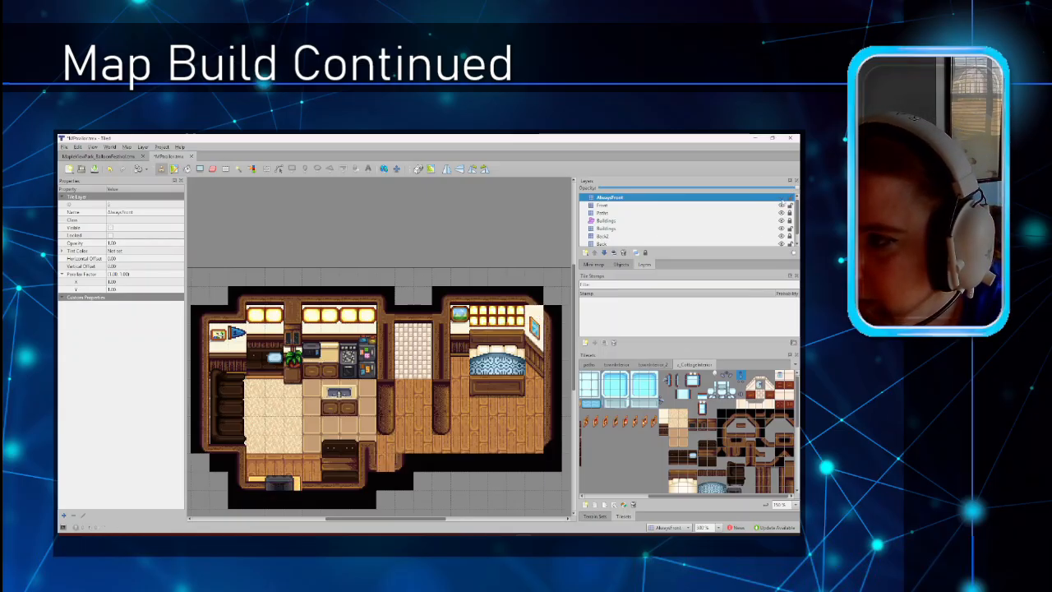
{"action": "left_click", "coordinate": [781, 198]}
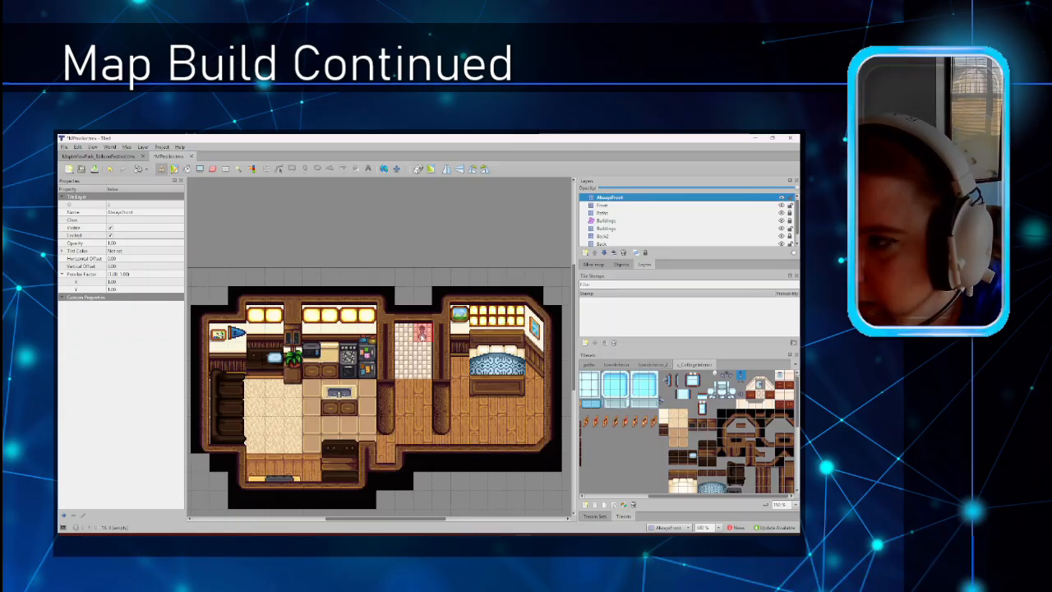
{"action": "left_click", "coordinate": [789, 198]}
{"action": "left_click", "coordinate": [422, 332]}
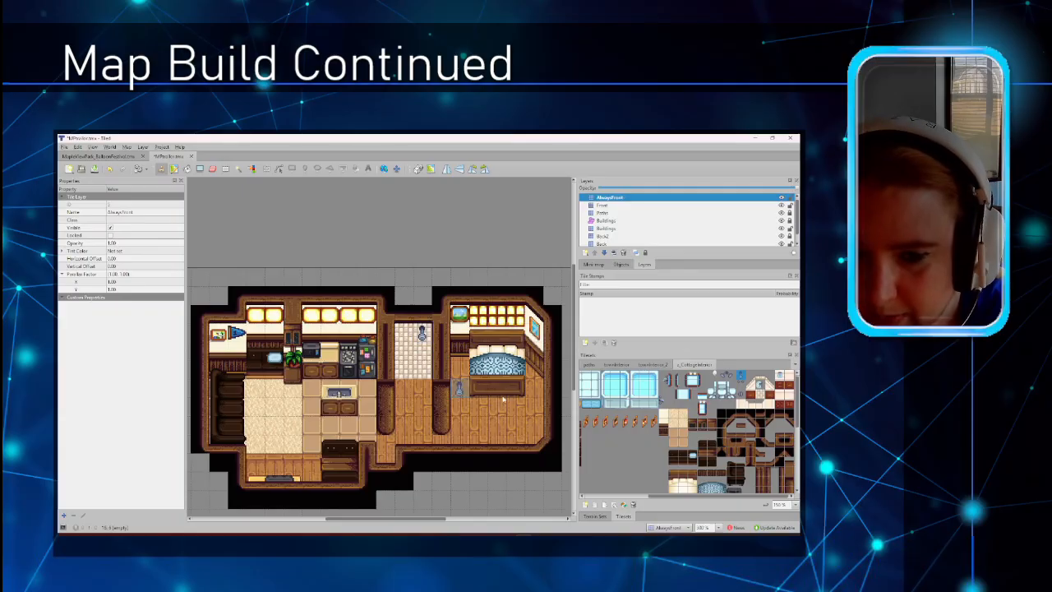
Place the round floor drain from the cottage interior tileset on Back2, on the alcove floor directly below the shower head.
{"action": "left_click", "coordinate": [655, 228]}
{"action": "left_click", "coordinate": [660, 236]}
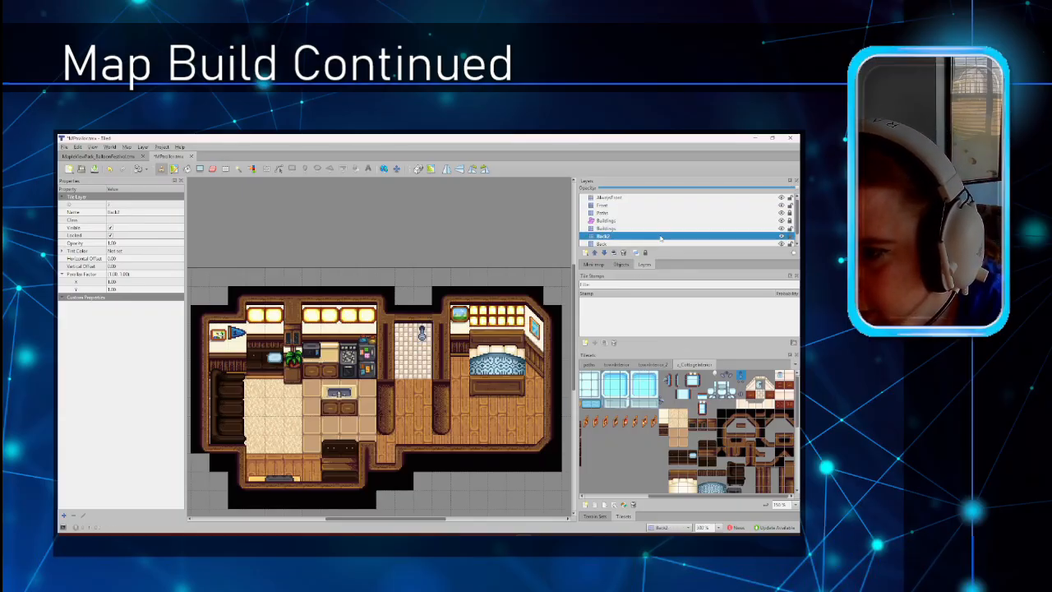
{"action": "left_click", "coordinate": [728, 403]}
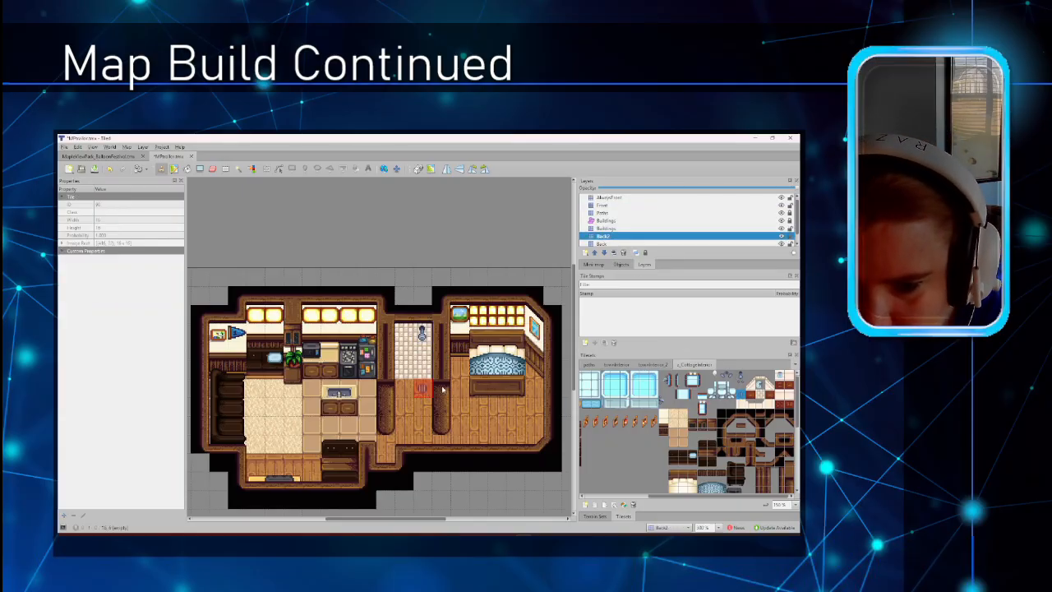
{"action": "scroll", "coordinate": [796, 234], "scroll_direction": "down", "scroll_amount": 1}
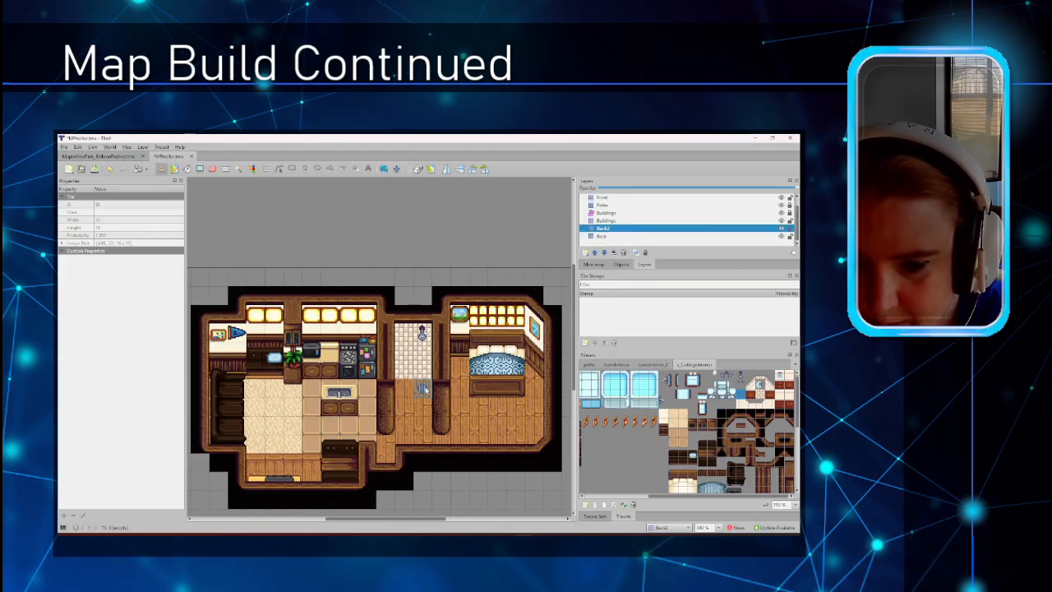
{"action": "left_click", "coordinate": [425, 390]}
Place the shower taps on Front directly above the floor drain, and lay a white shower-base tile under the drain on Back.
{"action": "left_click", "coordinate": [742, 386]}
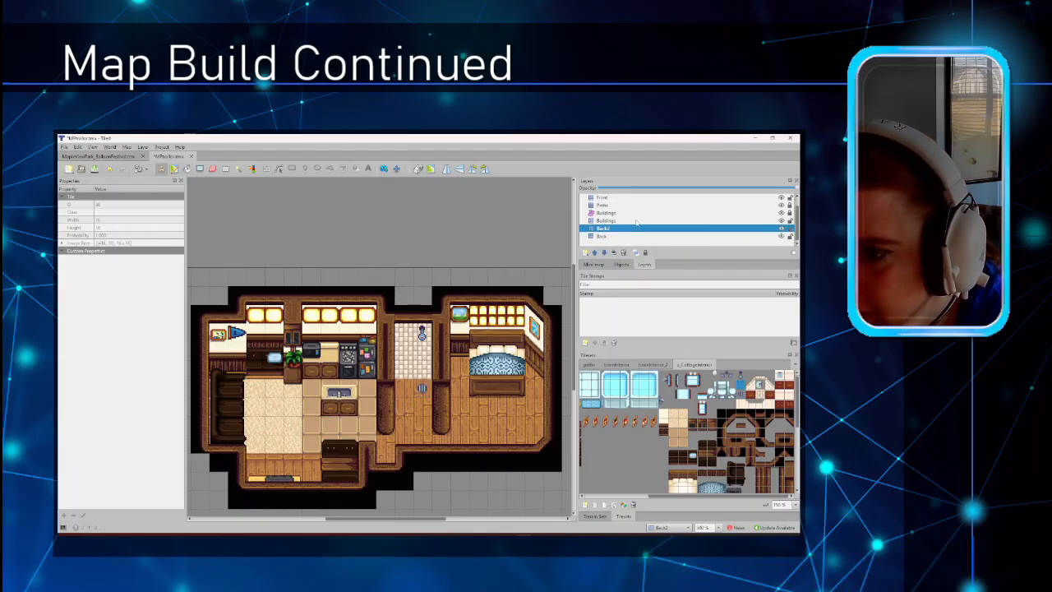
{"action": "scroll", "coordinate": [623, 227], "scroll_direction": "up", "scroll_amount": 1}
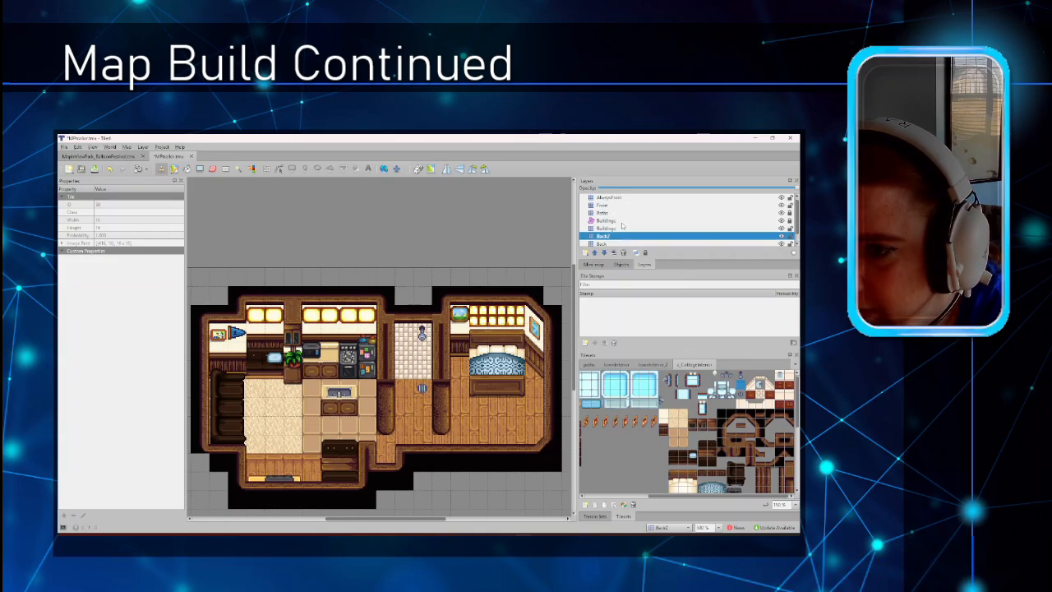
{"action": "left_click", "coordinate": [612, 206]}
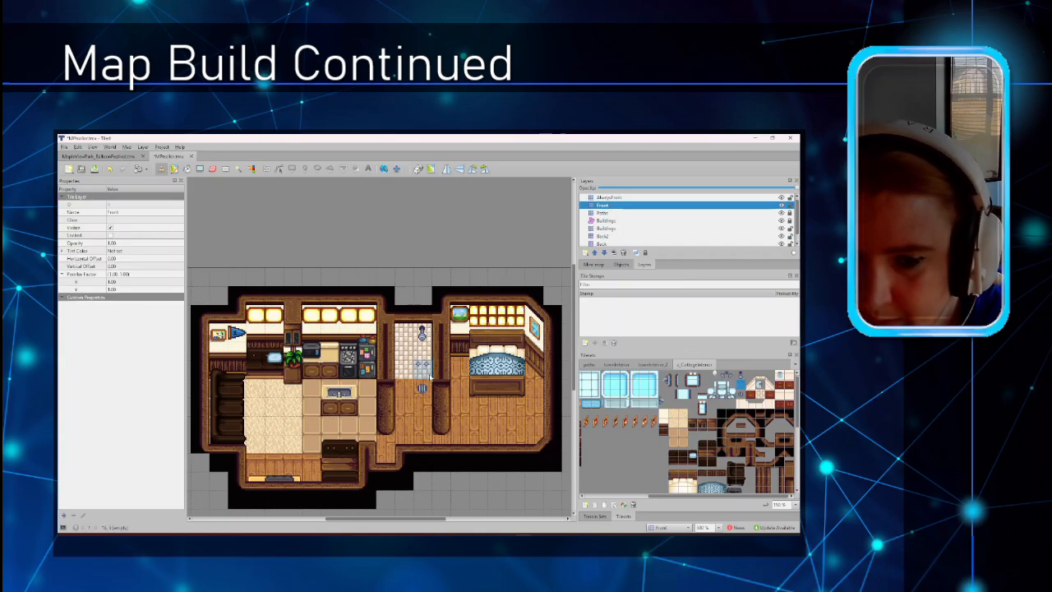
{"action": "mouse_move", "coordinate": [671, 496]}
{"action": "left_mouse_down"}
{"action": "mouse_move", "coordinate": [636, 496]}
{"action": "mouse_move", "coordinate": [652, 497]}
{"action": "left_mouse_up"}
{"action": "scroll", "coordinate": [618, 224], "scroll_direction": "down", "scroll_amount": 1}
{"action": "left_click", "coordinate": [613, 237]}
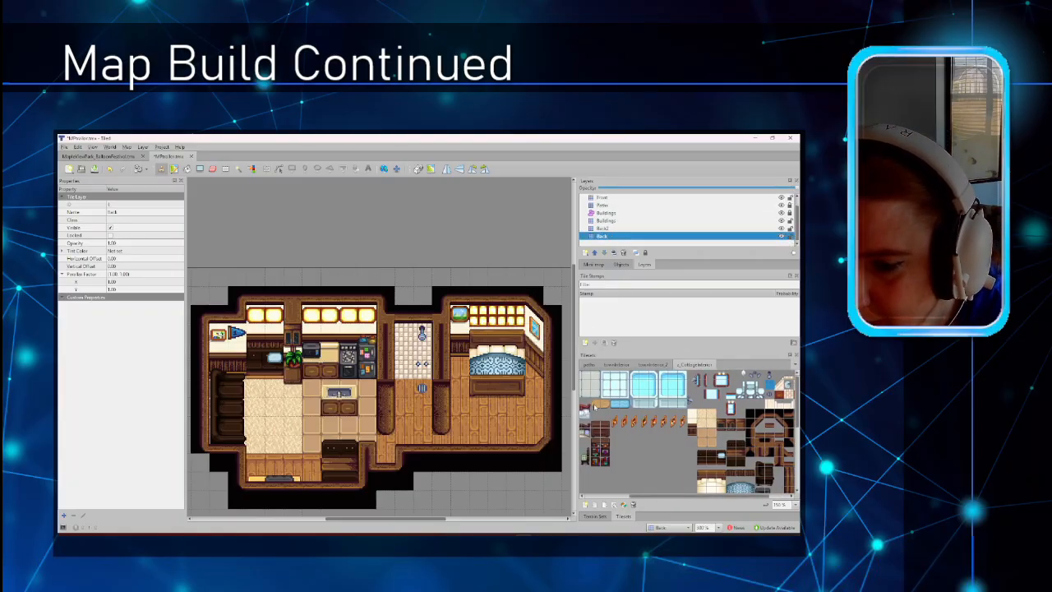
{"action": "left_click", "coordinate": [596, 403]}
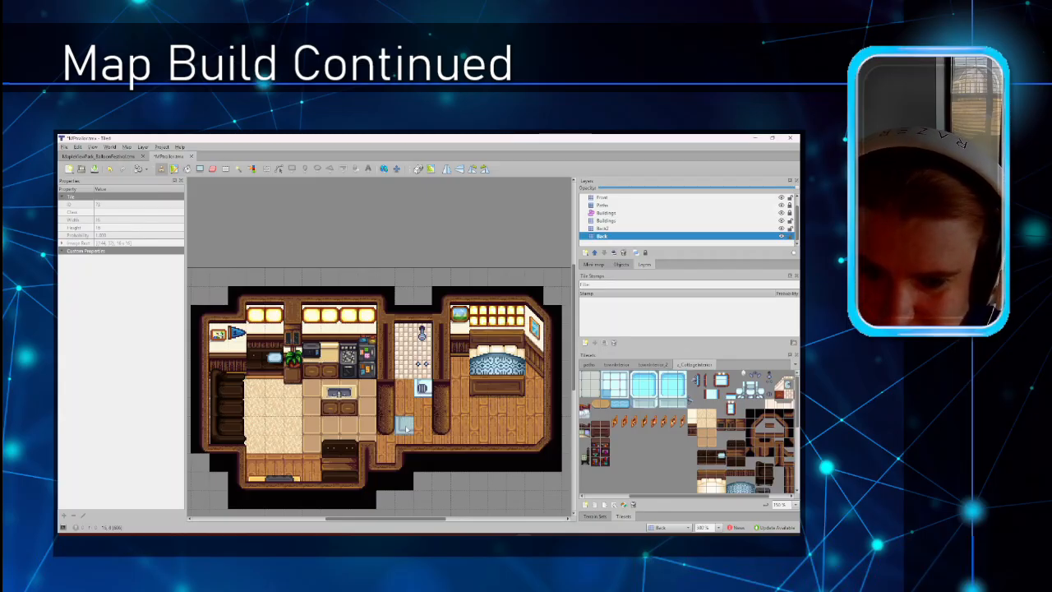
Place the toilet beside the drain, with its bowl on the Buildings tile layer and its tank one tile above on Front.
{"action": "left_click_drag", "start_coordinate": [645, 493], "coordinate": [670, 496]}
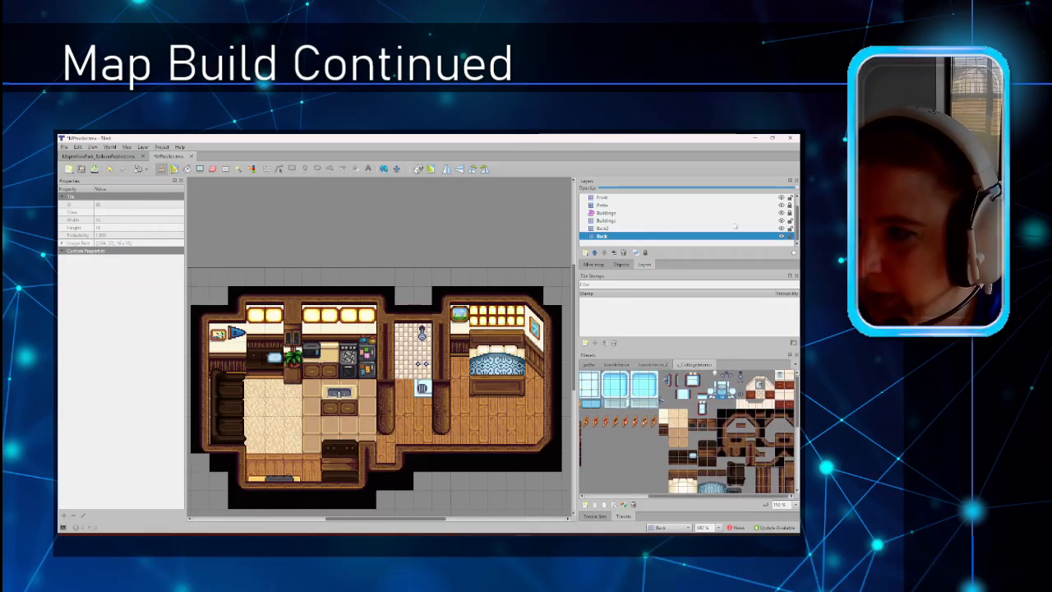
{"action": "left_click", "coordinate": [627, 222]}
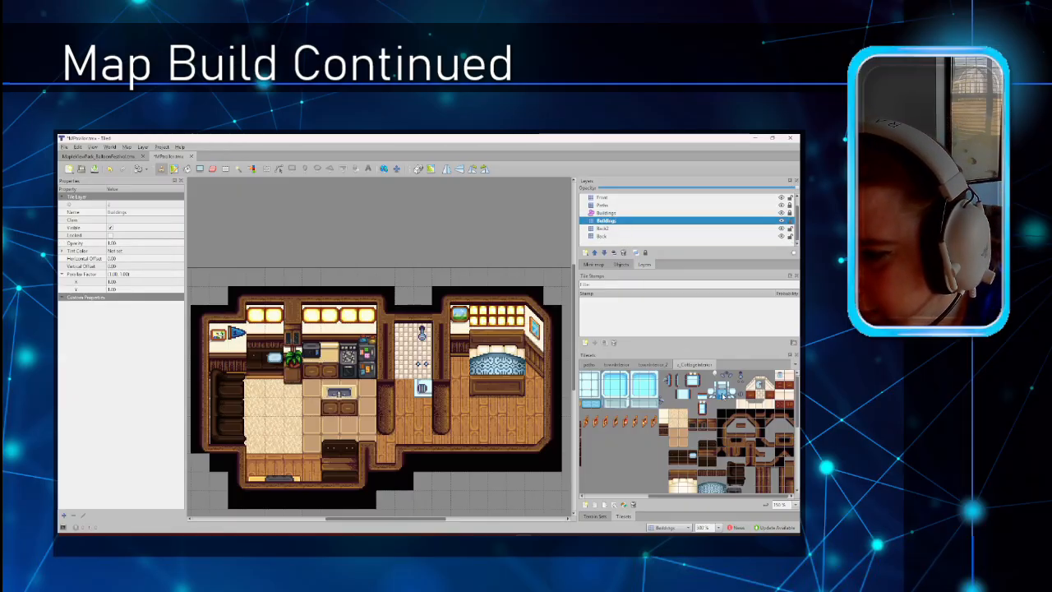
{"action": "left_click", "coordinate": [402, 388]}
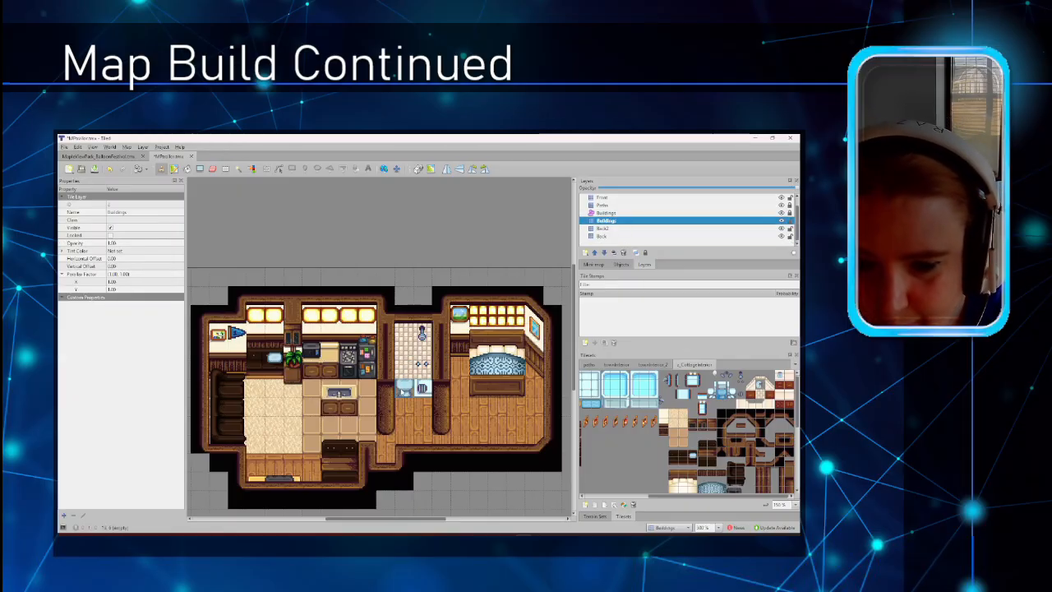
{"action": "left_click", "coordinate": [608, 199]}
{"action": "left_click", "coordinate": [722, 389]}
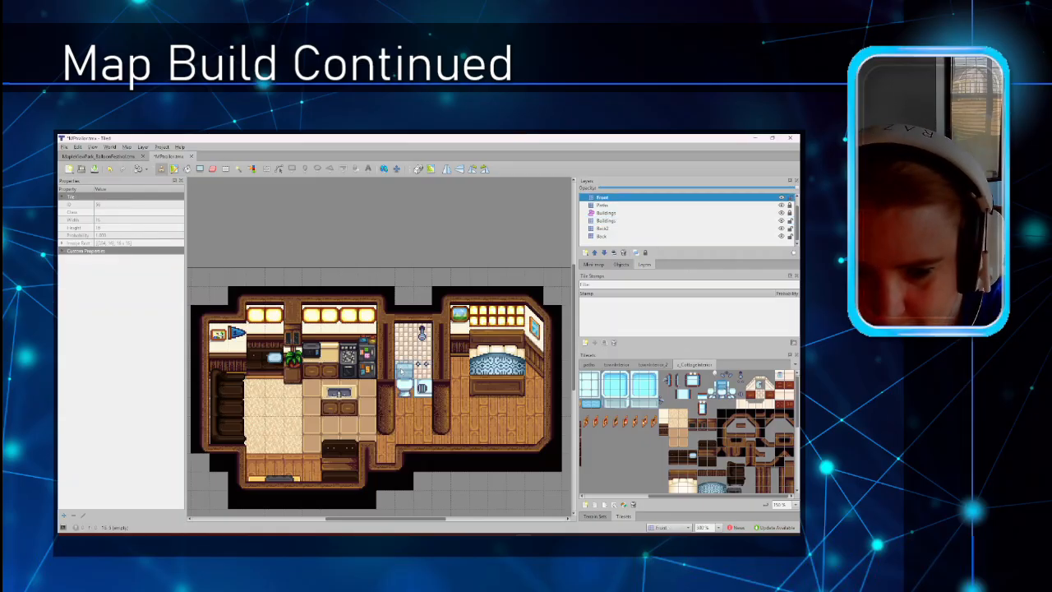
{"action": "left_click", "coordinate": [404, 371]}
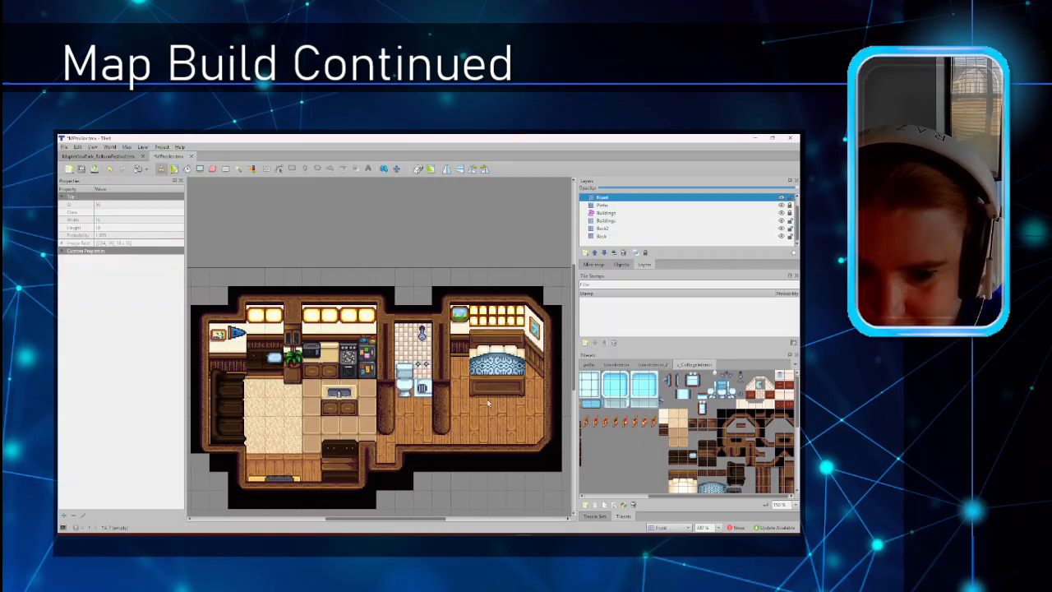
Cover the alcove's right column, from the shower head down to the drain, with glass screen tiles on the AlwaysFront layer.
{"action": "scroll", "coordinate": [625, 208], "scroll_direction": "up", "scroll_amount": 1}
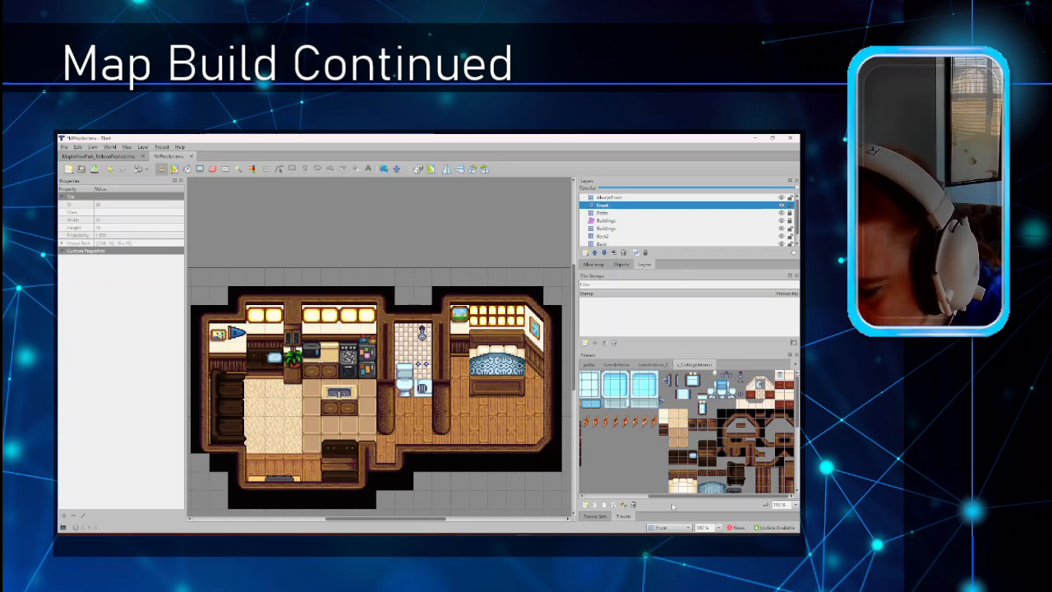
{"action": "left_click_drag", "start_coordinate": [671, 497], "coordinate": [618, 497]}
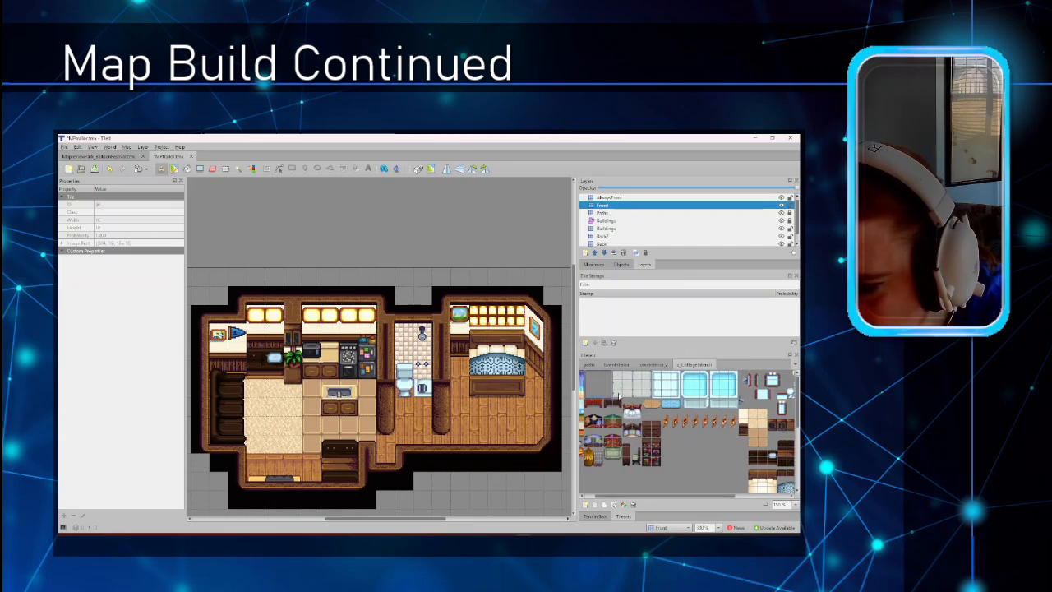
{"action": "left_click", "coordinate": [618, 388]}
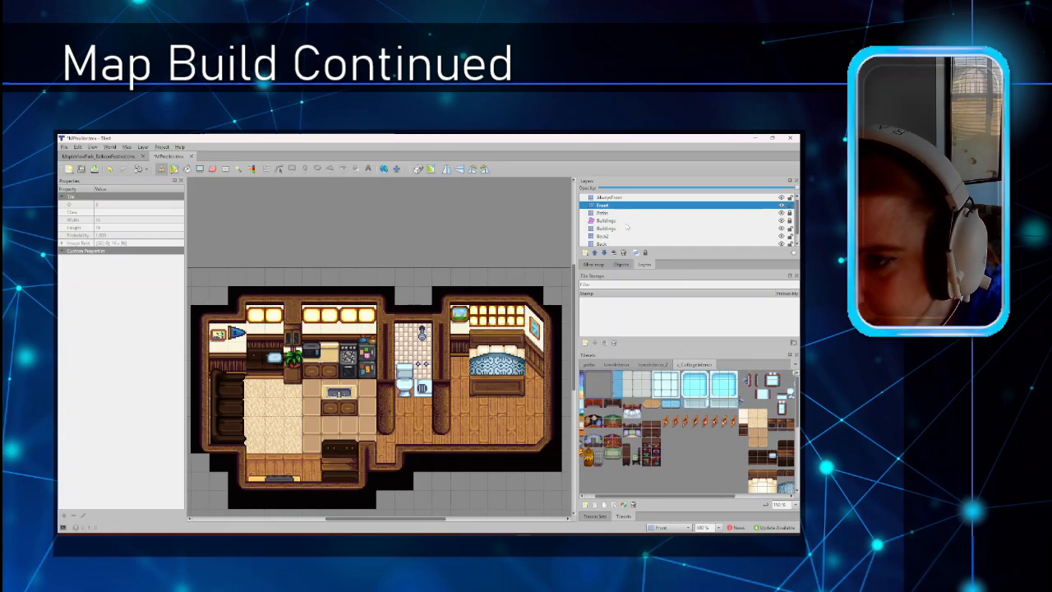
{"action": "left_click", "coordinate": [622, 198]}
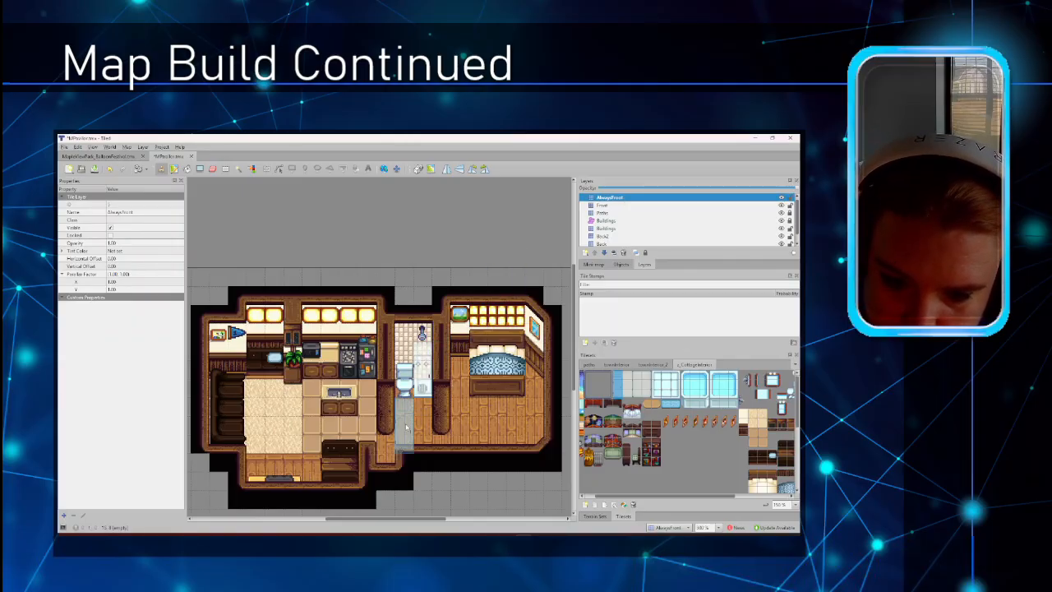
{"action": "left_click", "coordinate": [589, 395]}
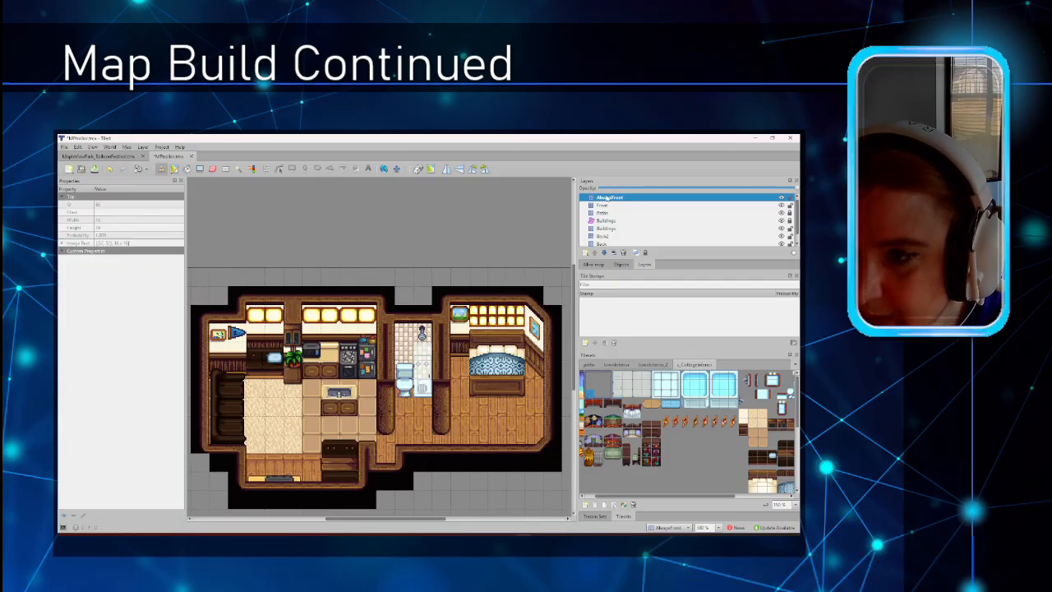
{"action": "left_click", "coordinate": [425, 331]}
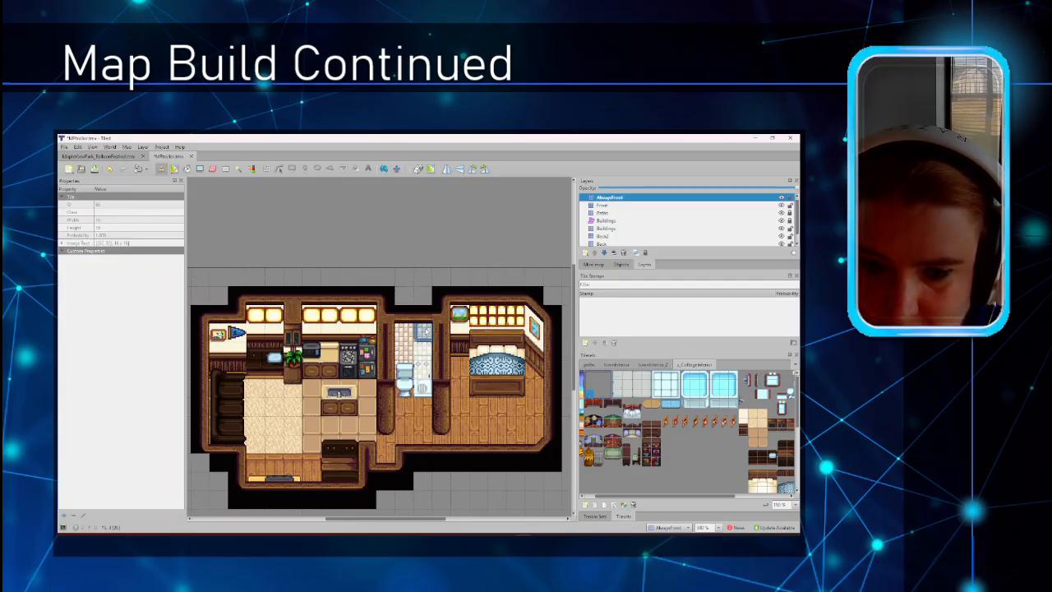
{"action": "left_click", "coordinate": [603, 205]}
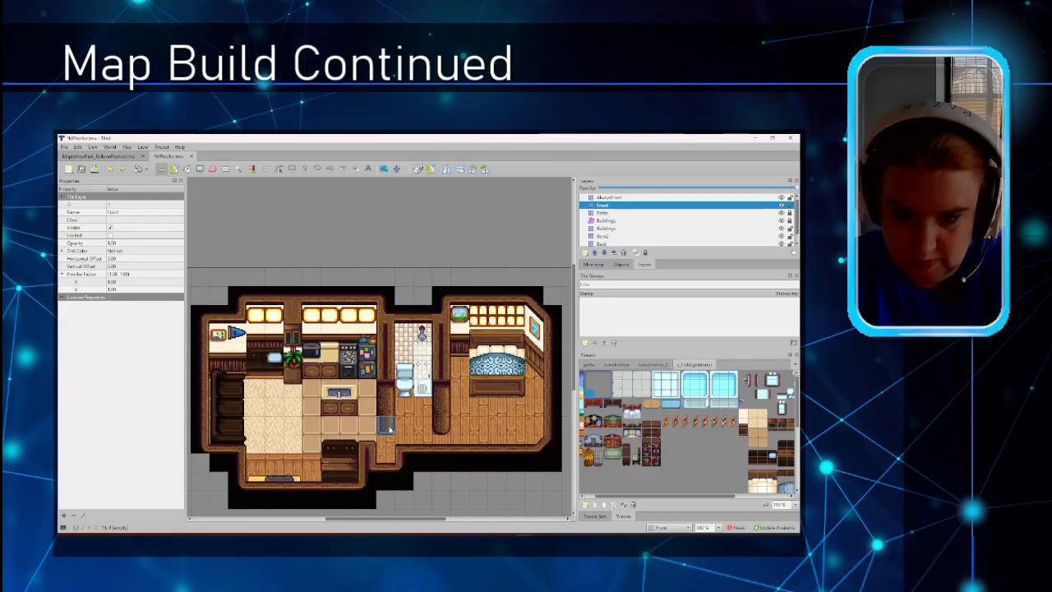
{"action": "left_click", "coordinate": [600, 197]}
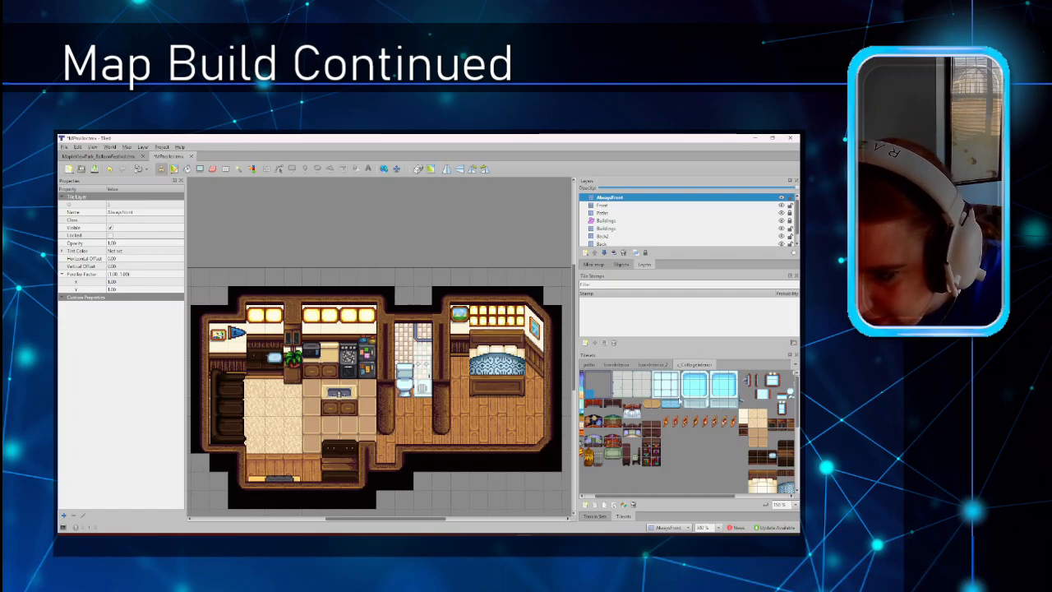
Place the shower head from the cottage interior tileset on Front, behind the top glass tile of the alcove.
{"action": "left_click_drag", "start_coordinate": [694, 496], "coordinate": [734, 496]}
{"action": "left_click", "coordinate": [760, 377]}
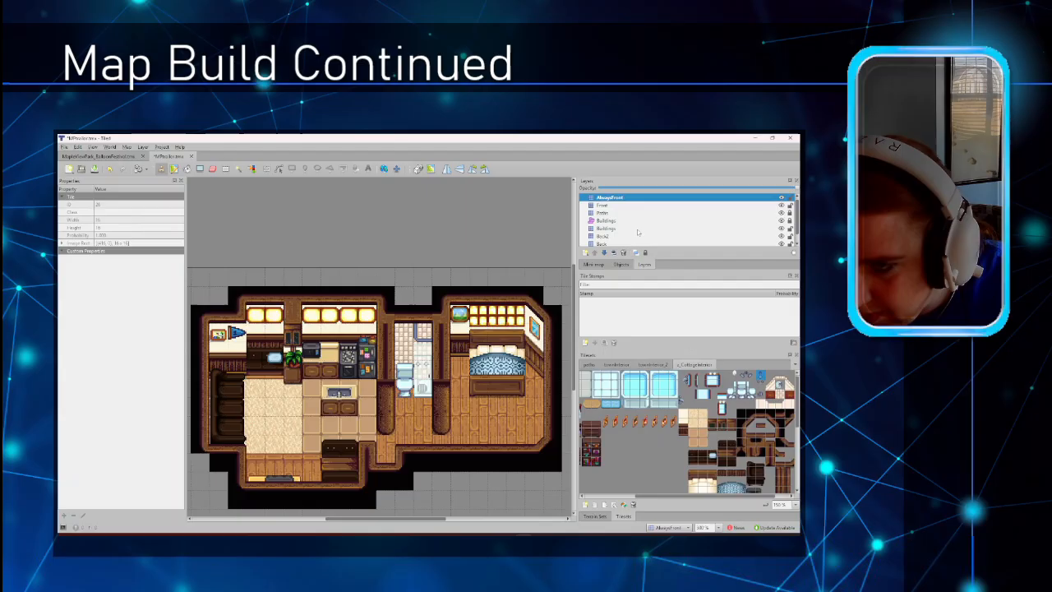
{"action": "left_click", "coordinate": [615, 205]}
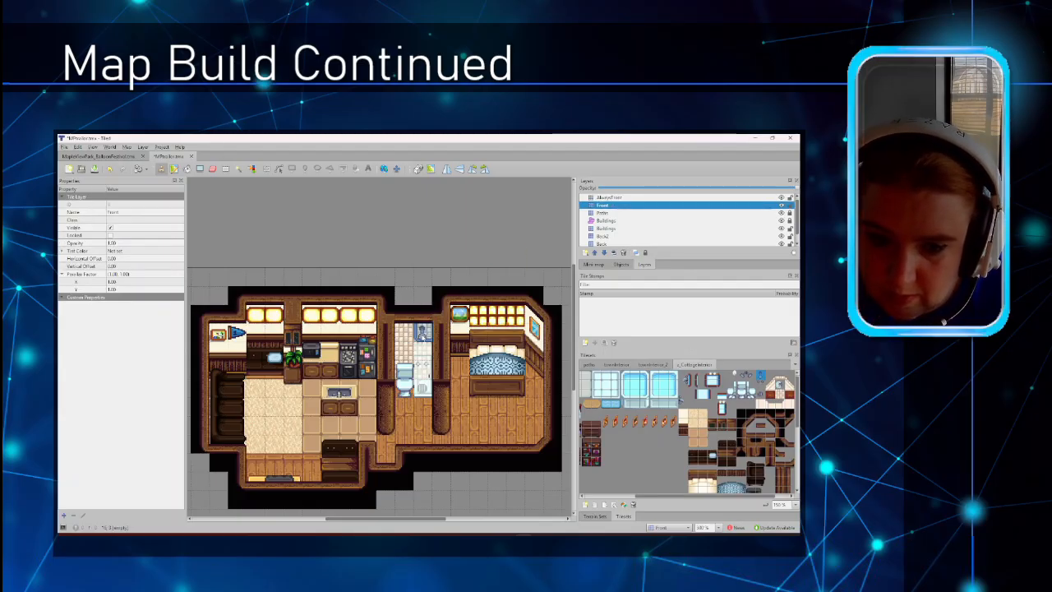
{"action": "left_click", "coordinate": [423, 332]}
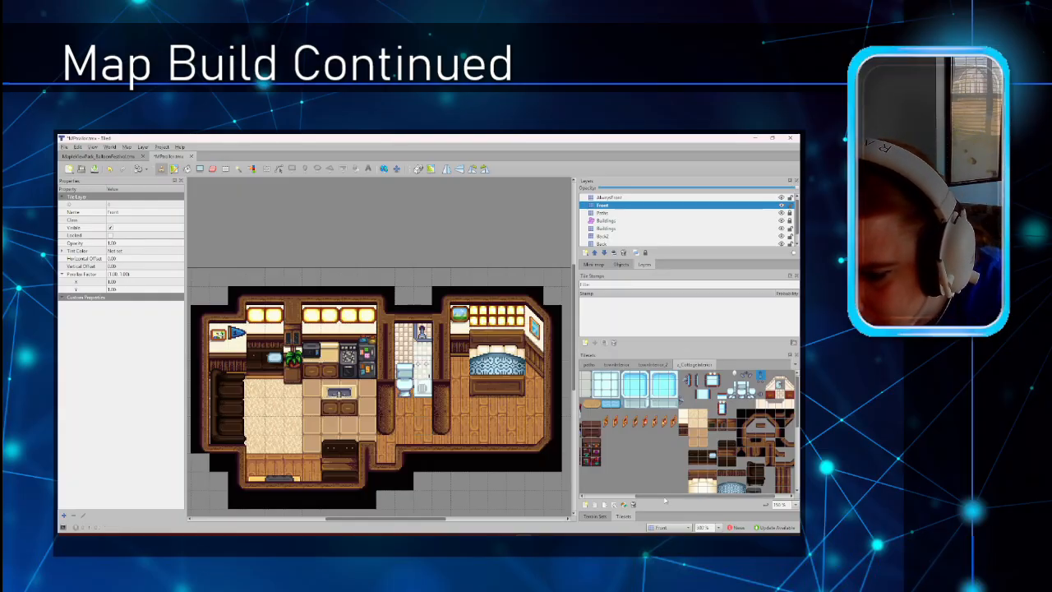
Add a three-tile-high vertical wood partition to the Buildings tile layer, right of the toilet and starting at the drain's tile.
{"action": "left_click_drag", "start_coordinate": [664, 497], "coordinate": [655, 498]}
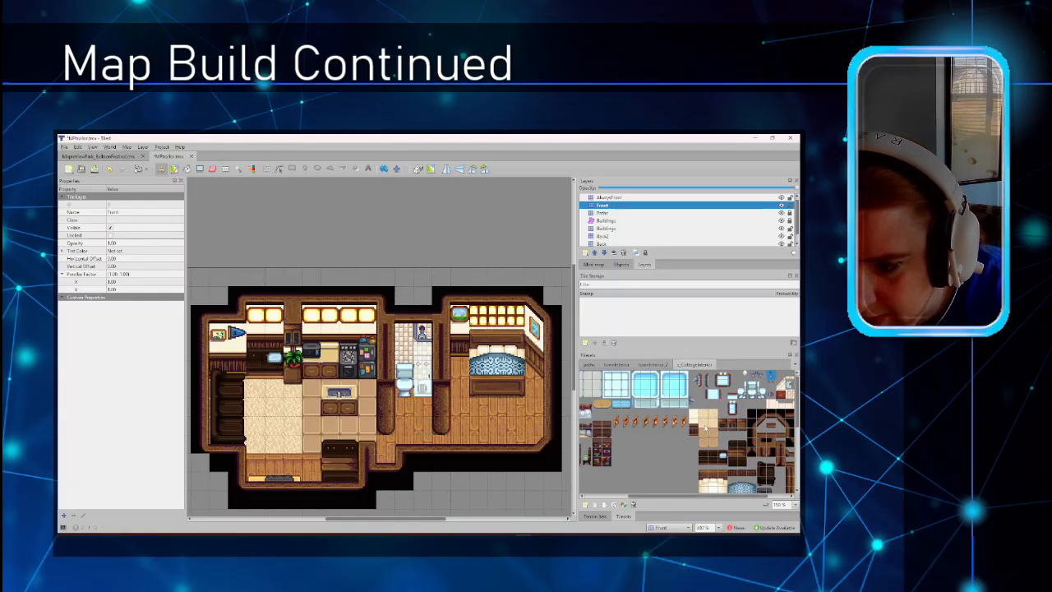
{"action": "left_click", "coordinate": [695, 435]}
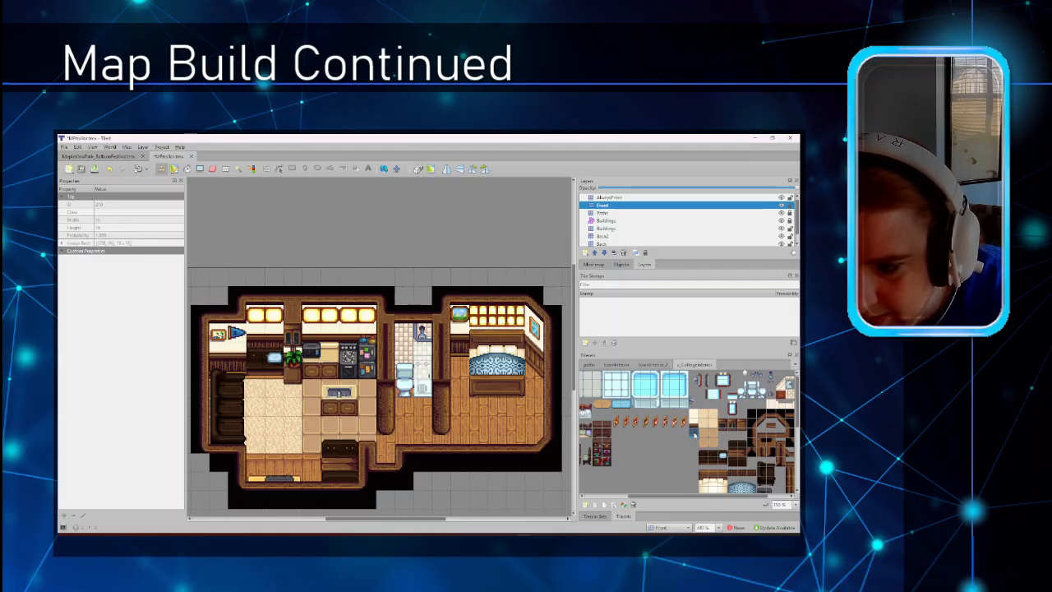
{"action": "left_click_drag", "start_coordinate": [695, 435], "coordinate": [695, 424]}
{"action": "left_click_drag", "start_coordinate": [697, 497], "coordinate": [718, 497]}
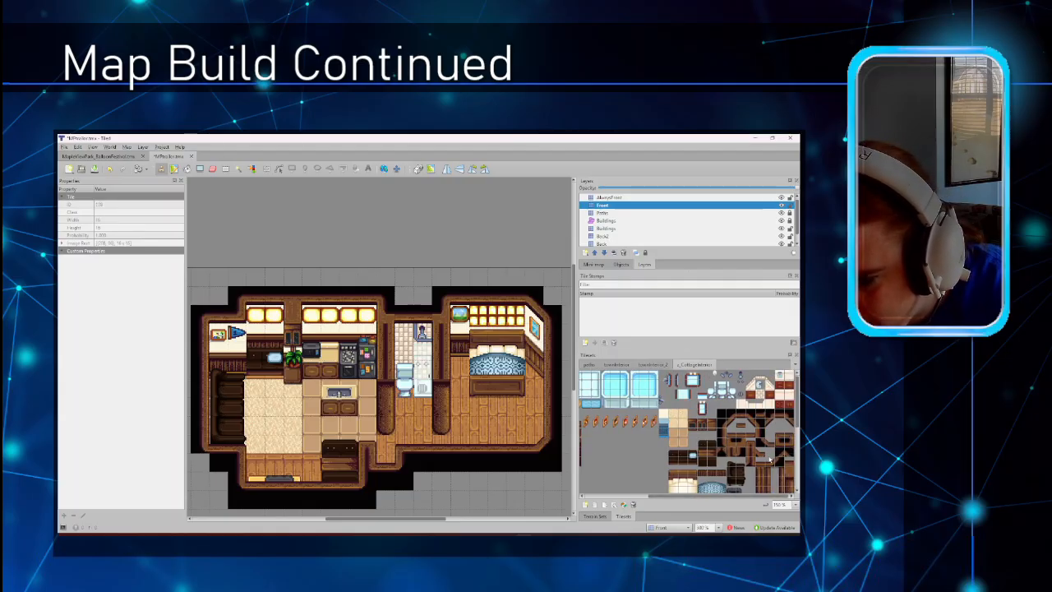
{"action": "scroll", "coordinate": [769, 458], "scroll_direction": "down", "scroll_amount": 2}
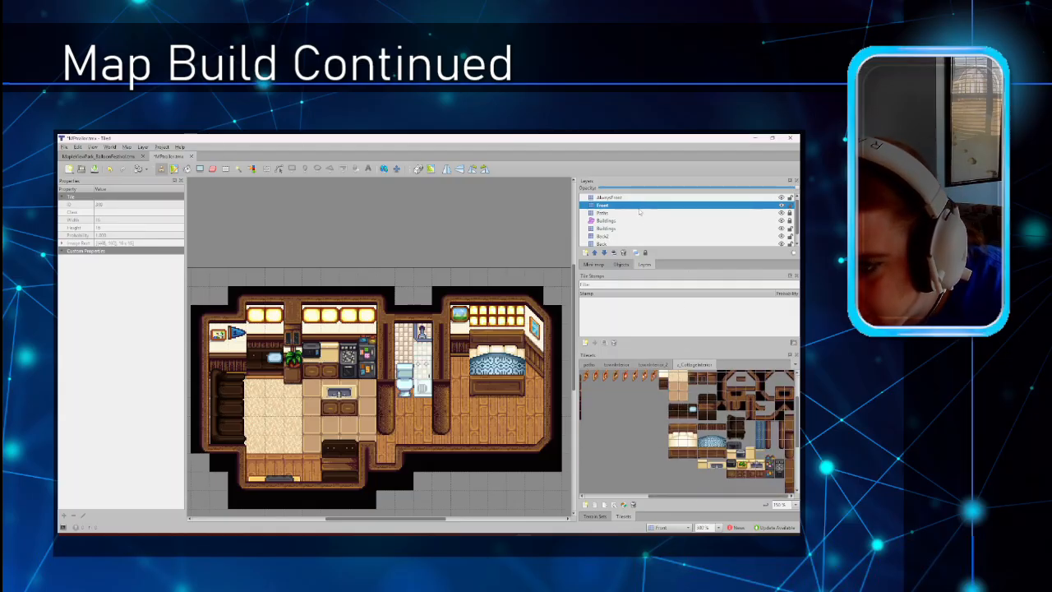
{"action": "left_click", "coordinate": [641, 220]}
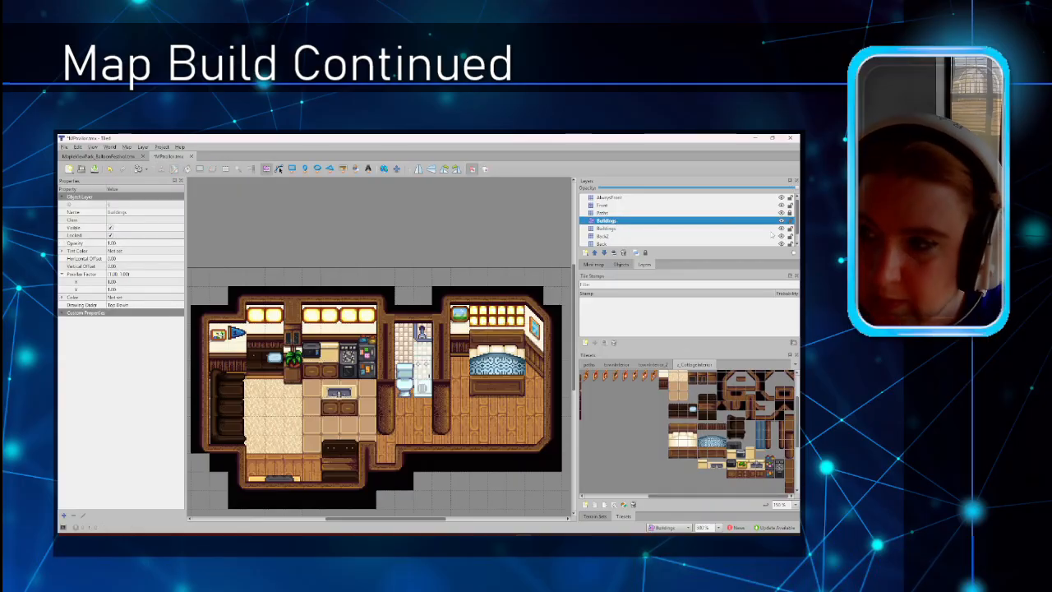
{"action": "left_click", "coordinate": [749, 229]}
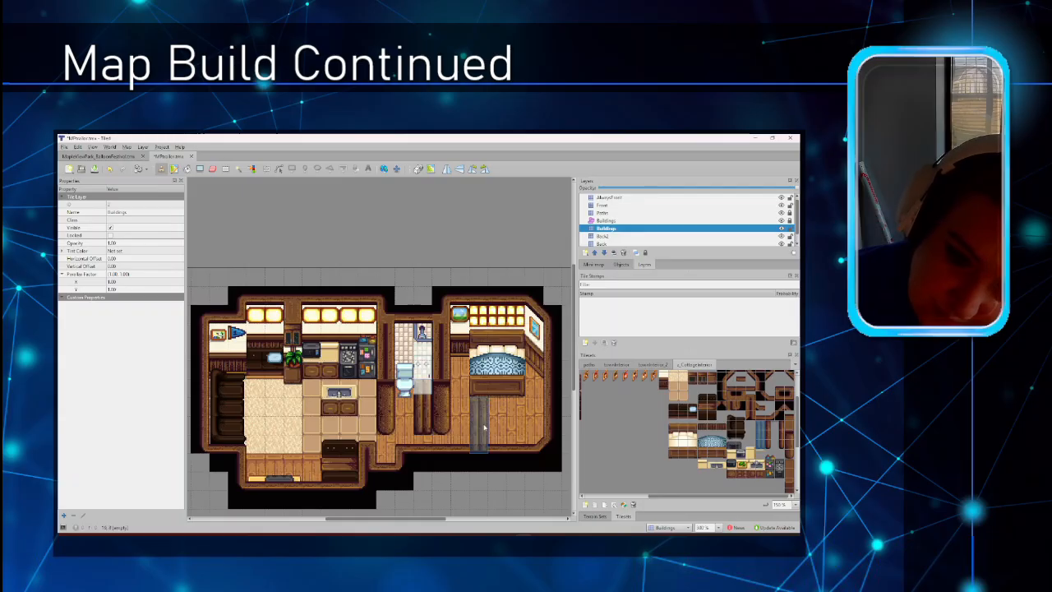
Erase the lowest glass screen tile on AlwaysFront where it overlaps the top of the new wood partition.
{"action": "left_click", "coordinate": [212, 169]}
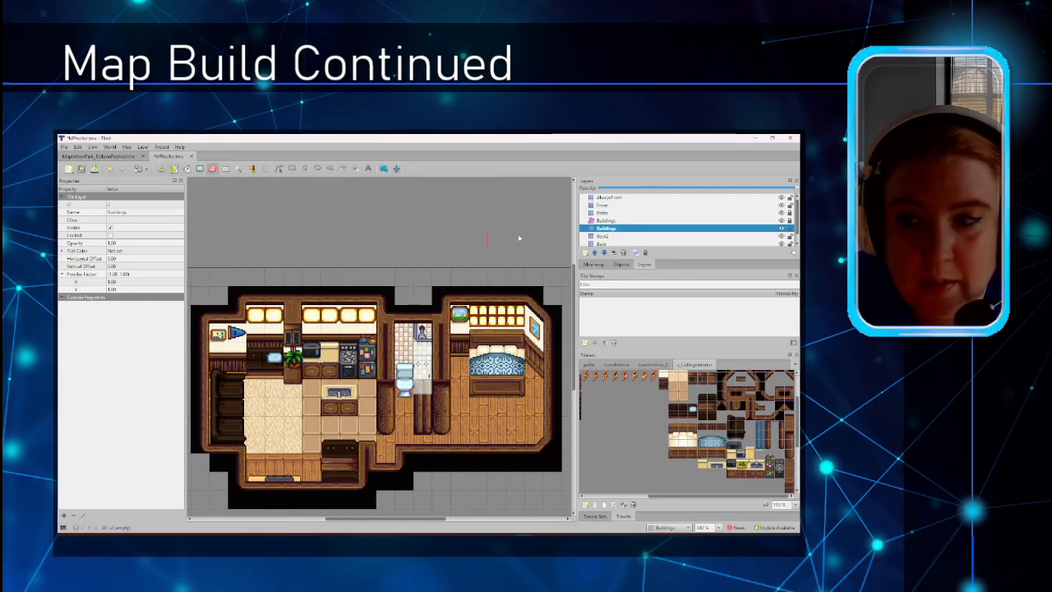
{"action": "left_click", "coordinate": [612, 205]}
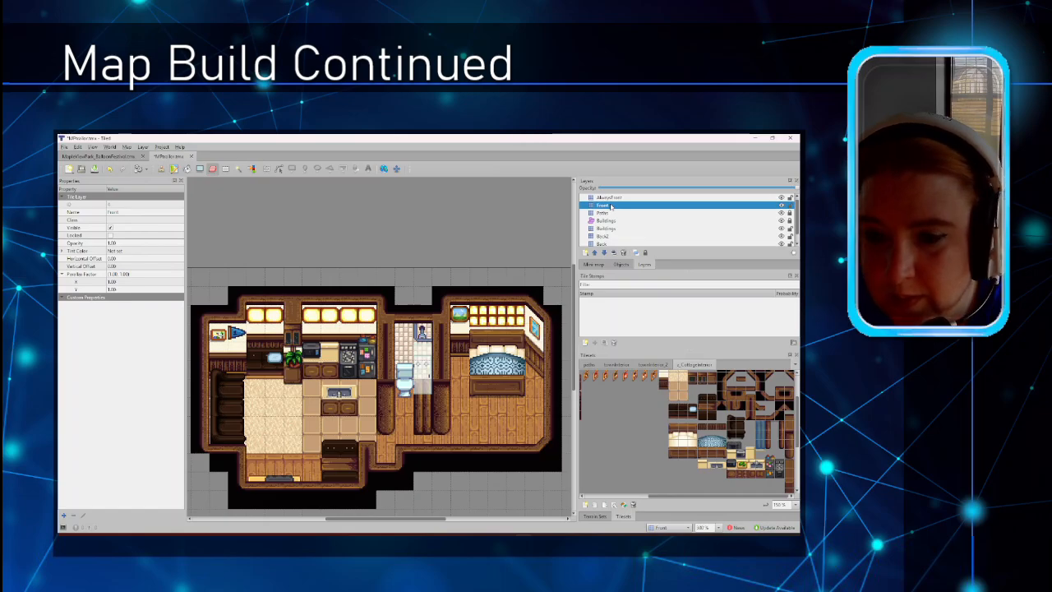
{"action": "left_click", "coordinate": [611, 197]}
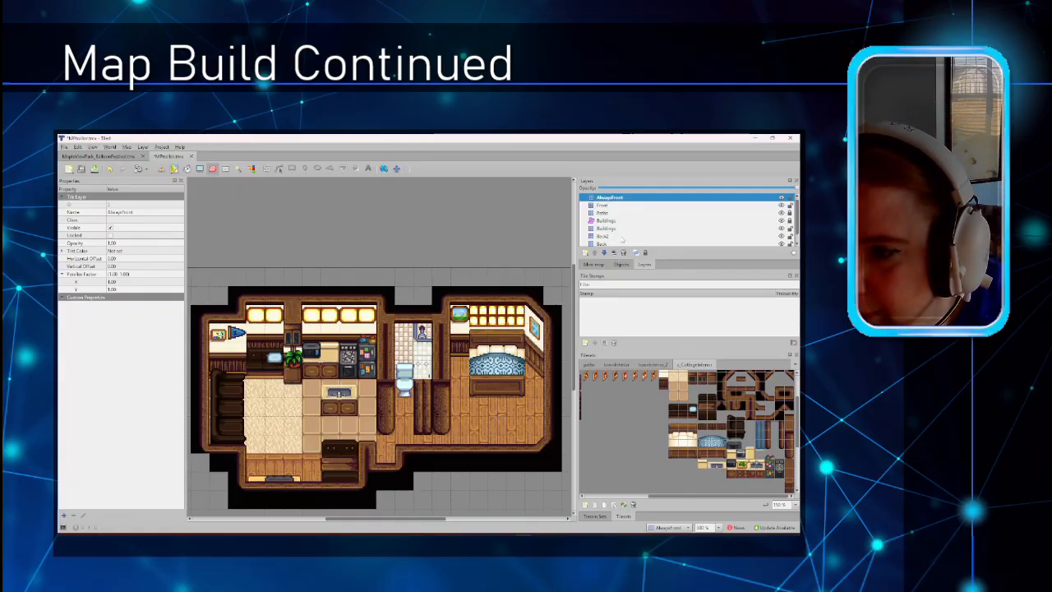
Lay beige floor tiles from the cottage interior tileset on Back, beneath the toilet and on the floor directly below it.
{"action": "left_click", "coordinate": [622, 243]}
{"action": "left_click", "coordinate": [672, 381]}
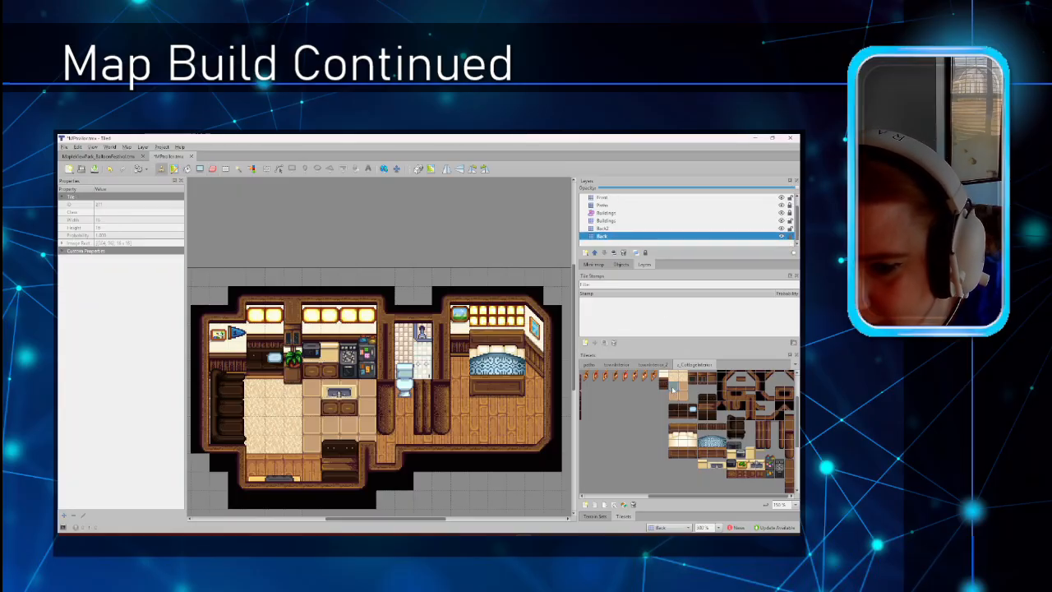
{"action": "left_click", "coordinate": [403, 382]}
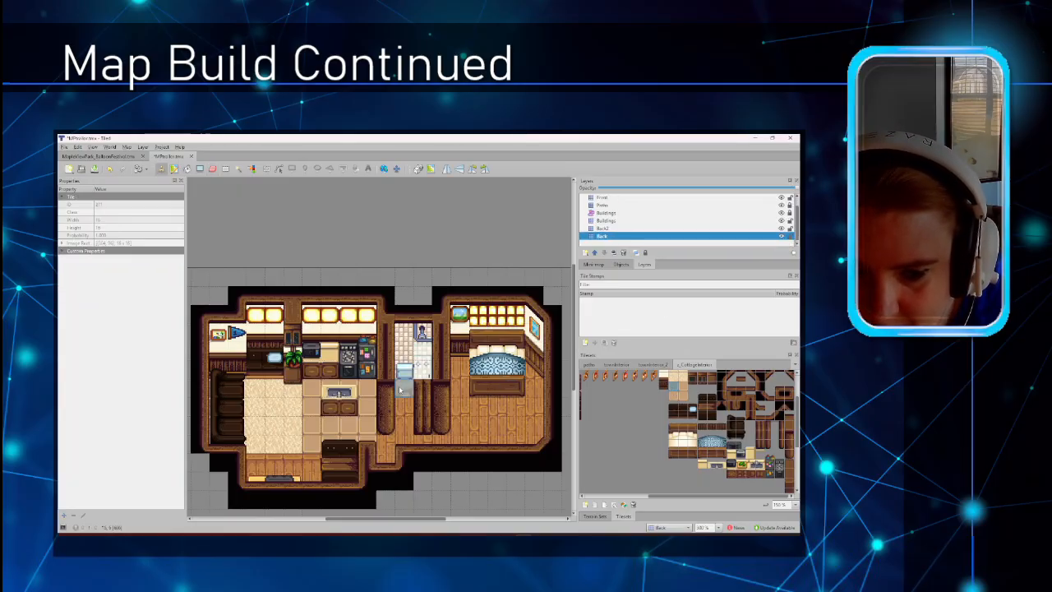
{"action": "left_click_drag", "start_coordinate": [683, 387], "coordinate": [674, 396]}
{"action": "left_click", "coordinate": [417, 422]}
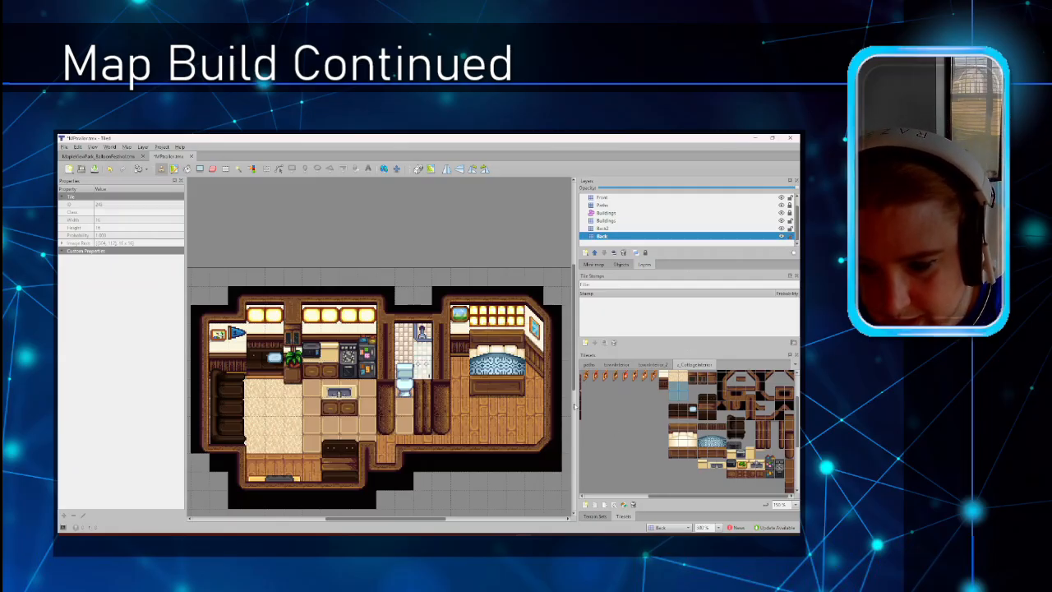
Cover the bedroom's wooden floor with the cream carpet tiles from the cottage interior tileset on the Back layer.
{"action": "scroll", "coordinate": [674, 444], "scroll_direction": "up", "scroll_amount": 2}
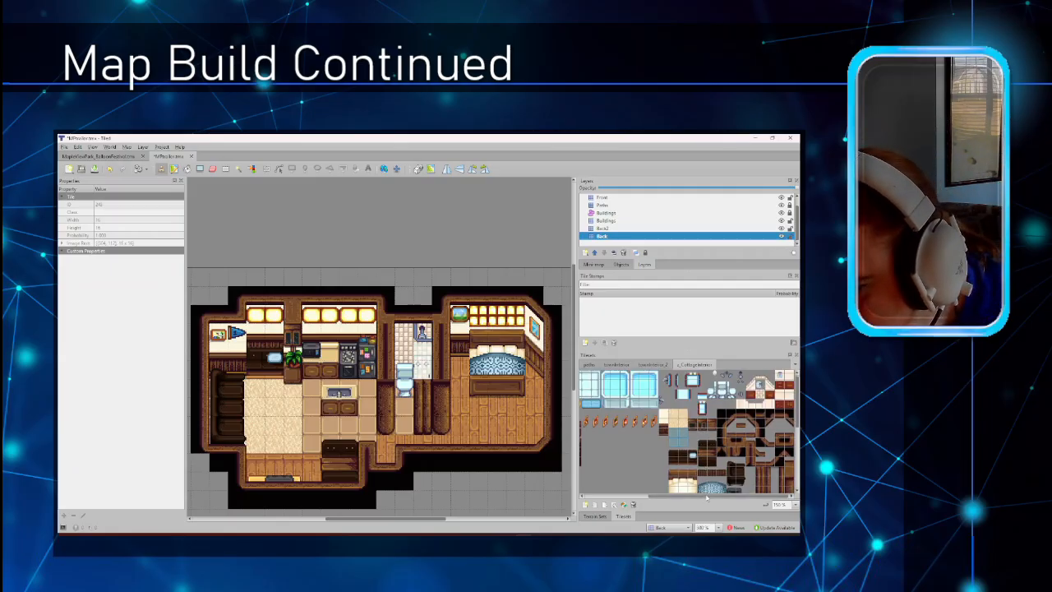
{"action": "left_click_drag", "start_coordinate": [707, 496], "coordinate": [684, 496]}
{"action": "scroll", "coordinate": [621, 367], "scroll_direction": "up", "scroll_amount": 3}
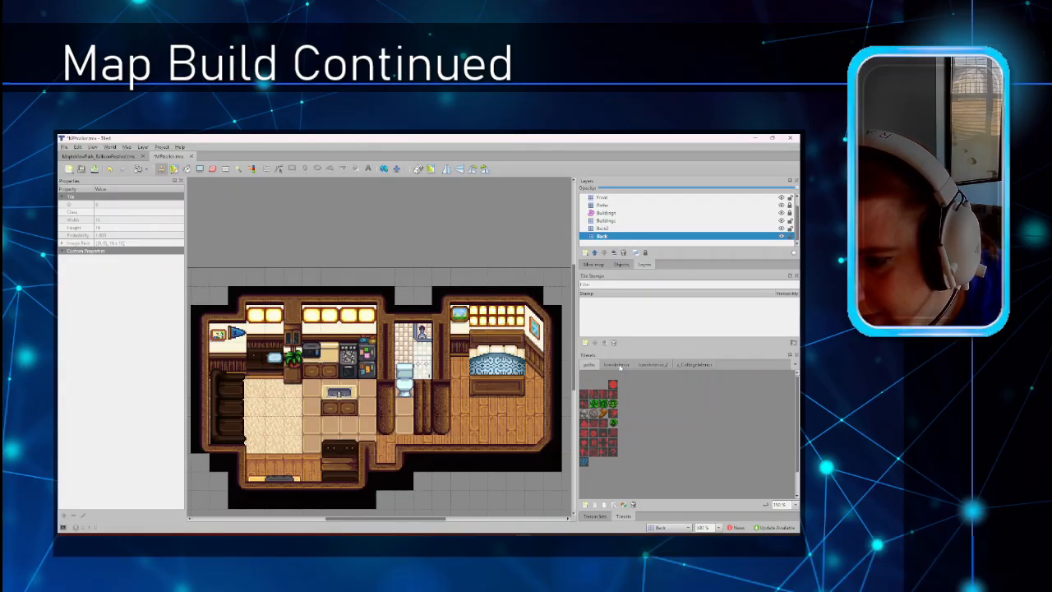
{"action": "left_click", "coordinate": [618, 366]}
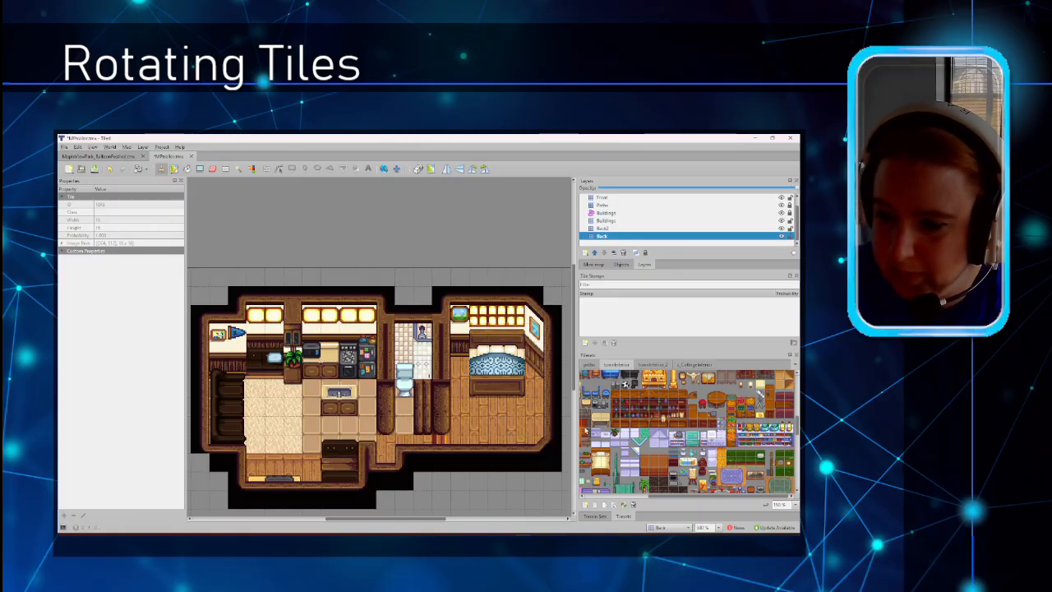
{"action": "left_click", "coordinate": [654, 364]}
{"action": "left_click", "coordinate": [694, 364]}
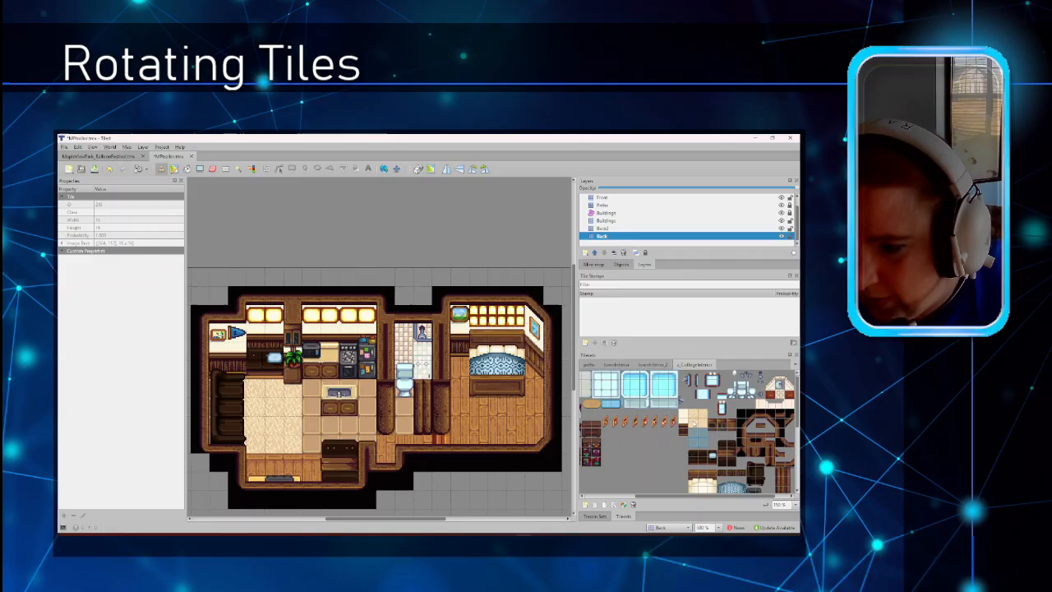
{"action": "left_click", "coordinate": [697, 419]}
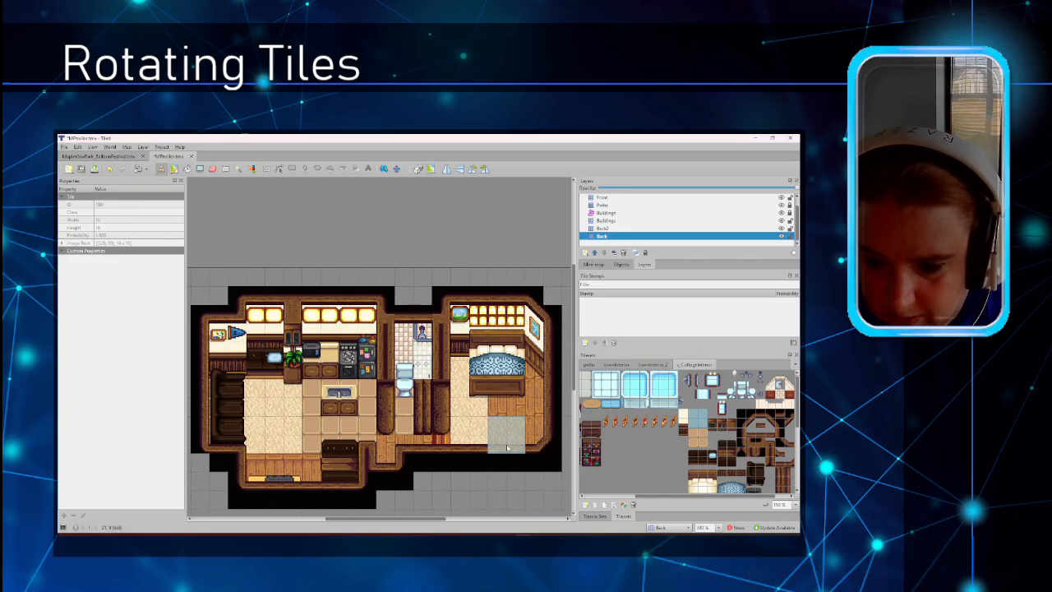
{"action": "left_click", "coordinate": [520, 442]}
{"action": "left_click", "coordinate": [520, 409]}
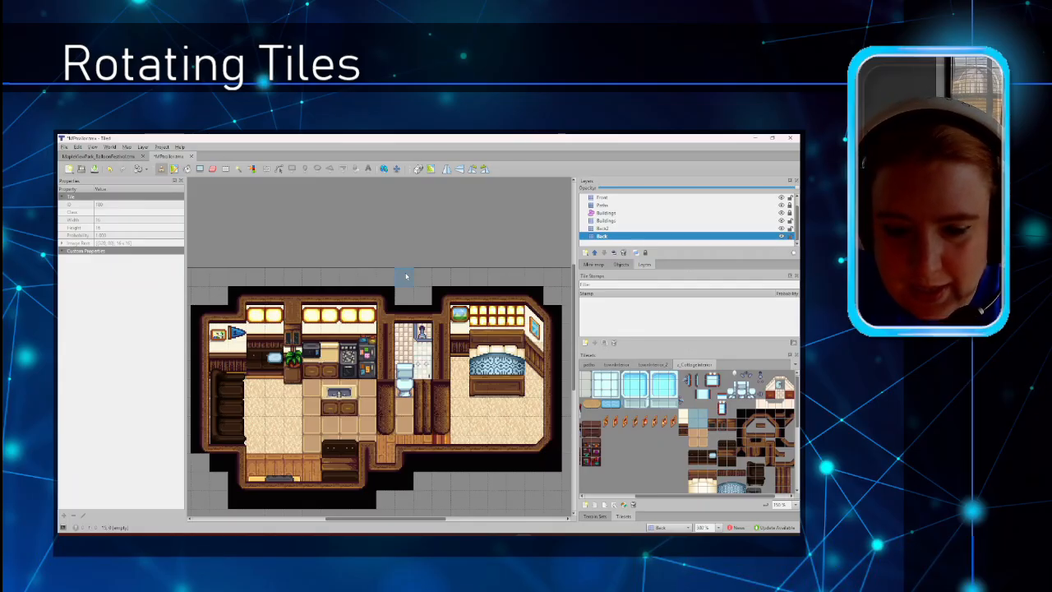
Look through the two town interior tilesets for door tiles suited to the trailer's interior.
{"action": "left_click", "coordinate": [637, 365]}
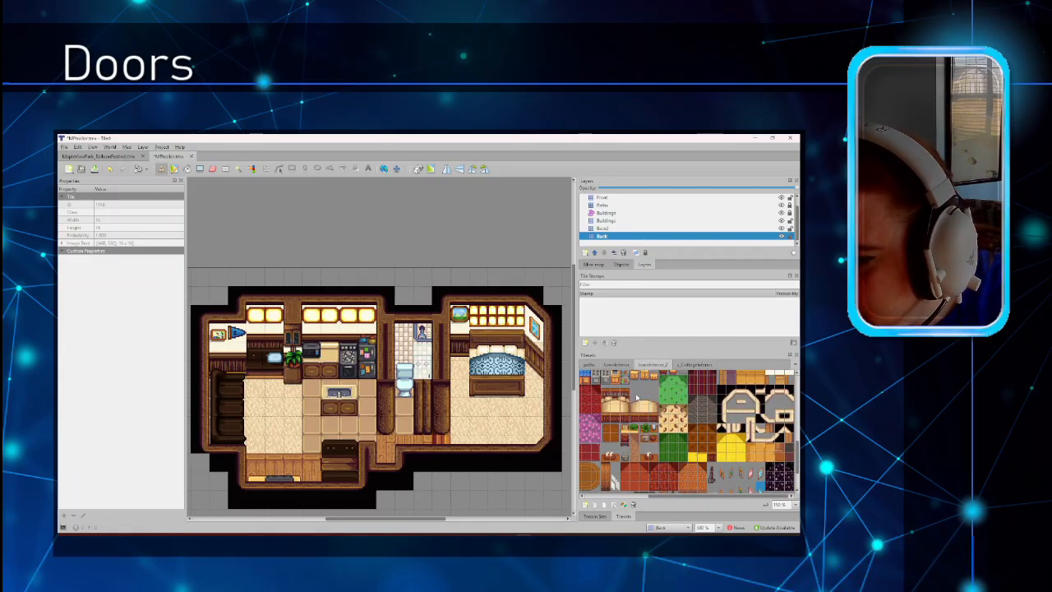
{"action": "scroll", "coordinate": [635, 397], "scroll_direction": "down", "scroll_amount": 3}
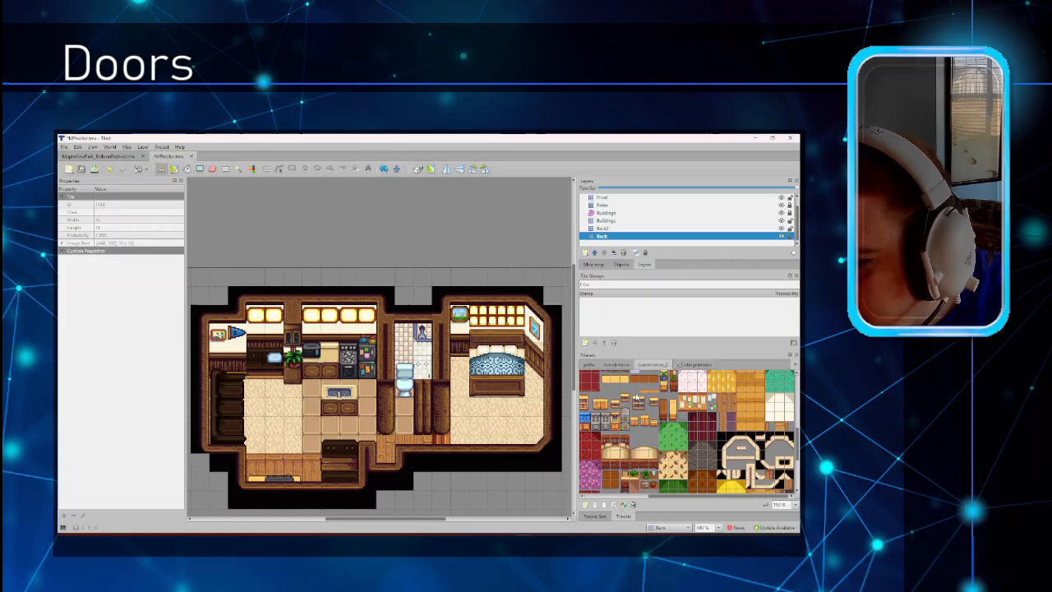
{"action": "scroll", "coordinate": [636, 397], "scroll_direction": "up", "scroll_amount": 6}
{"action": "scroll", "coordinate": [623, 369], "scroll_direction": "up", "scroll_amount": 2}
{"action": "left_click", "coordinate": [616, 365]}
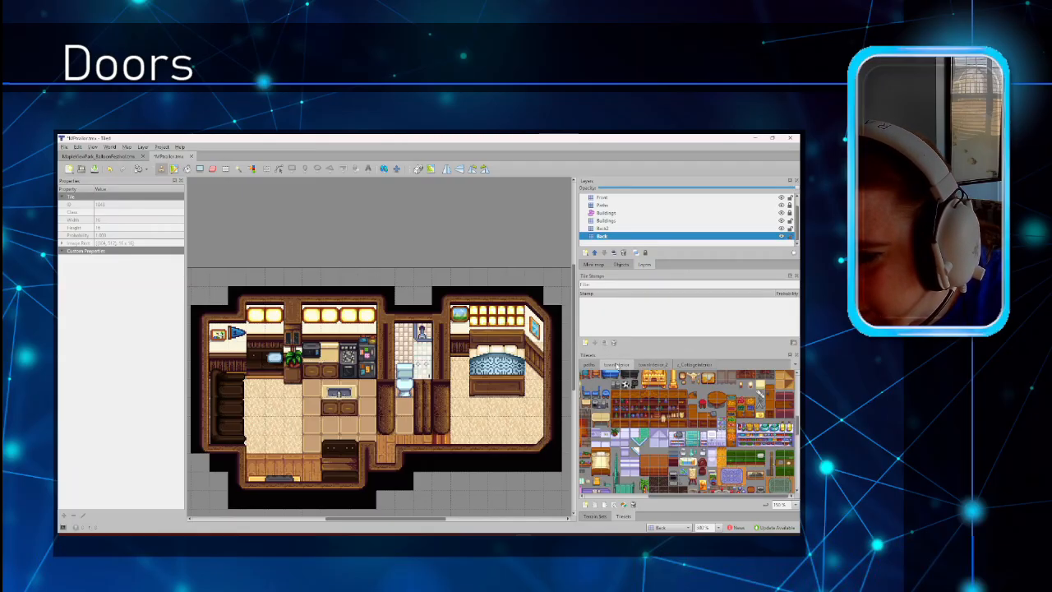
{"action": "scroll", "coordinate": [696, 411], "scroll_direction": "up", "scroll_amount": 3}
{"action": "scroll", "coordinate": [689, 432], "scroll_direction": "up", "scroll_amount": 5}
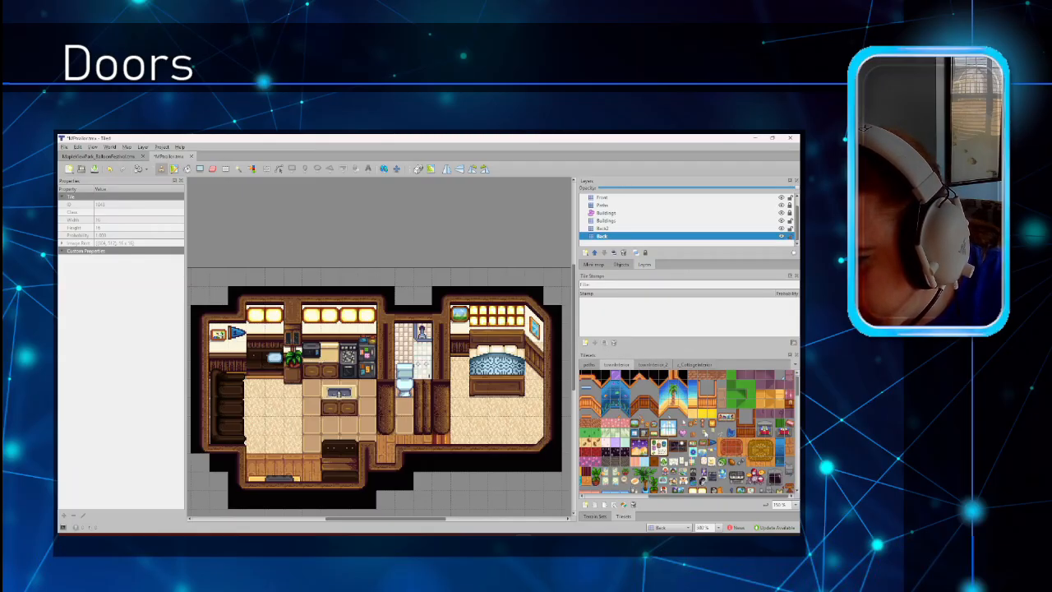
Pick the narrow side-view door tile beside the green tiles in the town interior tileset and make Front the active layer.
{"action": "left_click", "coordinate": [724, 403]}
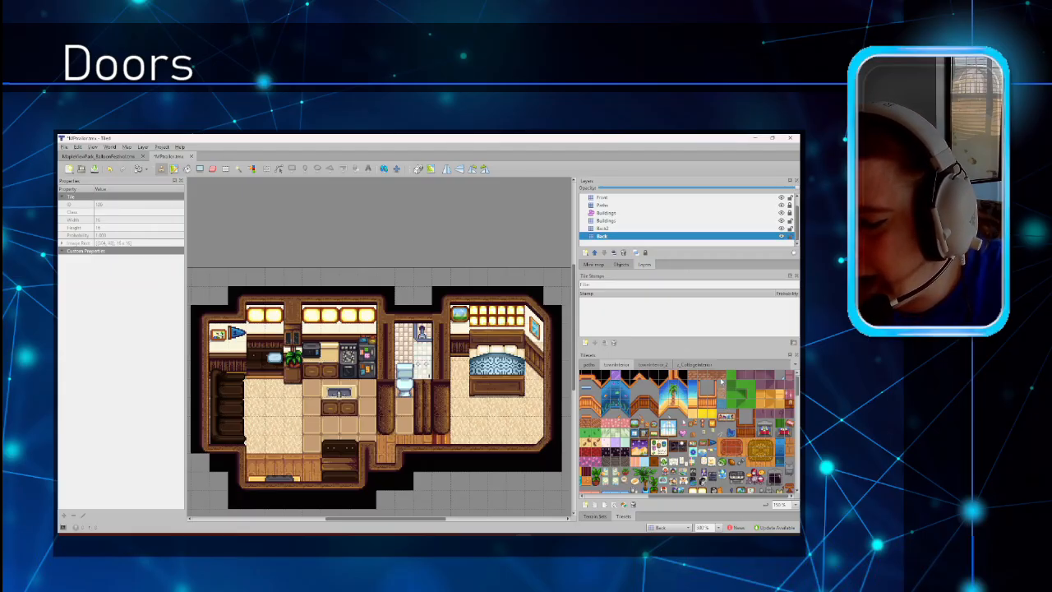
{"action": "left_click", "coordinate": [622, 221]}
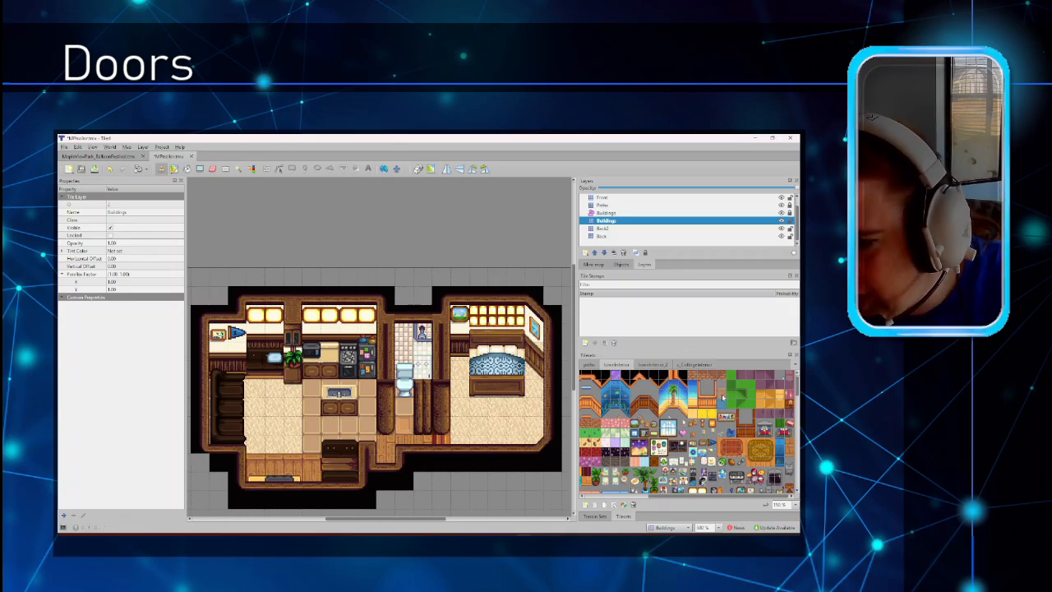
{"action": "left_click", "coordinate": [722, 398]}
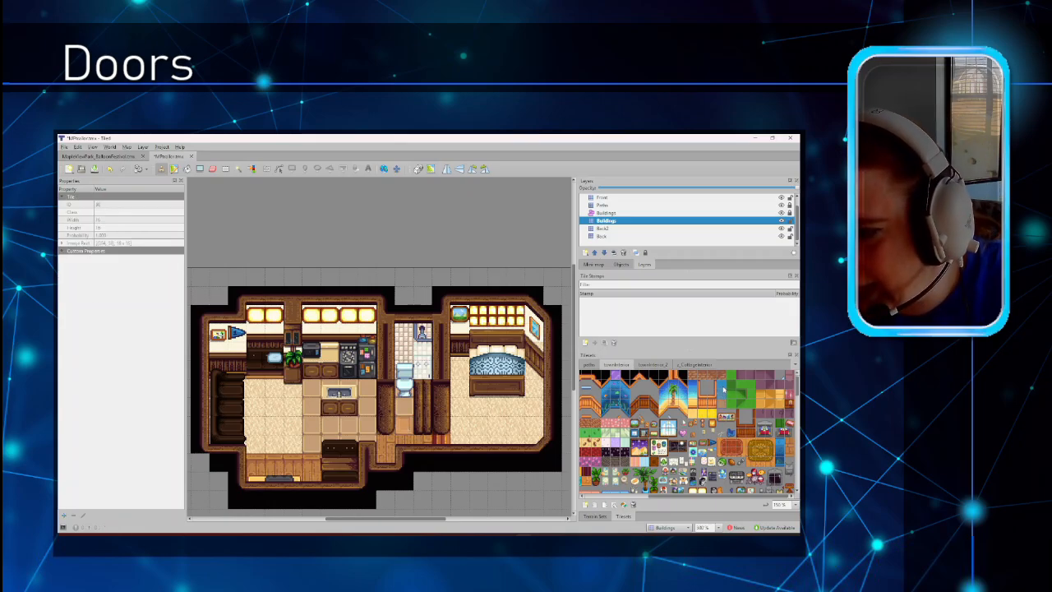
{"action": "left_click", "coordinate": [622, 198]}
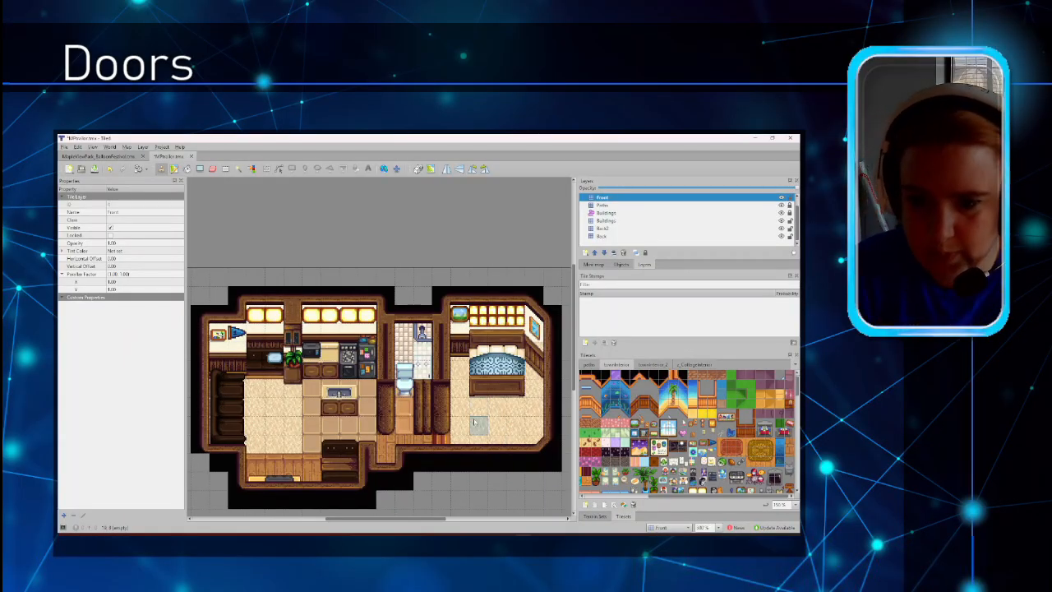
{"action": "scroll", "coordinate": [474, 421], "scroll_direction": "down", "scroll_amount": 2}
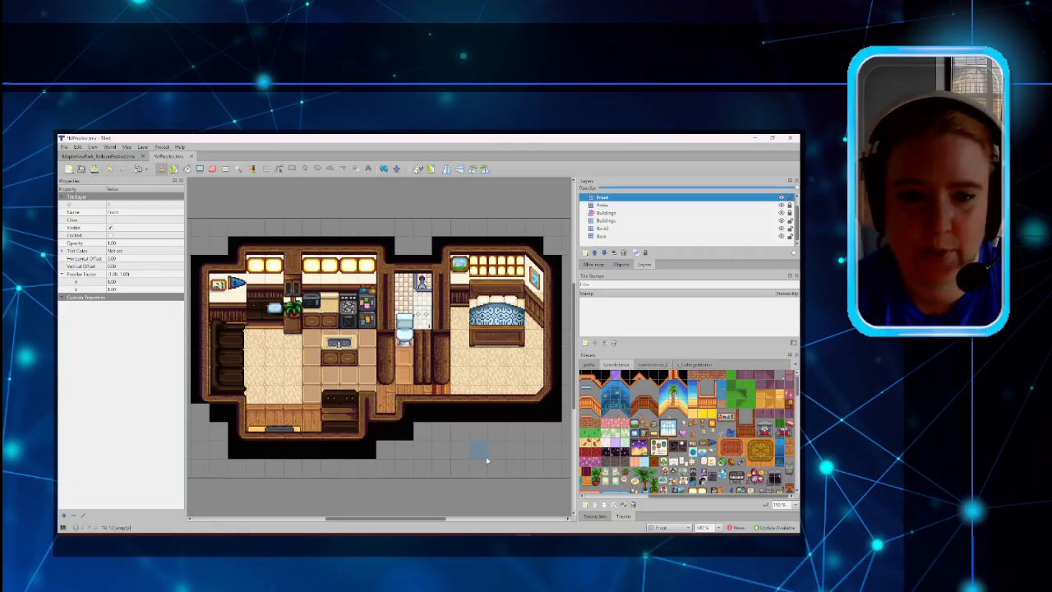